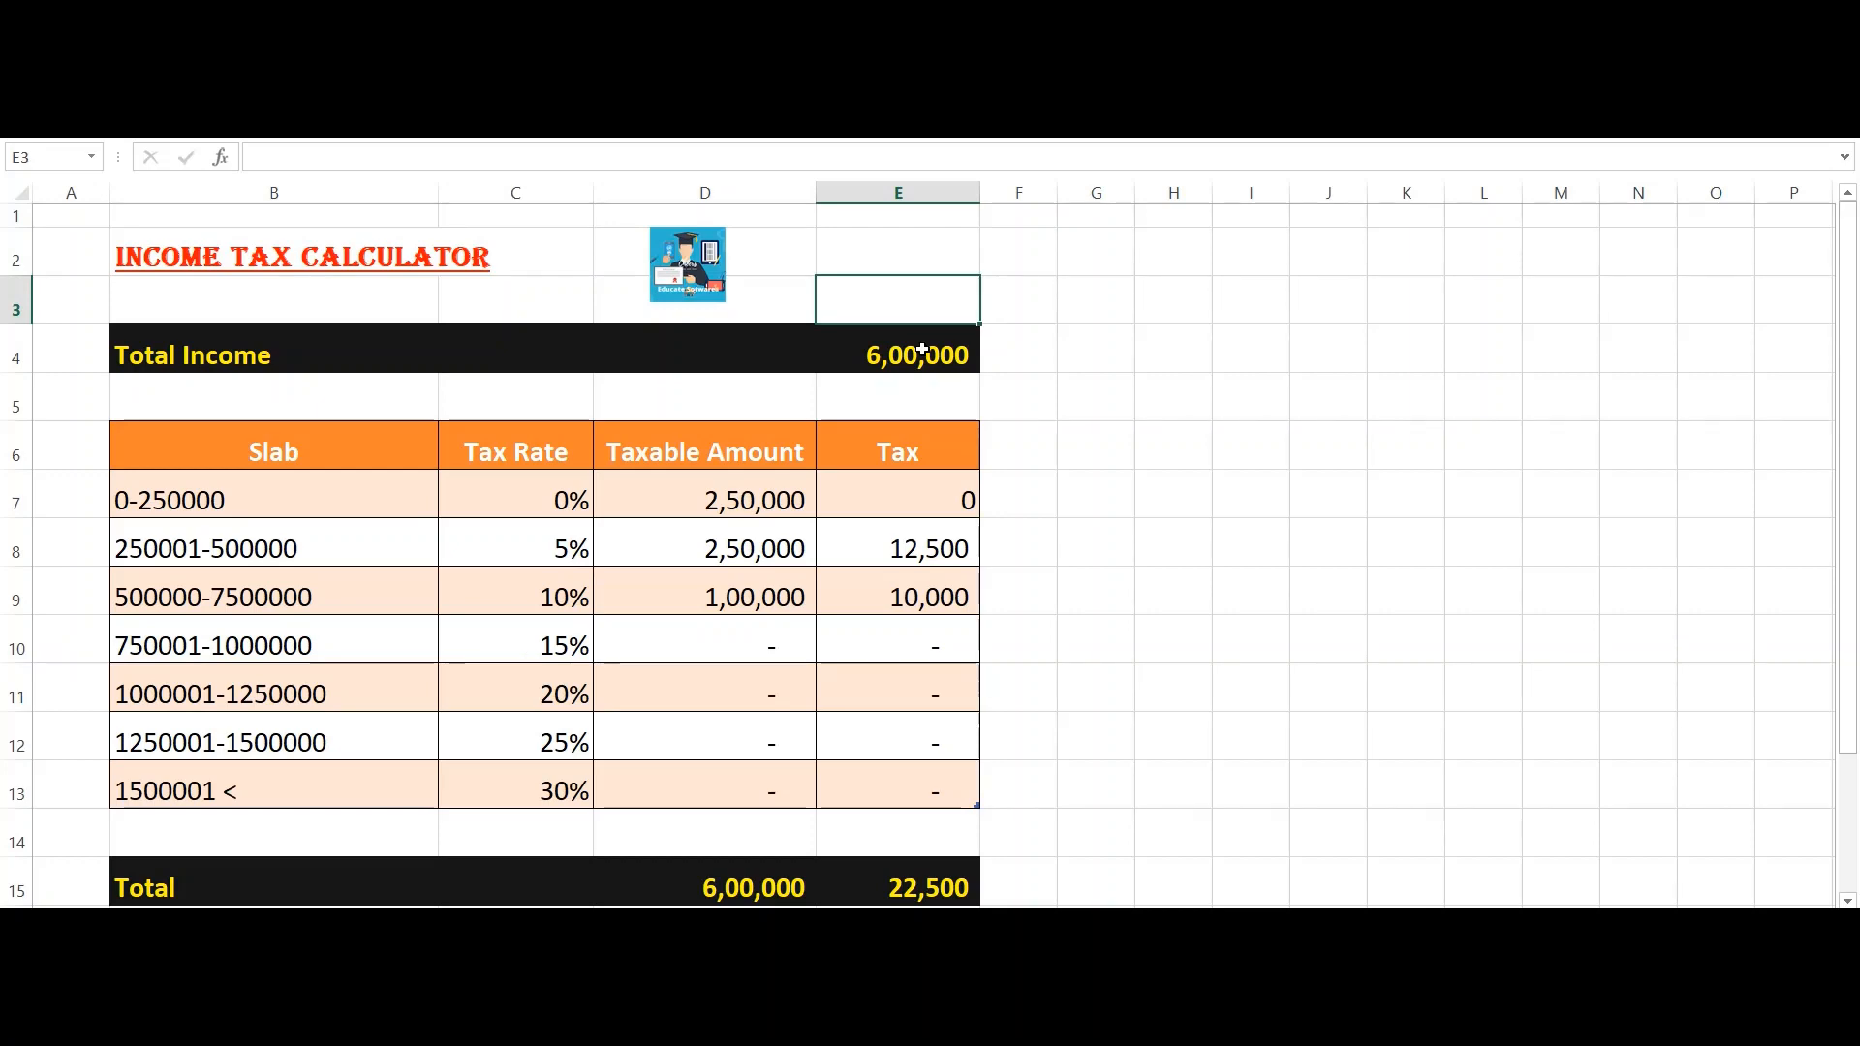
Step: Review each income slab and its tax rate, from the 0-250000 row through the 1500001 < row
key(Down)
key(Down)
key(Left)
key(Left)
key(Down)
key(Down)
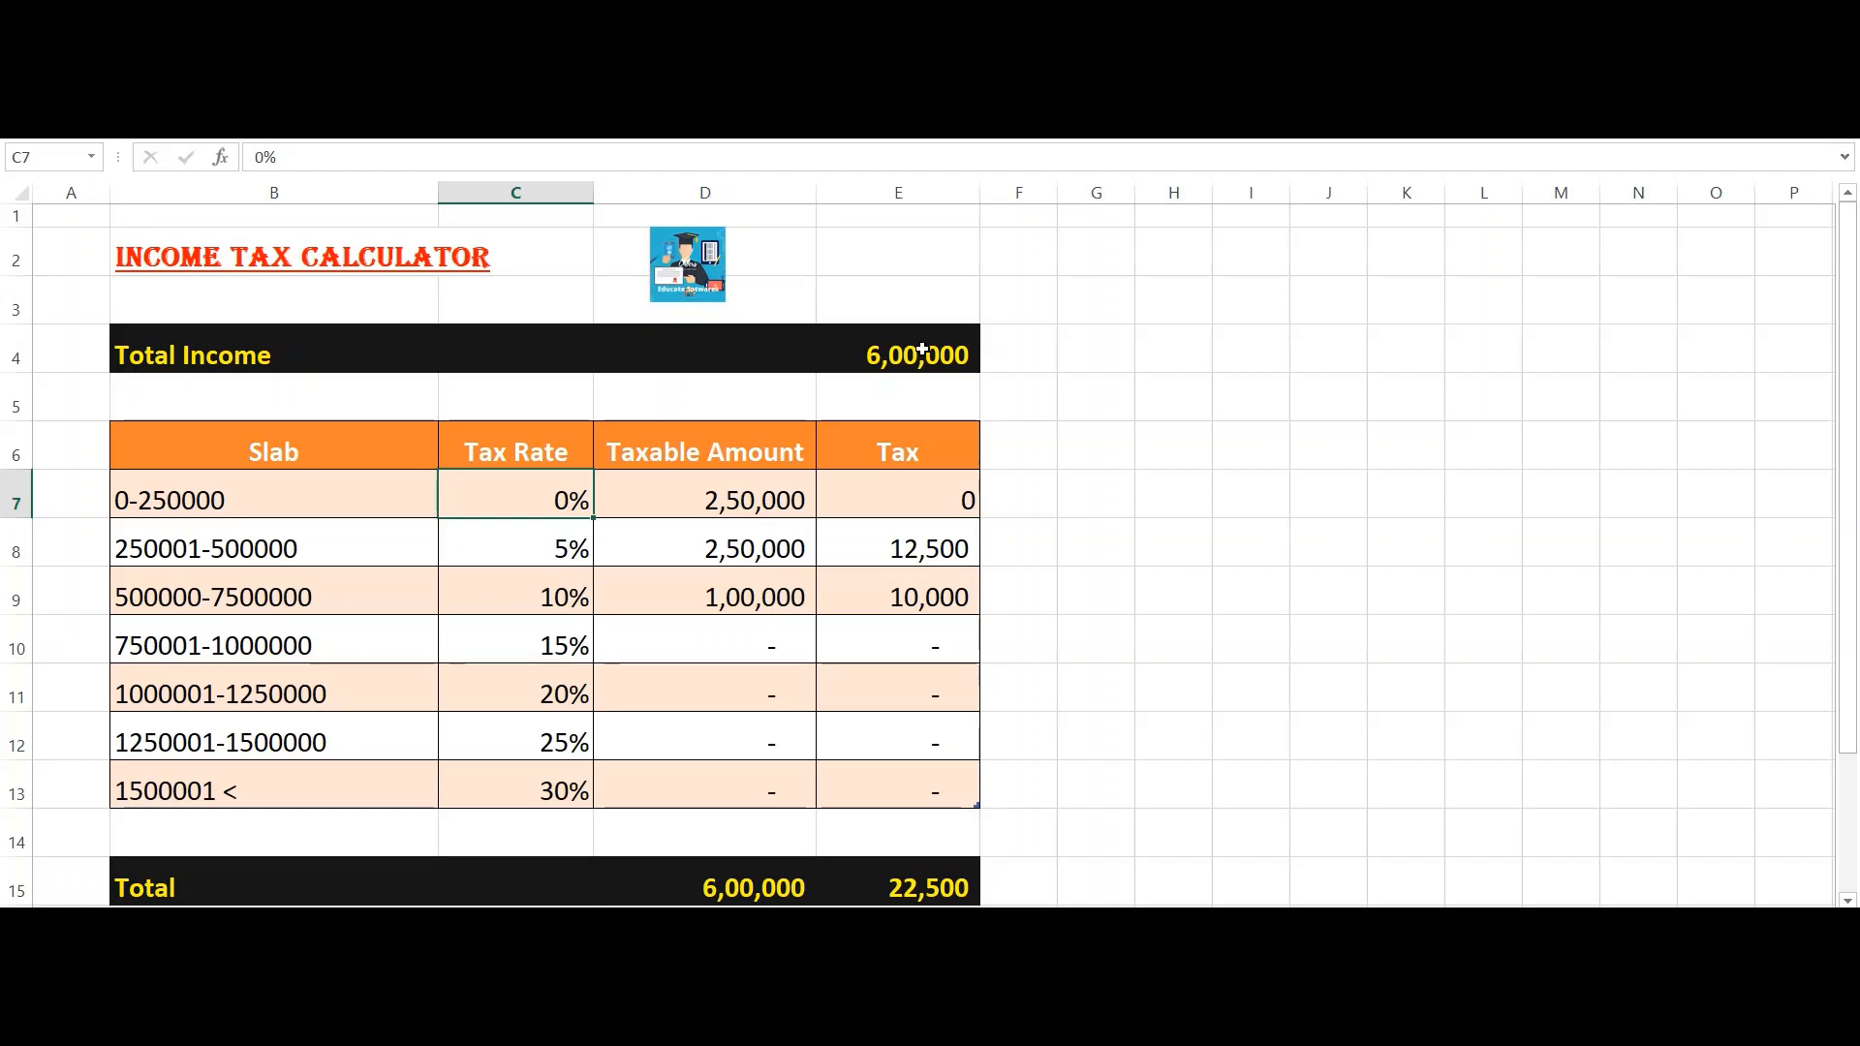
key(Left)
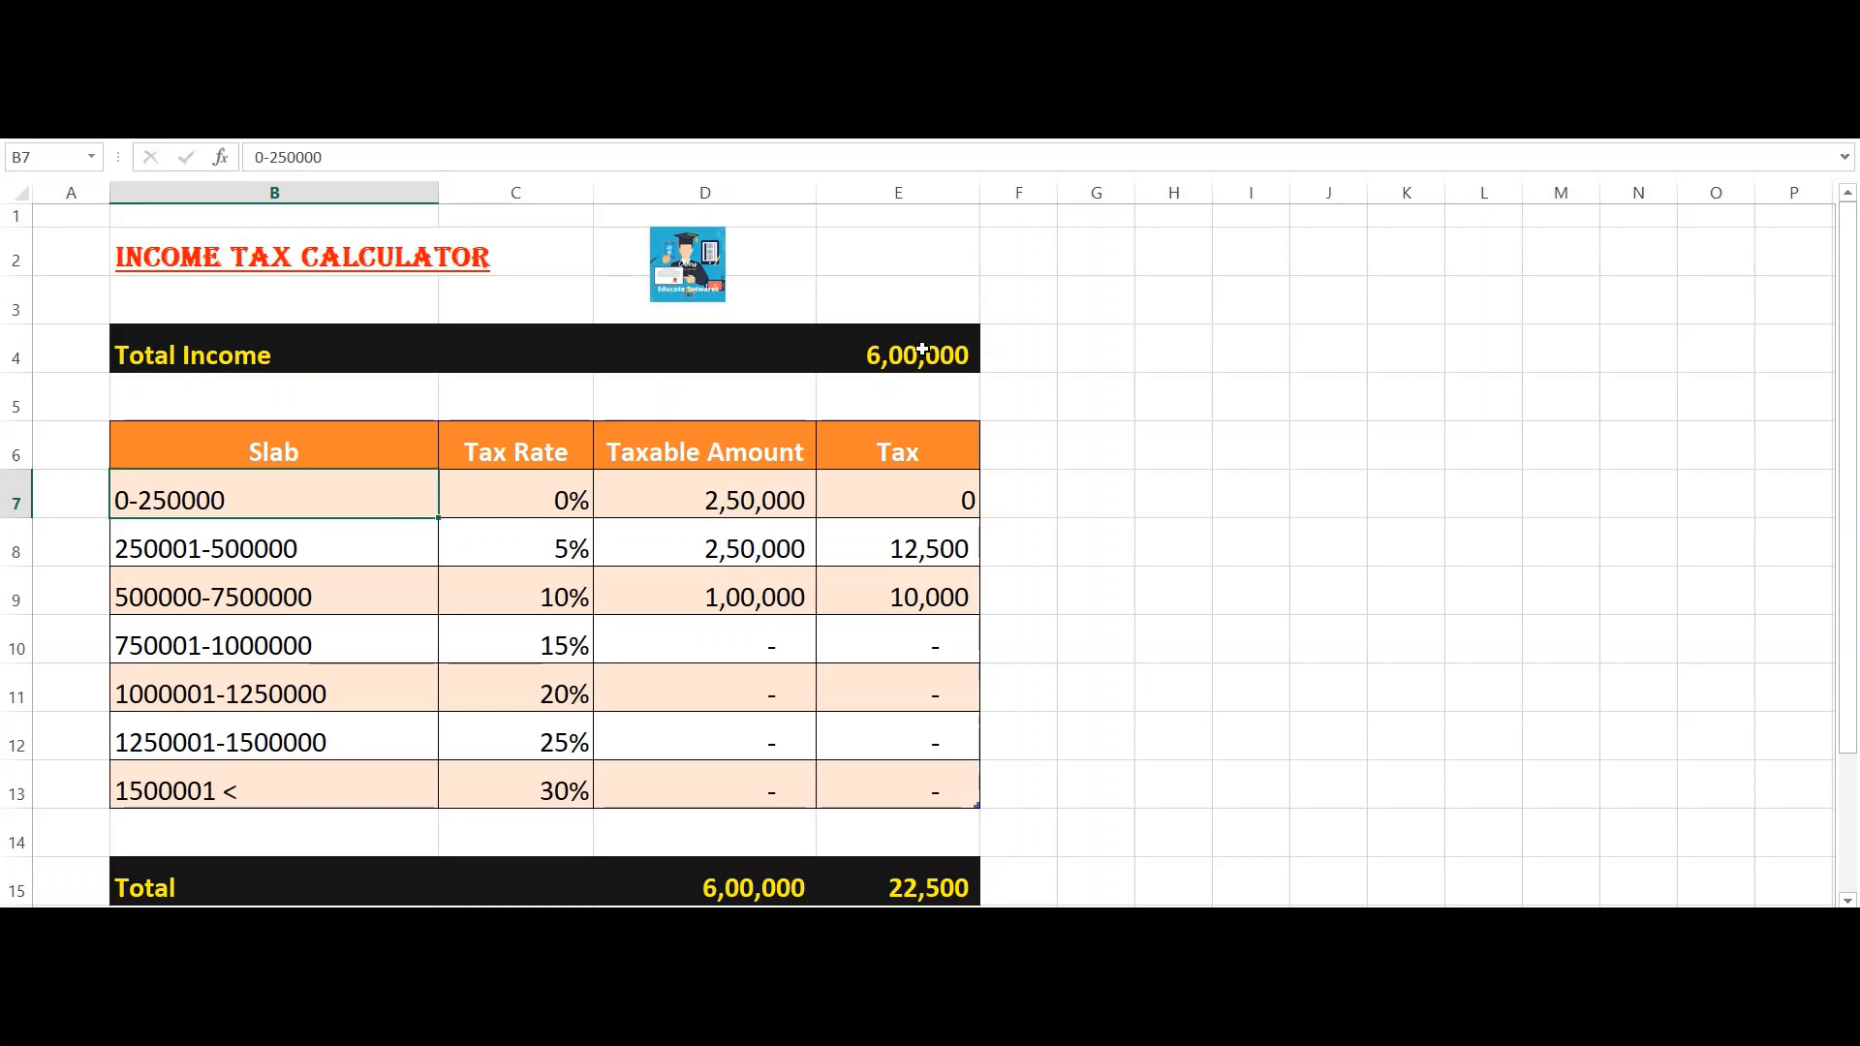
key(Right)
key(Right)
key(Left)
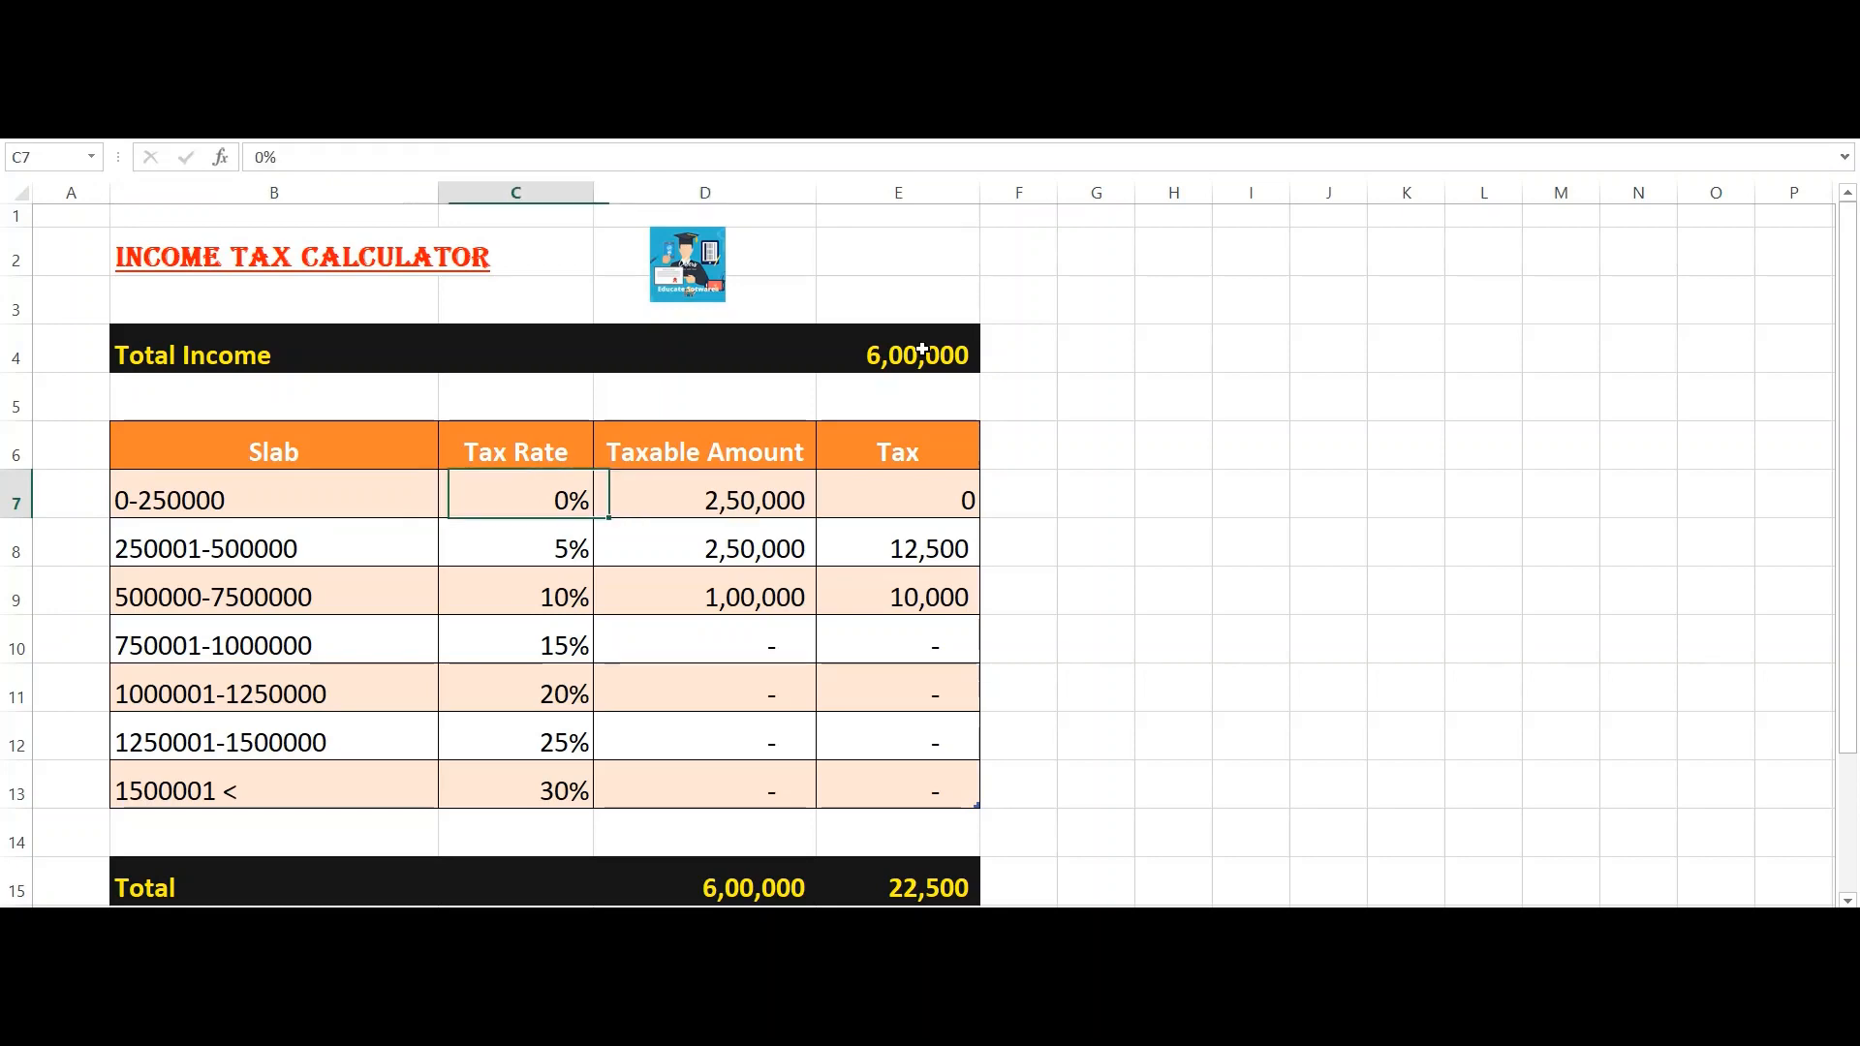
key(Down)
key(Left)
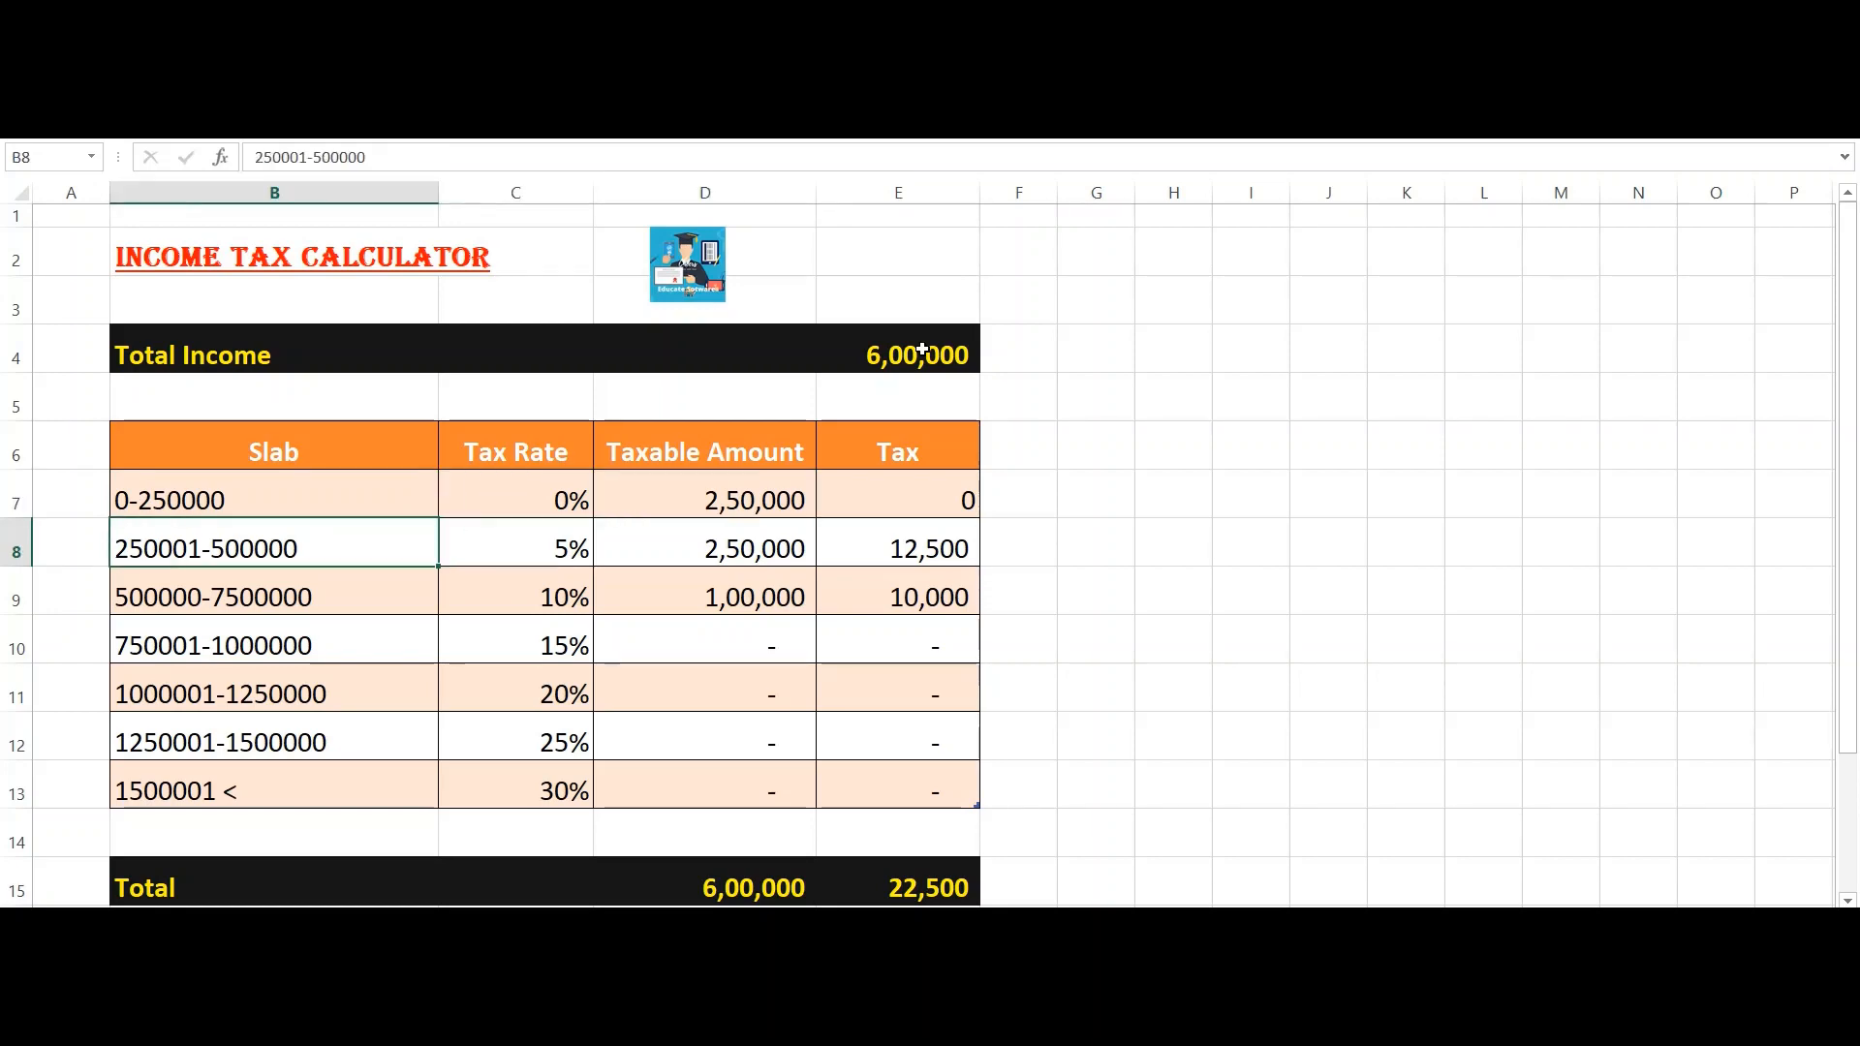
key(Right)
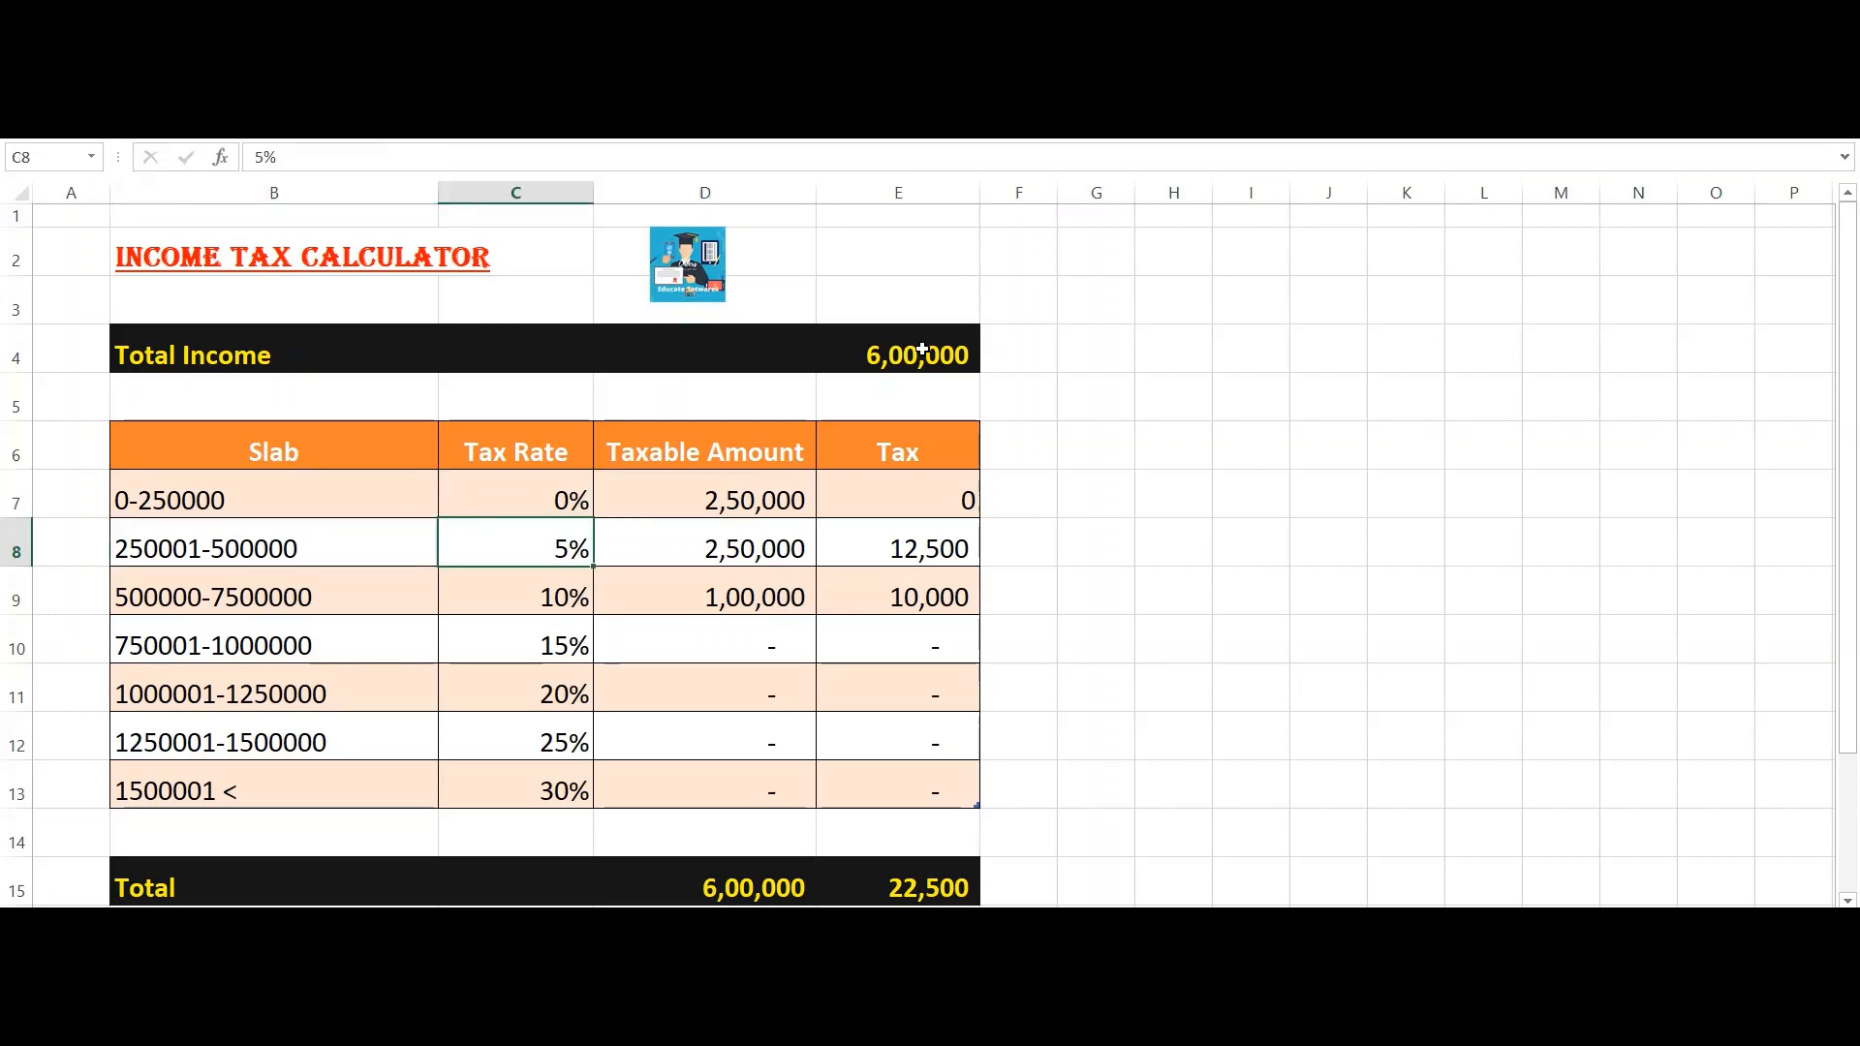
key(Left)
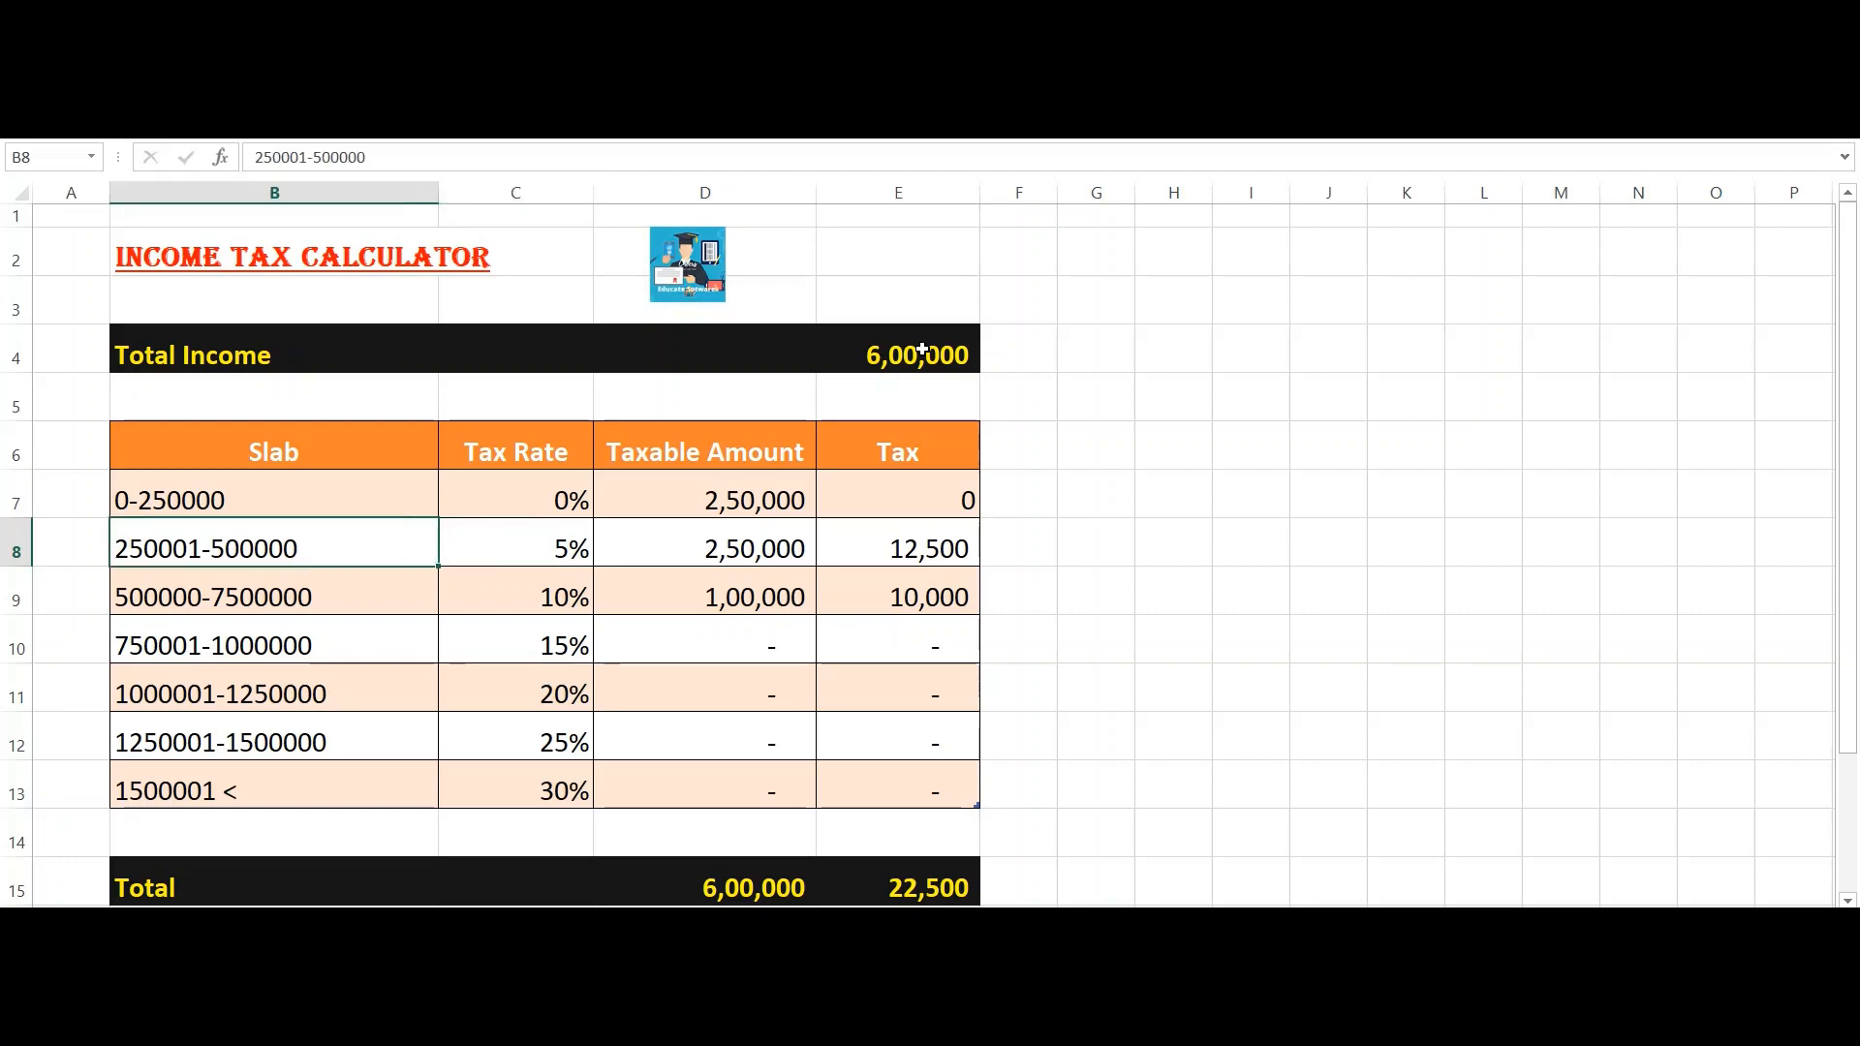
key(Down)
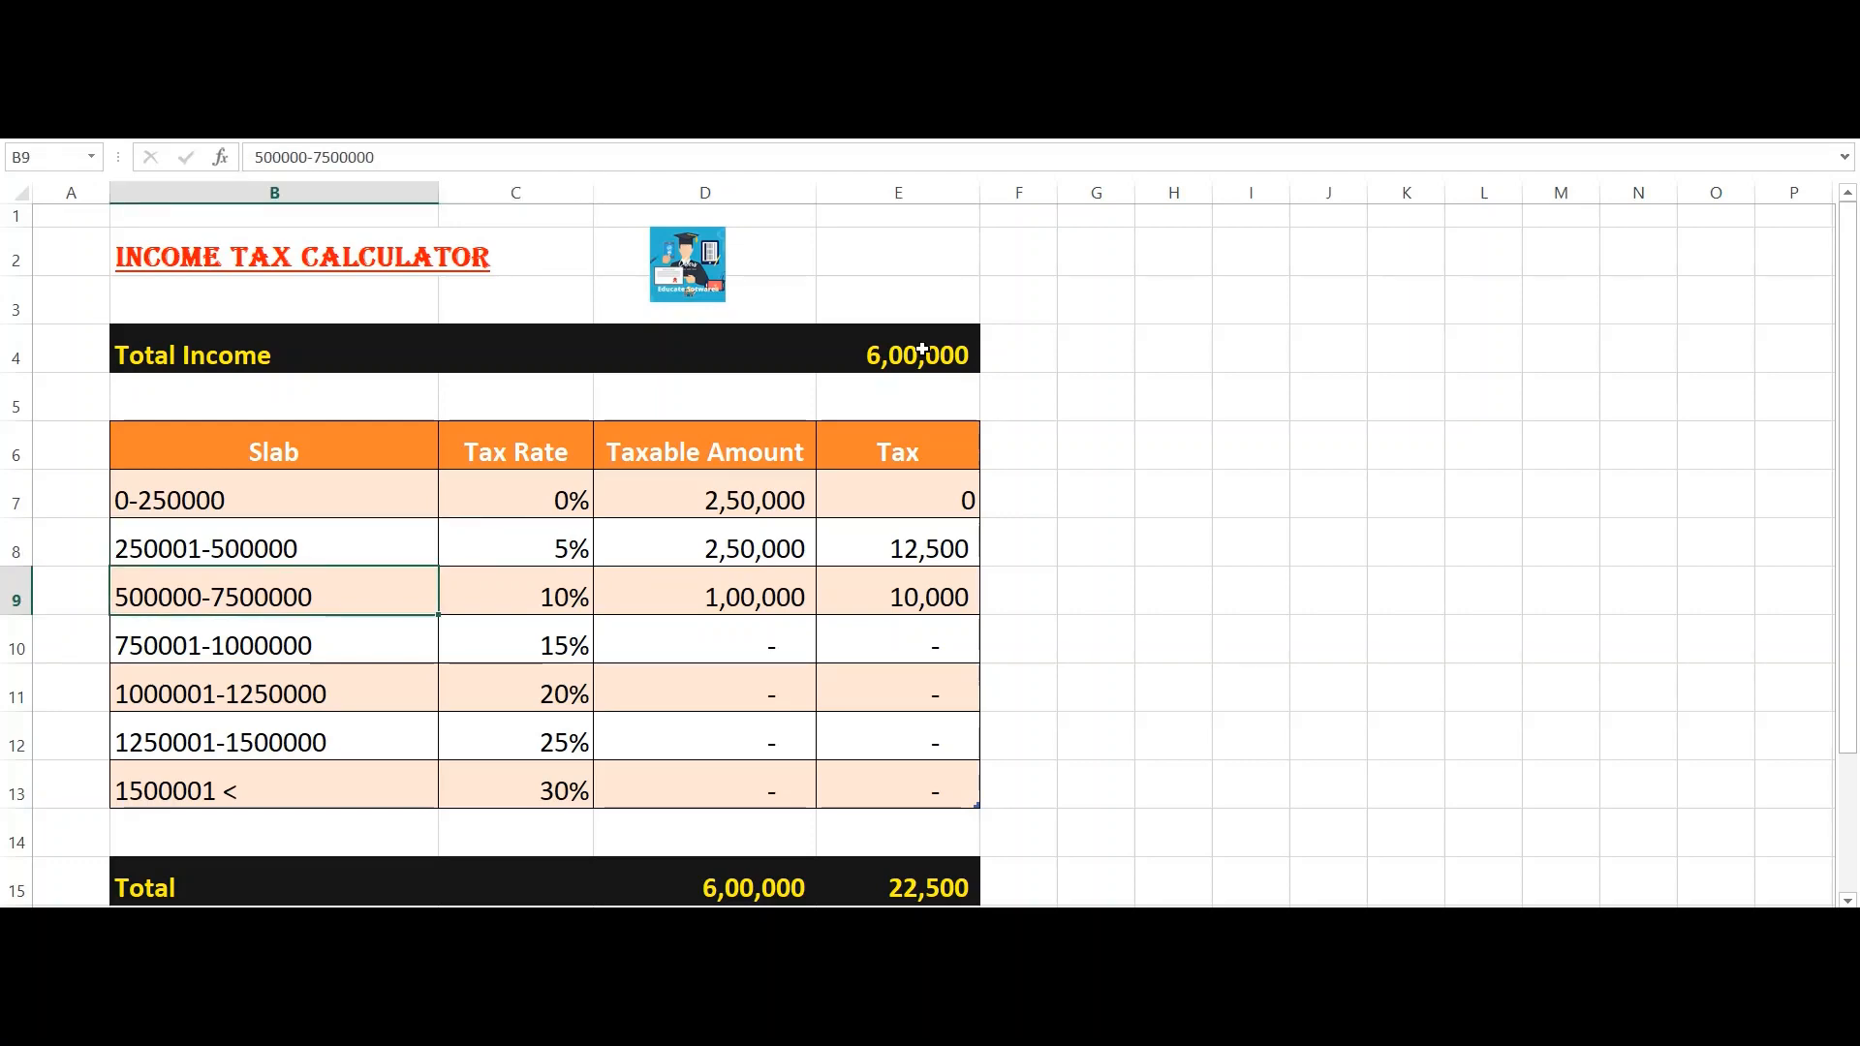
key(Right)
key(Down)
key(Left)
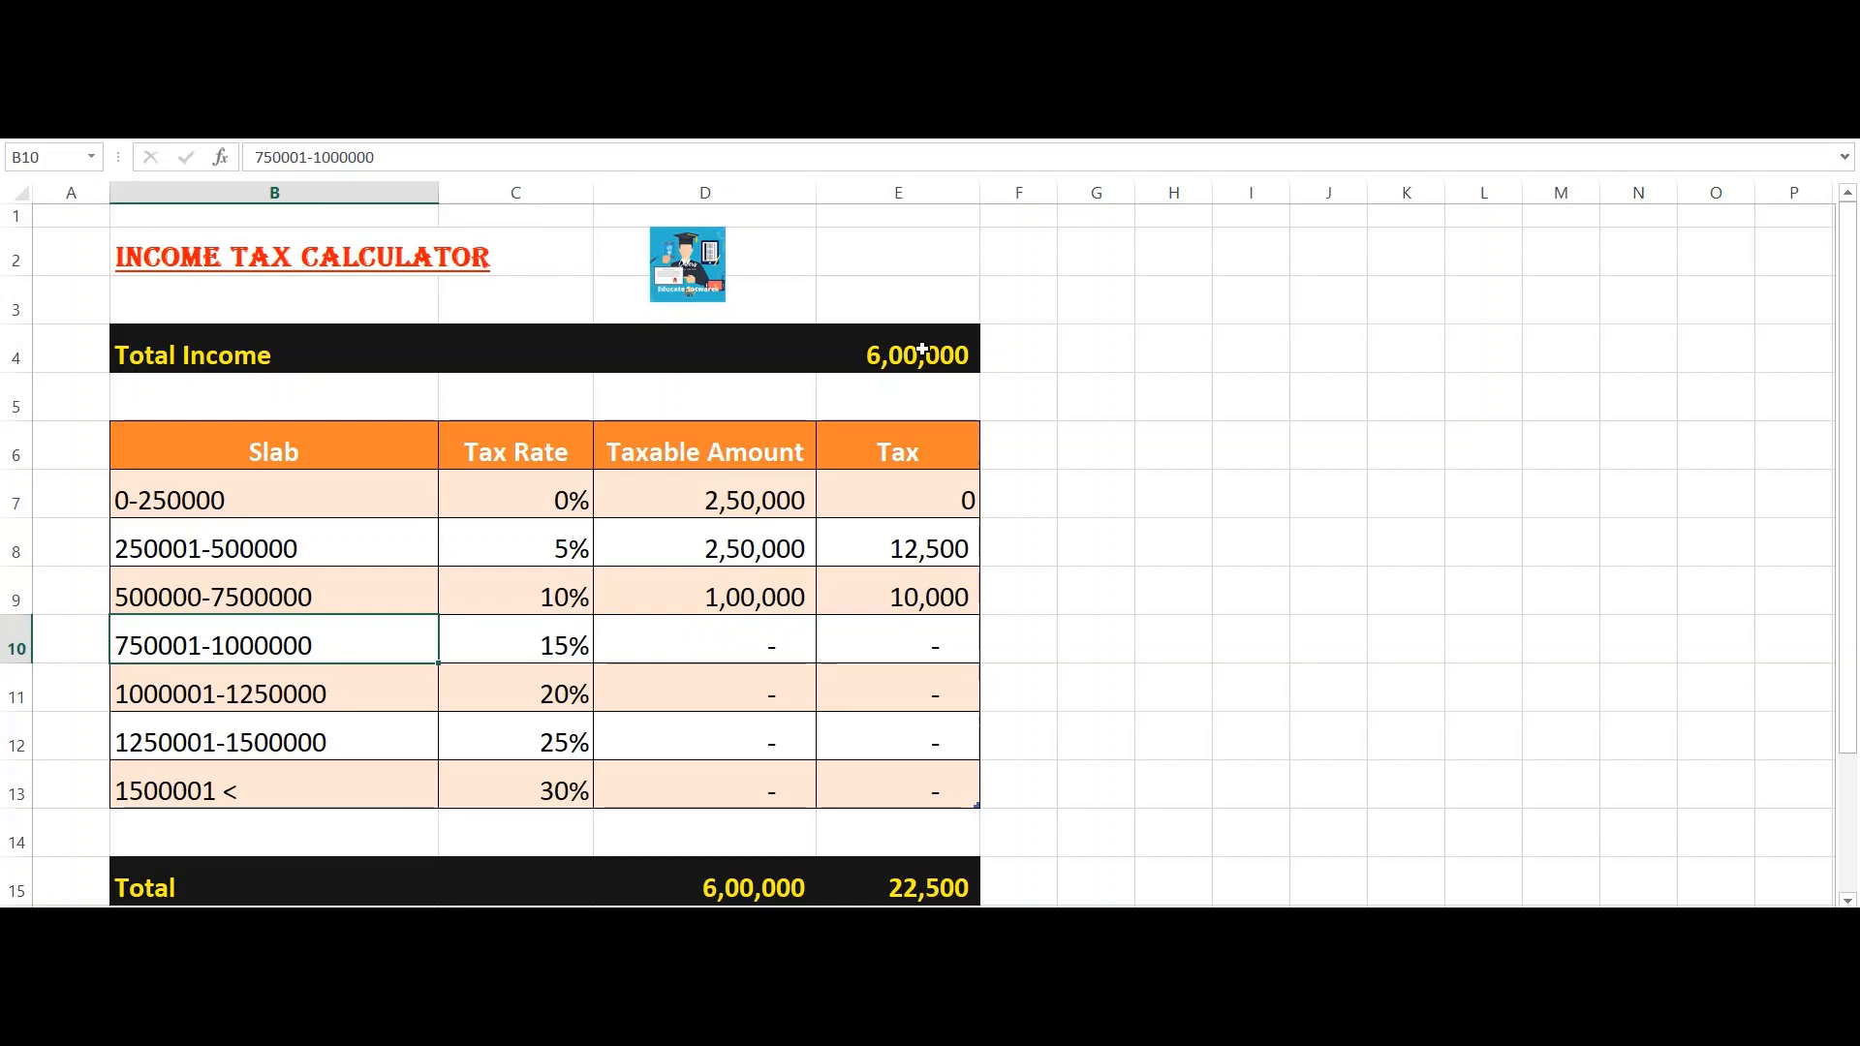
key(Right)
key(Down)
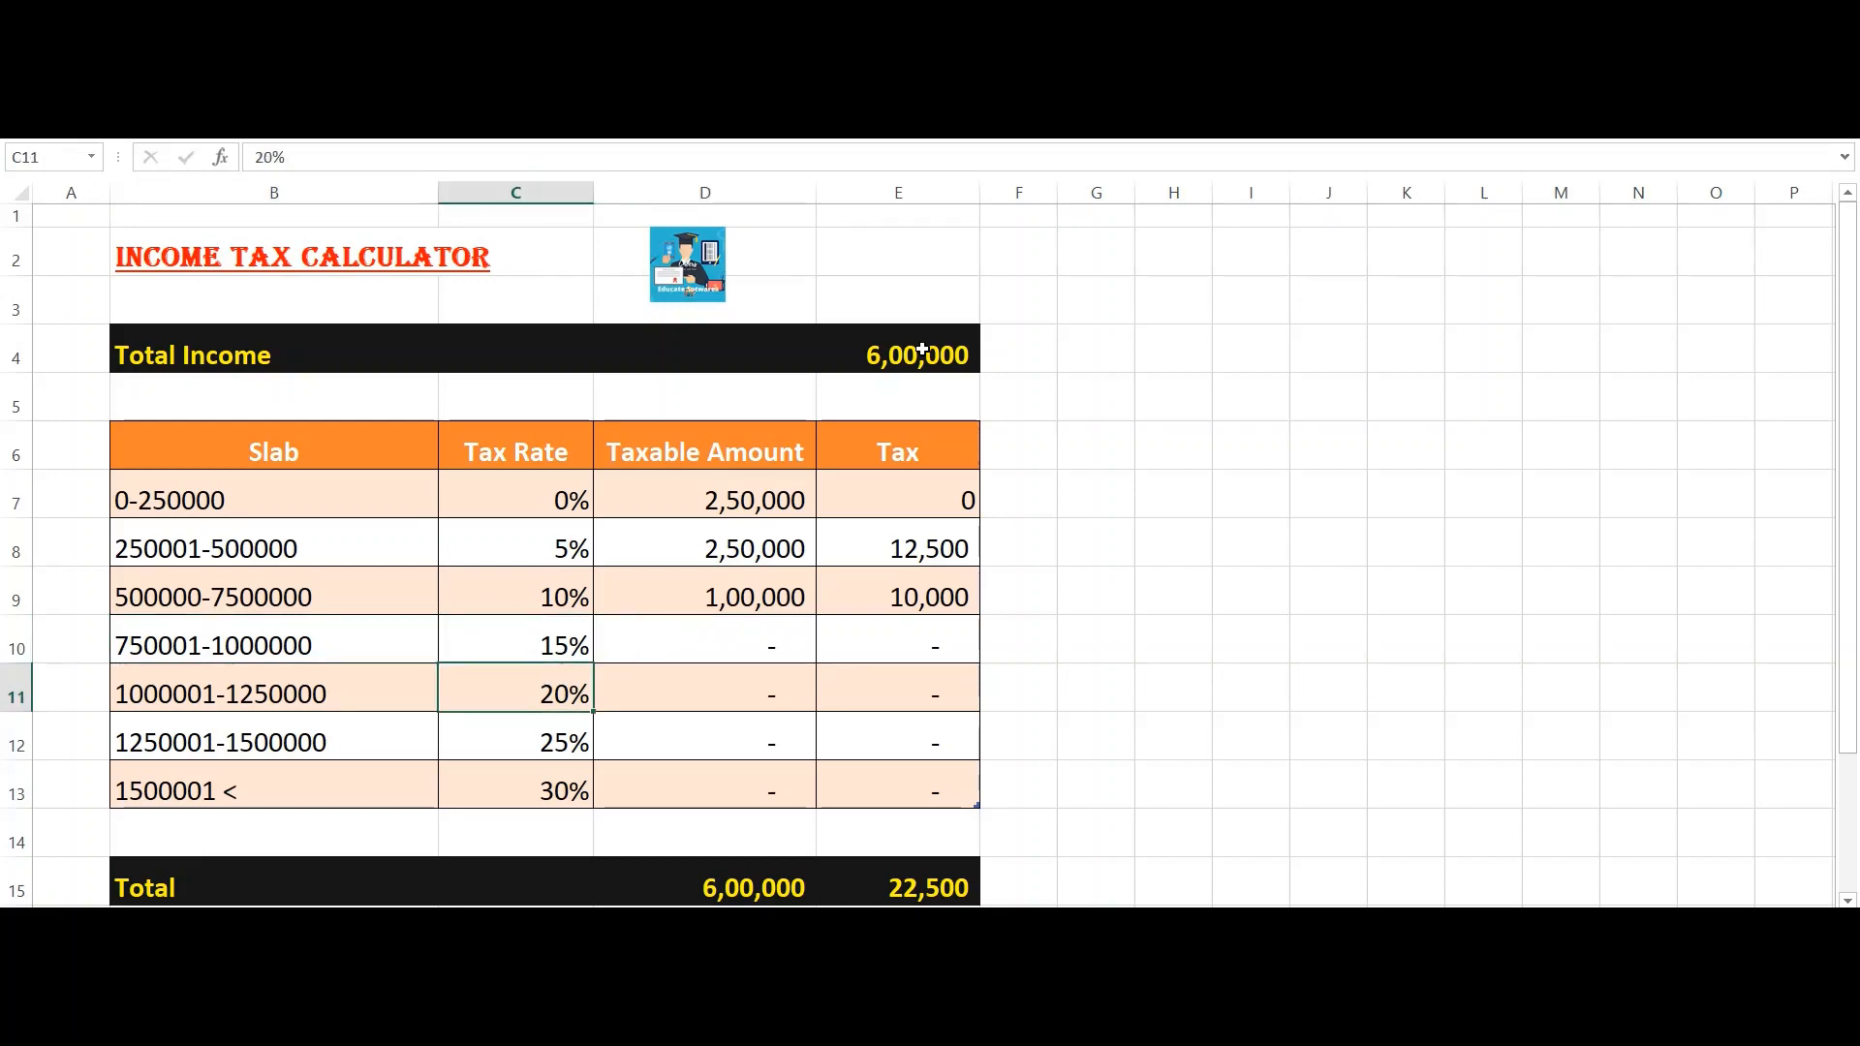
key(Left)
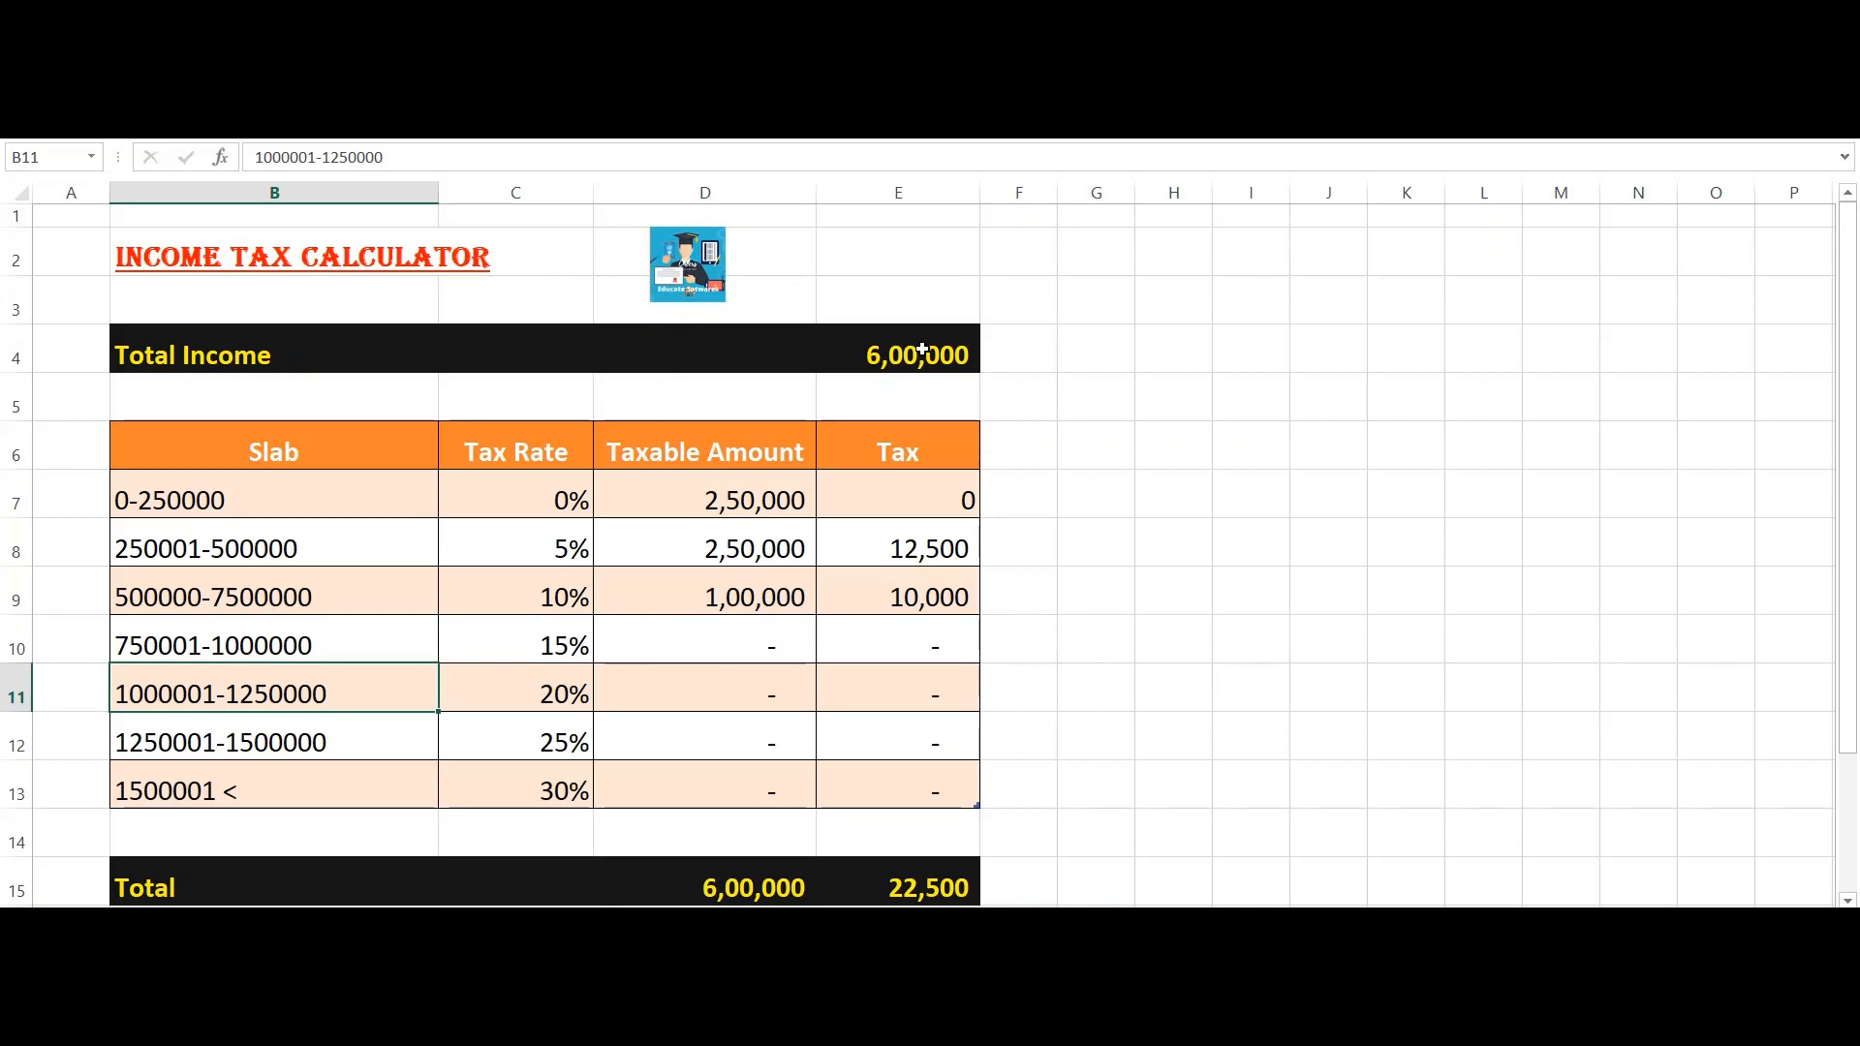
key(Right)
key(Down)
key(Left)
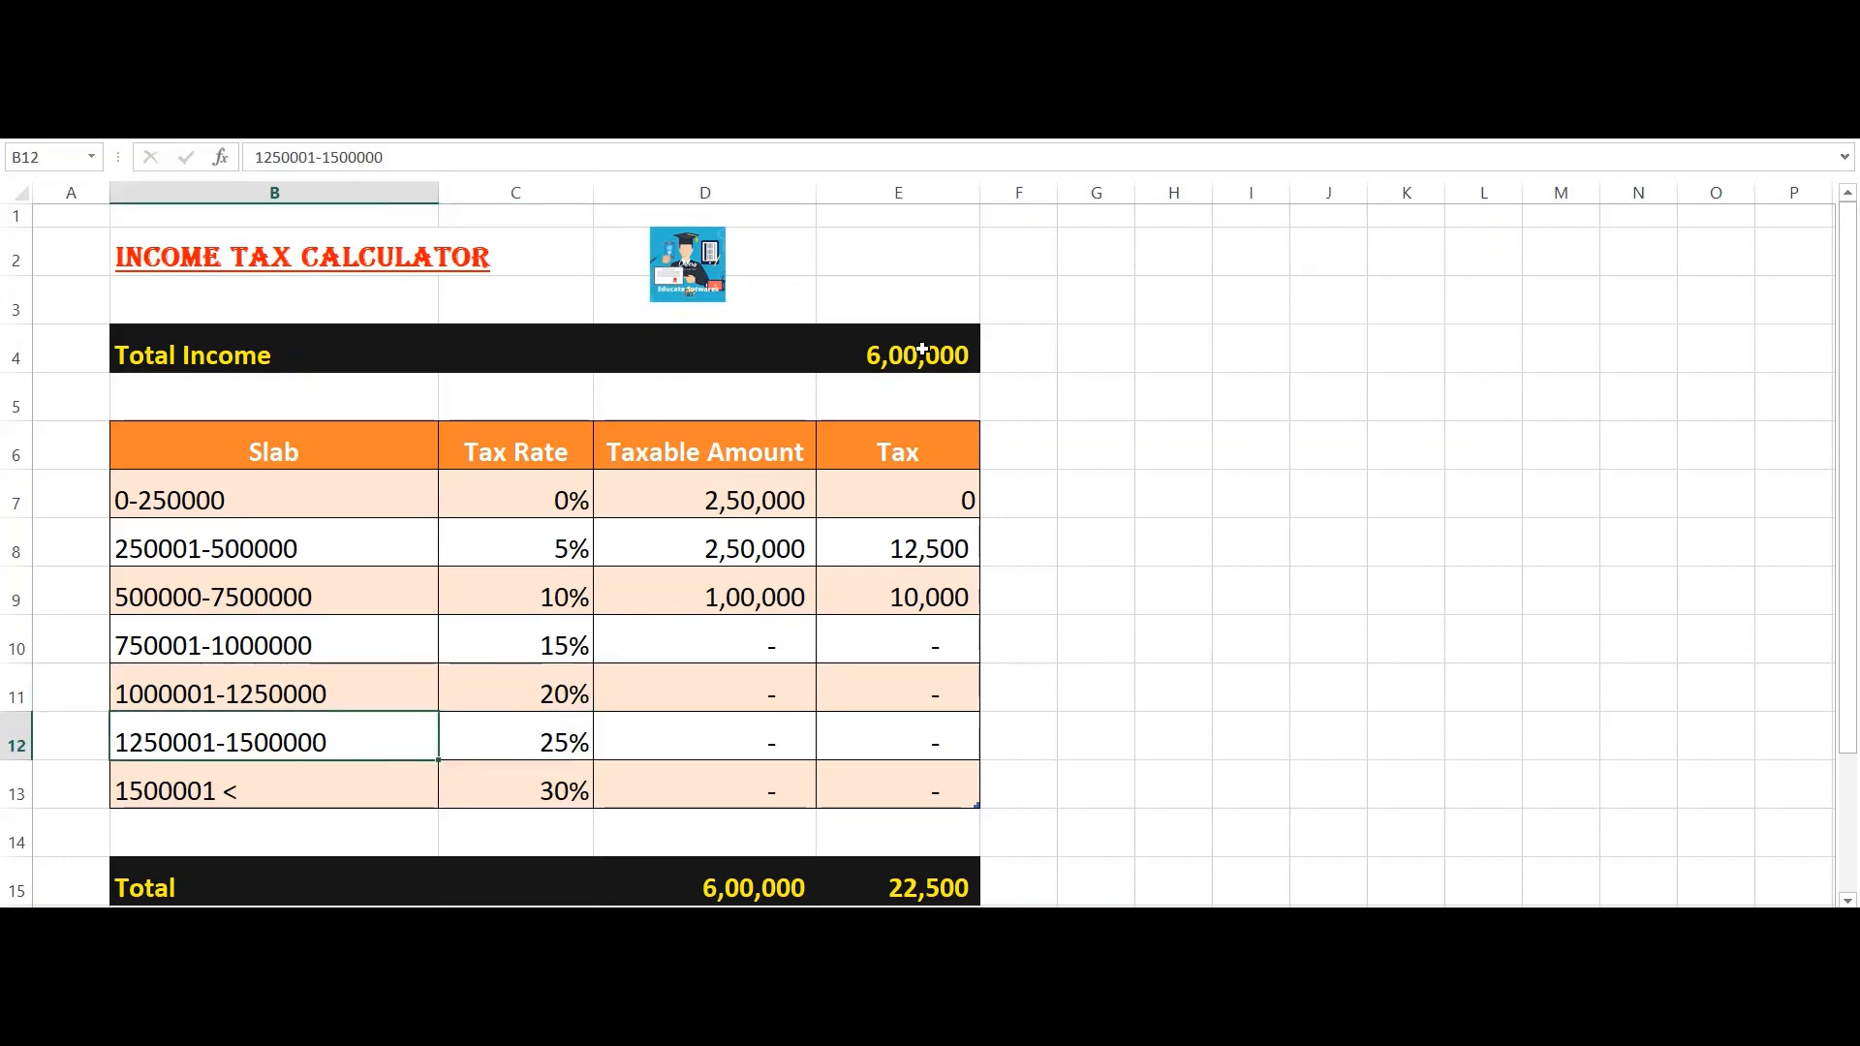
key(Right)
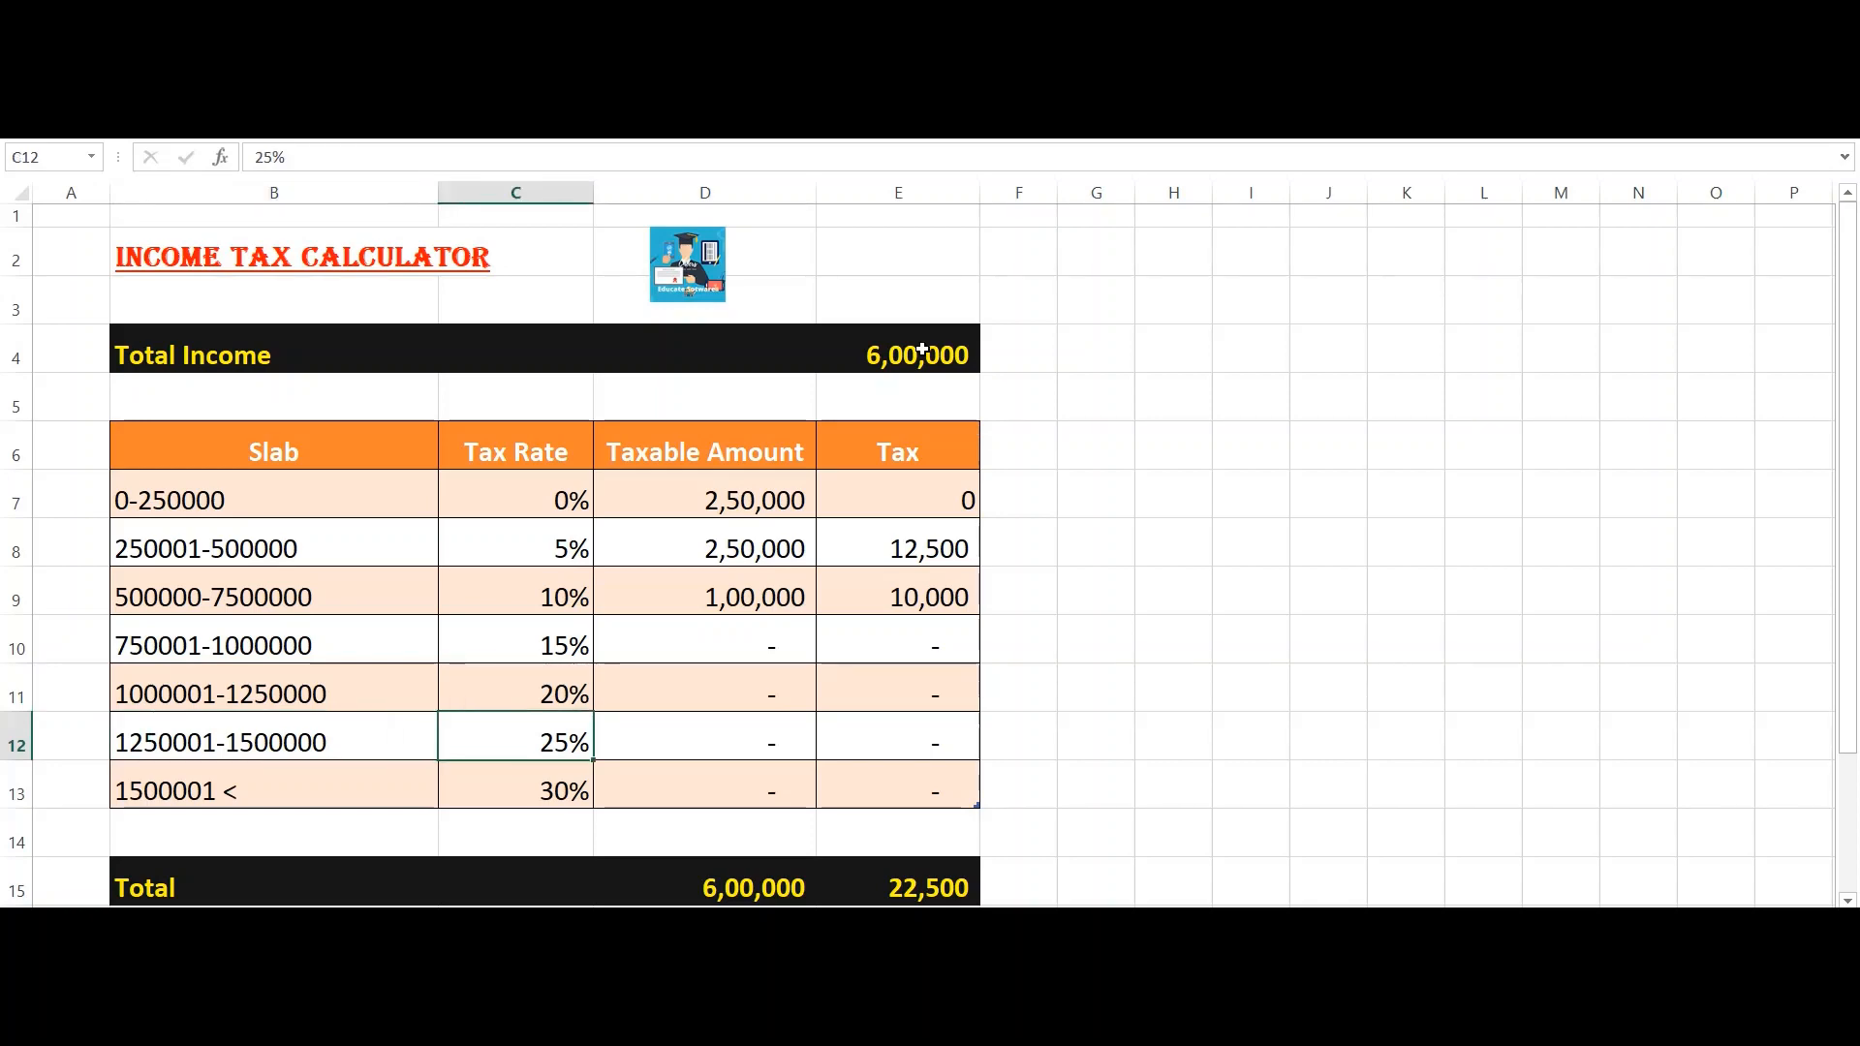
key(Down)
key(Left)
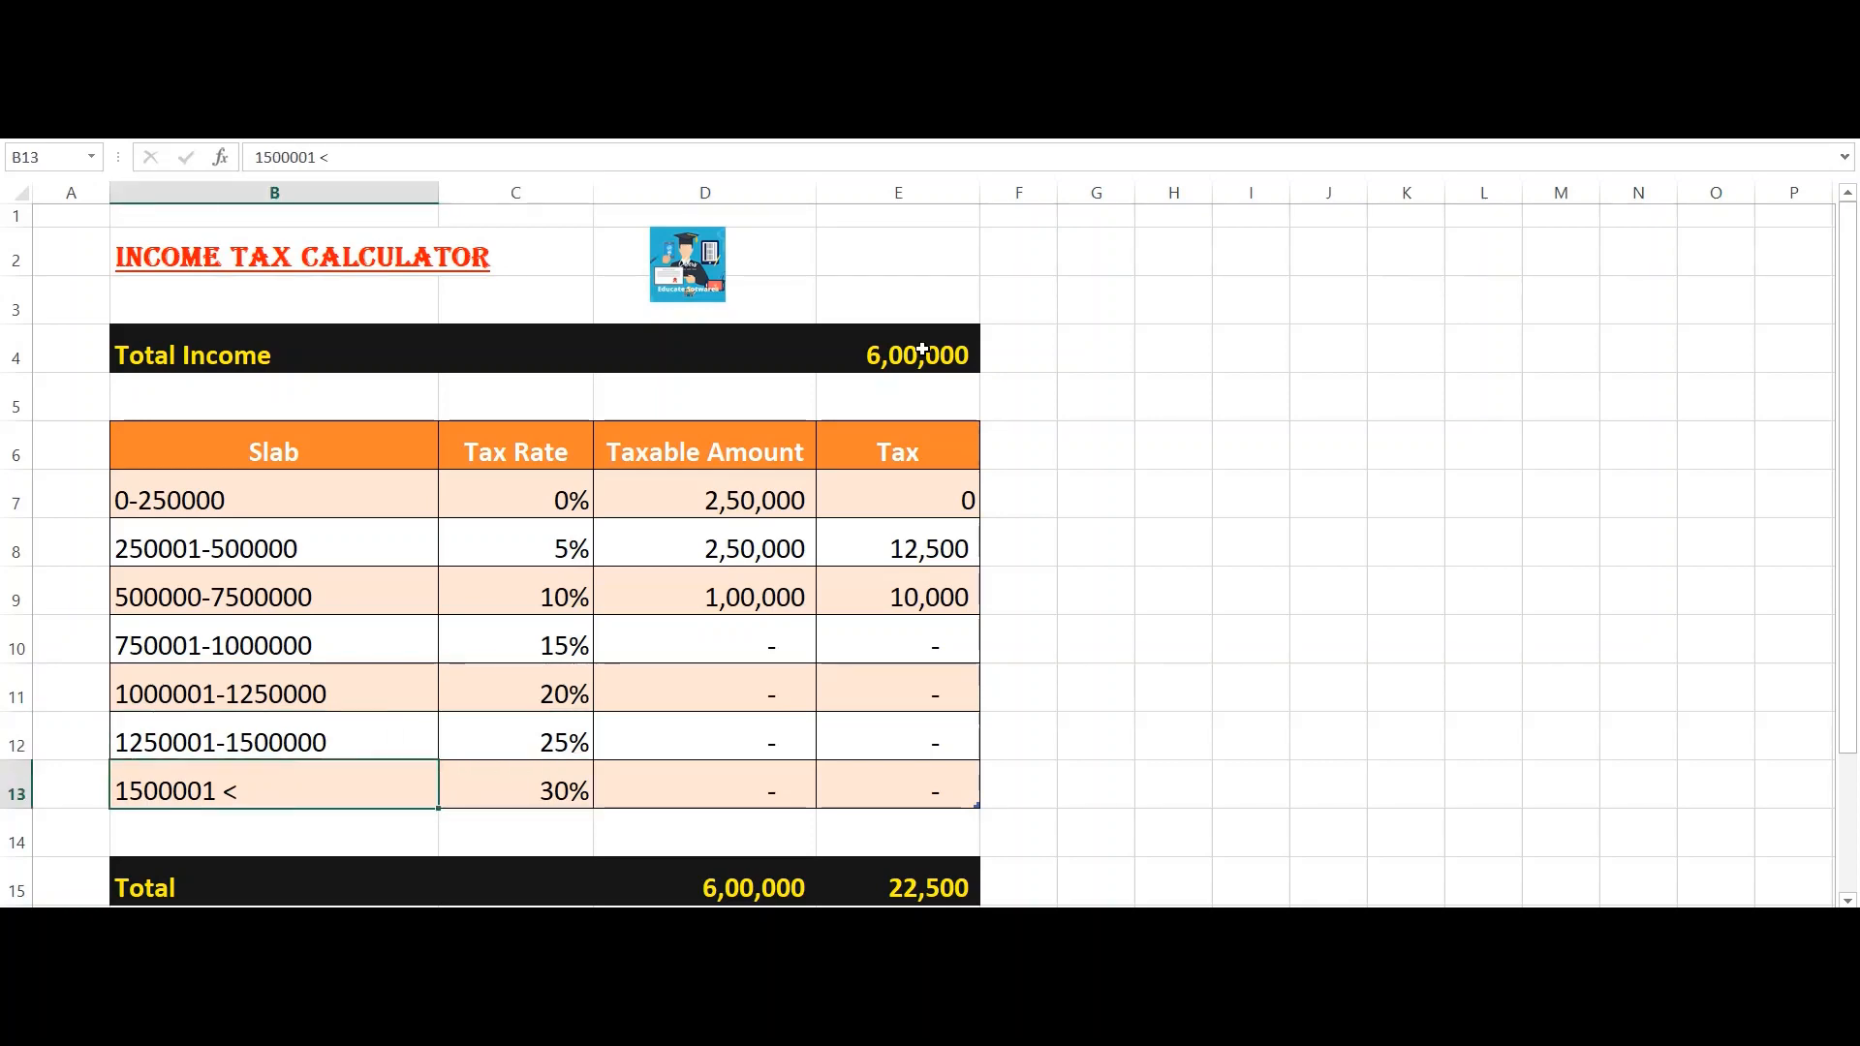
key(Right)
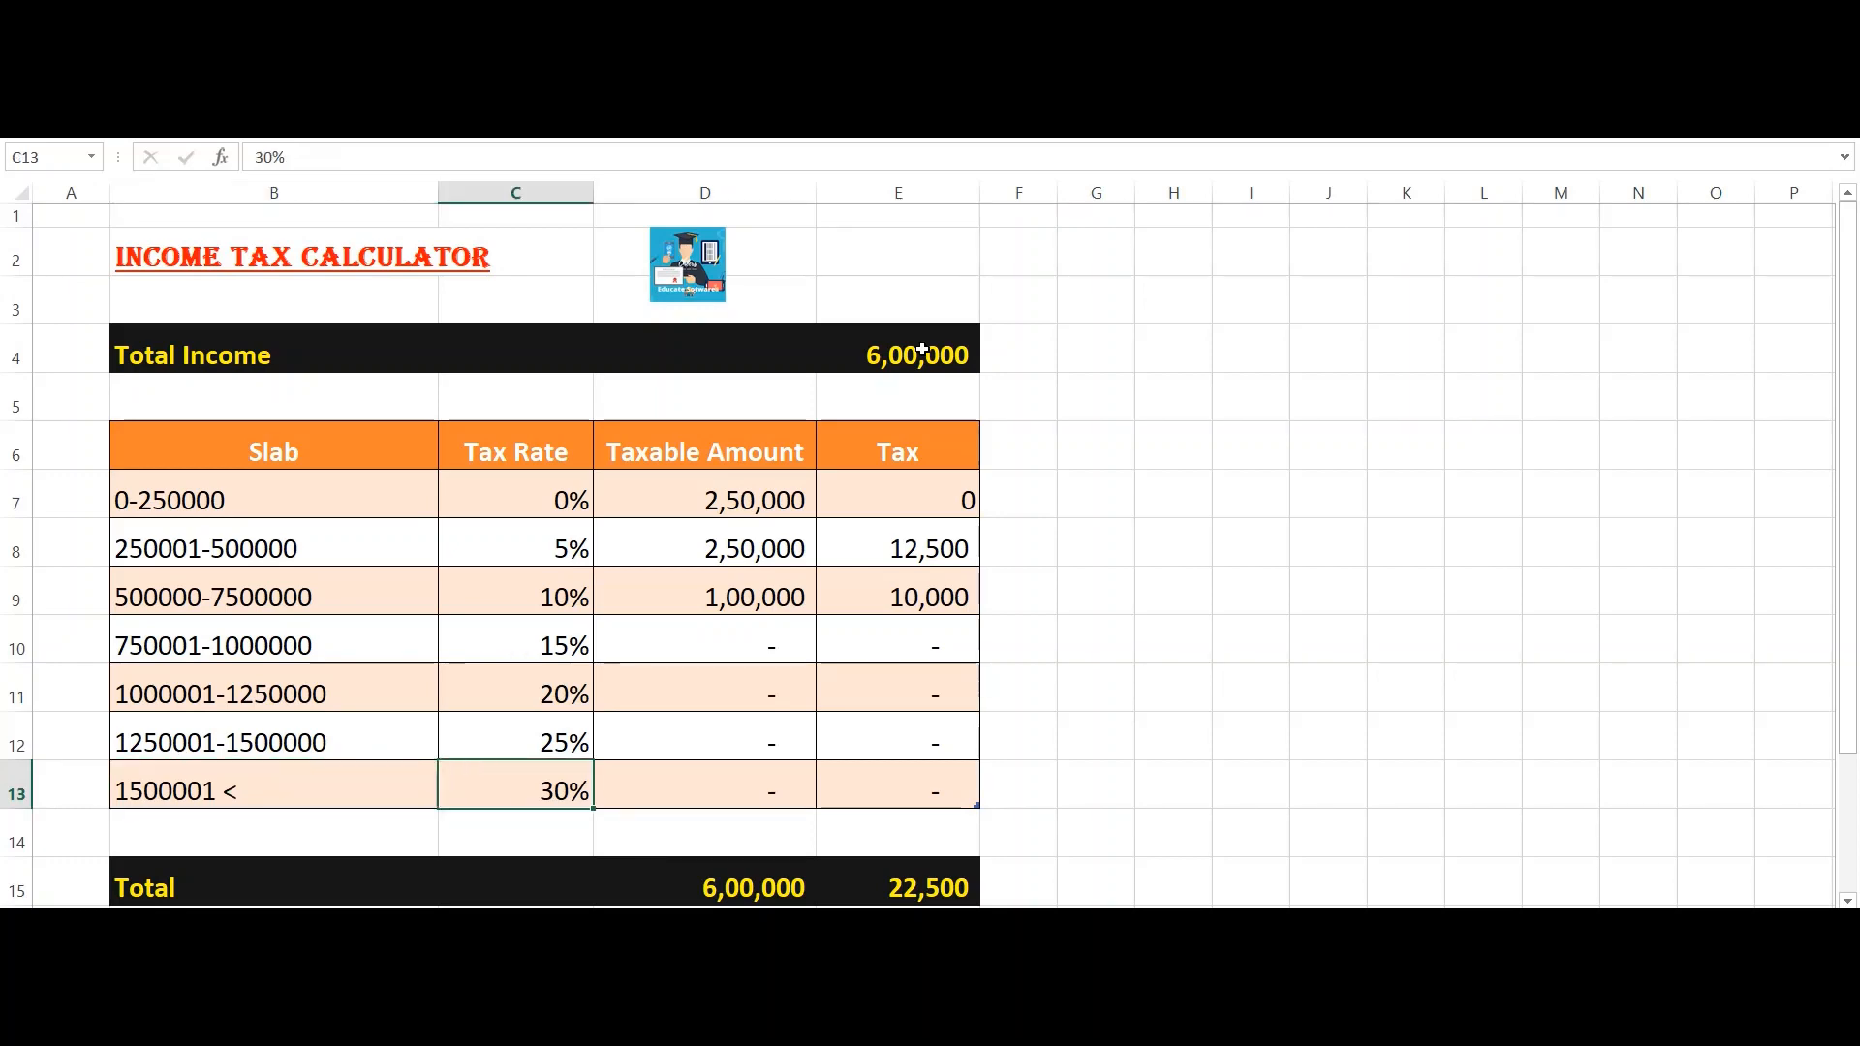
Step: Examine the existing formulas in the Taxable Amount and Tax columns for the lower income slabs
key(Up)
key(Up)
key(Up)
key(Up)
key(Up)
key(Up)
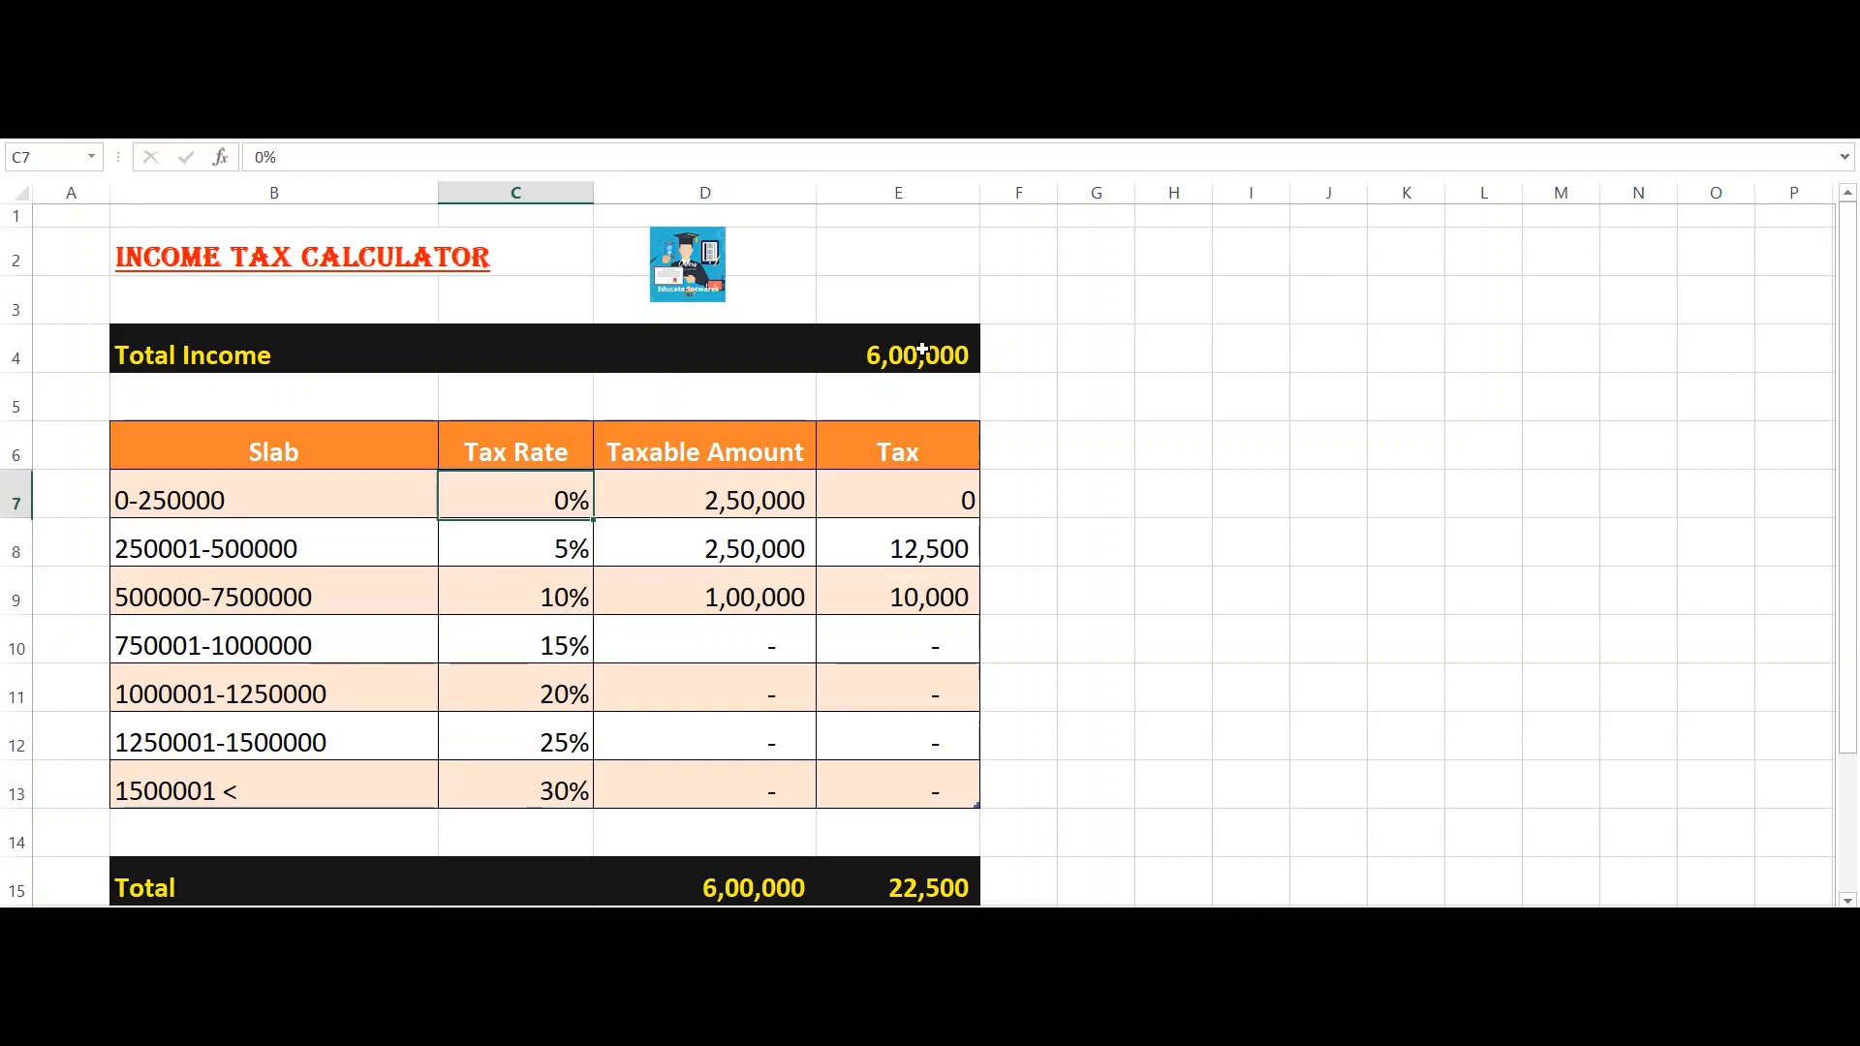
key(Left)
key(Down)
key(Right)
key(Right)
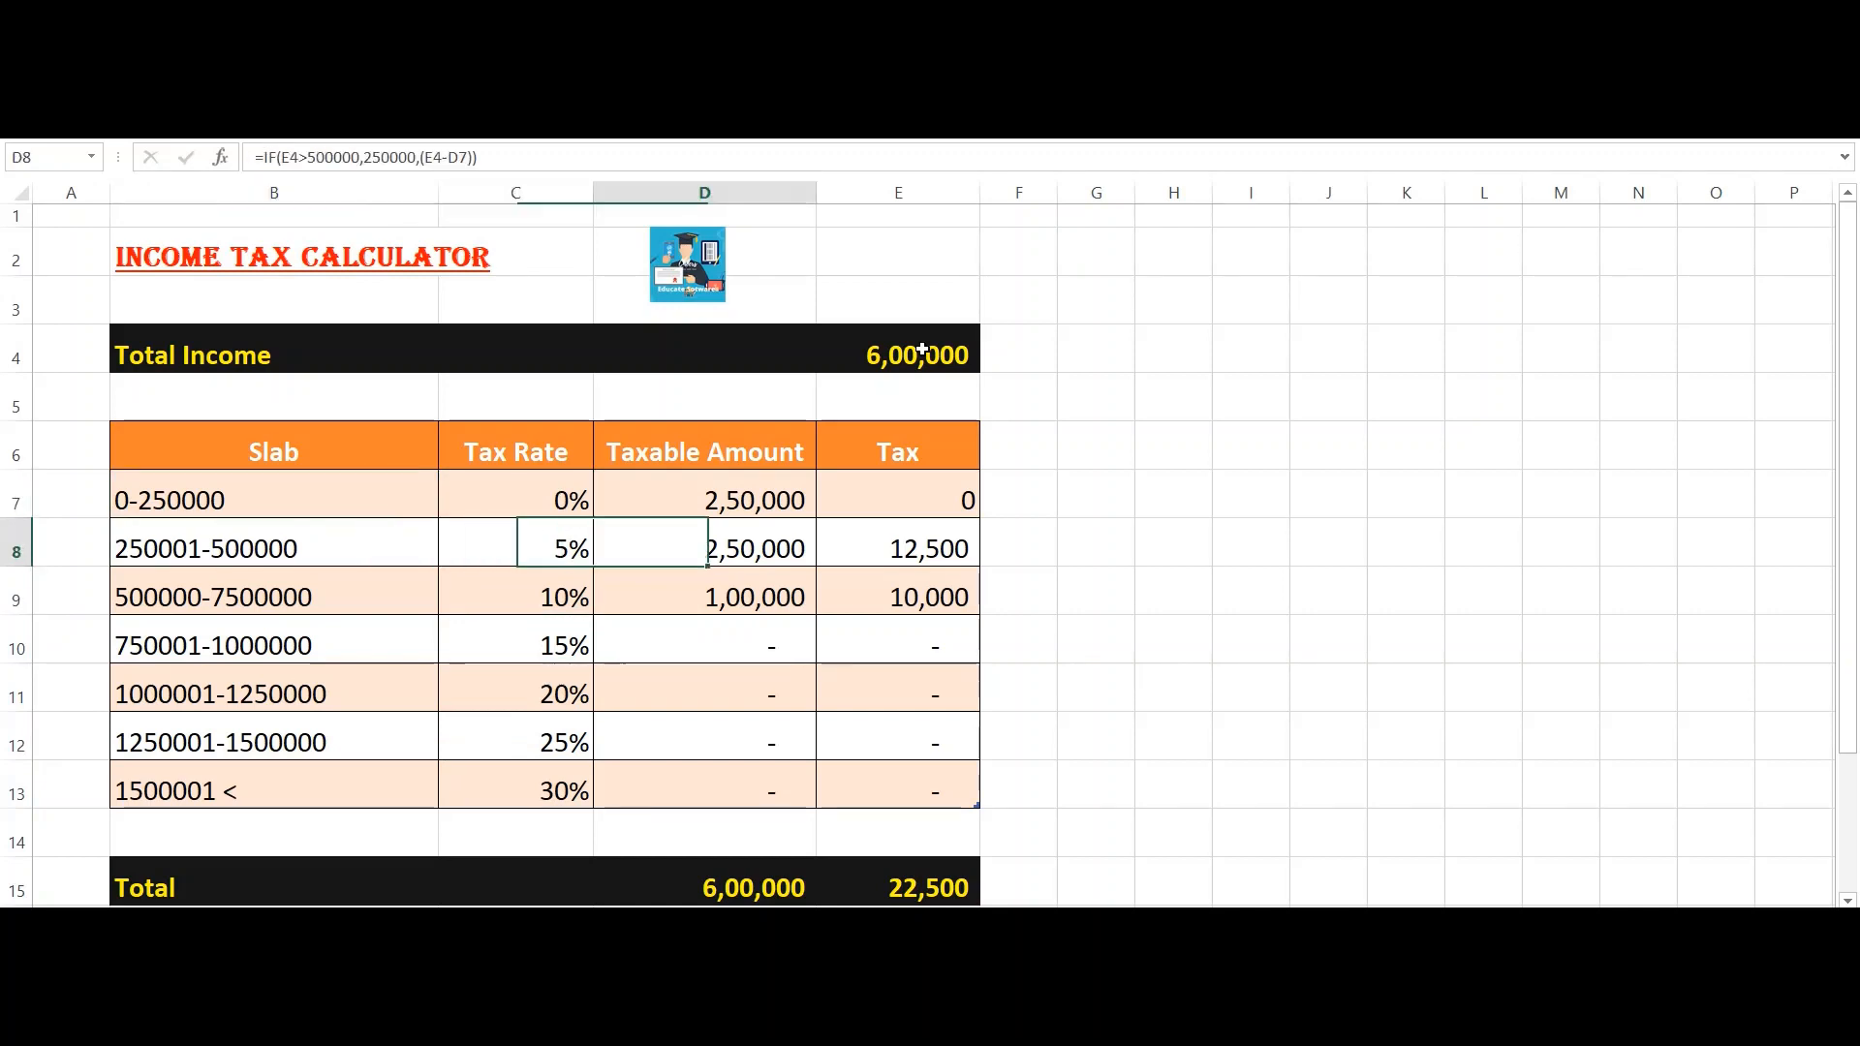
key(Up)
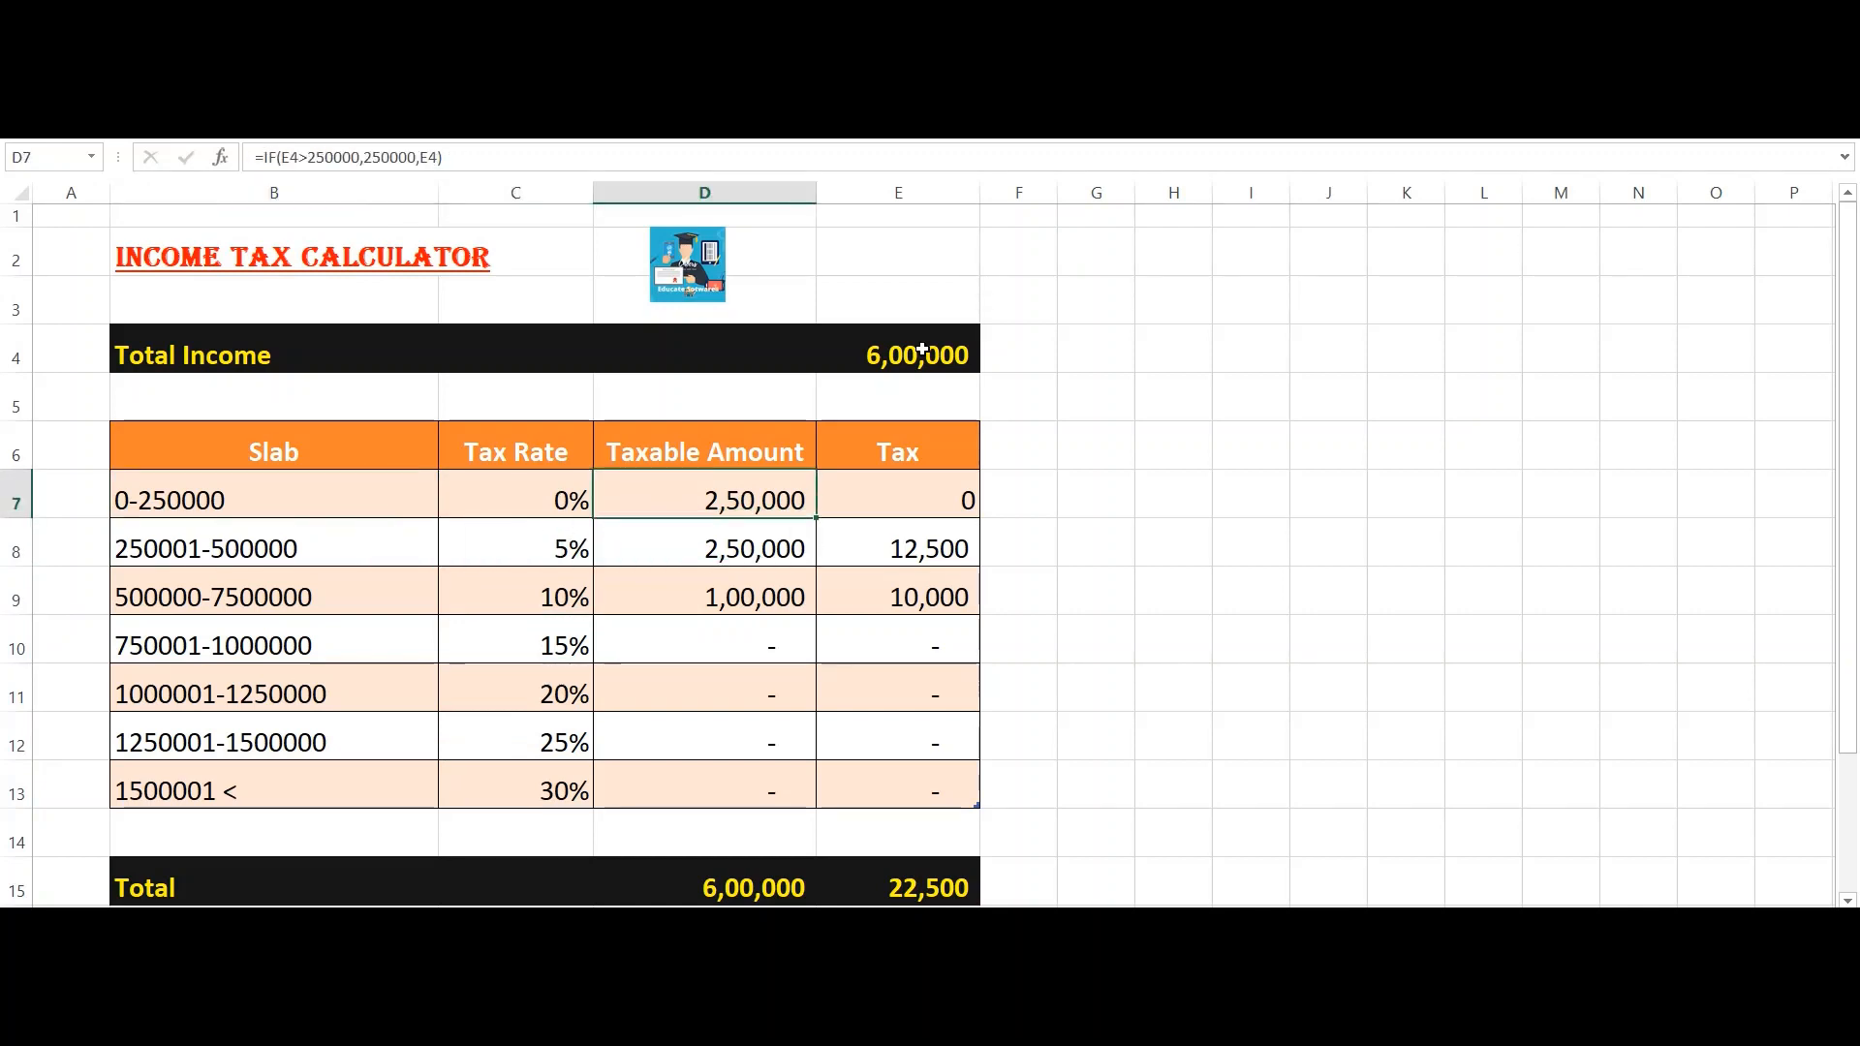
key(Left)
key(Right)
key(Right)
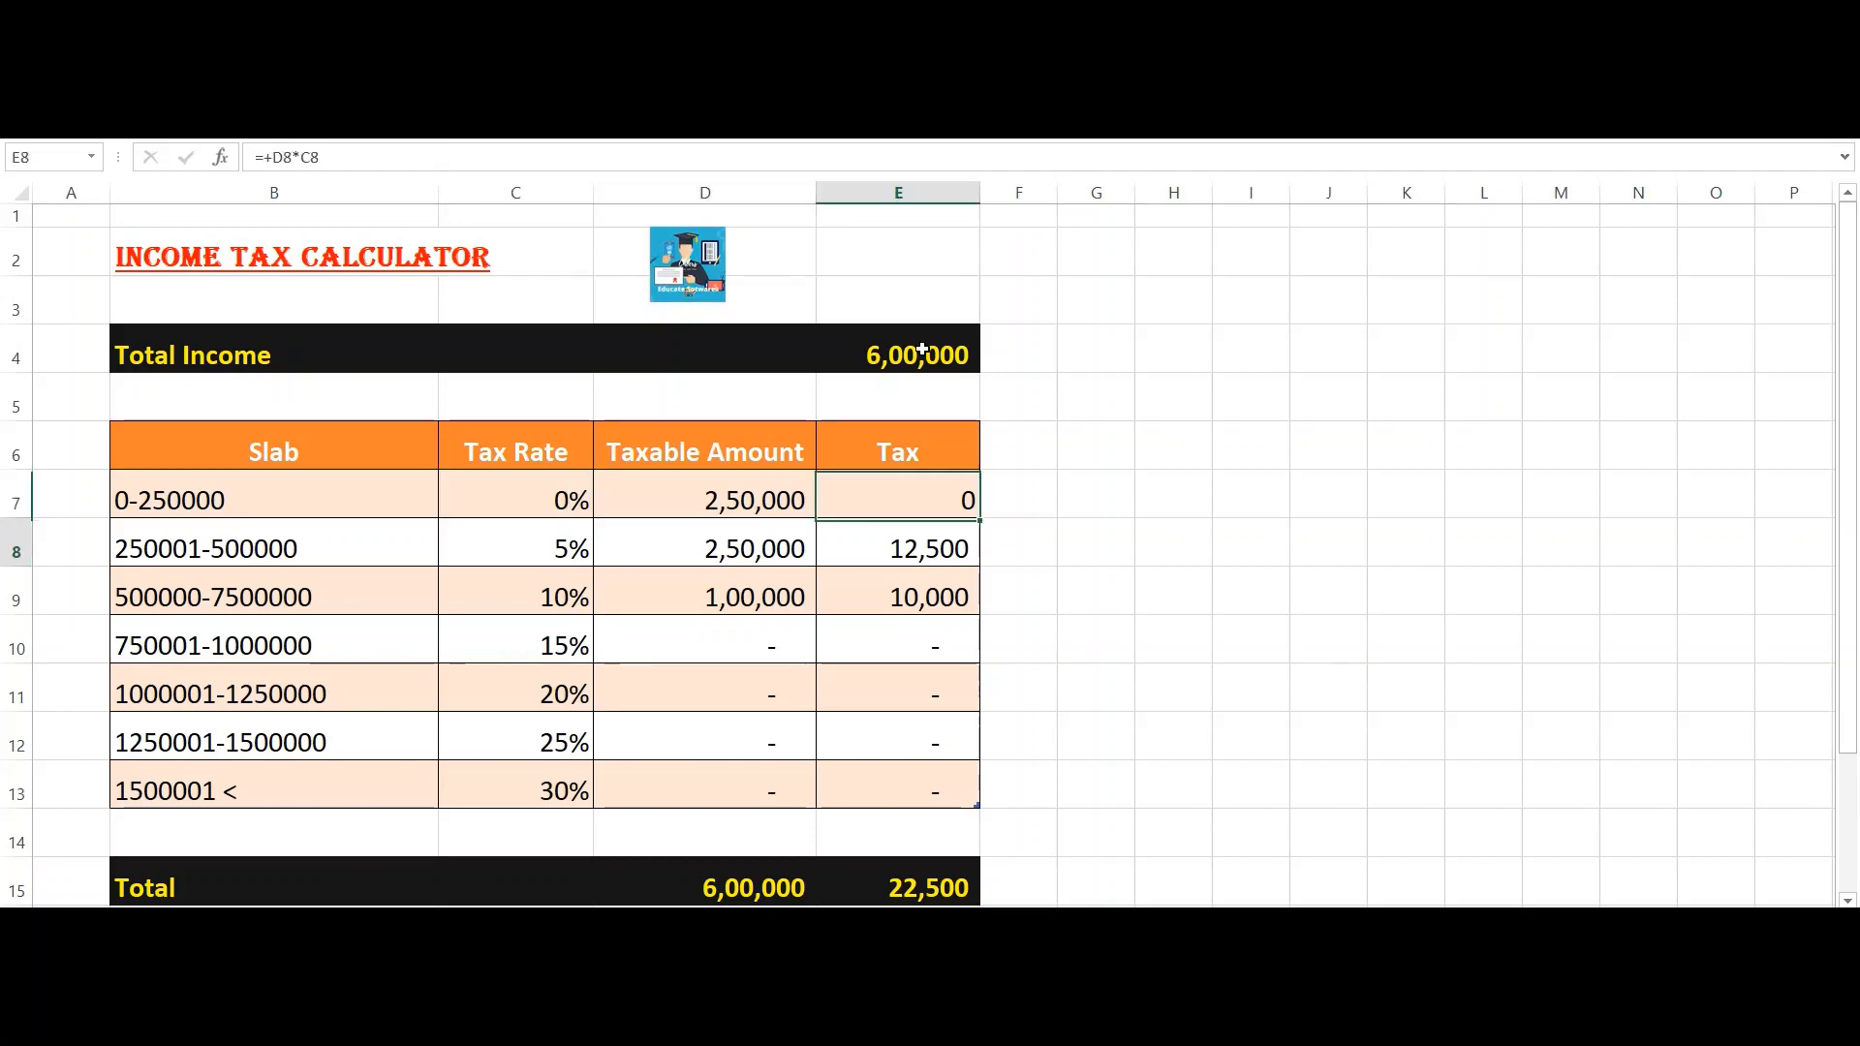
key(Down)
key(Down)
key(Down)
key(Down)
key(Up)
key(Up)
key(Up)
key(Up)
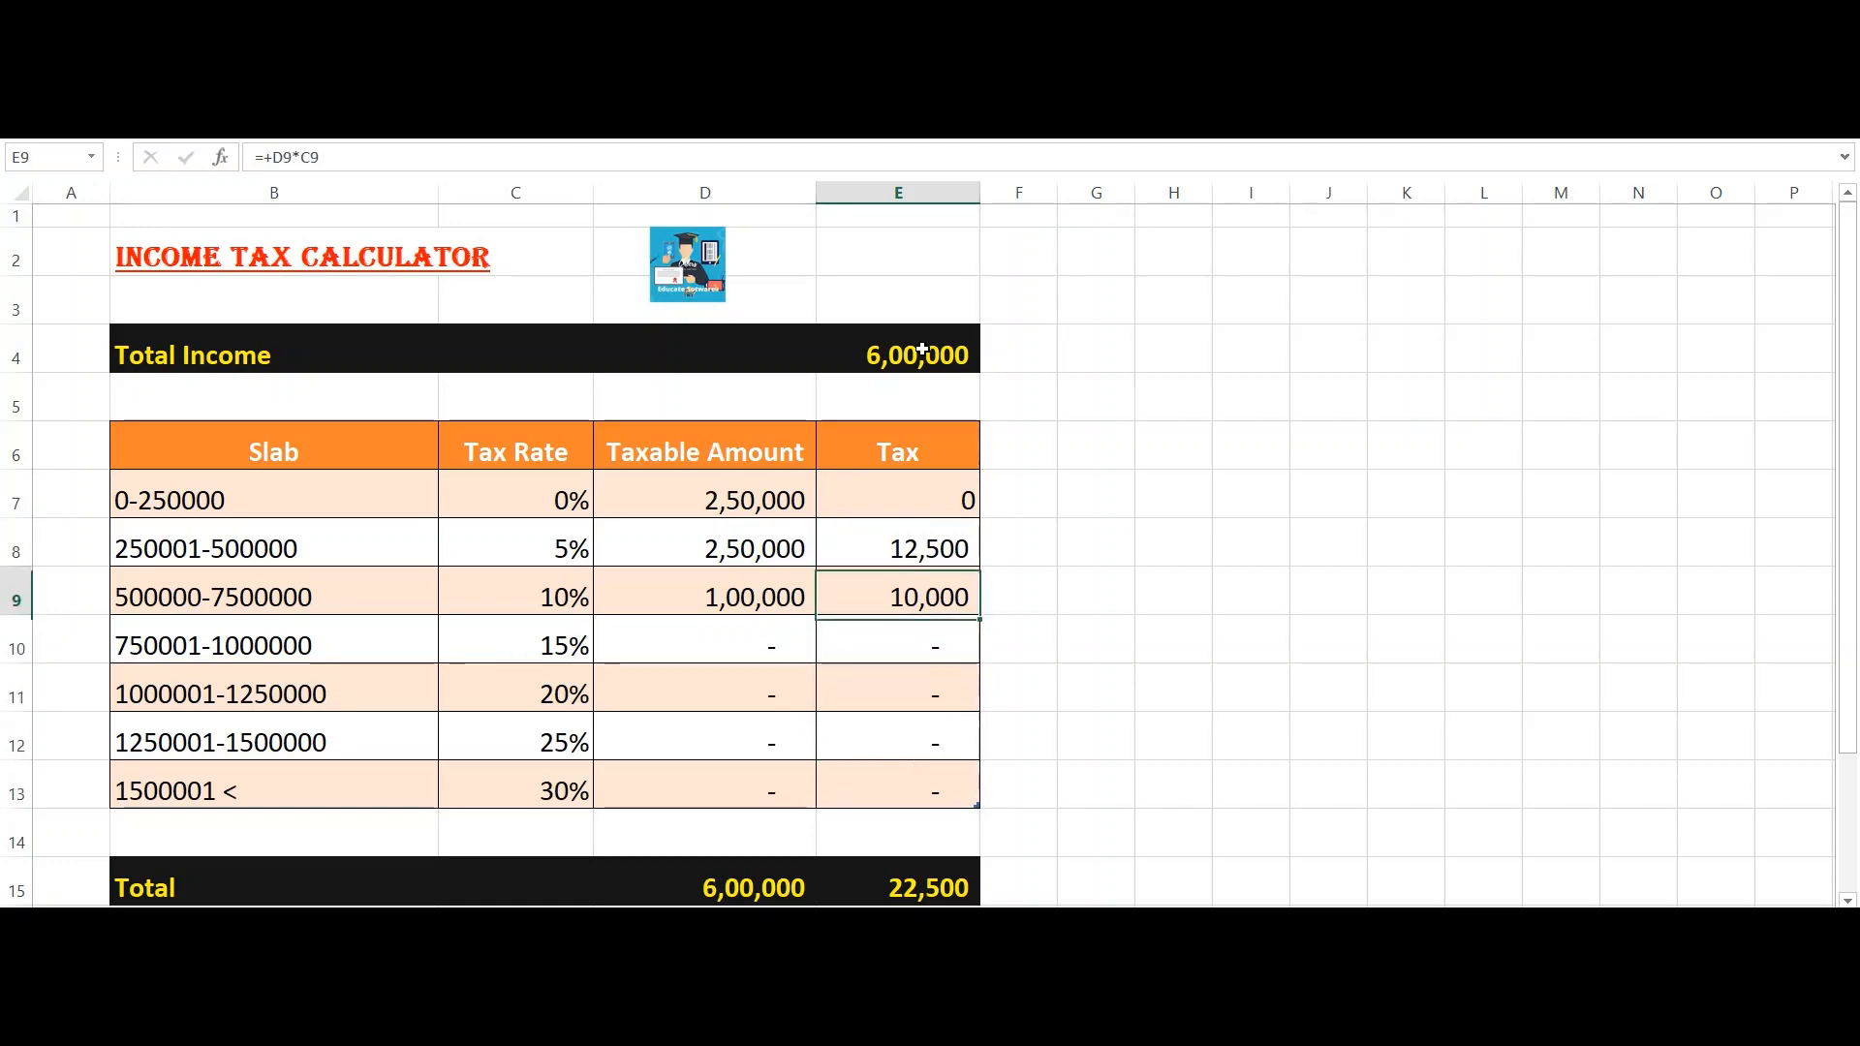
Step: Clear the Taxable Amount and Tax cells for all slabs, range D7:E13
key(Left)
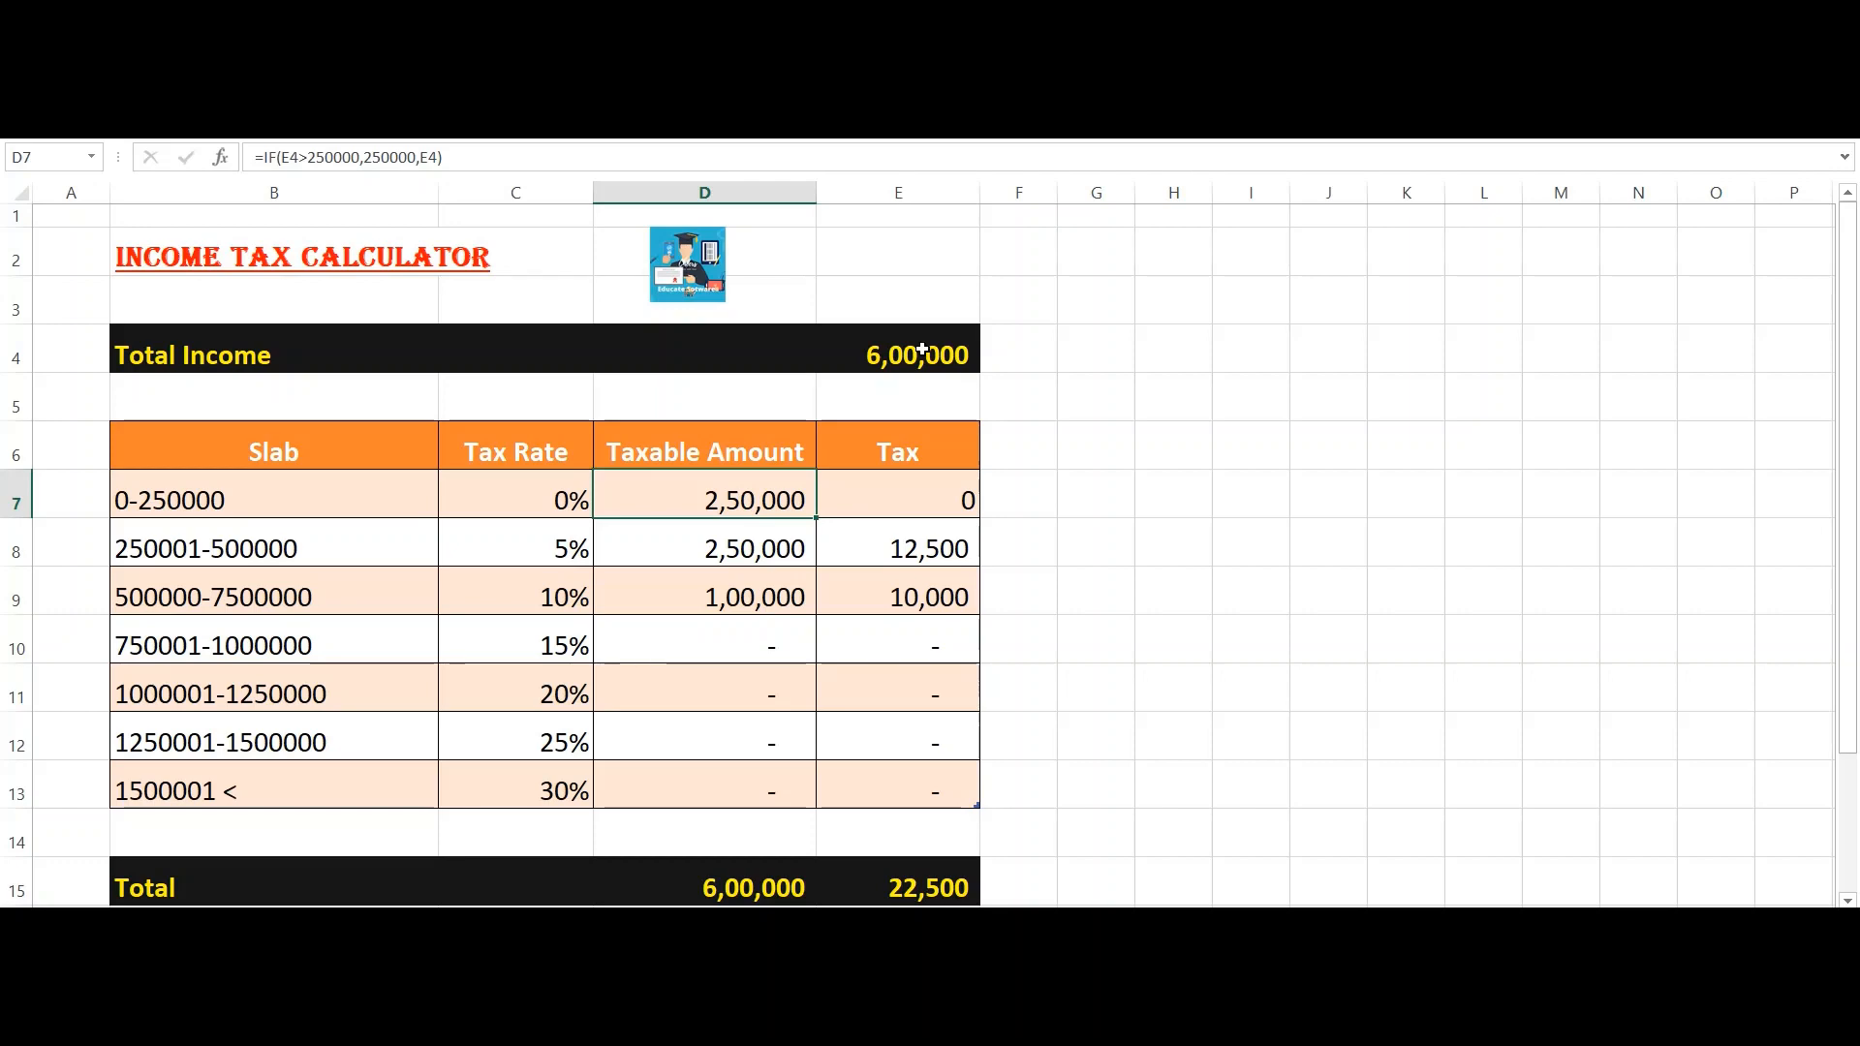
key(shift+Down)
key(shift+Right)
key(shift+Down)
key(shift+Down)
key(shift+Down)
key(shift+Down)
key(shift+Down)
key(shift+Down)
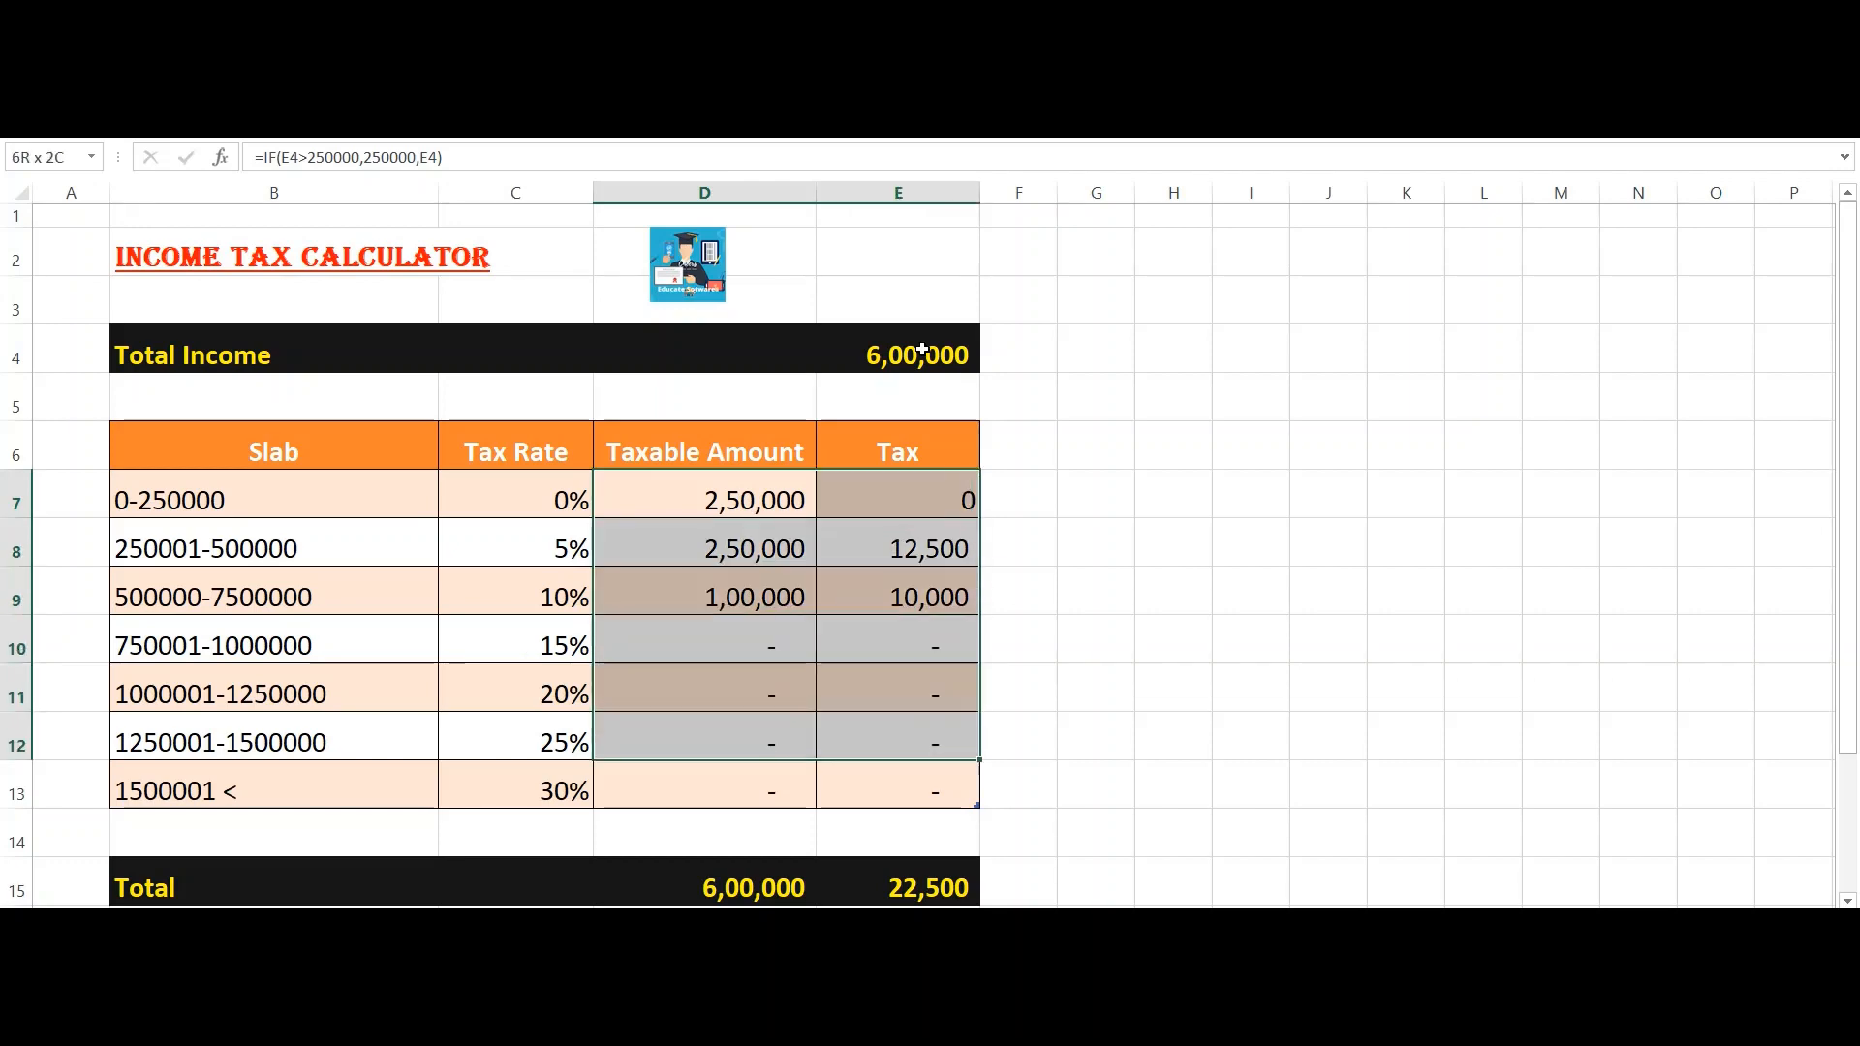
key(shift+Up)
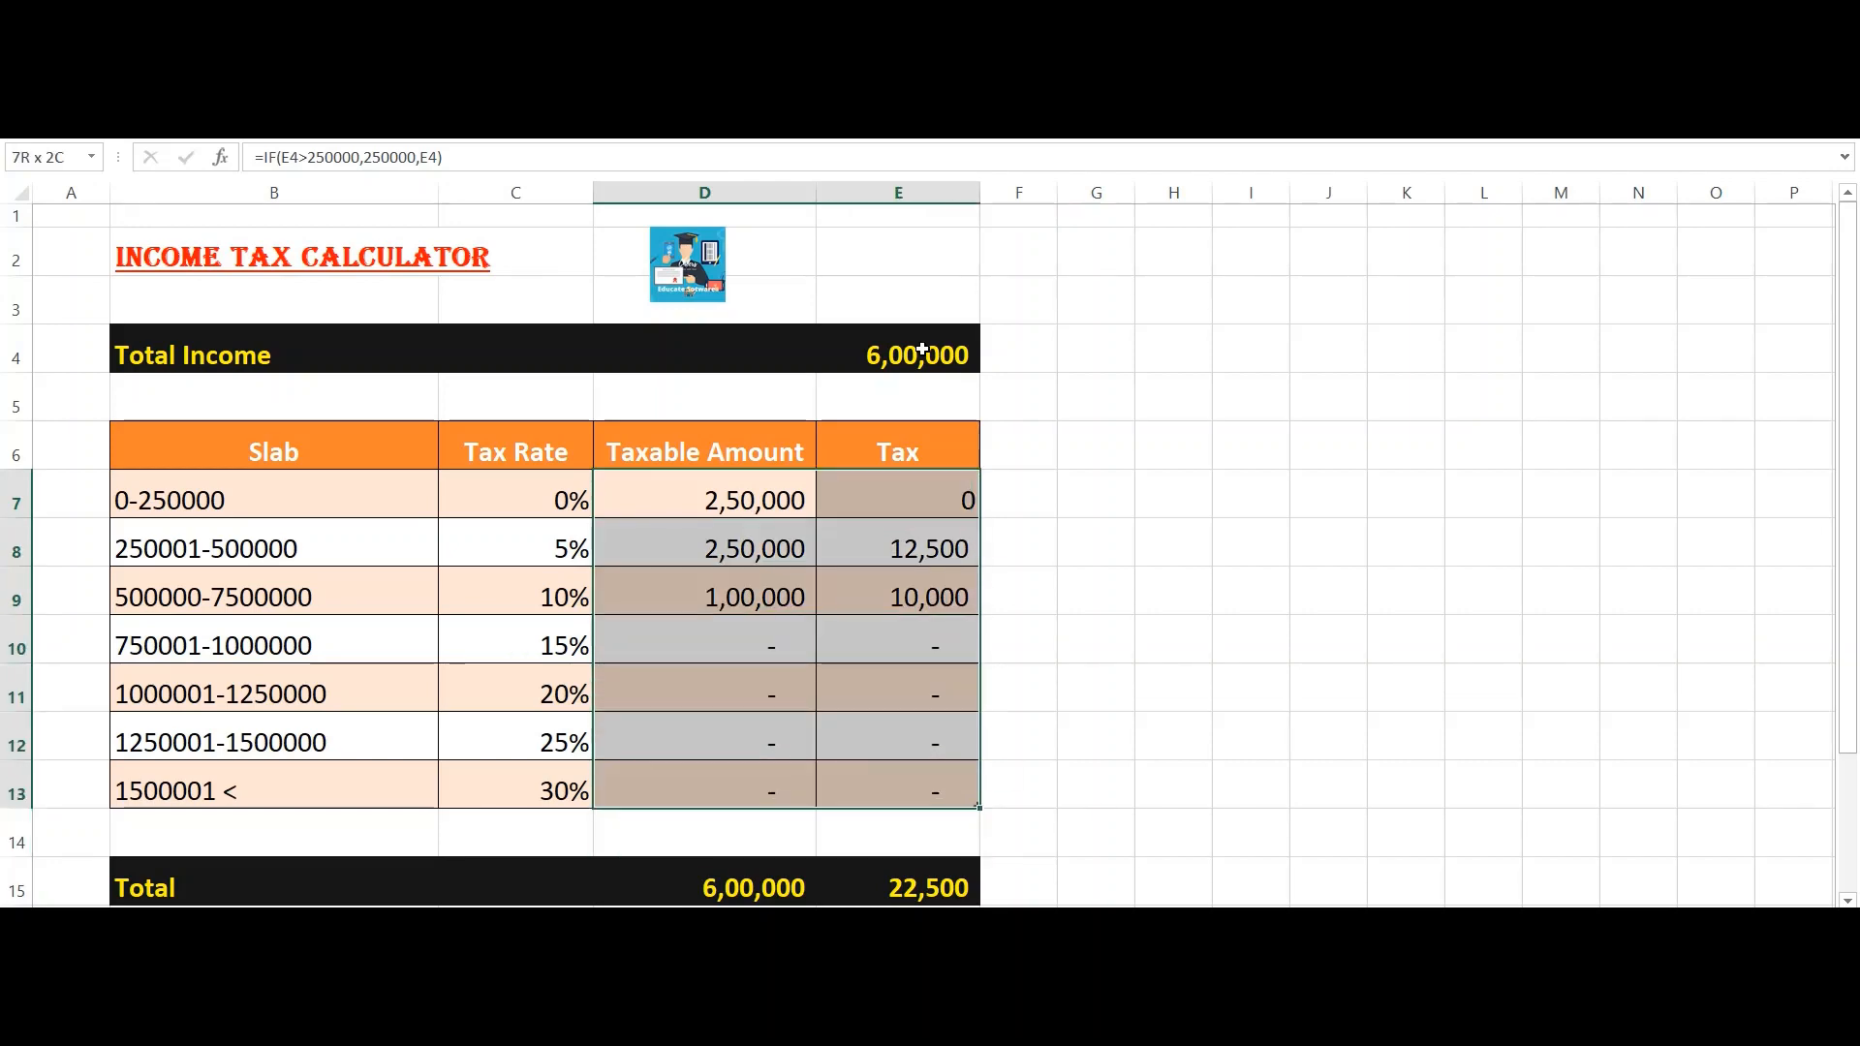
key(Delete)
Step: Examine the Total Income row and the income amount it holds in E4
key(Up)
key(Up)
key(Up)
key(Up)
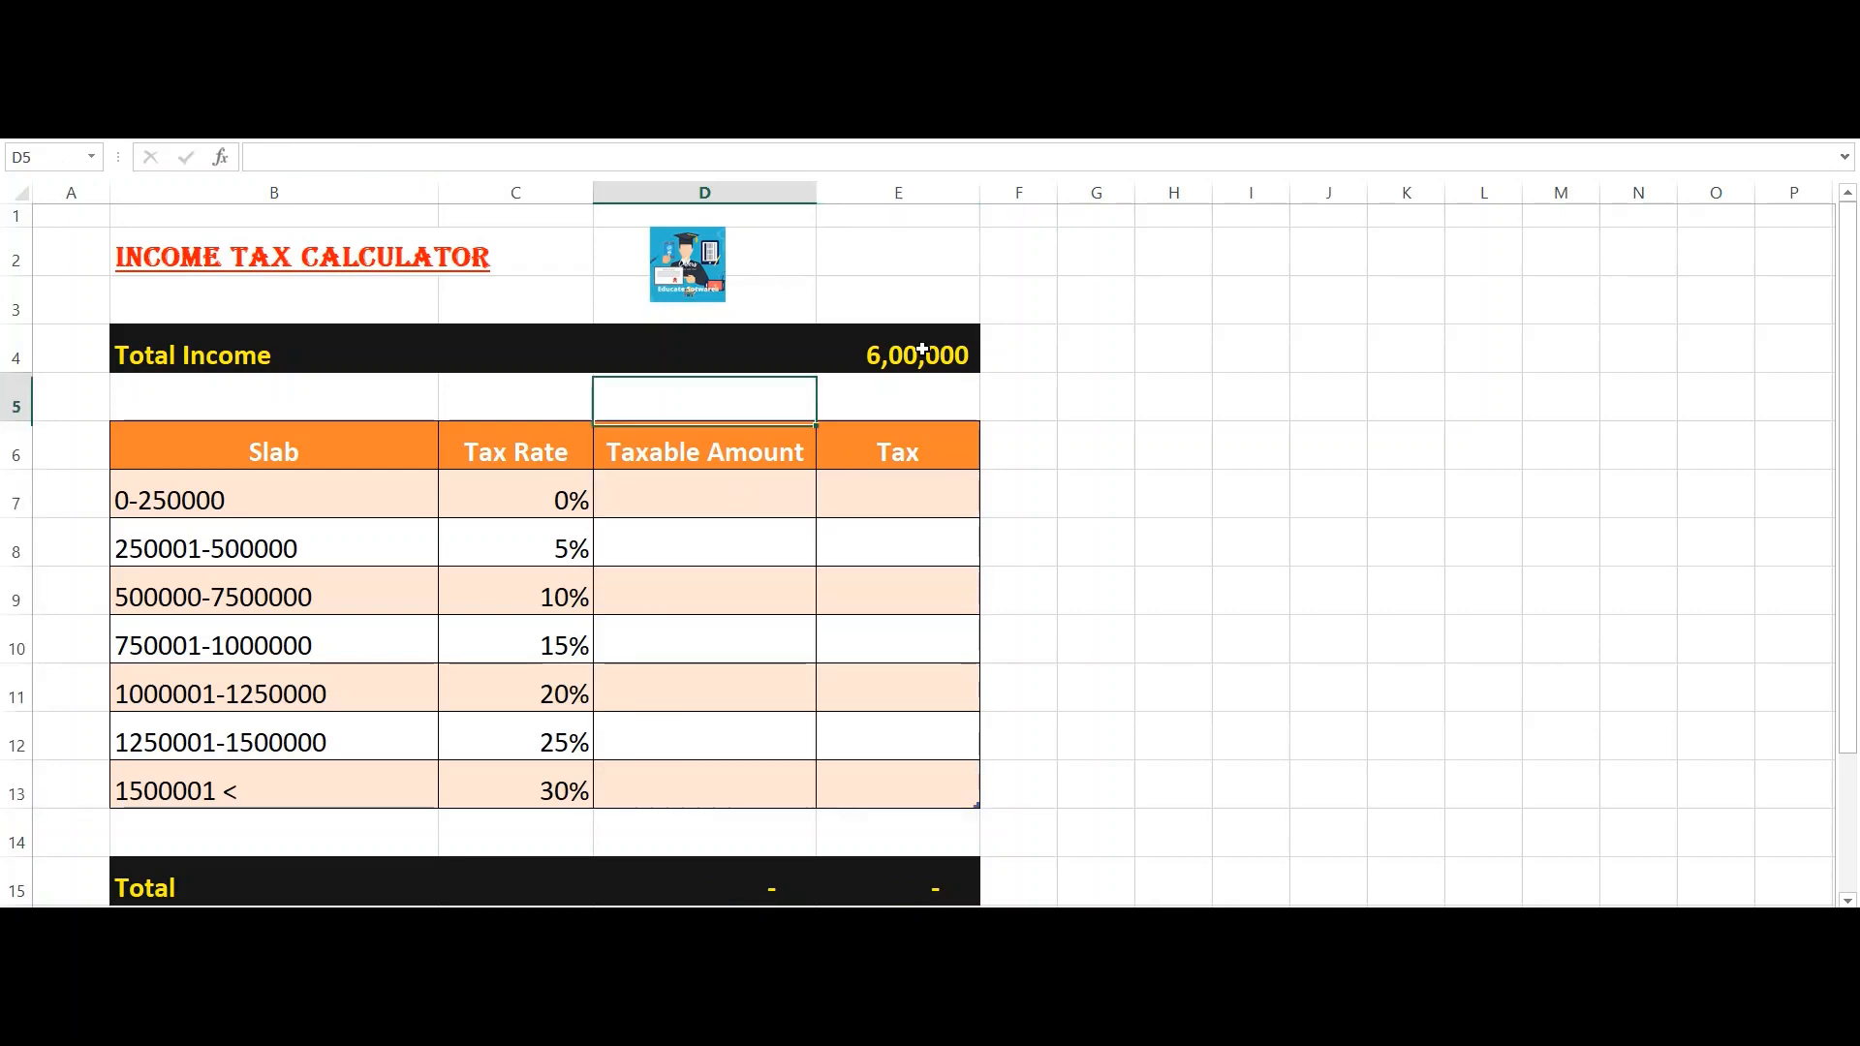
key(Right)
key(Down)
key(Left)
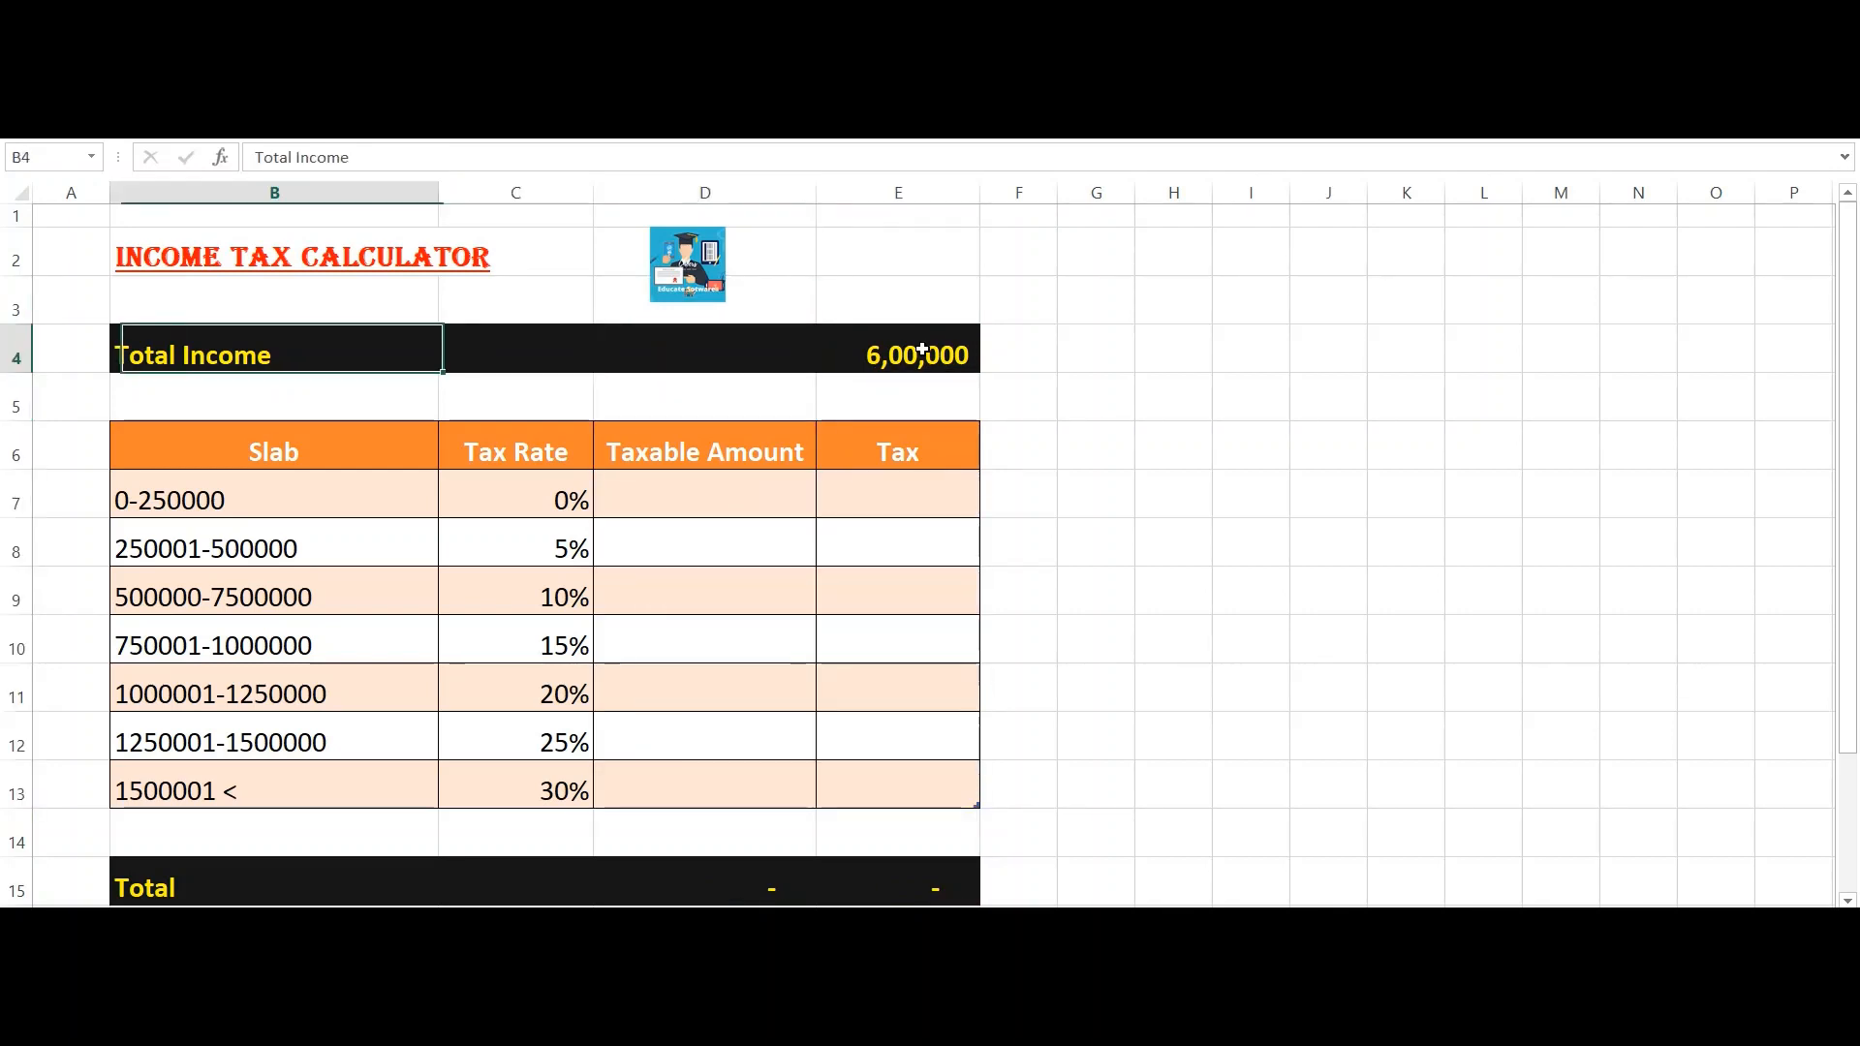
key(Right)
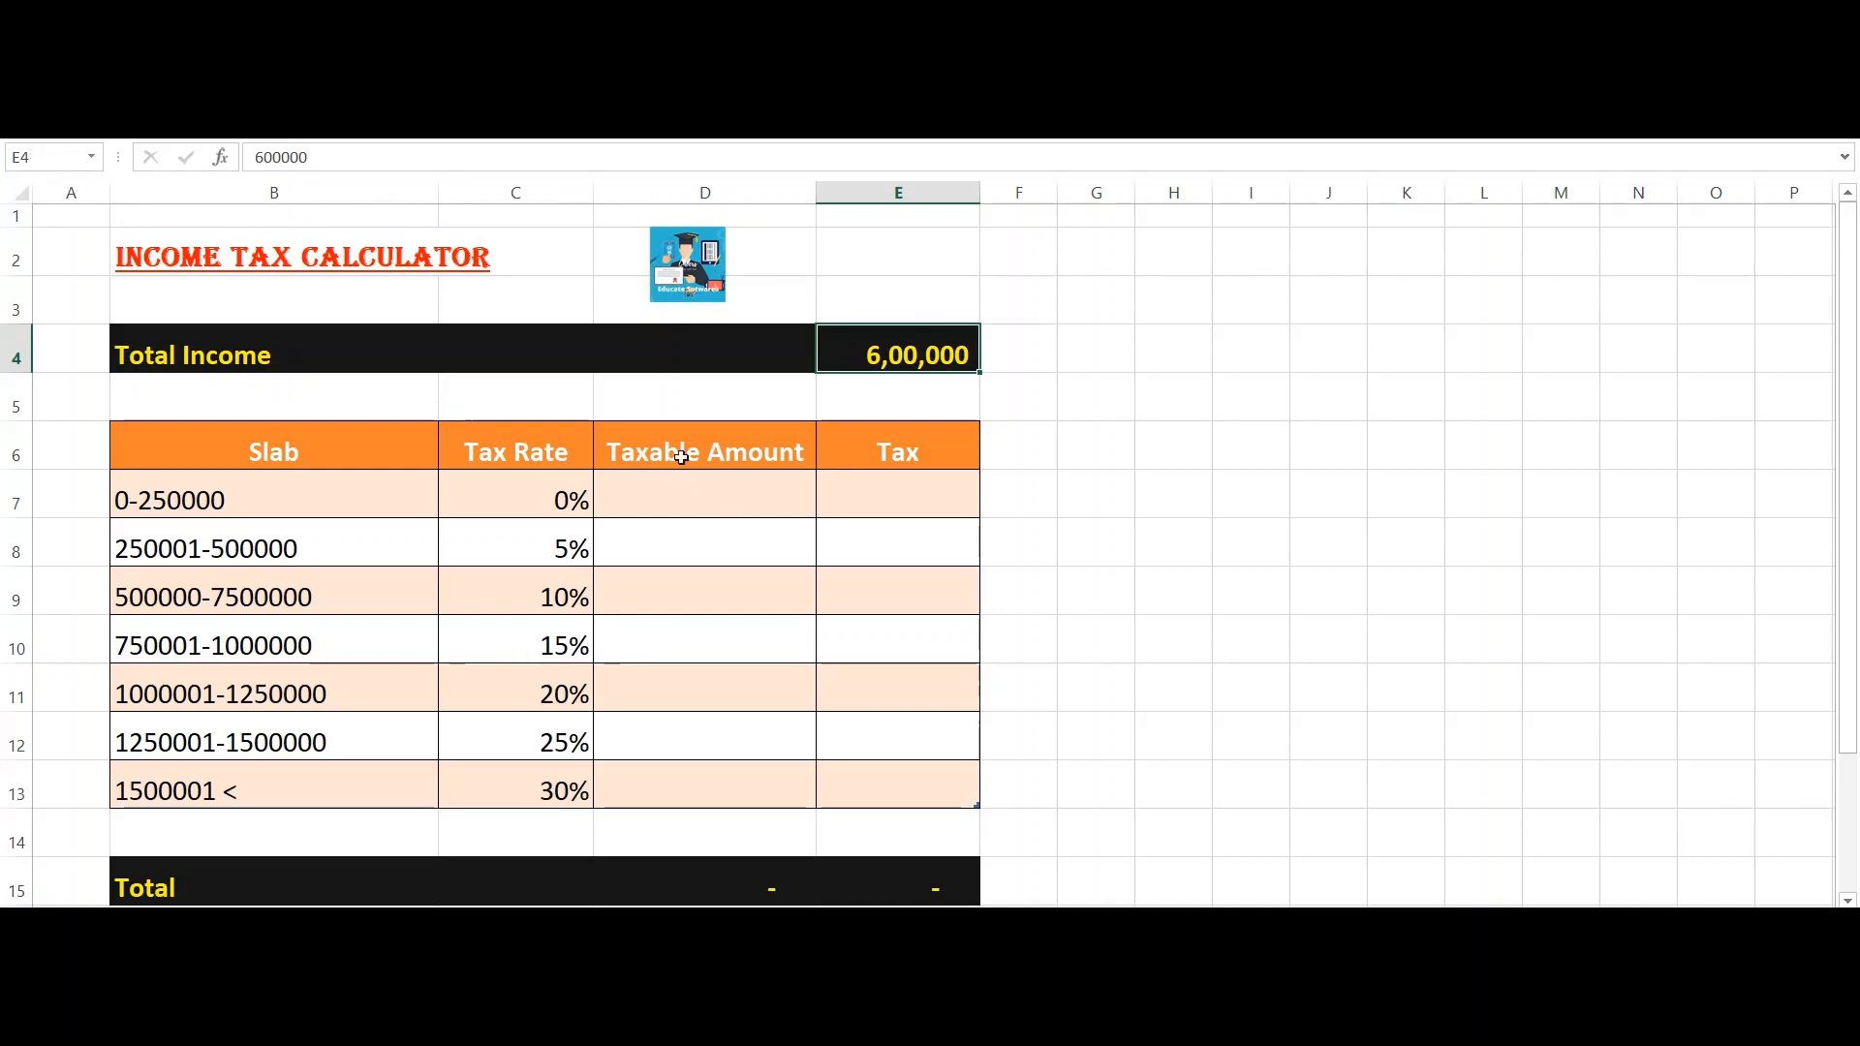
click(681, 500)
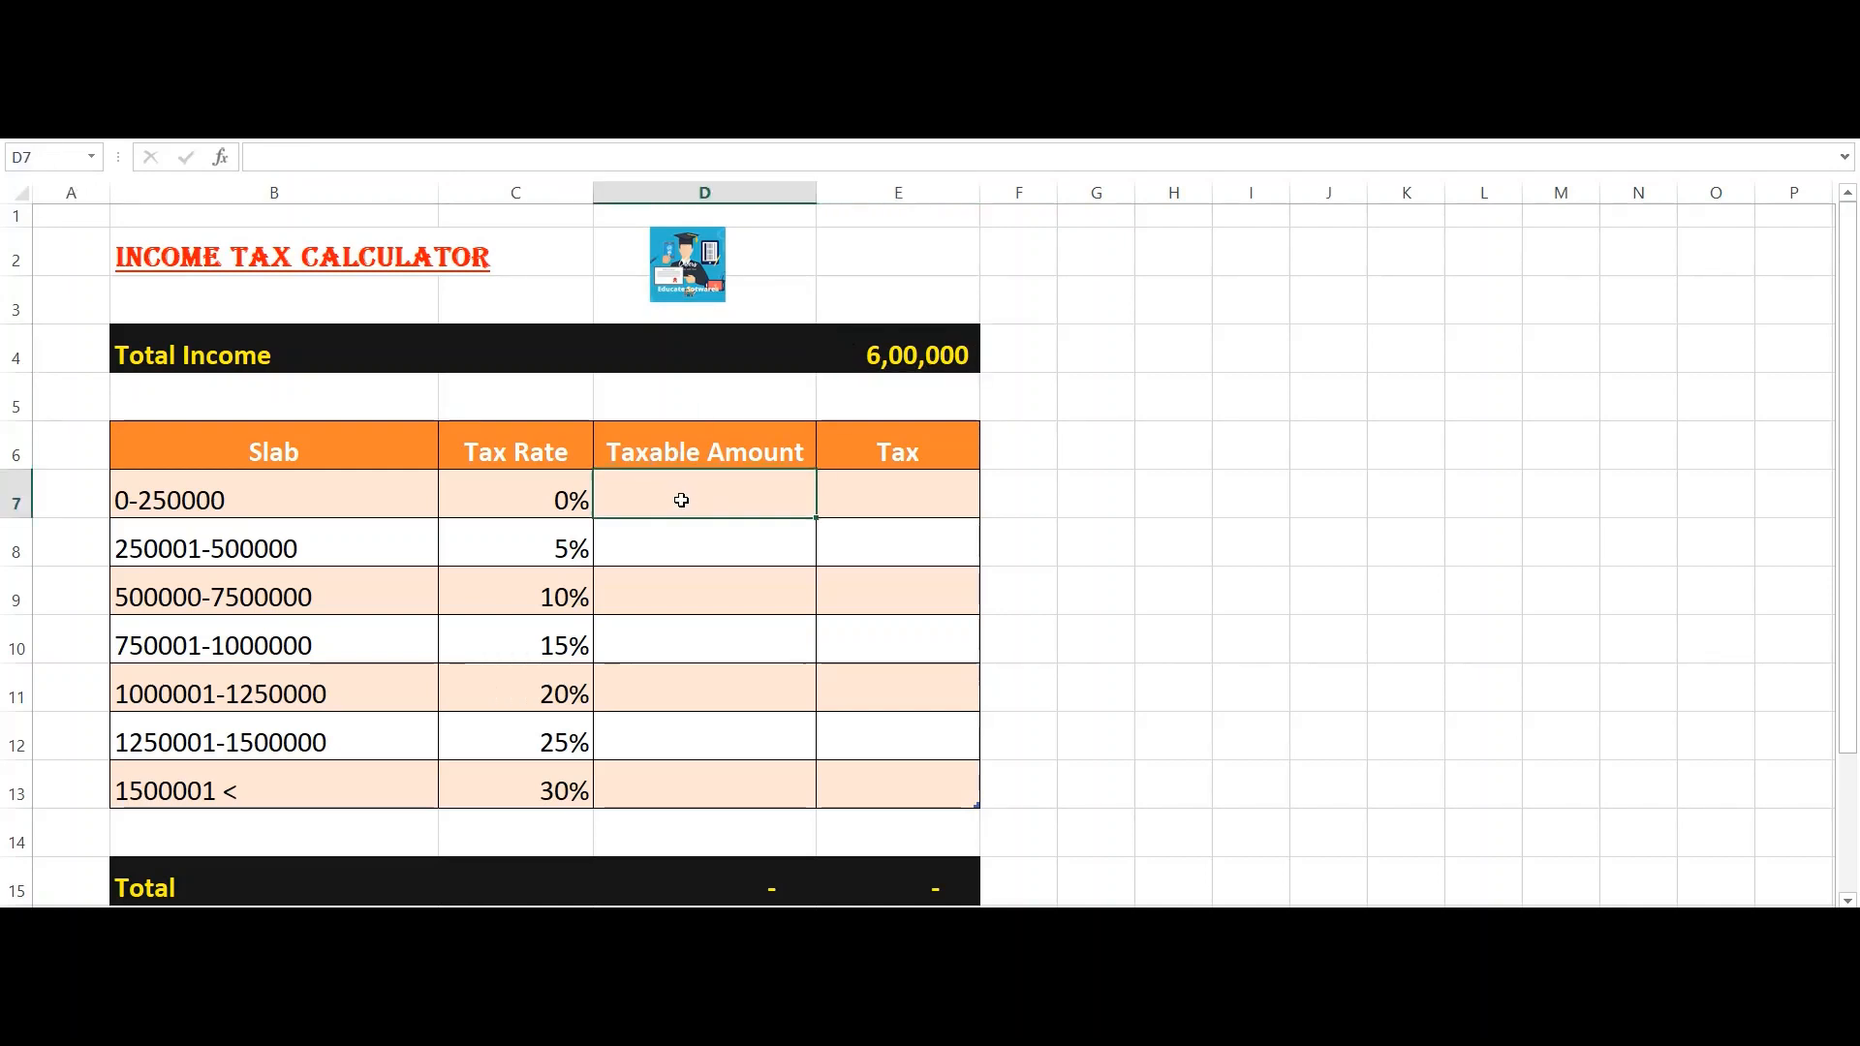
text(=)
key(Escape)
Step: Examine the 0-250000 slab row across its tax rate, taxable amount and tax cells
key(Up)
key(Left)
key(Down)
key(Left)
key(Left)
key(Right)
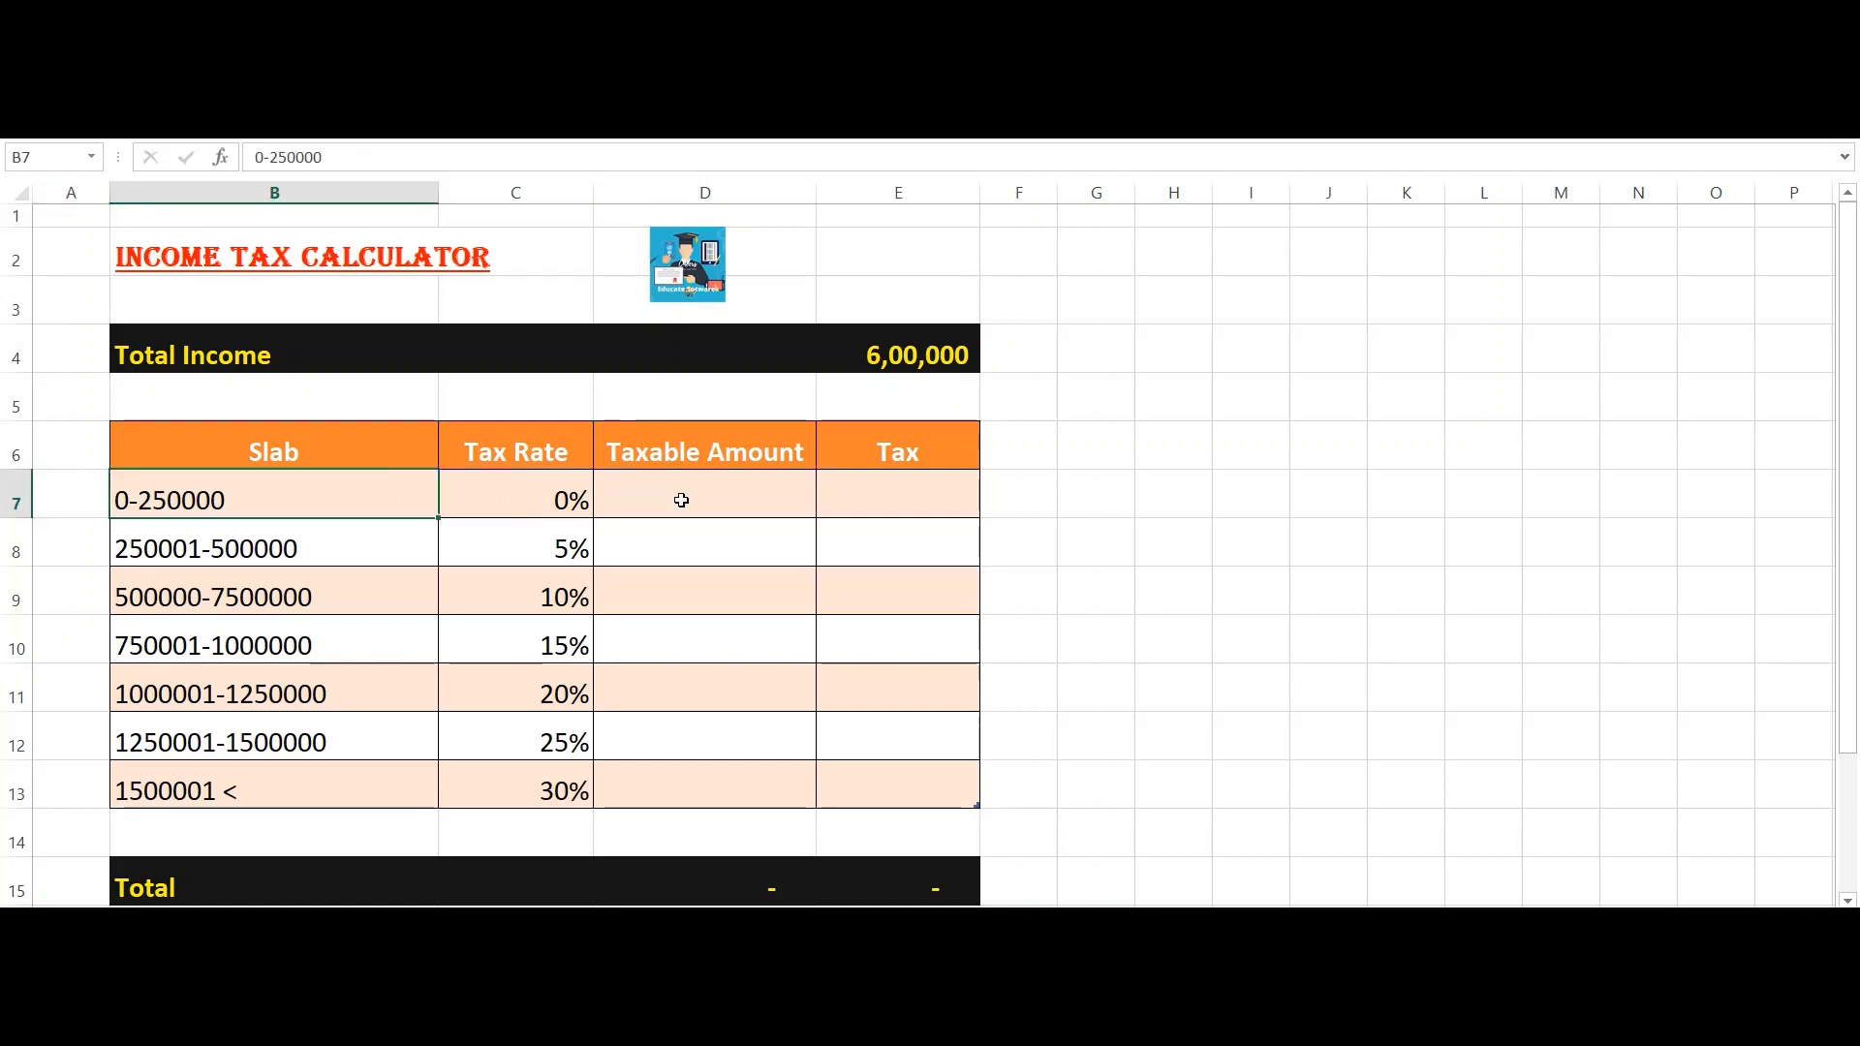
key(Right)
key(Right)
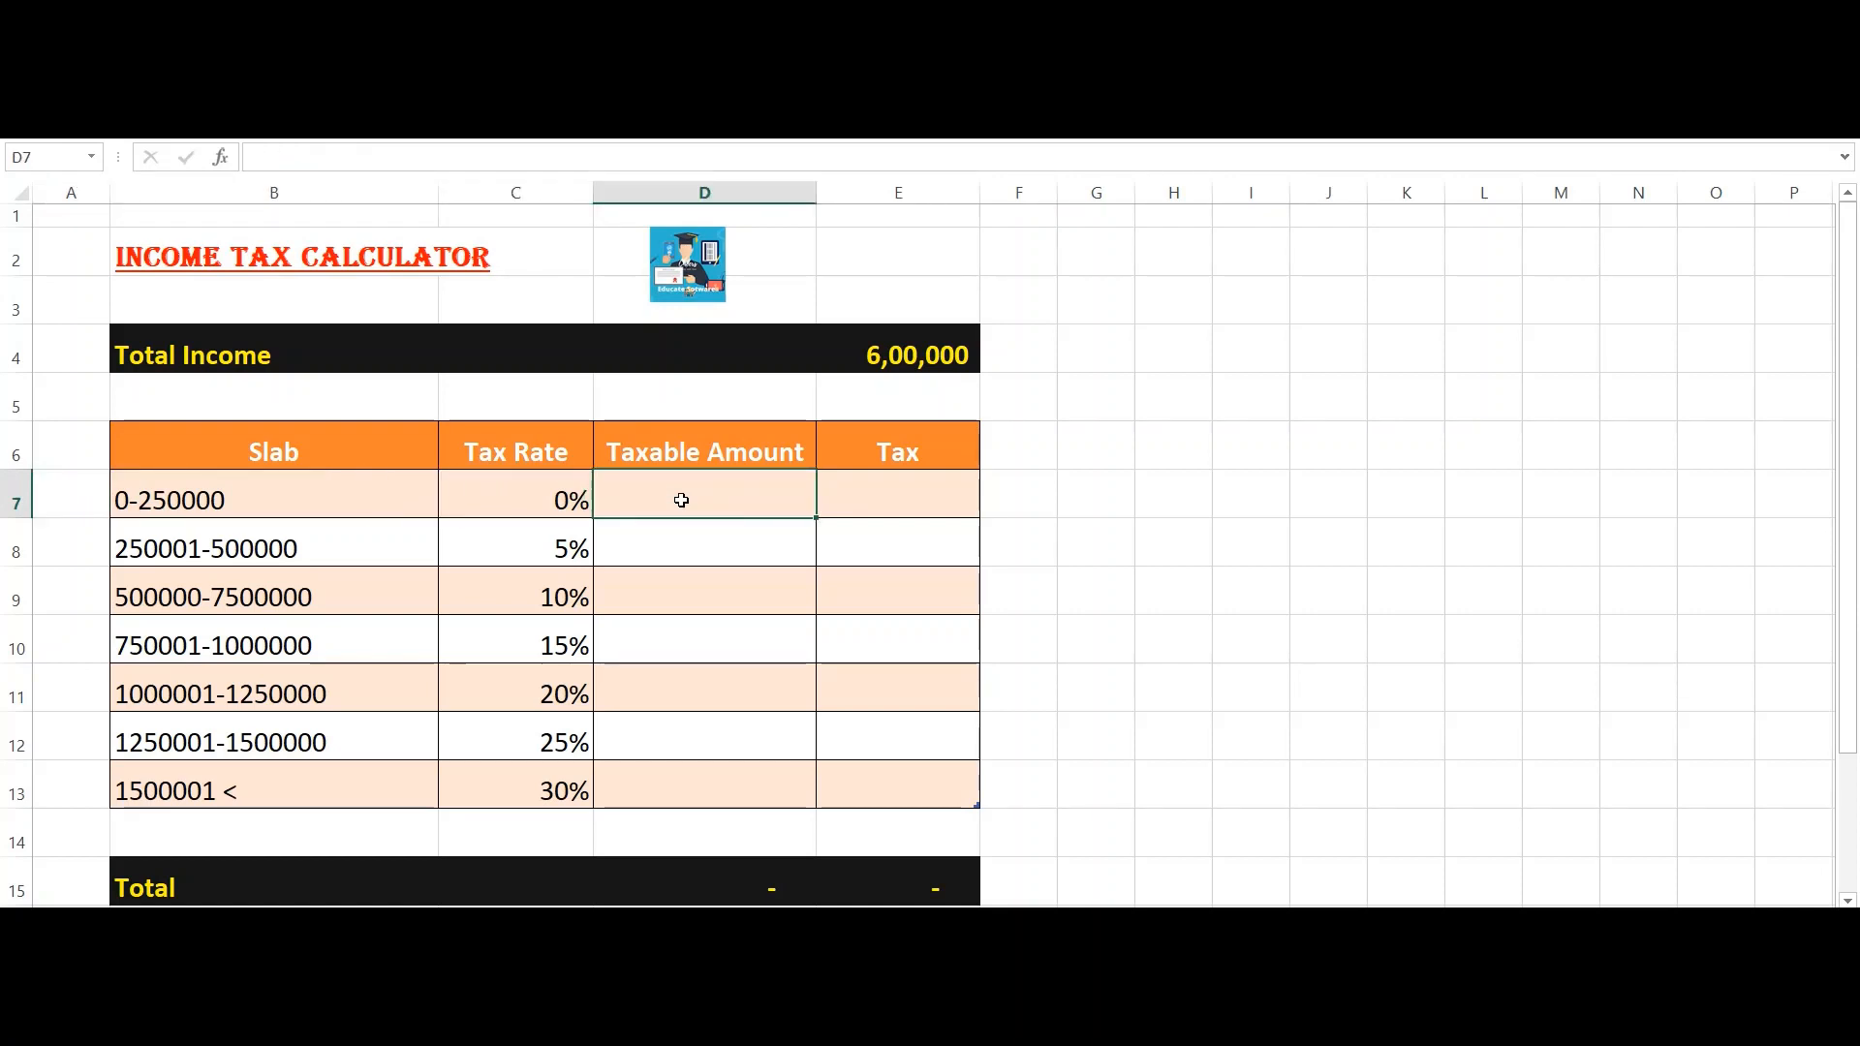
key(Left)
key(Right)
key(Right)
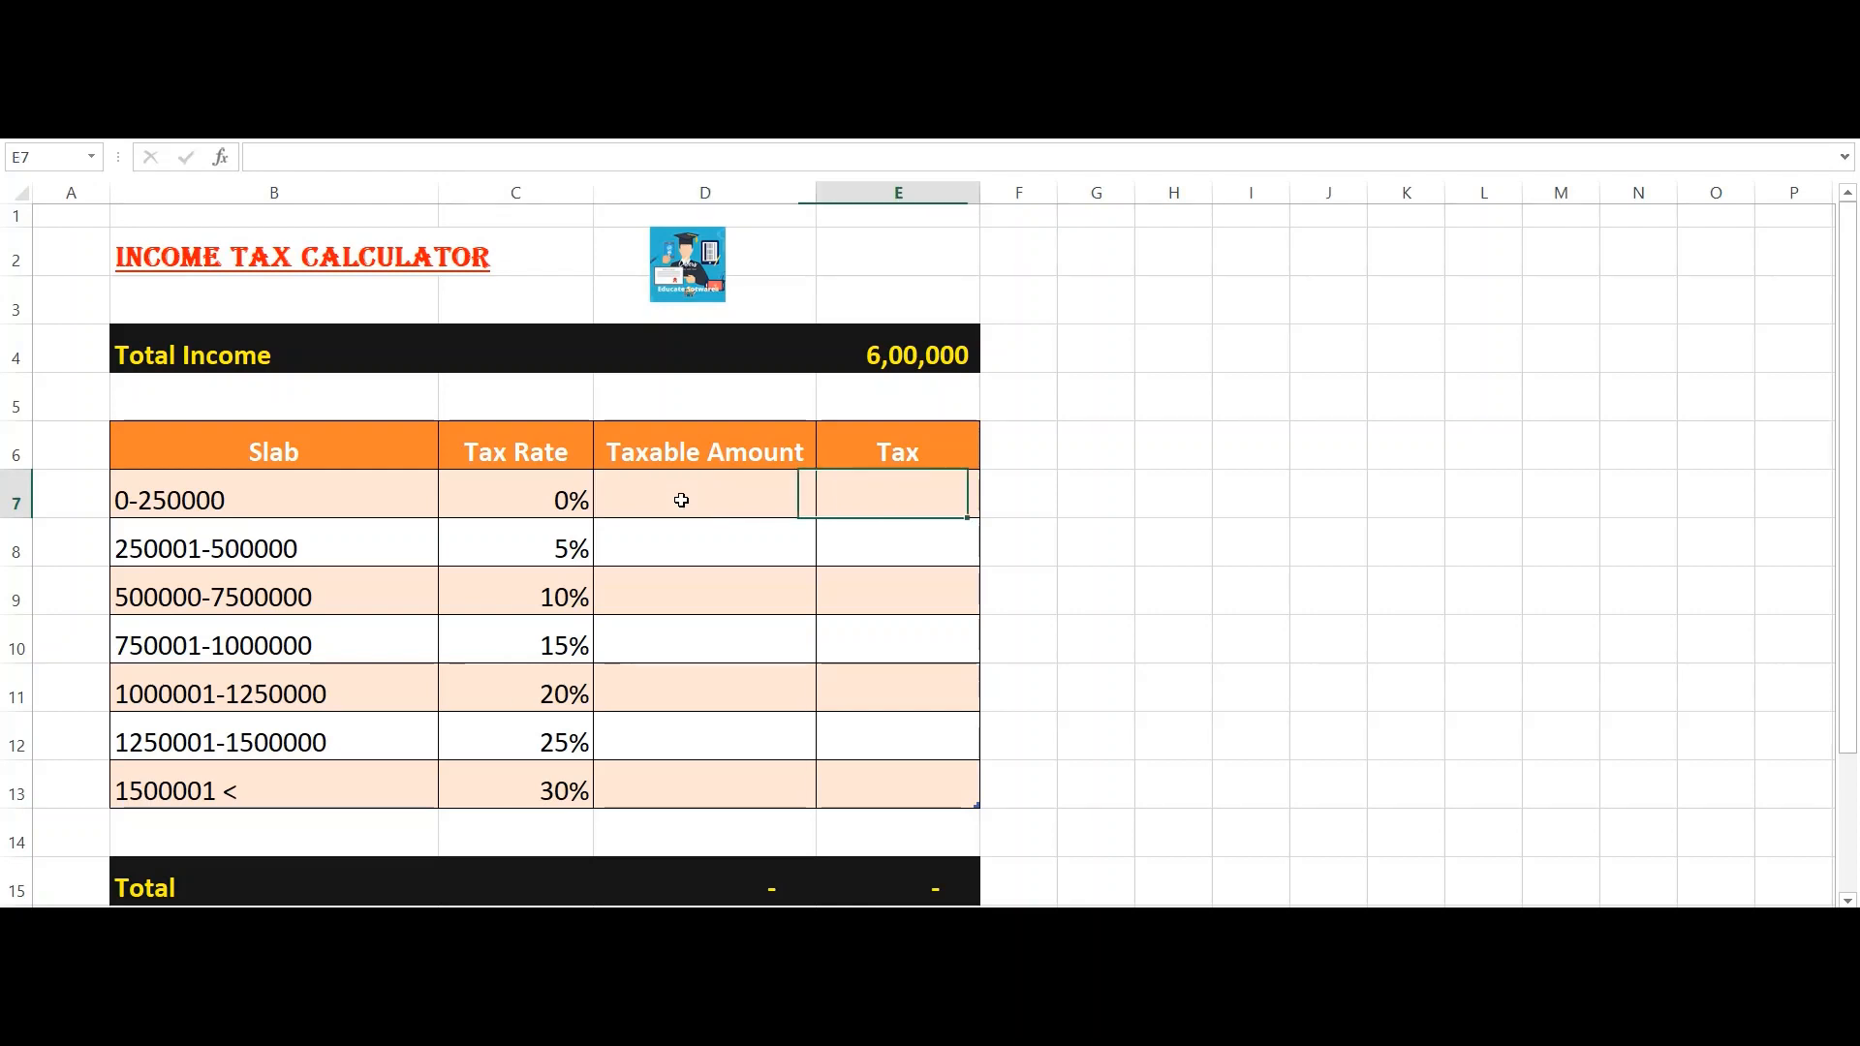
key(Left)
key(Right)
key(Left)
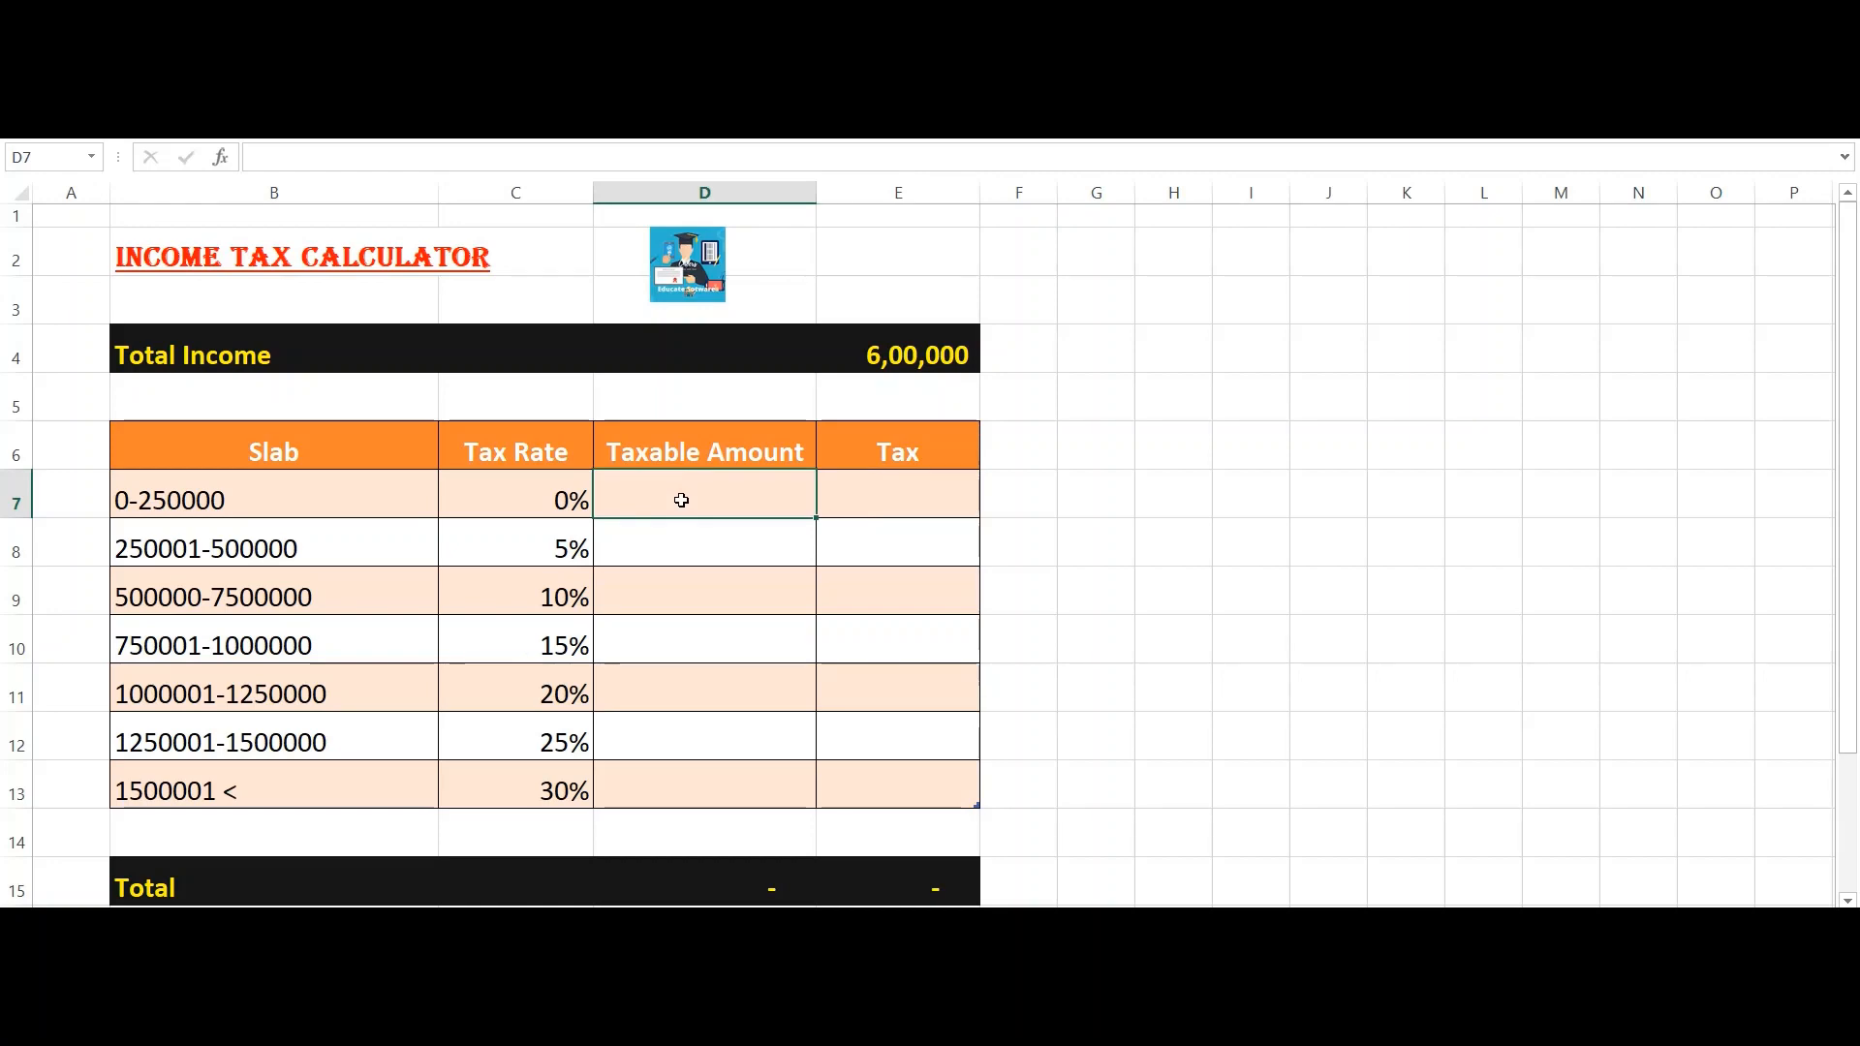
Step: Set the Total Income in E4 to 50000
key(Right)
key(Up)
key(Up)
key(Up)
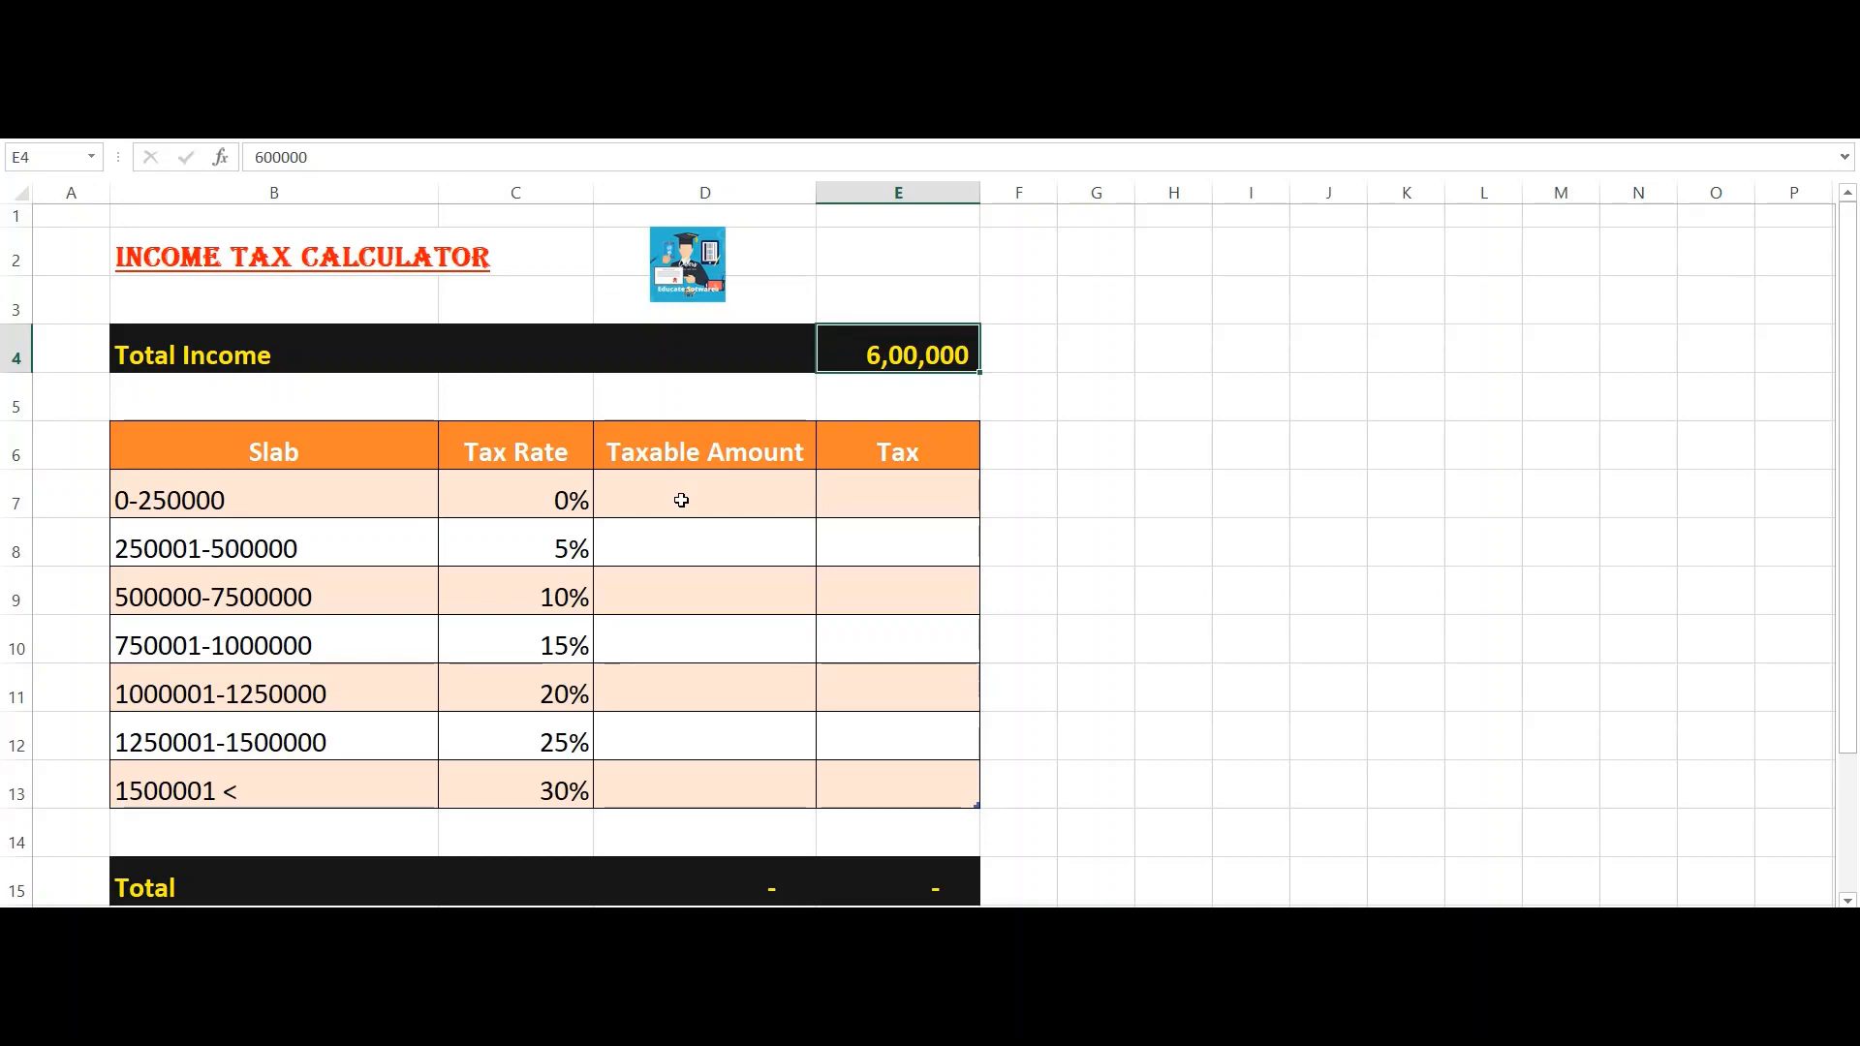
key(F2)
key(BackSpace)
key(BackSpace)
key(BackSpace)
key(BackSpace)
key(BackSpace)
key(BackSpace)
text(50,000)
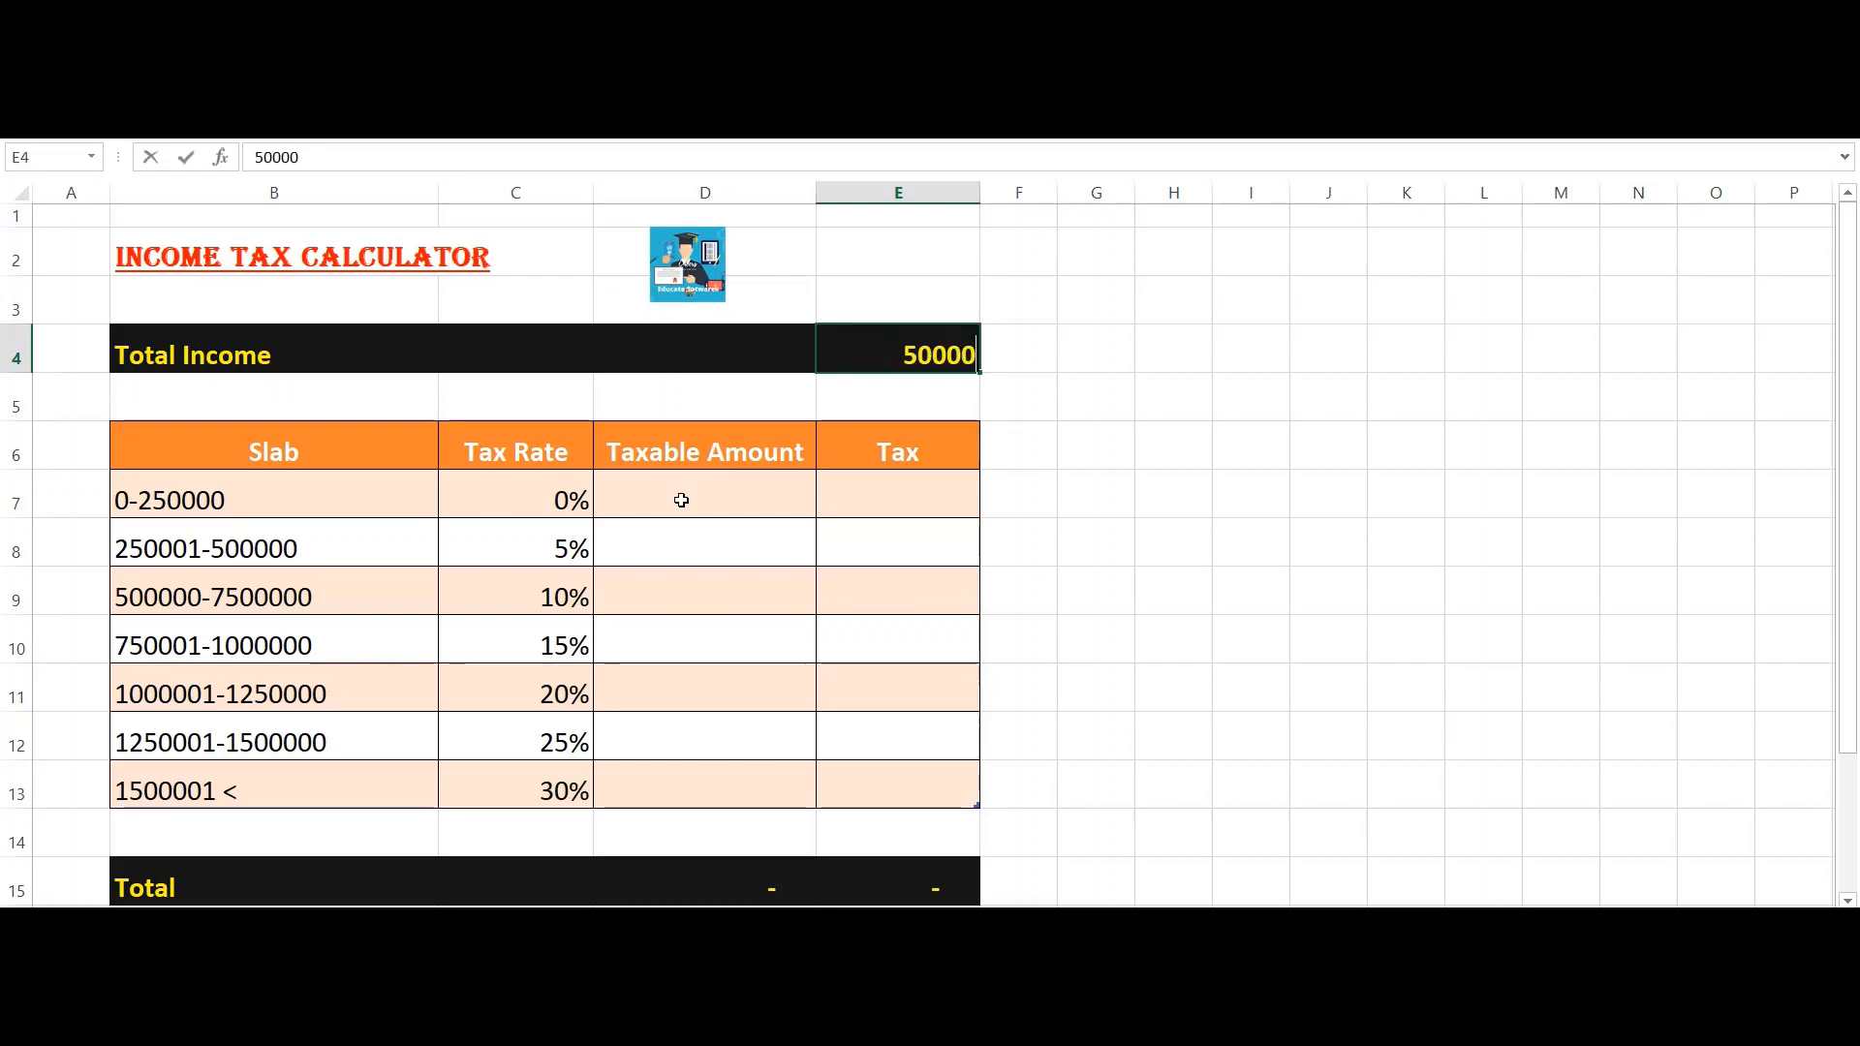
key(Return)
Step: Start an IF formula in the 0-250000 slab's Taxable Amount cell, D7, testing whether the Total Income in E4 exceeds 250000
key(Down)
key(Down)
key(Left)
key(Left)
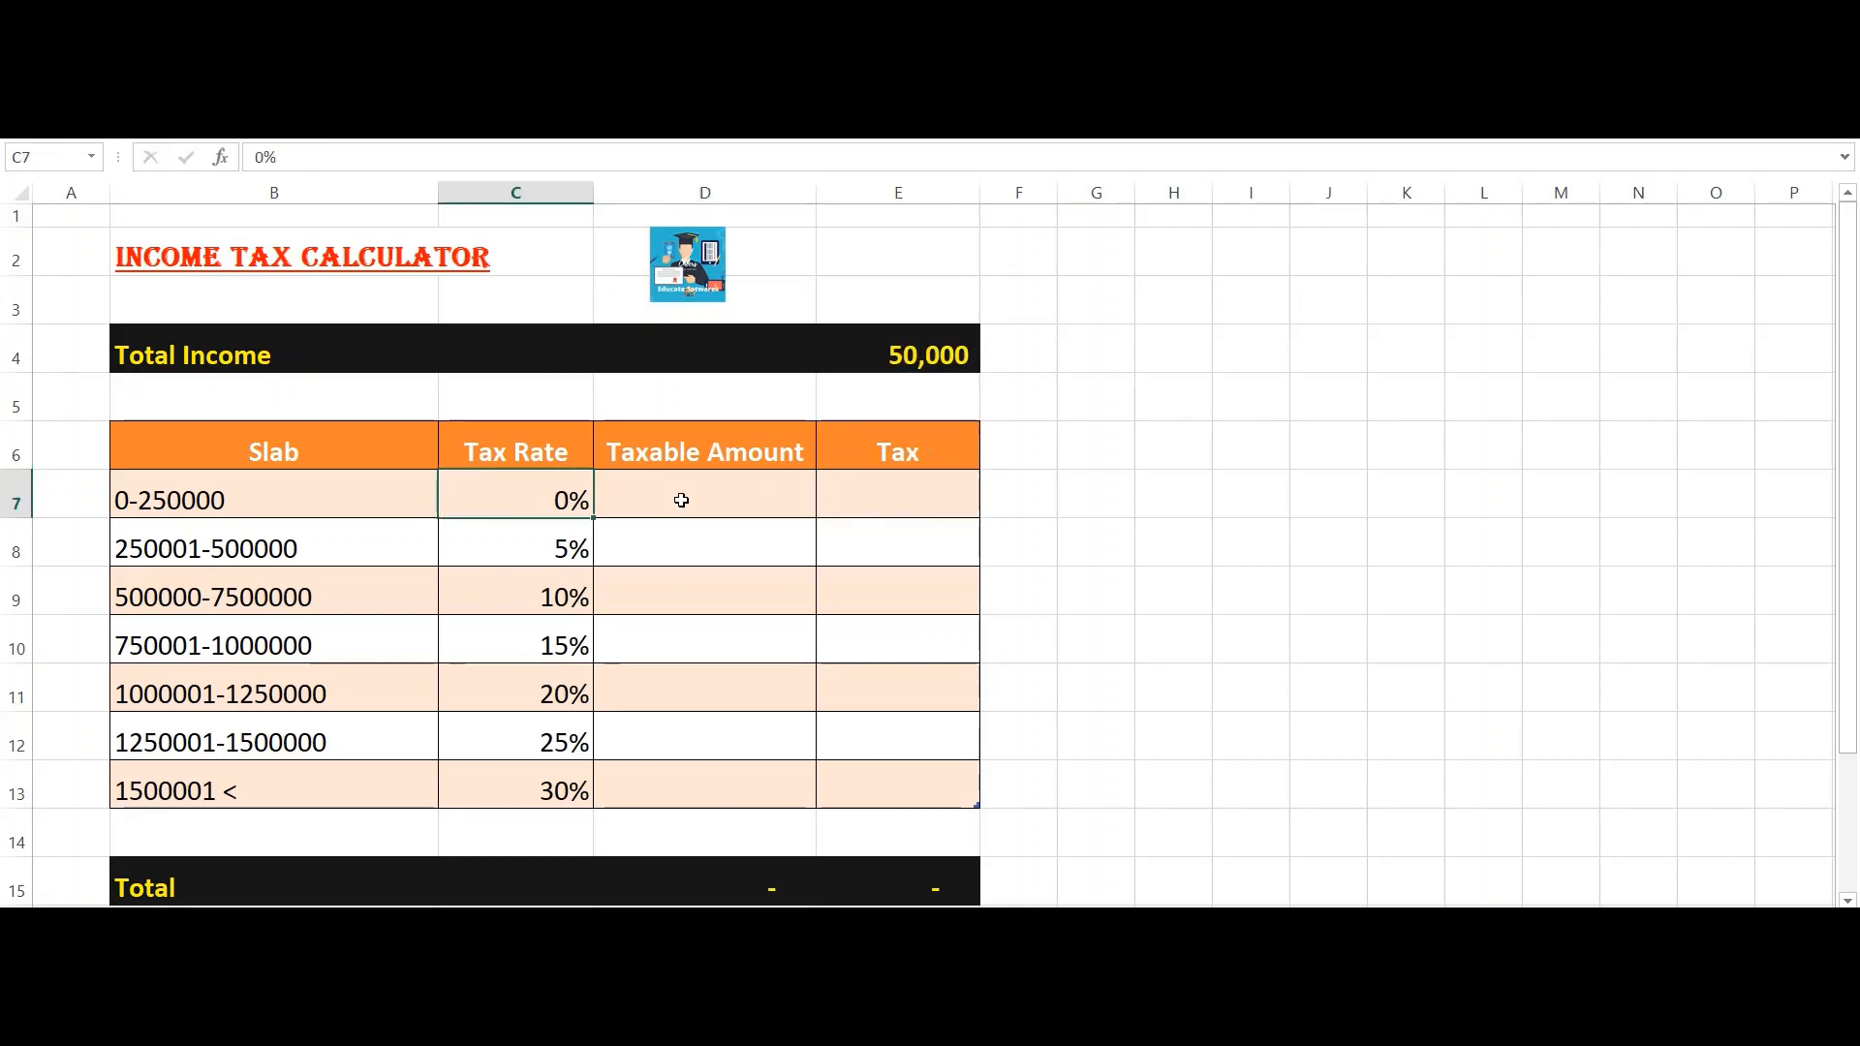
click(681, 500)
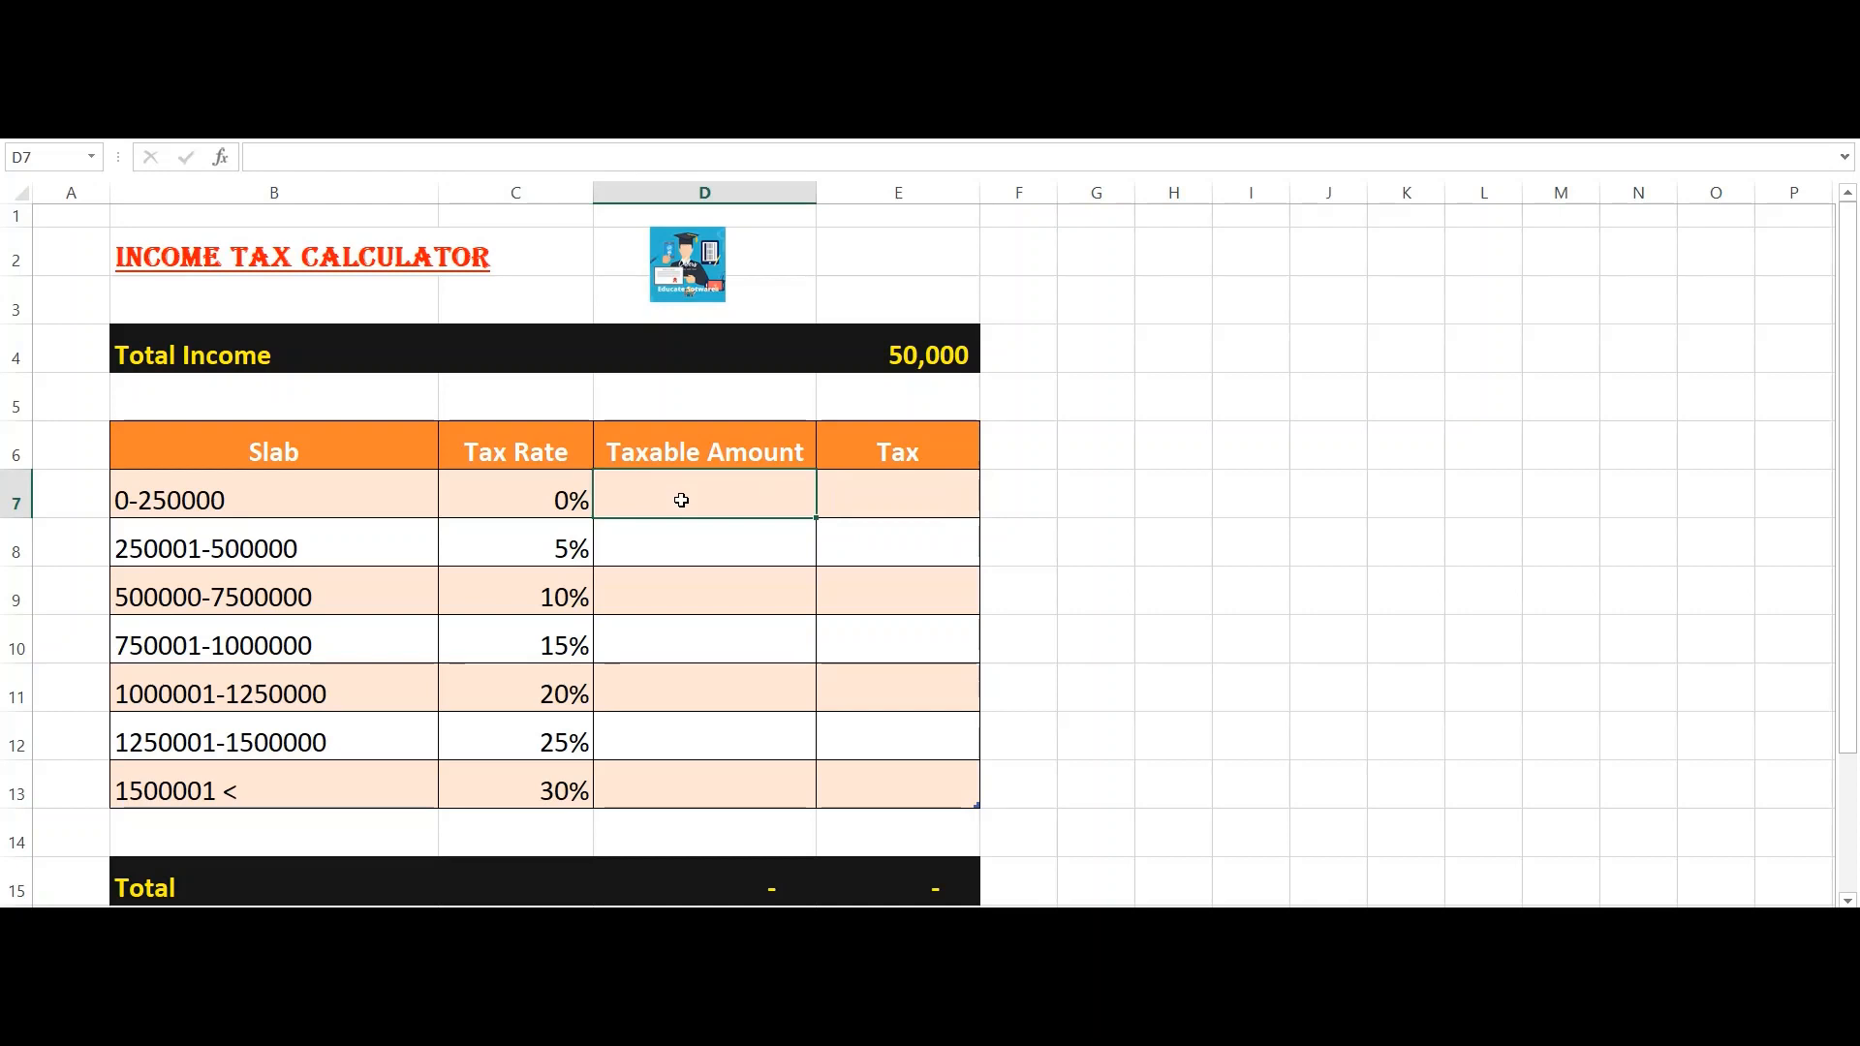
key(Left)
key(Right)
key(Right)
key(Left)
text(=if)
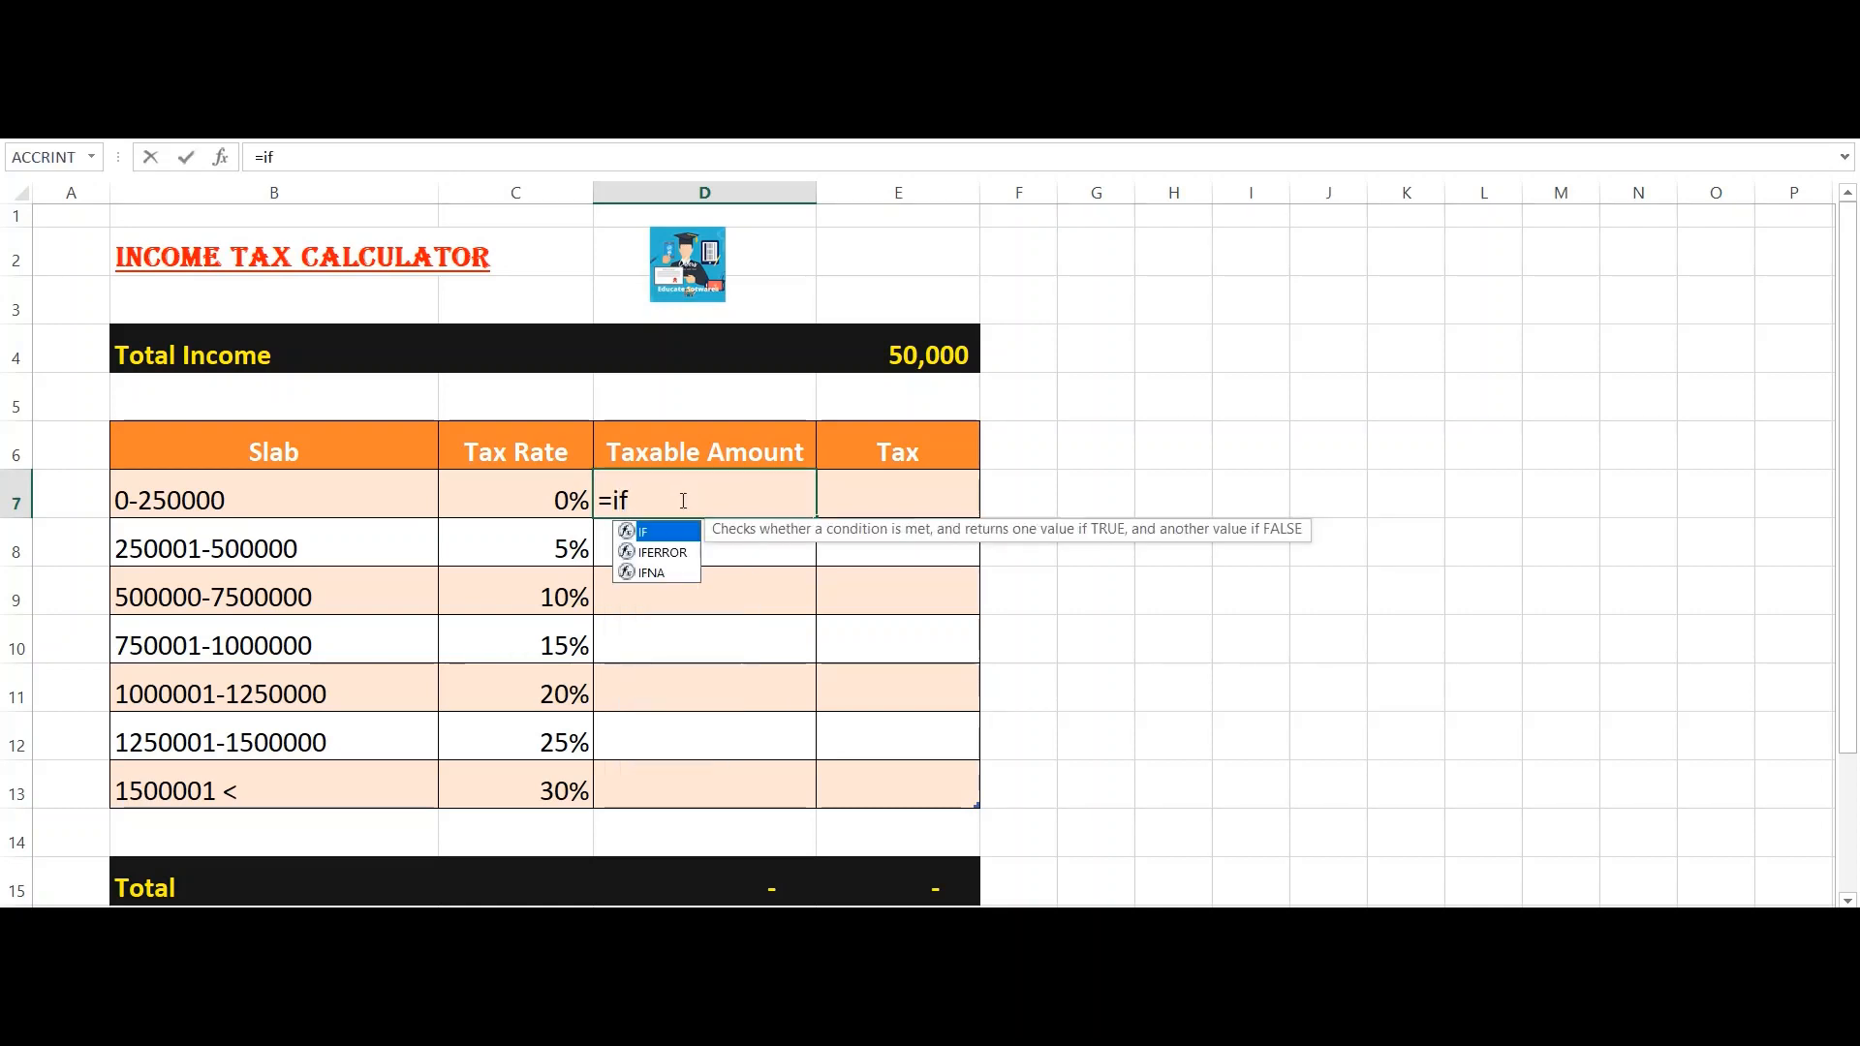
text(()
key(Up)
key(Up)
key(Up)
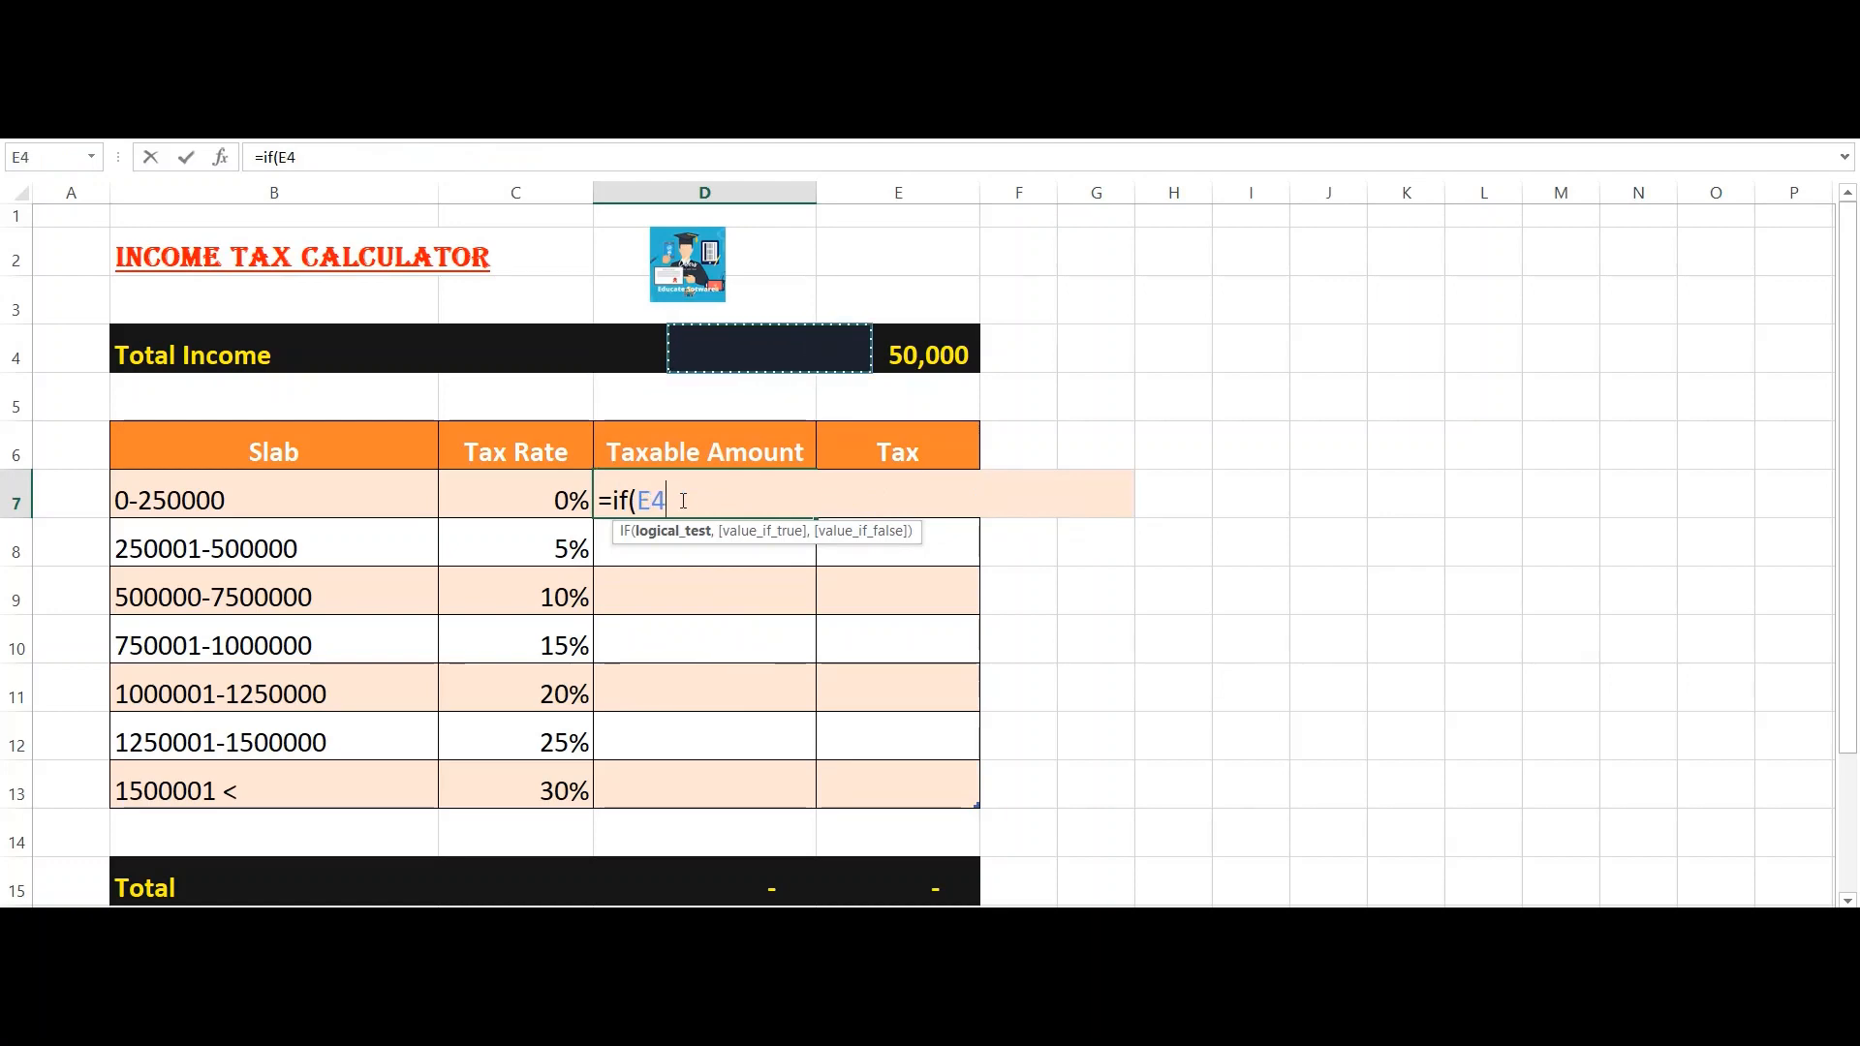
key(Right)
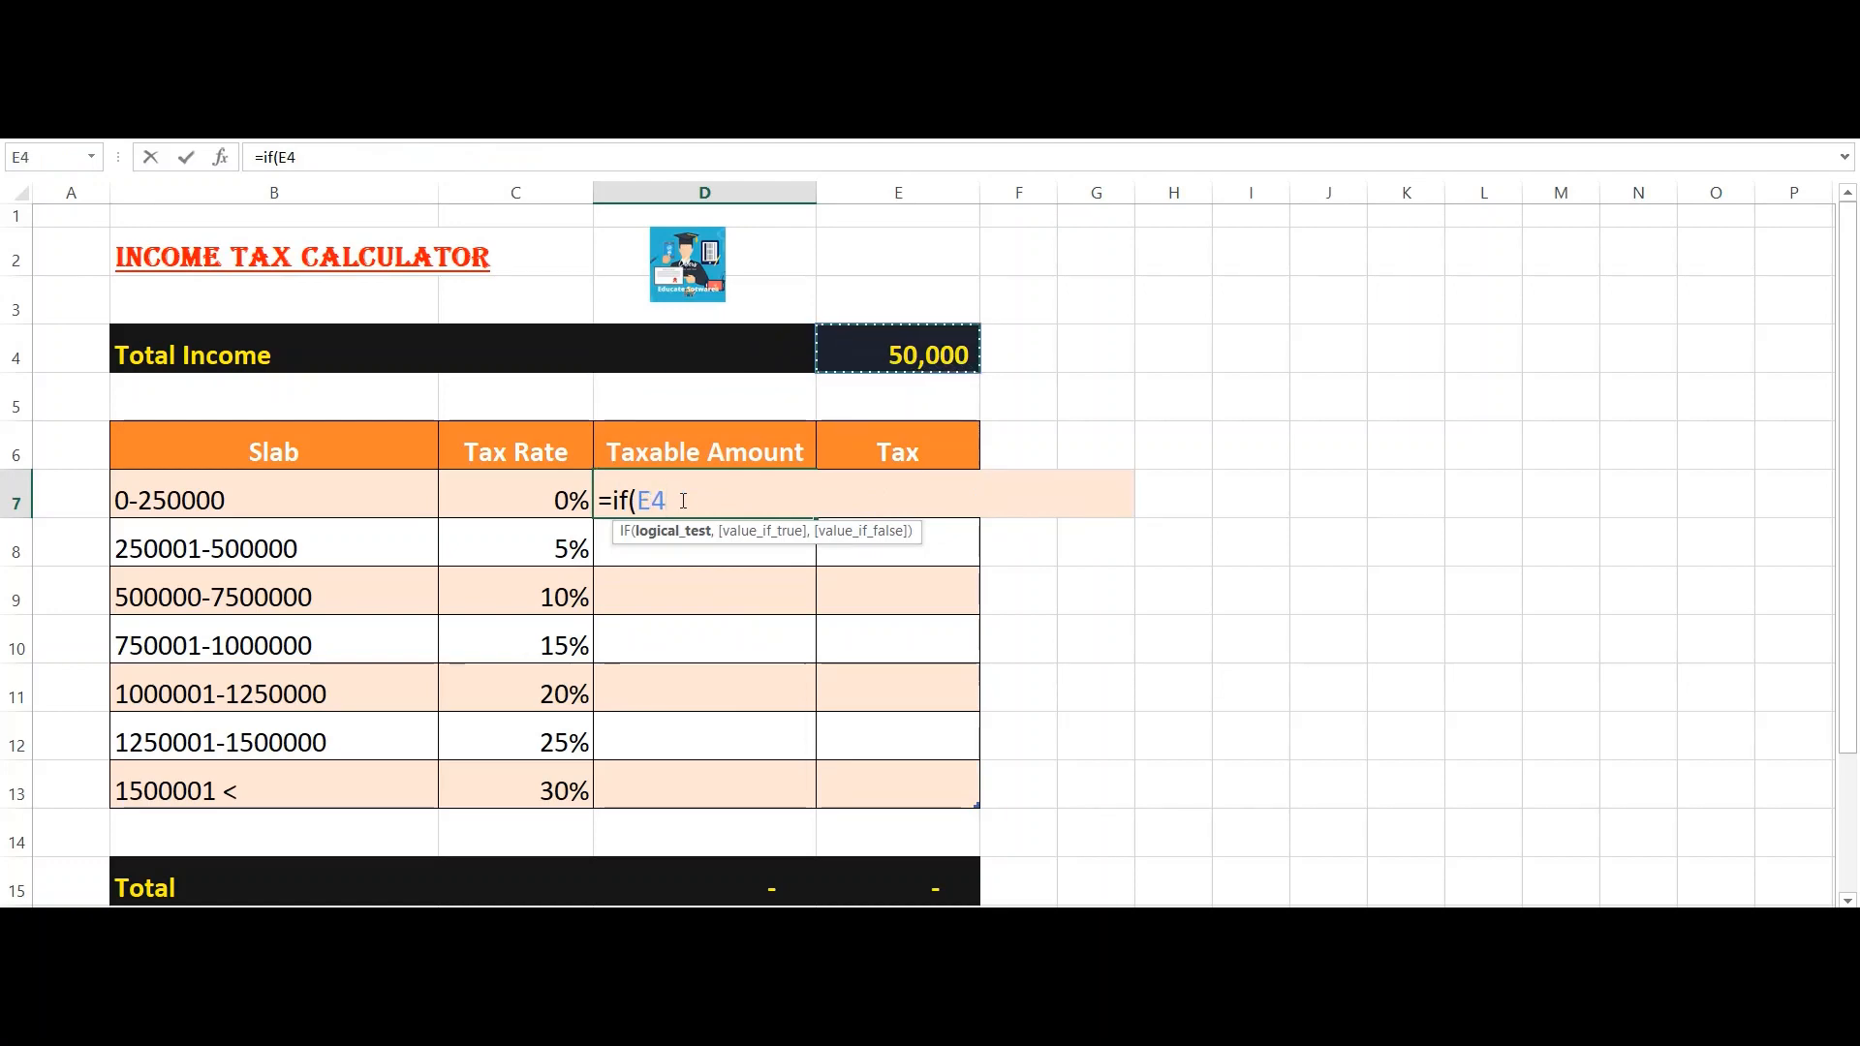
text(>250000)
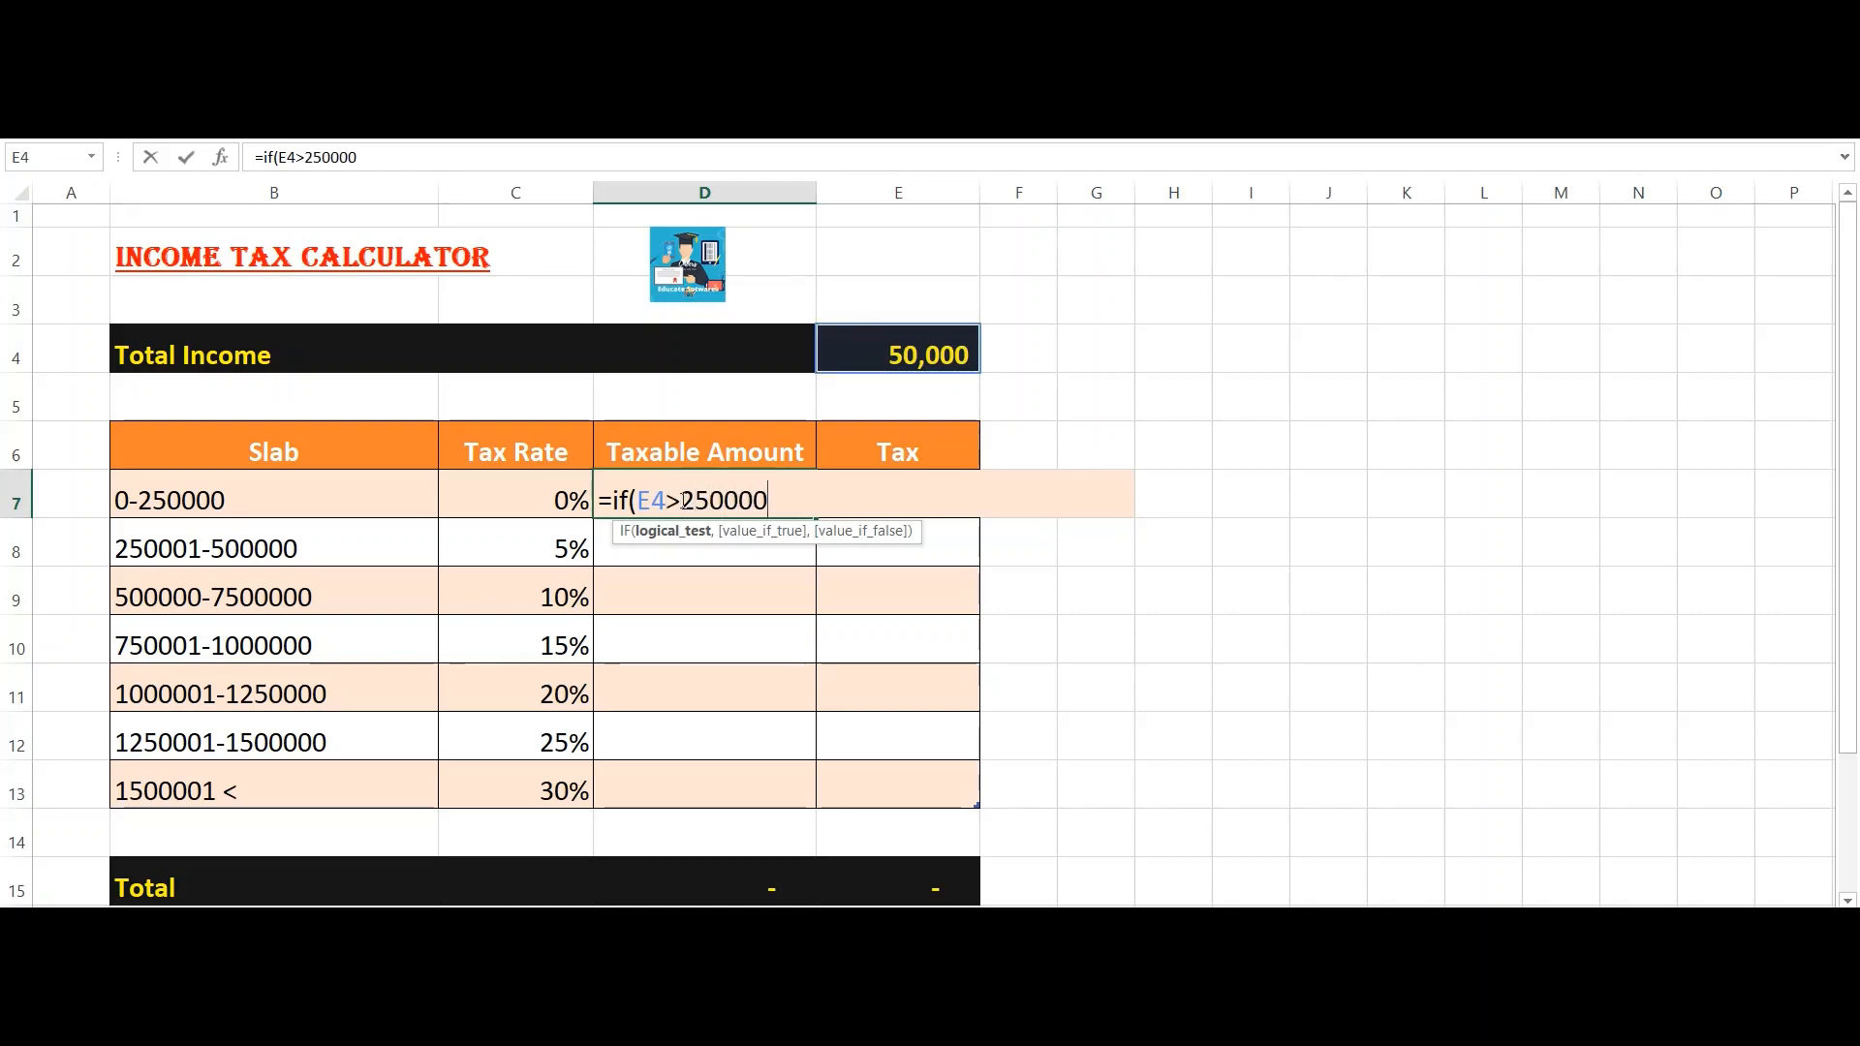
Step: Complete the IF formula in D7 to return 250000 when the test is true and E4 when it is false
text(,)
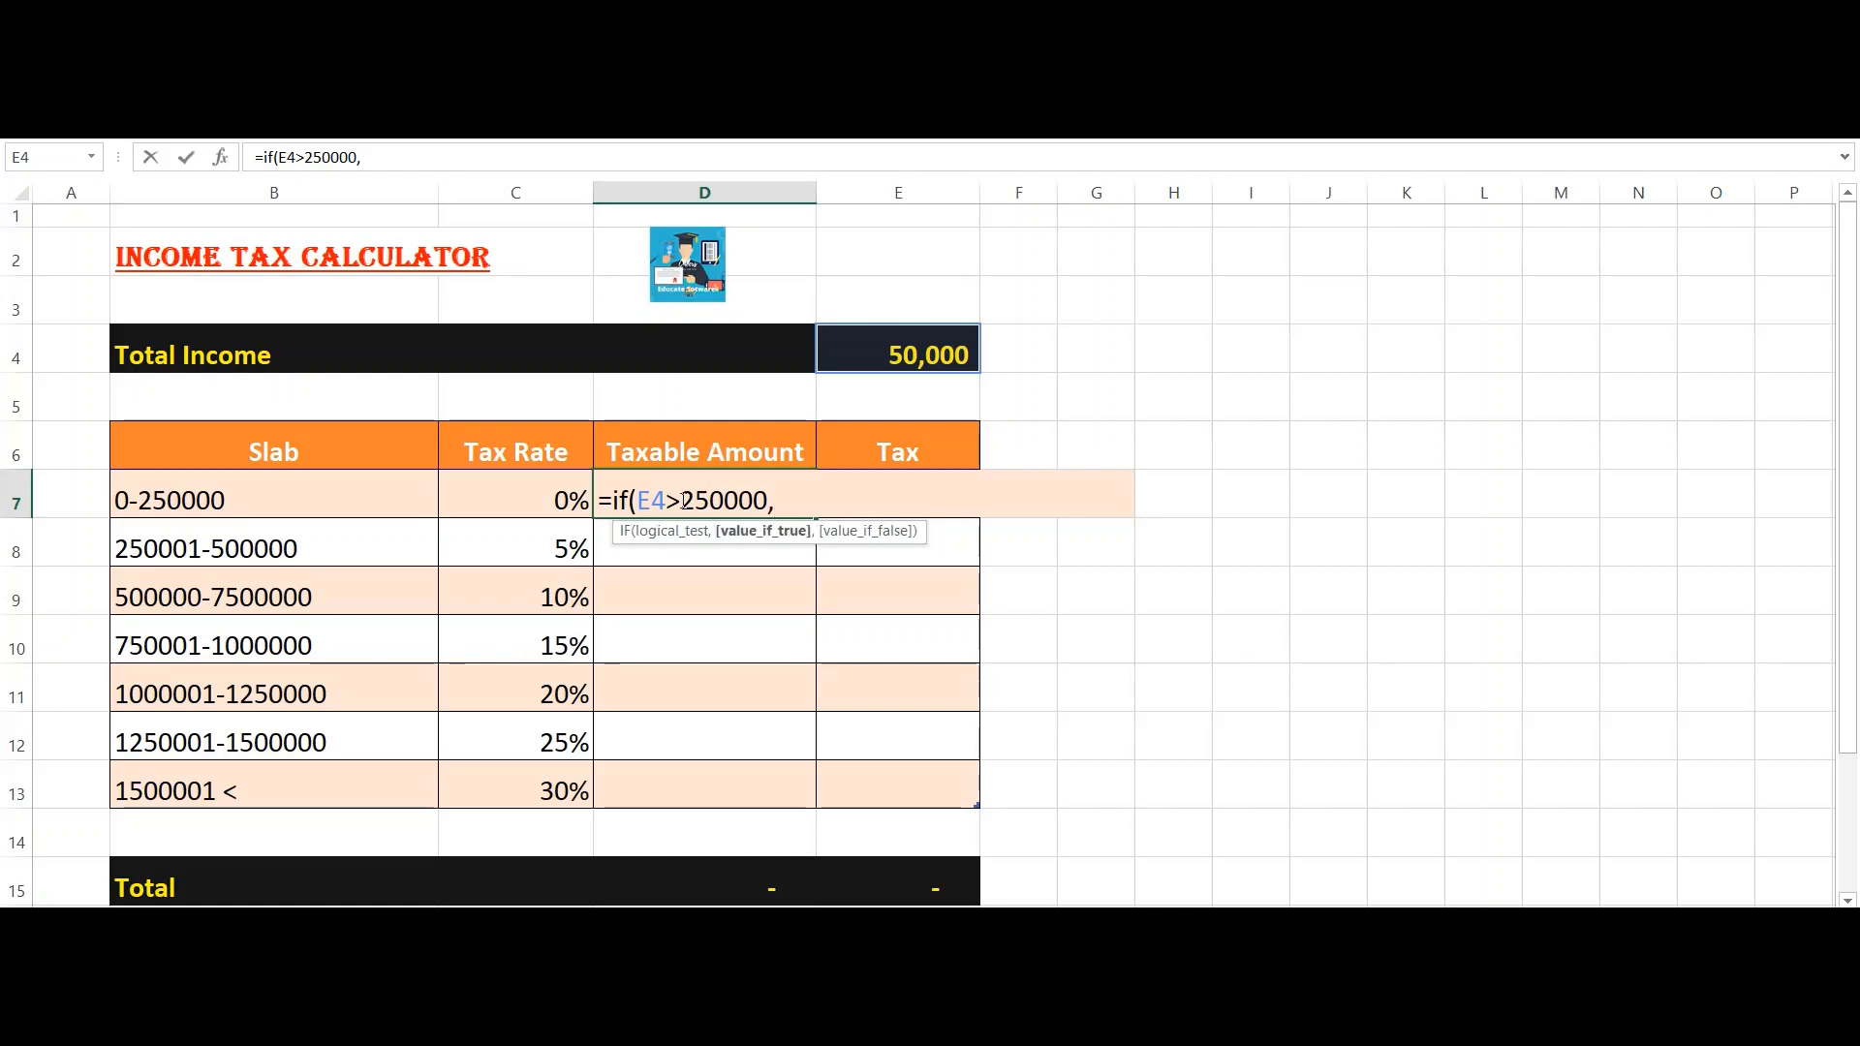
text(250000)
text(,)
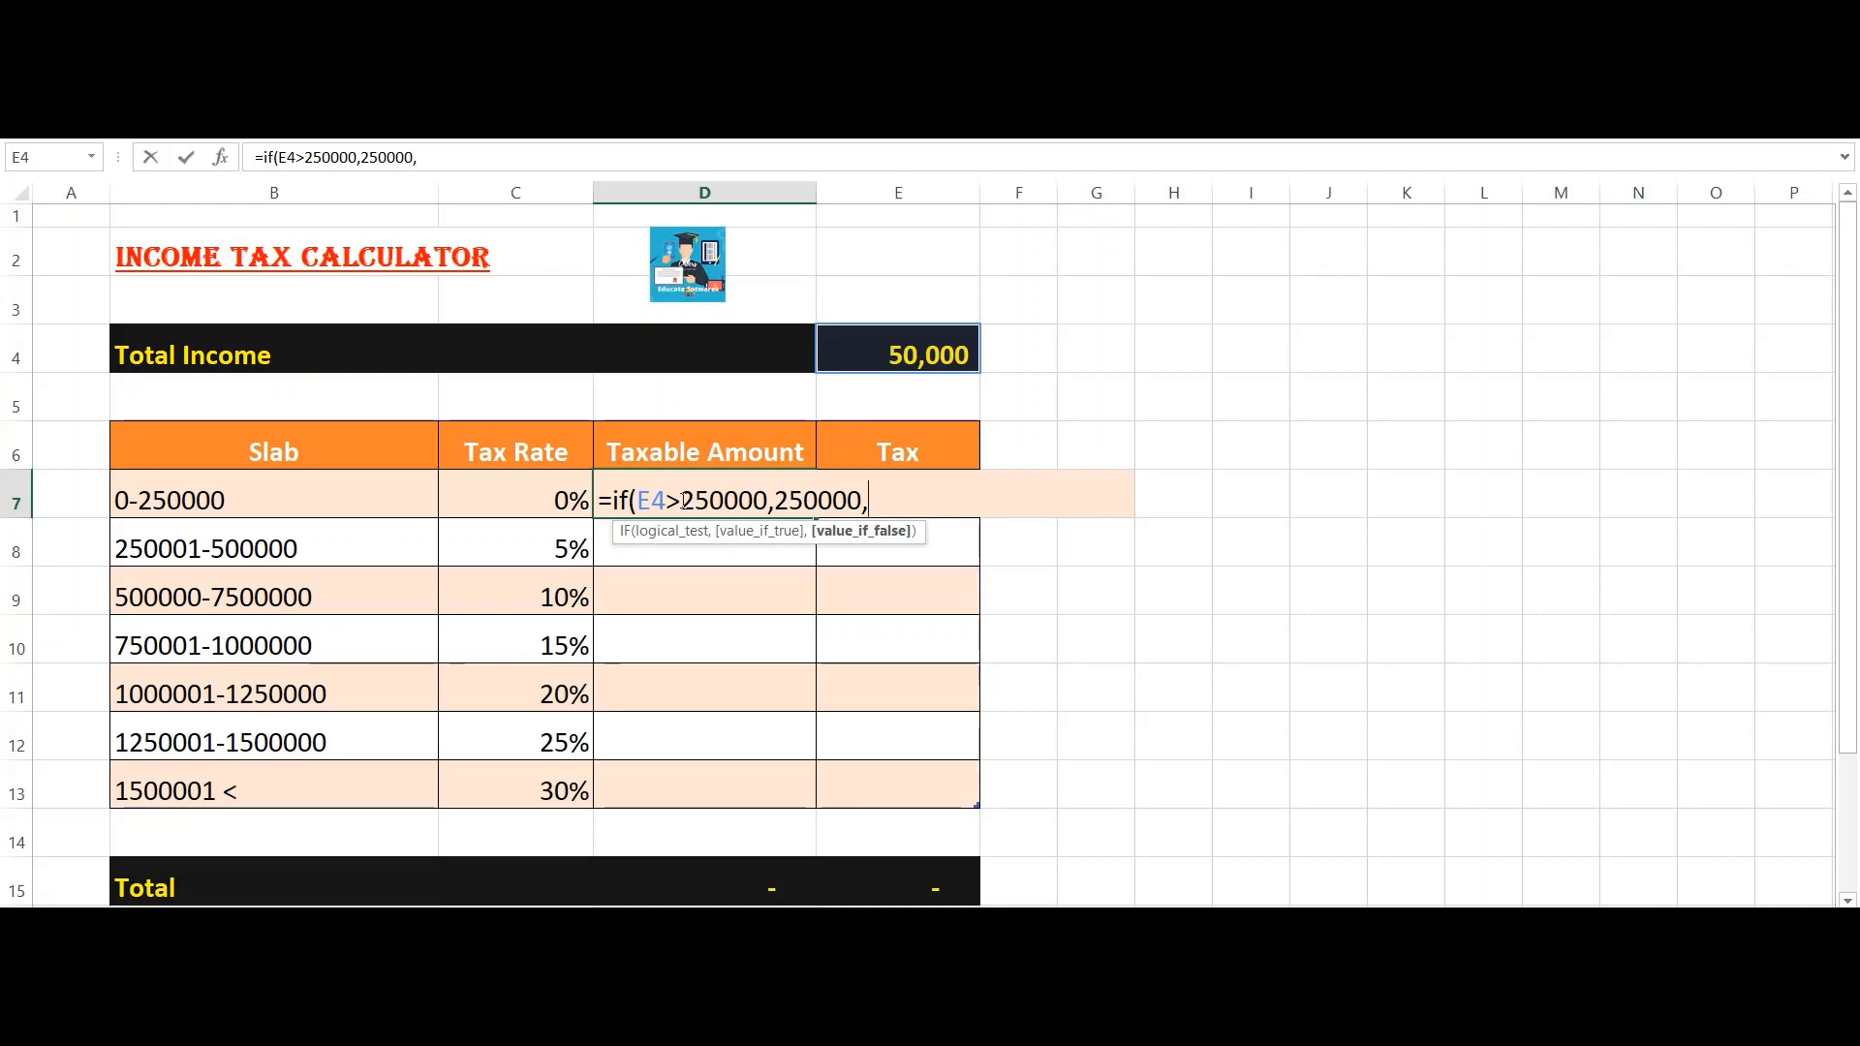
text(e4)
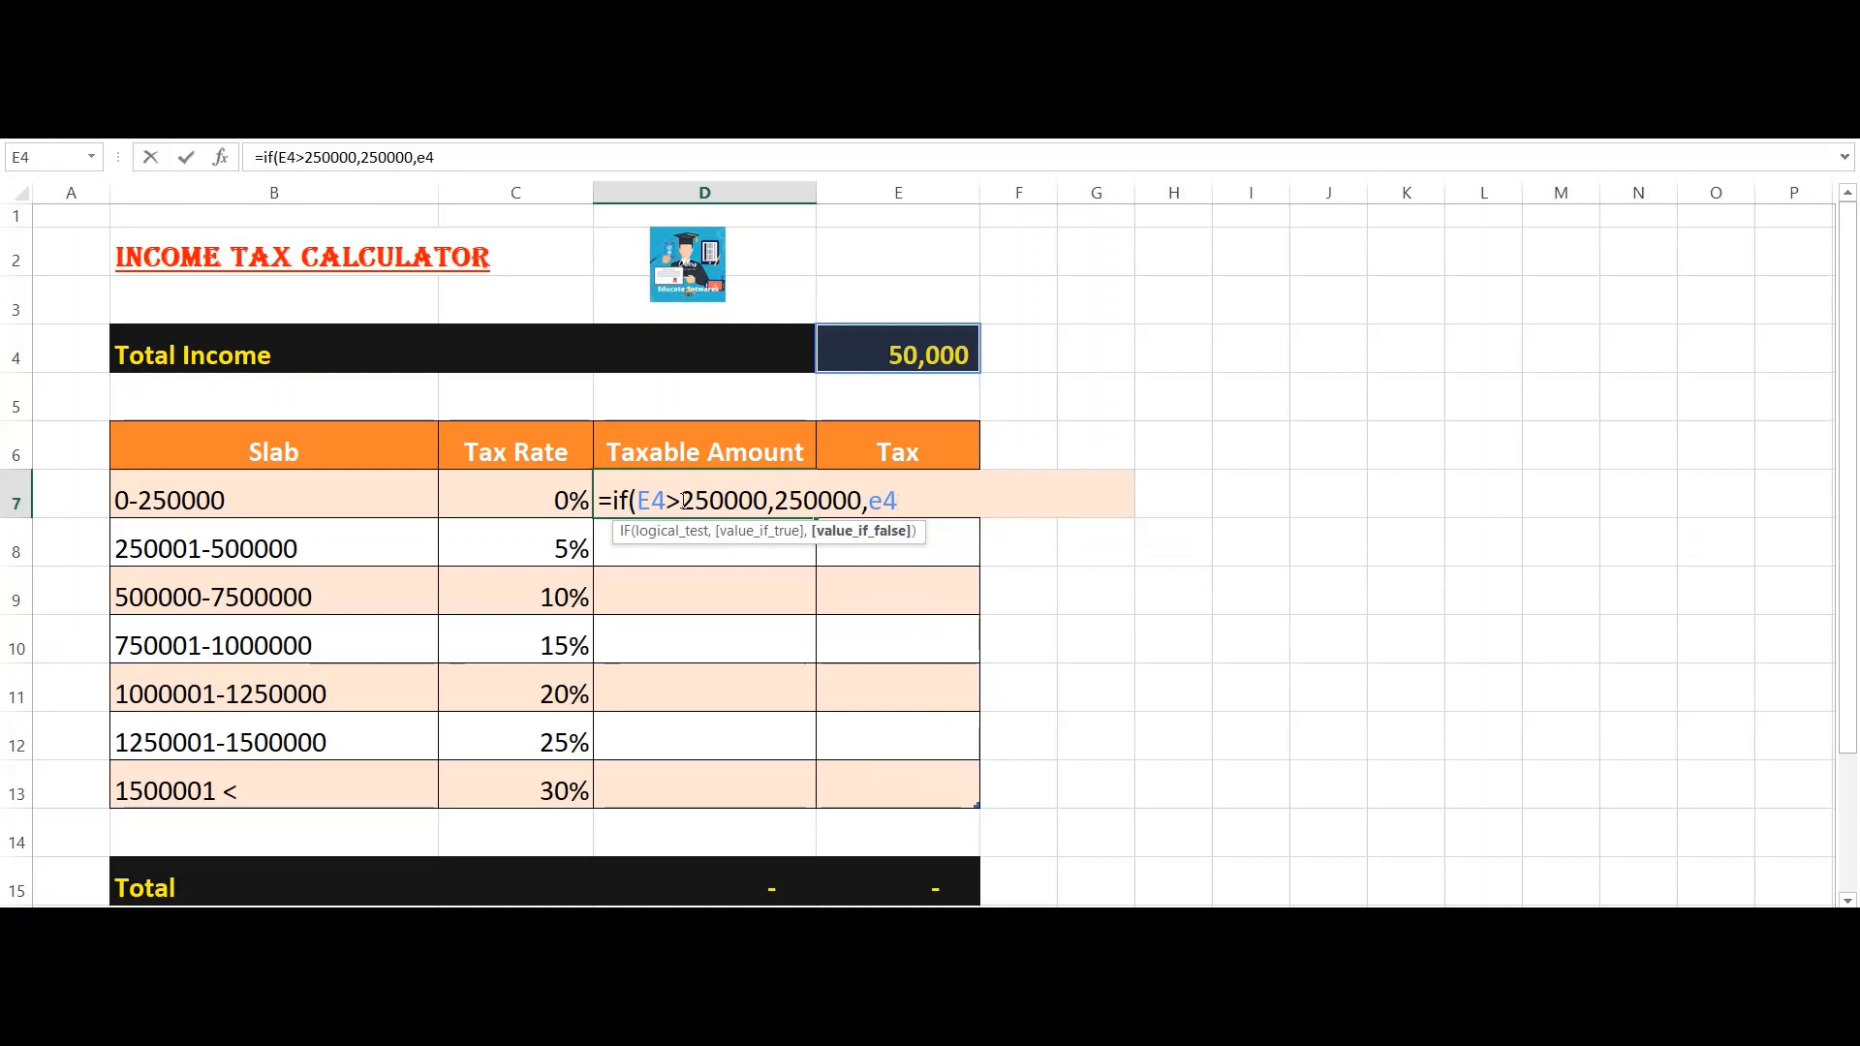
text())
key(Return)
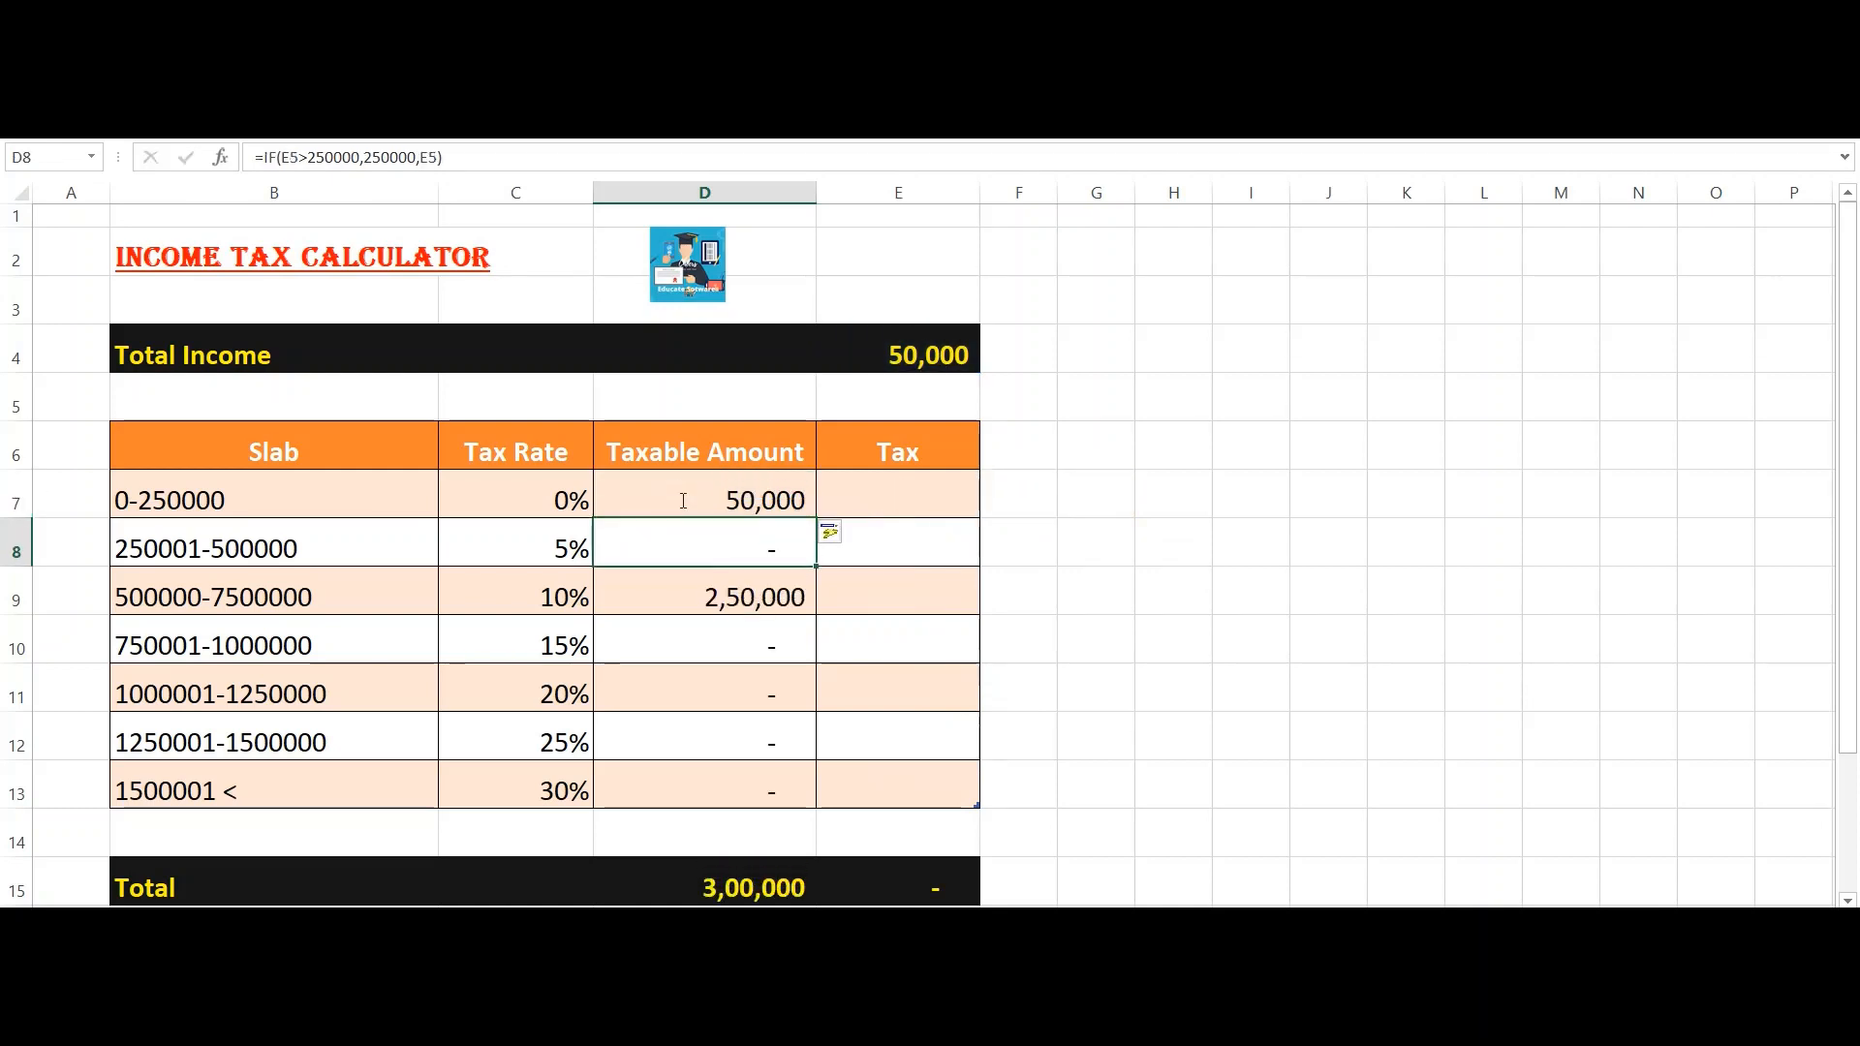
Step: Clear the auto-filled Taxable Amount formulas from the remaining slabs, range D8:D13
click(681, 500)
key(Down)
key(shift+Down)
key(shift+Down)
key(shift+Down)
key(shift+Down)
key(shift+Down)
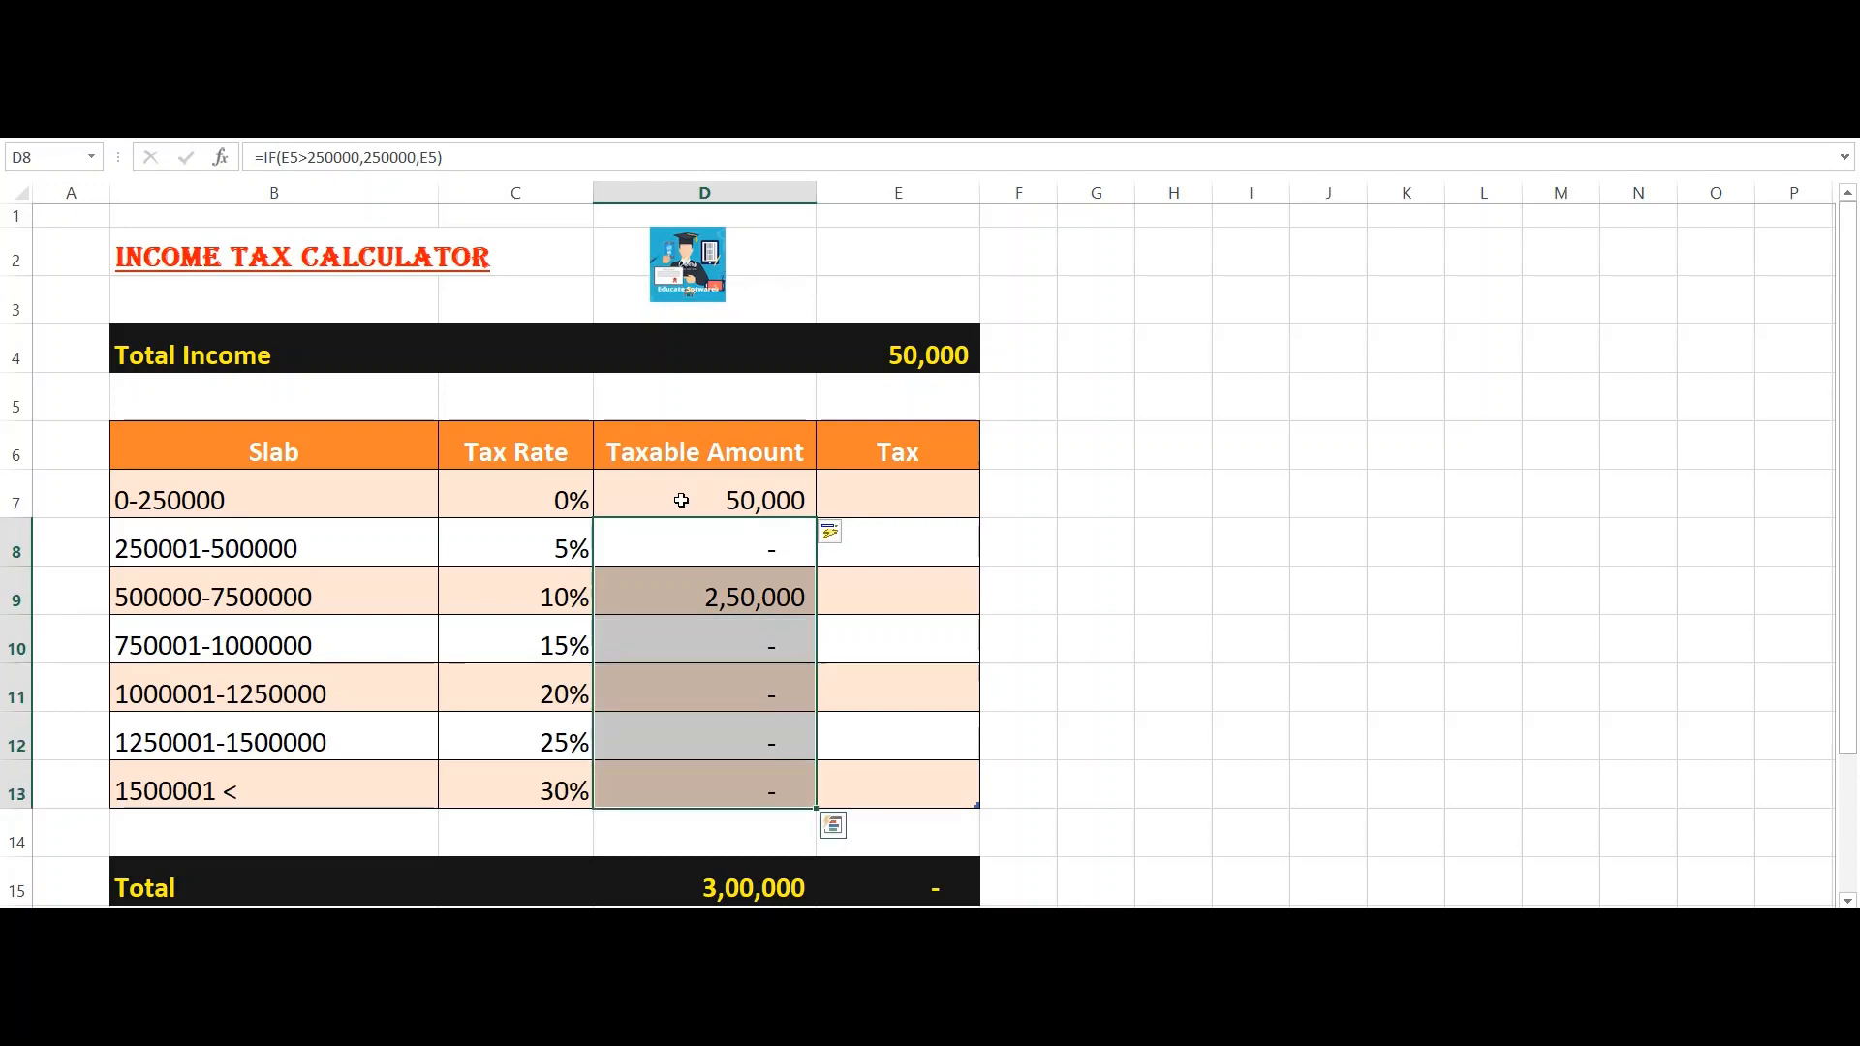
key(Delete)
Step: Compare the taxable amount formula in D7 with the Total Income in E4 that it refers to
key(Up)
key(Up)
key(Up)
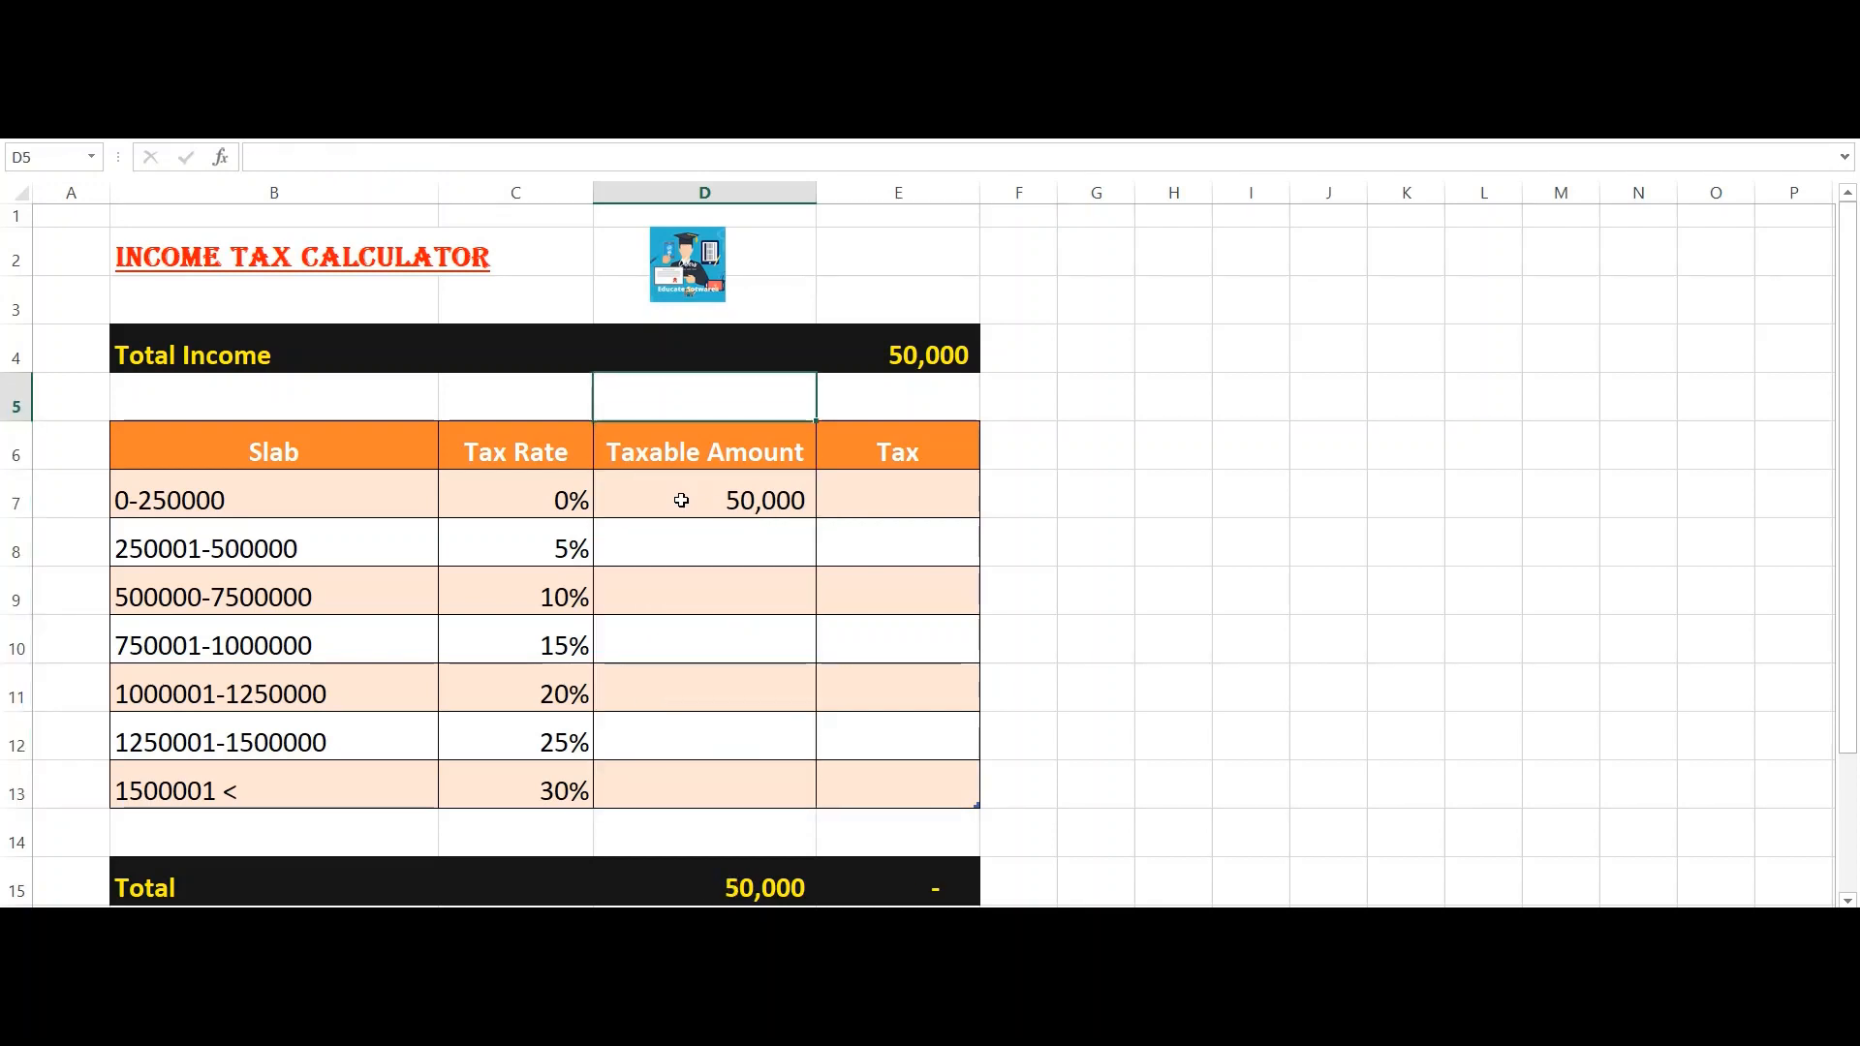
key(Down)
key(Down)
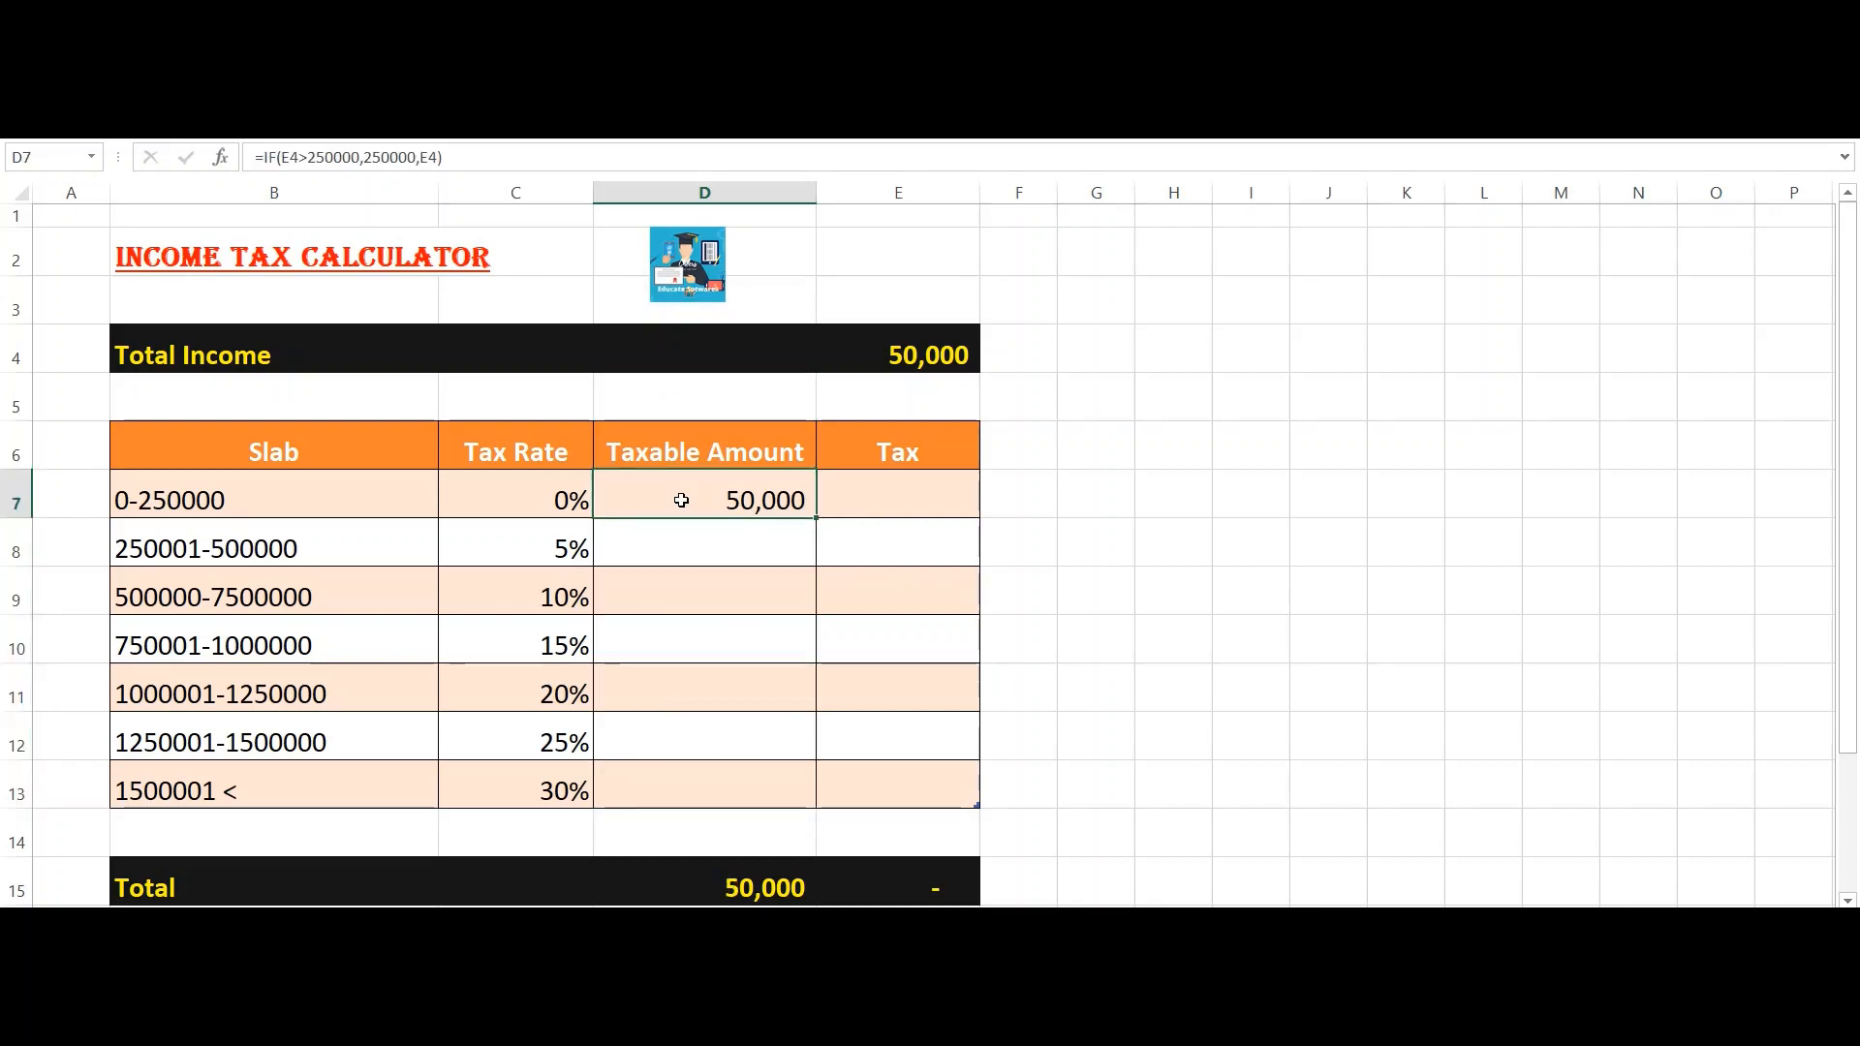
key(Up)
key(Up)
key(Up)
key(Right)
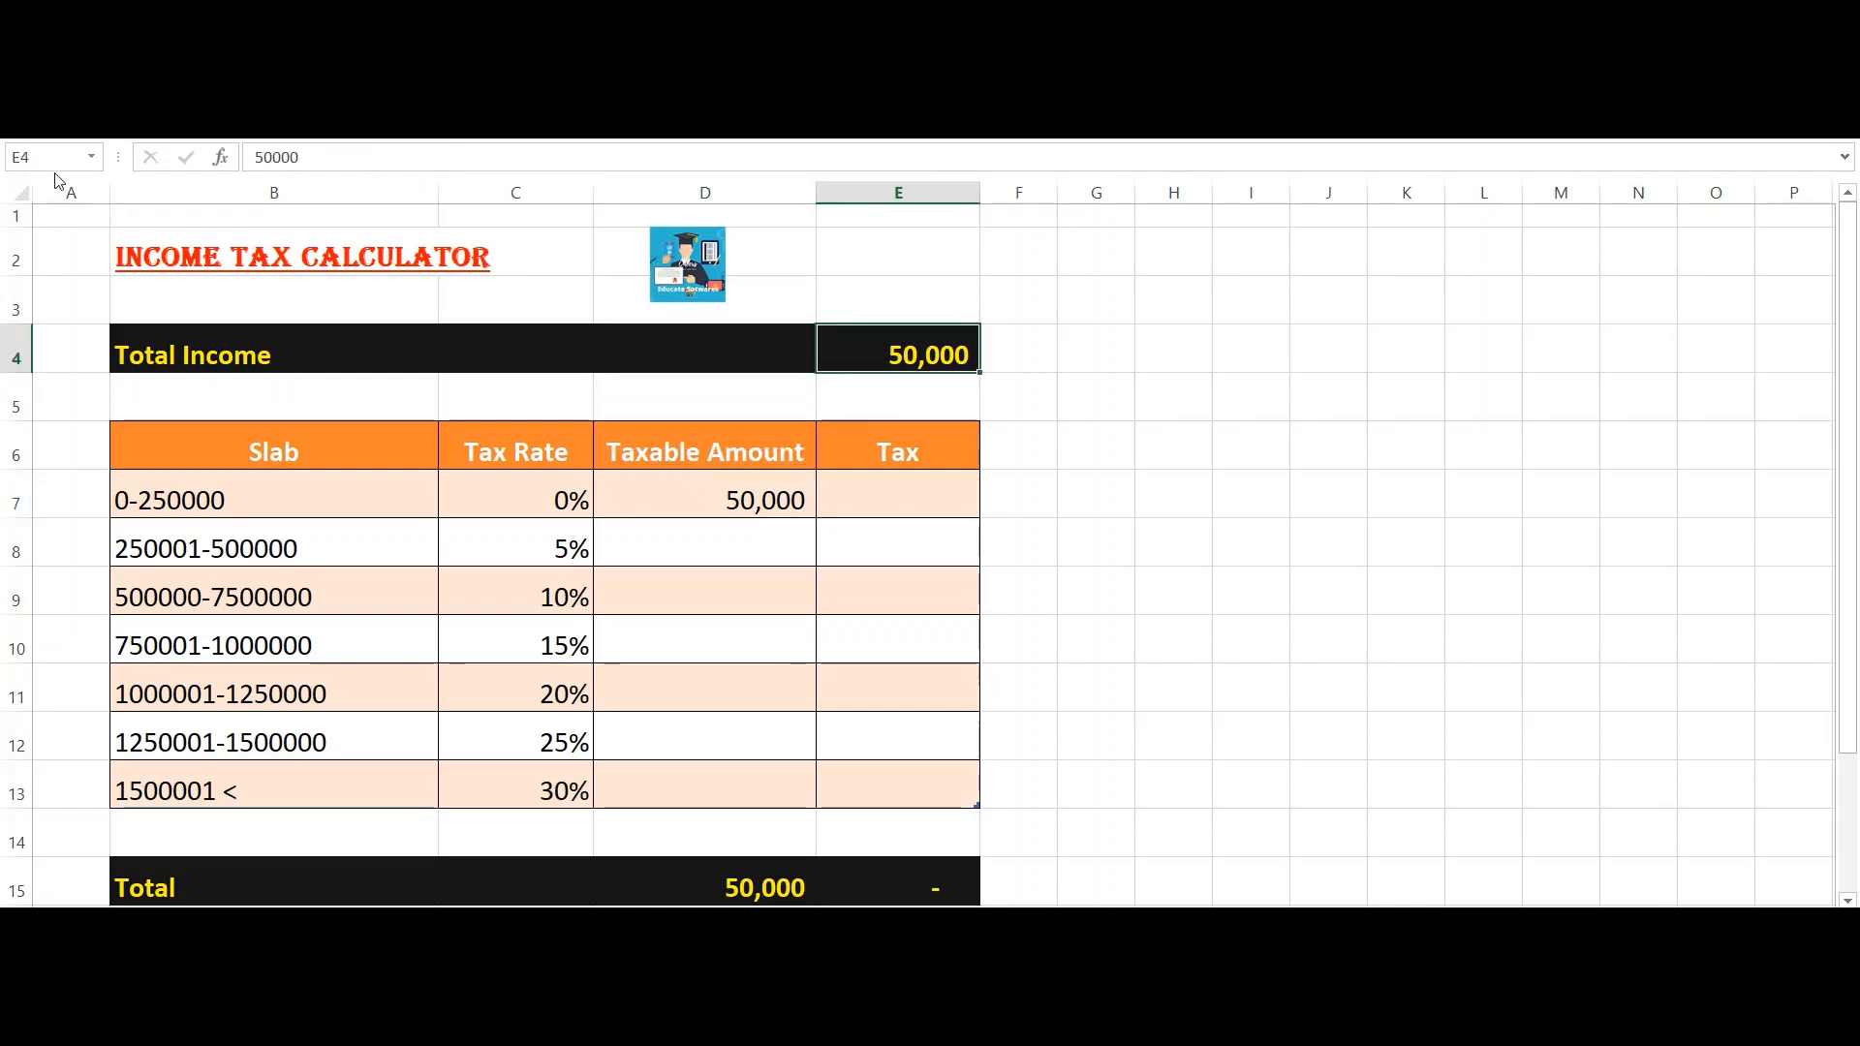
key(Down)
key(Down)
key(Left)
key(Down)
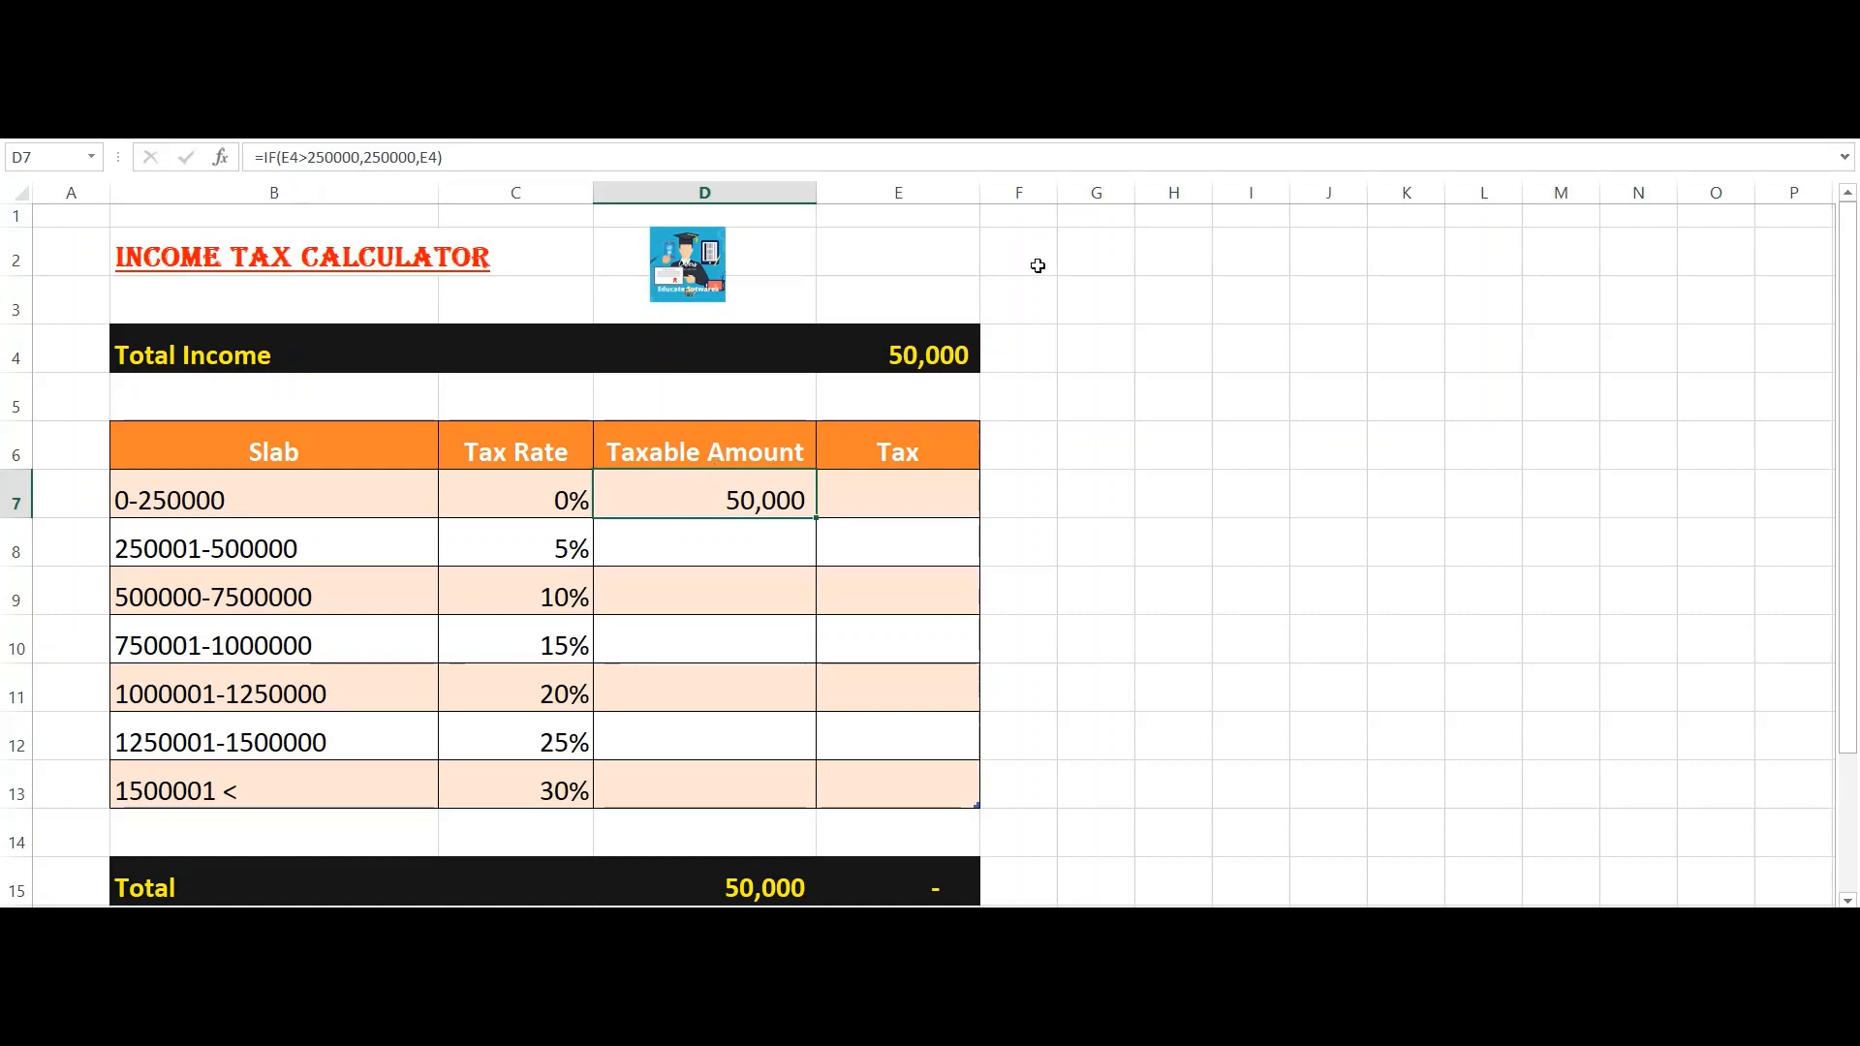
Step: Set the Total Income in E4 to 30000
click(924, 354)
text(30,000)
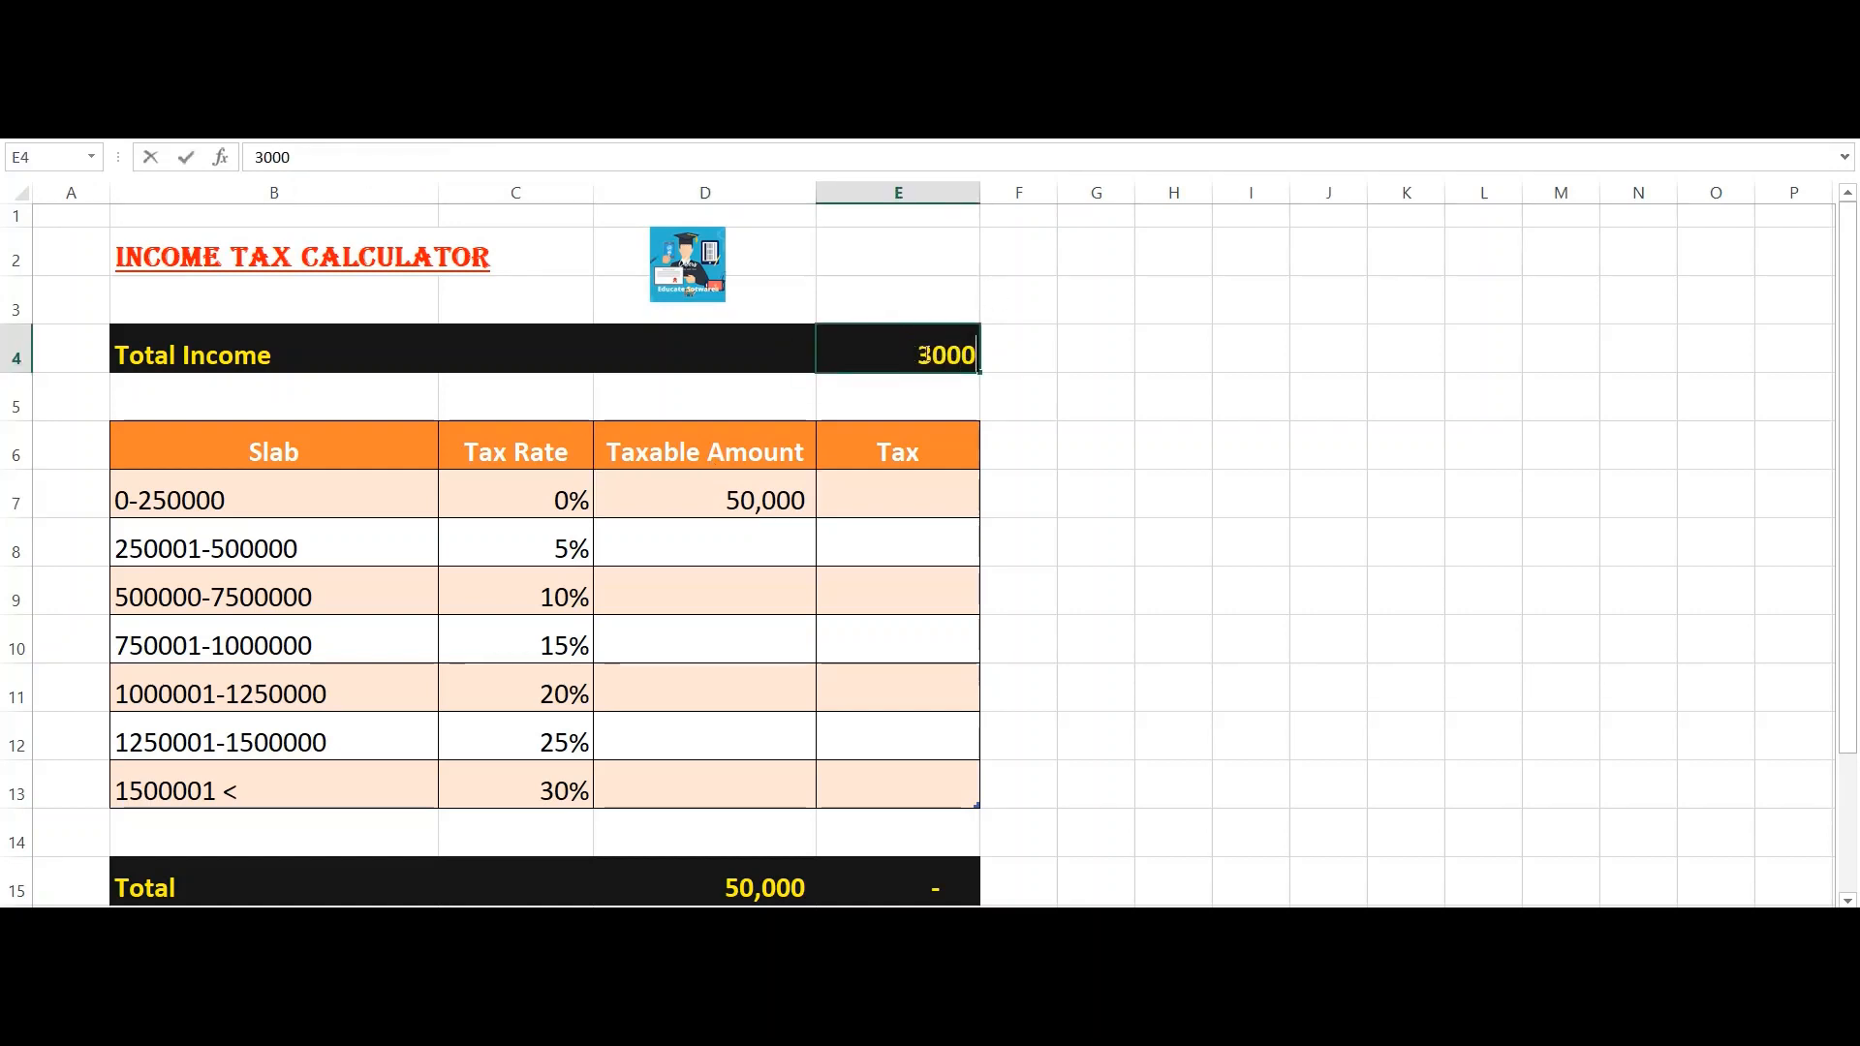
key(Return)
Step: Set the Total Income in E4 to 300000 and check the taxable amount for the 0-250000 slab
click(927, 355)
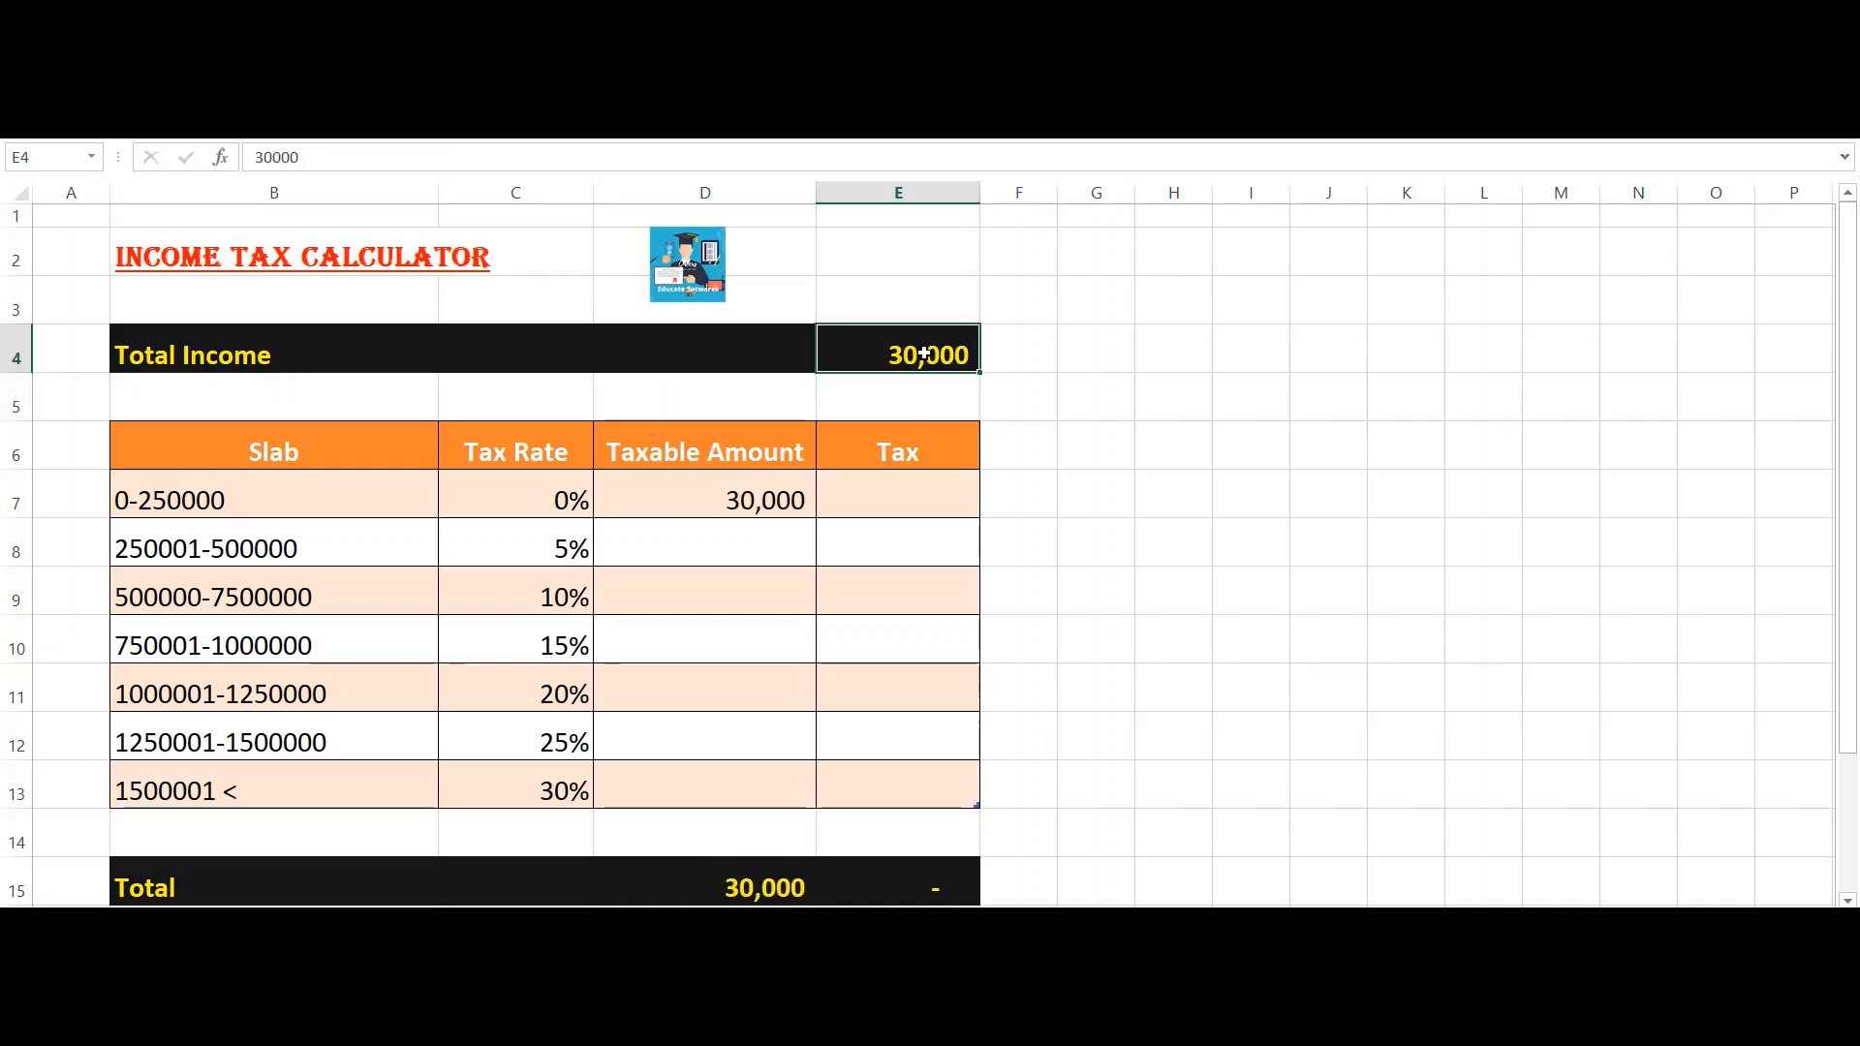
text(300000)
key(Return)
key(Down)
key(Down)
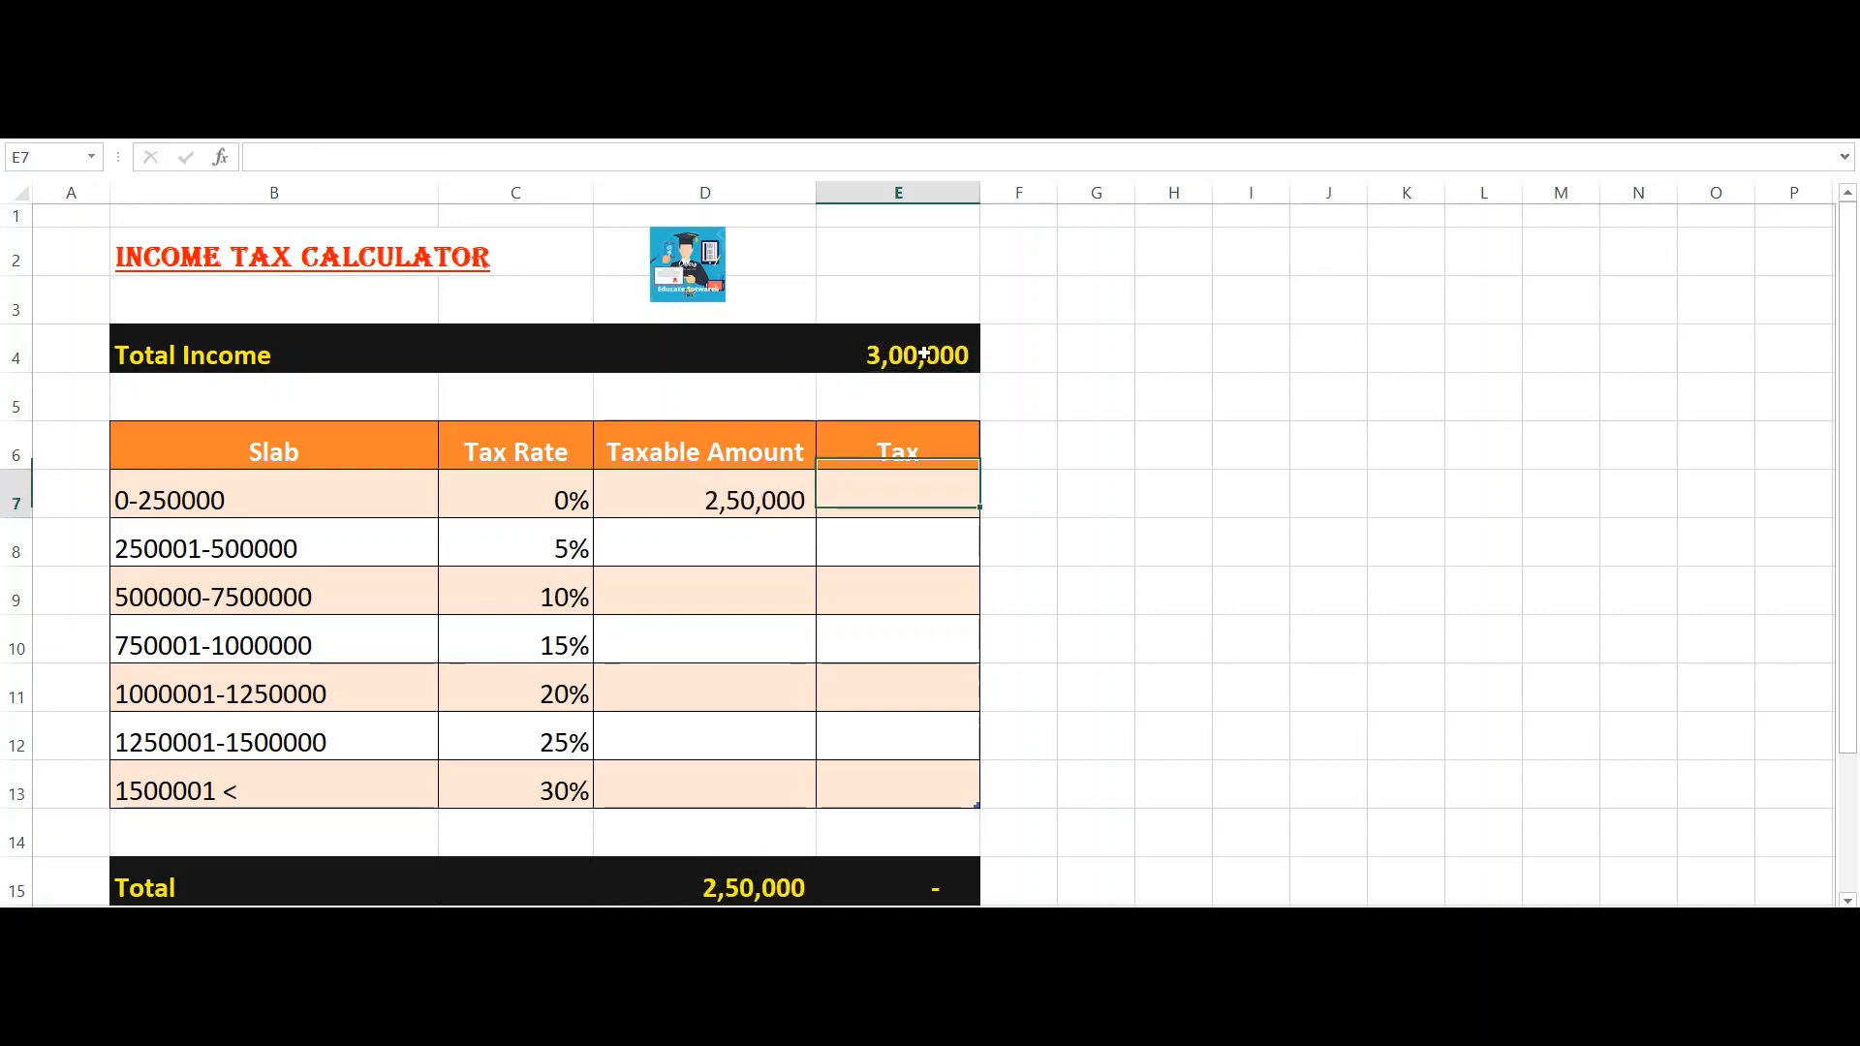
key(Left)
key(Up)
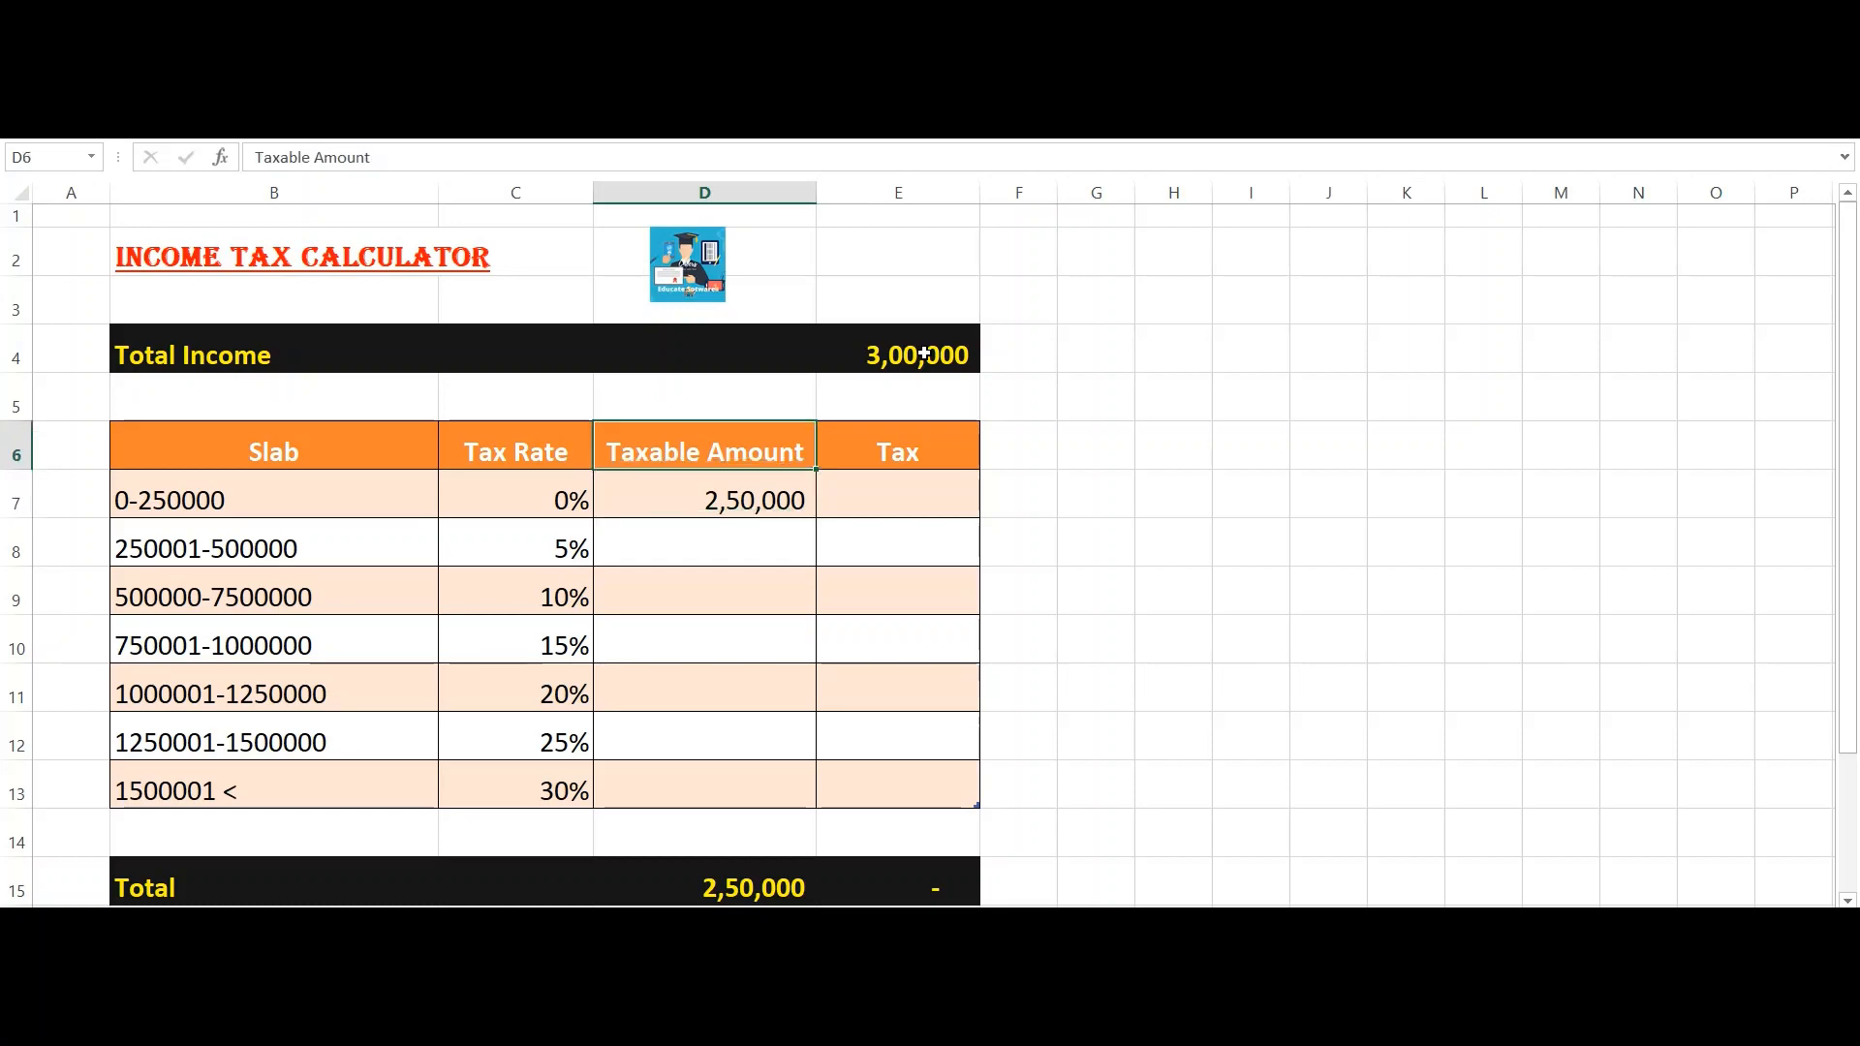
Step: Set the Total Income in E4 to 200000 and check the taxable amount in D7
key(Up)
key(Right)
key(Up)
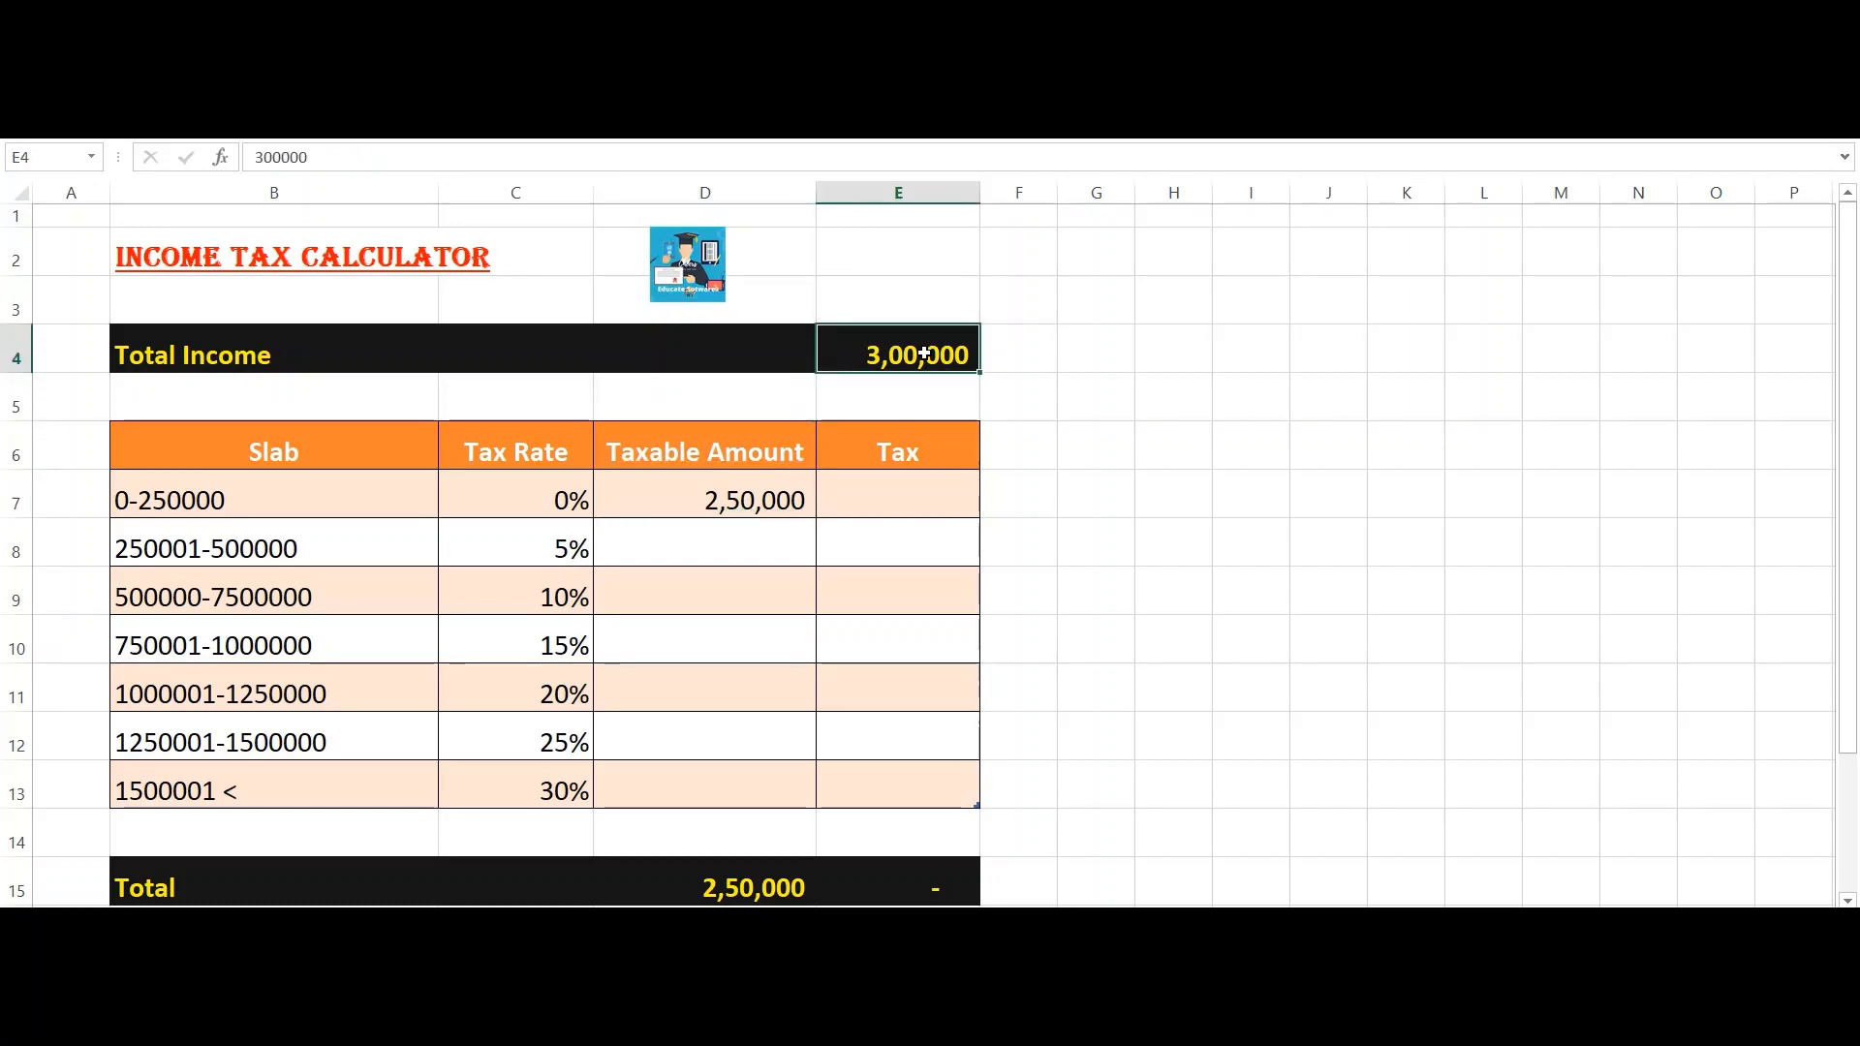
text(200000)
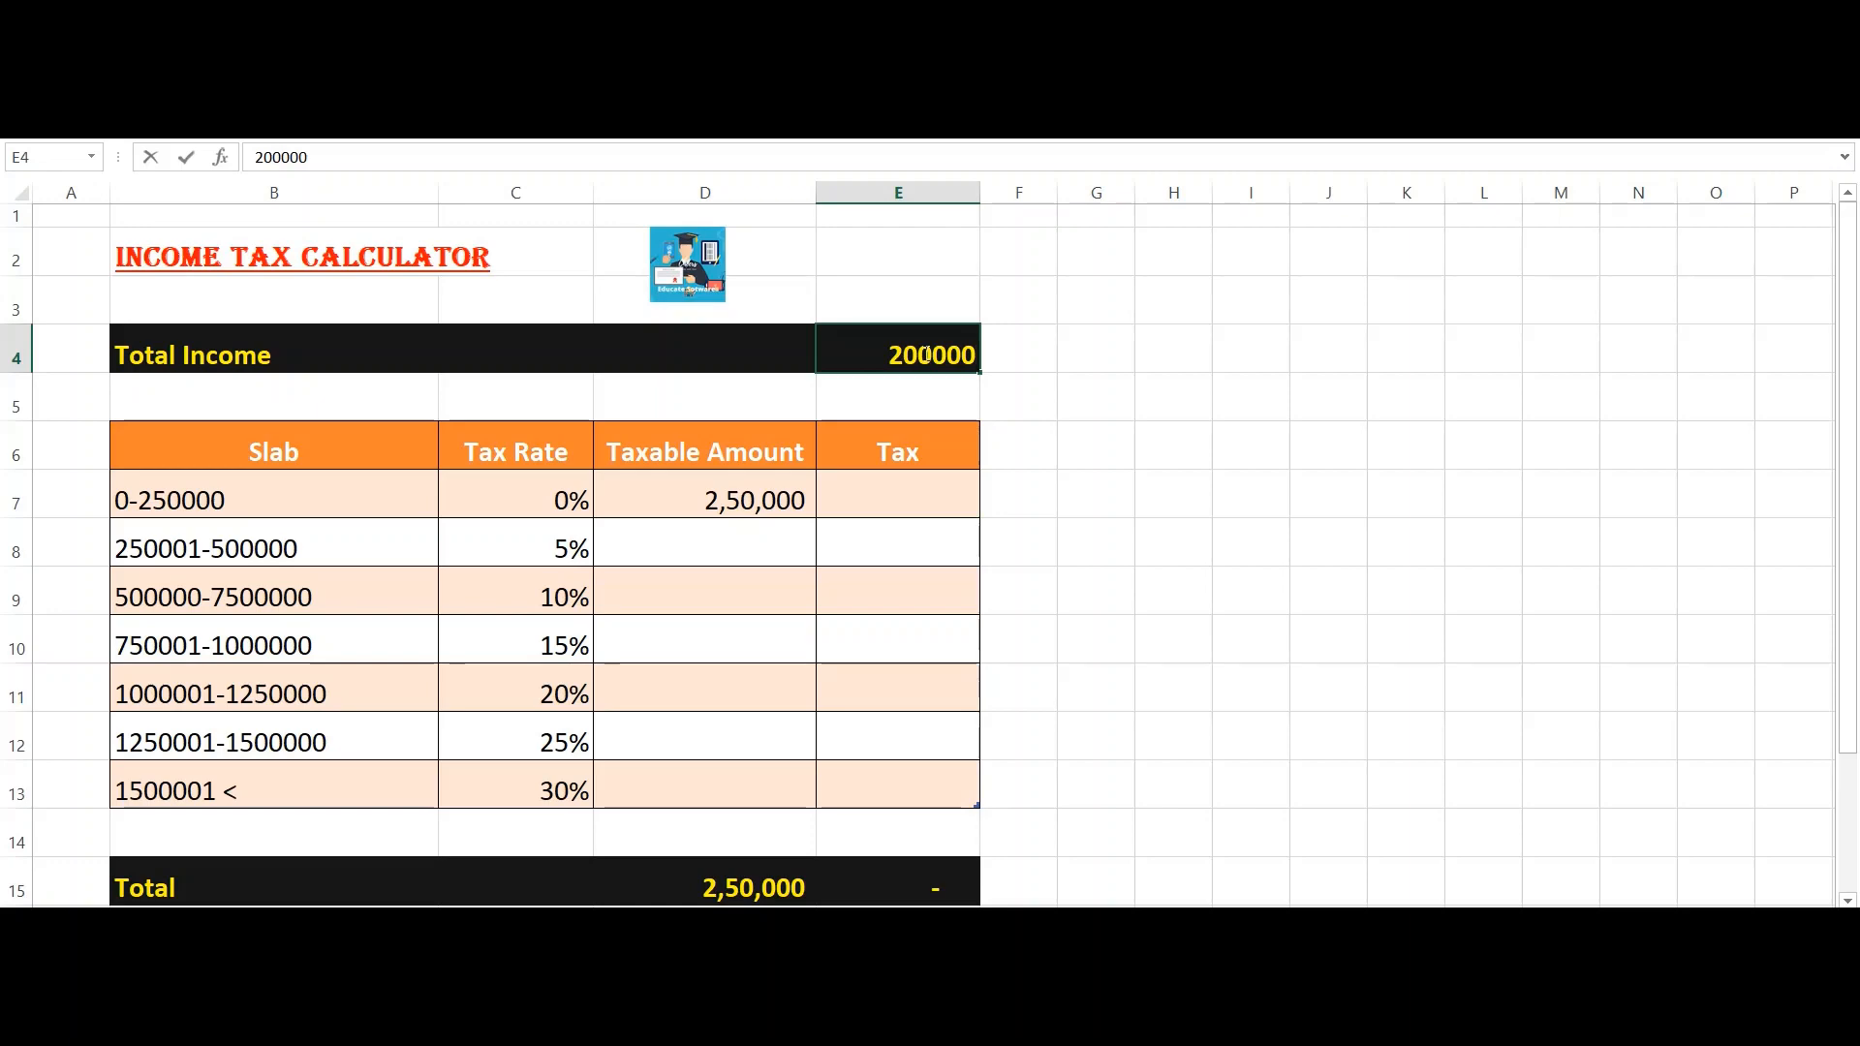
key(Return)
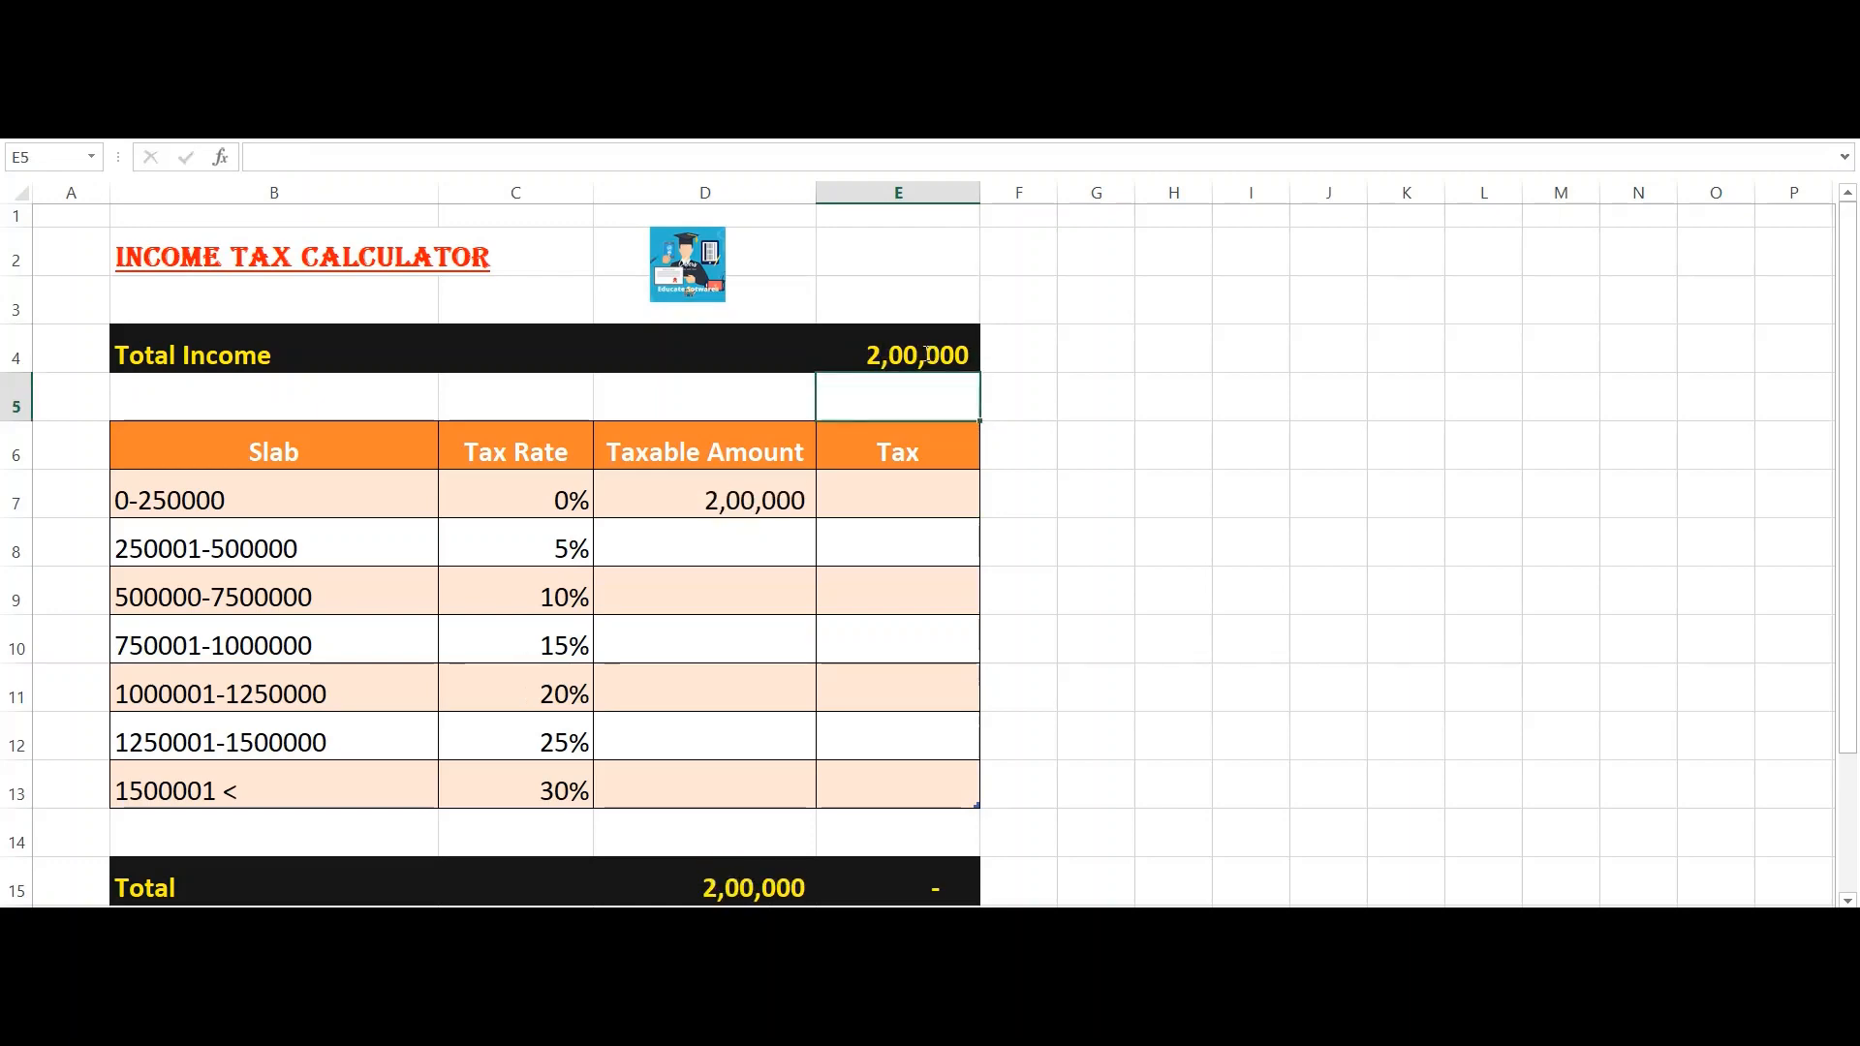
key(Down)
key(Down)
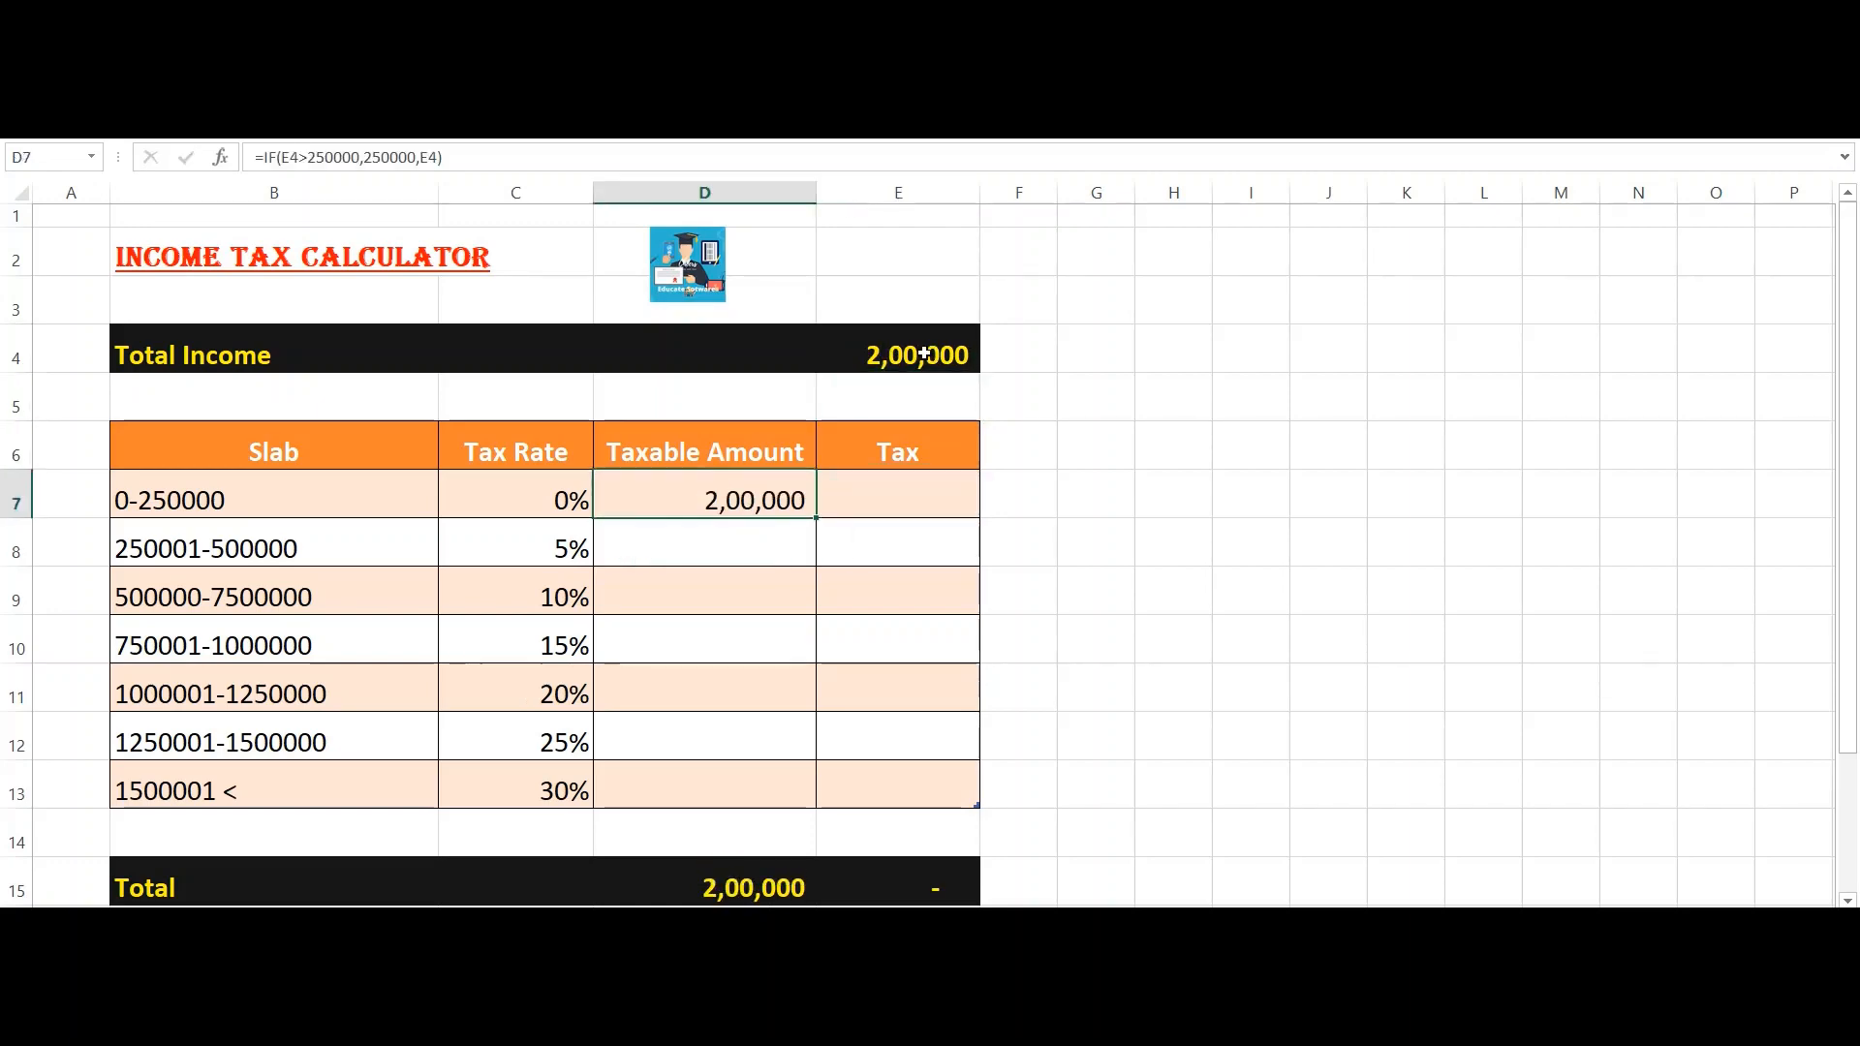
Step: Compare the Total Income in E4 with the resulting taxable amount for the first slab in D7
key(Up)
key(Up)
key(Up)
key(Up)
key(Right)
key(Down)
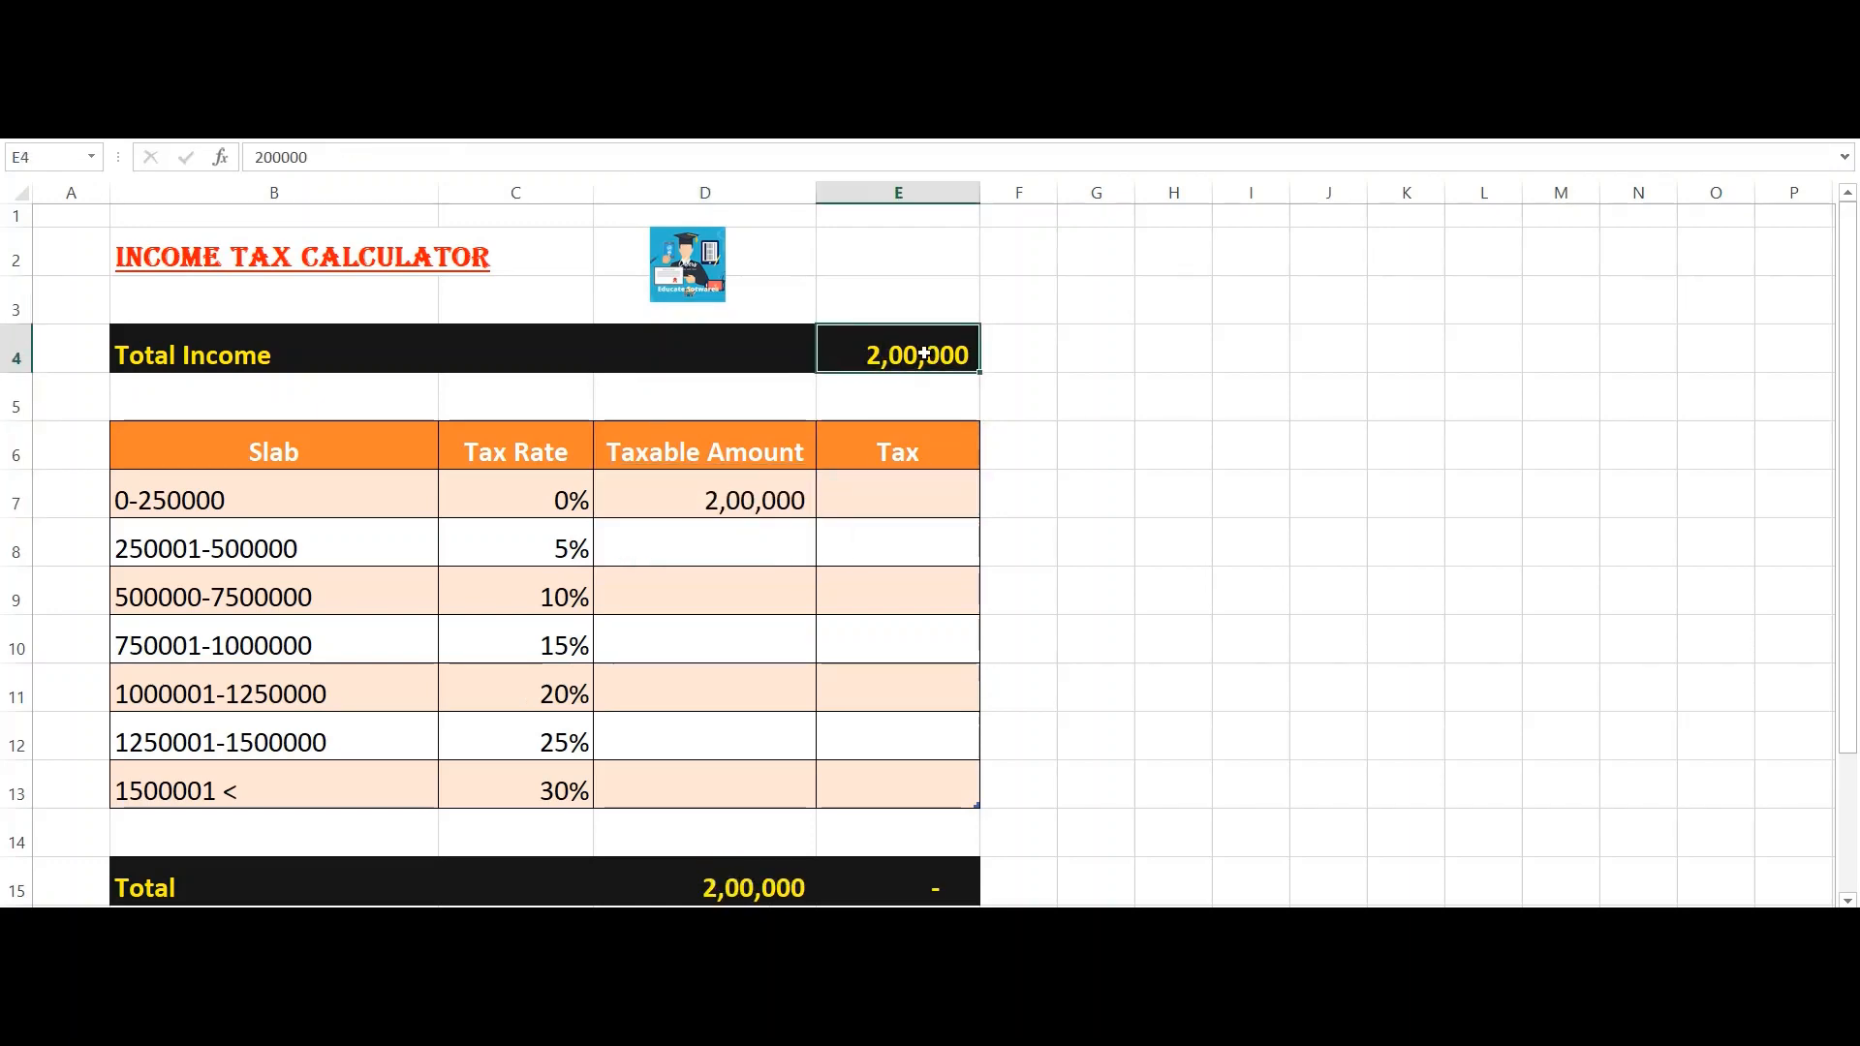
key(Down)
key(Down)
key(Down)
key(Left)
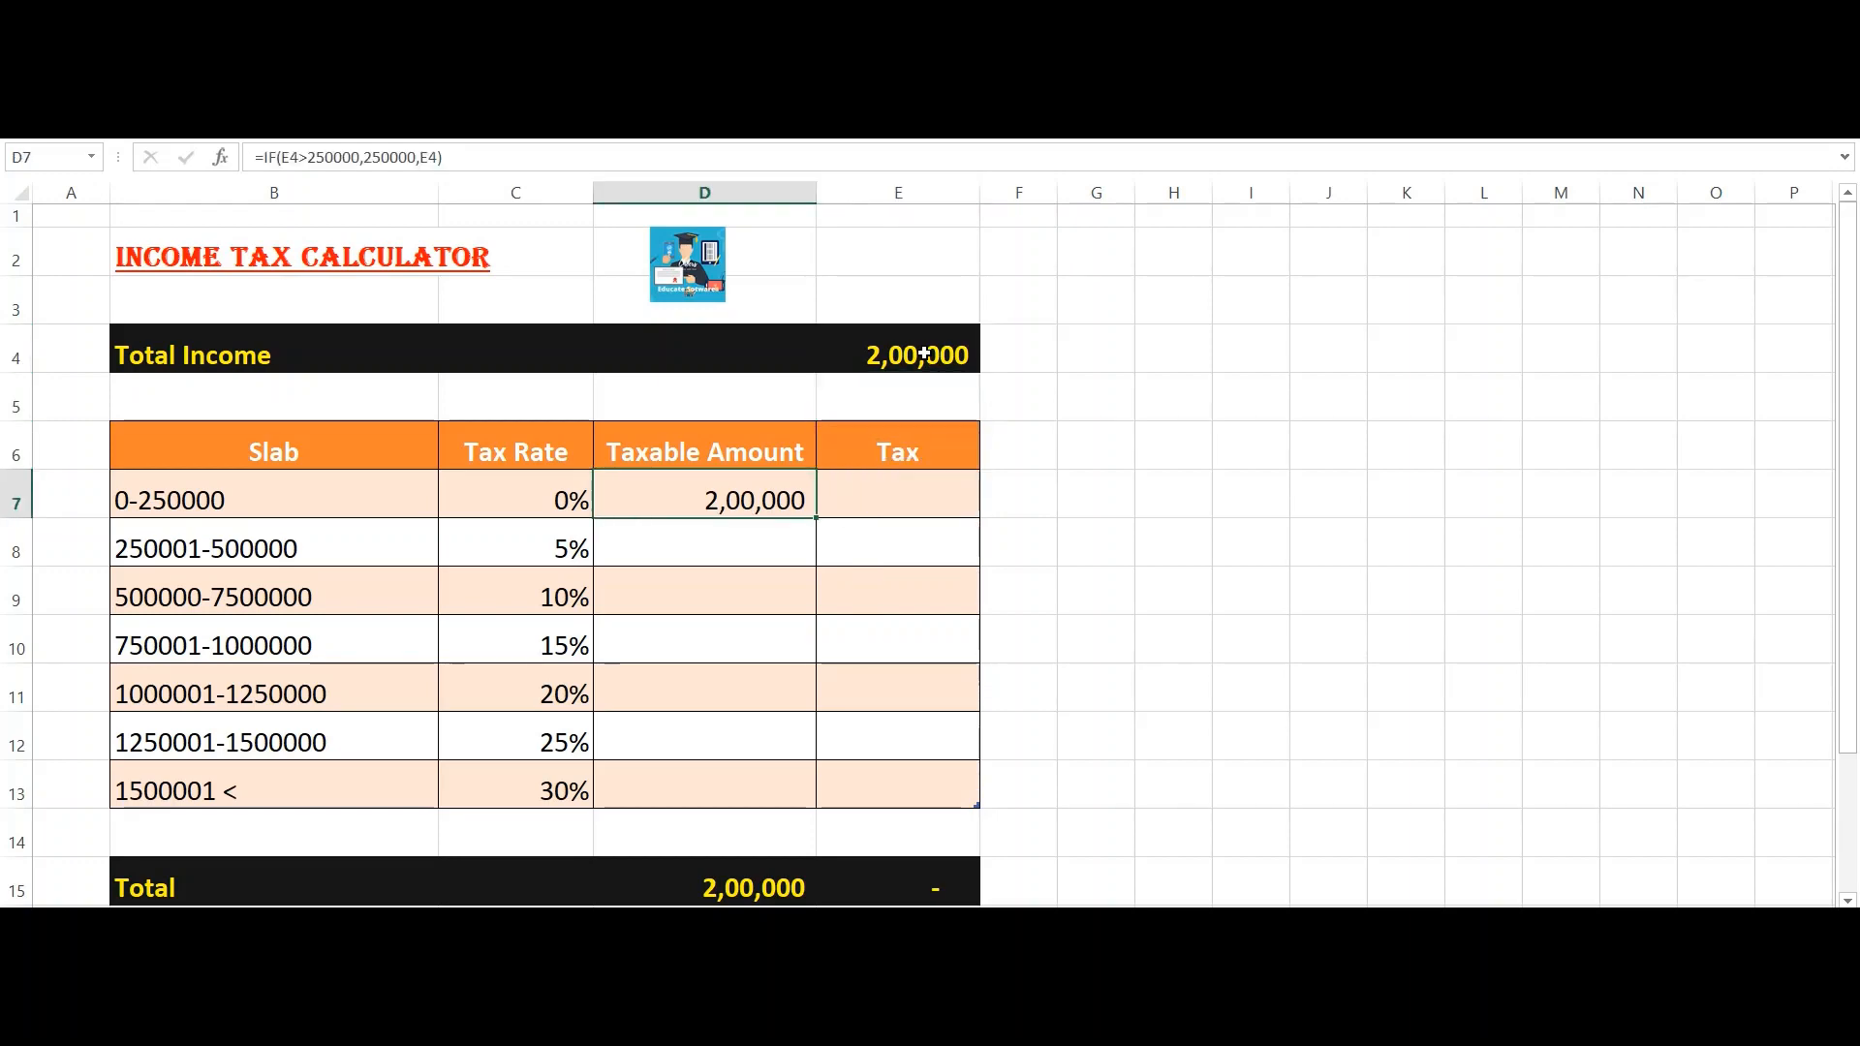
Step: Examine the 0-250000 slab row across its slab label, tax rate, taxable amount and tax cells
key(Left)
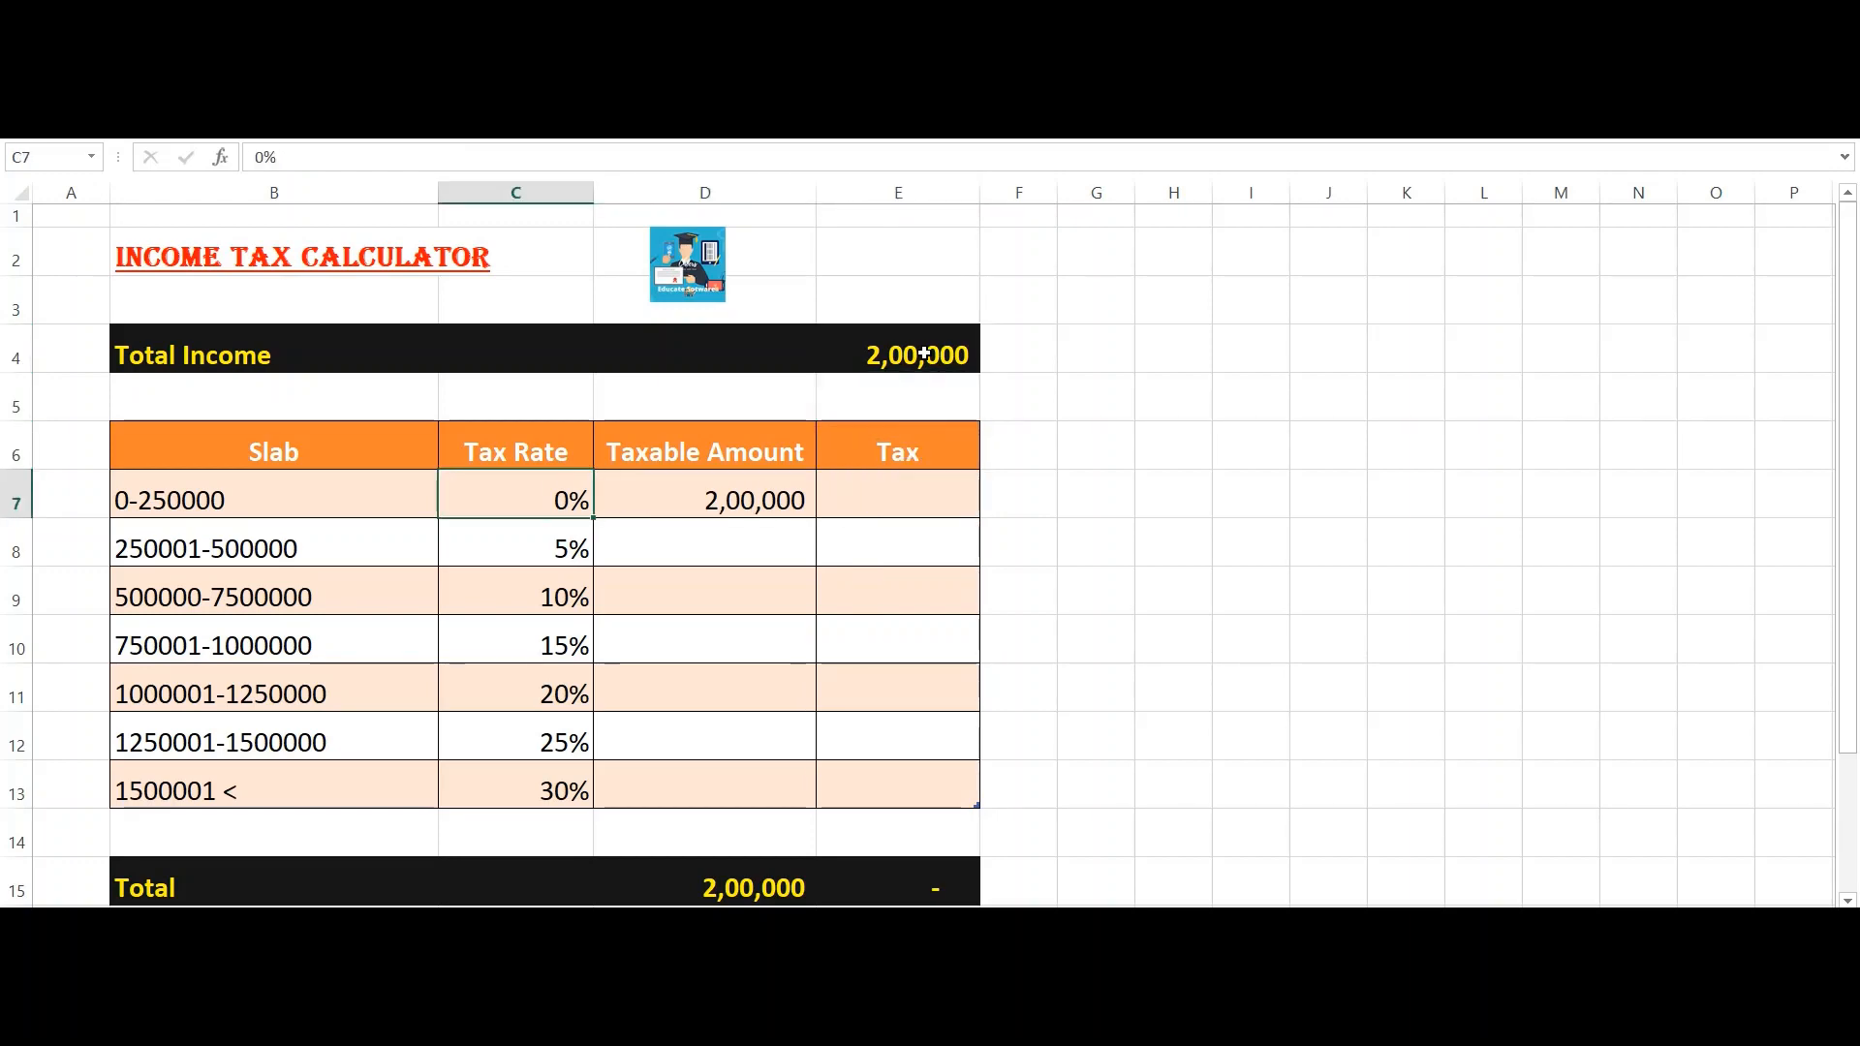
key(Left)
key(Left)
key(Right)
key(Right)
key(Right)
key(Right)
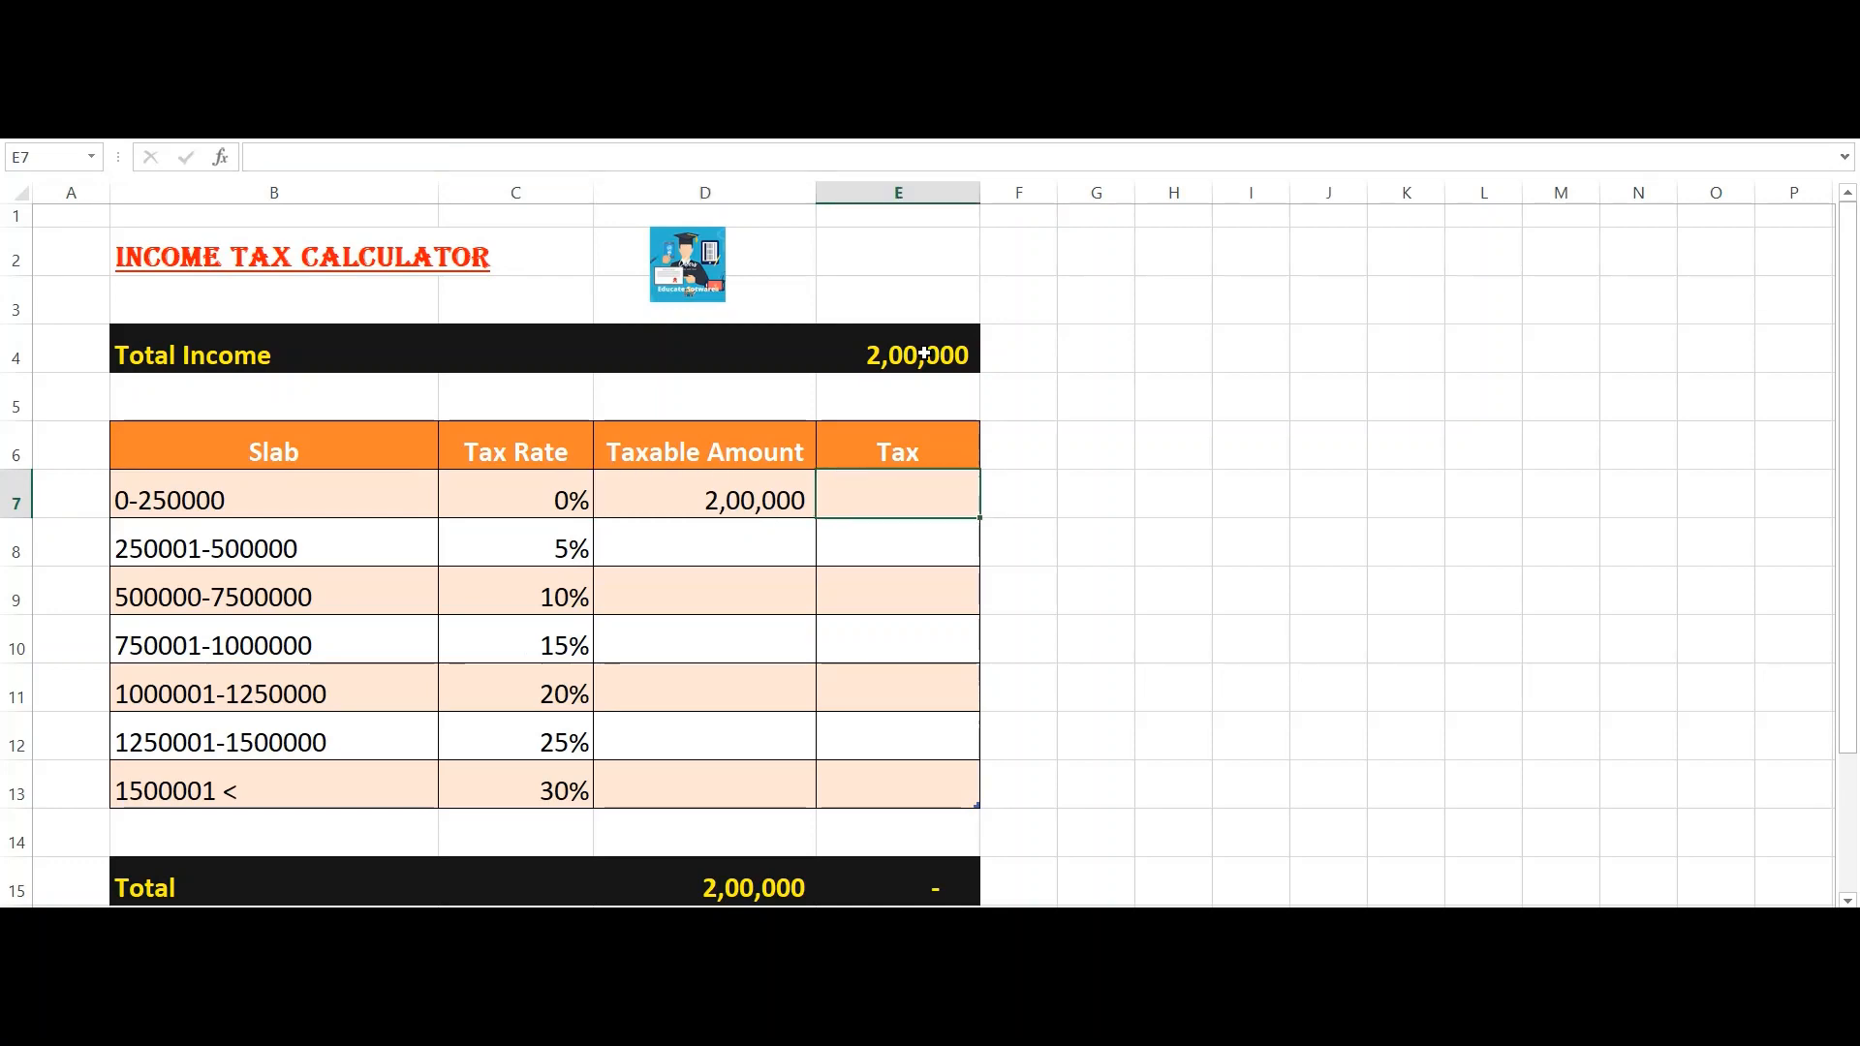
text(+)
key(Escape)
key(Left)
key(Left)
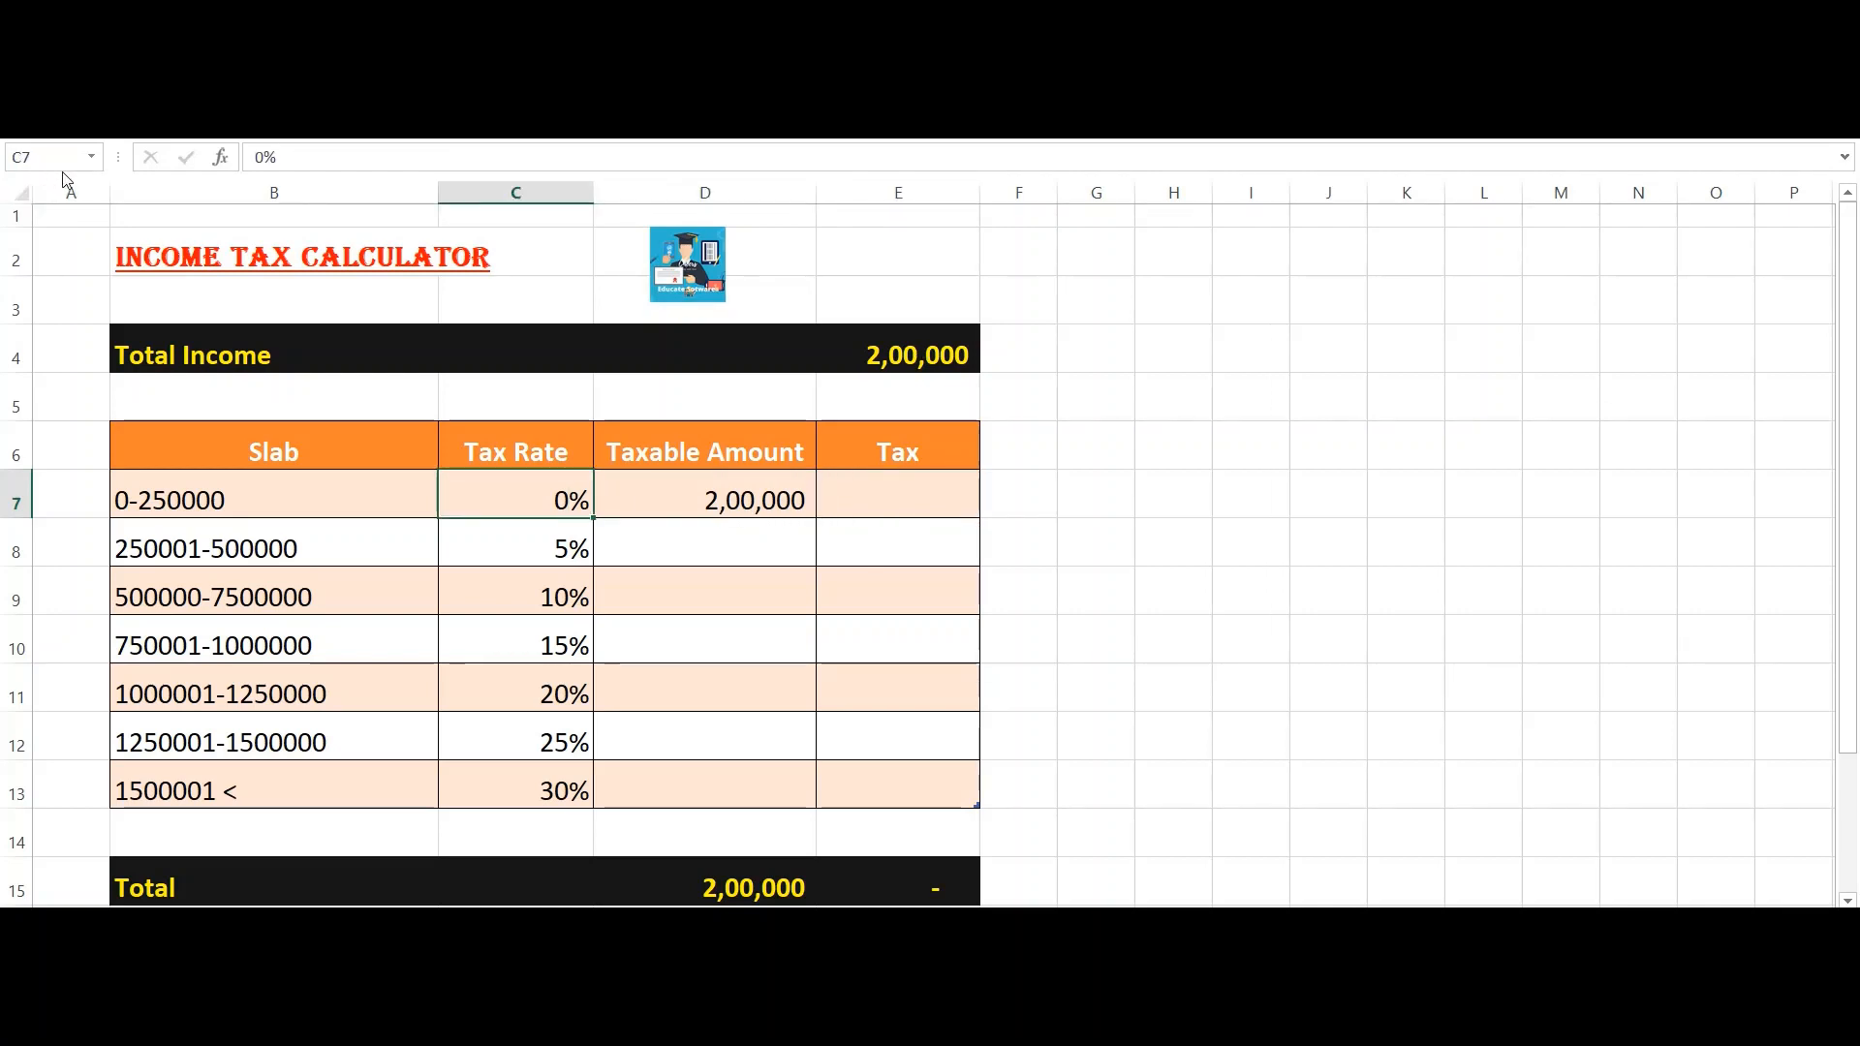
Step: Examine the tax rates of the slabs in column C and select the 0-250000 slab's Tax cell, E7
key(Right)
key(Left)
key(Down)
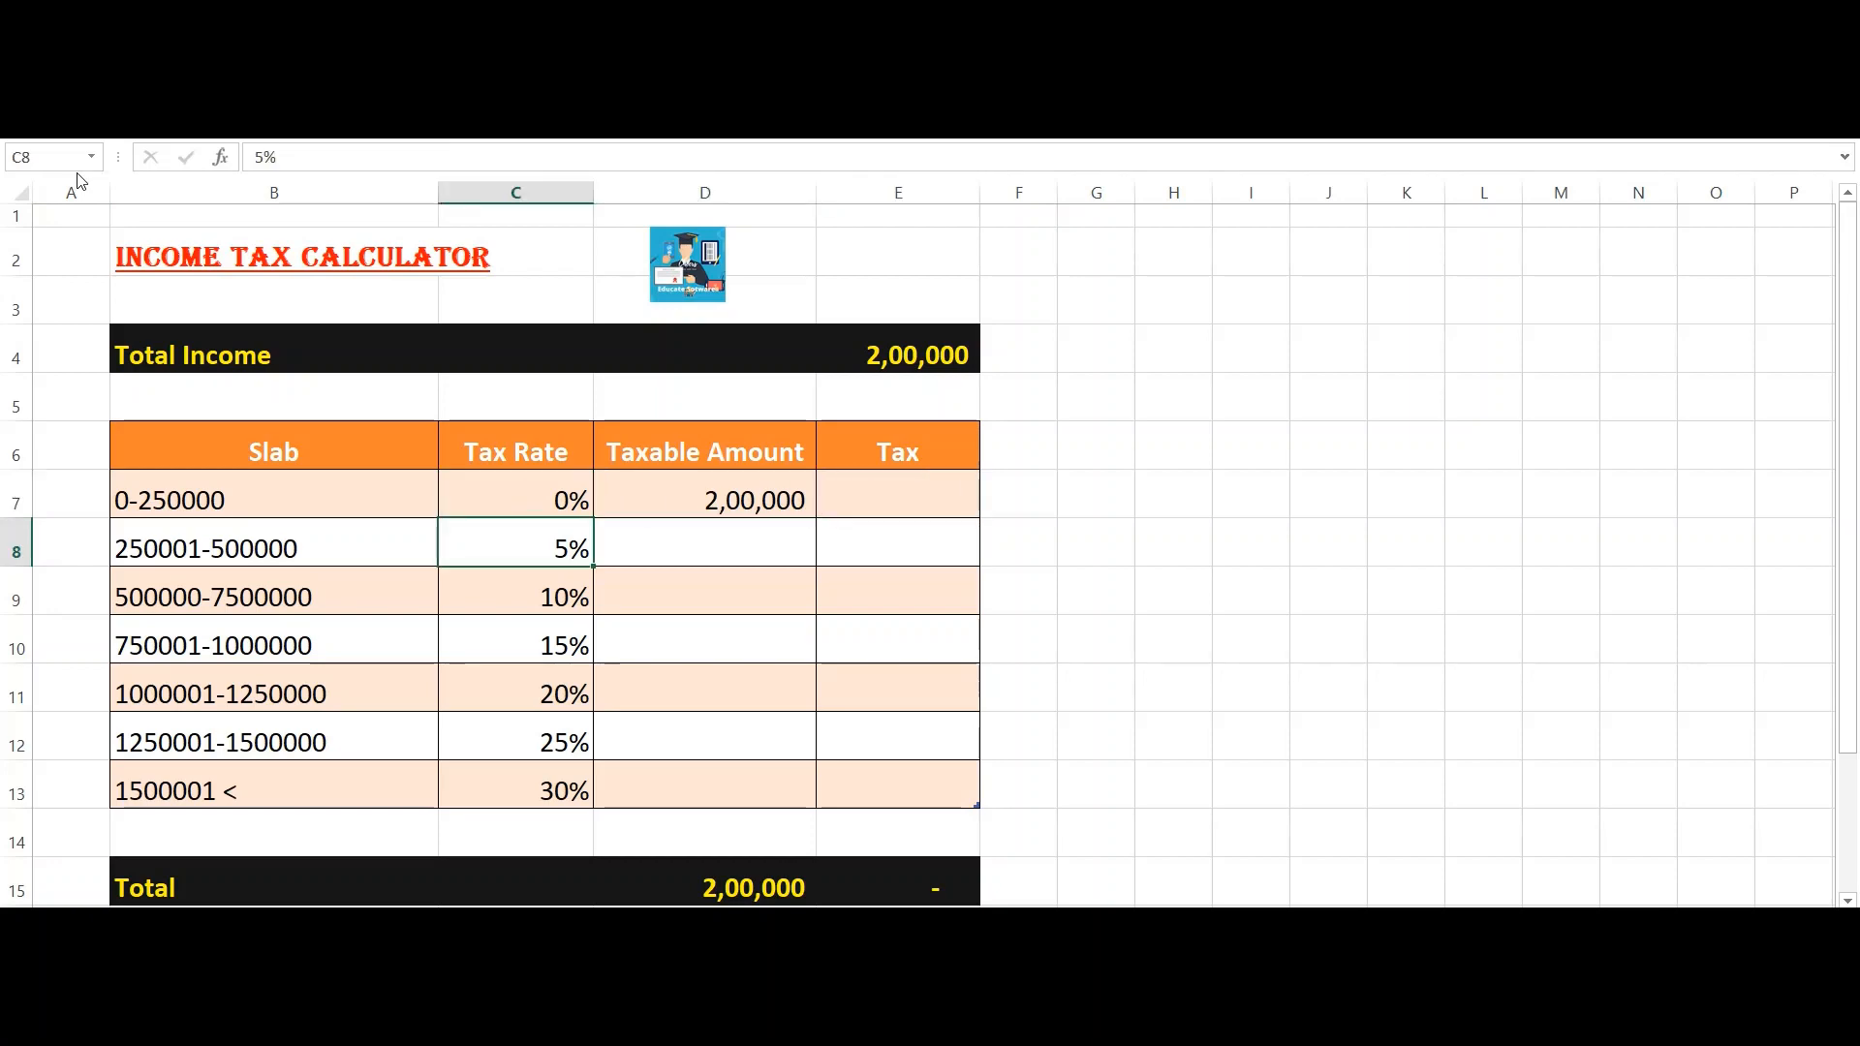
key(Down)
key(Down)
key(Down)
key(Down)
key(Down)
key(Up)
key(Up)
key(Up)
key(Up)
key(Up)
key(Up)
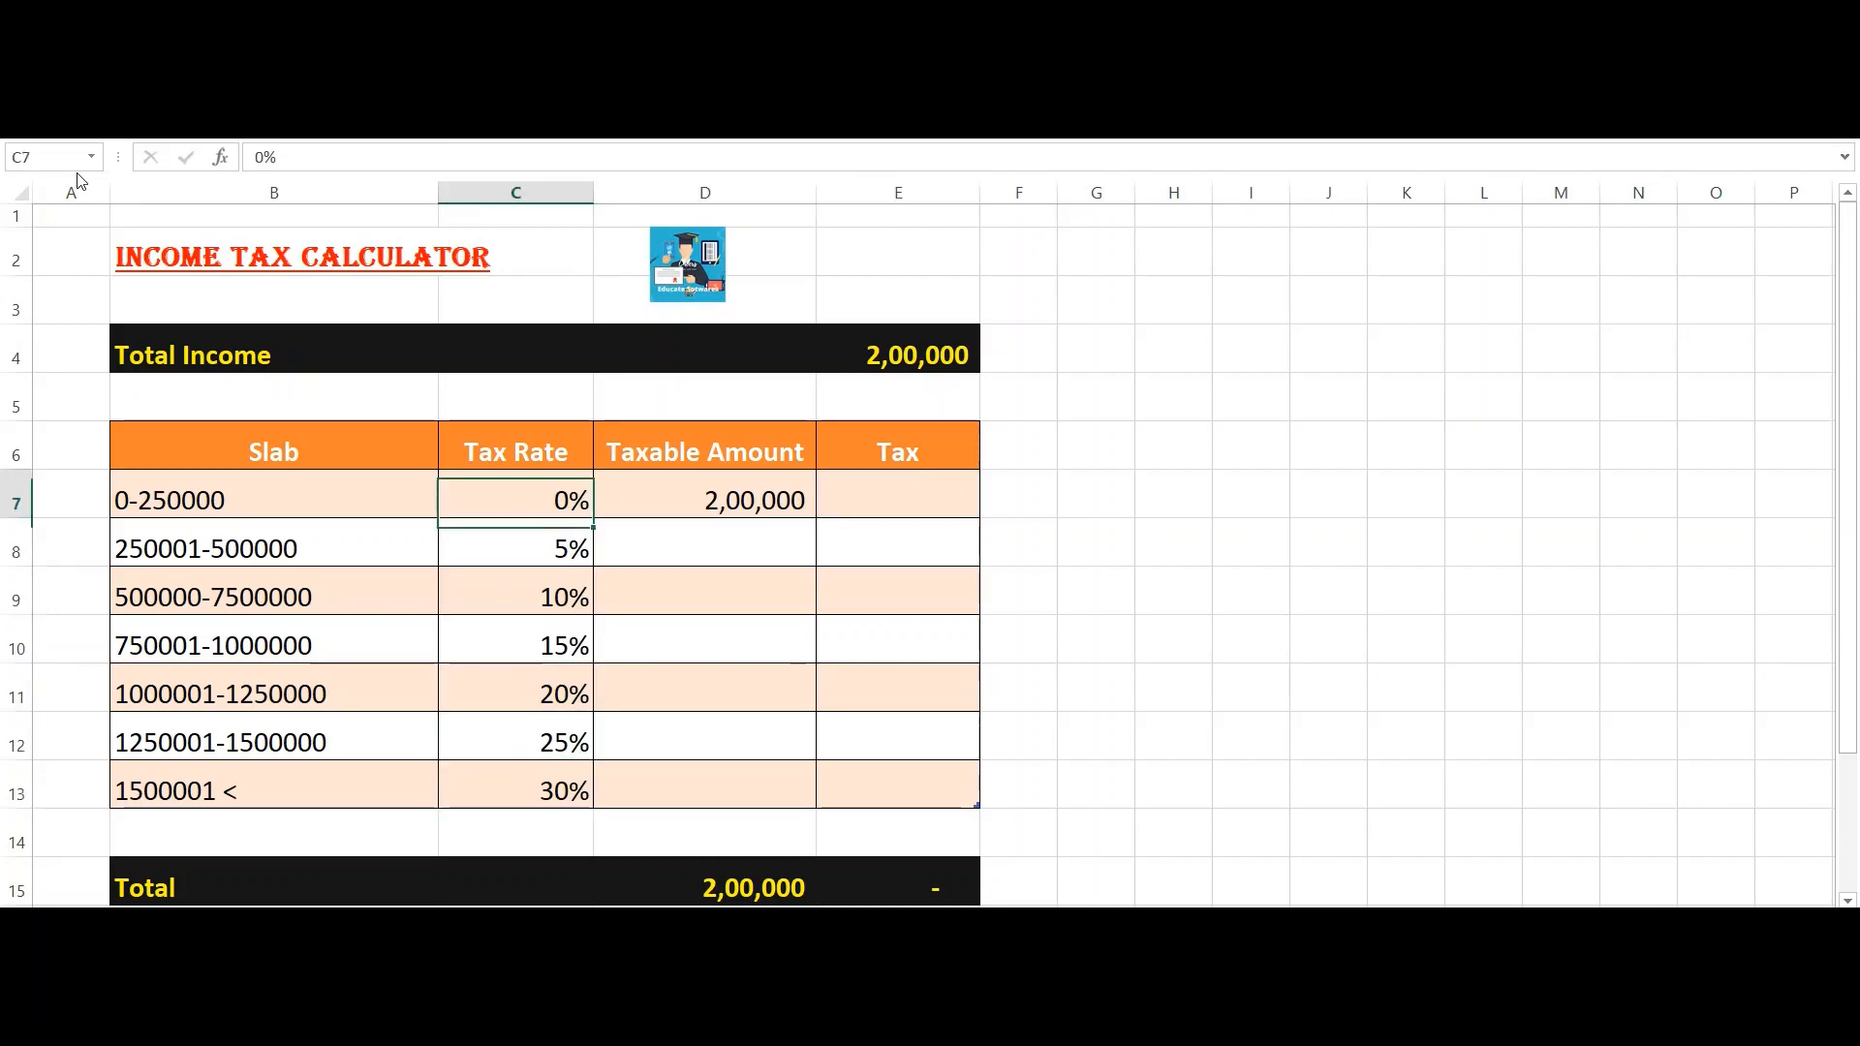
key(Up)
key(Down)
key(Up)
key(Right)
key(Down)
key(Right)
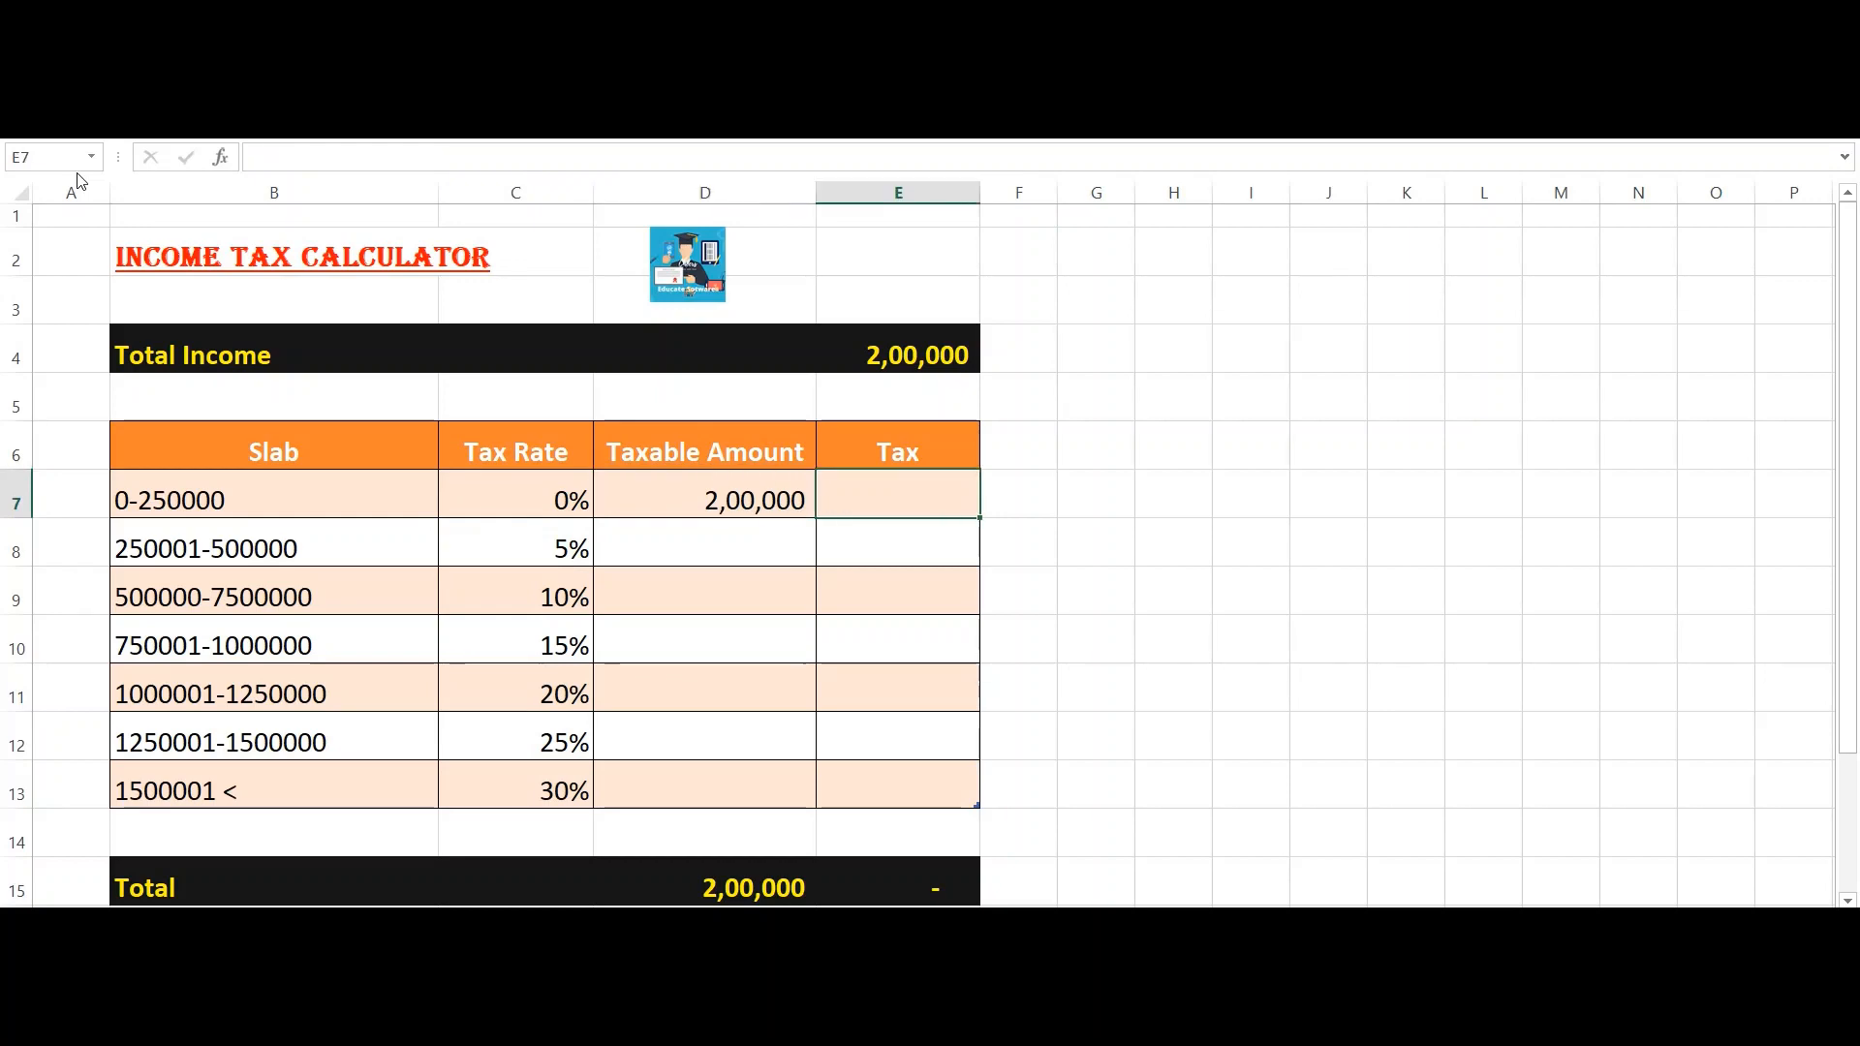
text(+)
key(Left)
key(Left)
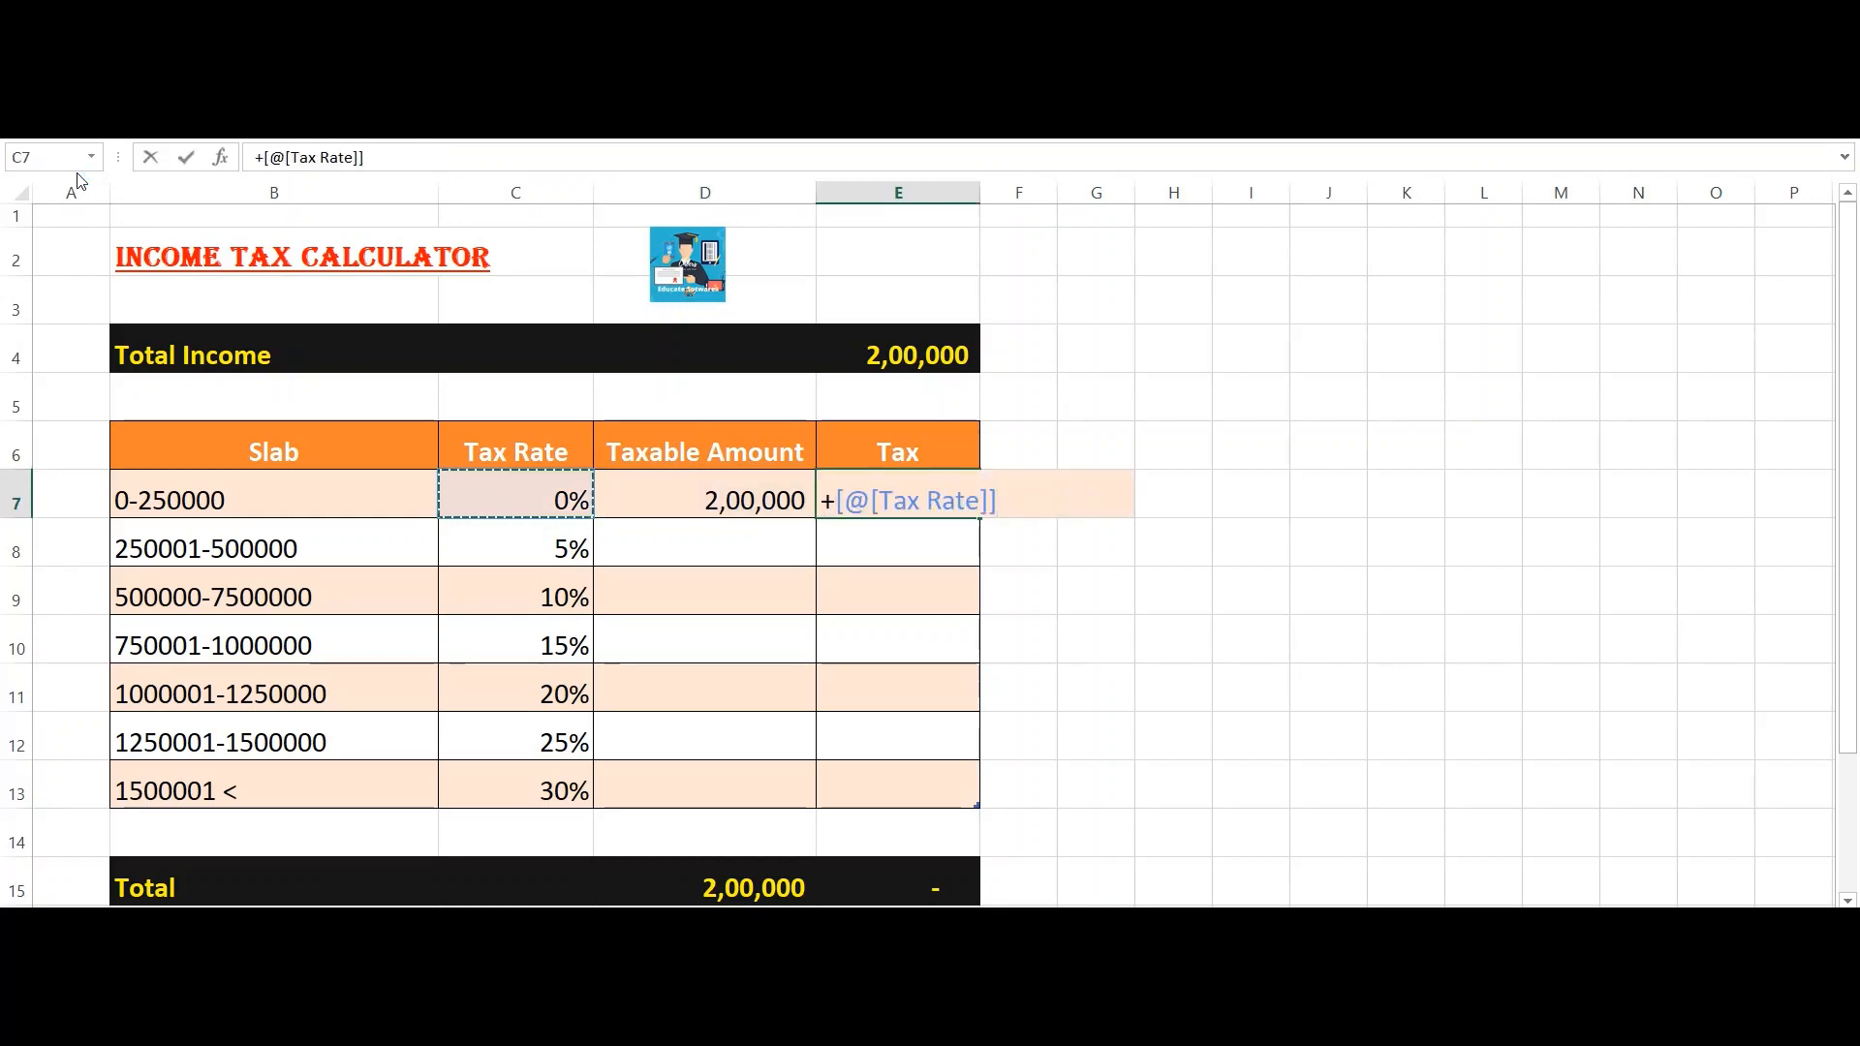
text(*)
key(Escape)
Step: Enter a Tax formula in E7 that multiplies the row's Taxable Amount by its Tax Rate
text(+)
key(Left)
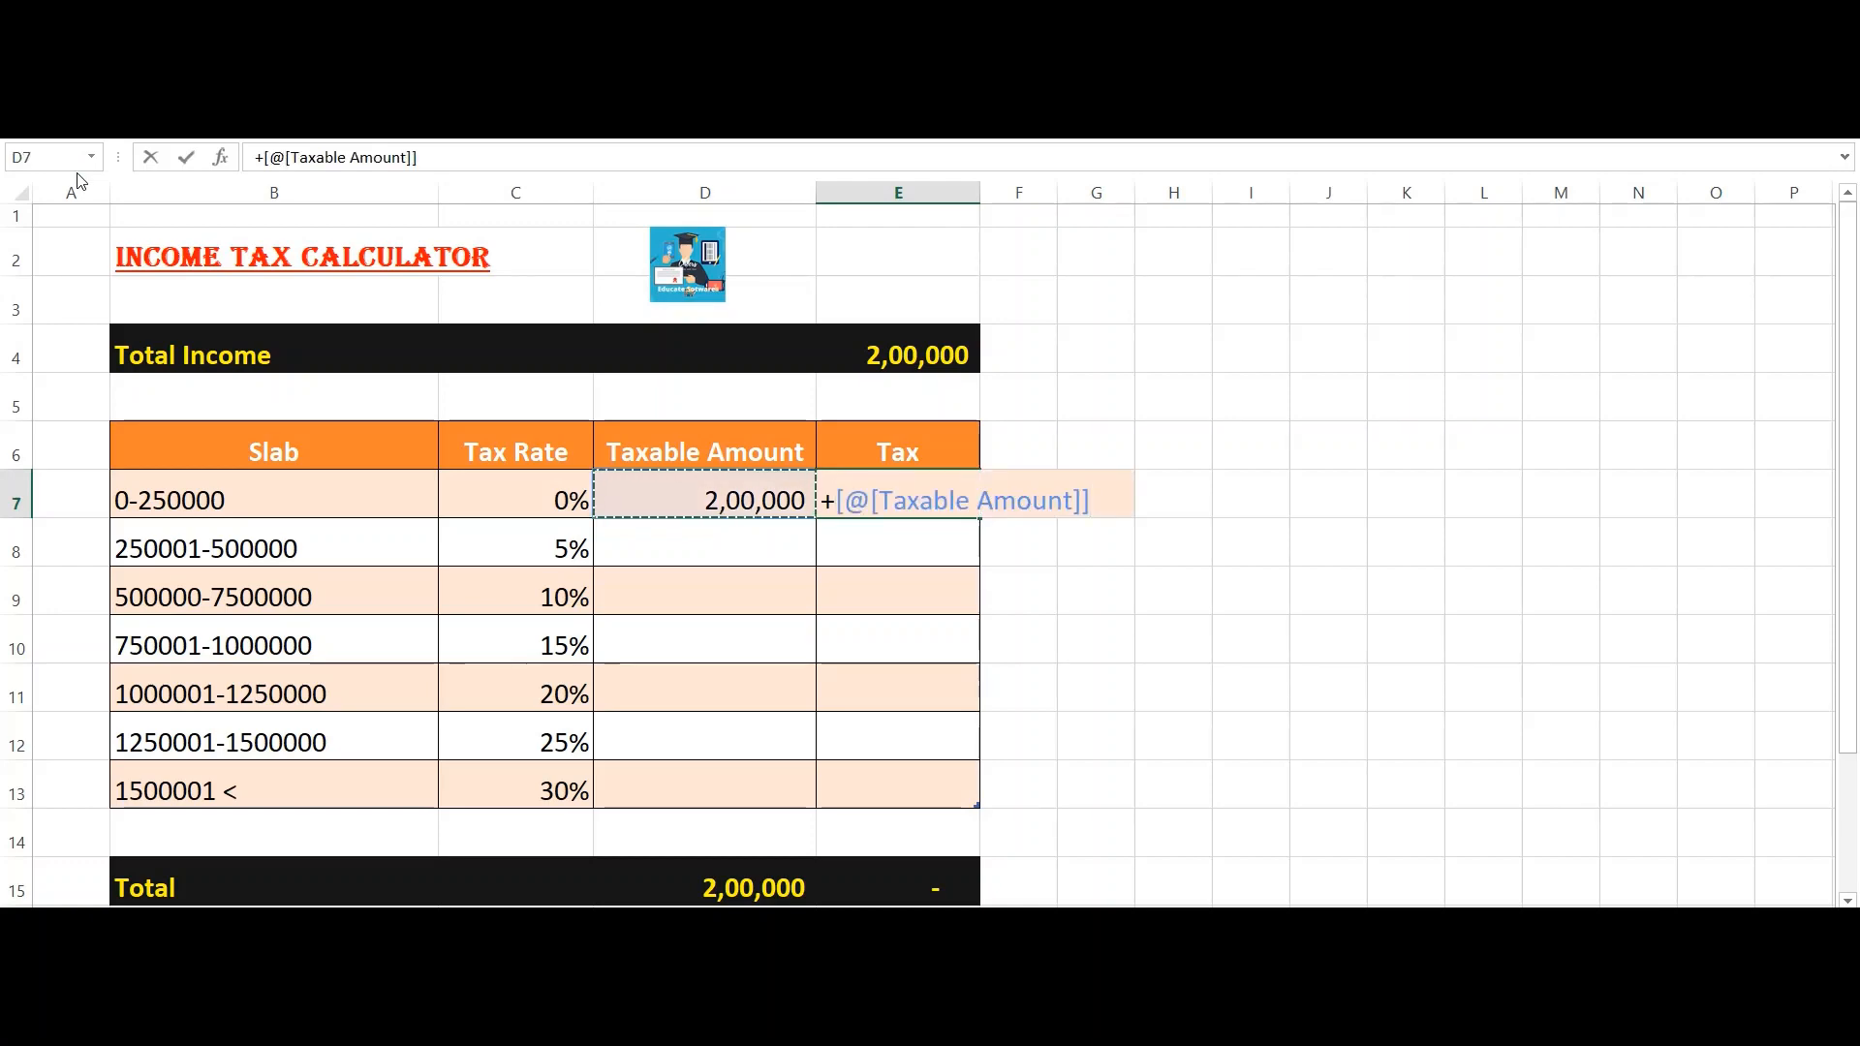
text(*)
key(Left)
key(Left)
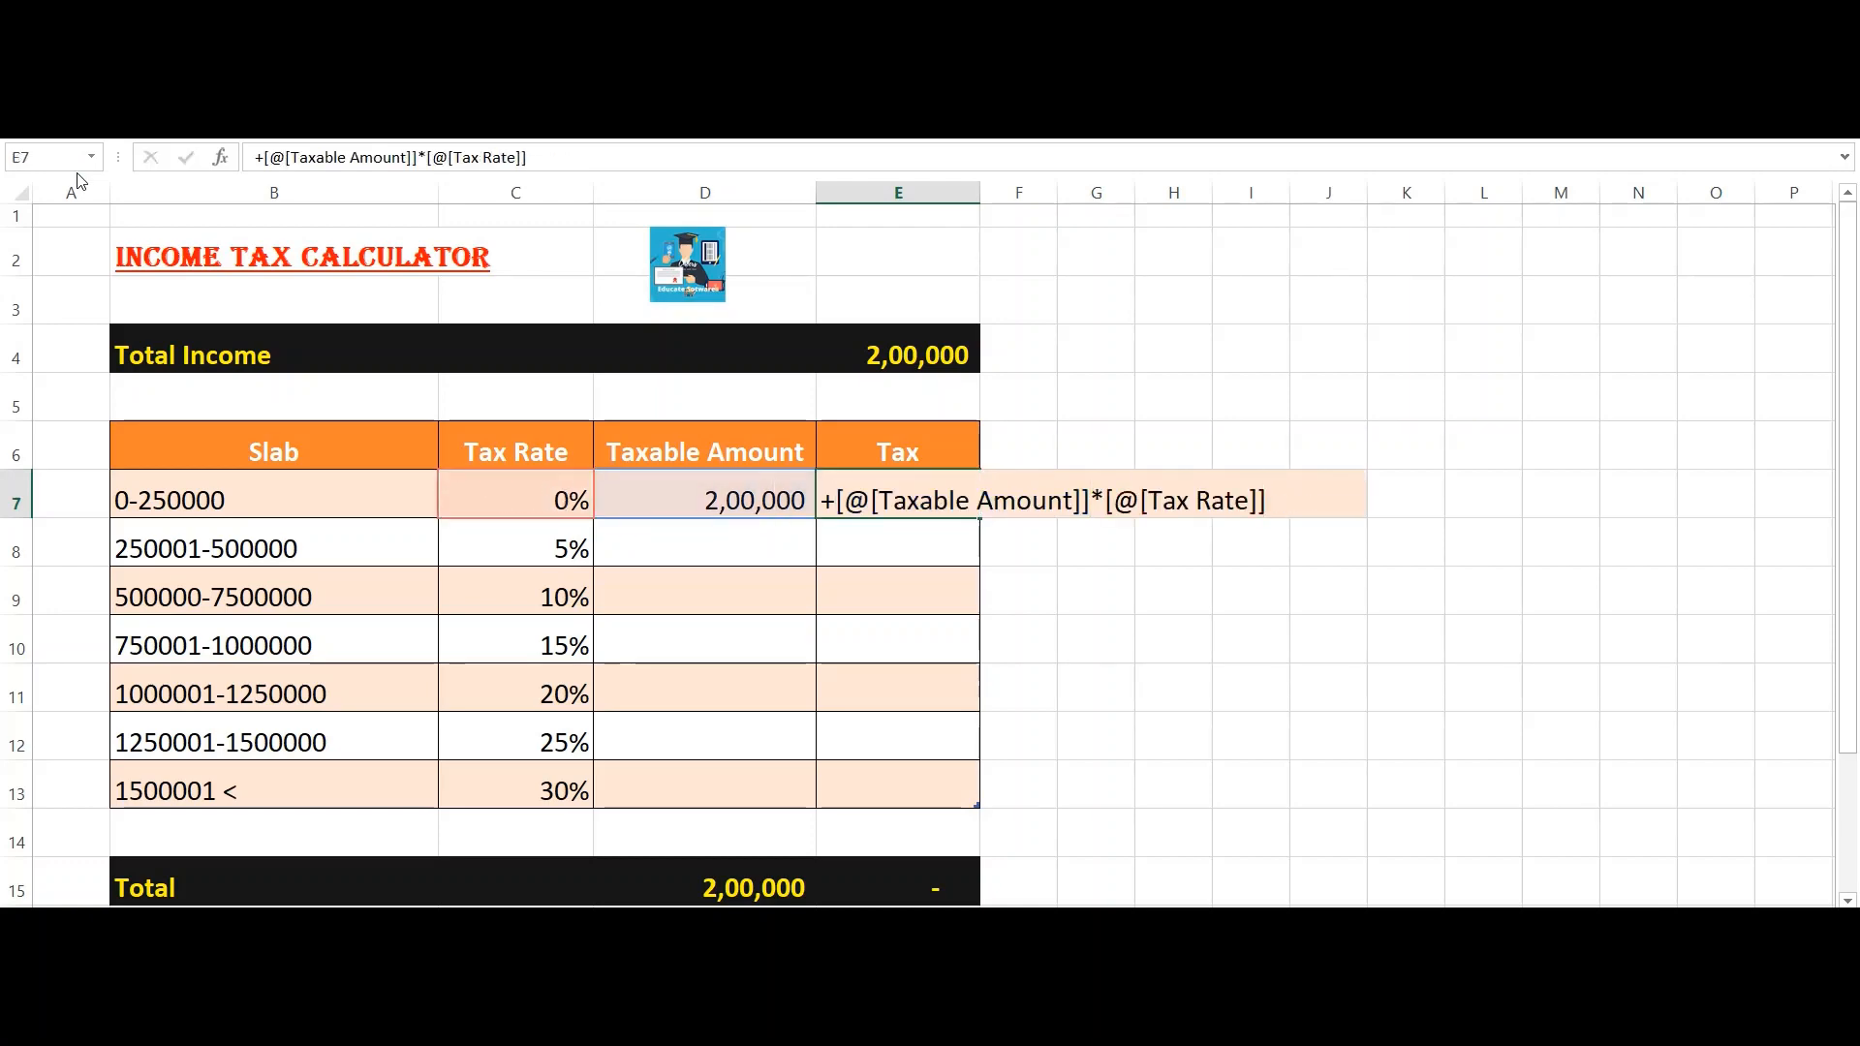
key(ctrl+Return)
key(Left)
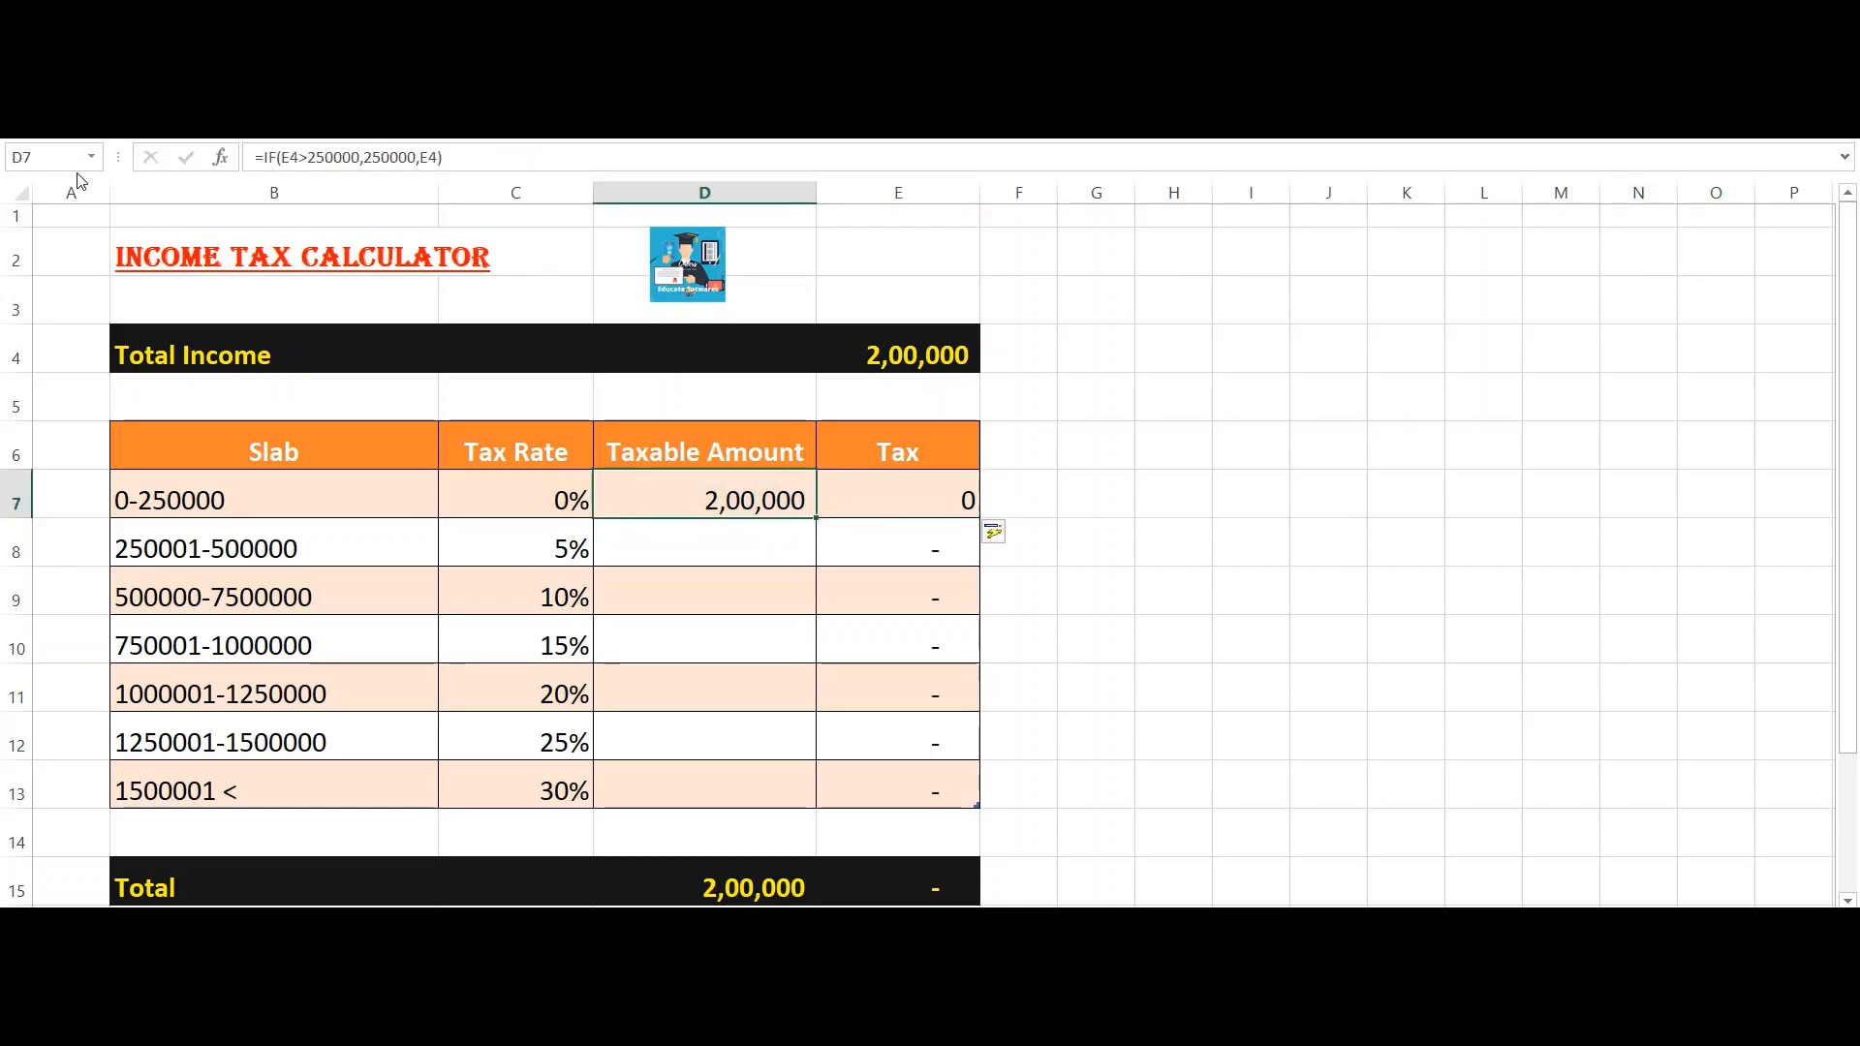
Step: Examine the 0-250000 slab's Tax Rate, Taxable Amount and Tax cells in row 7
key(Left)
key(Right)
key(Right)
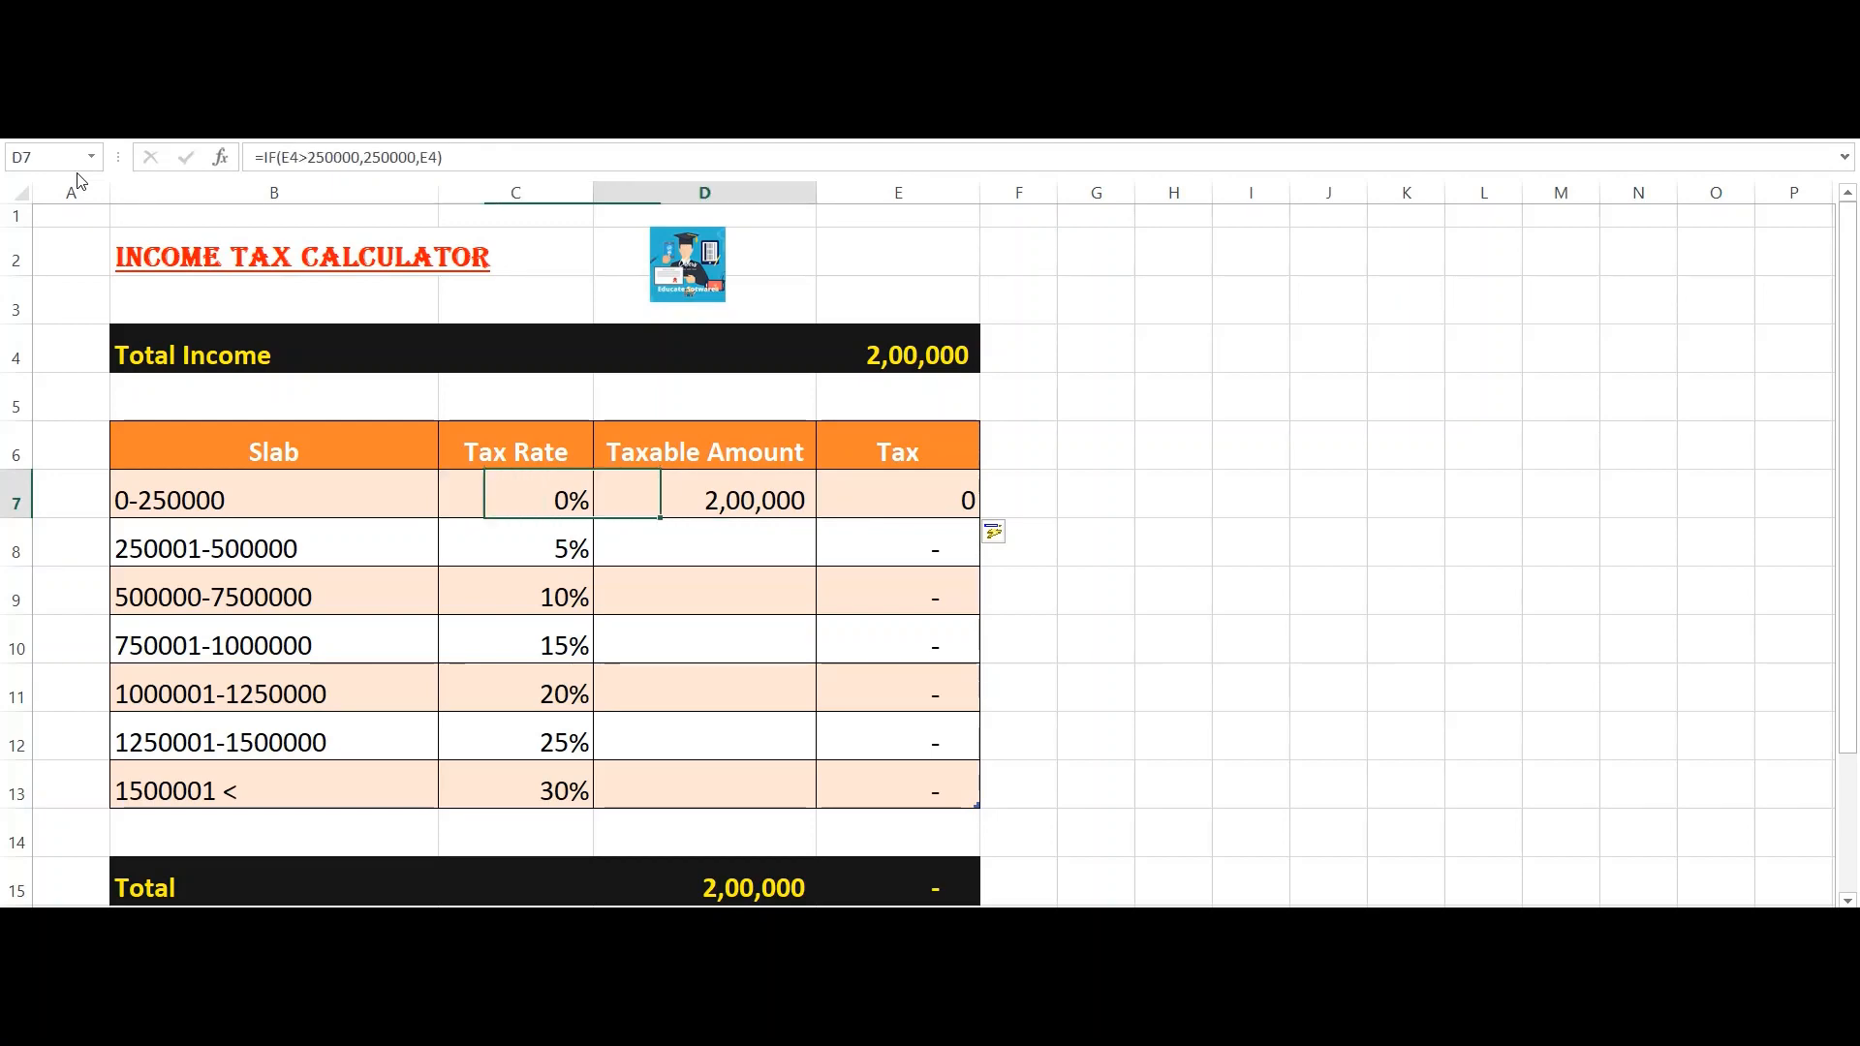
key(Left)
key(Left)
key(Right)
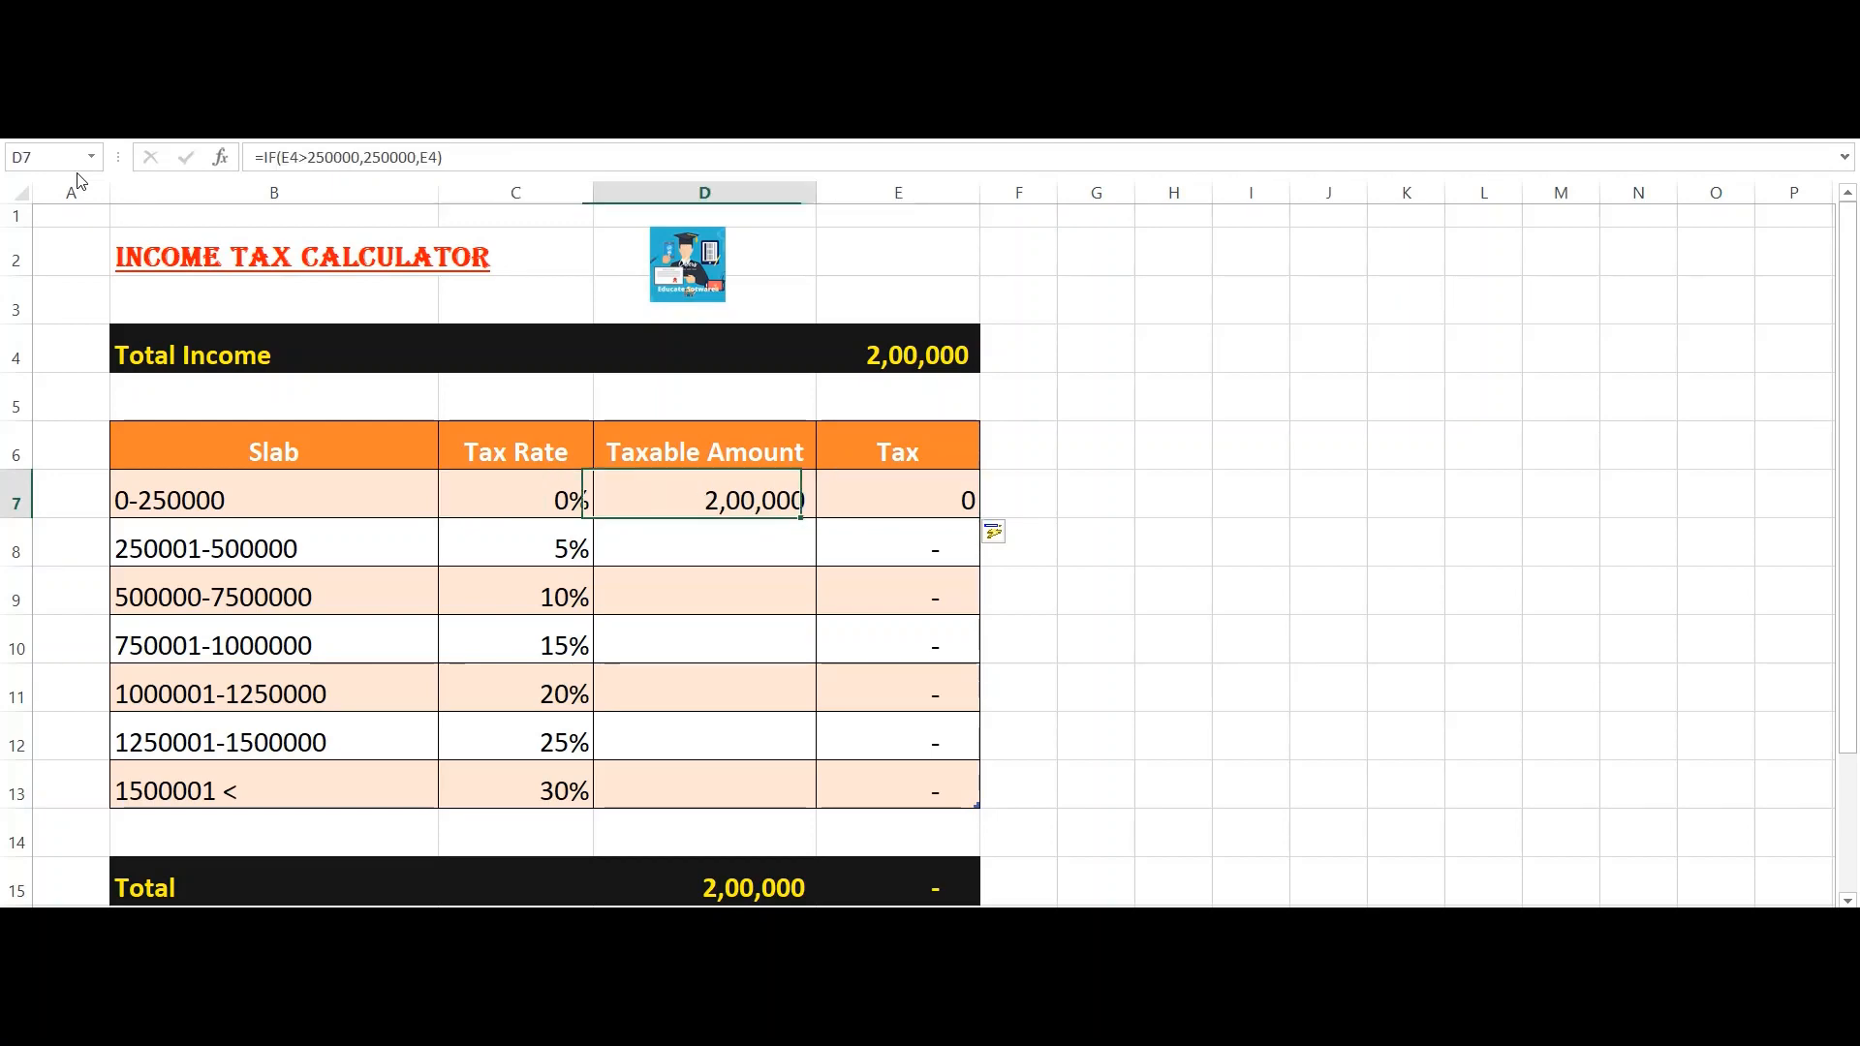
key(Right)
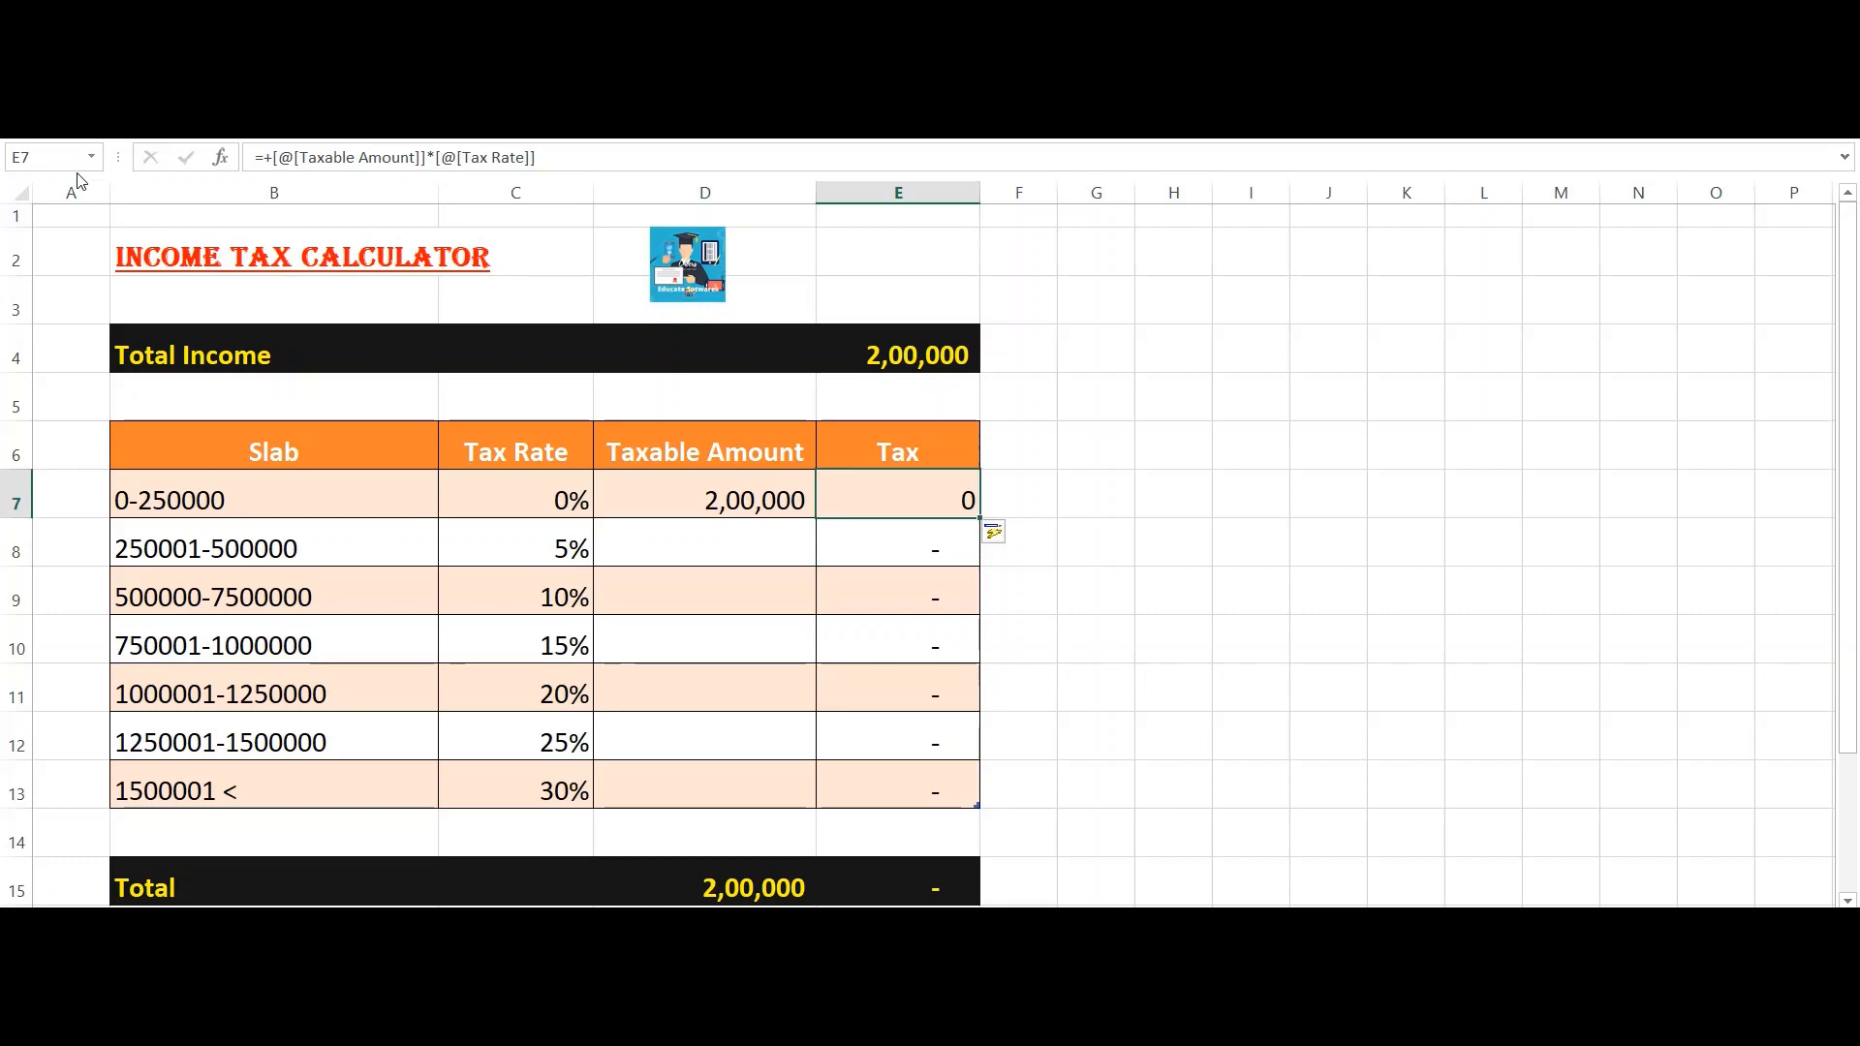
key(Left)
key(Left)
key(Right)
key(Right)
key(Left)
key(Left)
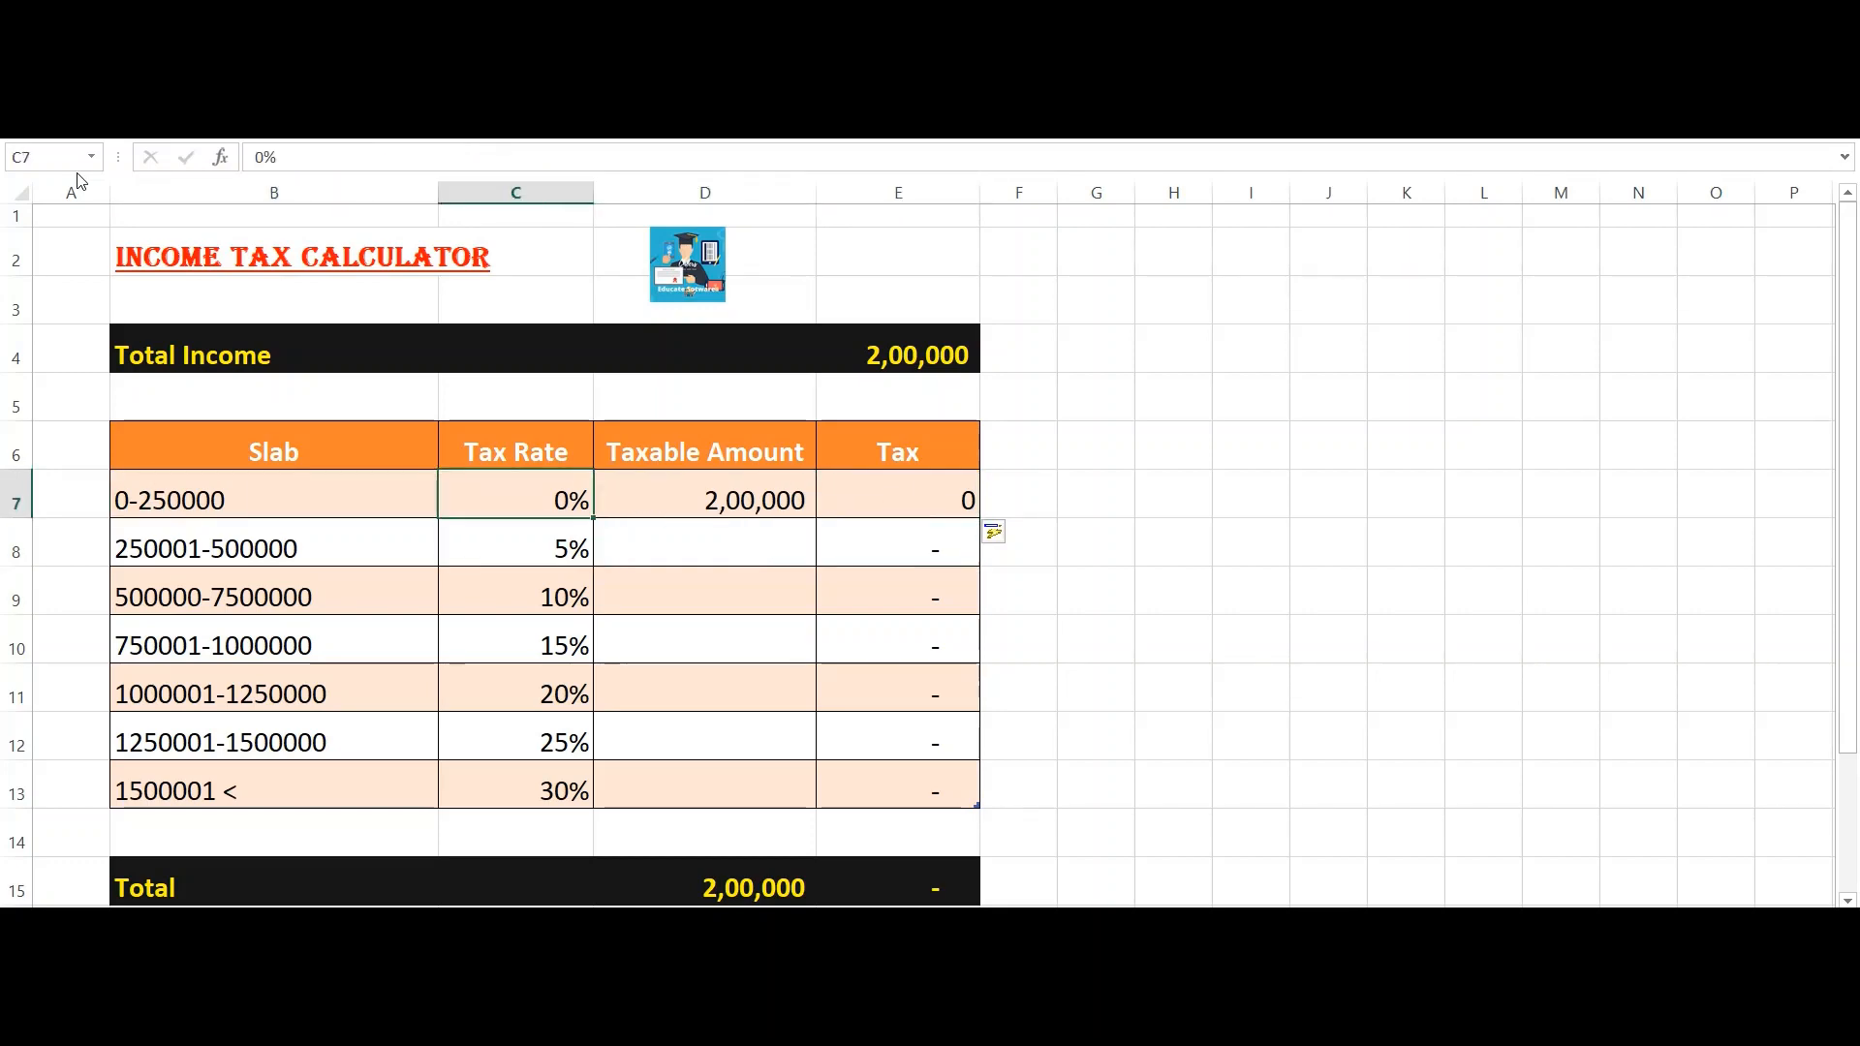
Step: Try a 1% tax rate for the 0-250000 slab in C7, and undo the change
text(1)
key(Return)
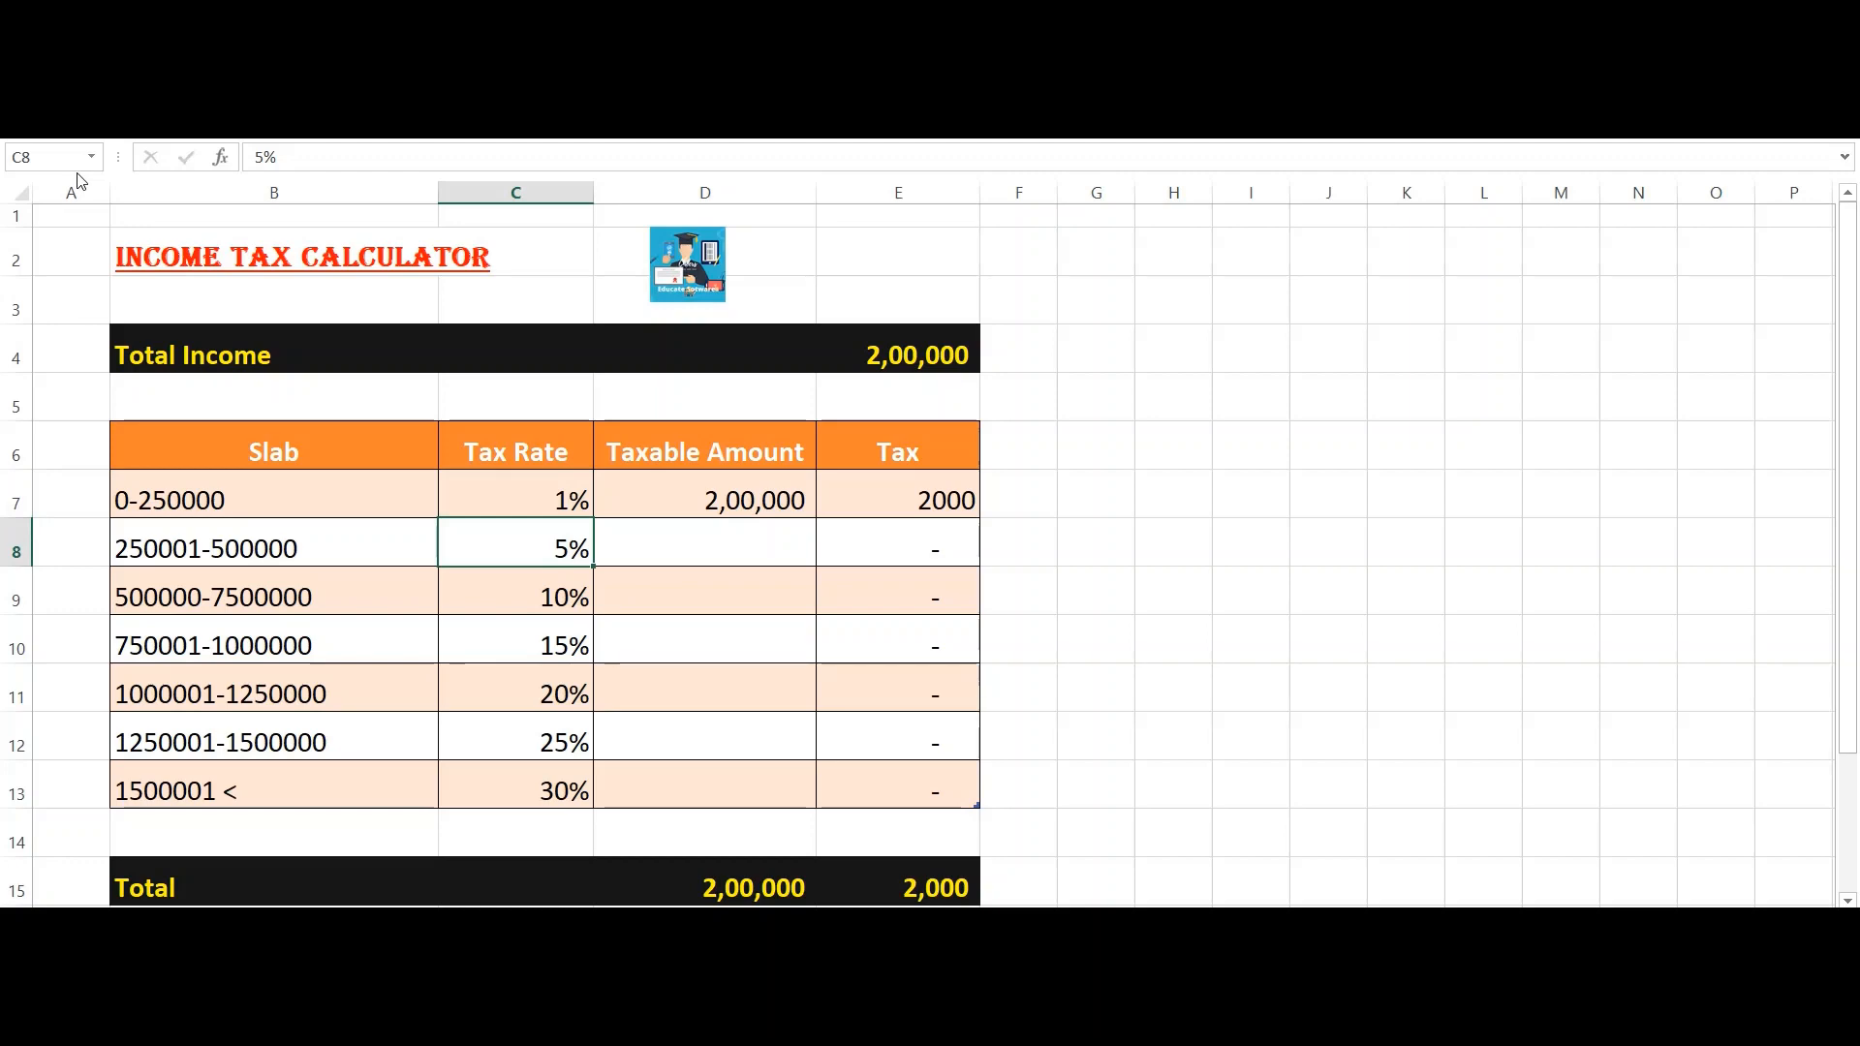
key(ctrl+z)
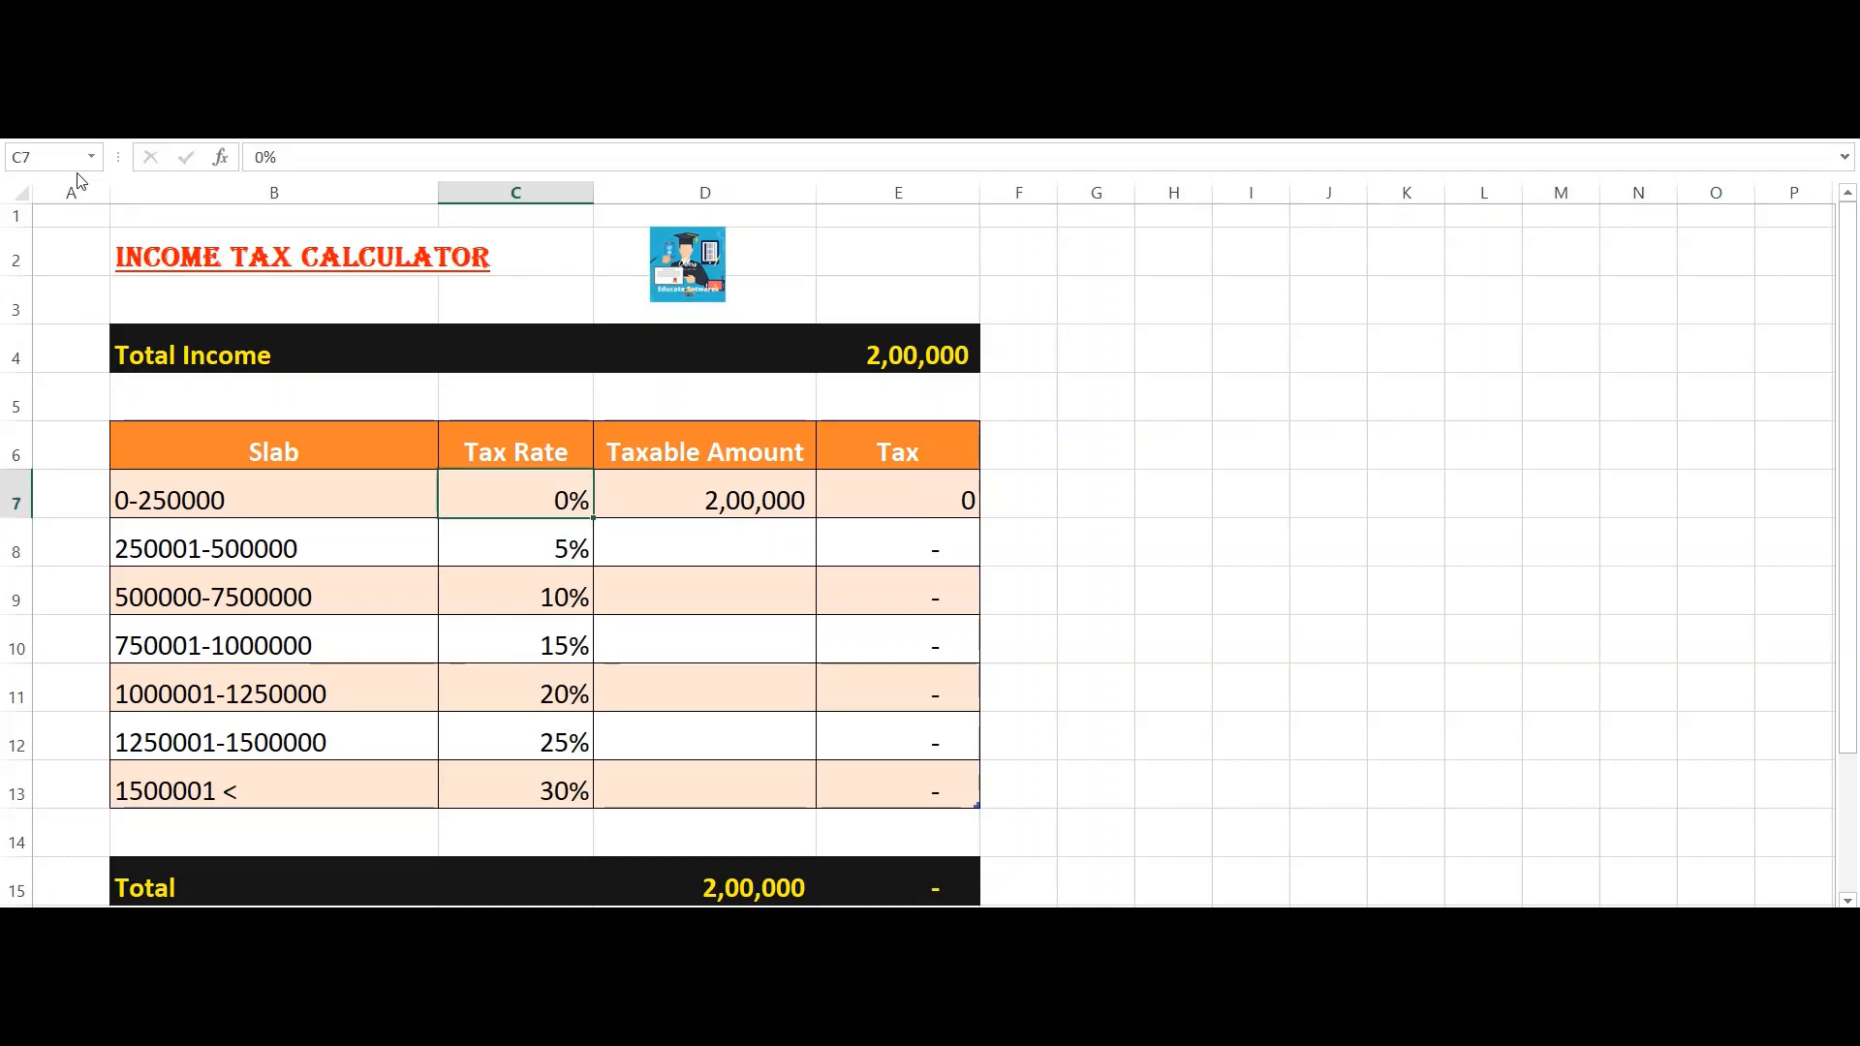
key(Down)
key(Right)
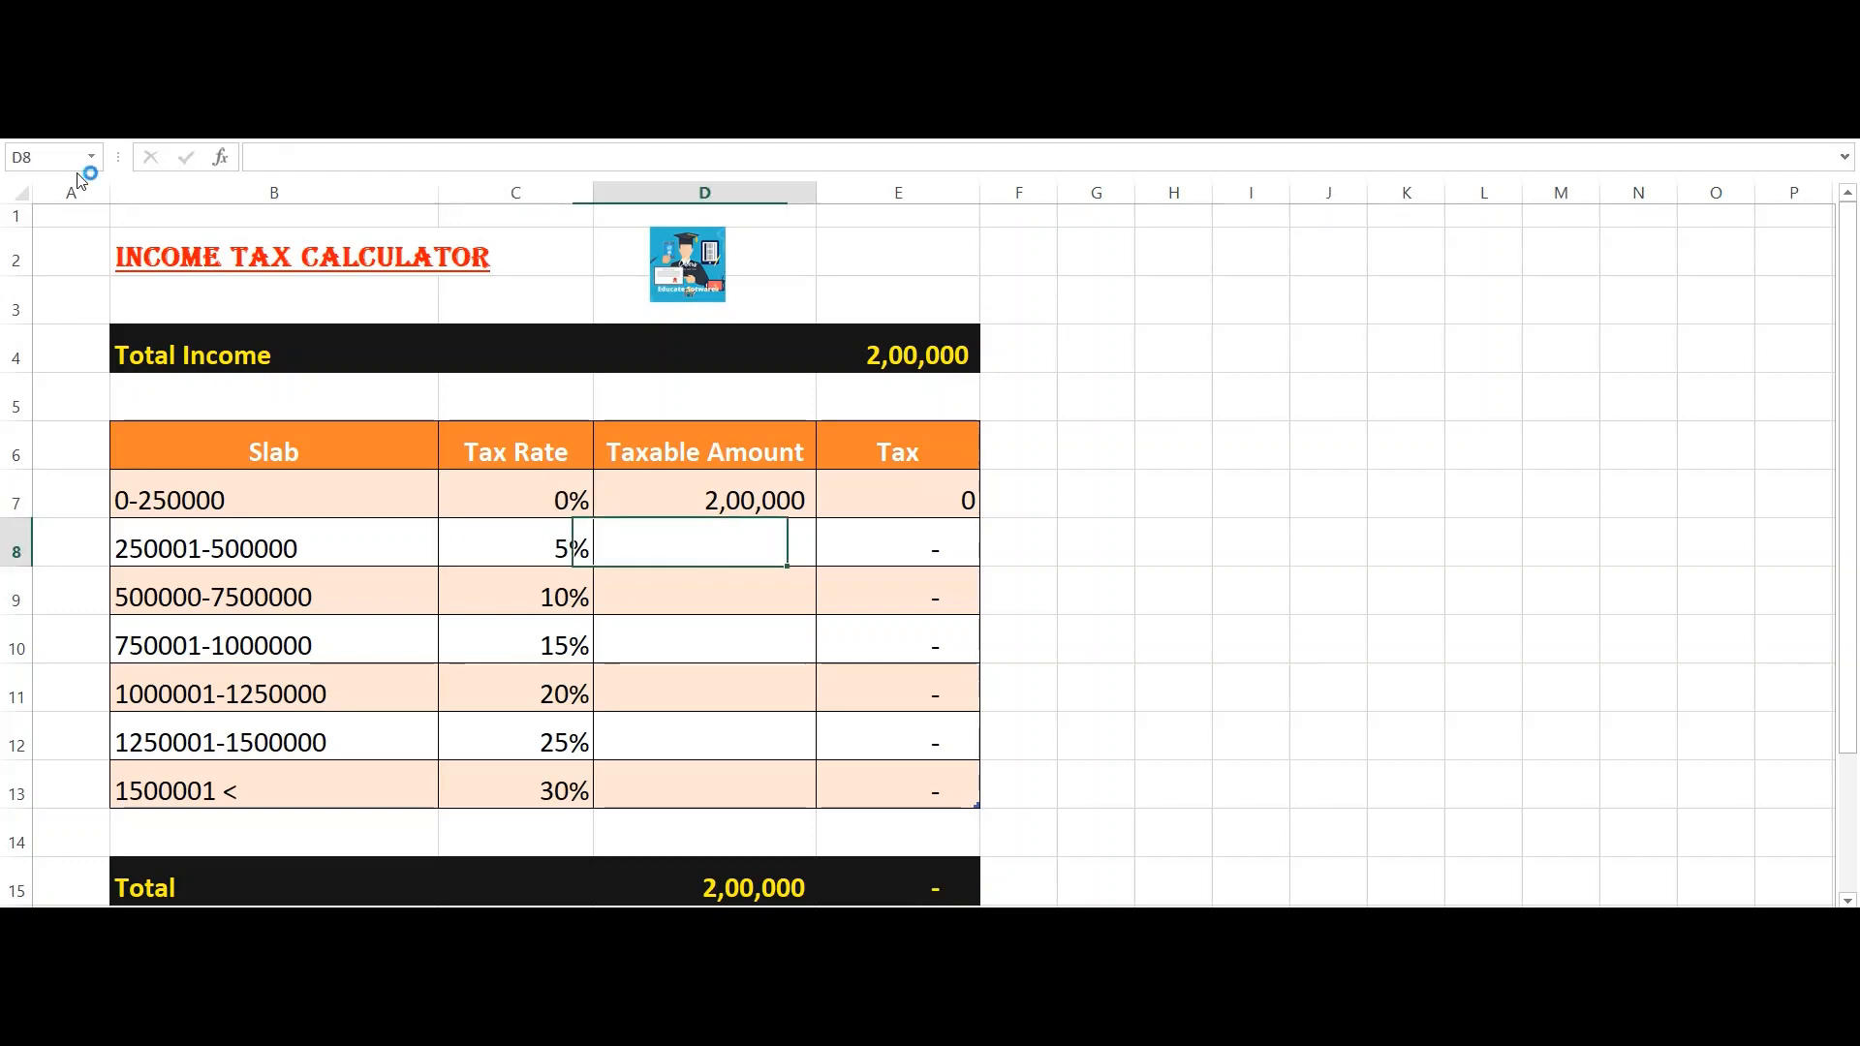
key(Up)
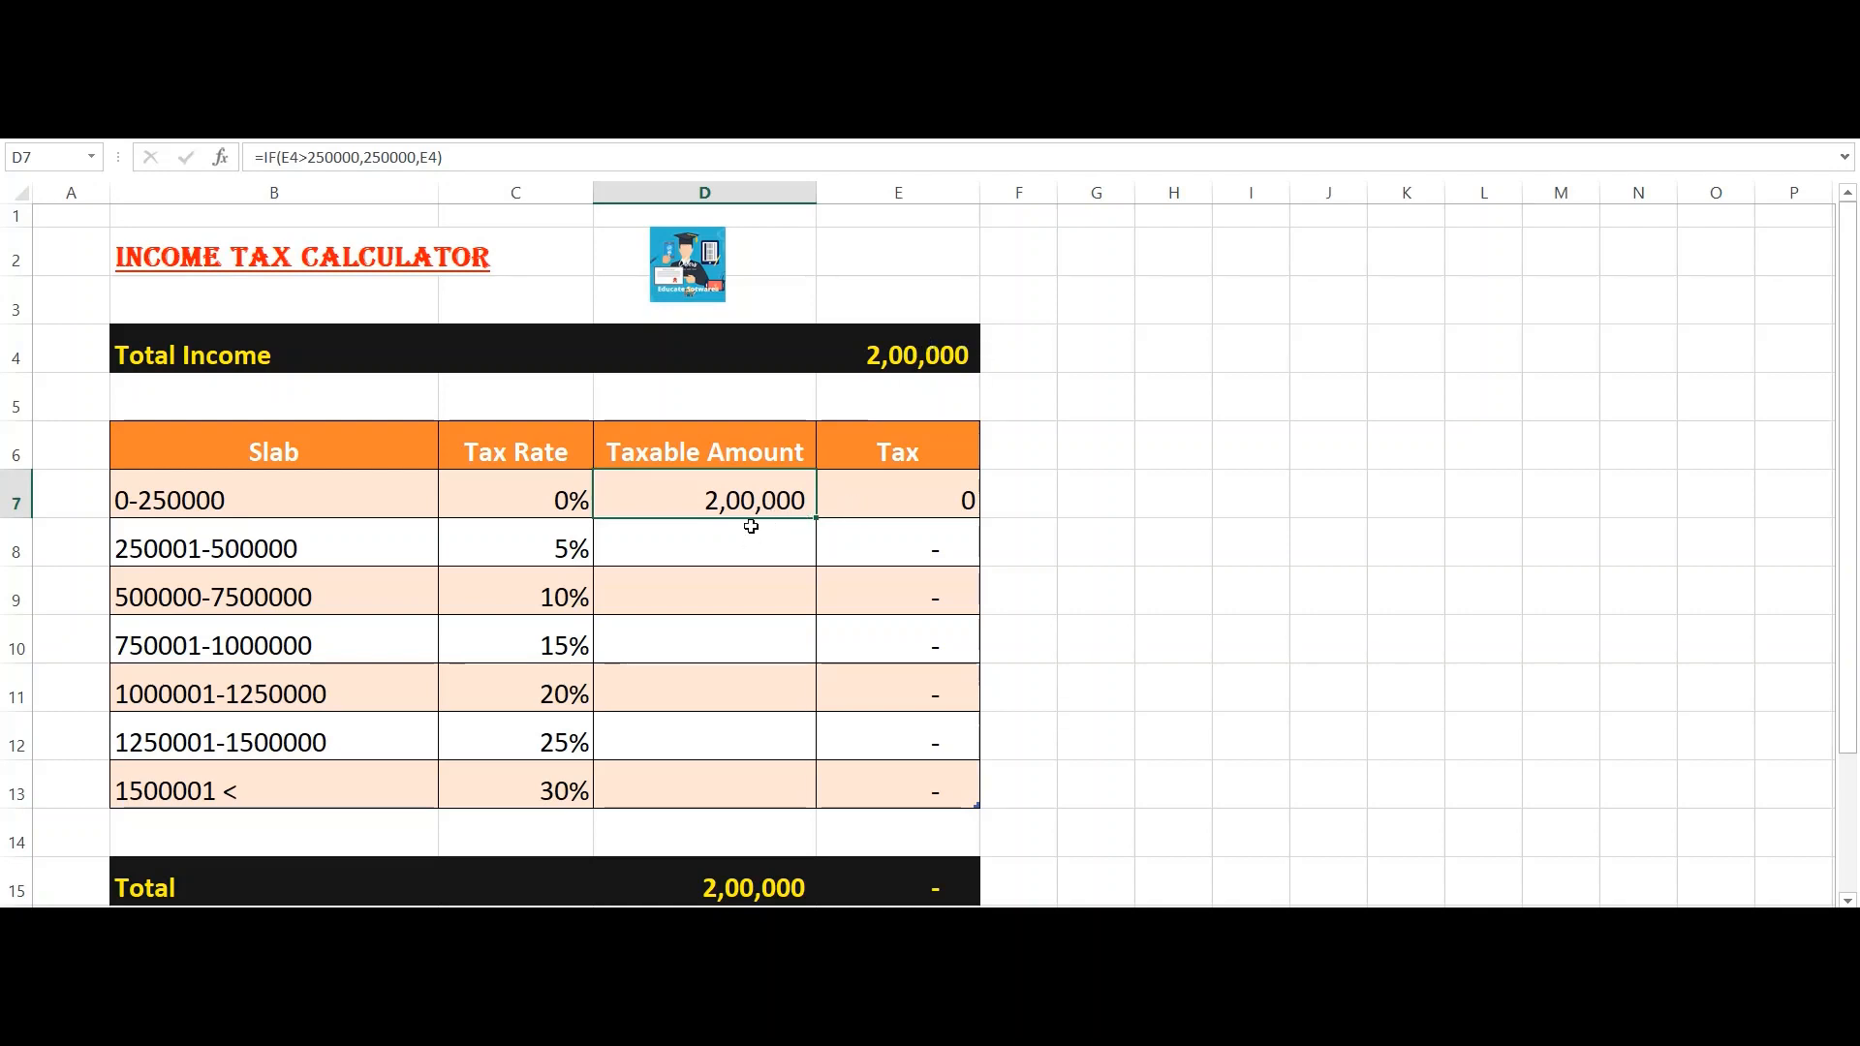
key(Down)
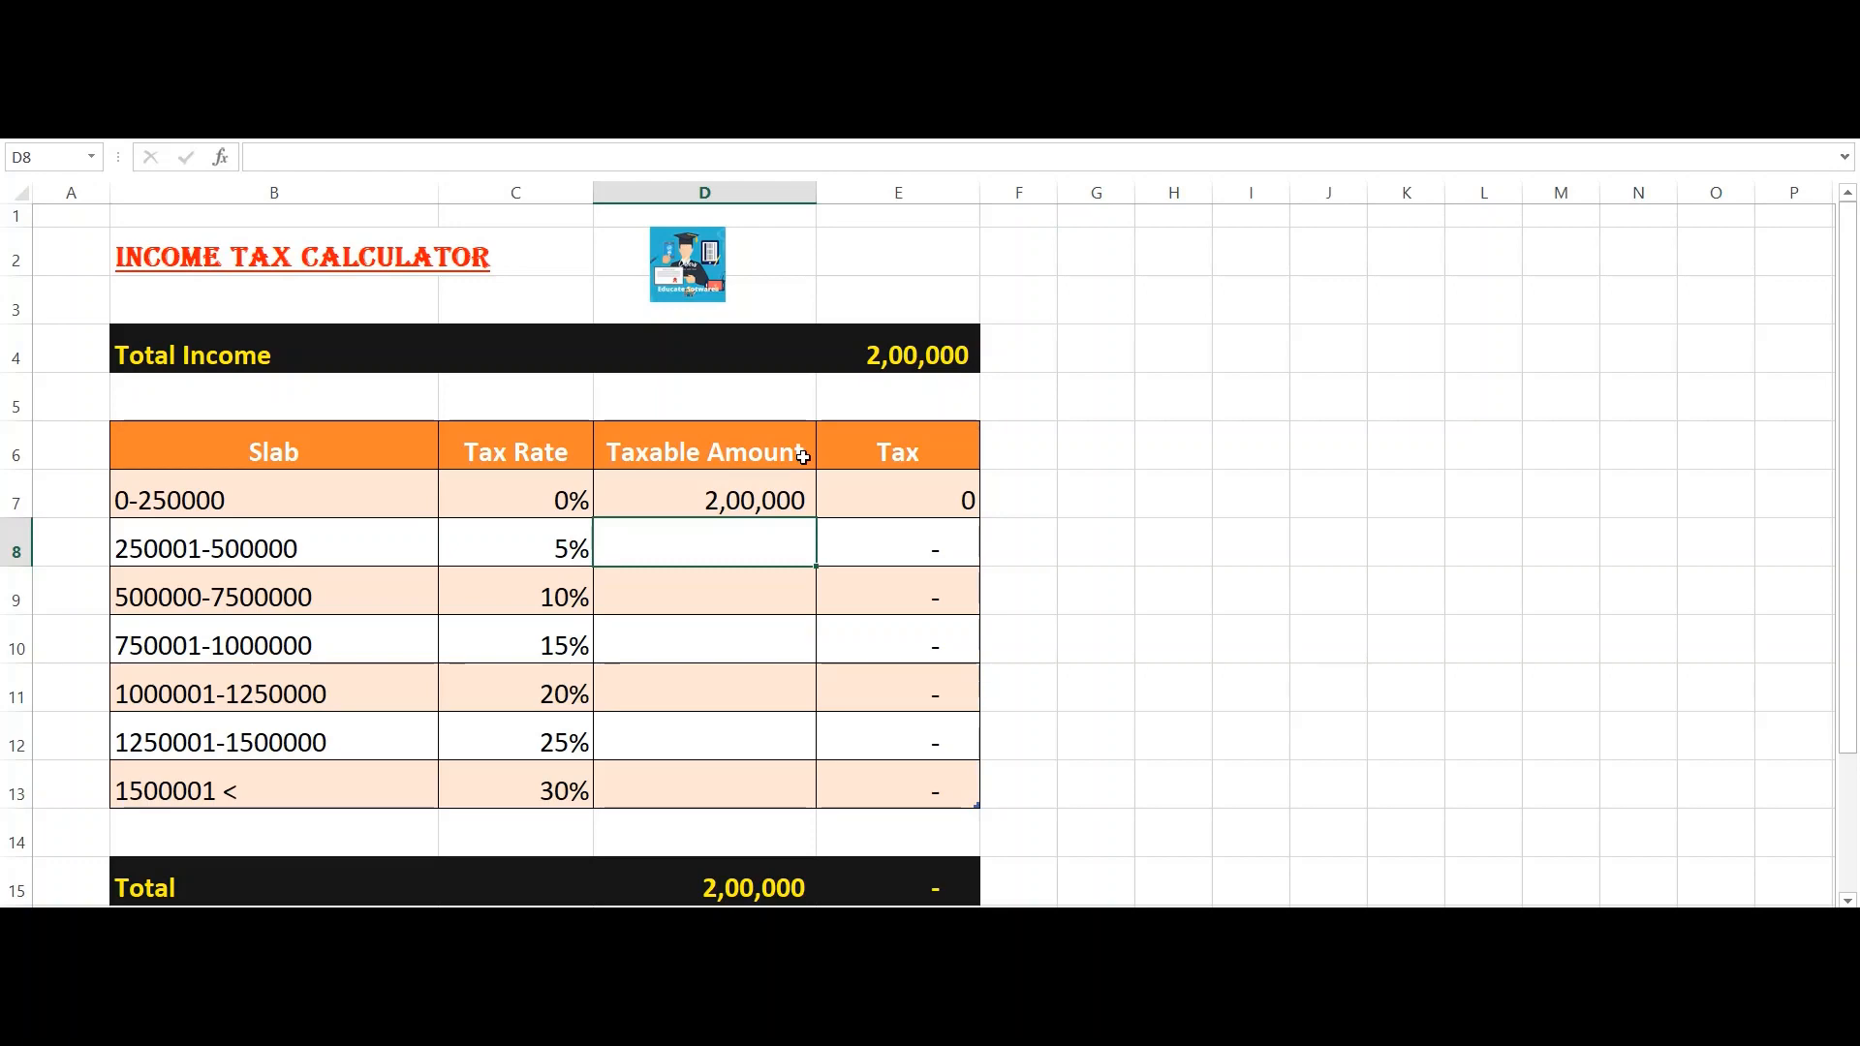
text(=if)
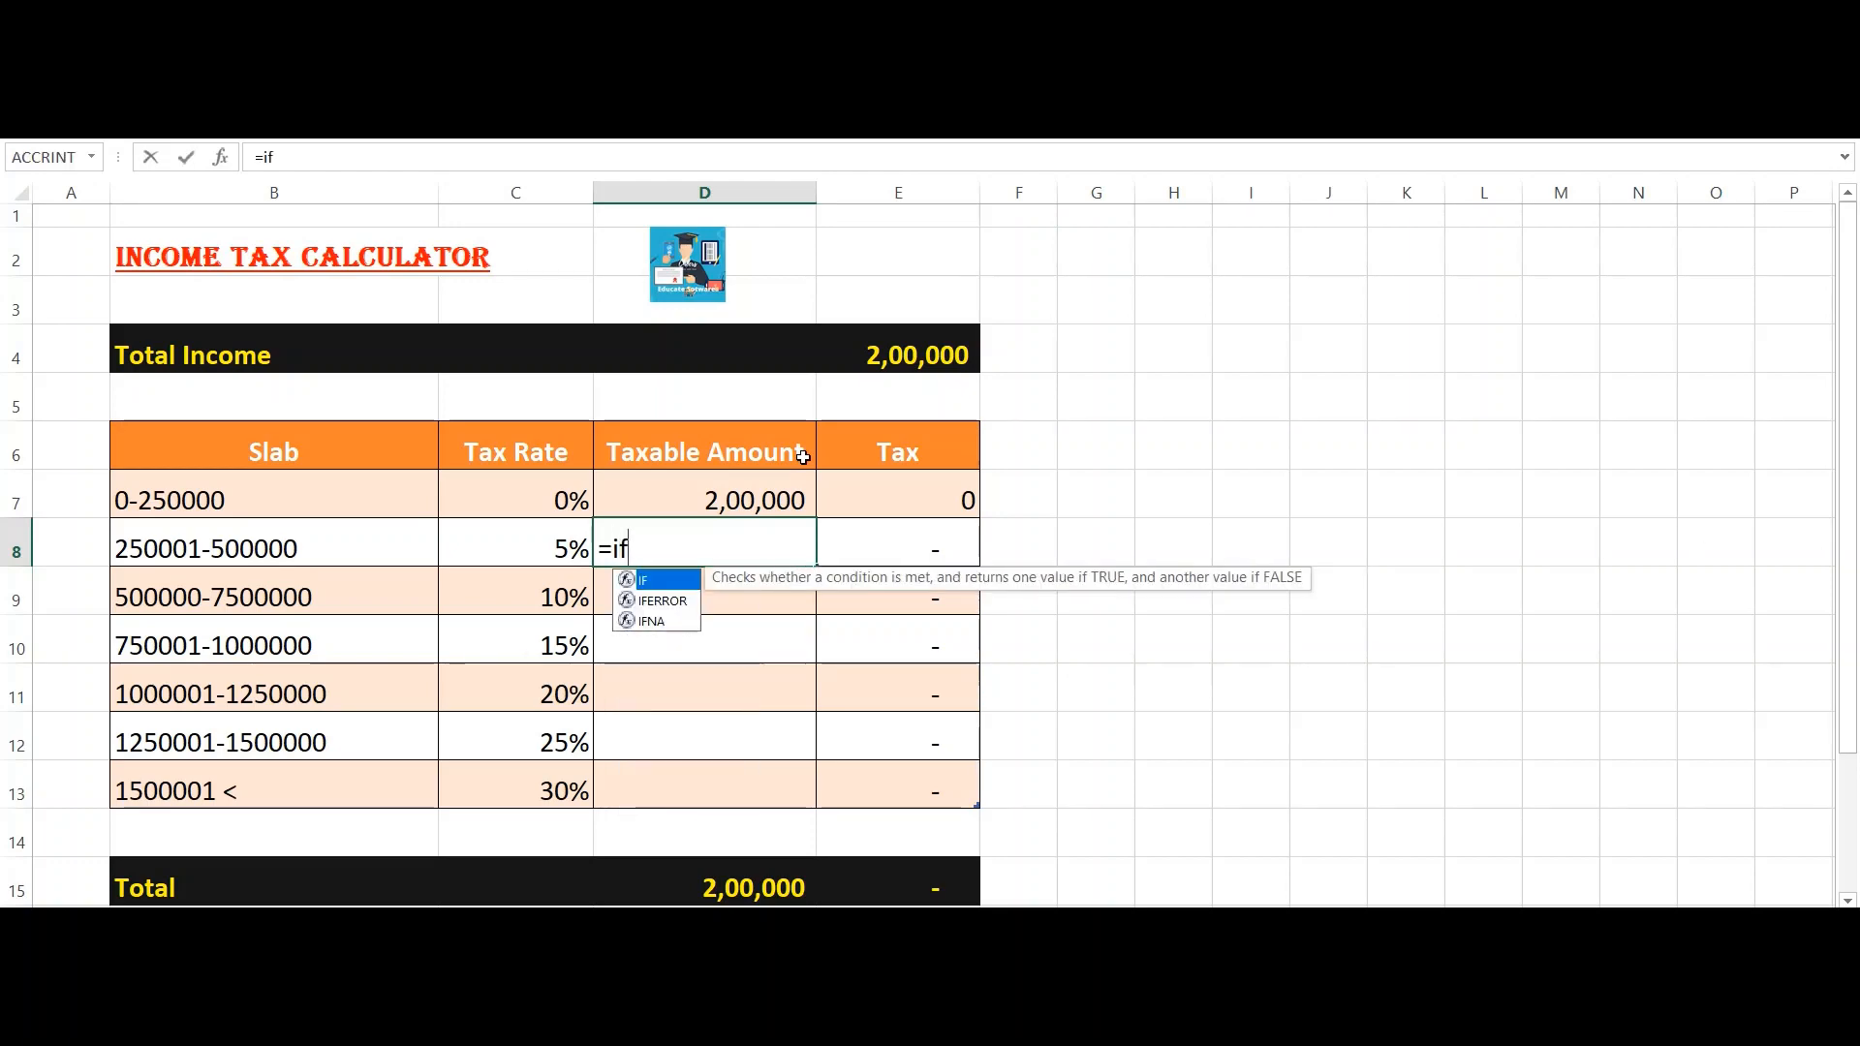
text(()
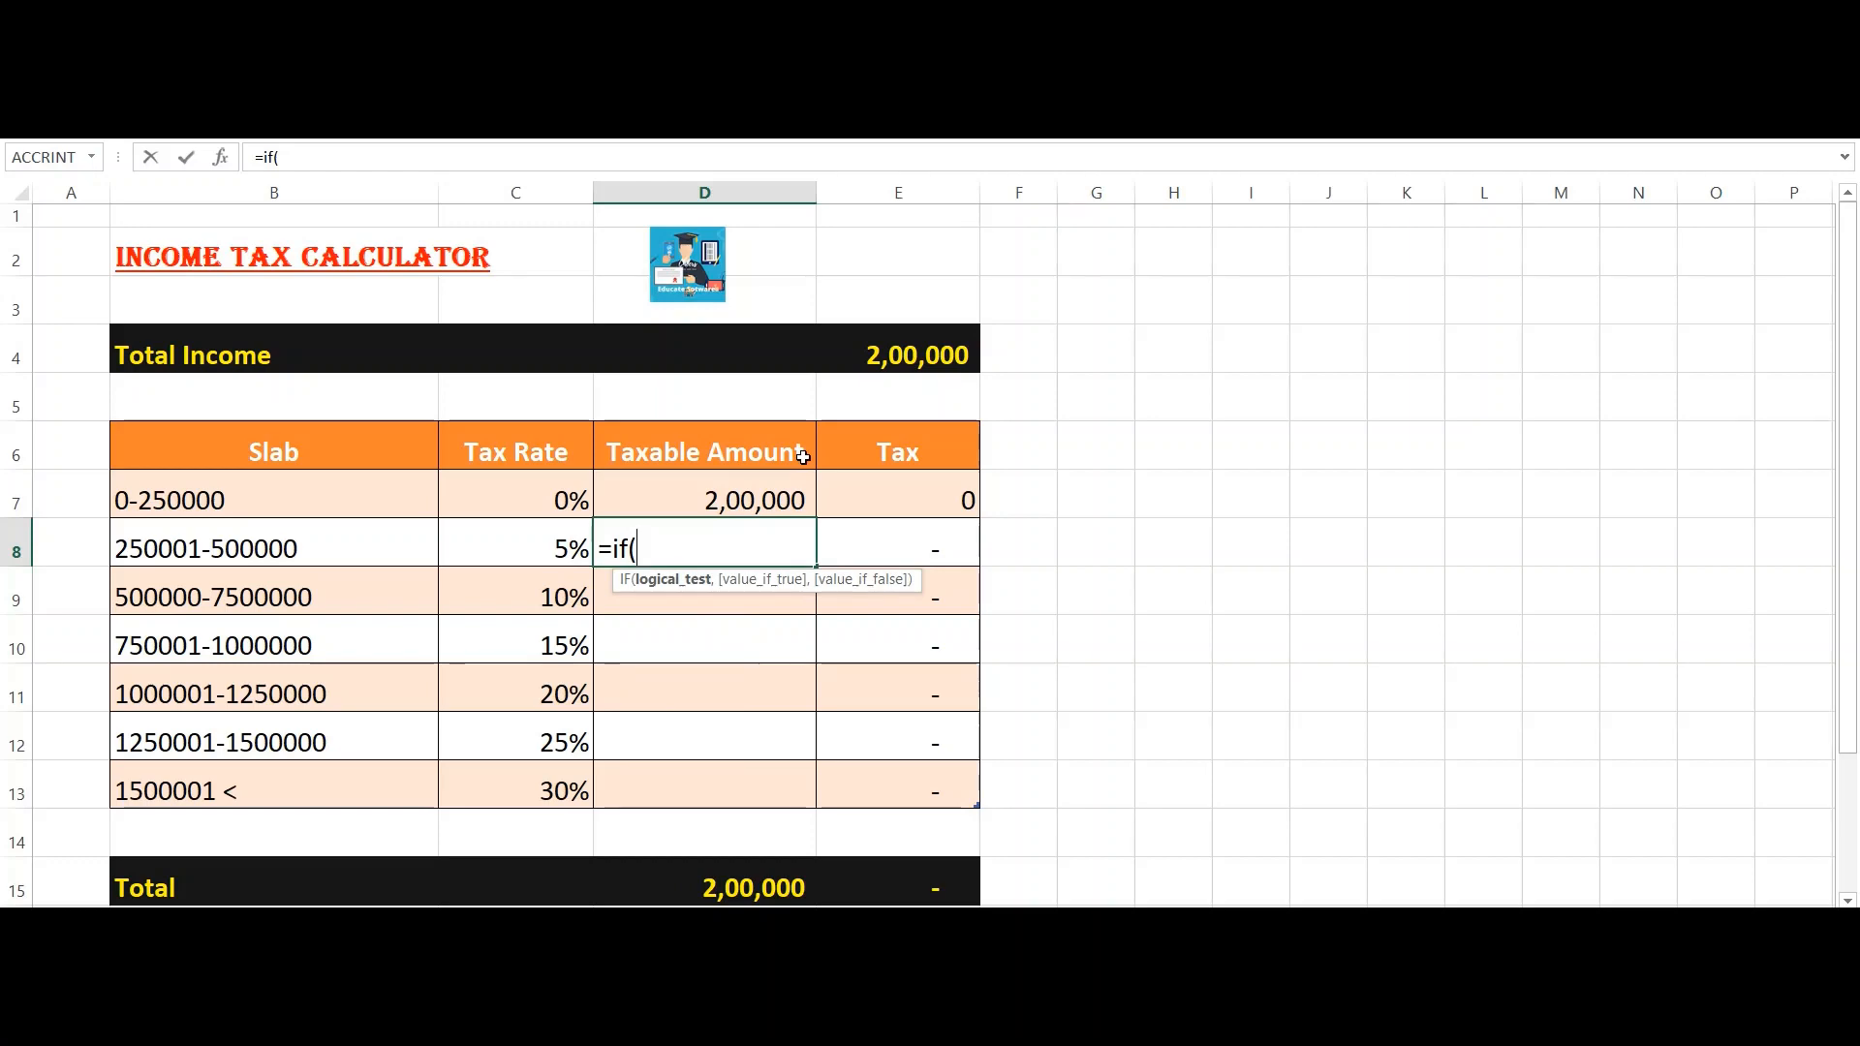
text(e)
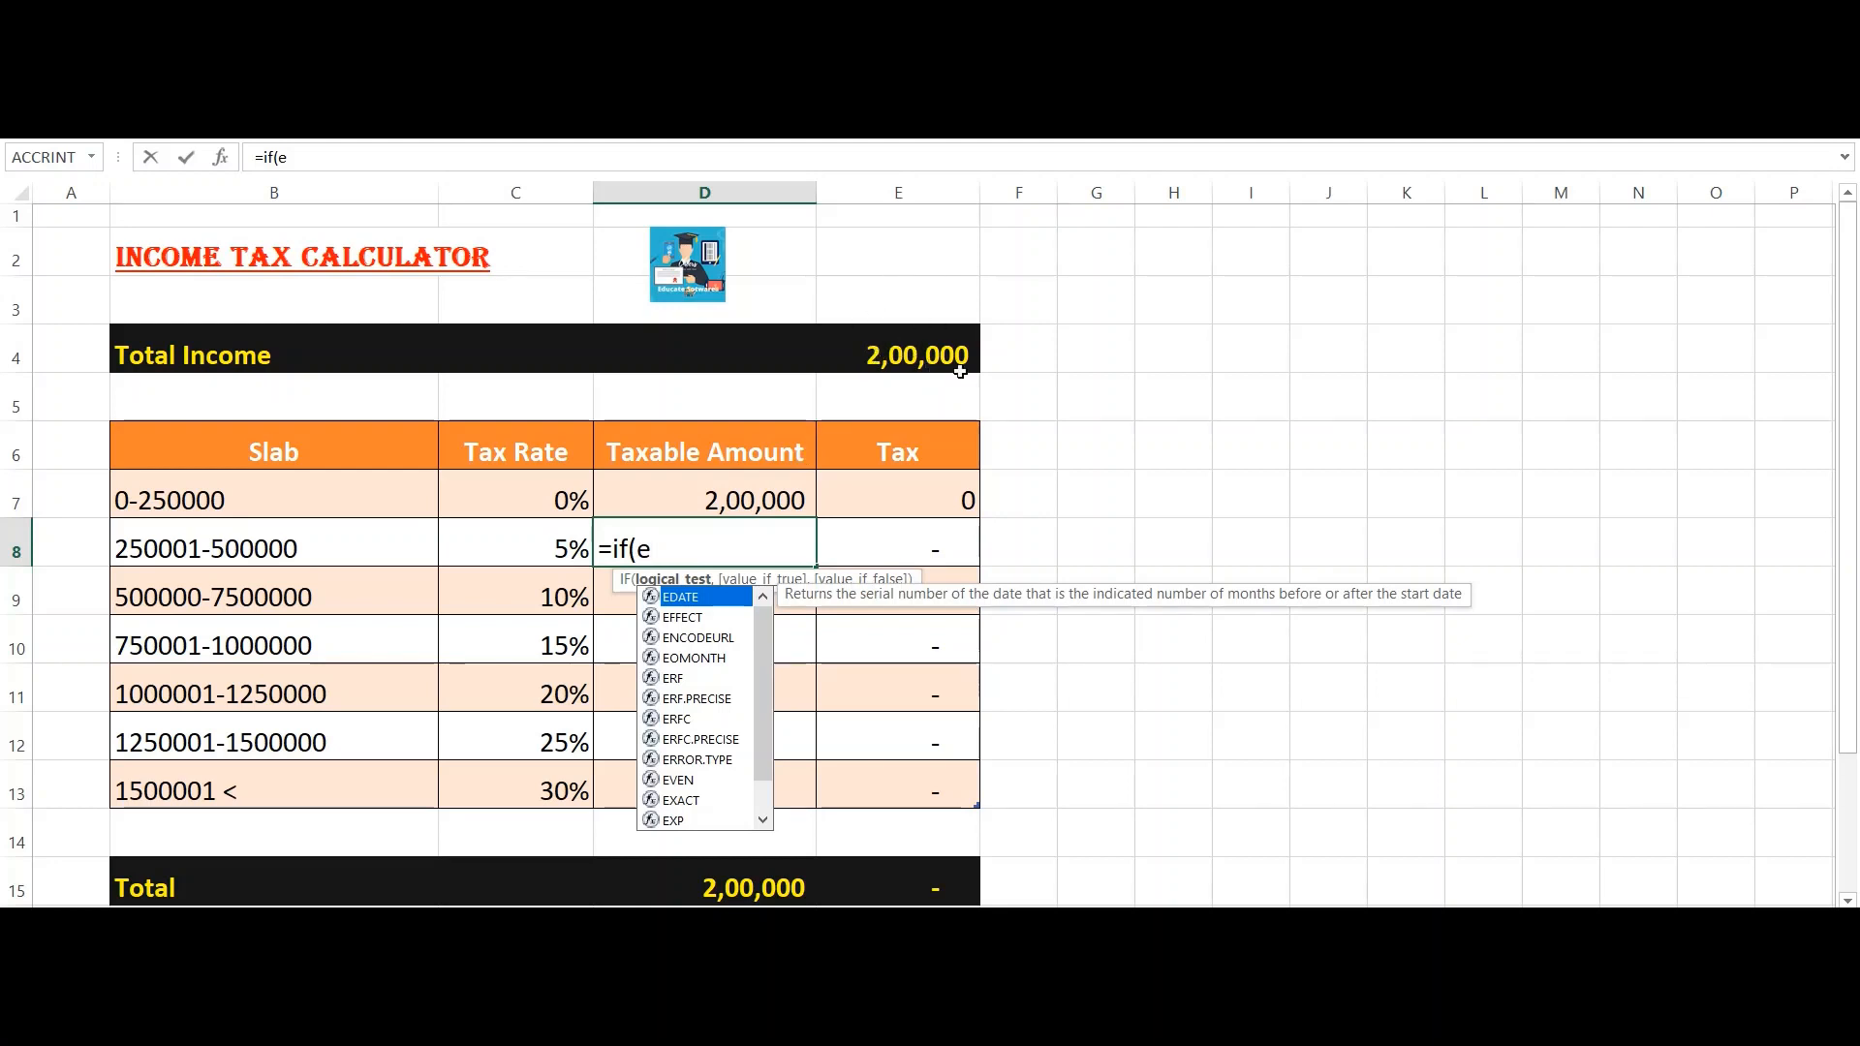
text(4)
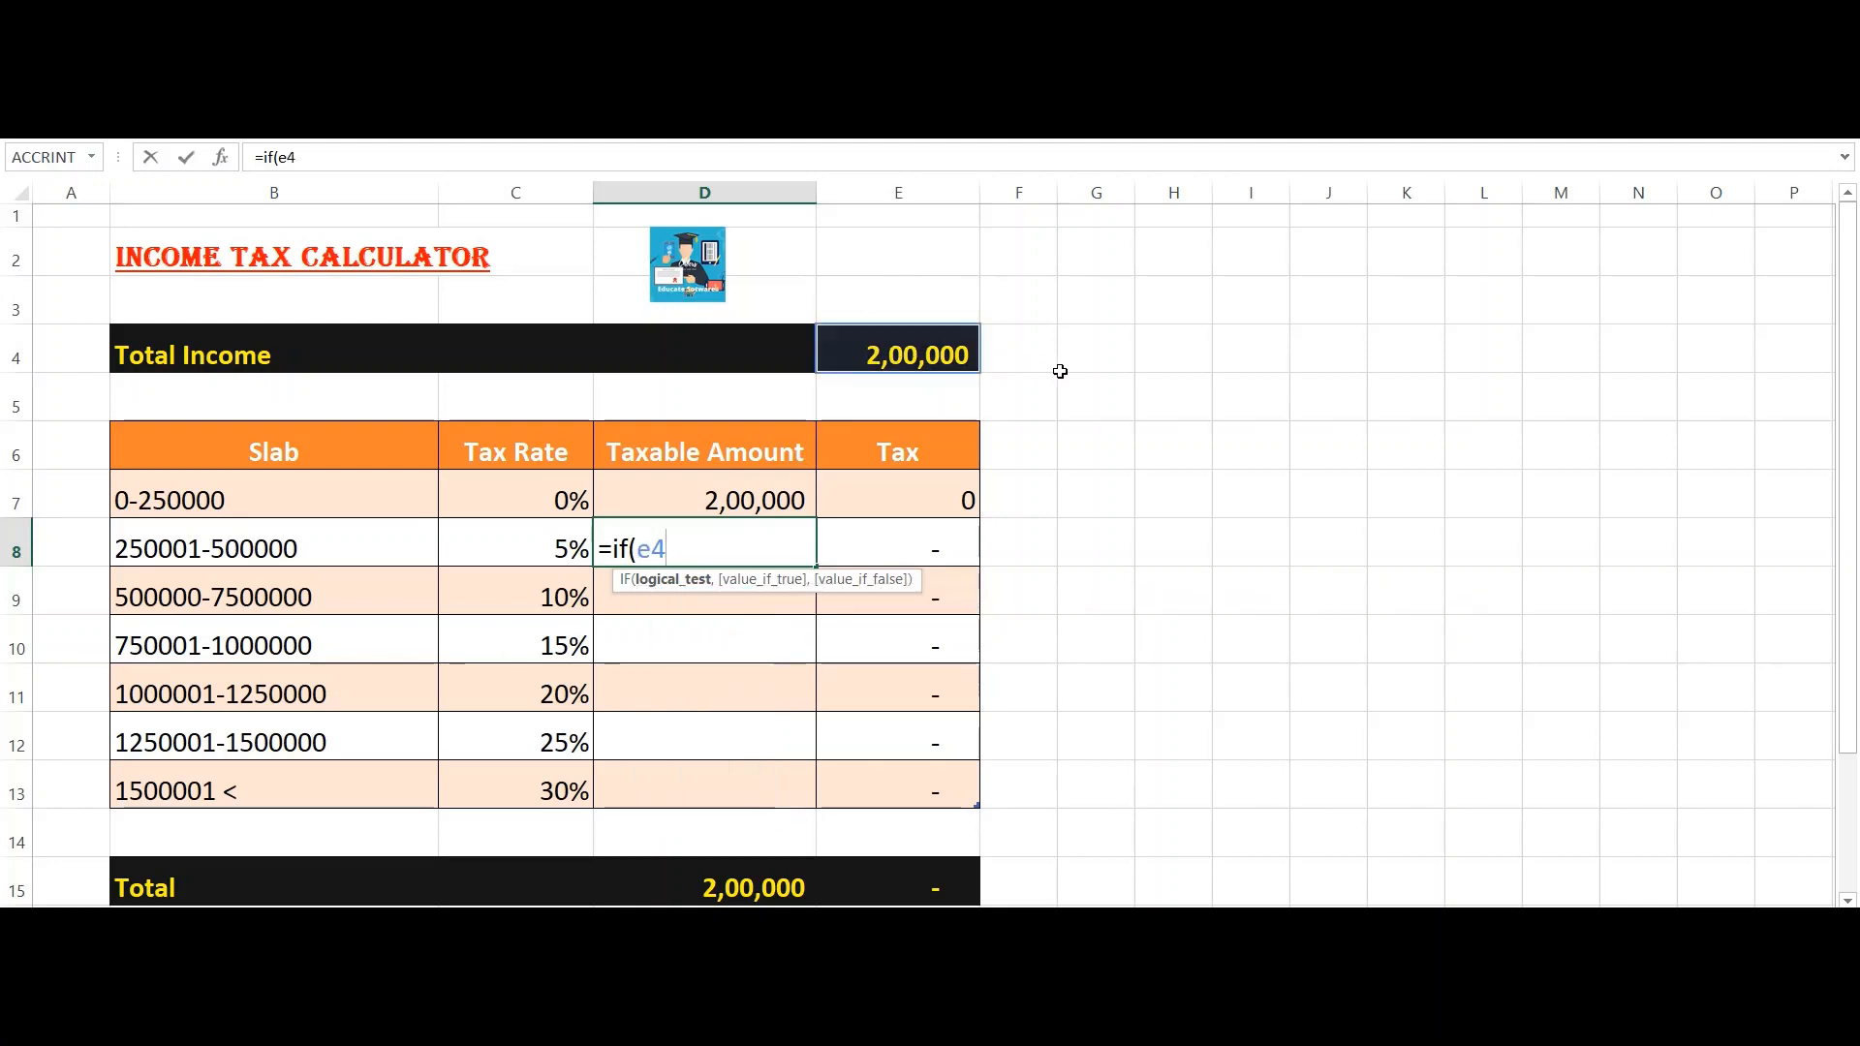
text(>500000,)
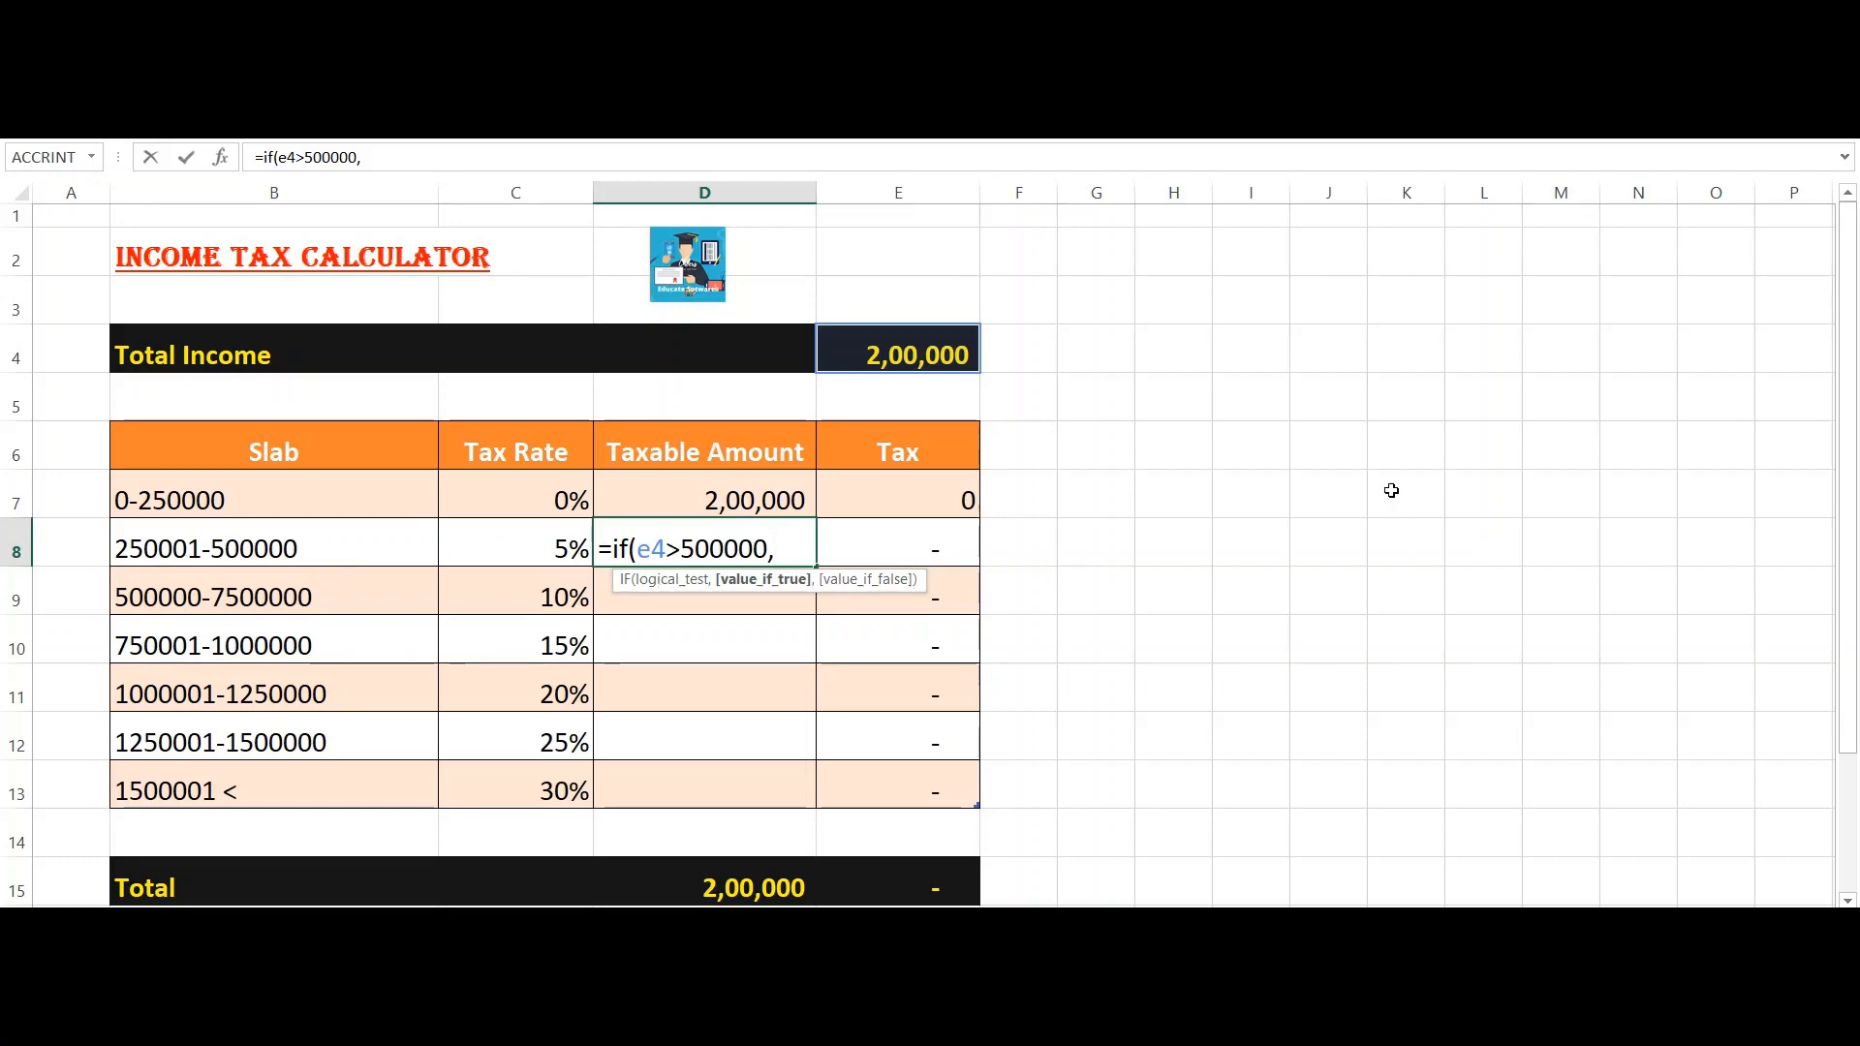
text(250000)
text(,)
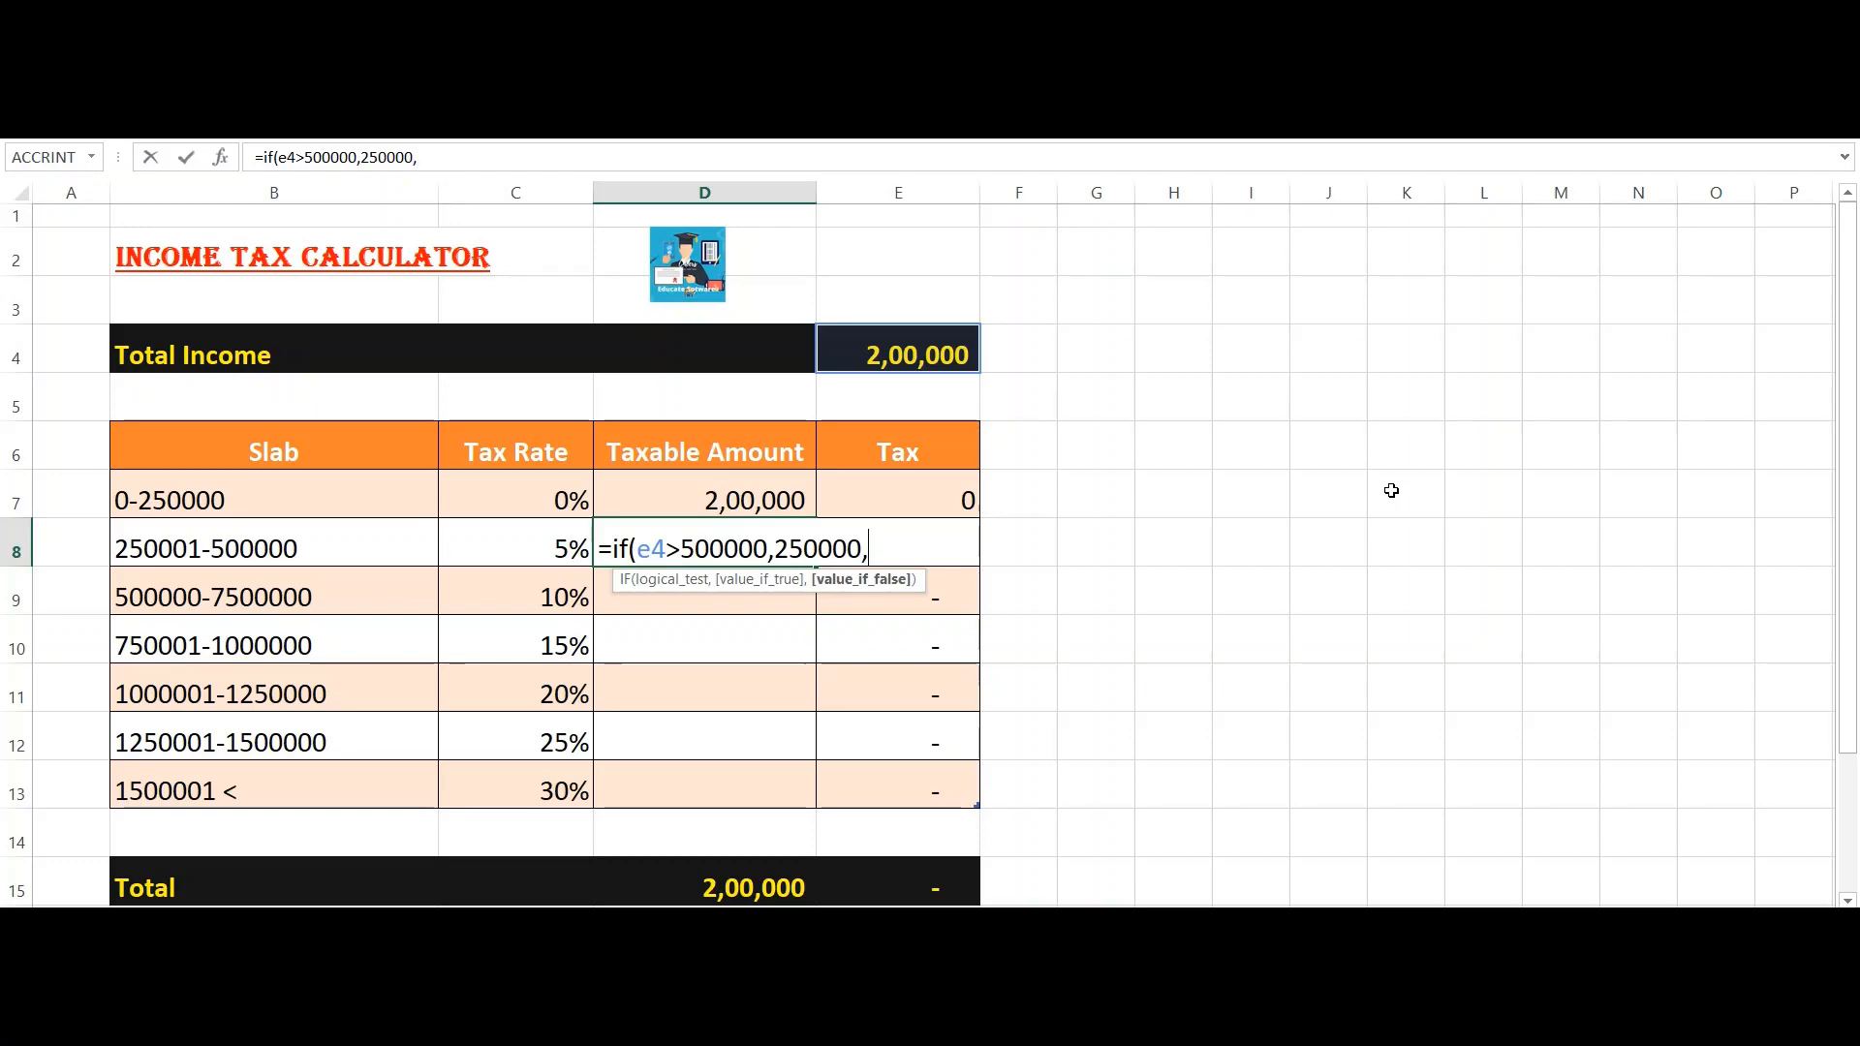
text((e4)
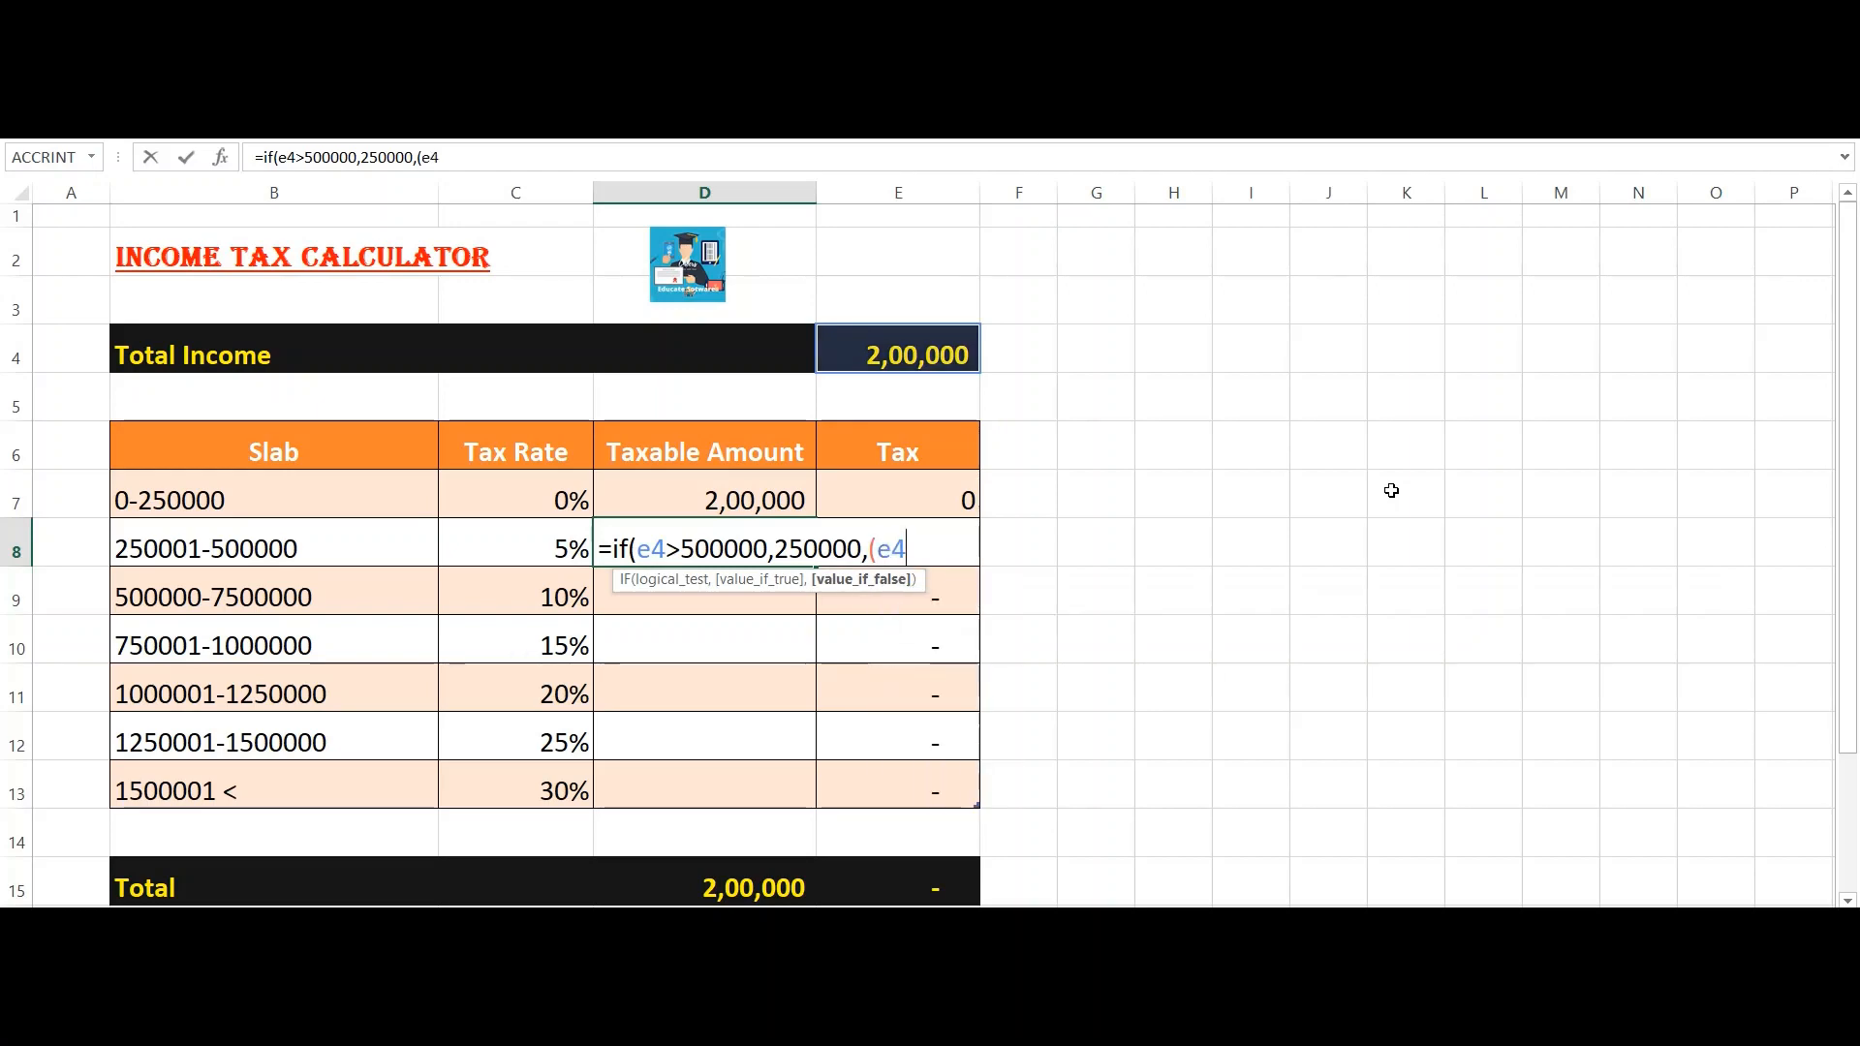
text(-)
key(Up)
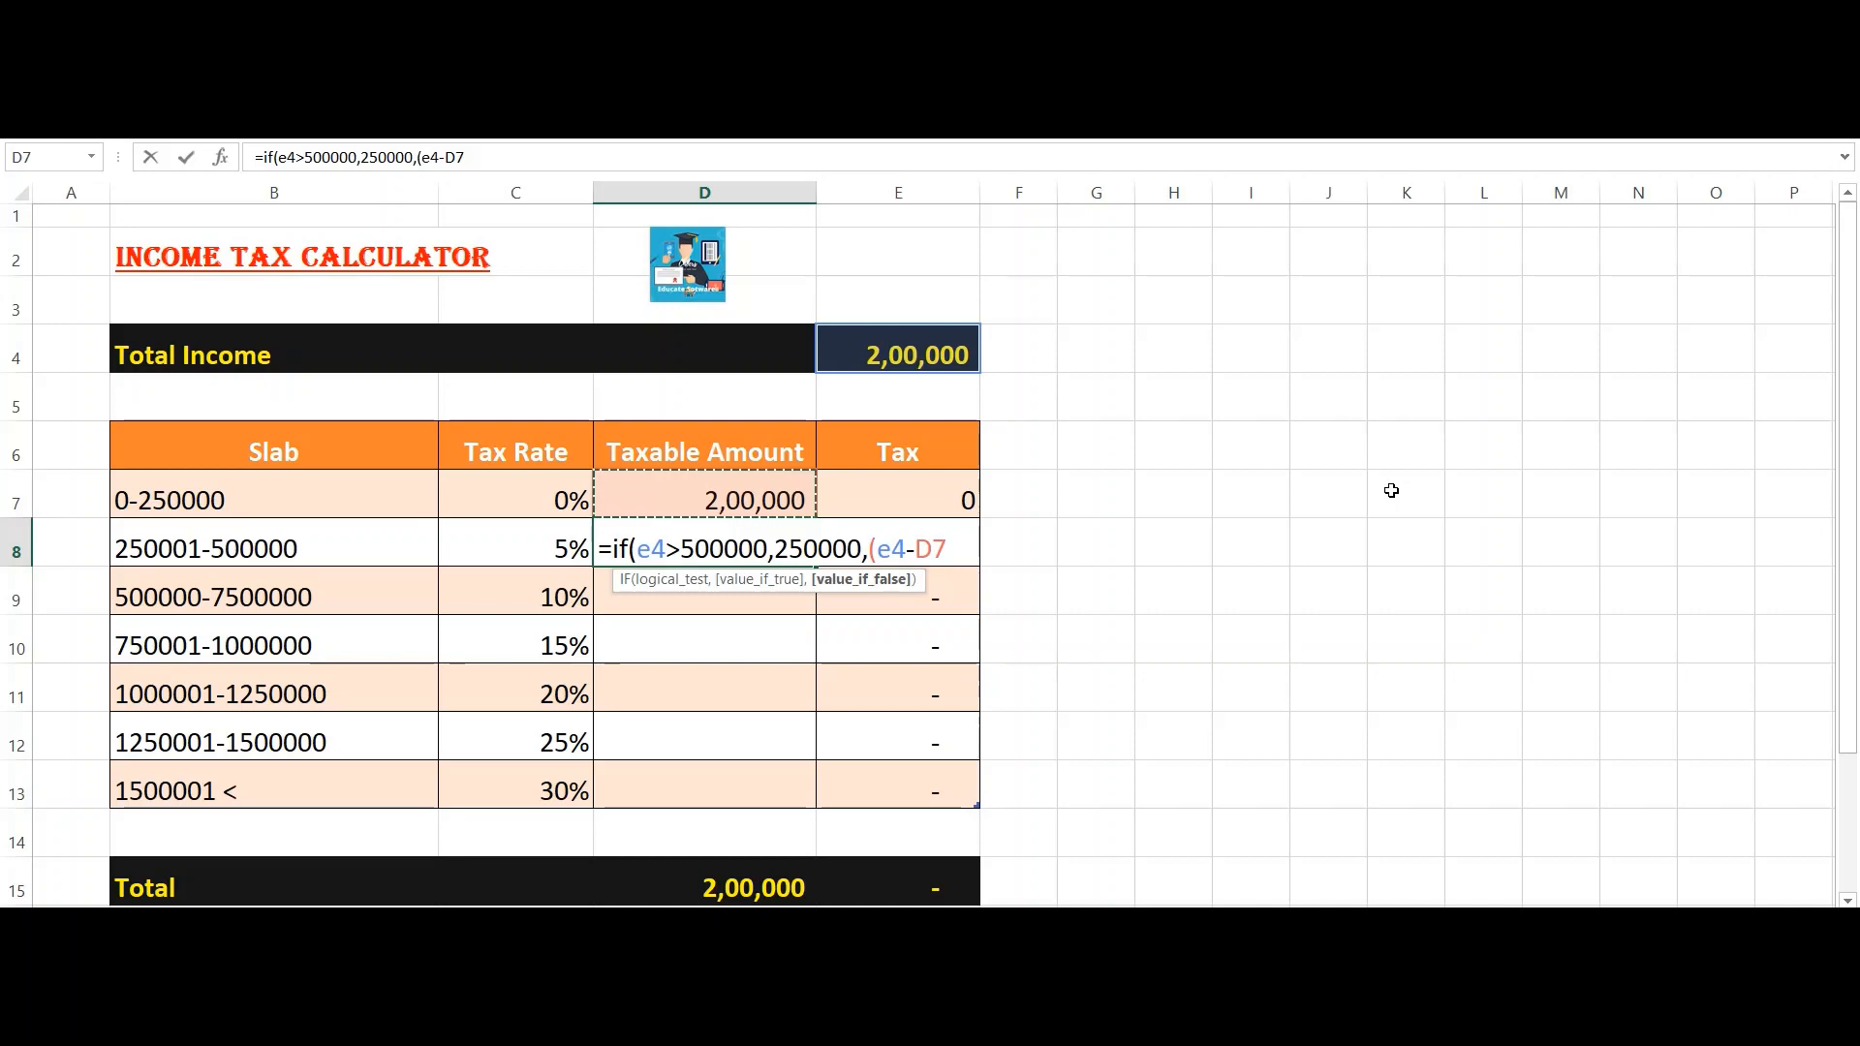
text()))
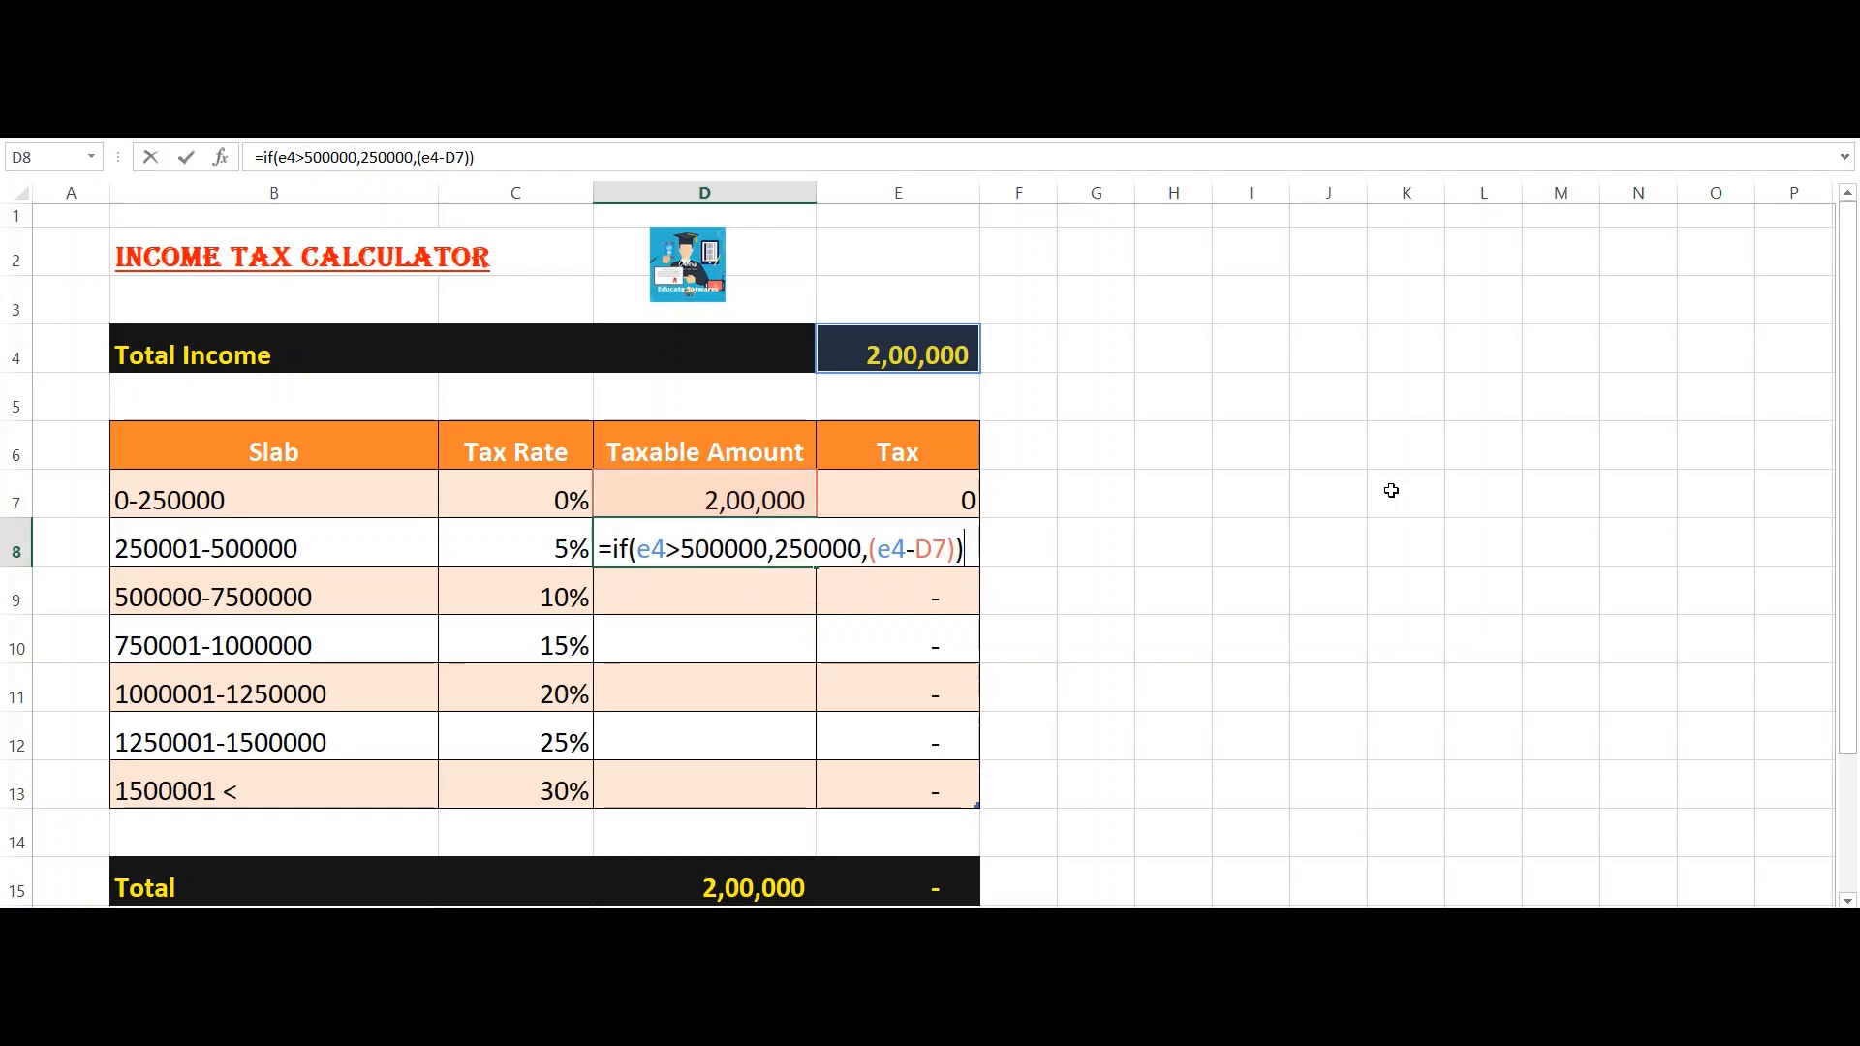
key(Return)
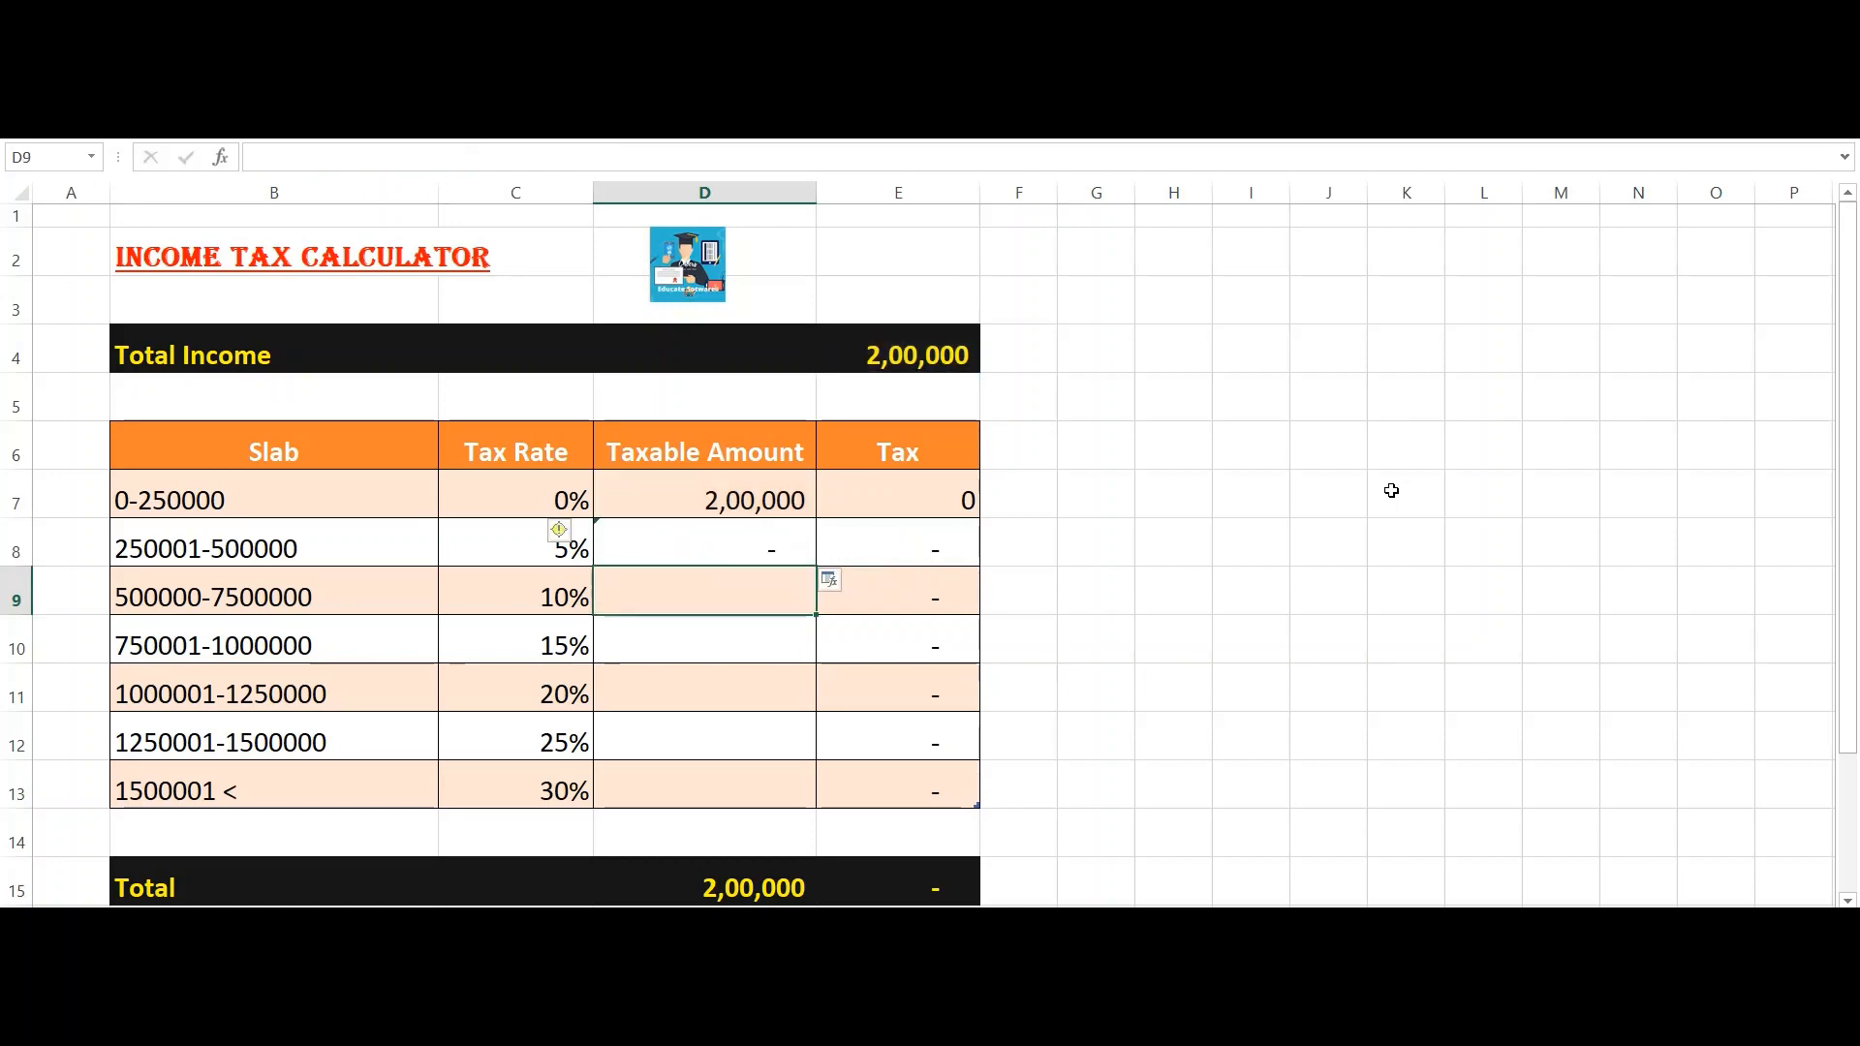
Step: Set the Total Income in E4 to 300000
key(Up)
key(Up)
key(Right)
key(Up)
key(Up)
key(Up)
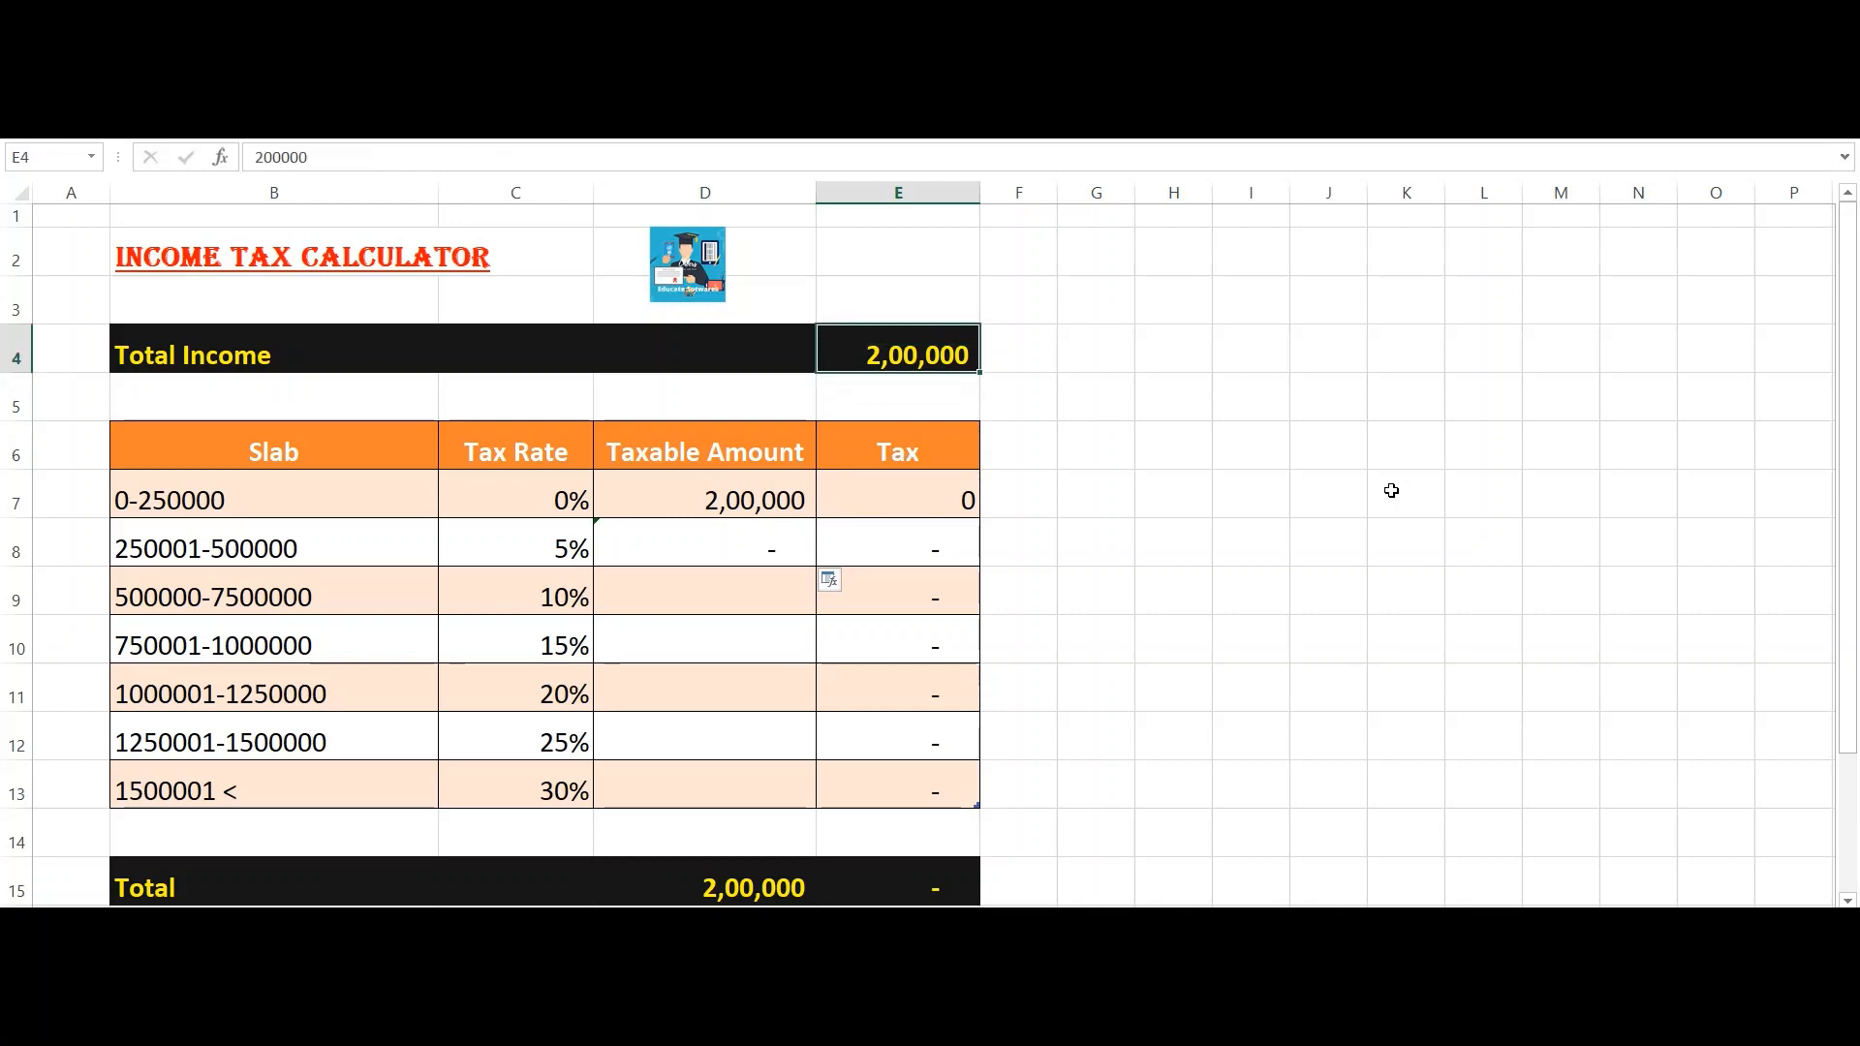
text(300000)
key(Return)
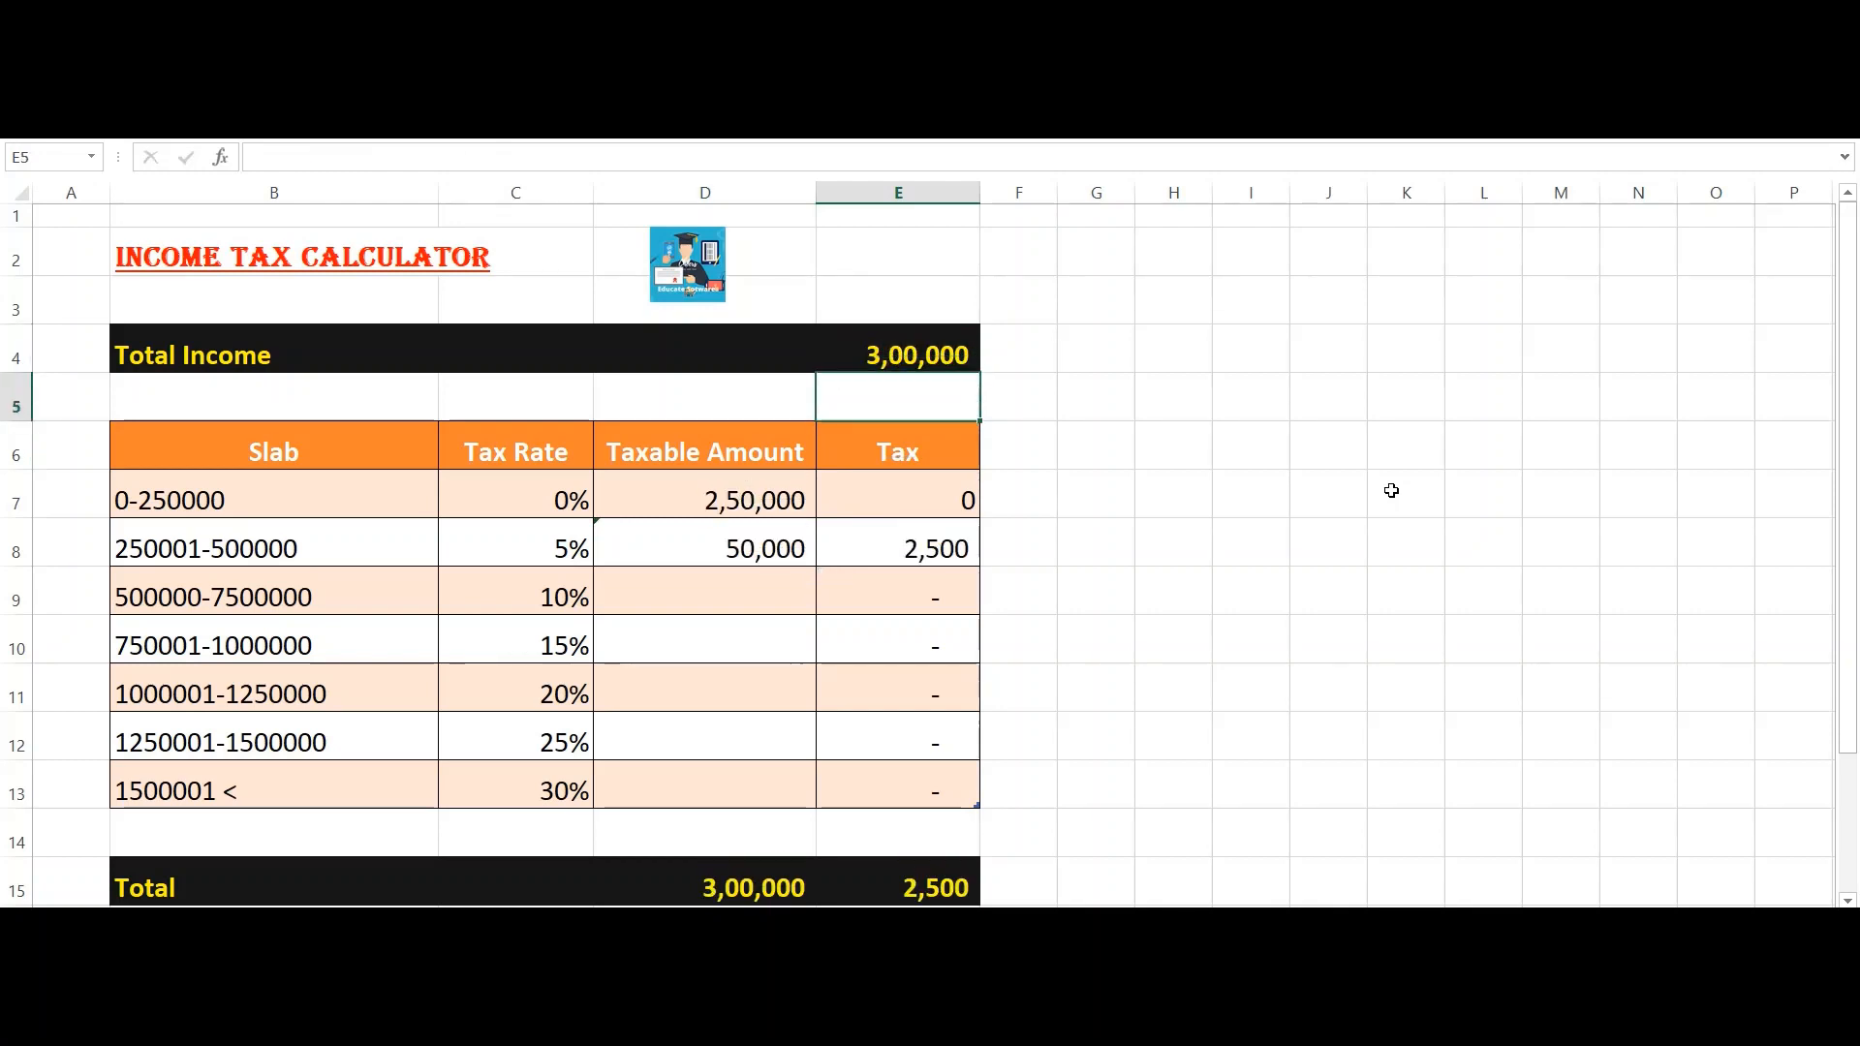
Step: Compare the taxable amounts of the first two slabs in D7 and D8
key(Down)
key(Down)
key(Left)
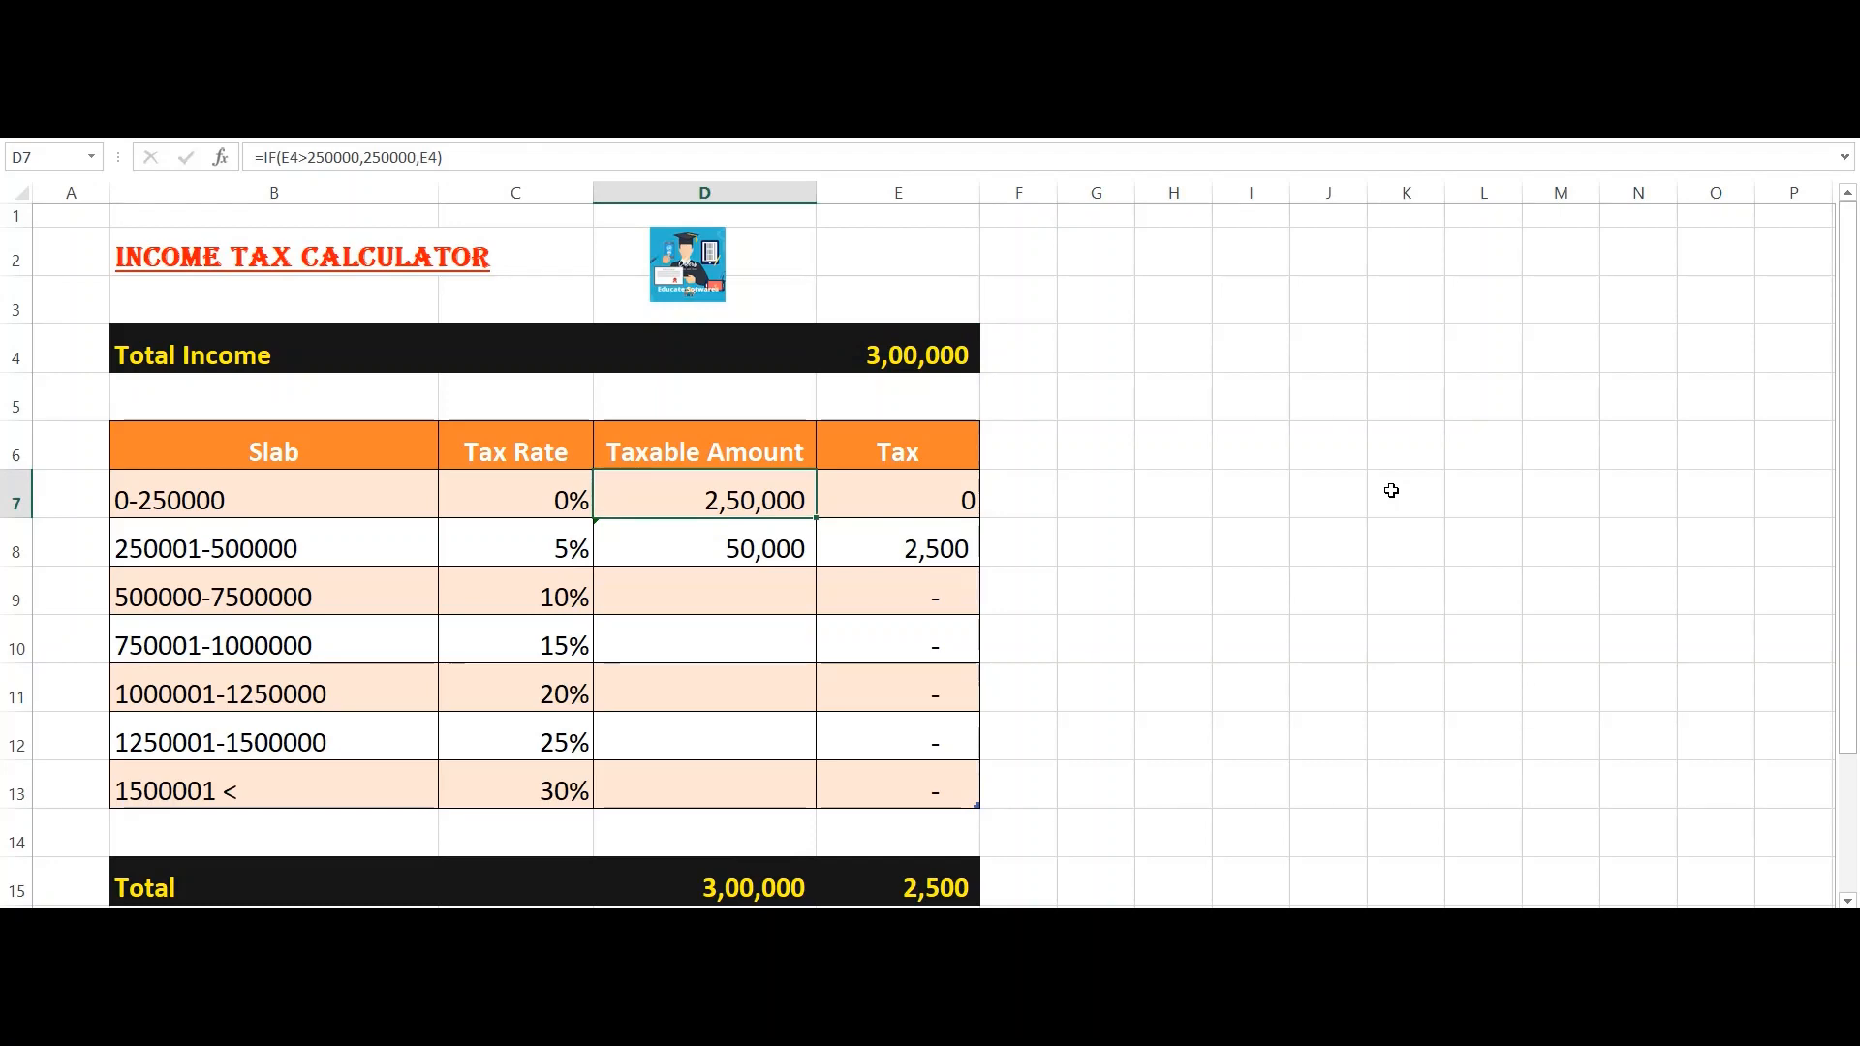
key(Down)
key(Up)
key(Right)
key(Left)
key(Down)
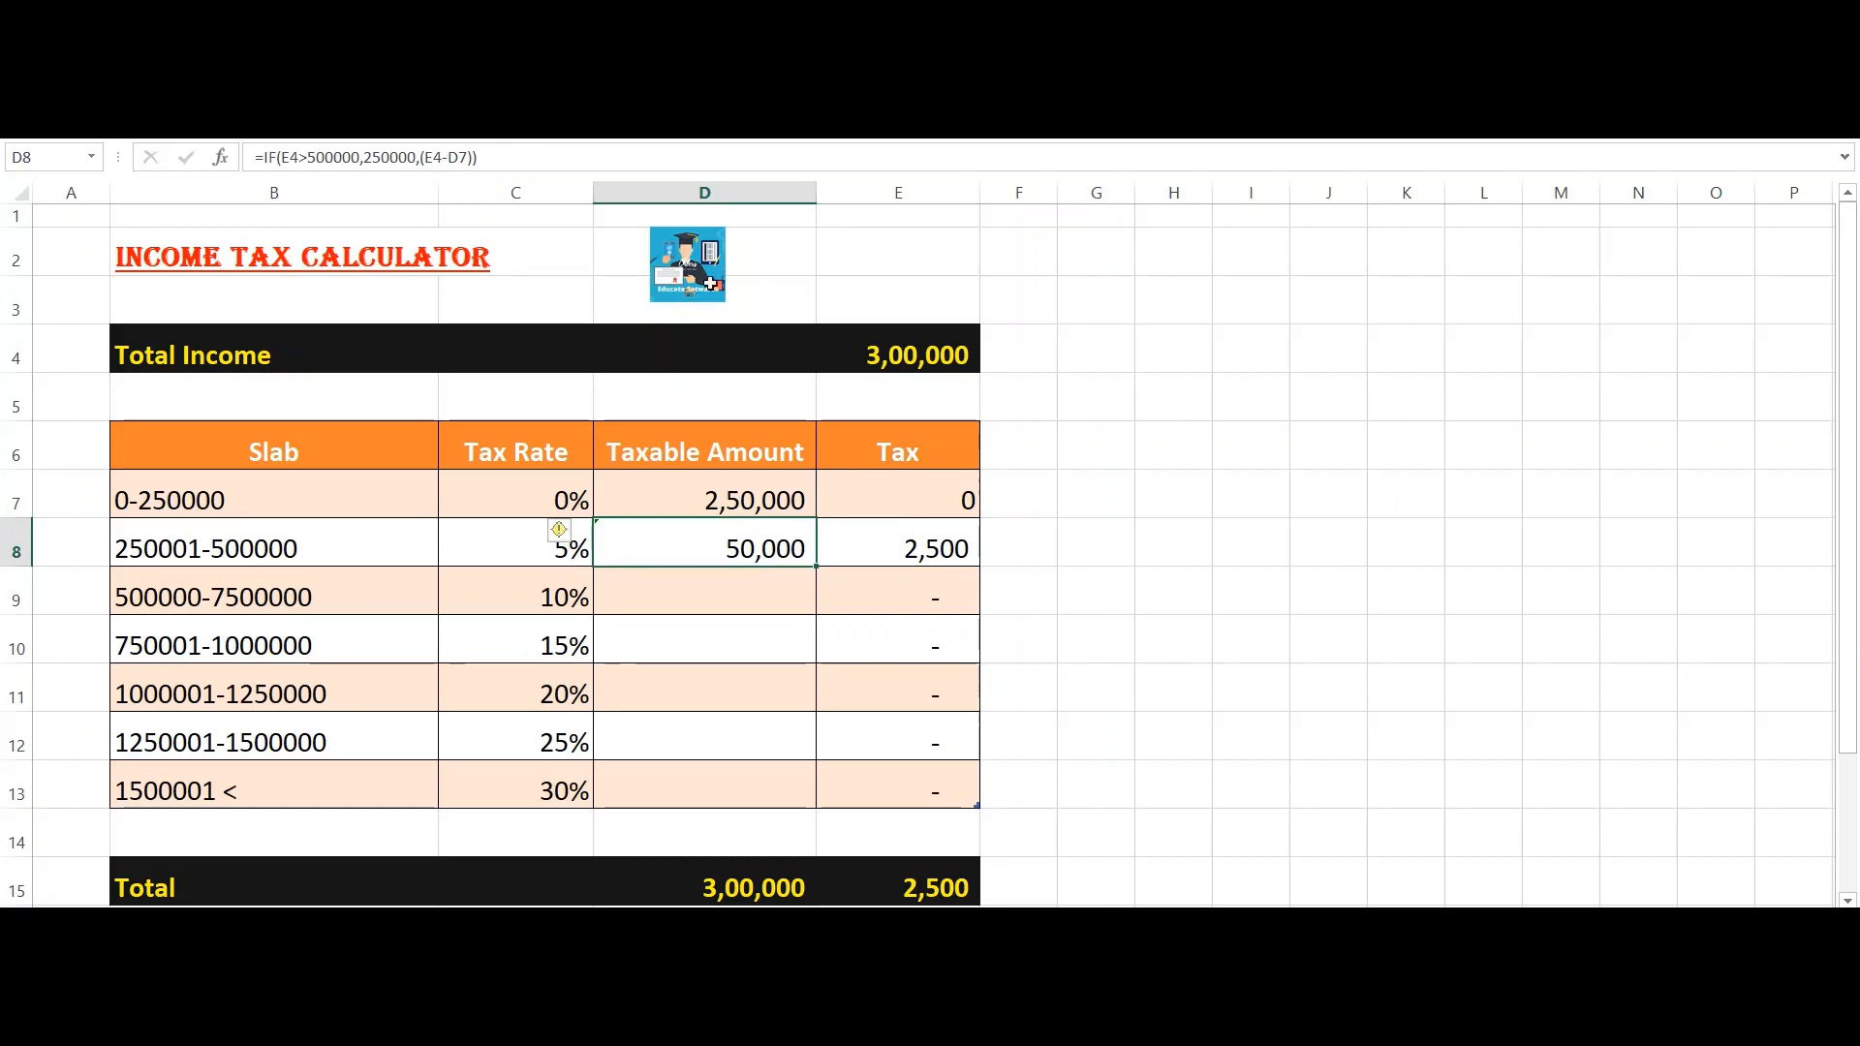
Step: Examine the true and false arguments of the IF formula in D8, leaving the formula as it is
click(446, 155)
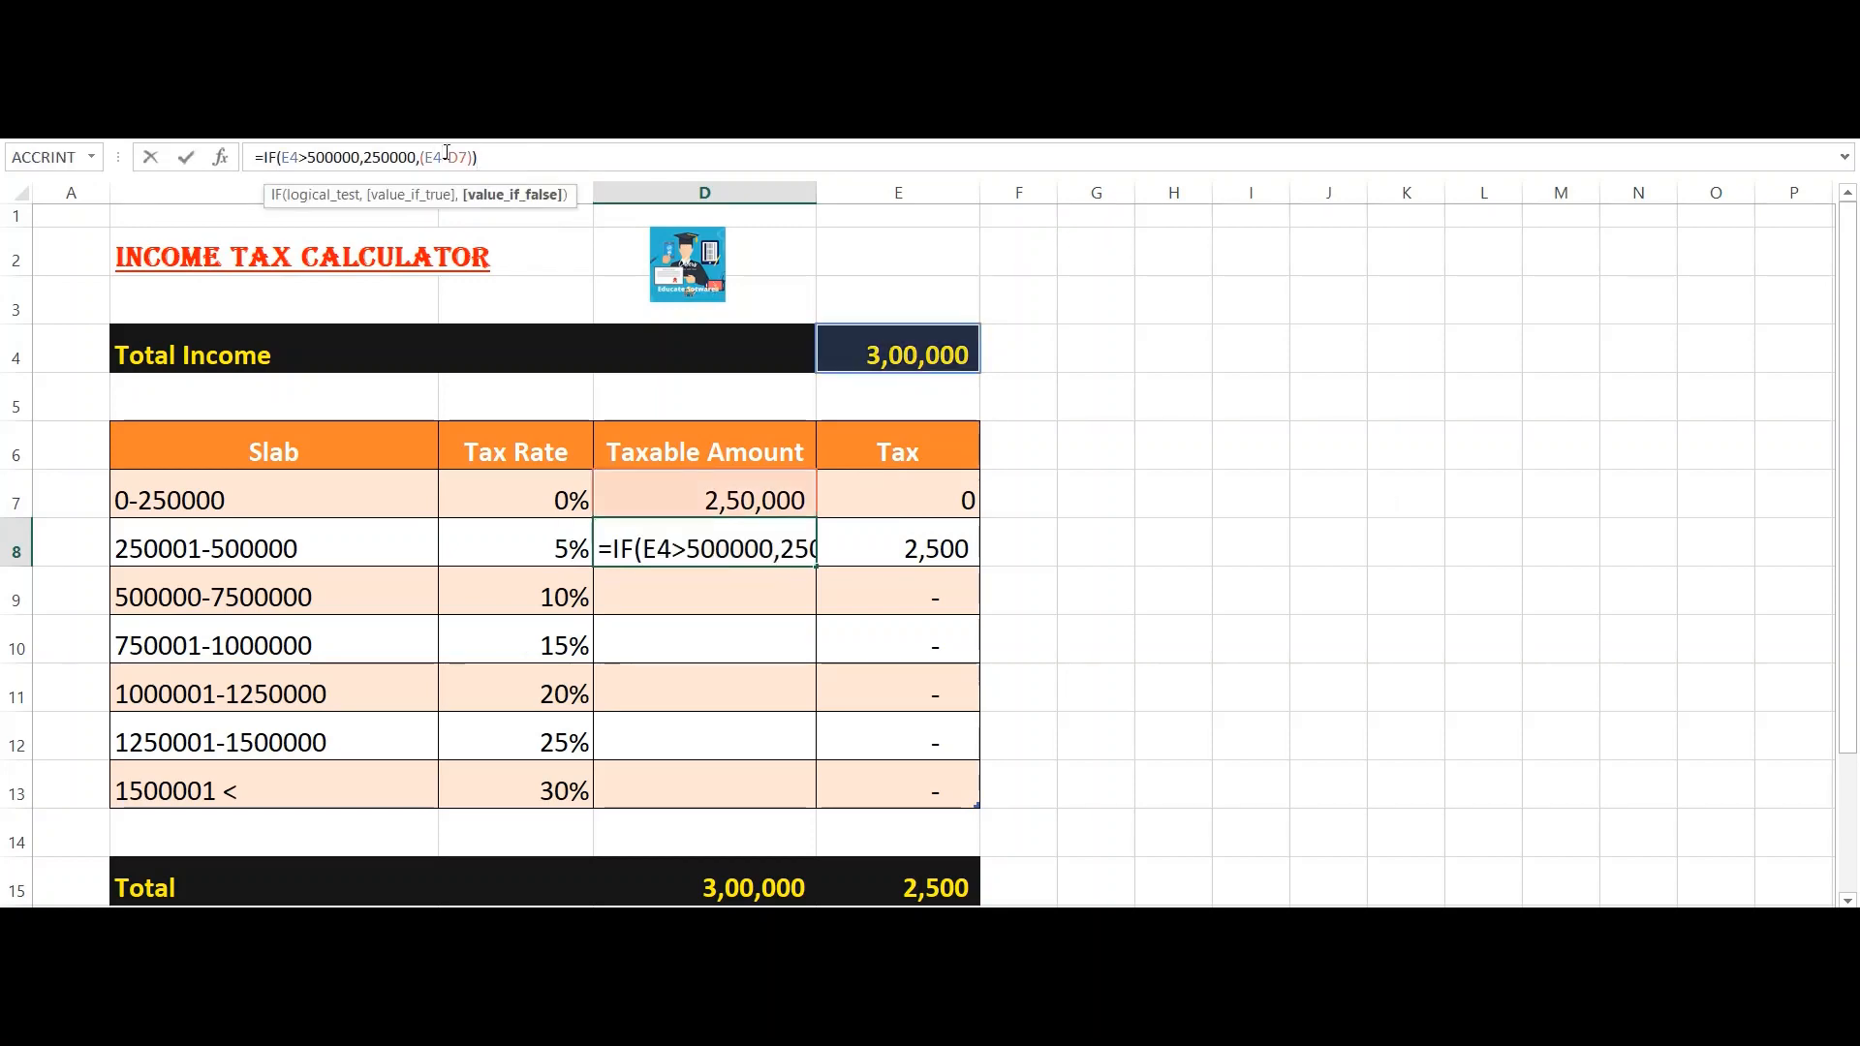
key(Left)
key(Left)
key(Left)
key(Left)
key(Left)
key(Left)
key(Left)
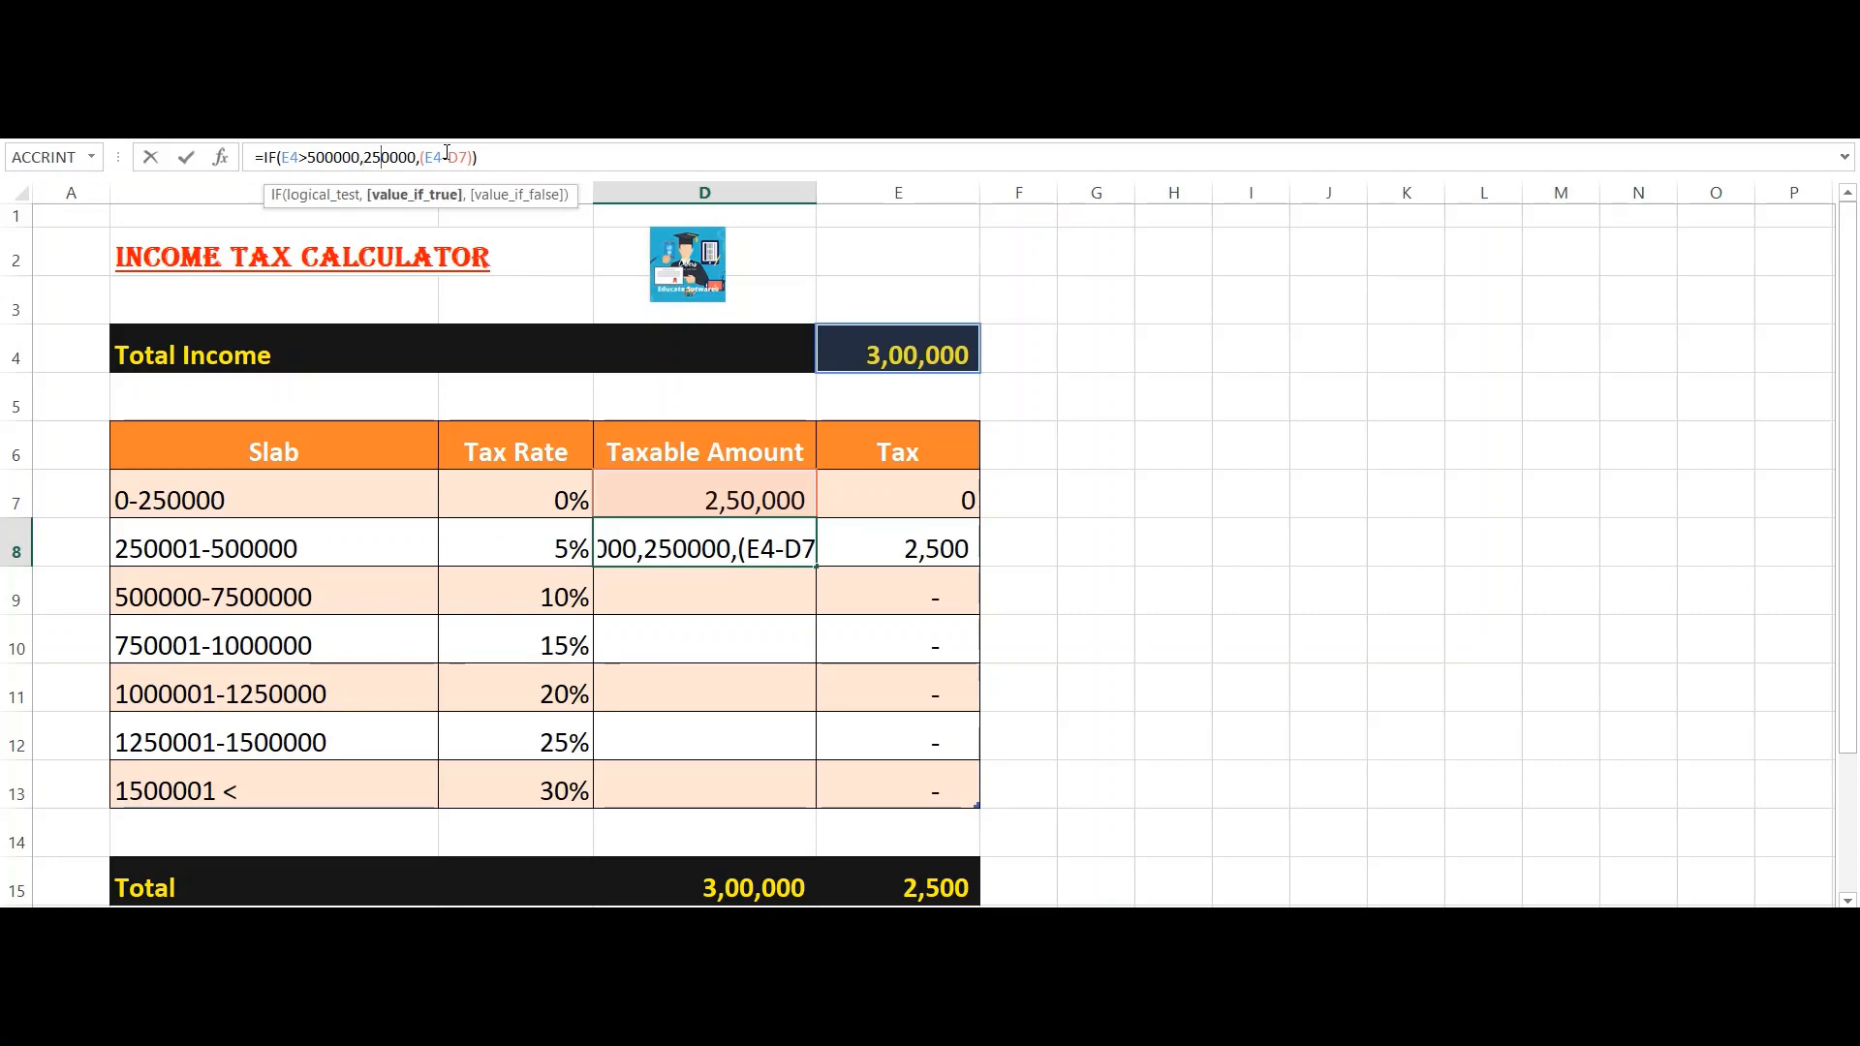
key(ctrl+Return)
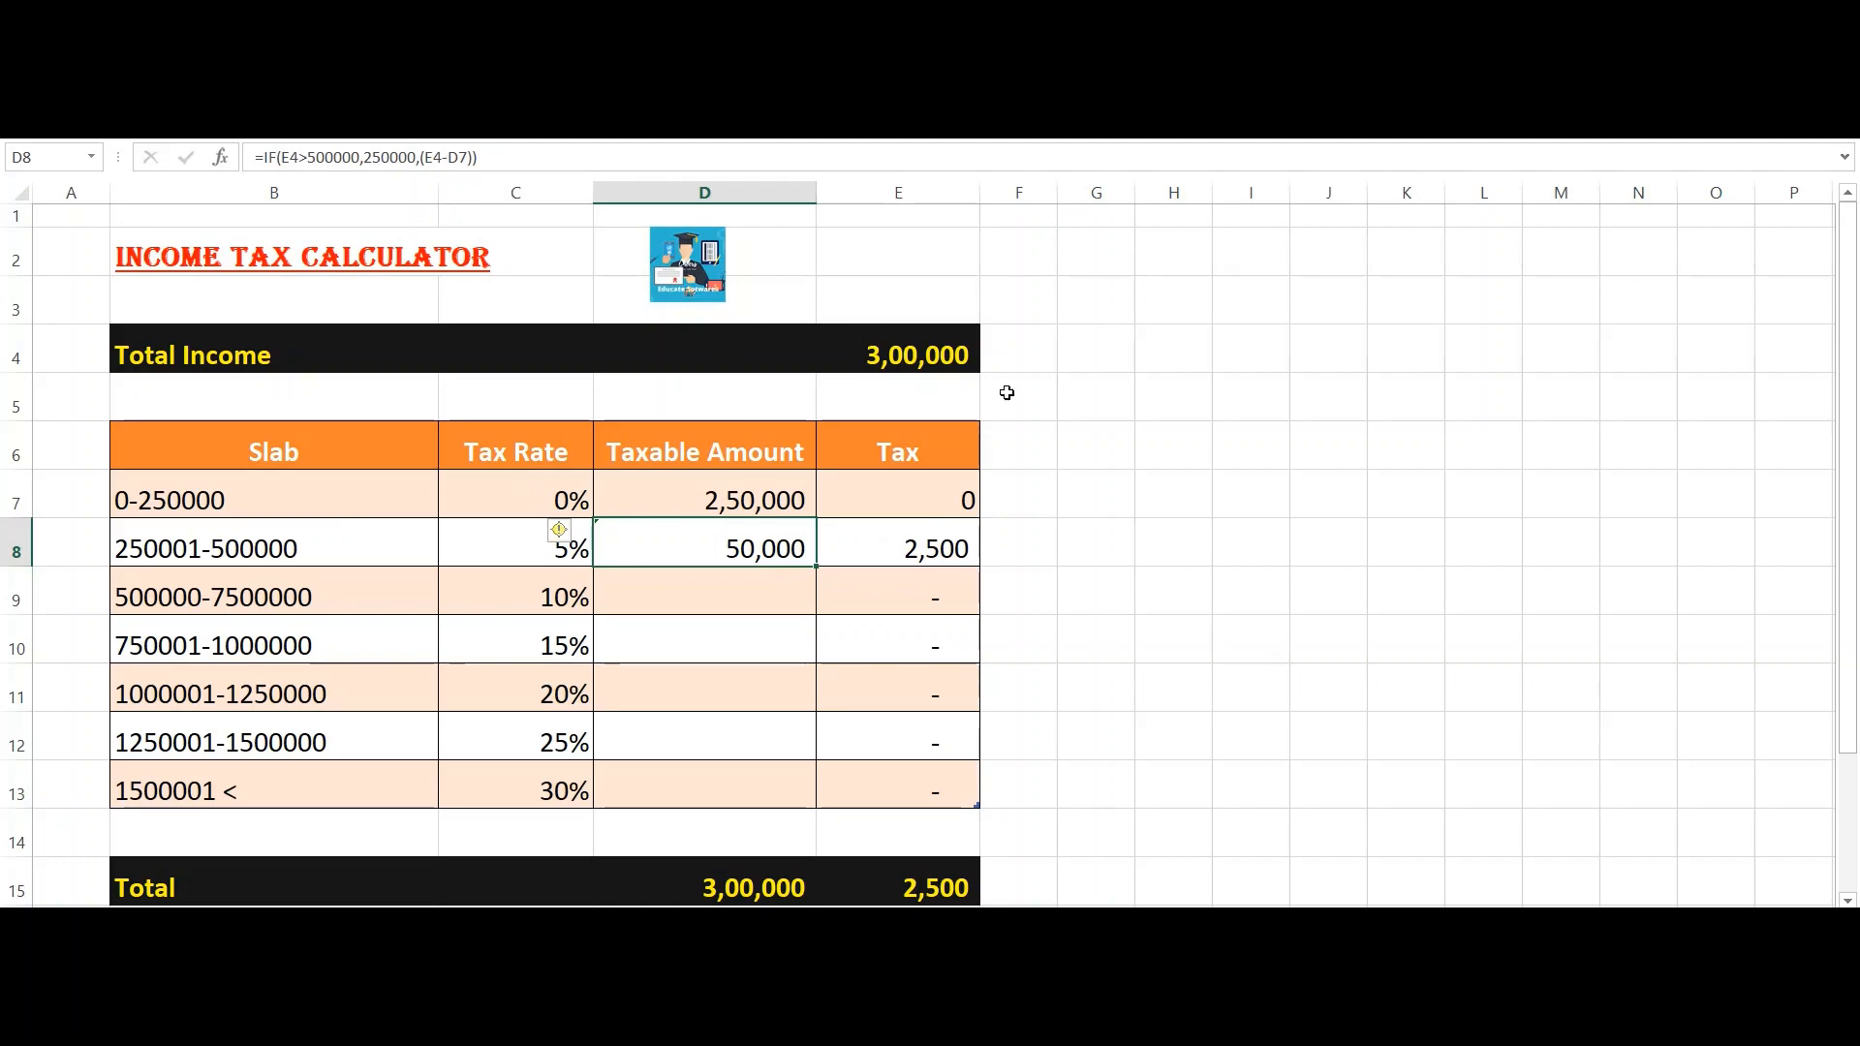
Step: Check the Total Income in E4 against the taxable amounts in D7 and D8 and the tax in E8
click(923, 367)
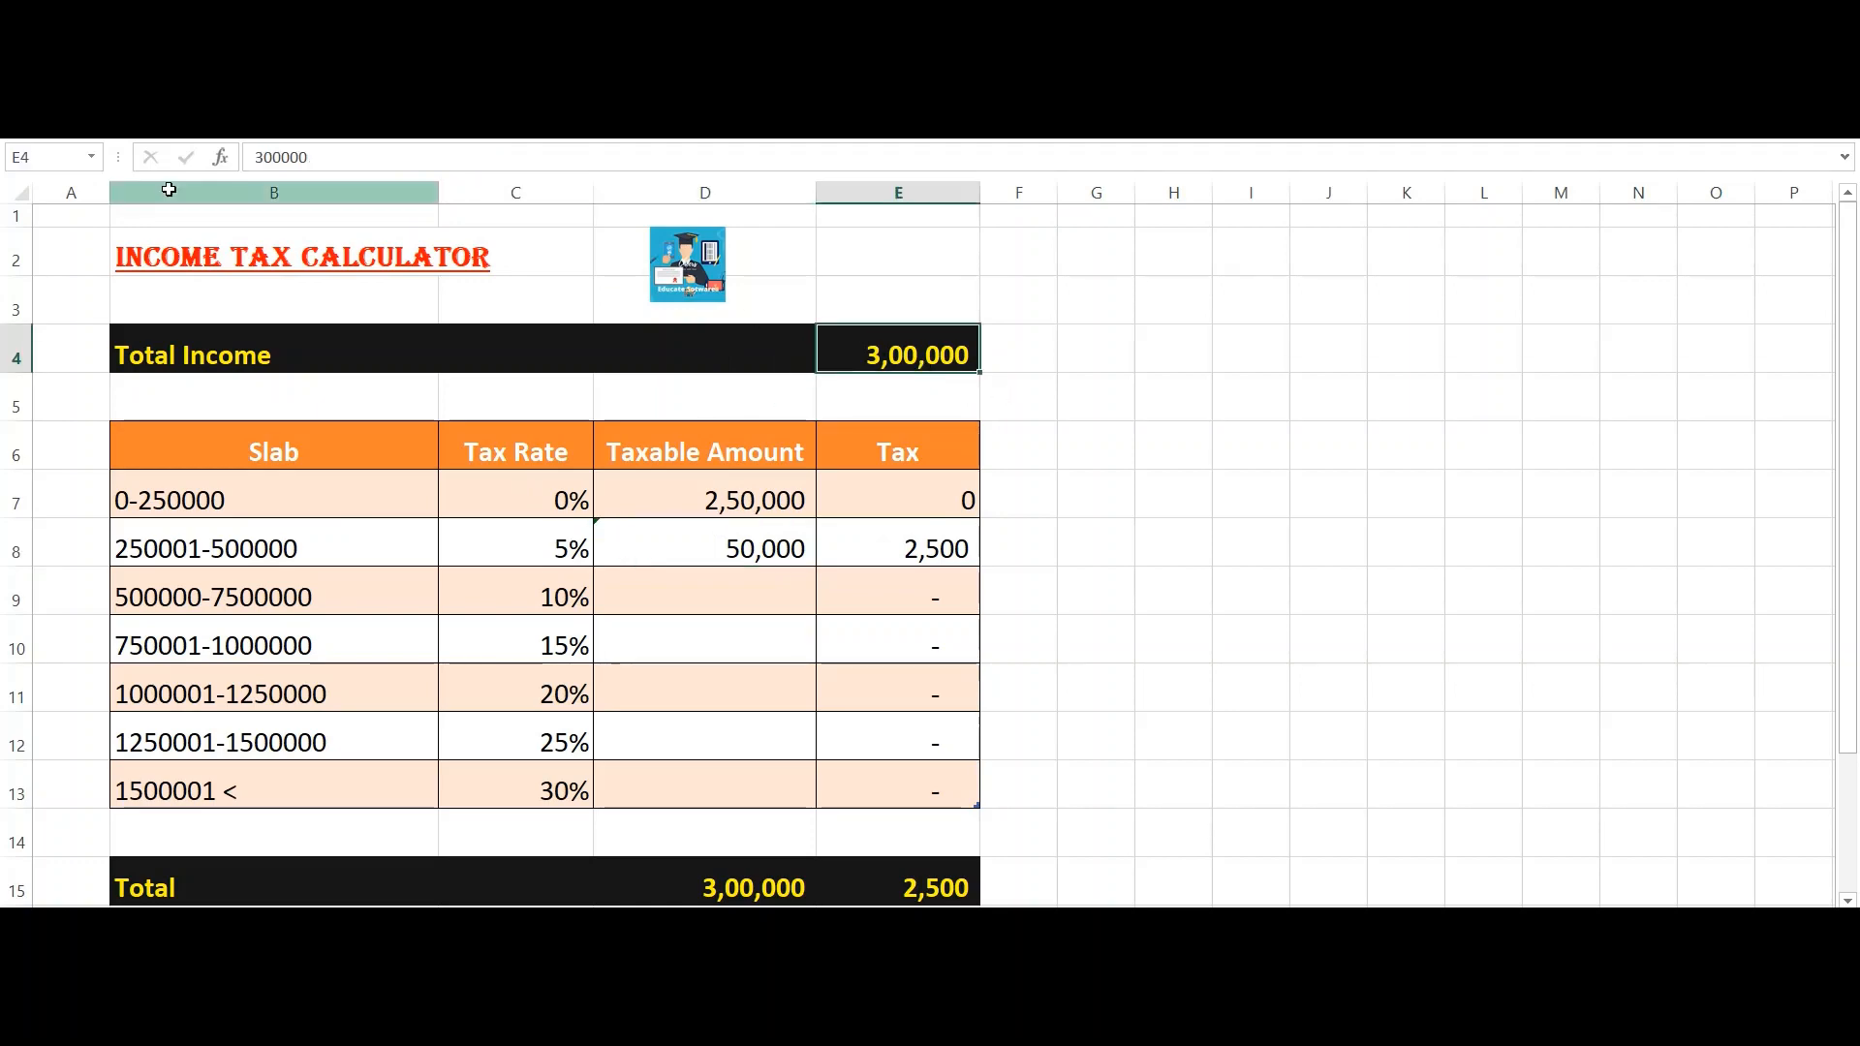
key(Down)
key(Down)
key(Down)
key(Down)
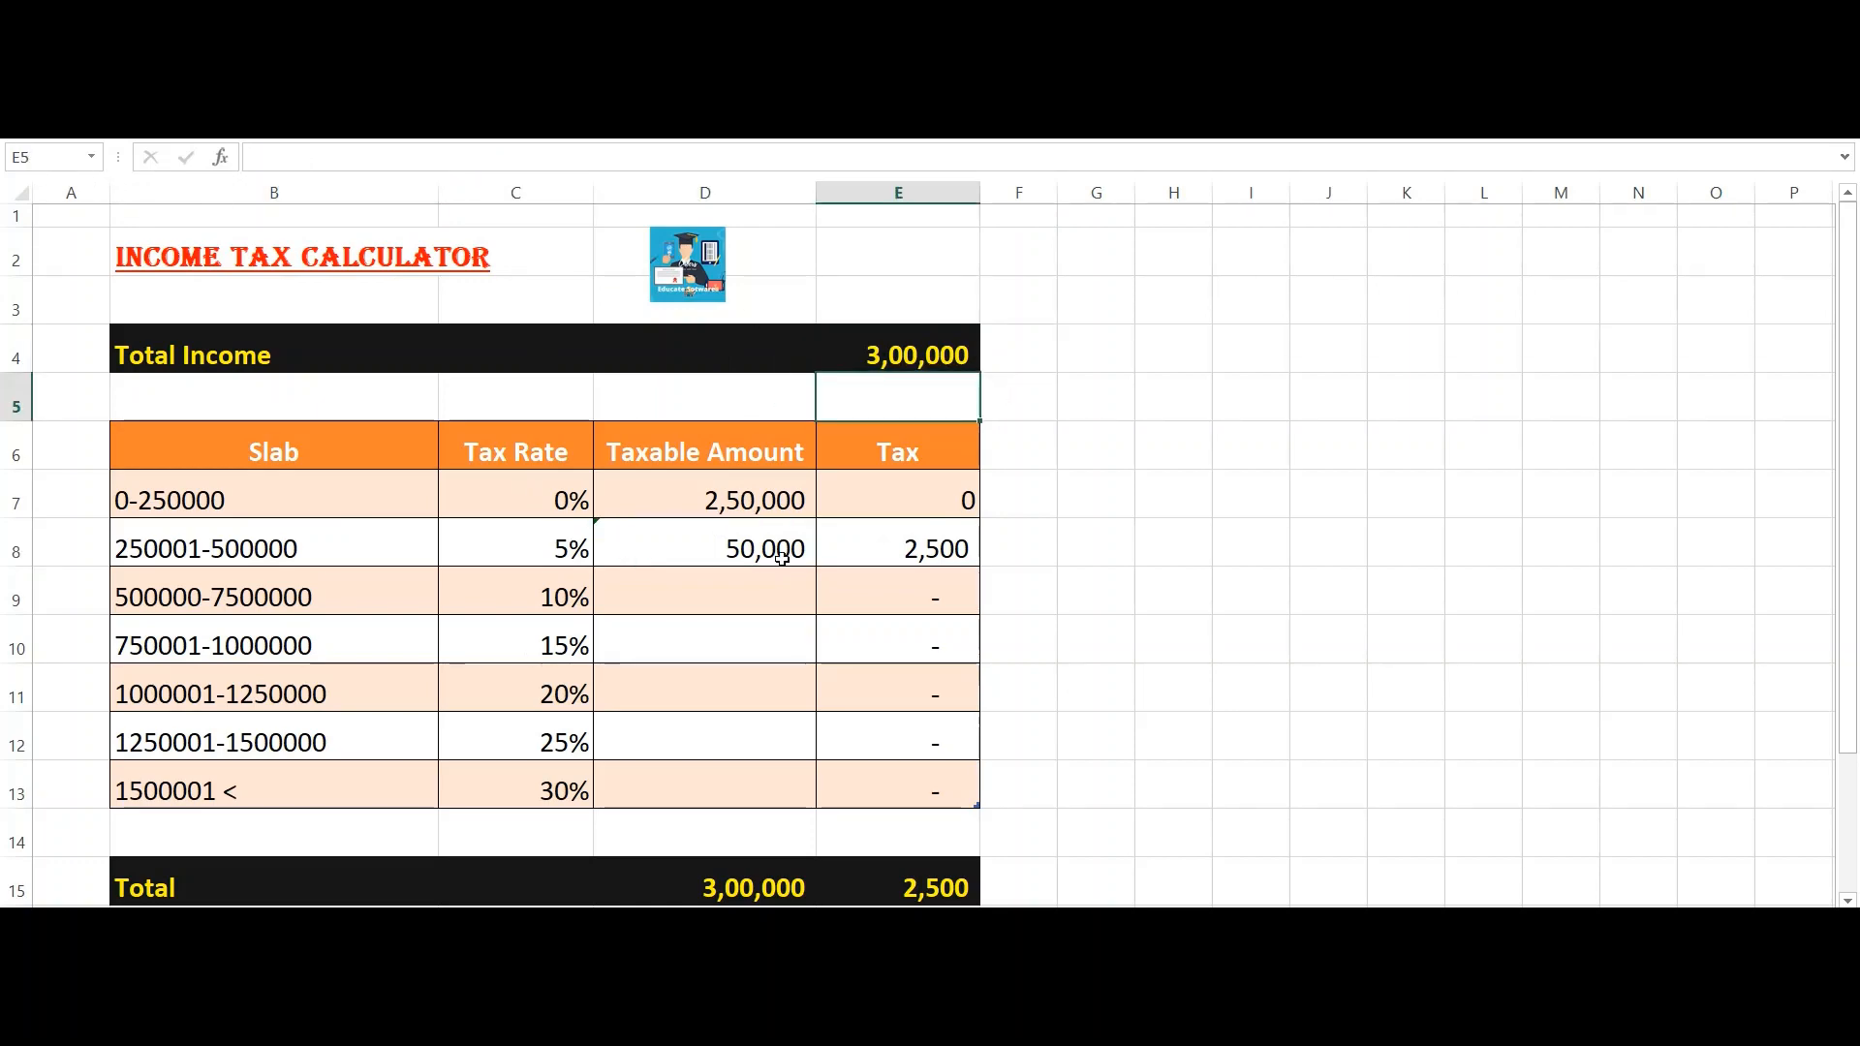
click(780, 558)
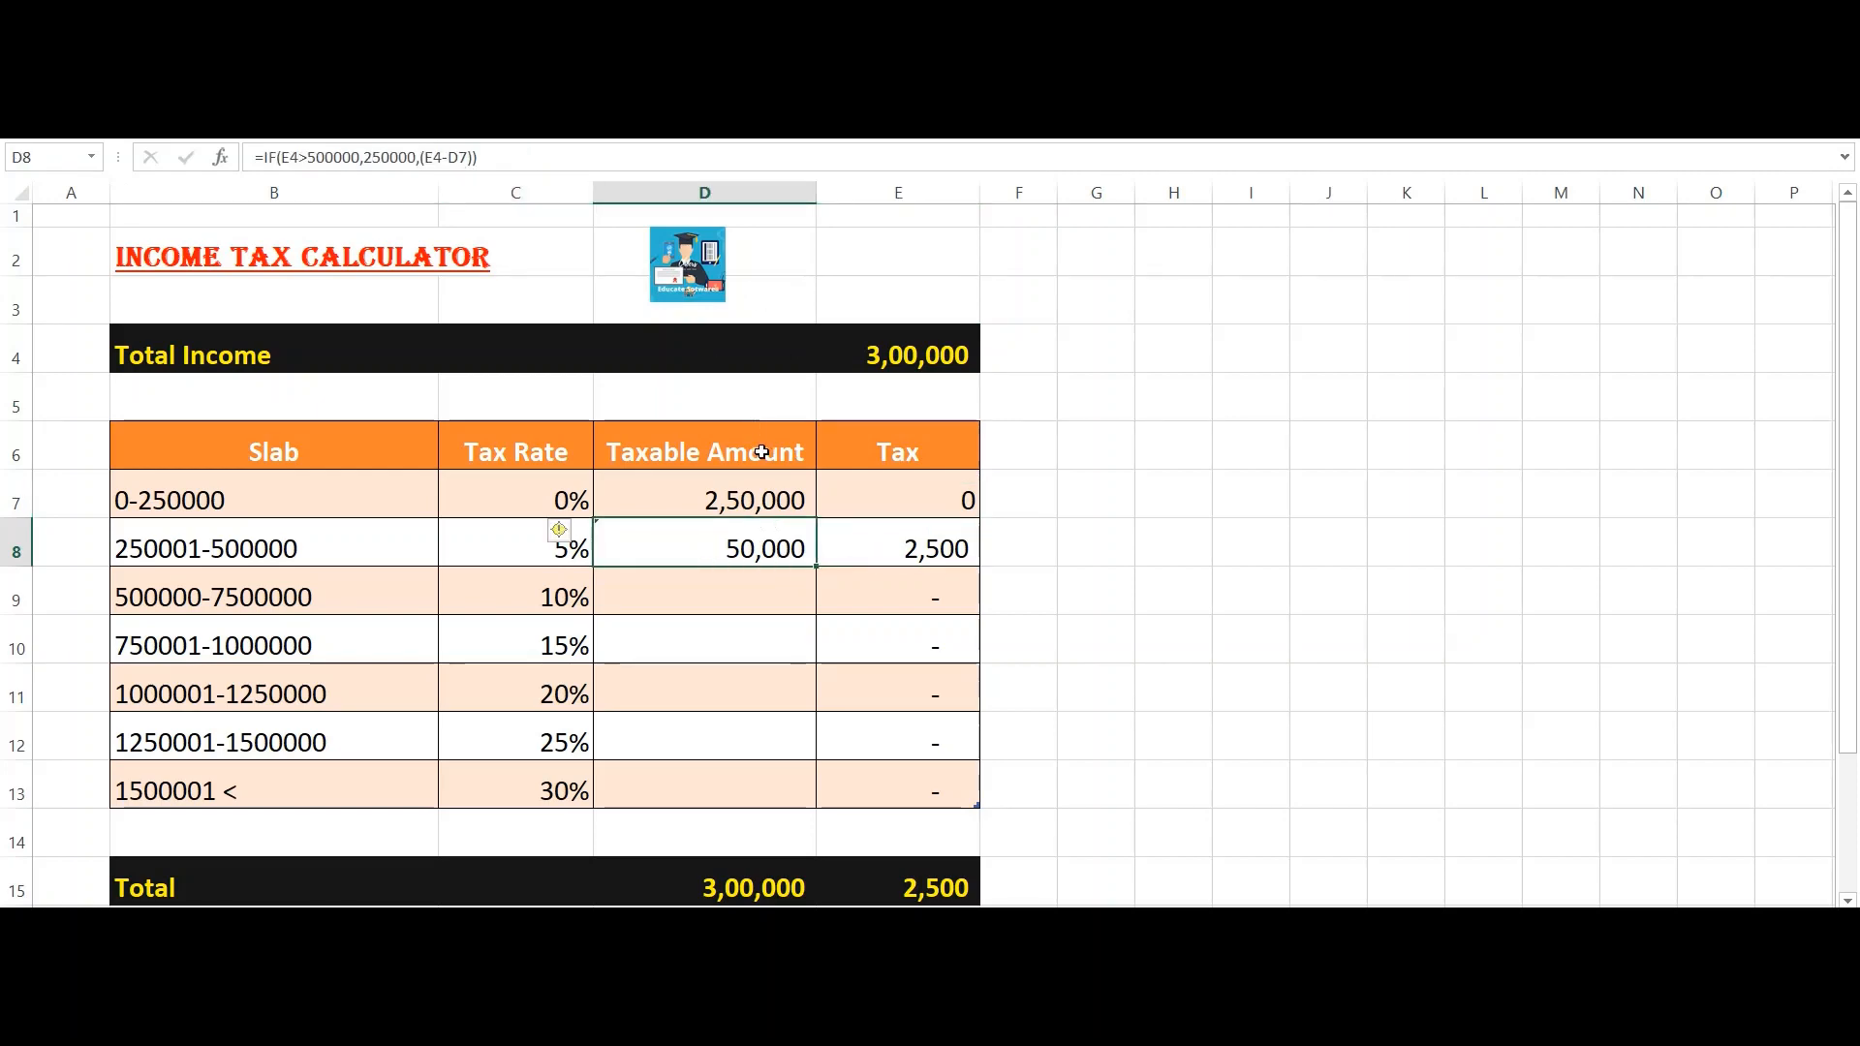
click(754, 499)
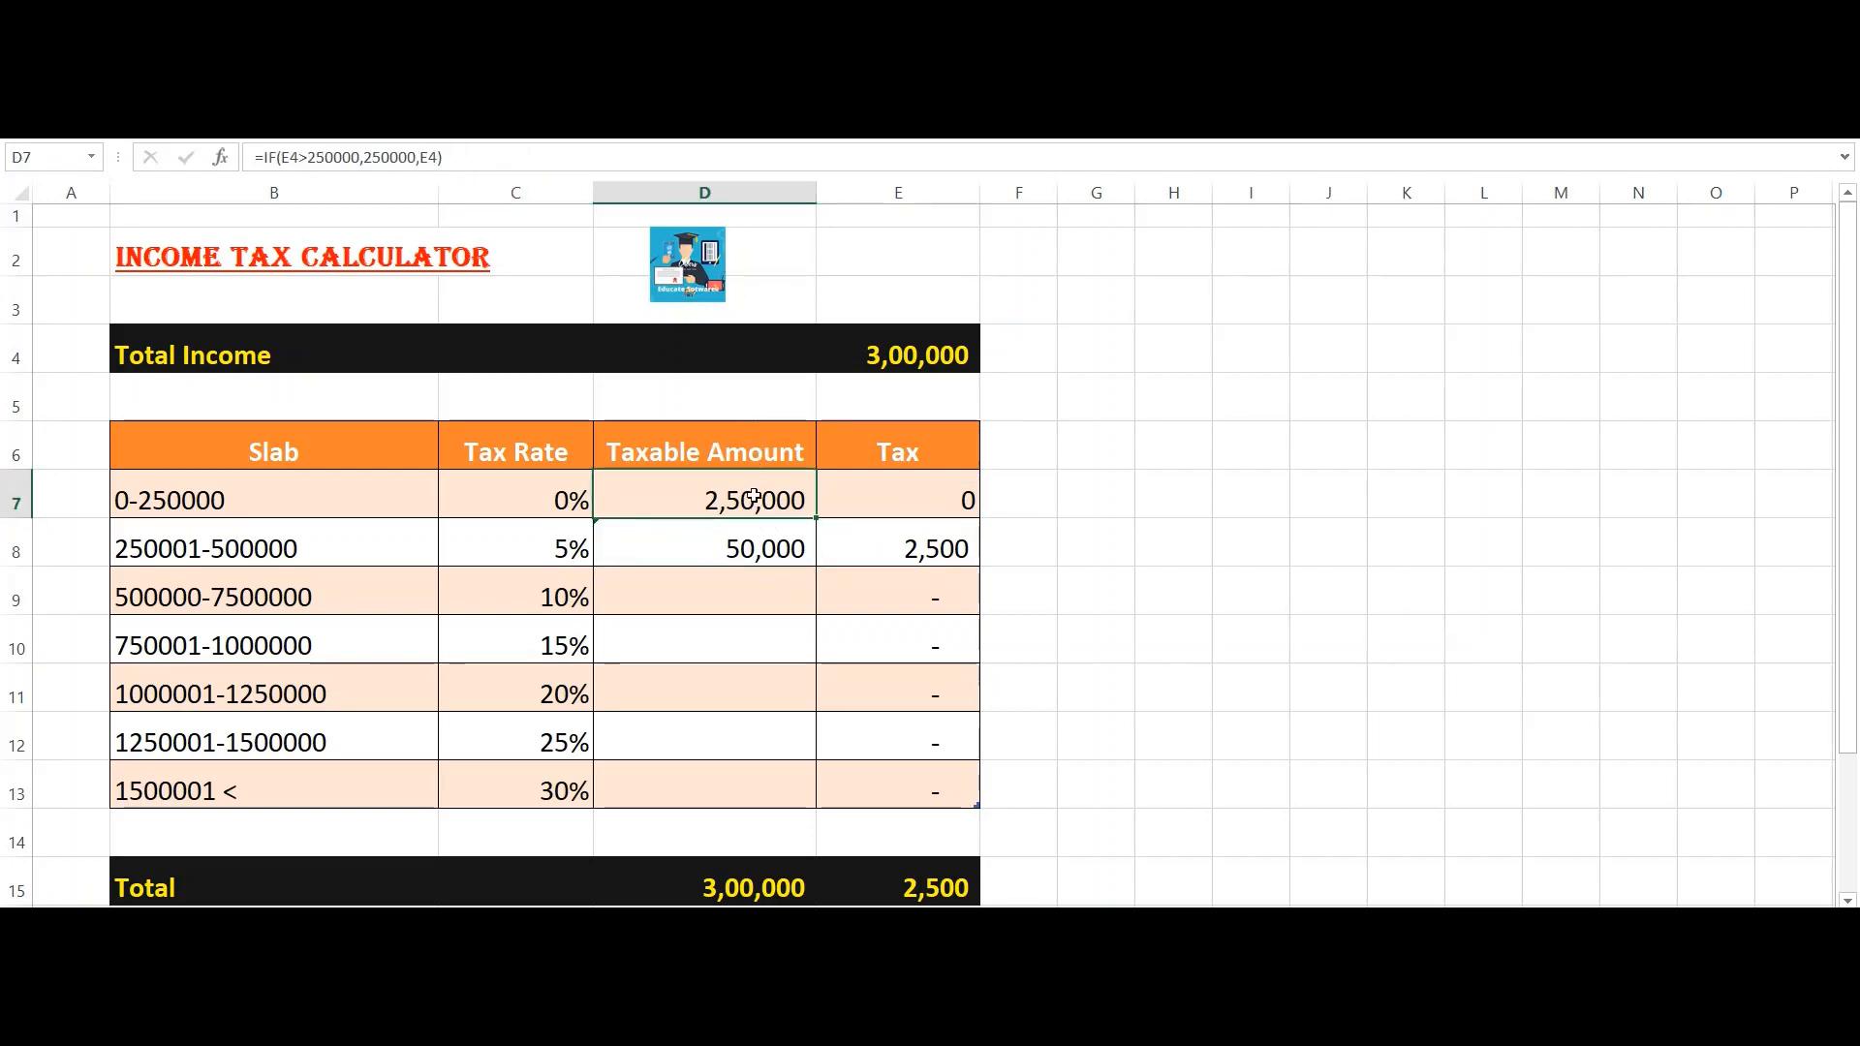
key(Down)
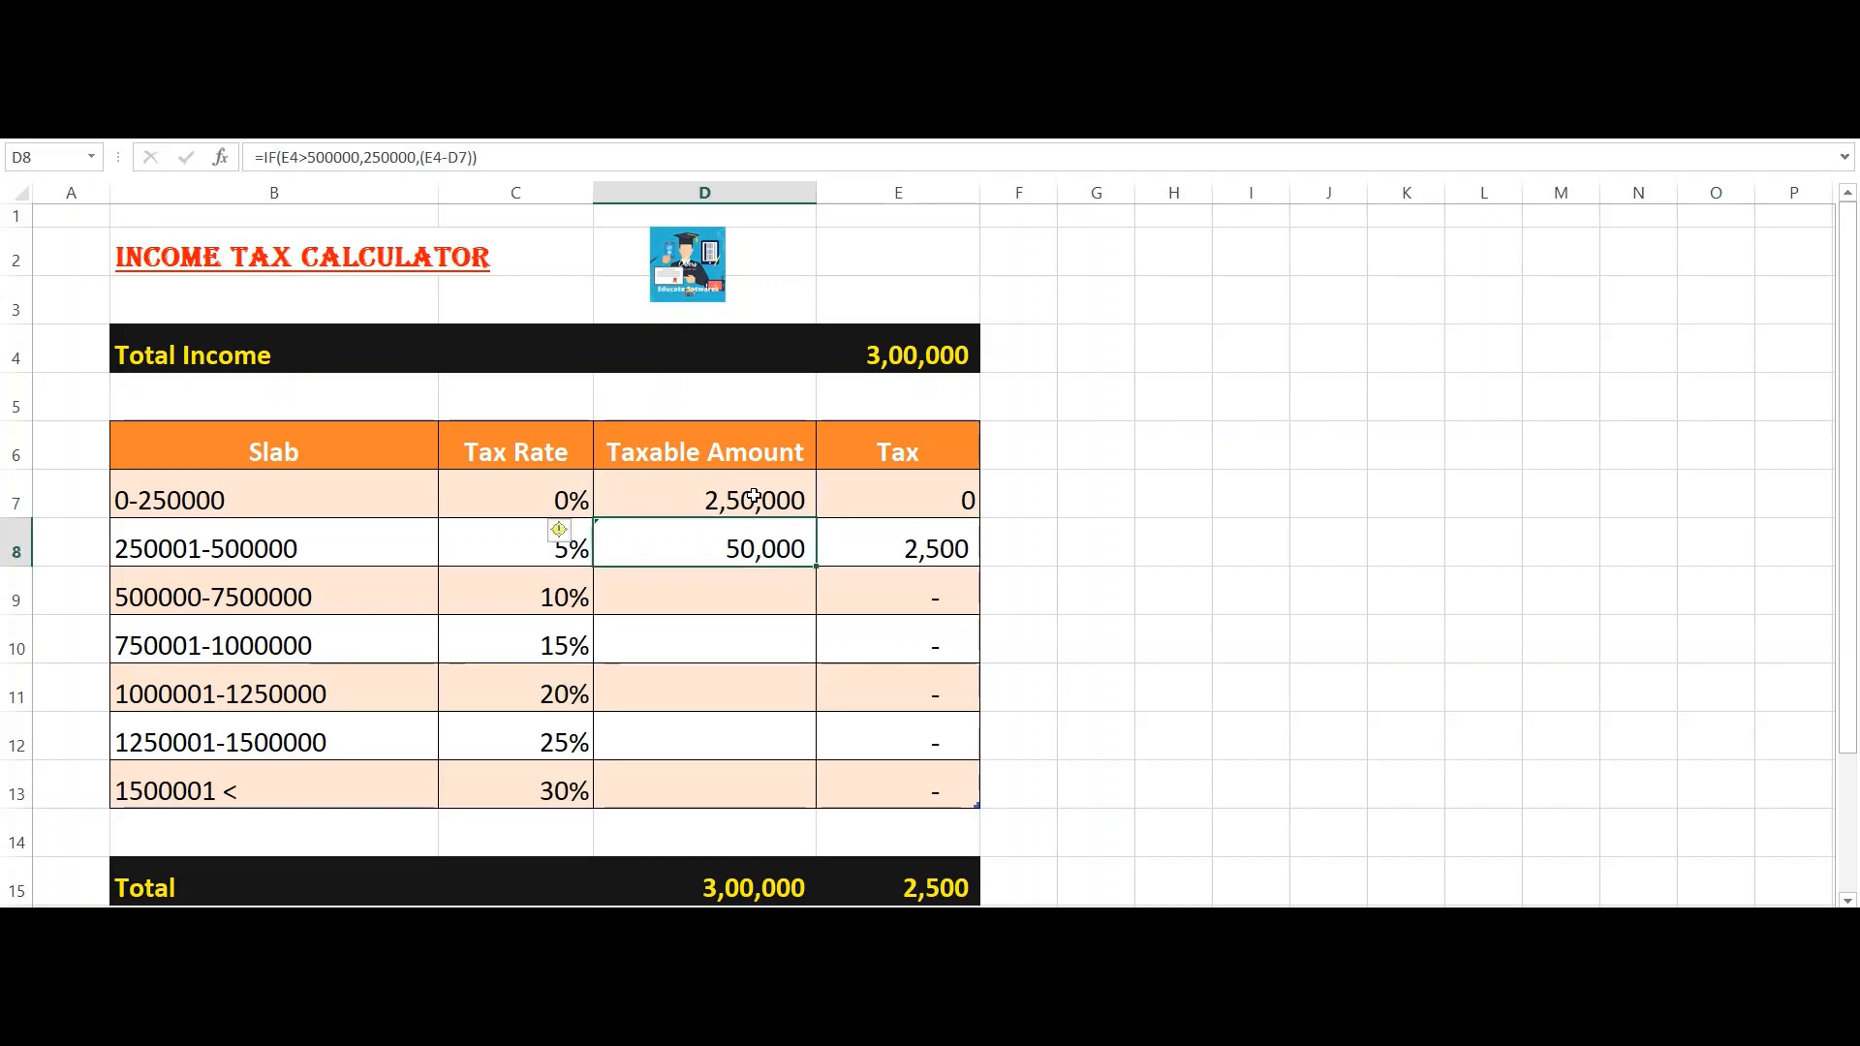
key(Right)
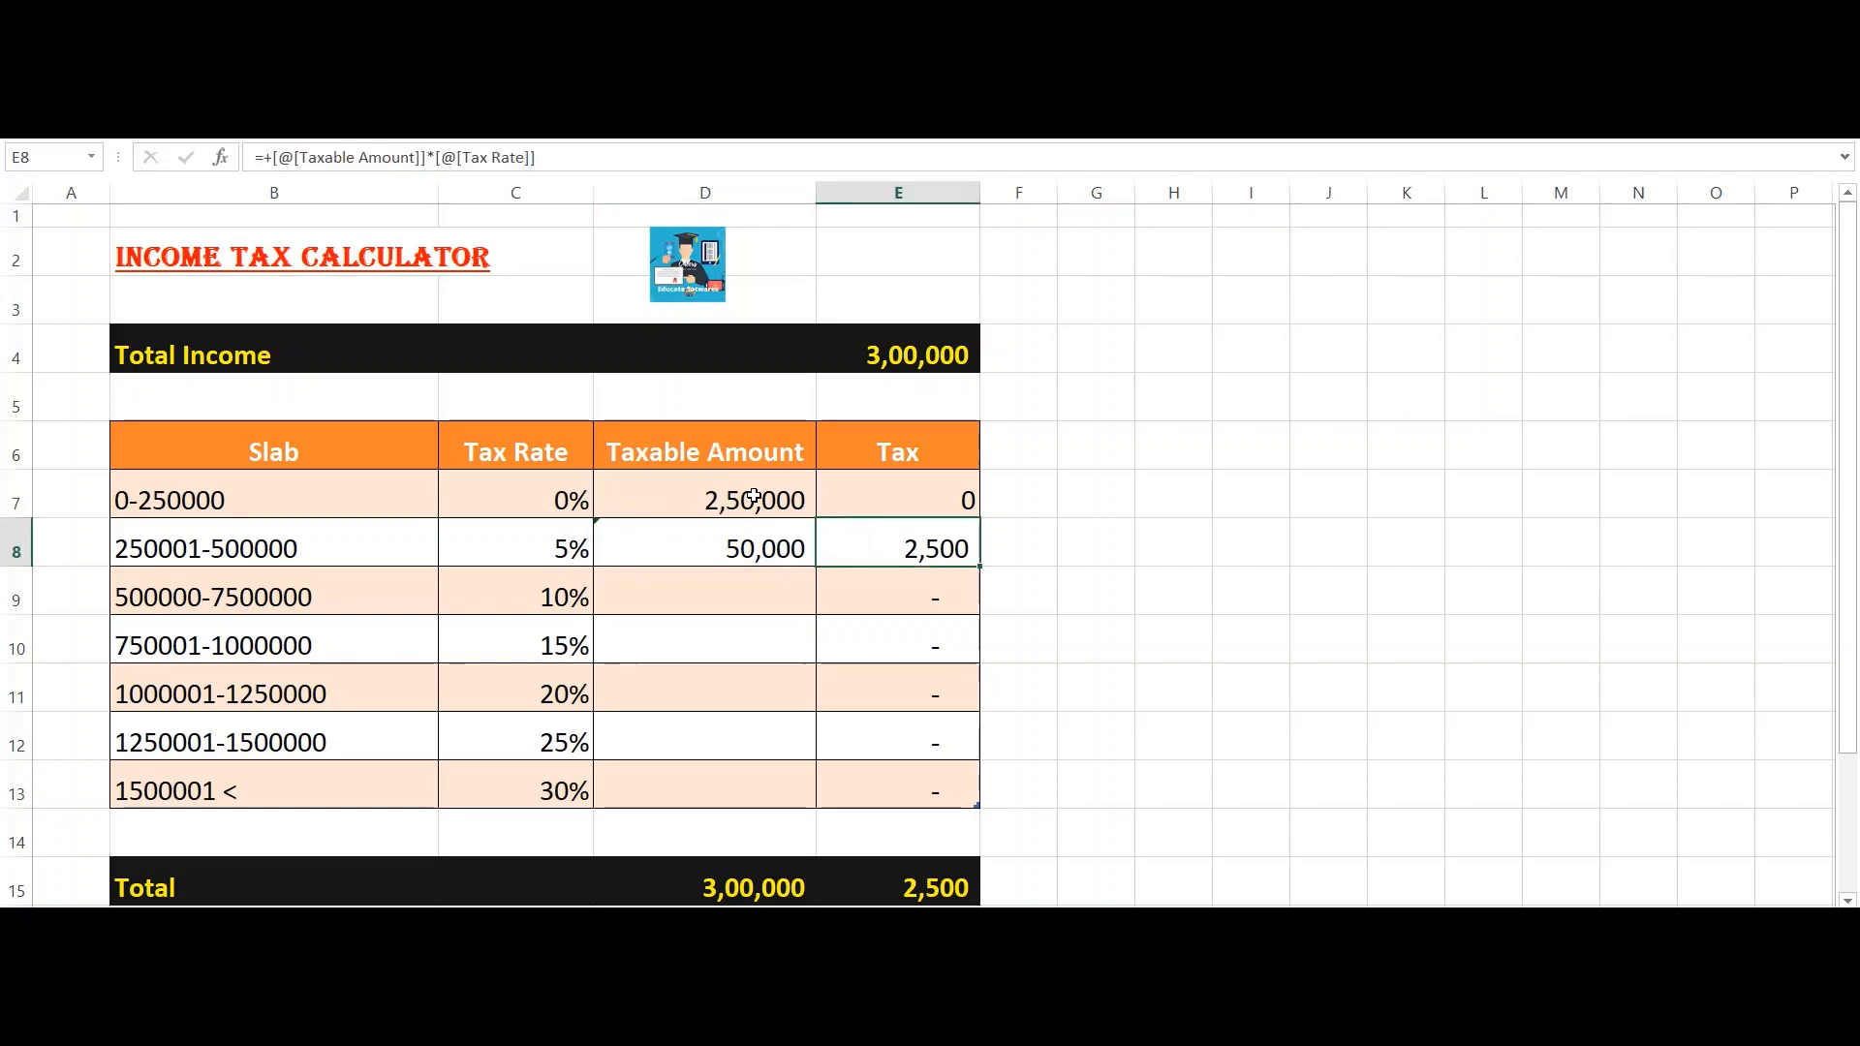
key(Left)
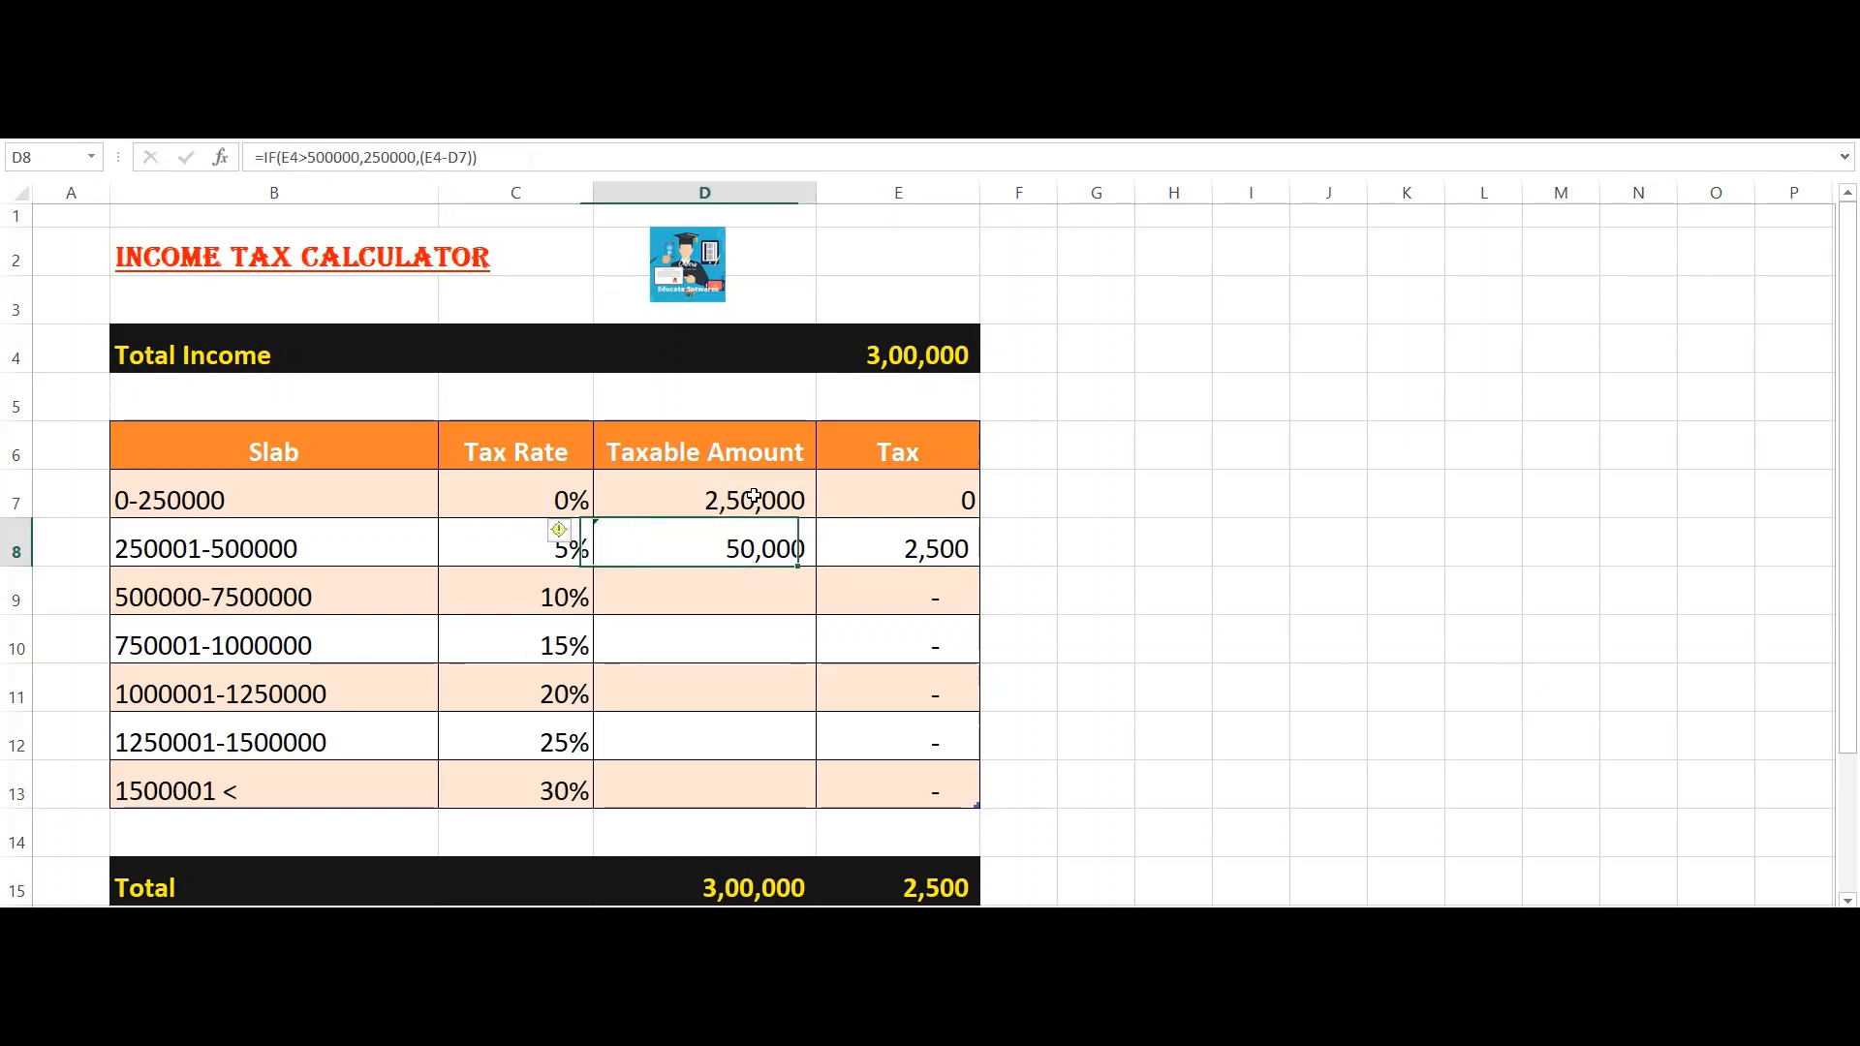
key(Right)
text(+)
key(Left)
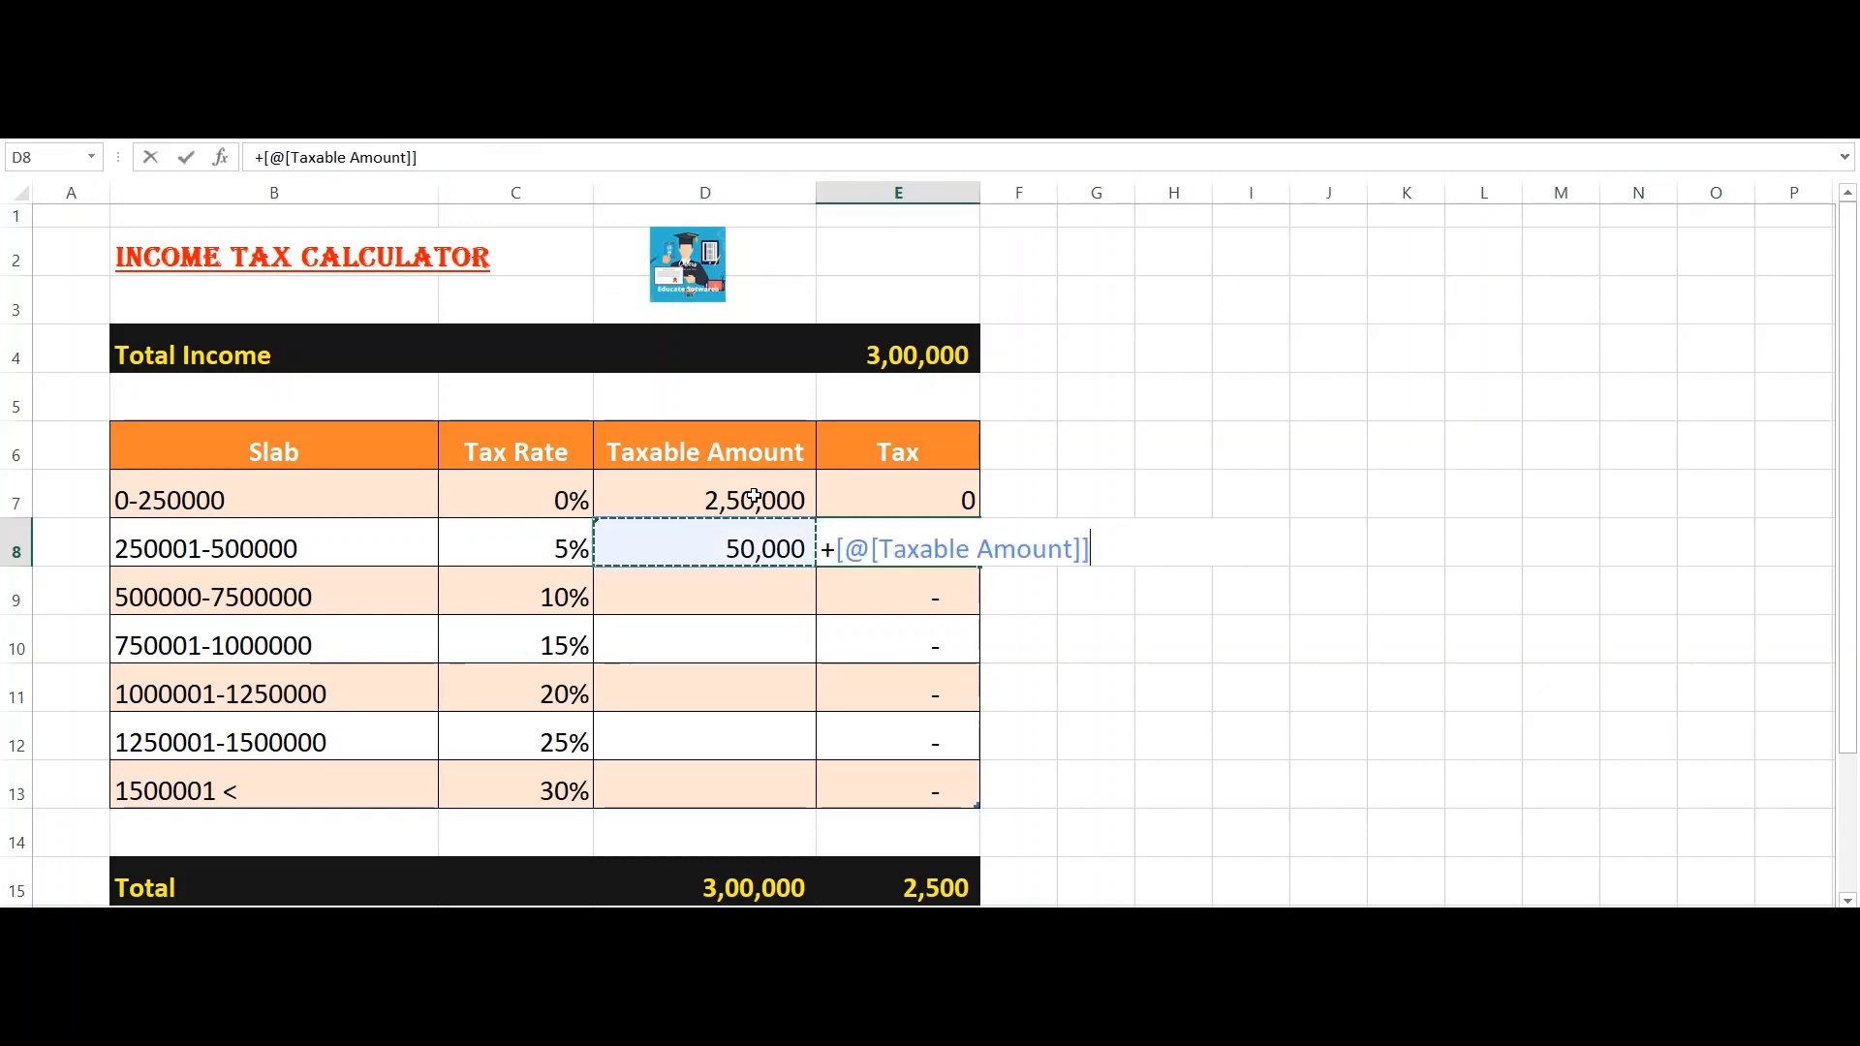
text(*)
key(Left)
key(Left)
key(ctrl+Return)
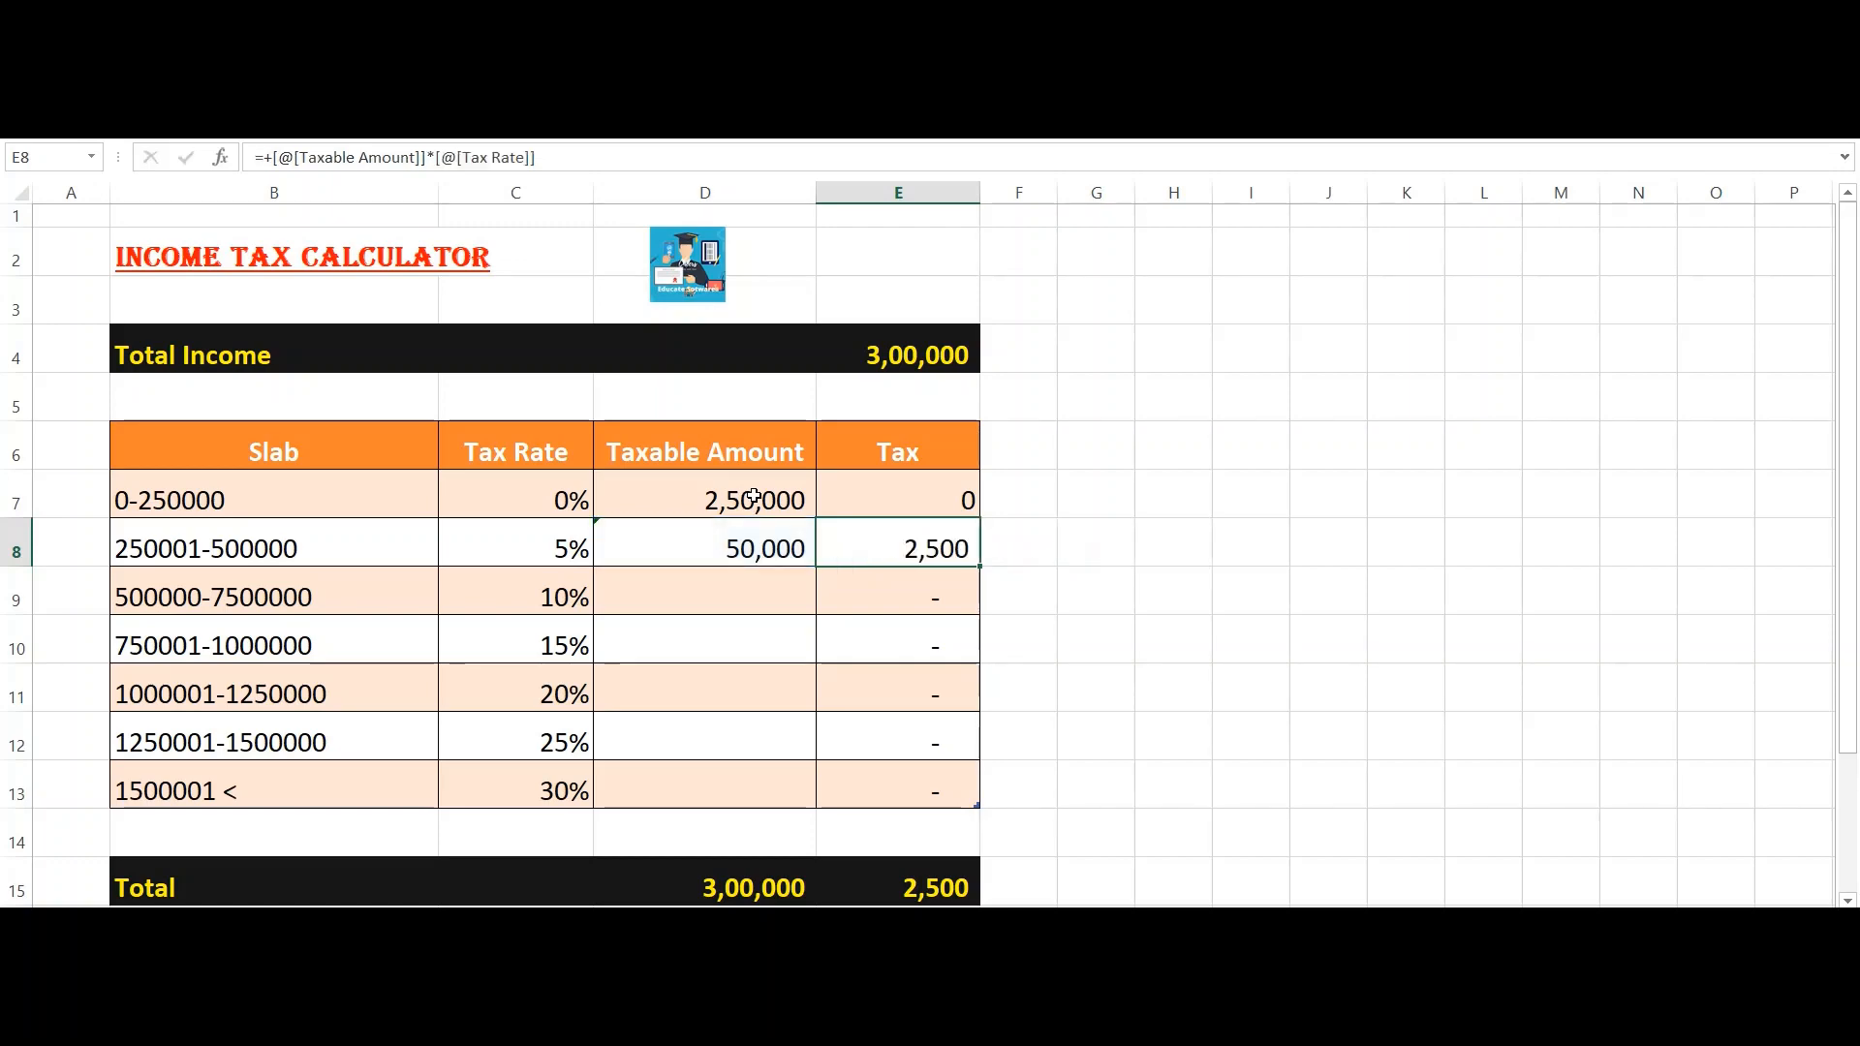
Step: Replace the Tax formula in E8 with +d8*c8, multiplying the slab's taxable amount by its tax rate
key(Left)
key(Right)
text(+d8*)
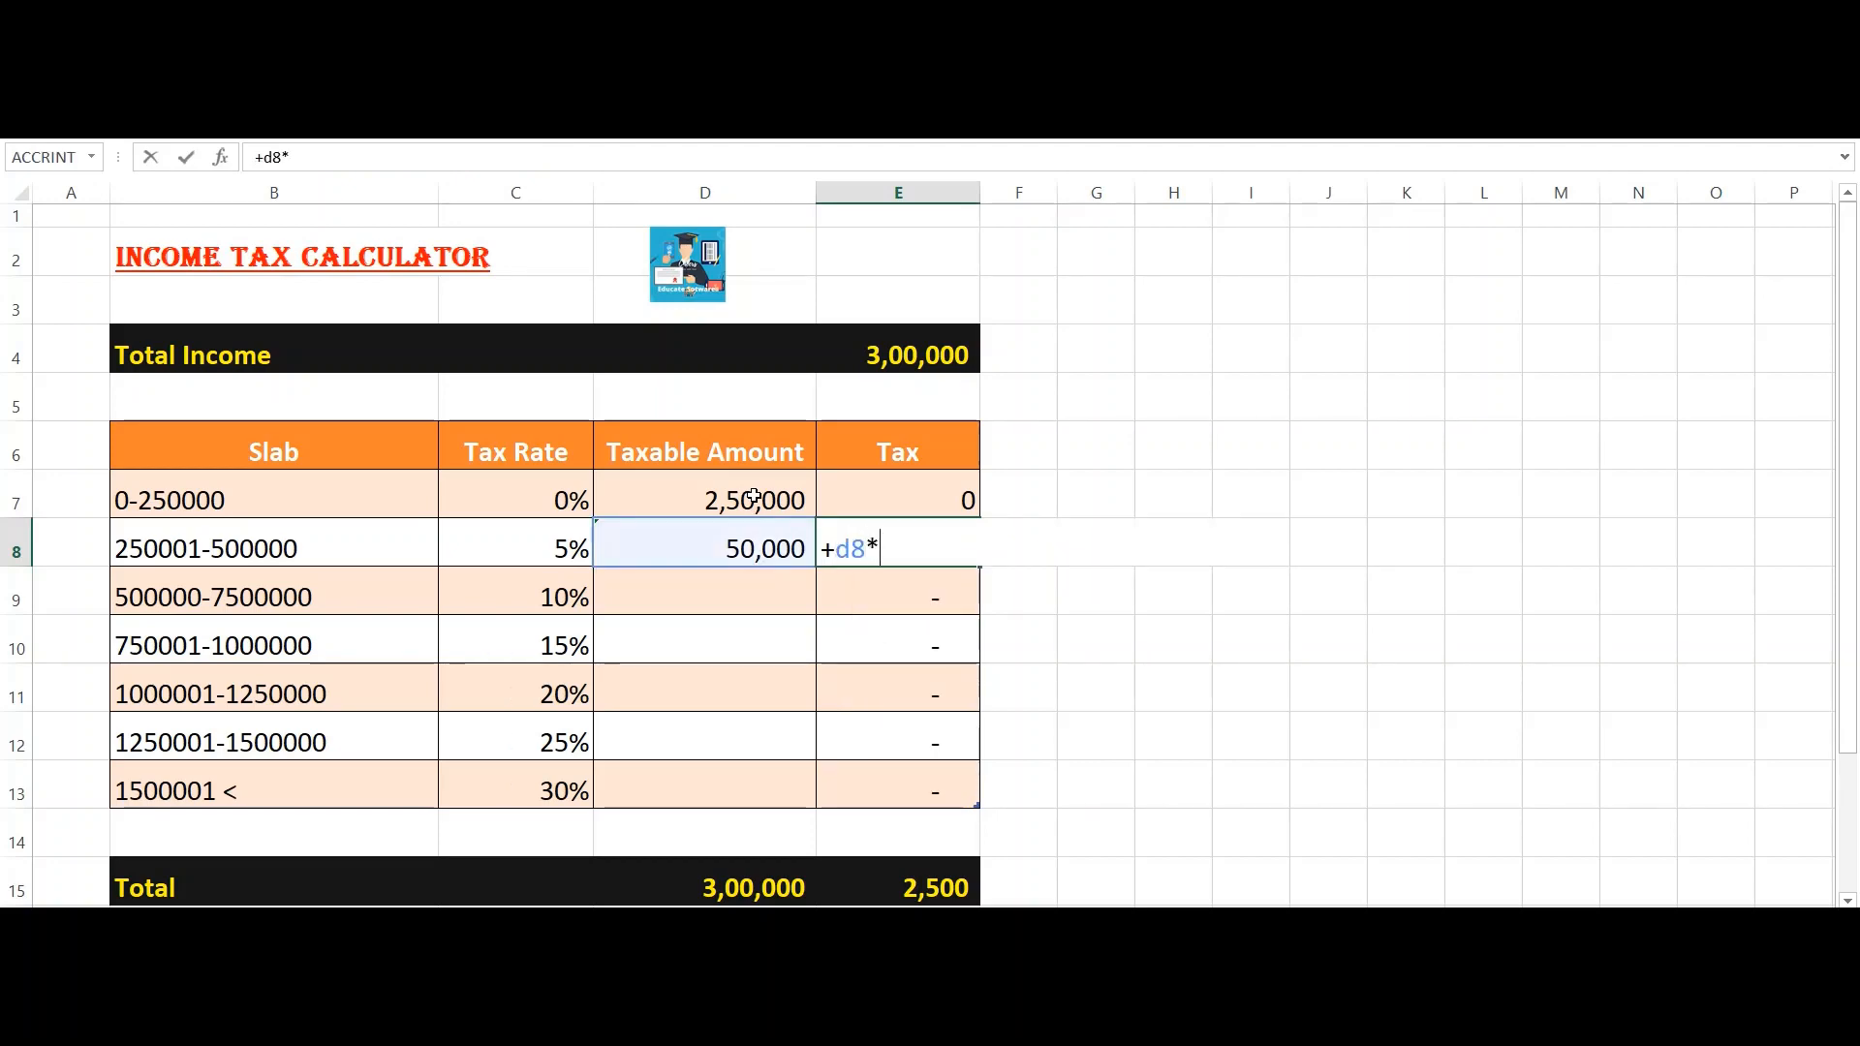
text(c8)
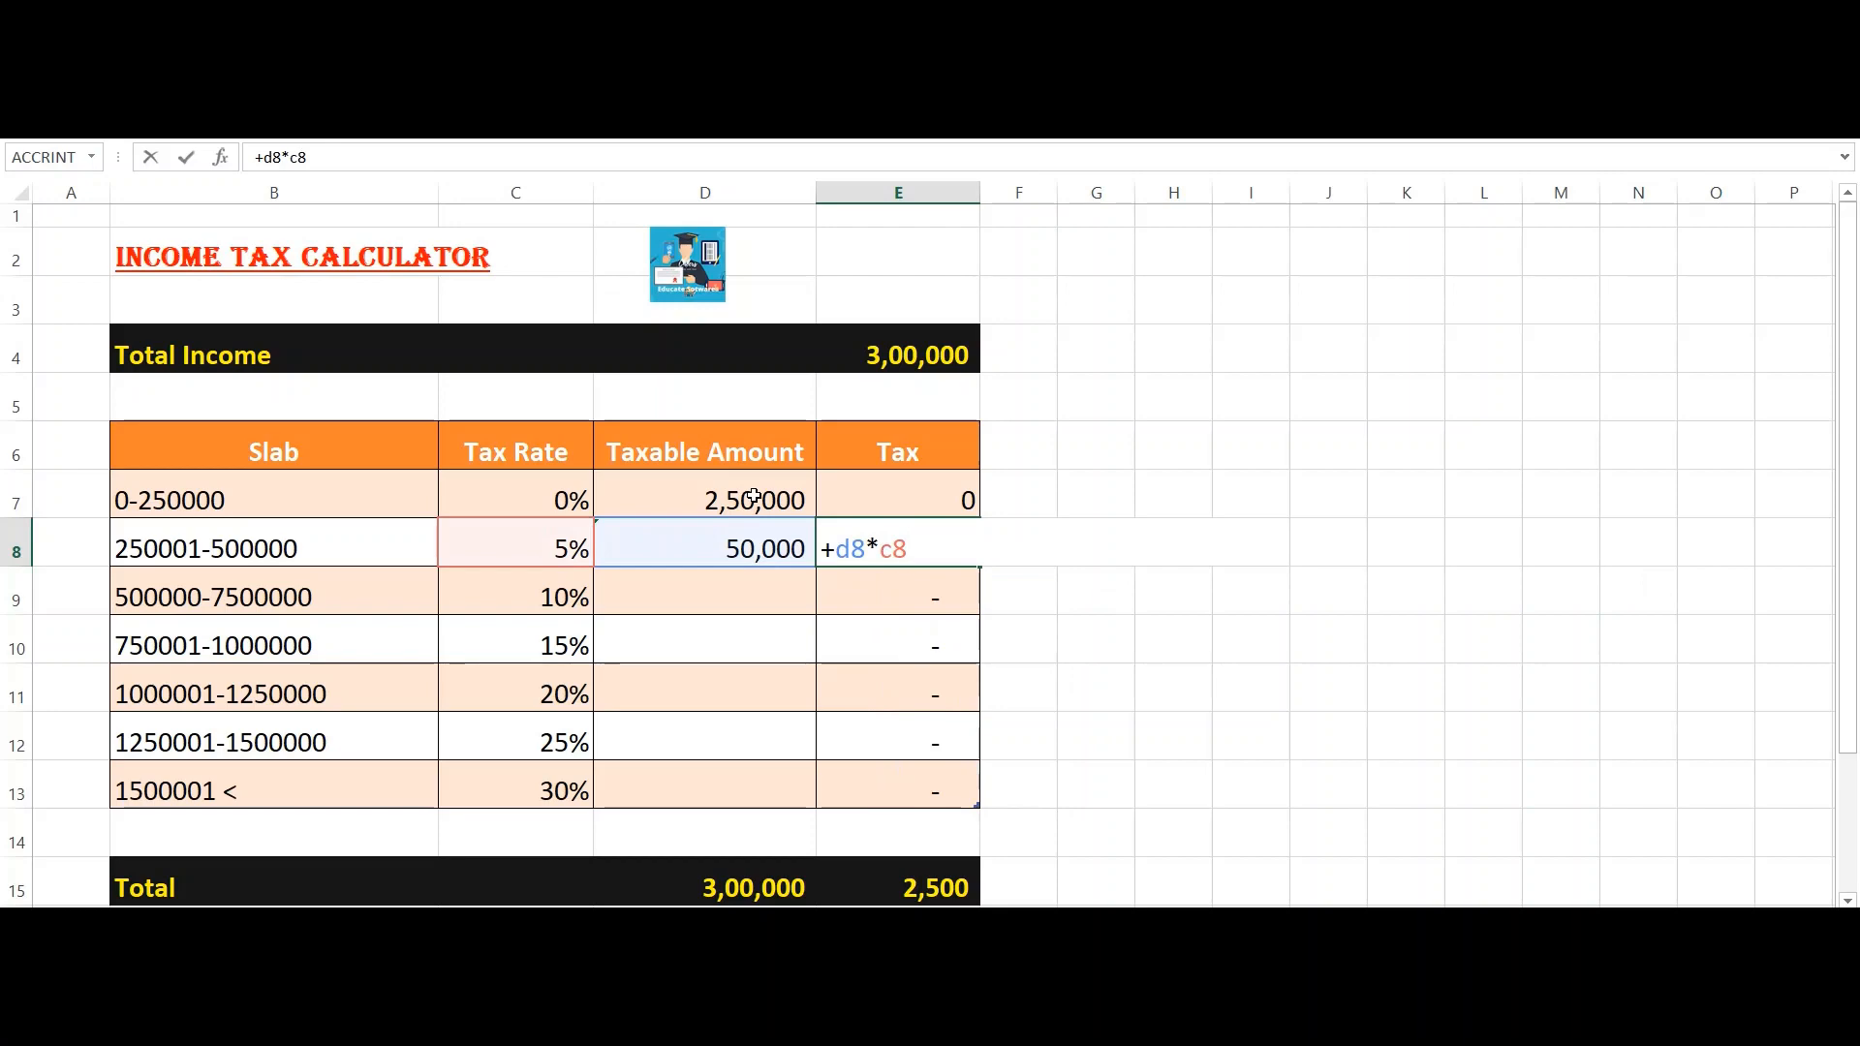
key(Return)
Step: Examine the Tax column, the total rows beneath the slab table and the Taxable Amount column up to the Total Income row
key(Up)
key(Down)
key(Down)
key(Down)
key(Down)
key(Down)
key(Down)
key(Down)
key(Down)
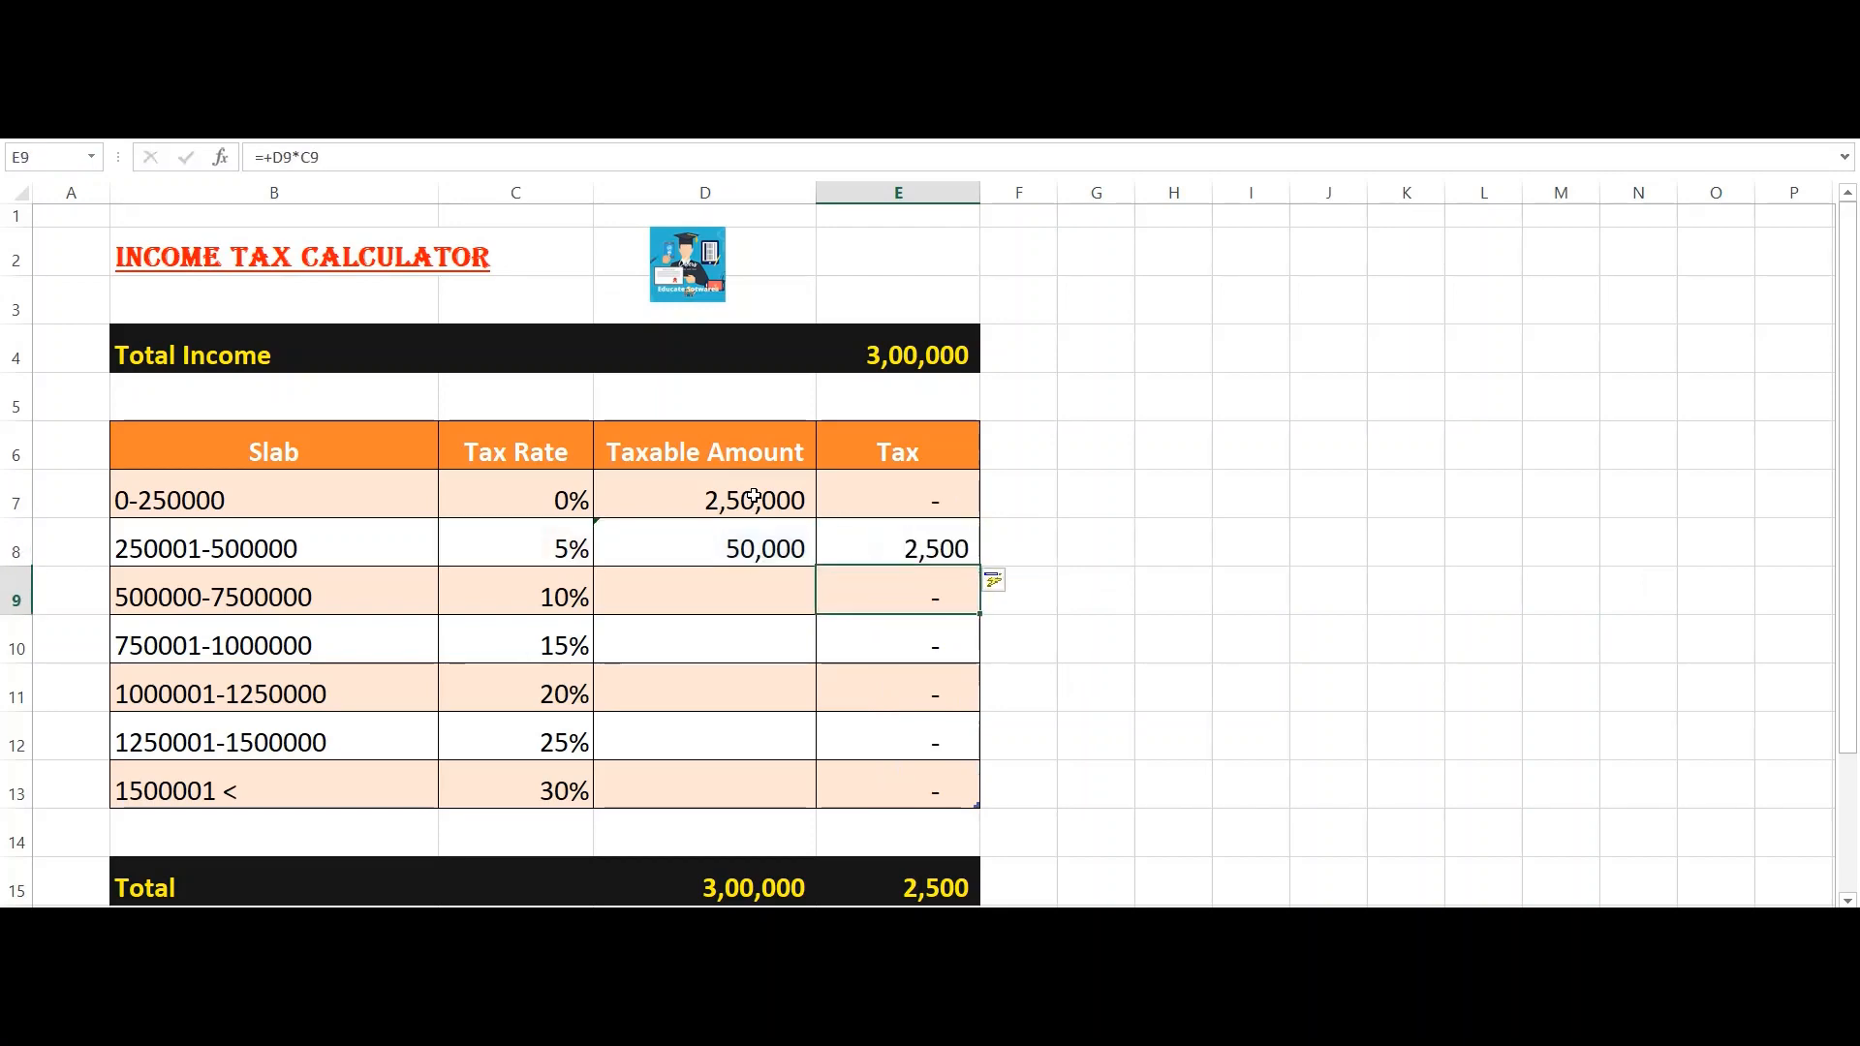
key(Left)
key(Up)
key(Up)
key(Up)
key(Up)
key(Up)
key(Up)
key(Up)
key(Up)
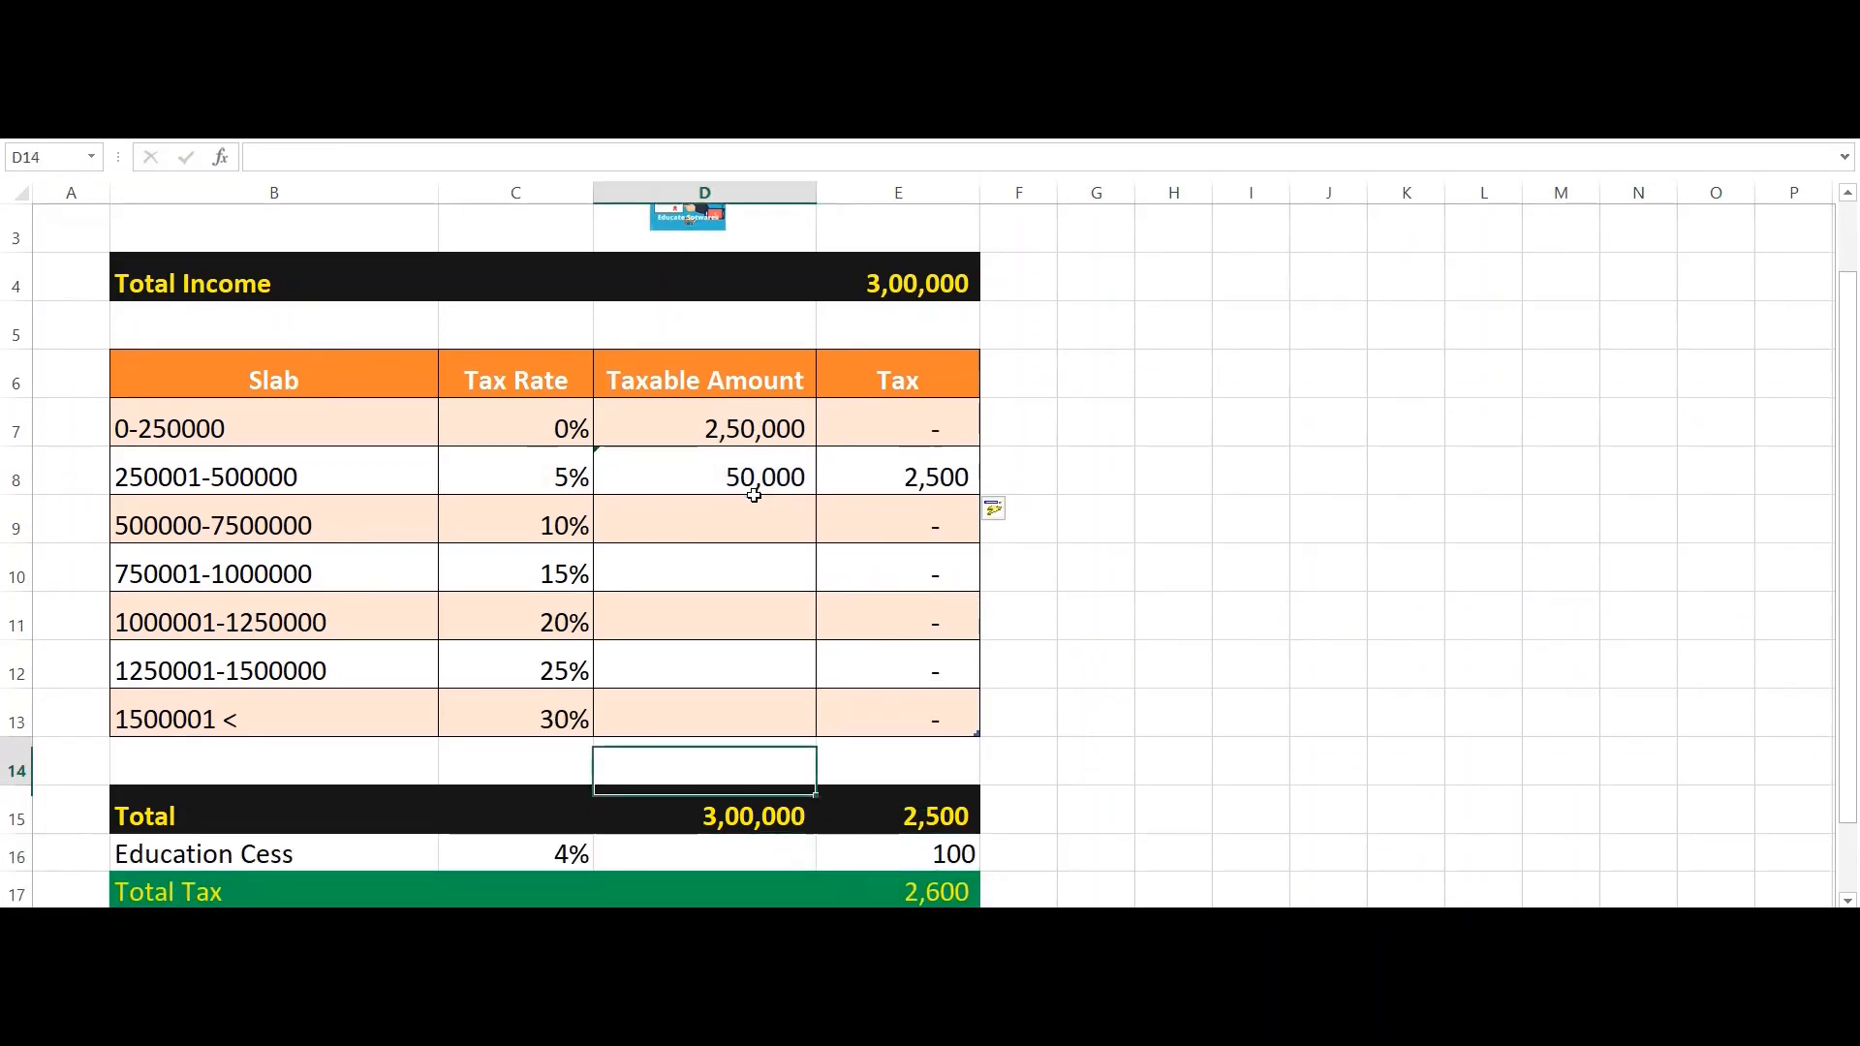
key(Up)
key(Up)
key(Up)
key(Up)
key(Up)
key(Up)
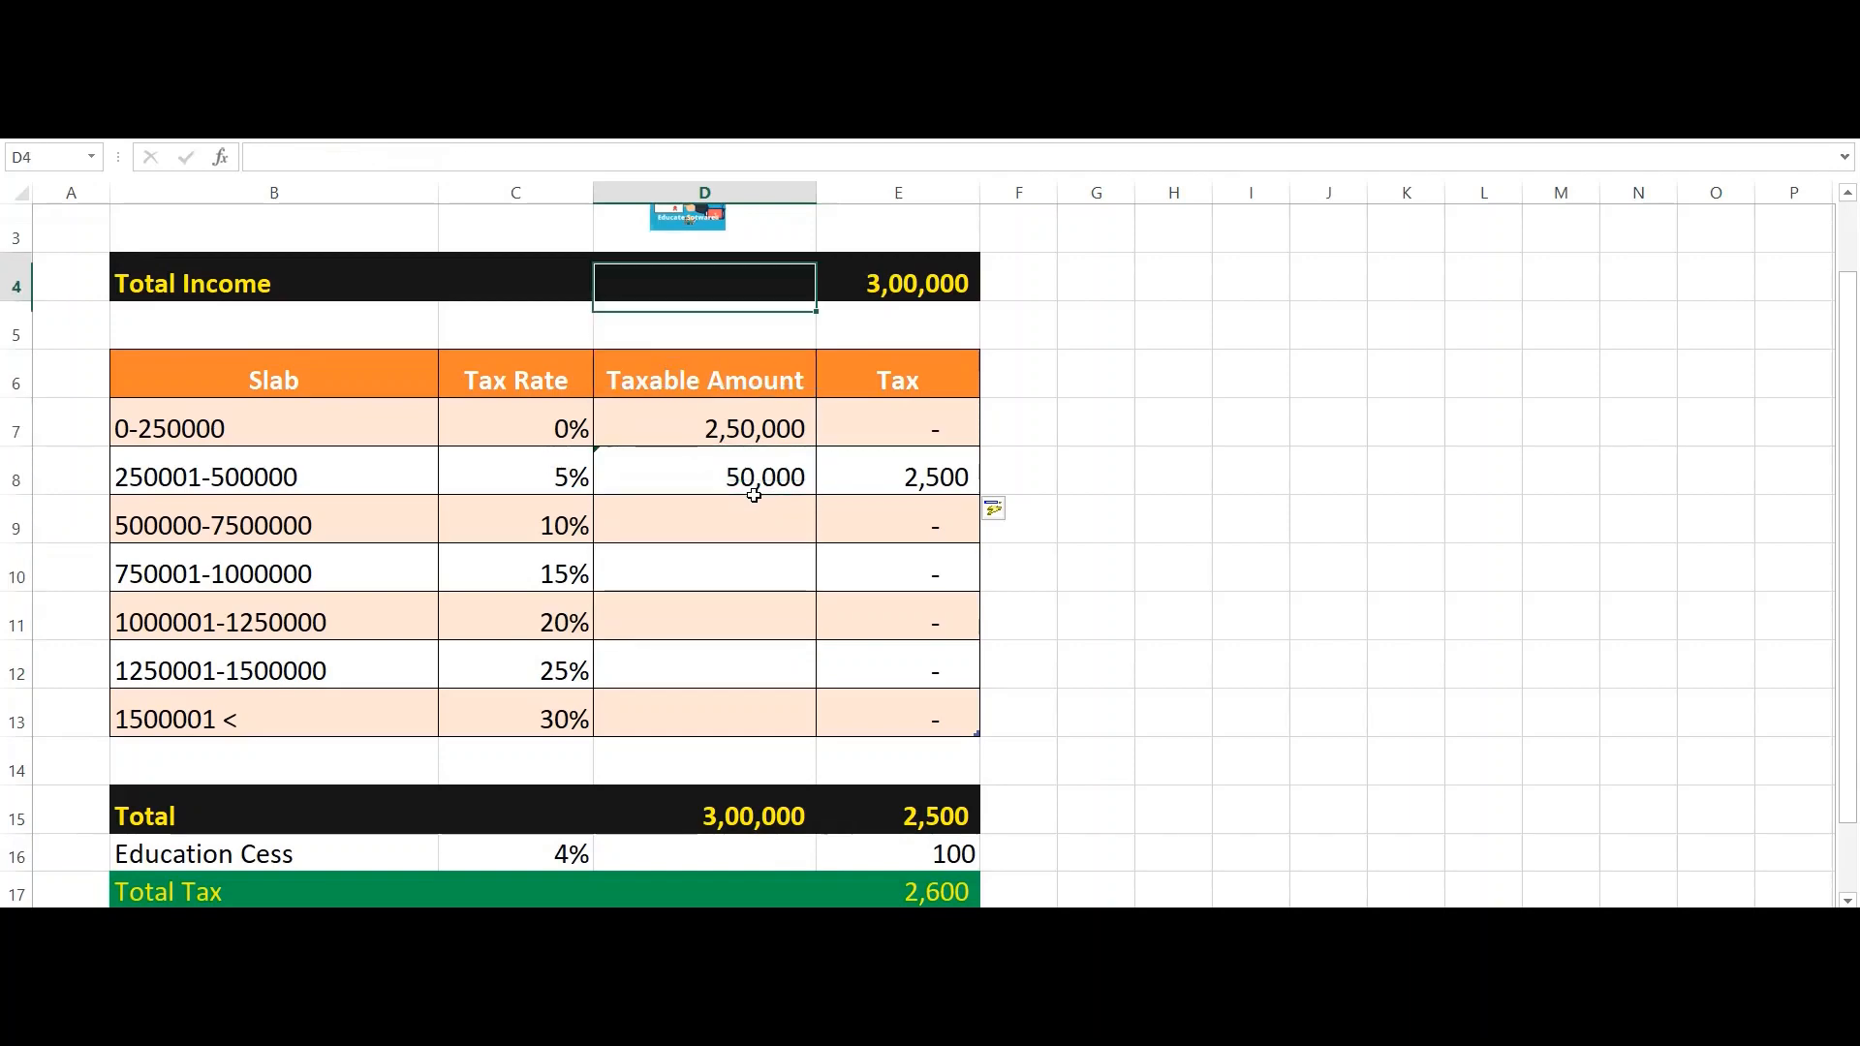
key(Down)
key(Down)
key(Down)
key(Down)
key(Down)
key(Down)
key(Down)
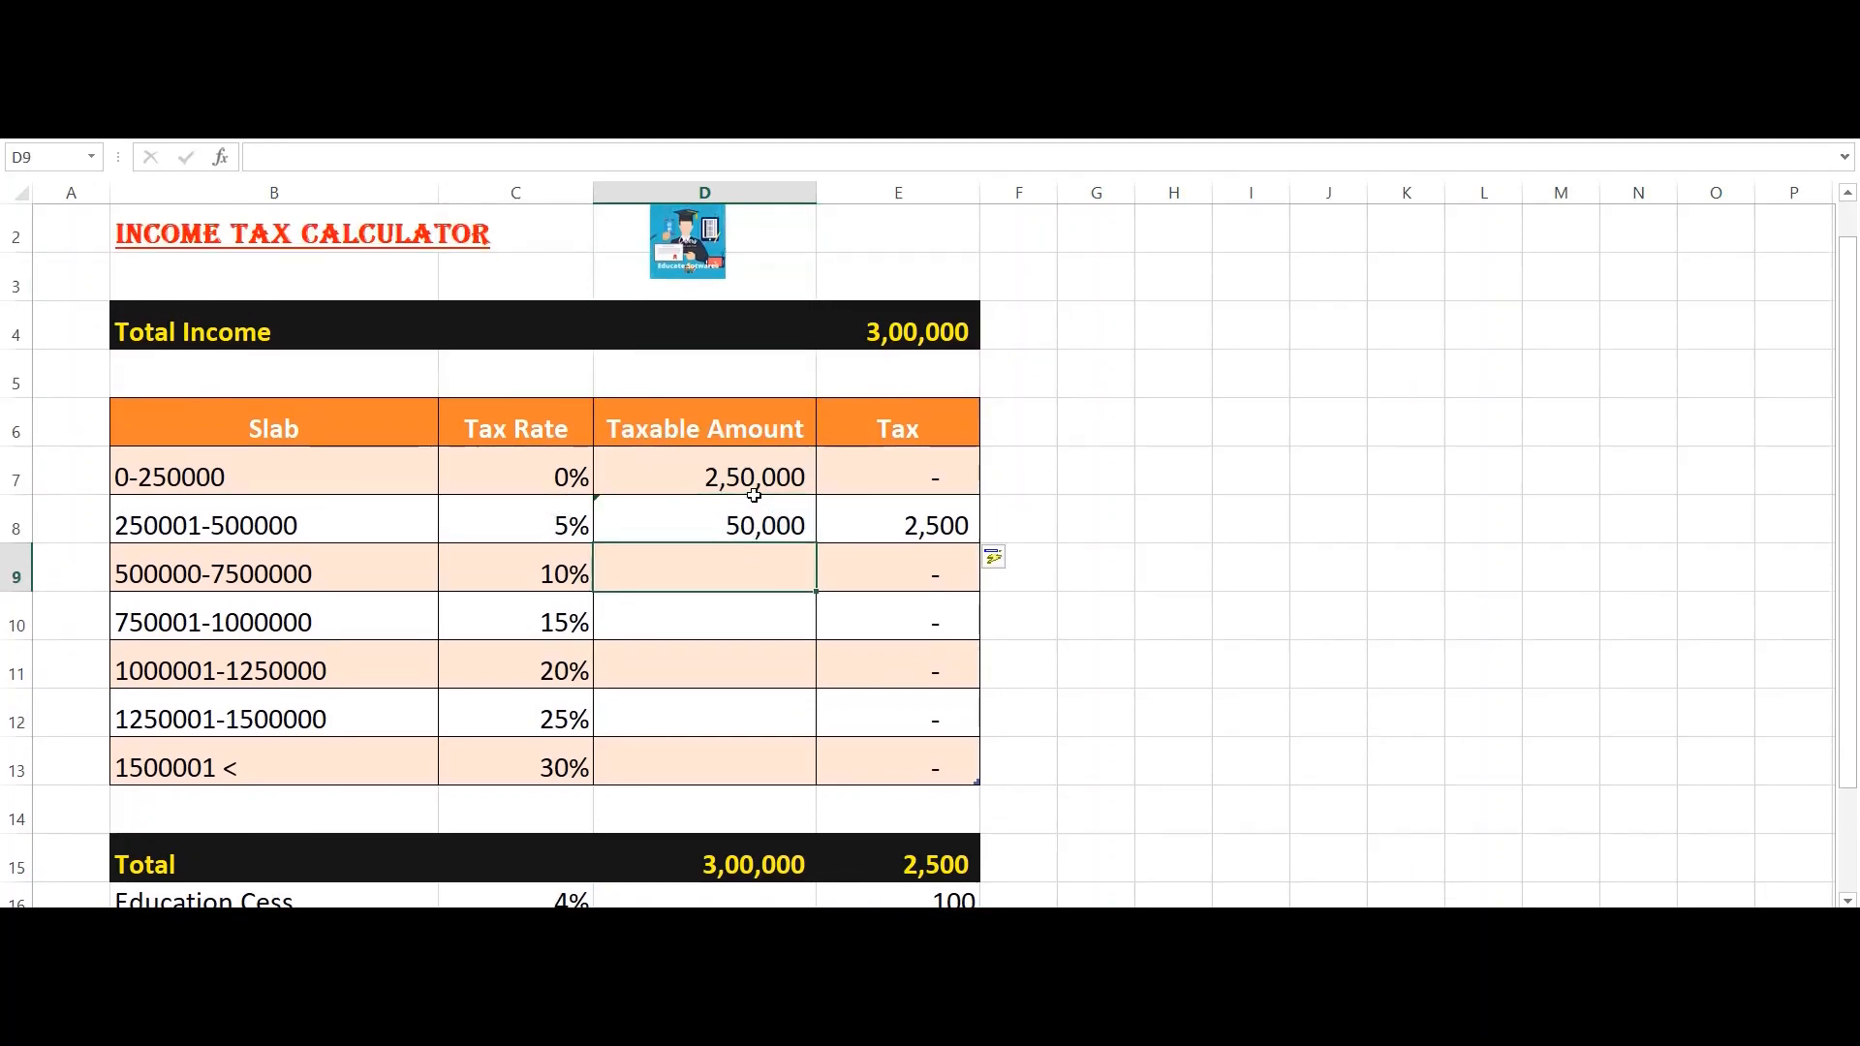
key(Left)
key(Left)
key(Right)
key(Right)
key(Left)
key(Left)
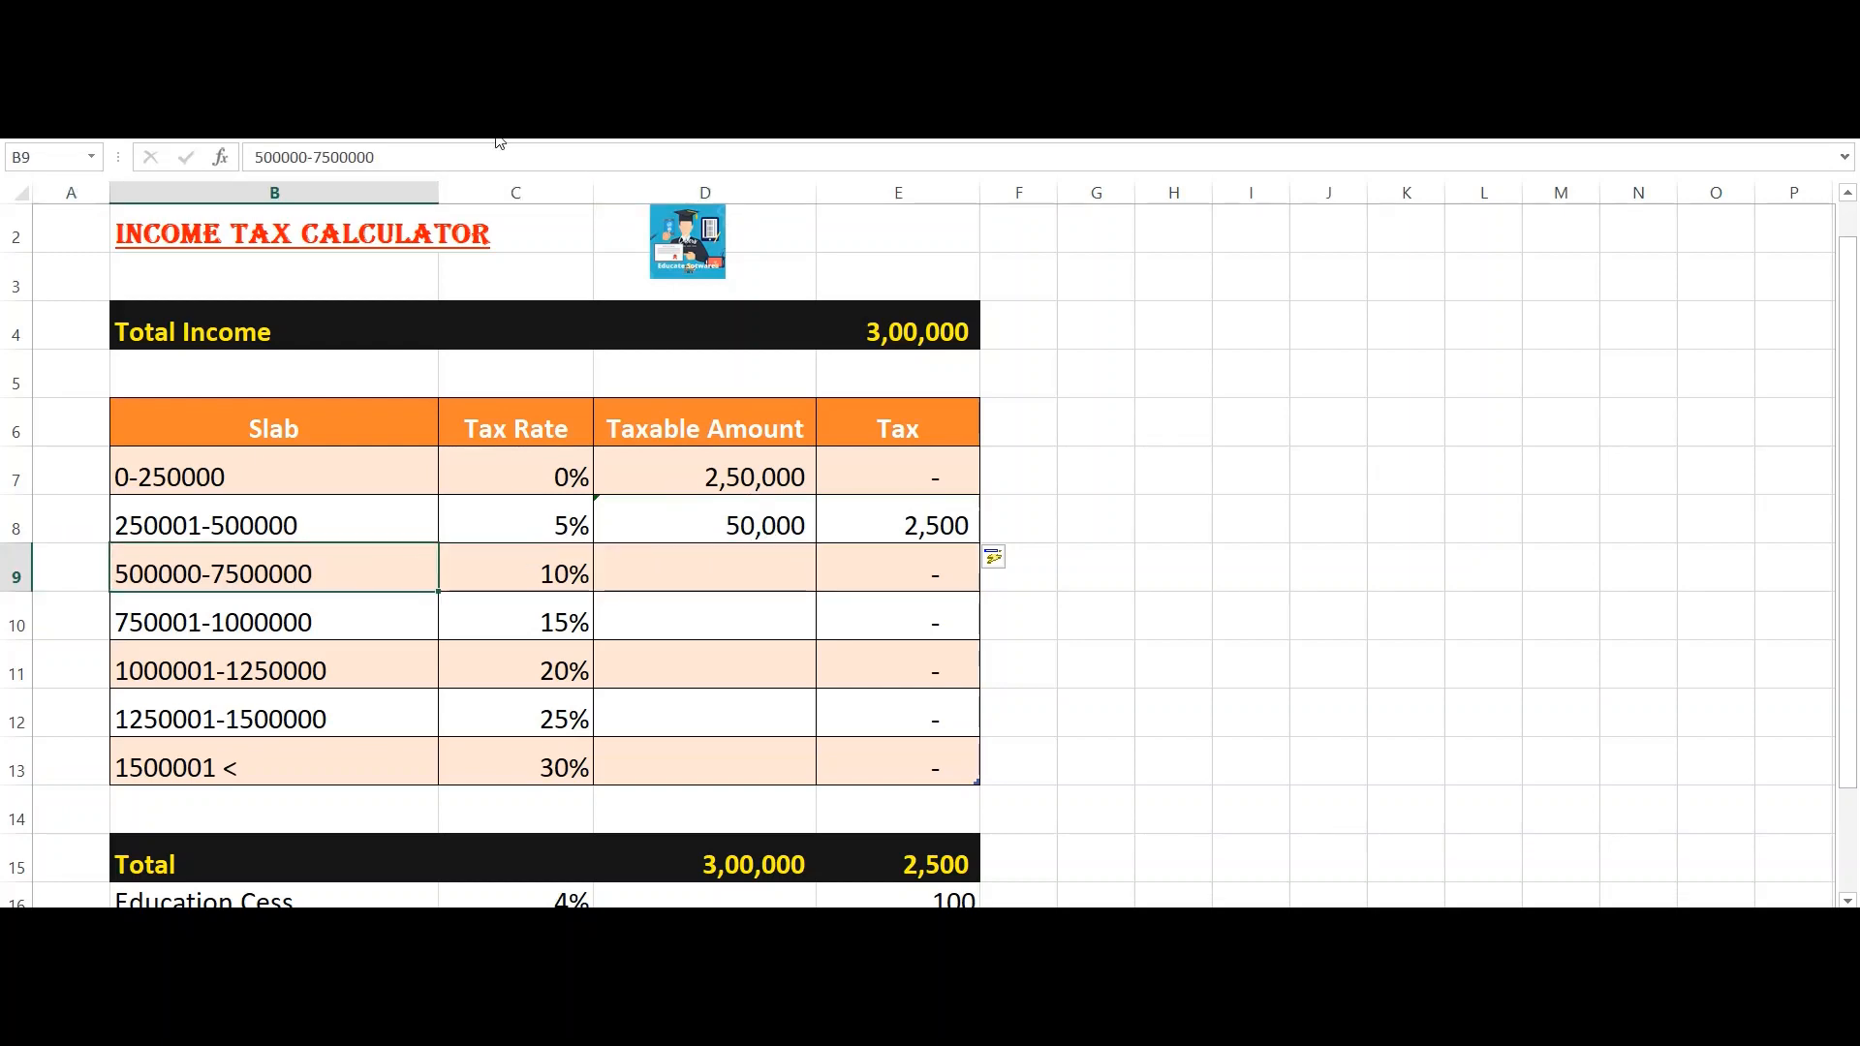
click(309, 158)
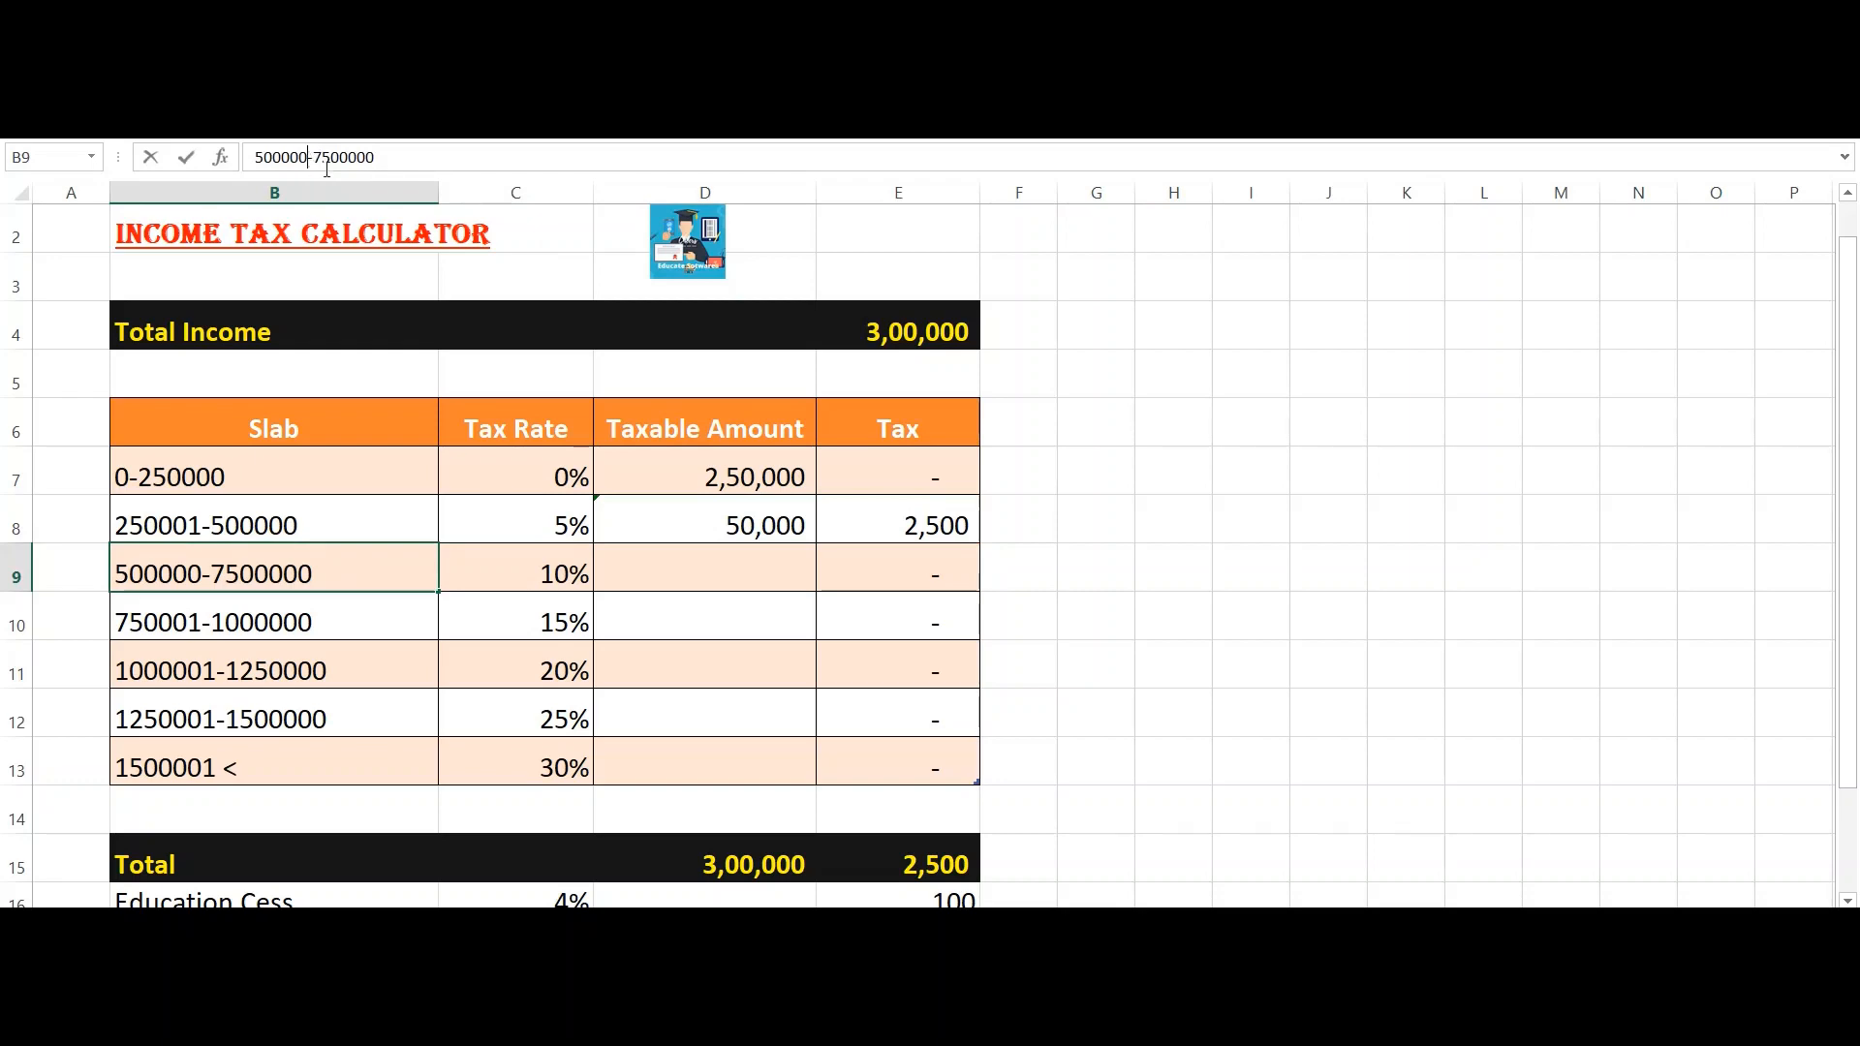
key(BackSpace)
text(1)
key(Return)
Step: Enter an IF formula in D9 that returns 250000 when Total Income in E4 exceeds 750000
key(Up)
key(Right)
key(Right)
key(Right)
key(Left)
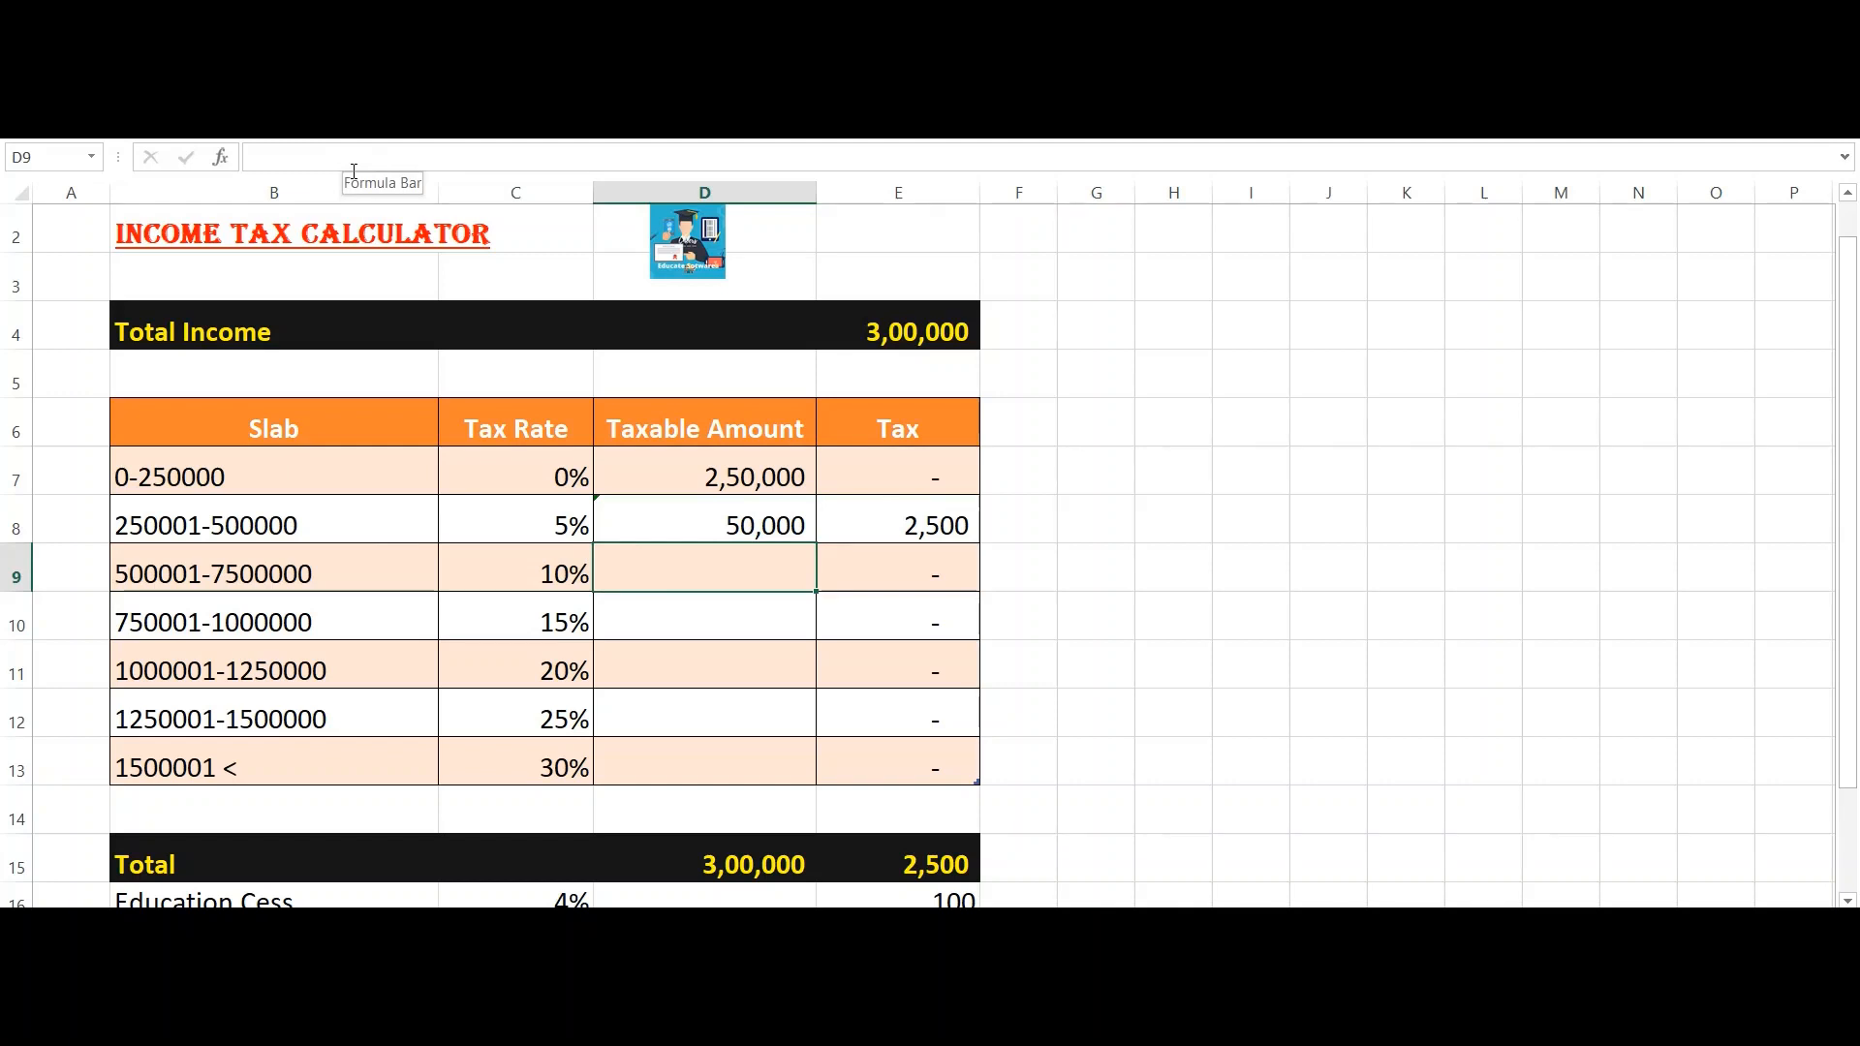
text(=if)
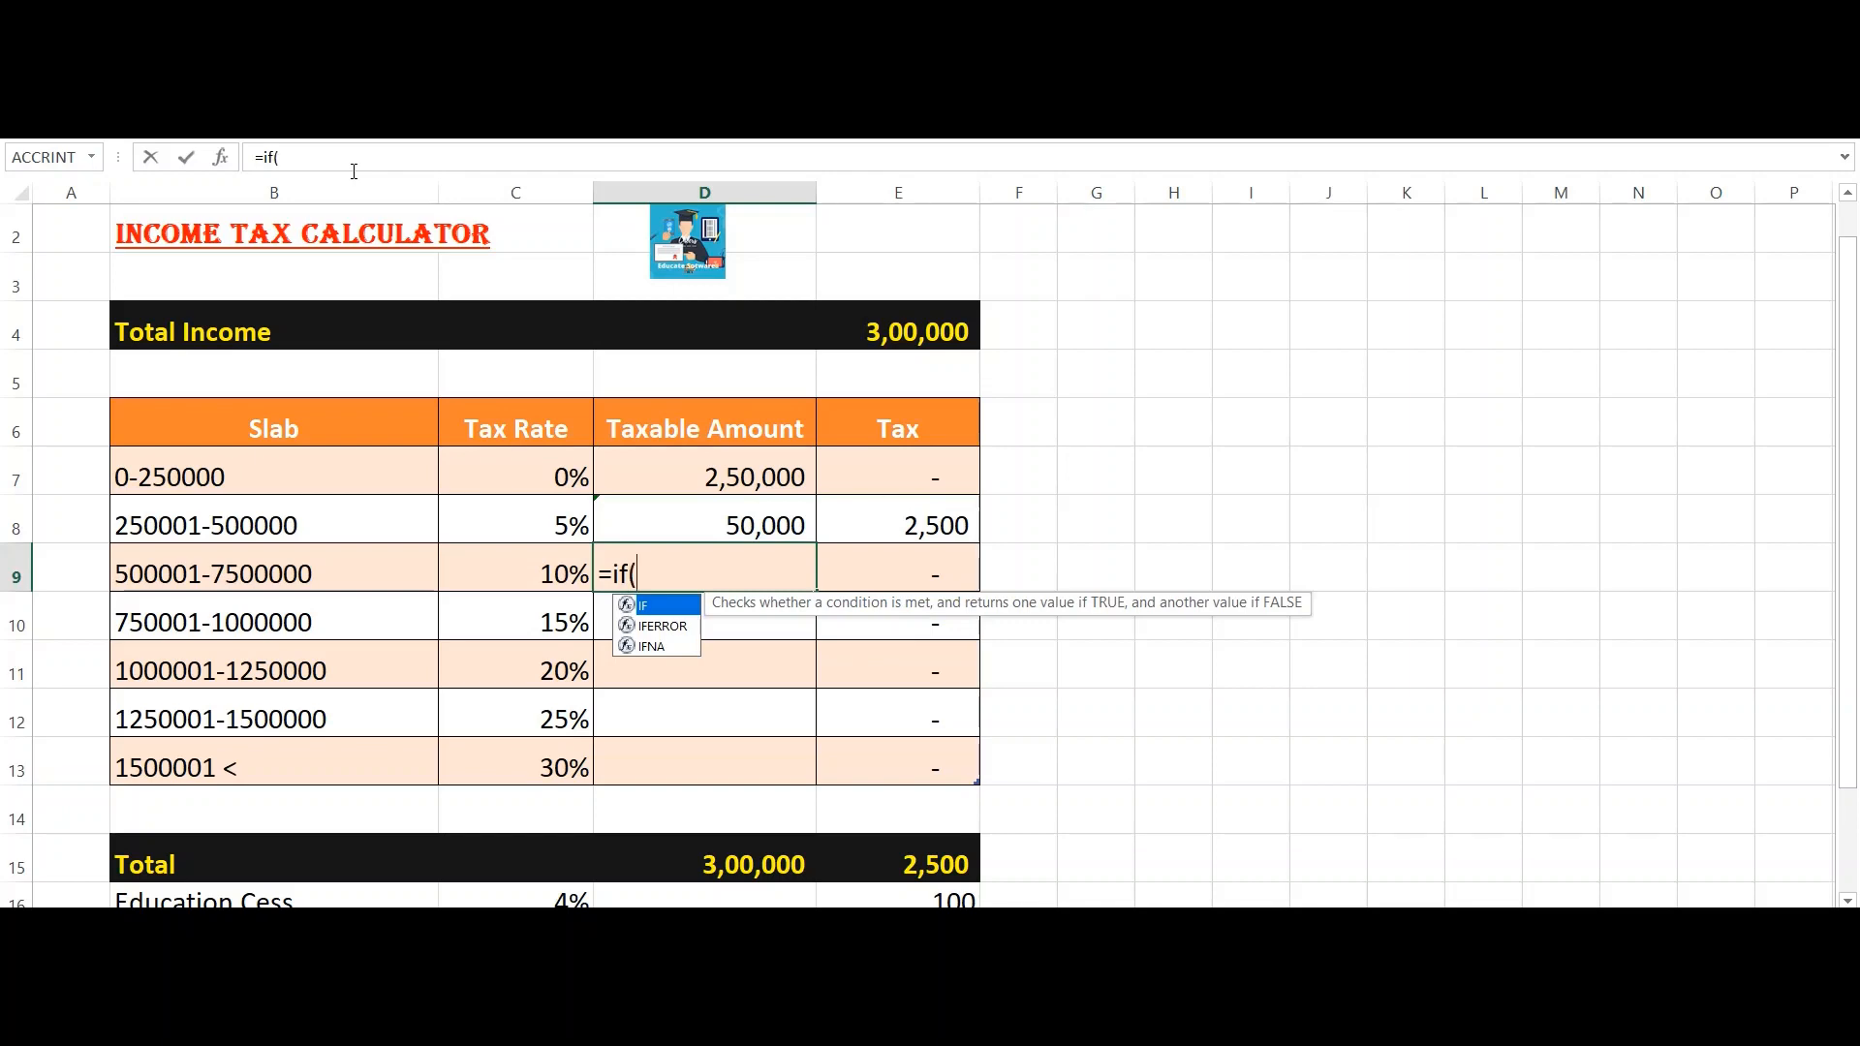
text(()
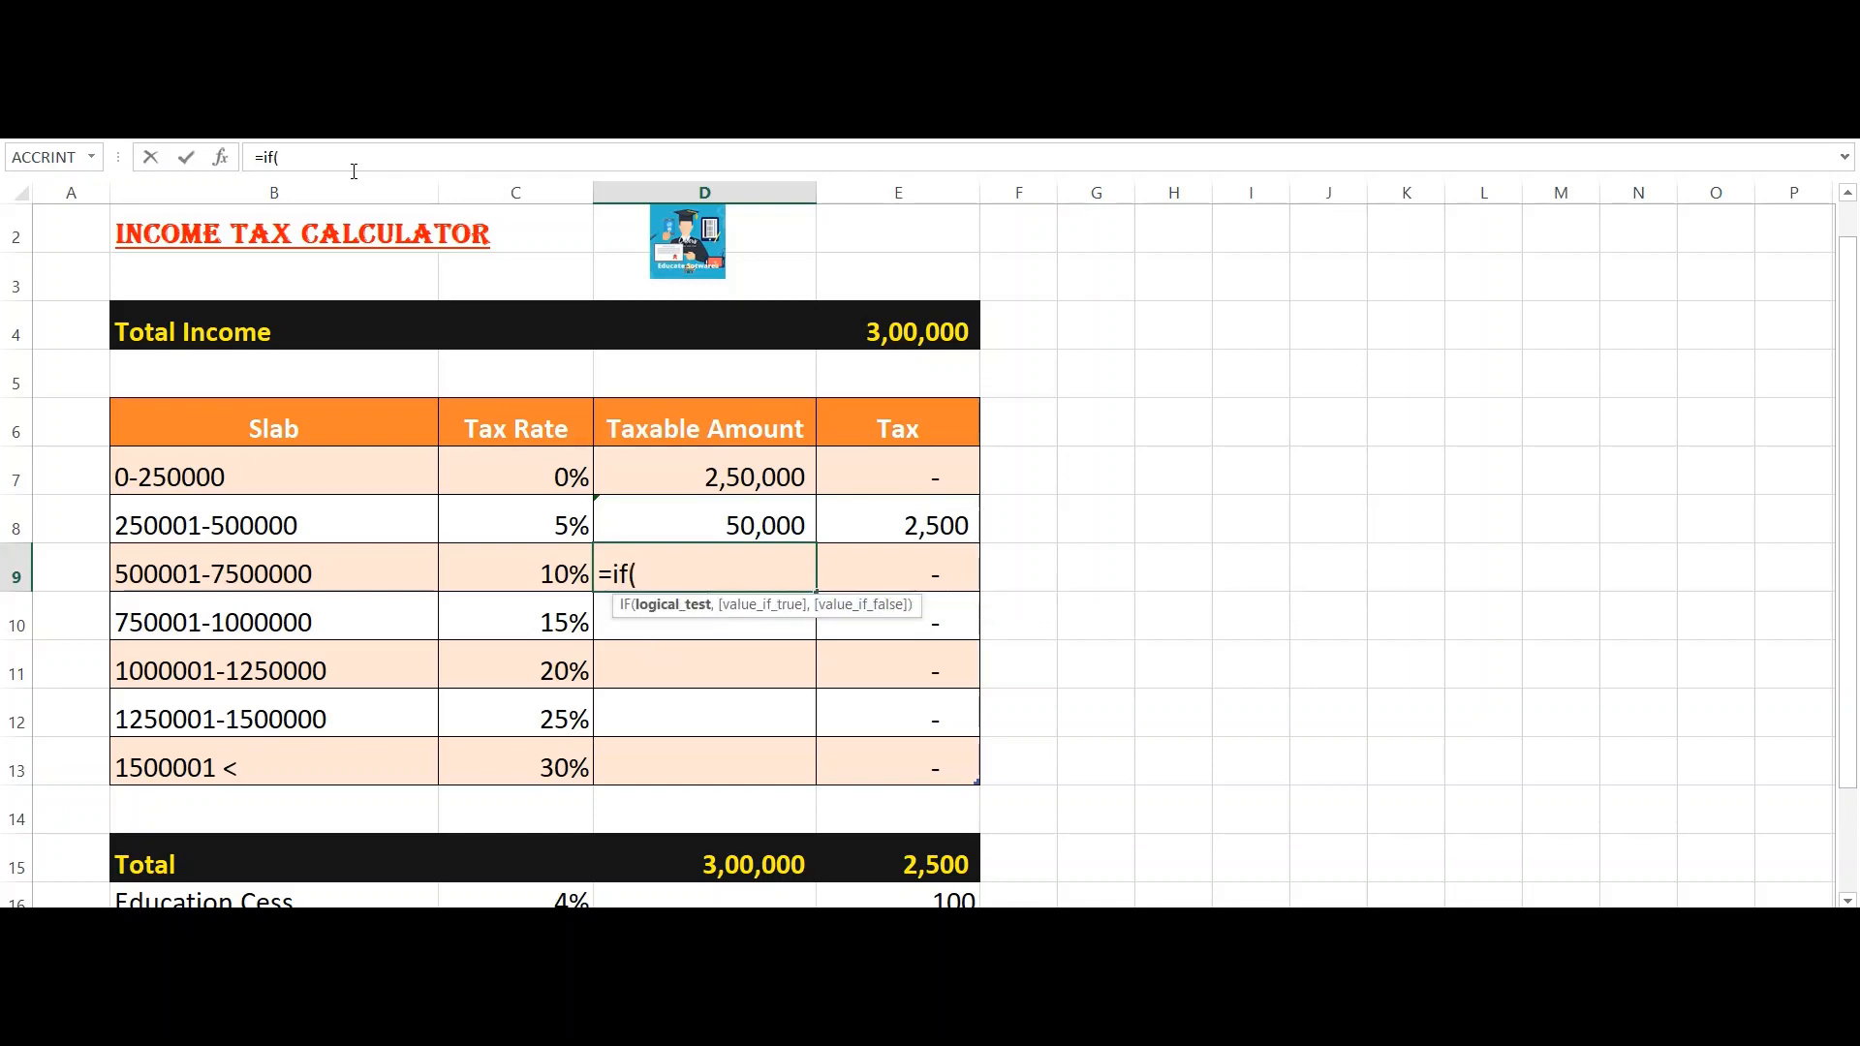
text(e4)
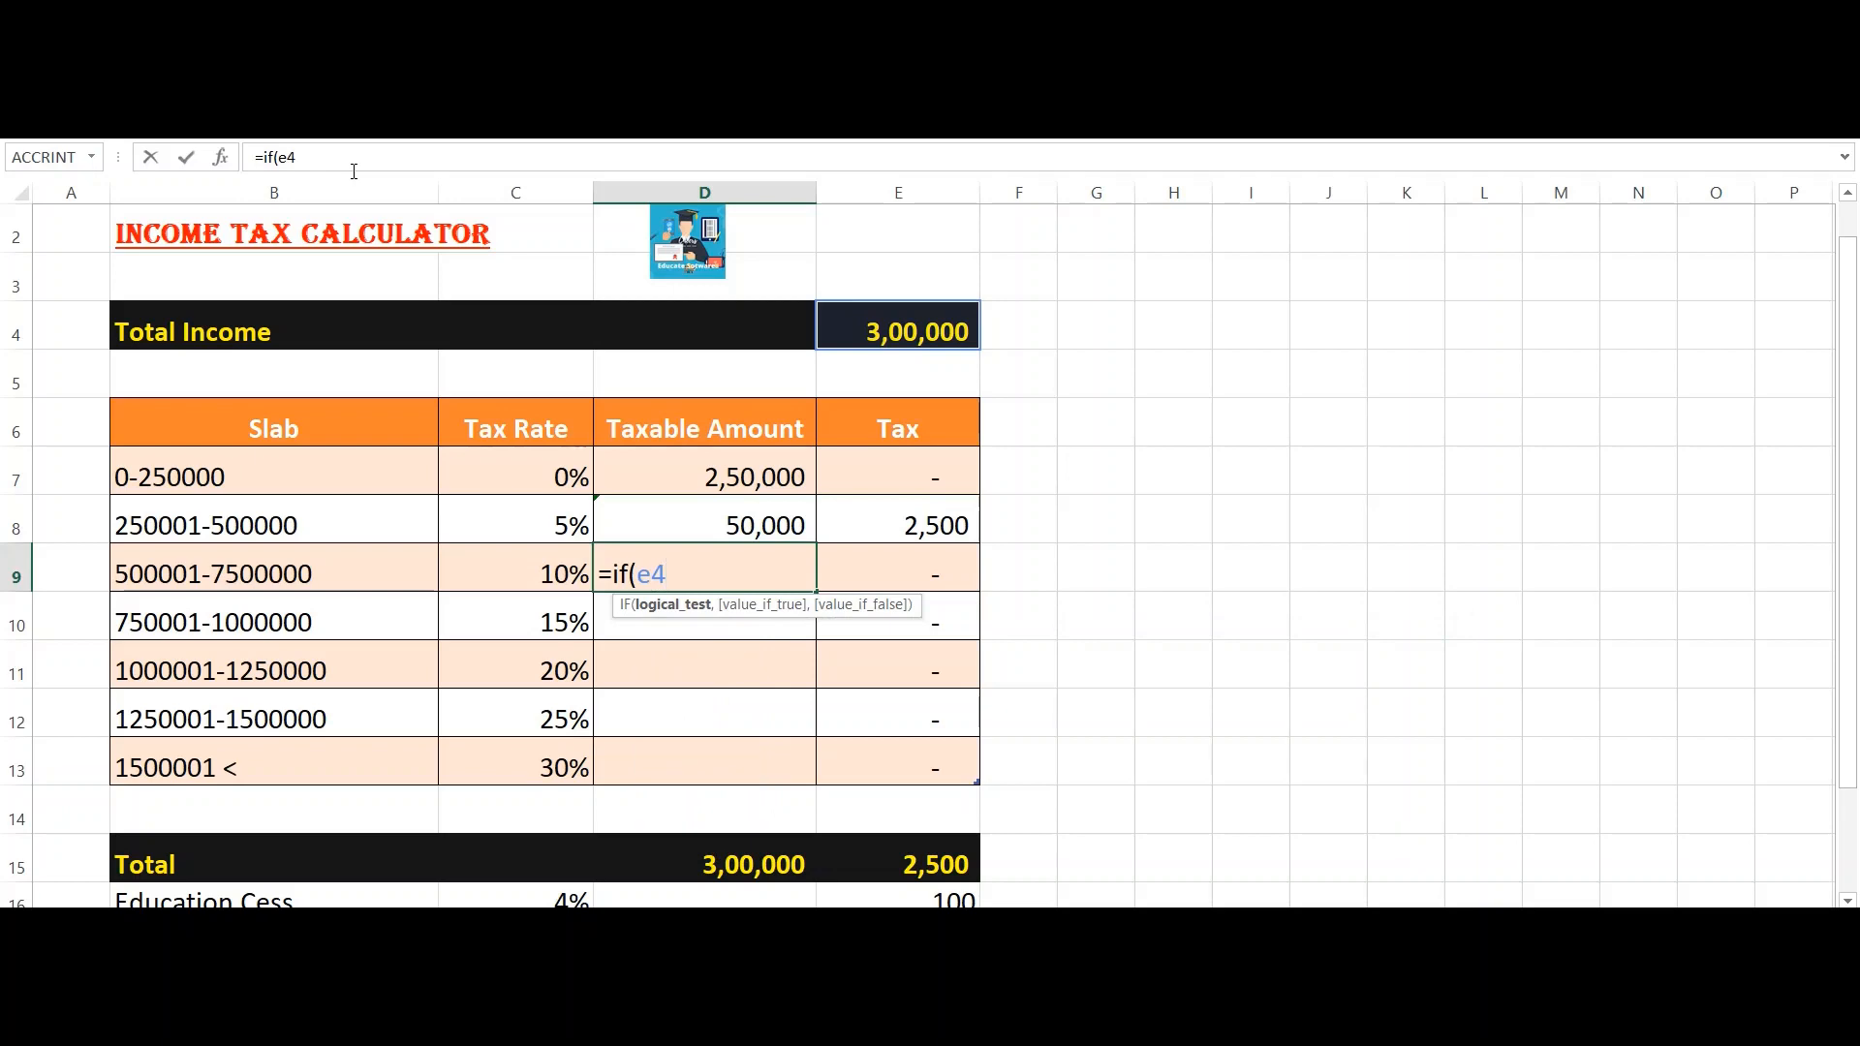
text(>750000,)
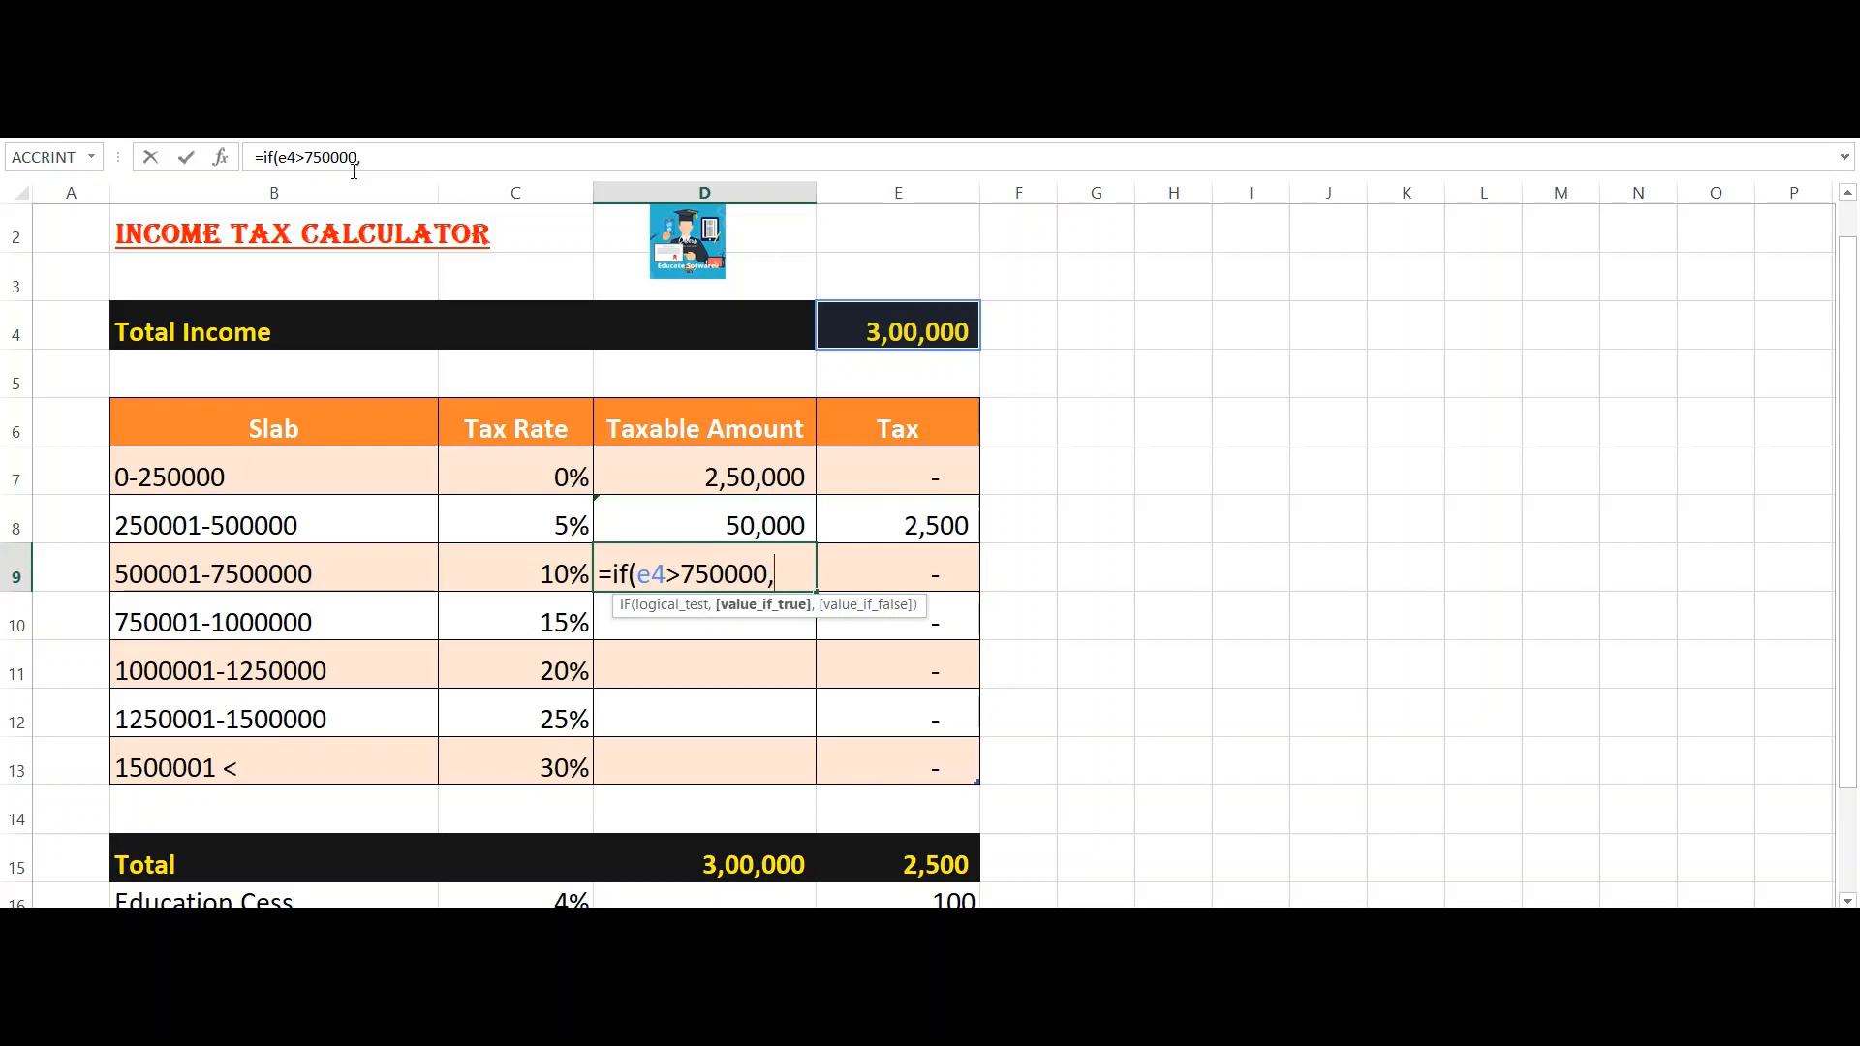
text(250000)
click(972, 530)
text(,)
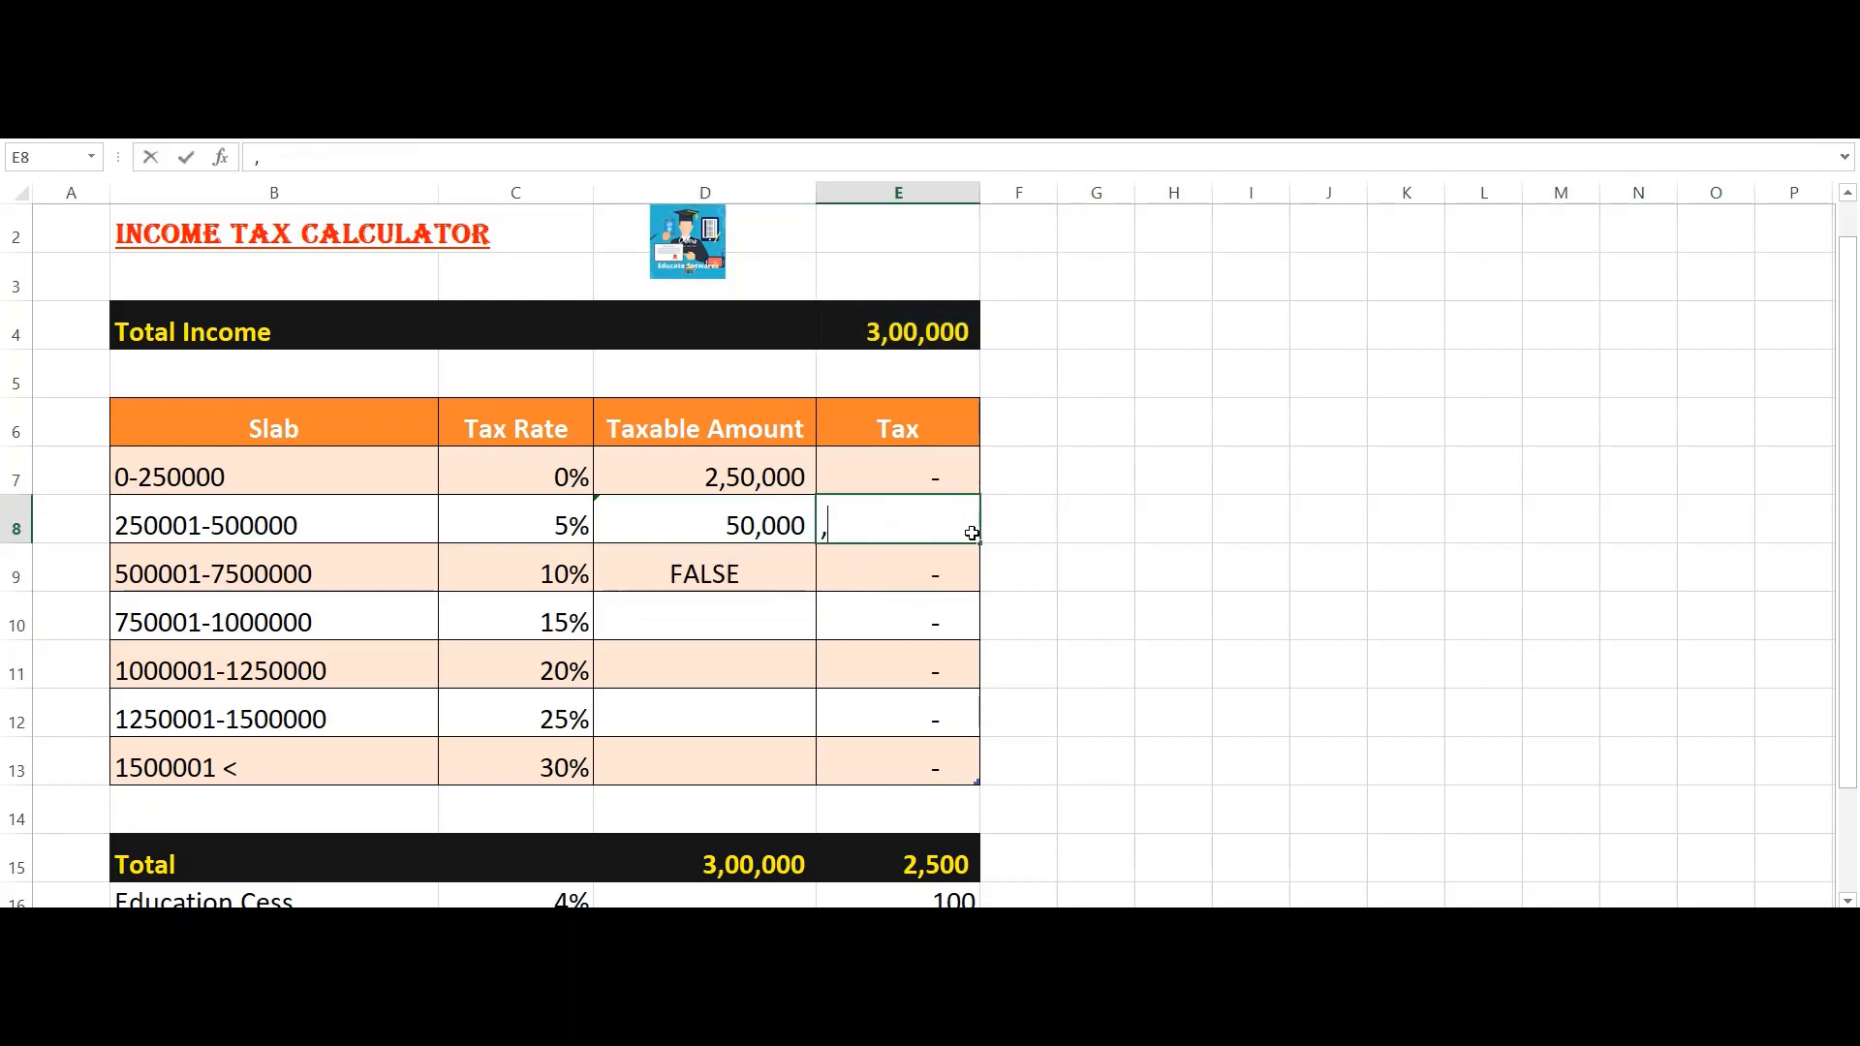
key(Escape)
key(ctrl+v)
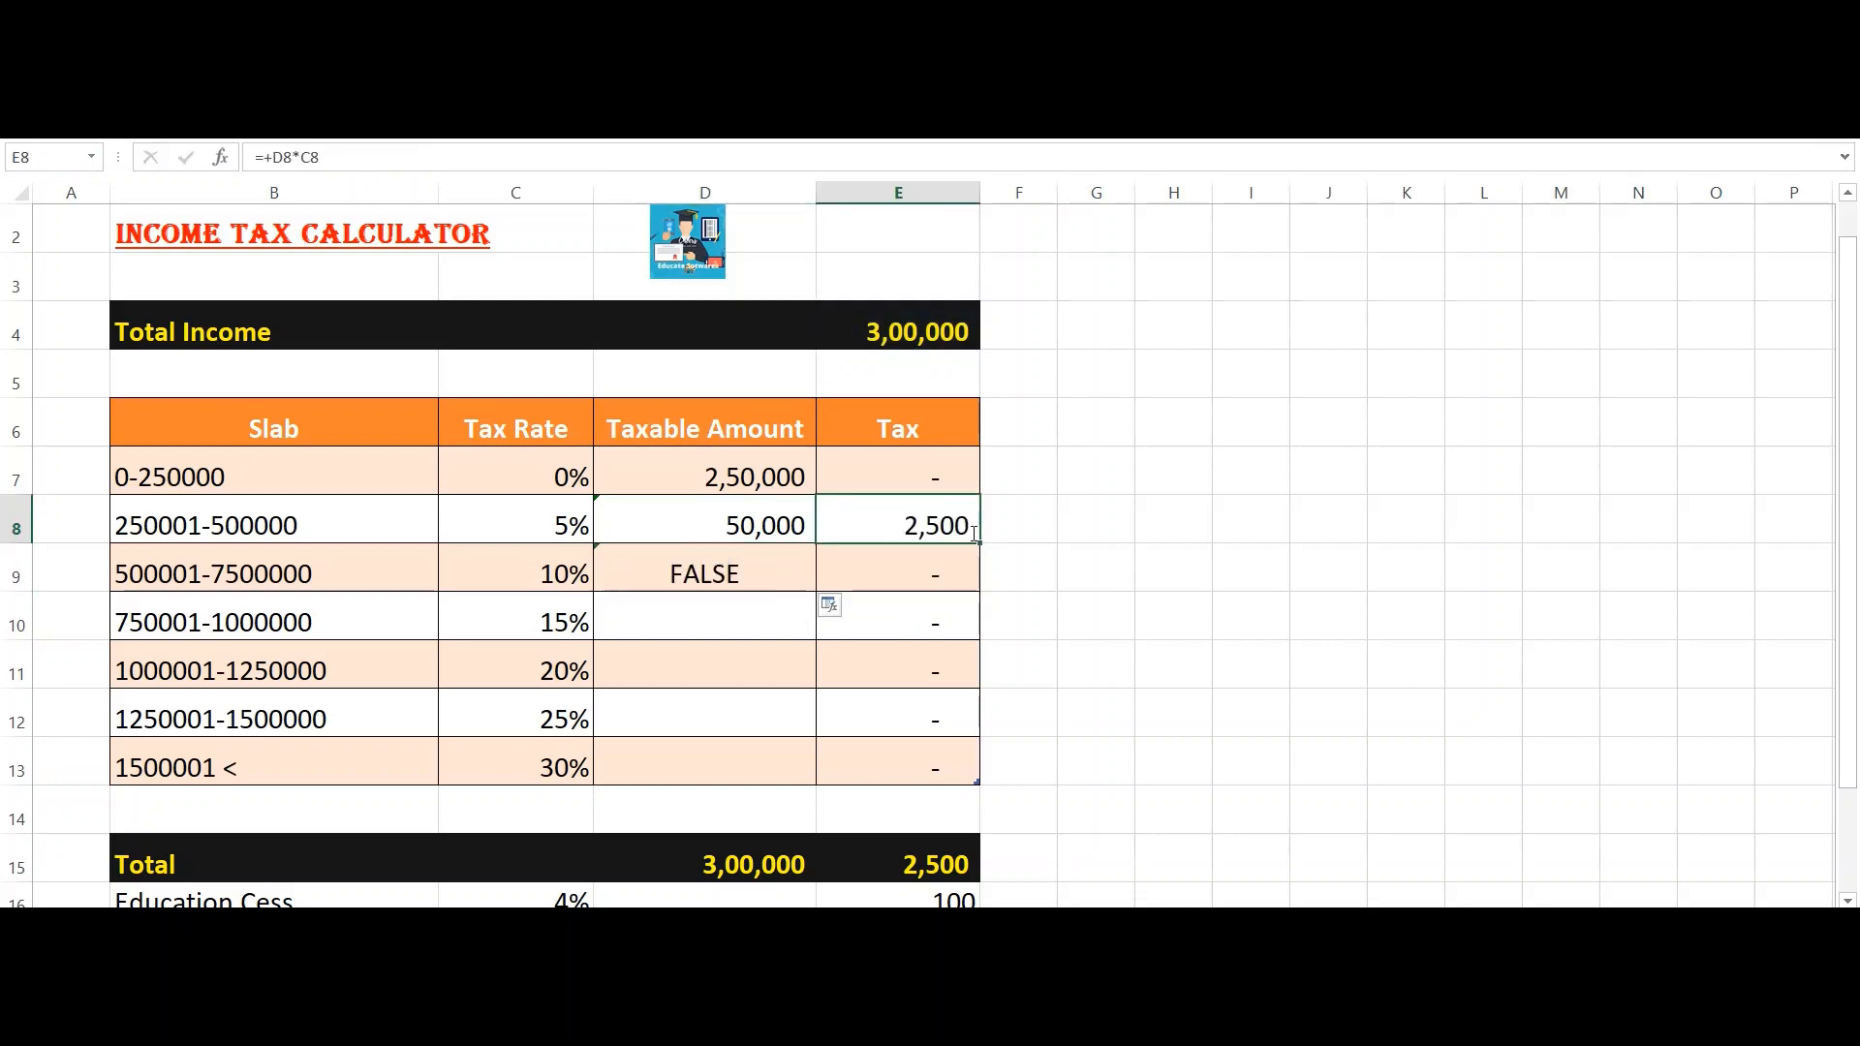
Step: Add (E4-D7-E8) as the value-if-false argument of the IF formula in D9
key(Down)
key(Left)
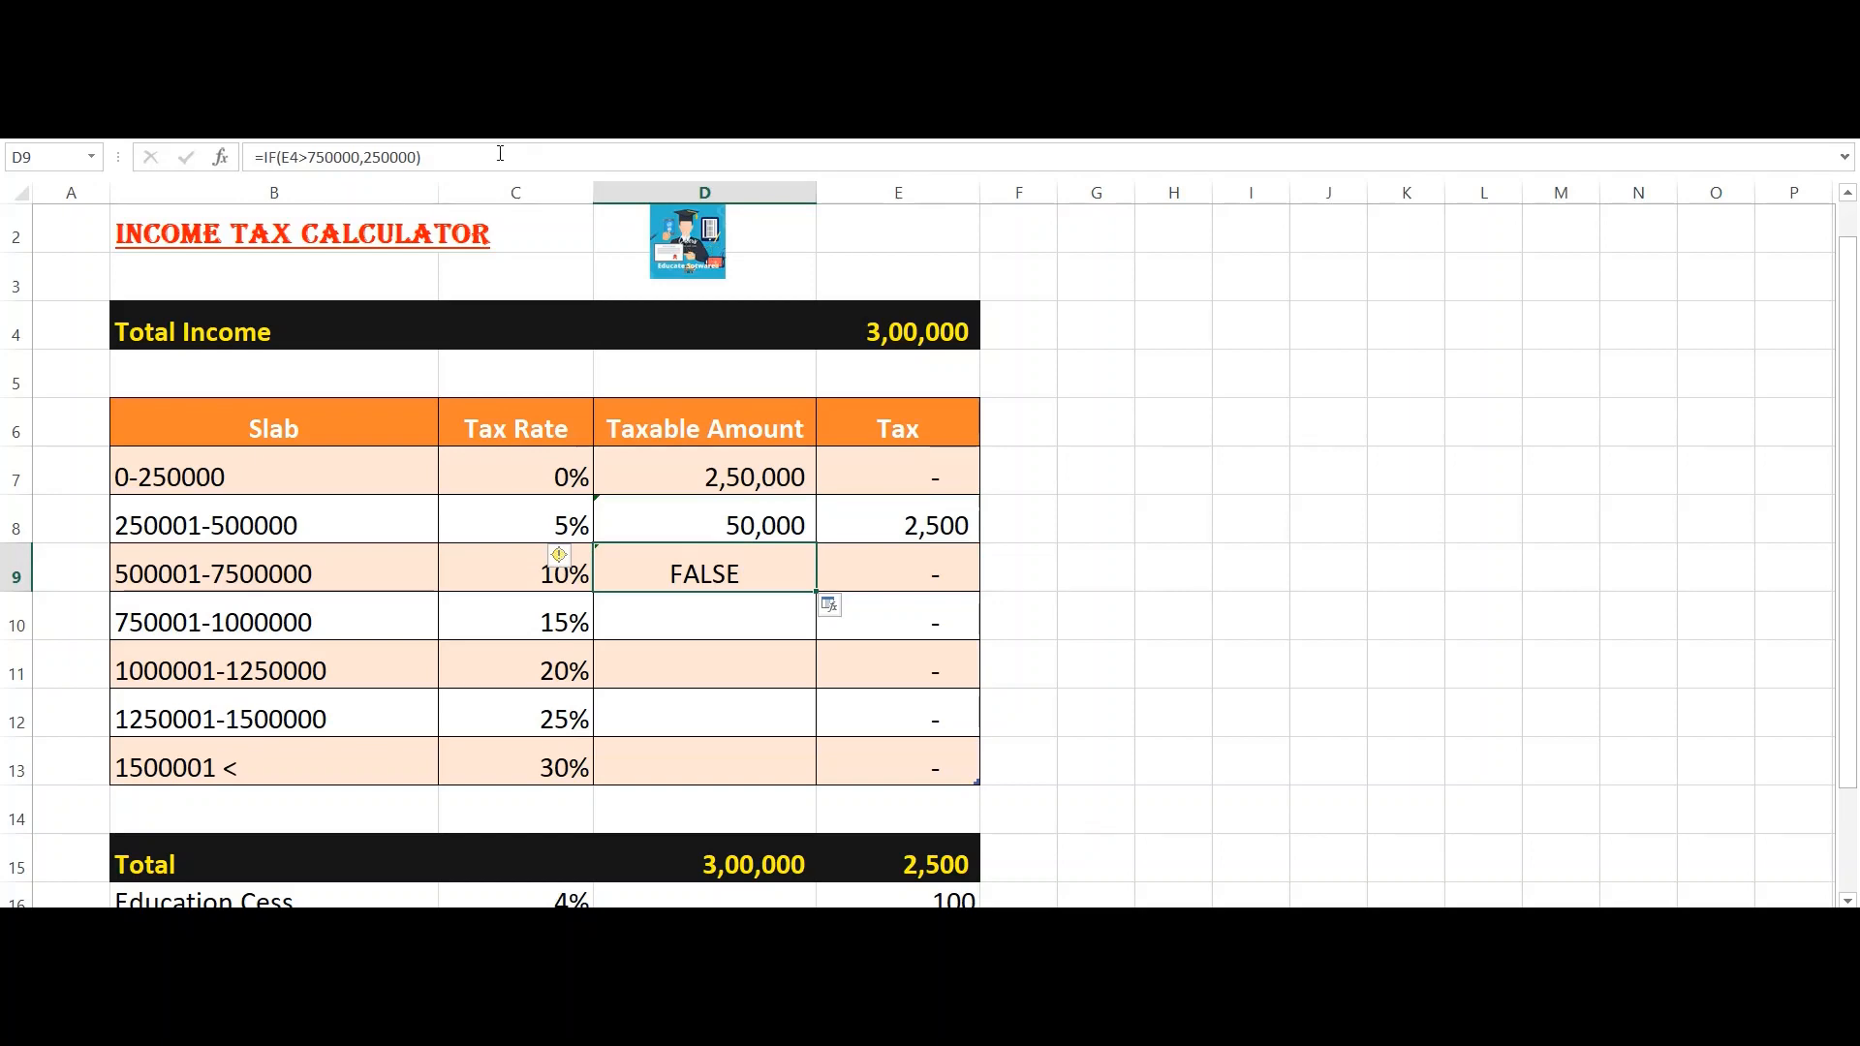
click(418, 157)
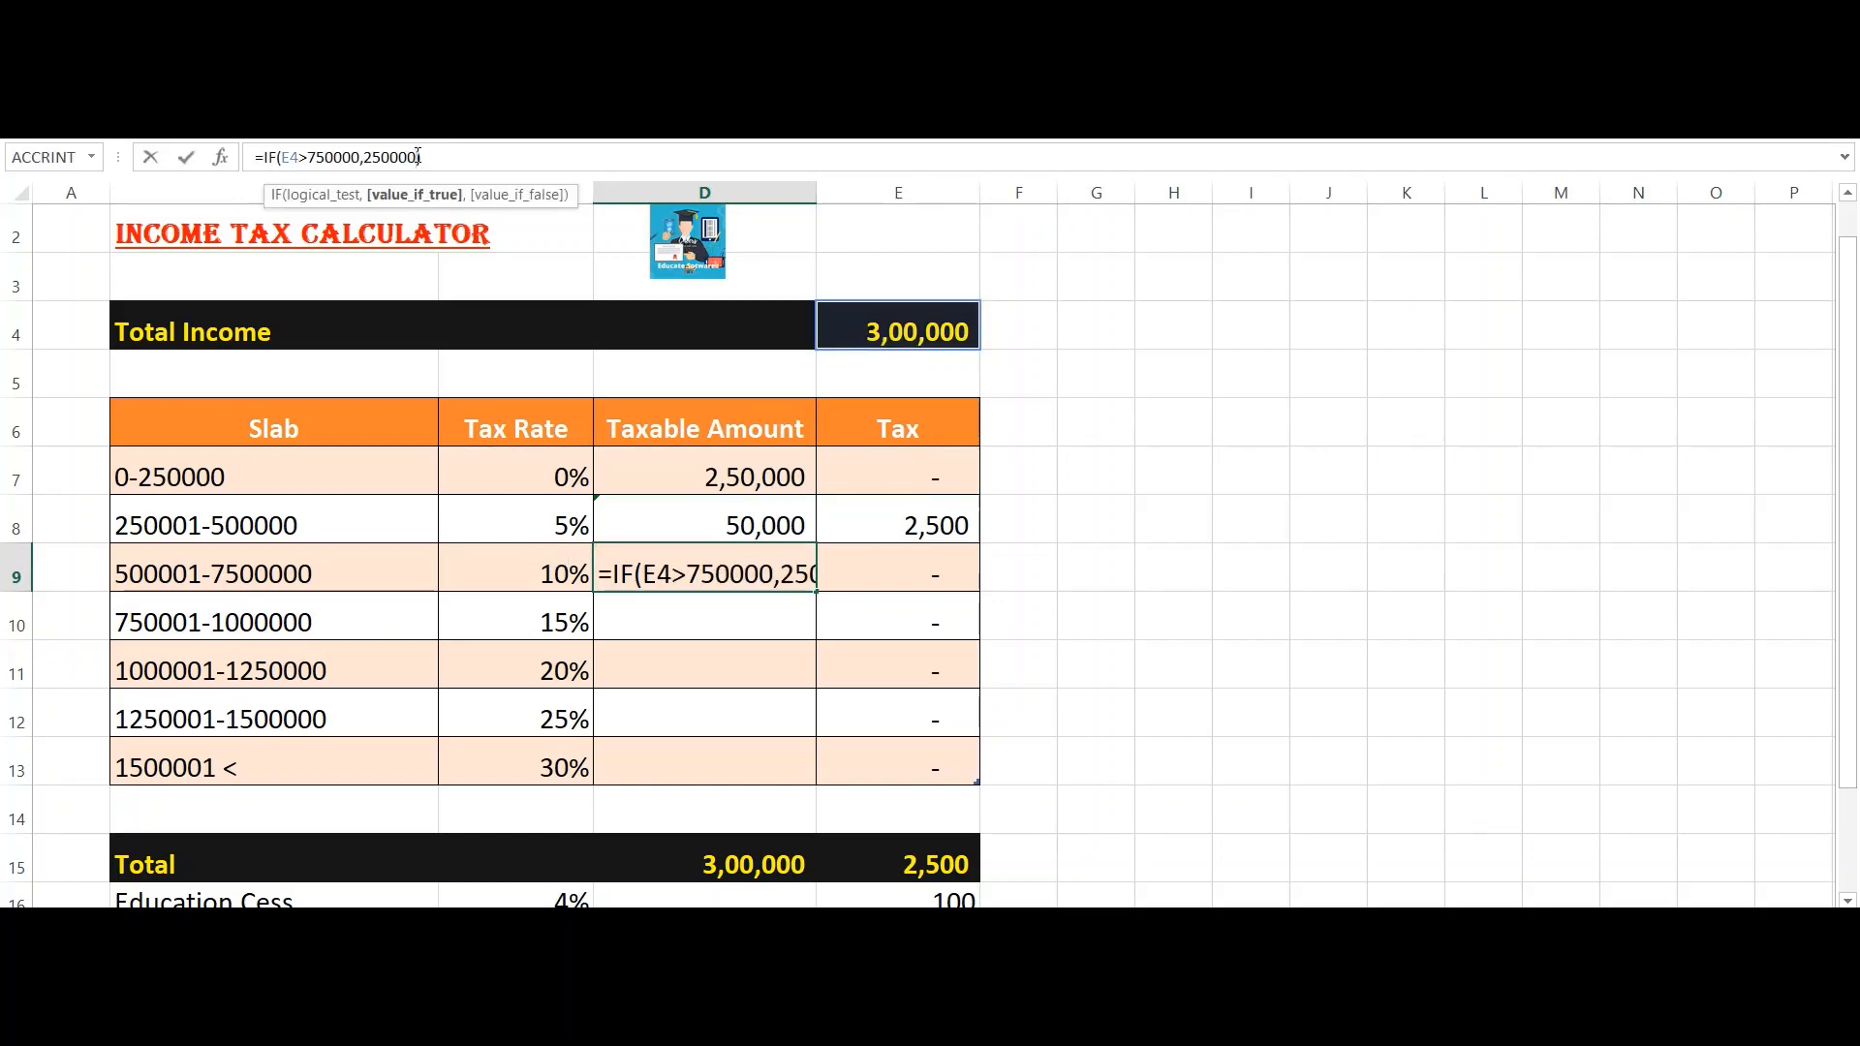
text(,)
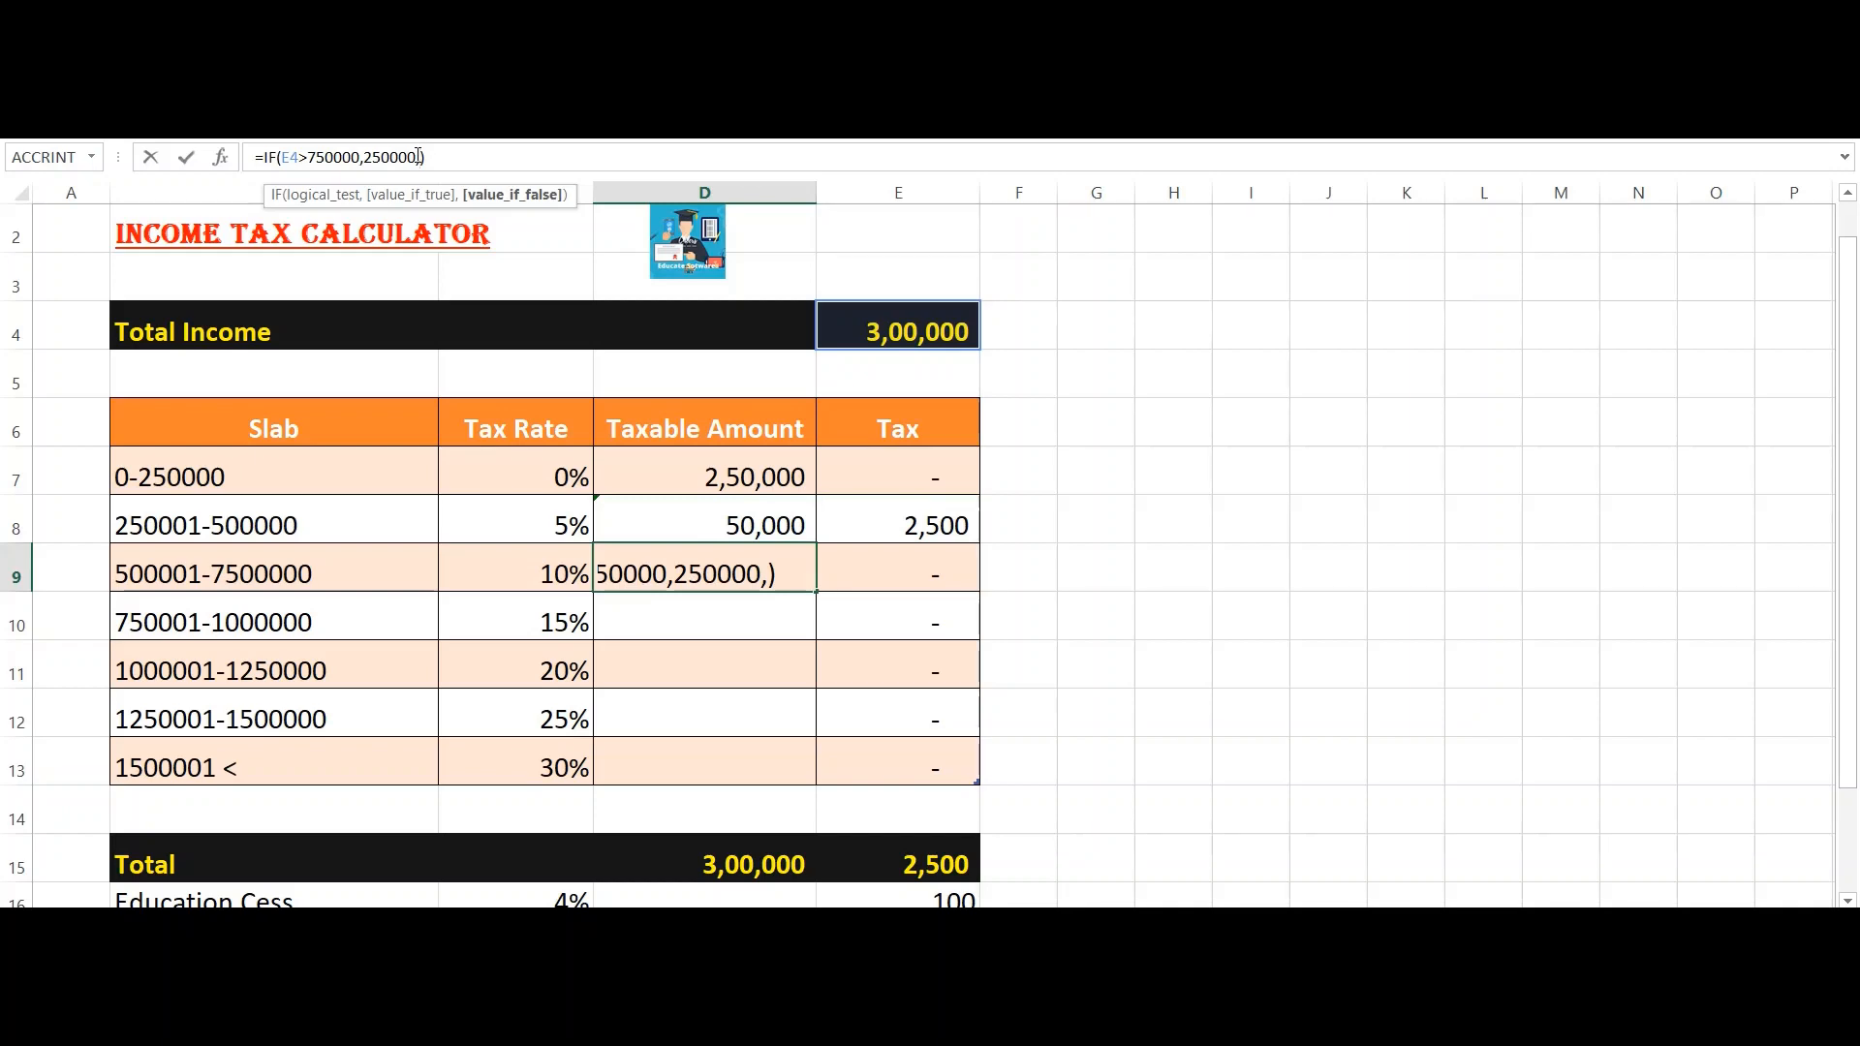
text((e)
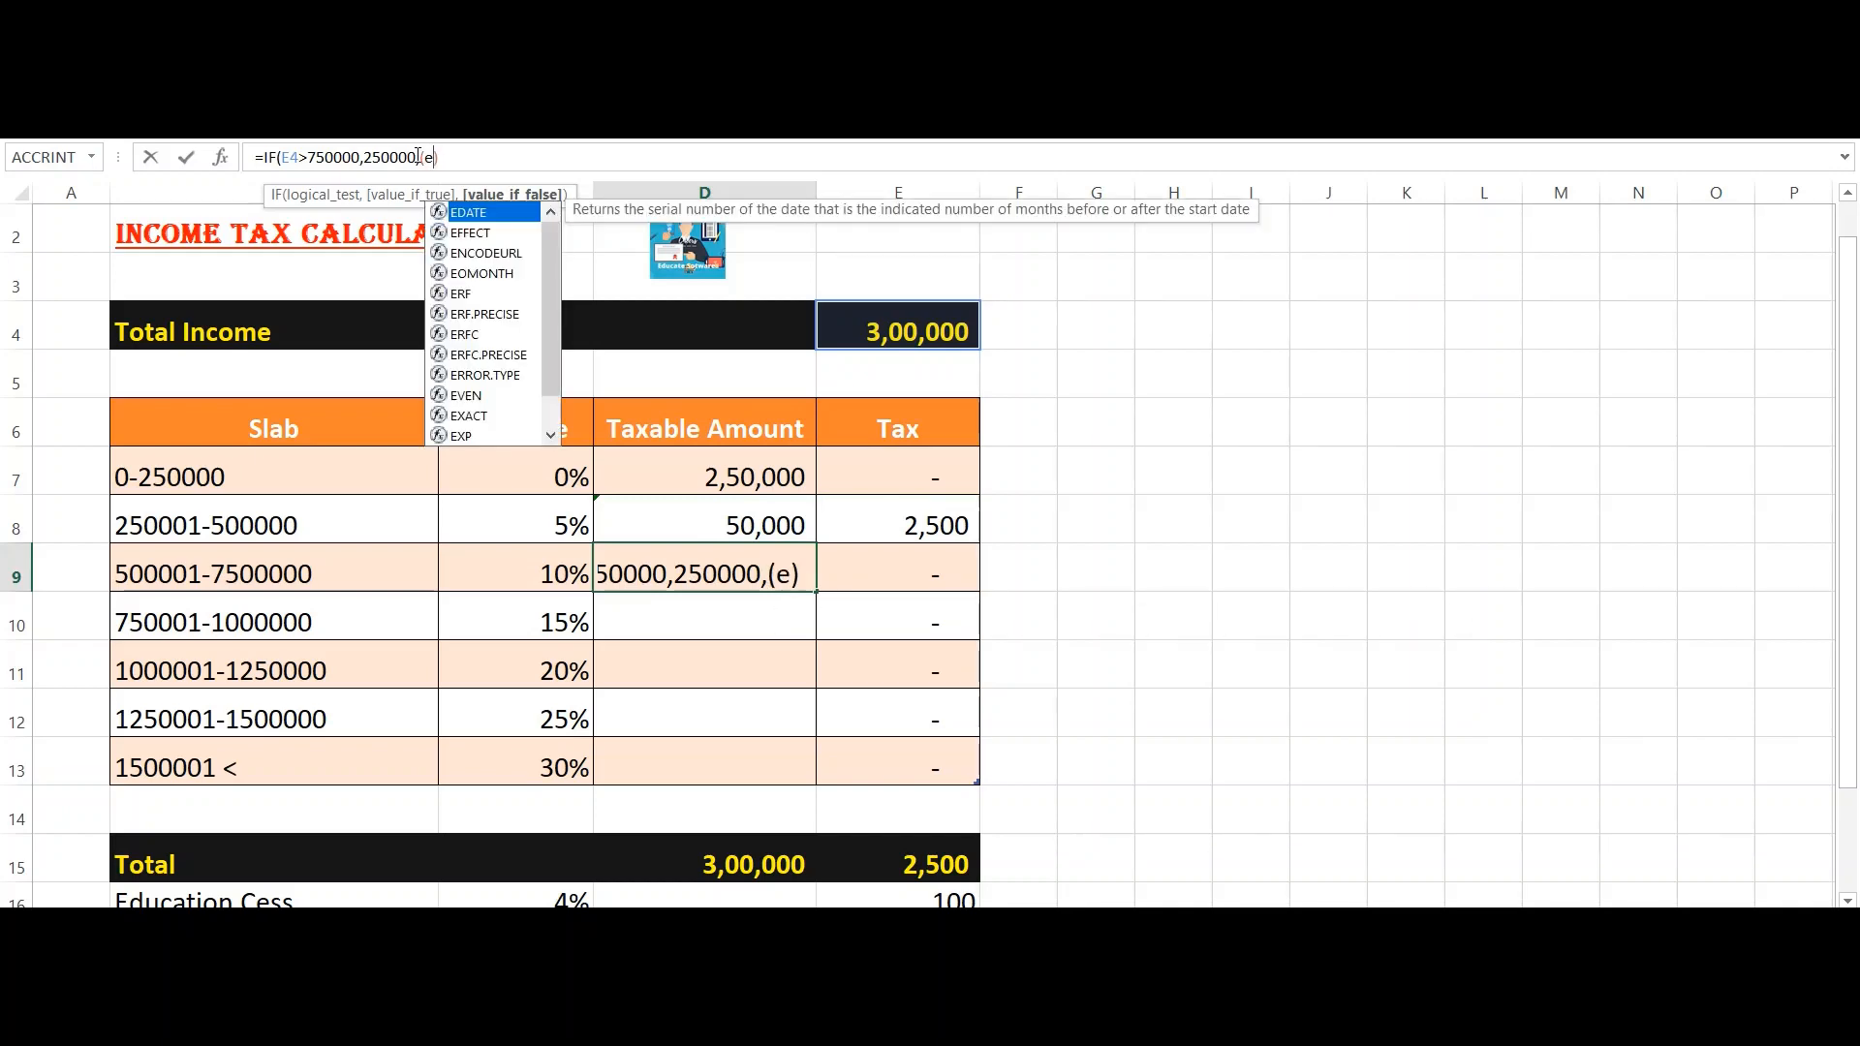
text(4-)
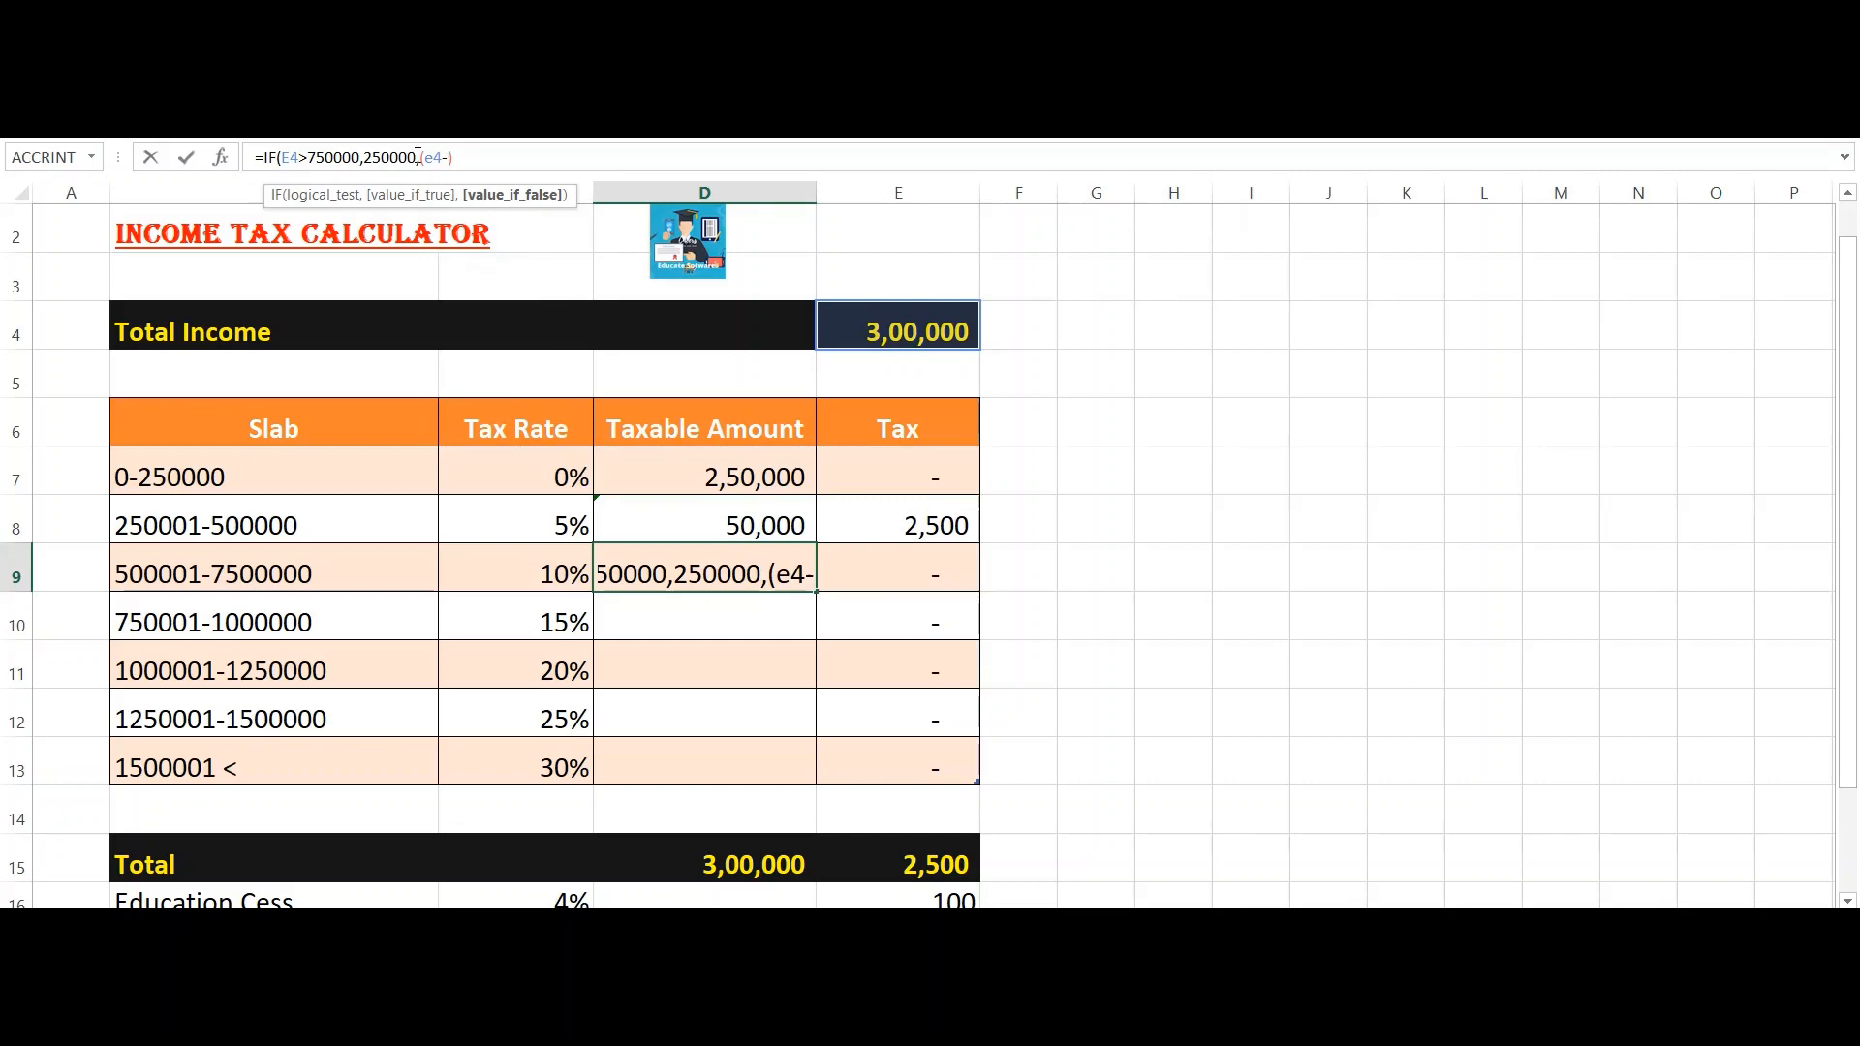
text(d7)
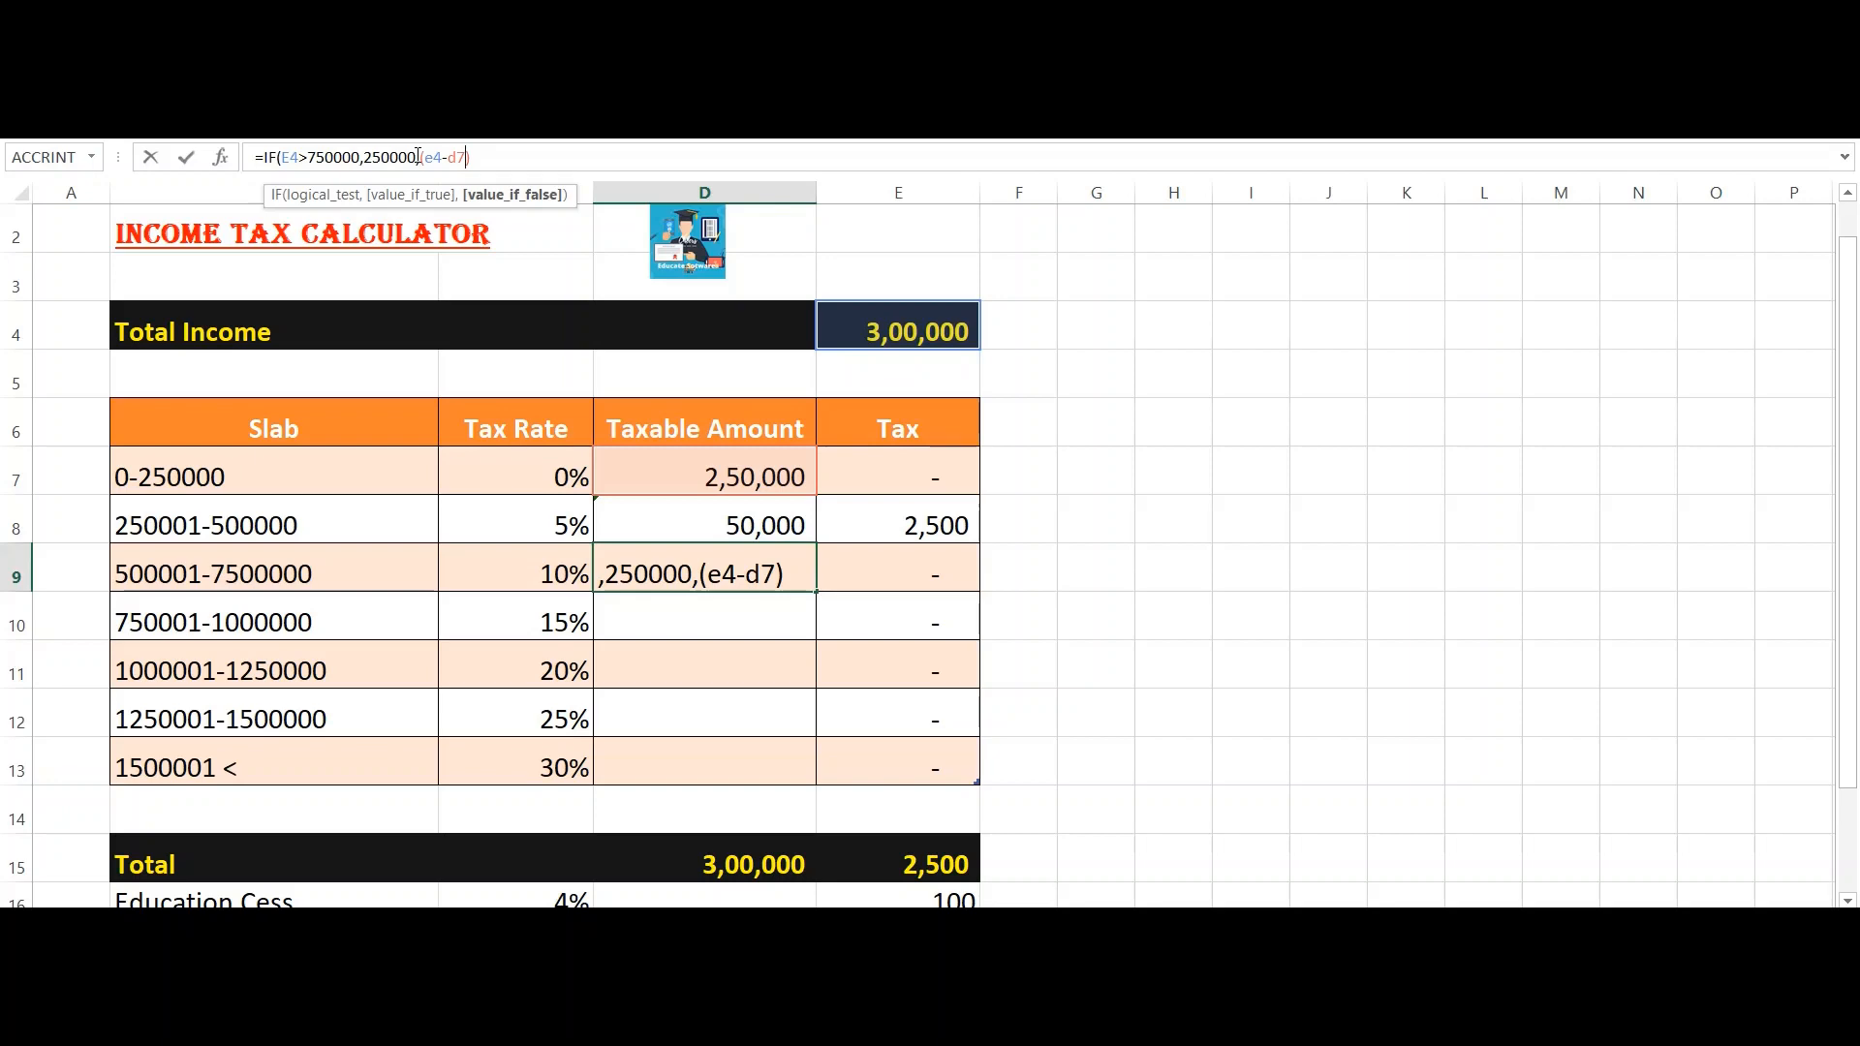
text(-)
text(e8)
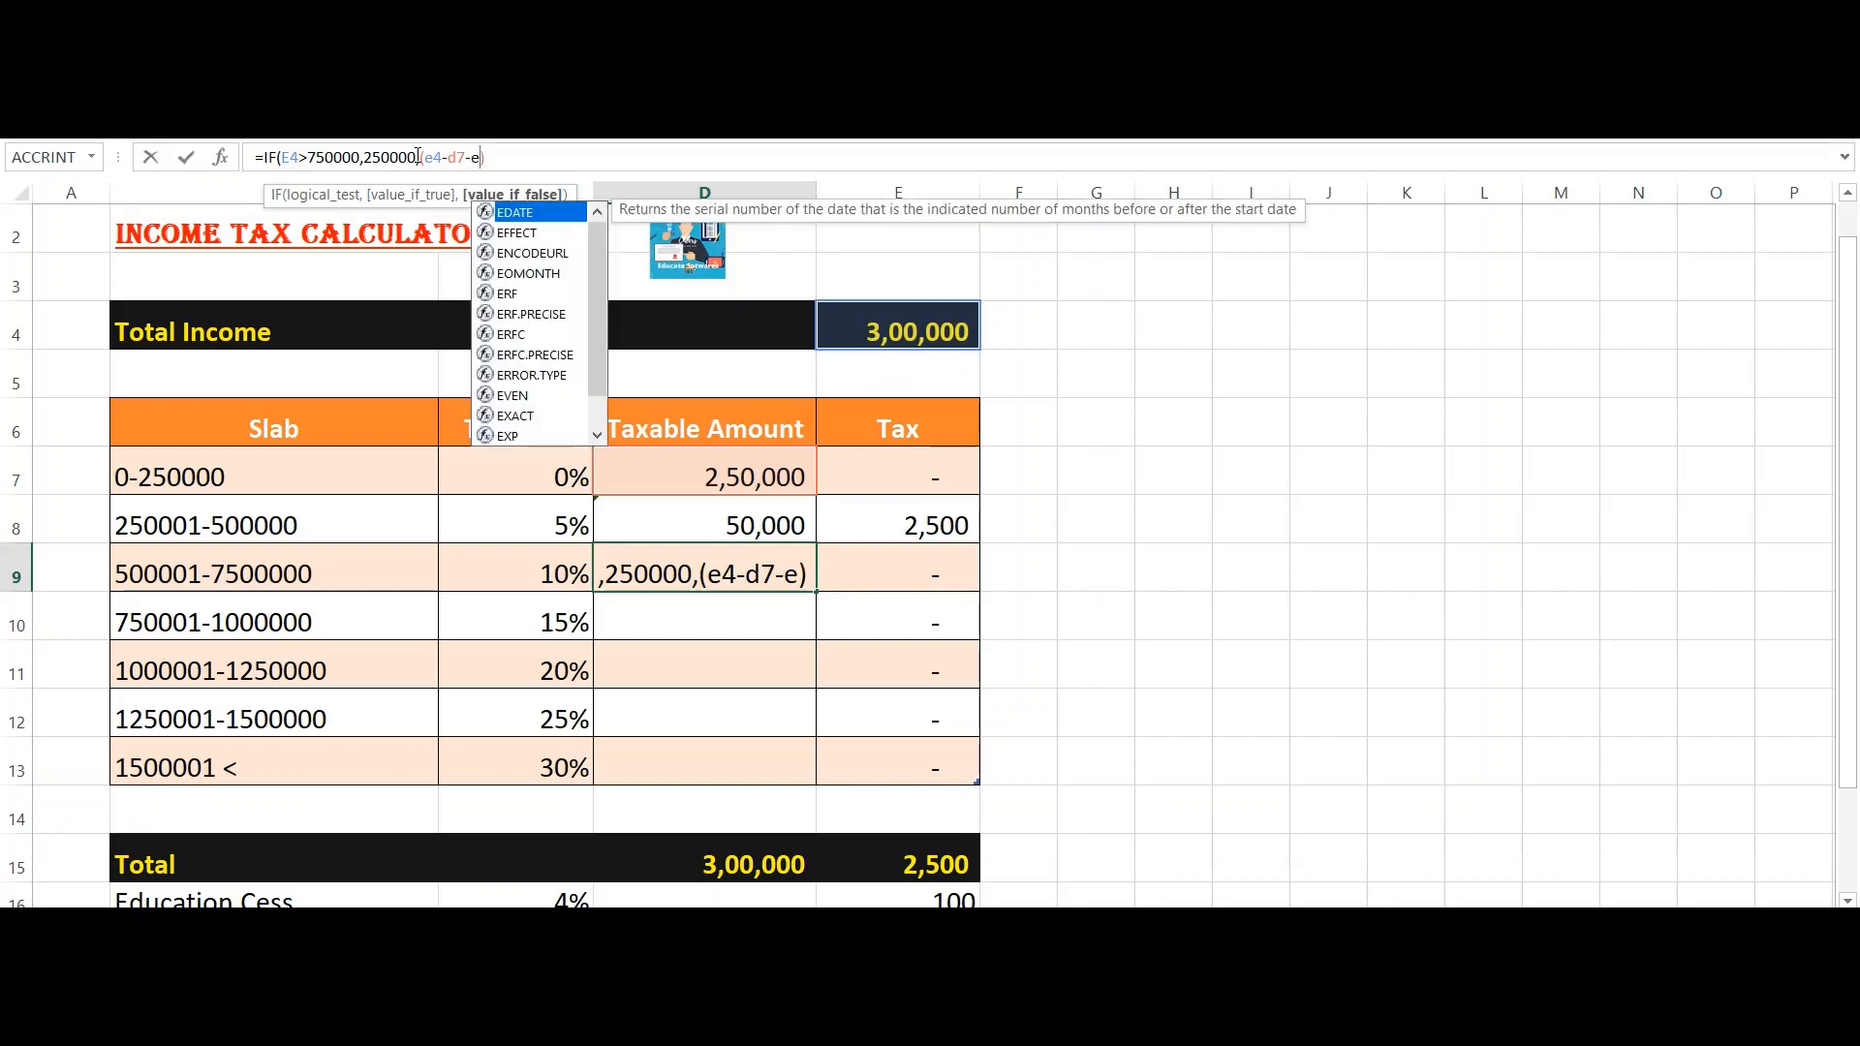
text())
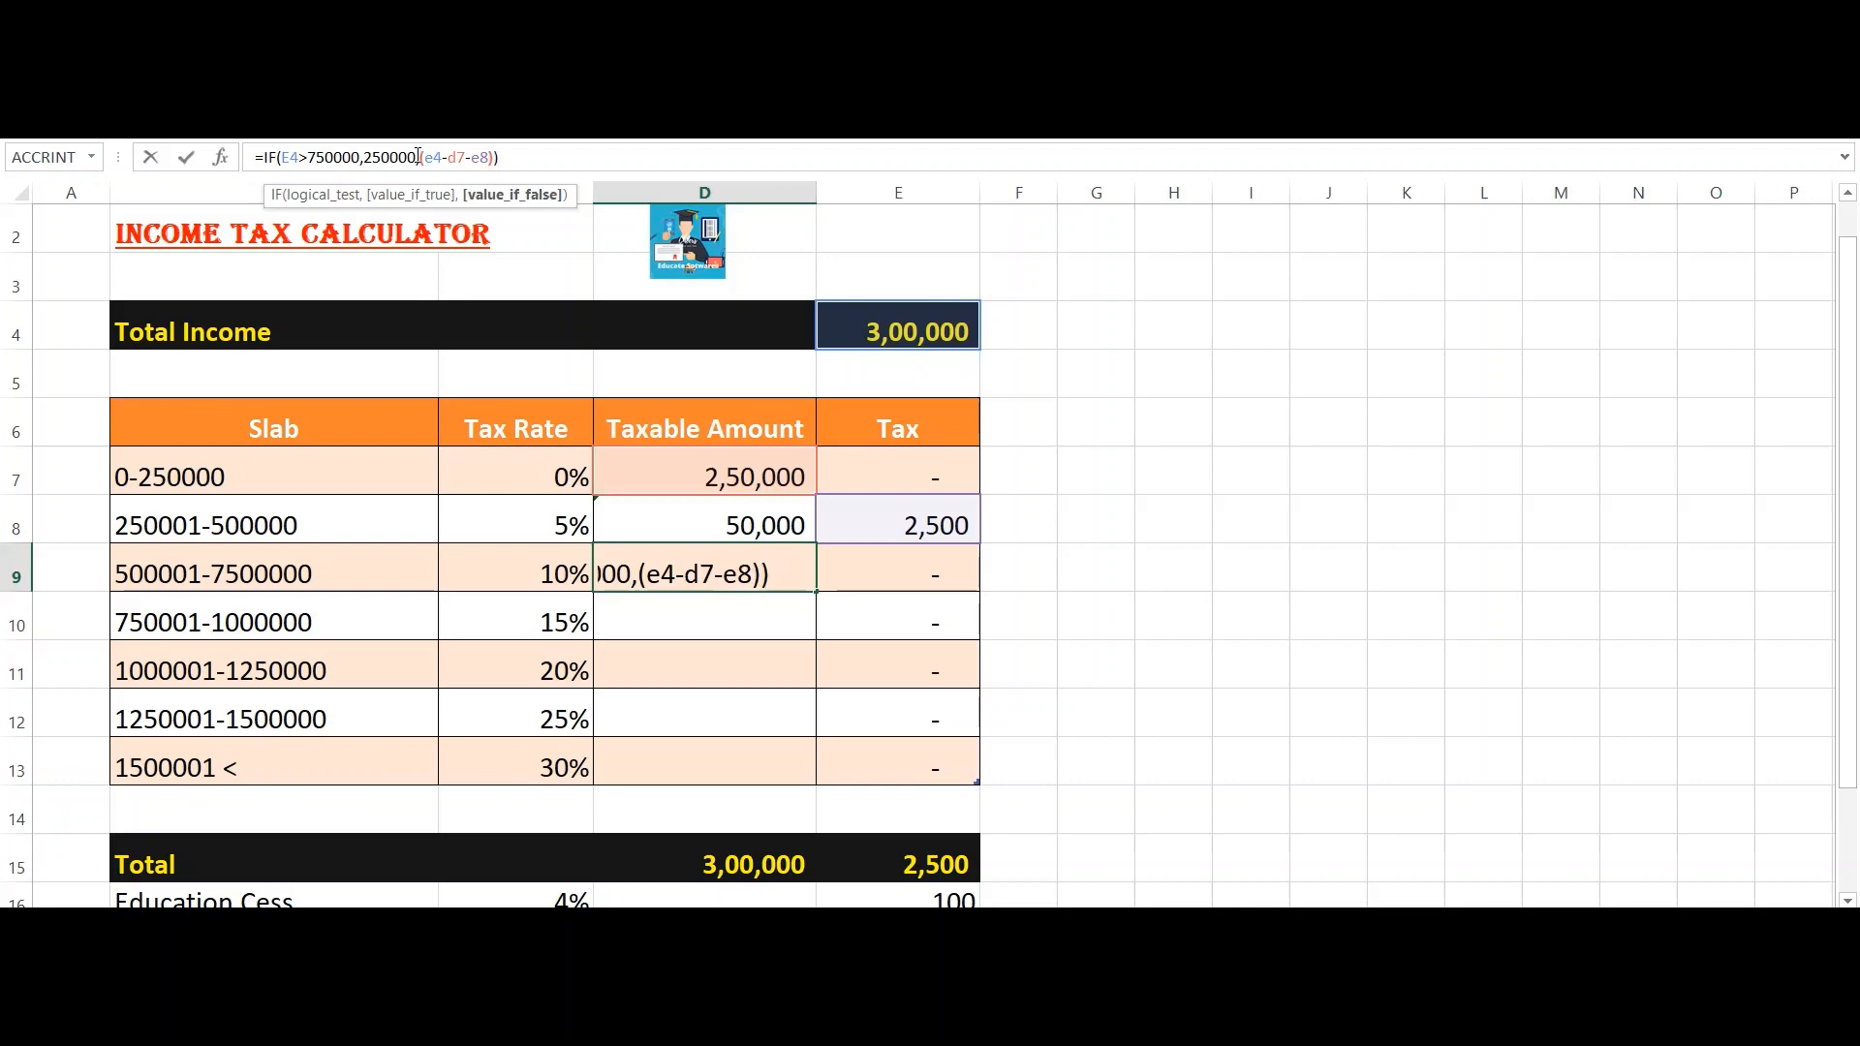
key(ctrl+Return)
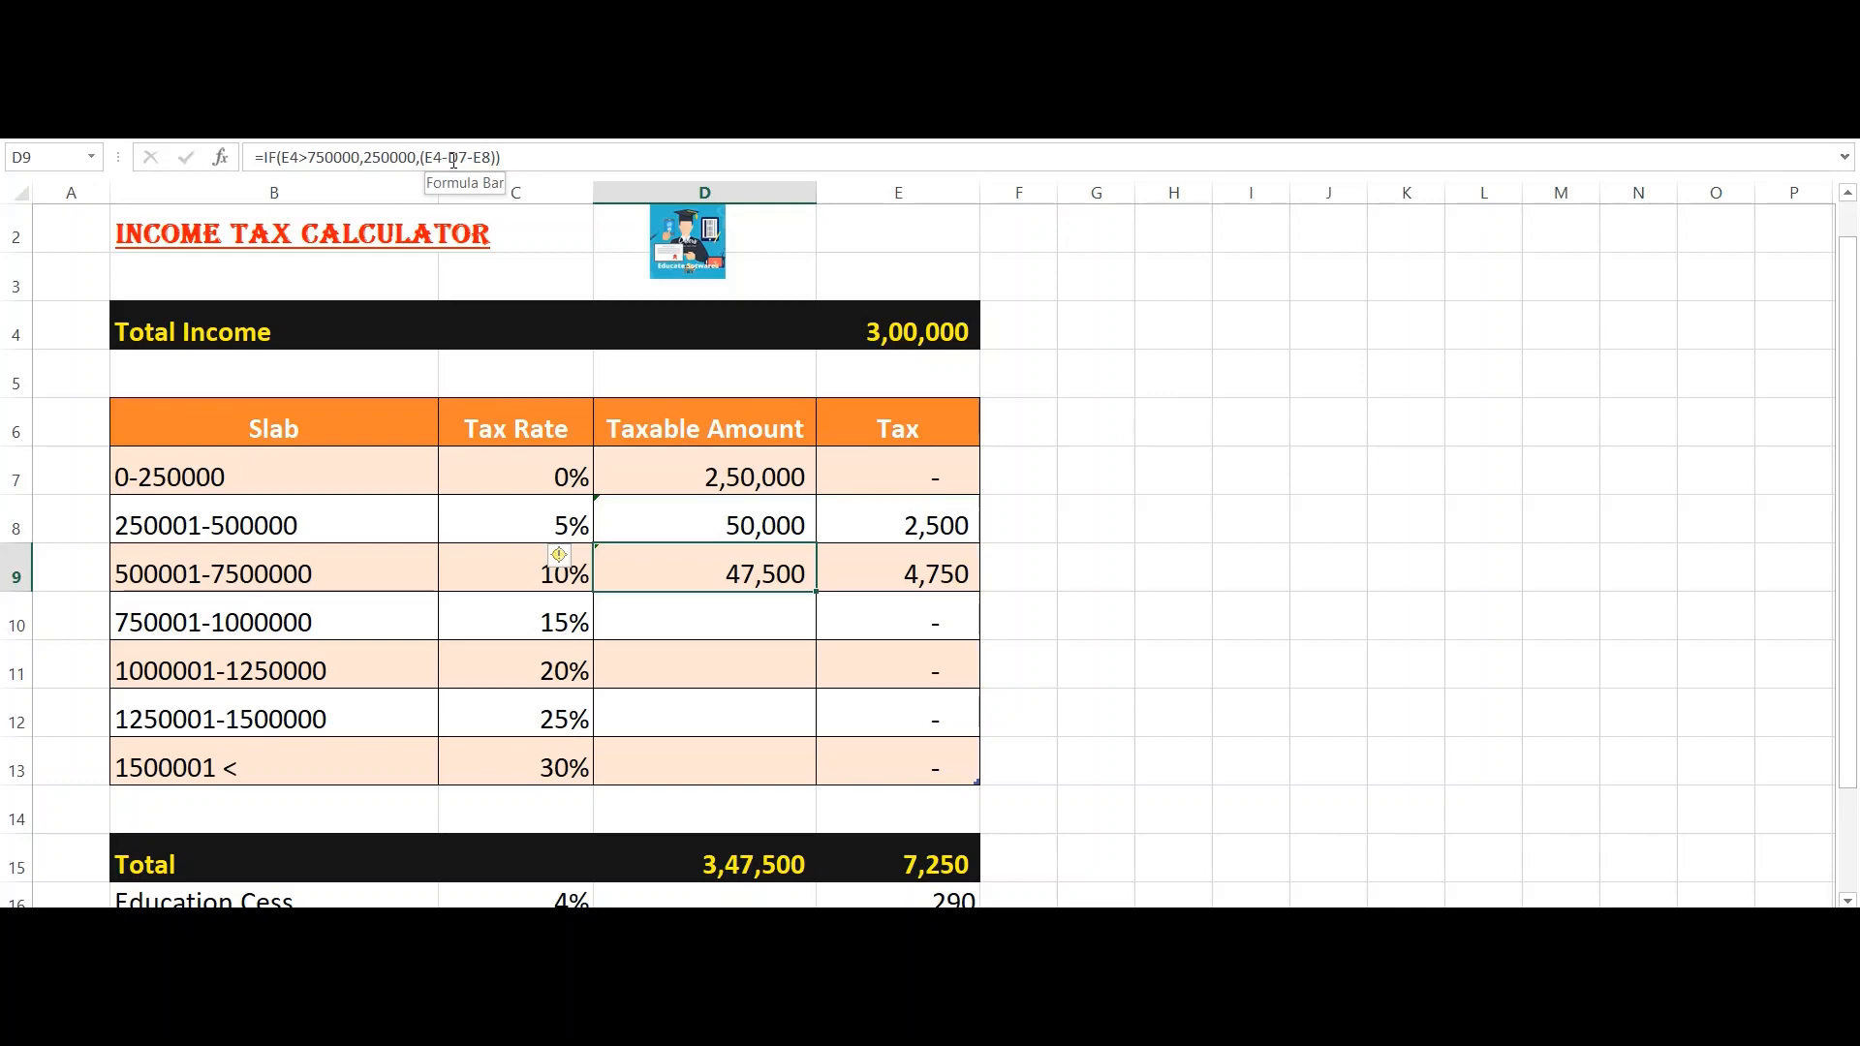
Step: Check the Total Income in E4 against the taxable amount formulas in D7, D8 and D9, leaving them as they are
click(933, 323)
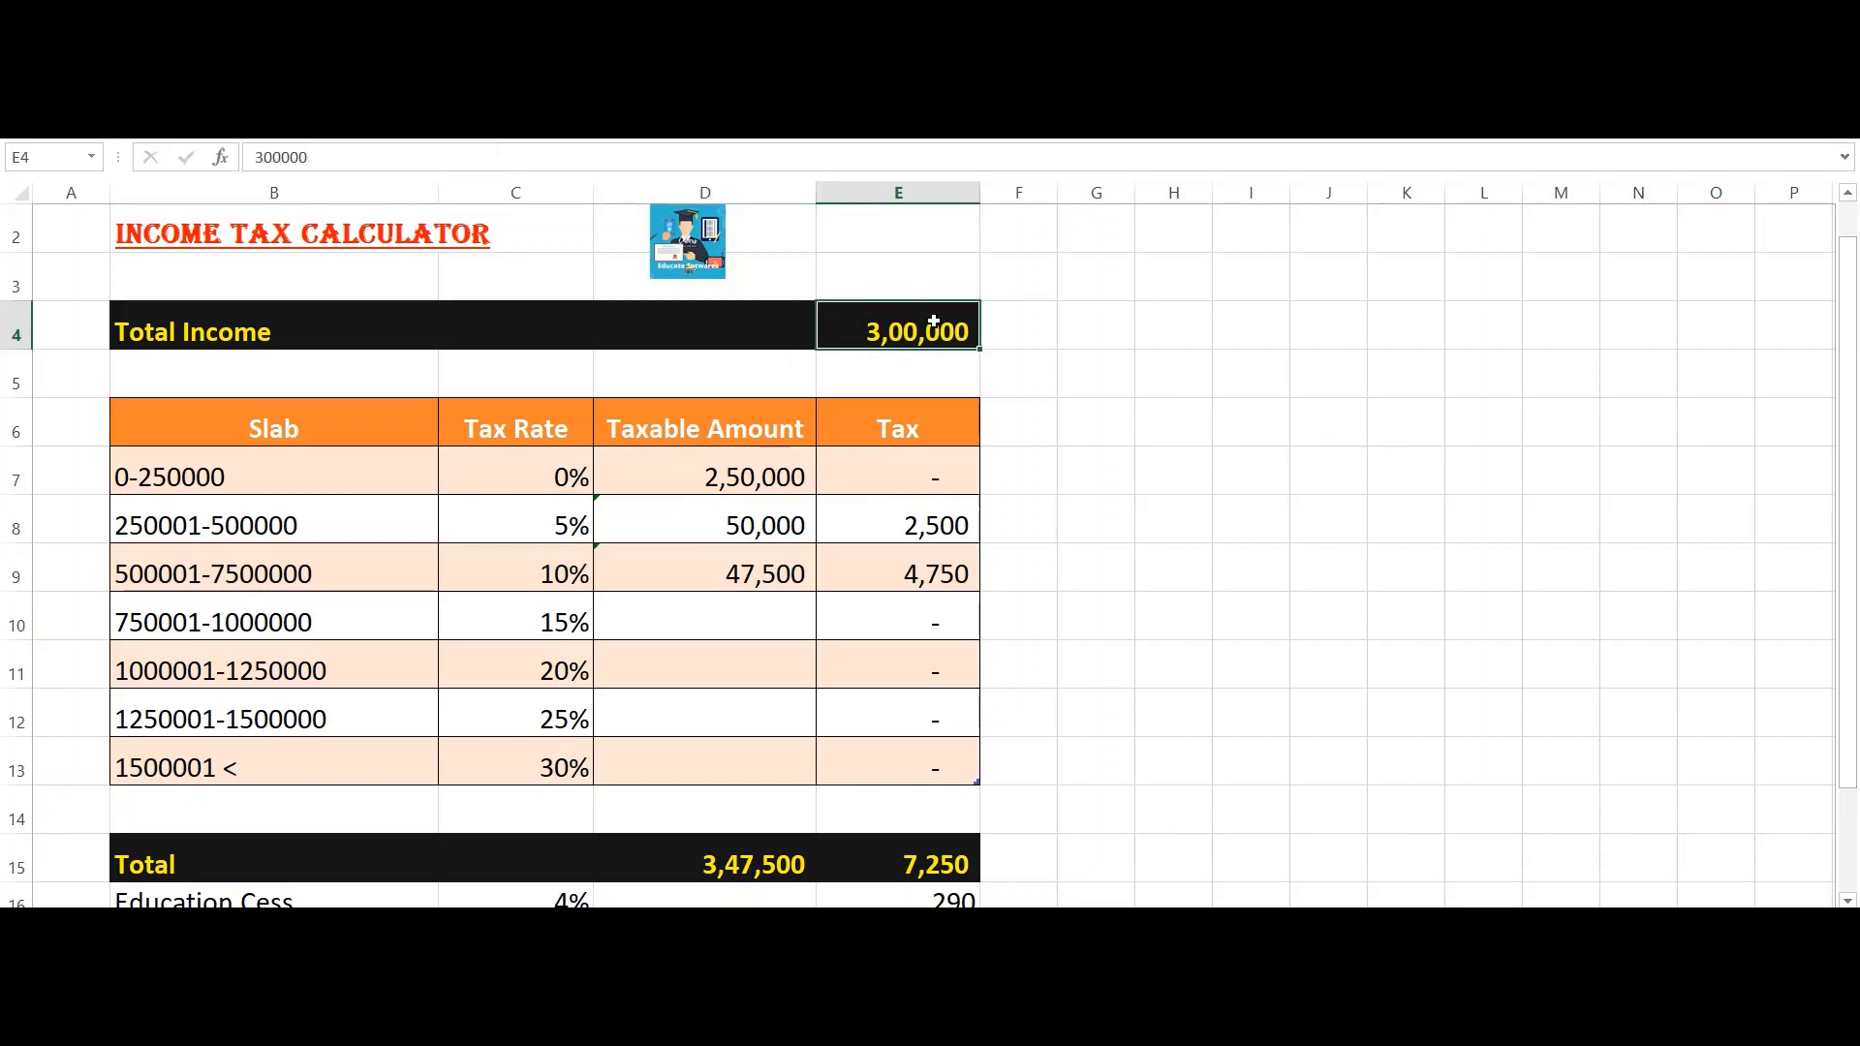
click(758, 485)
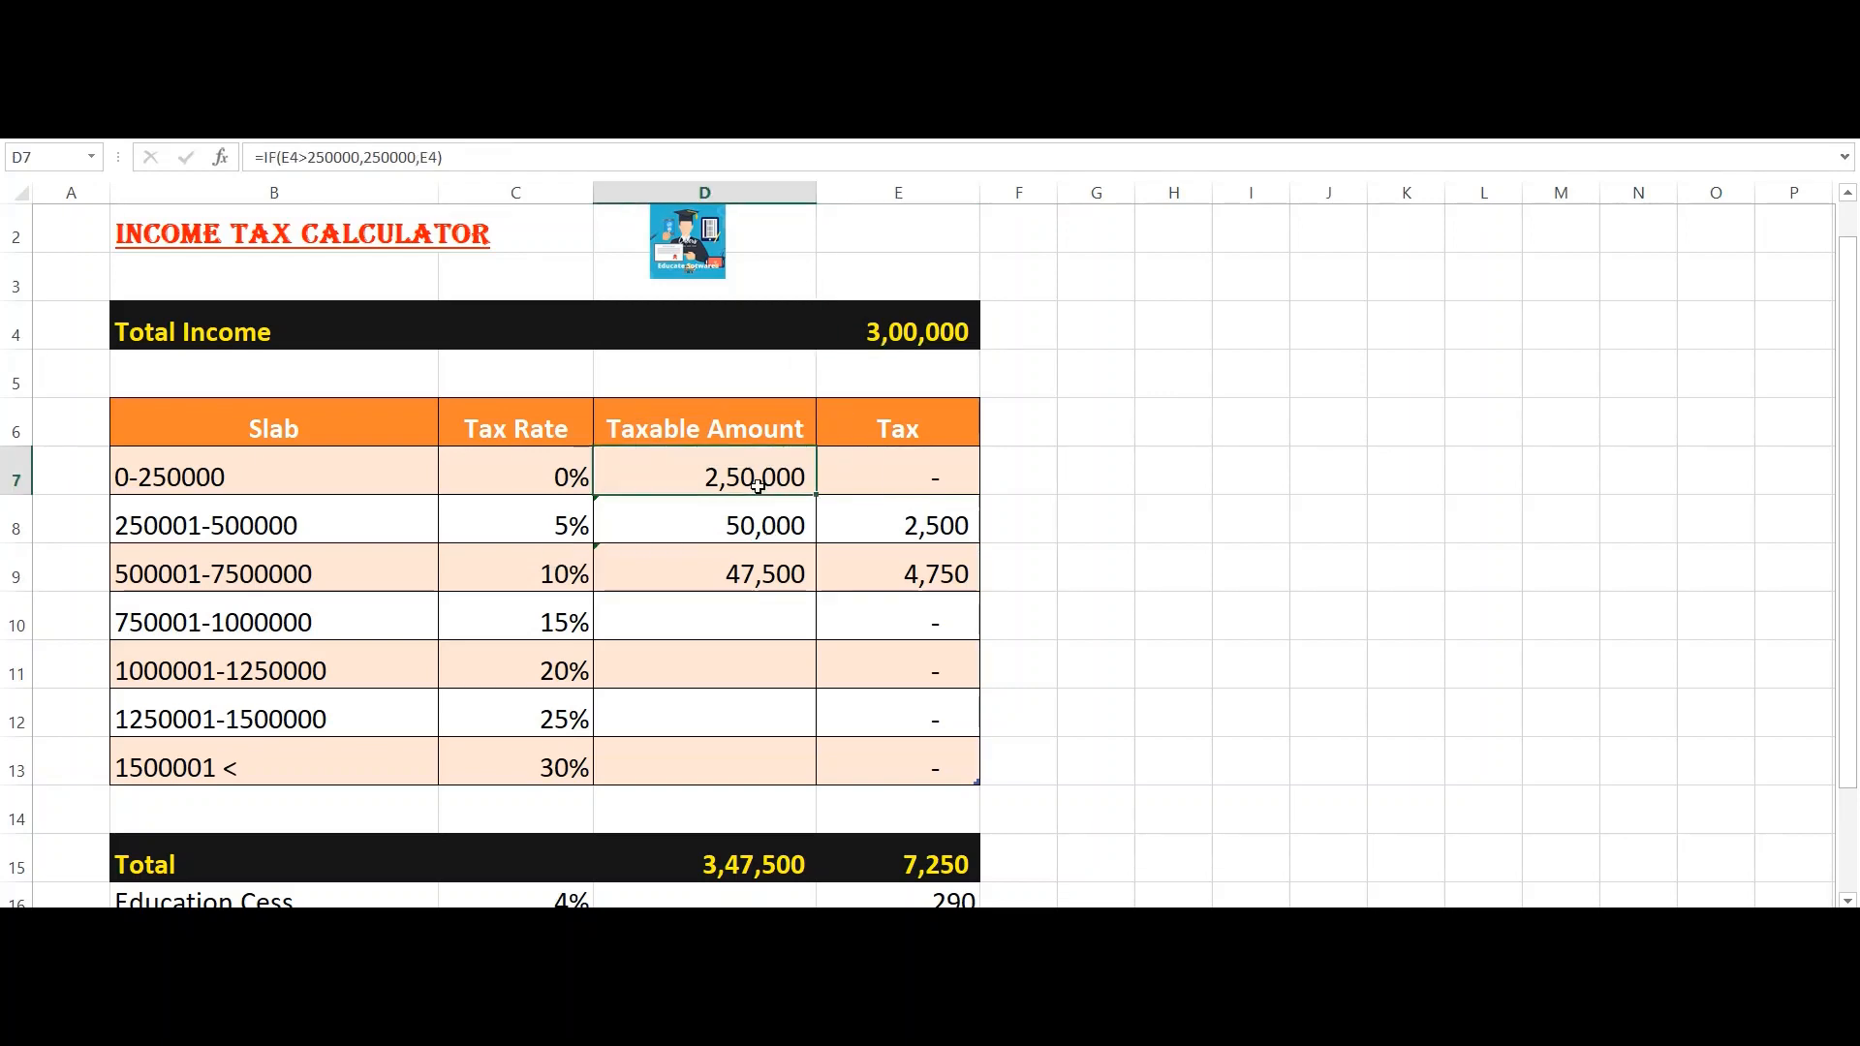
key(Down)
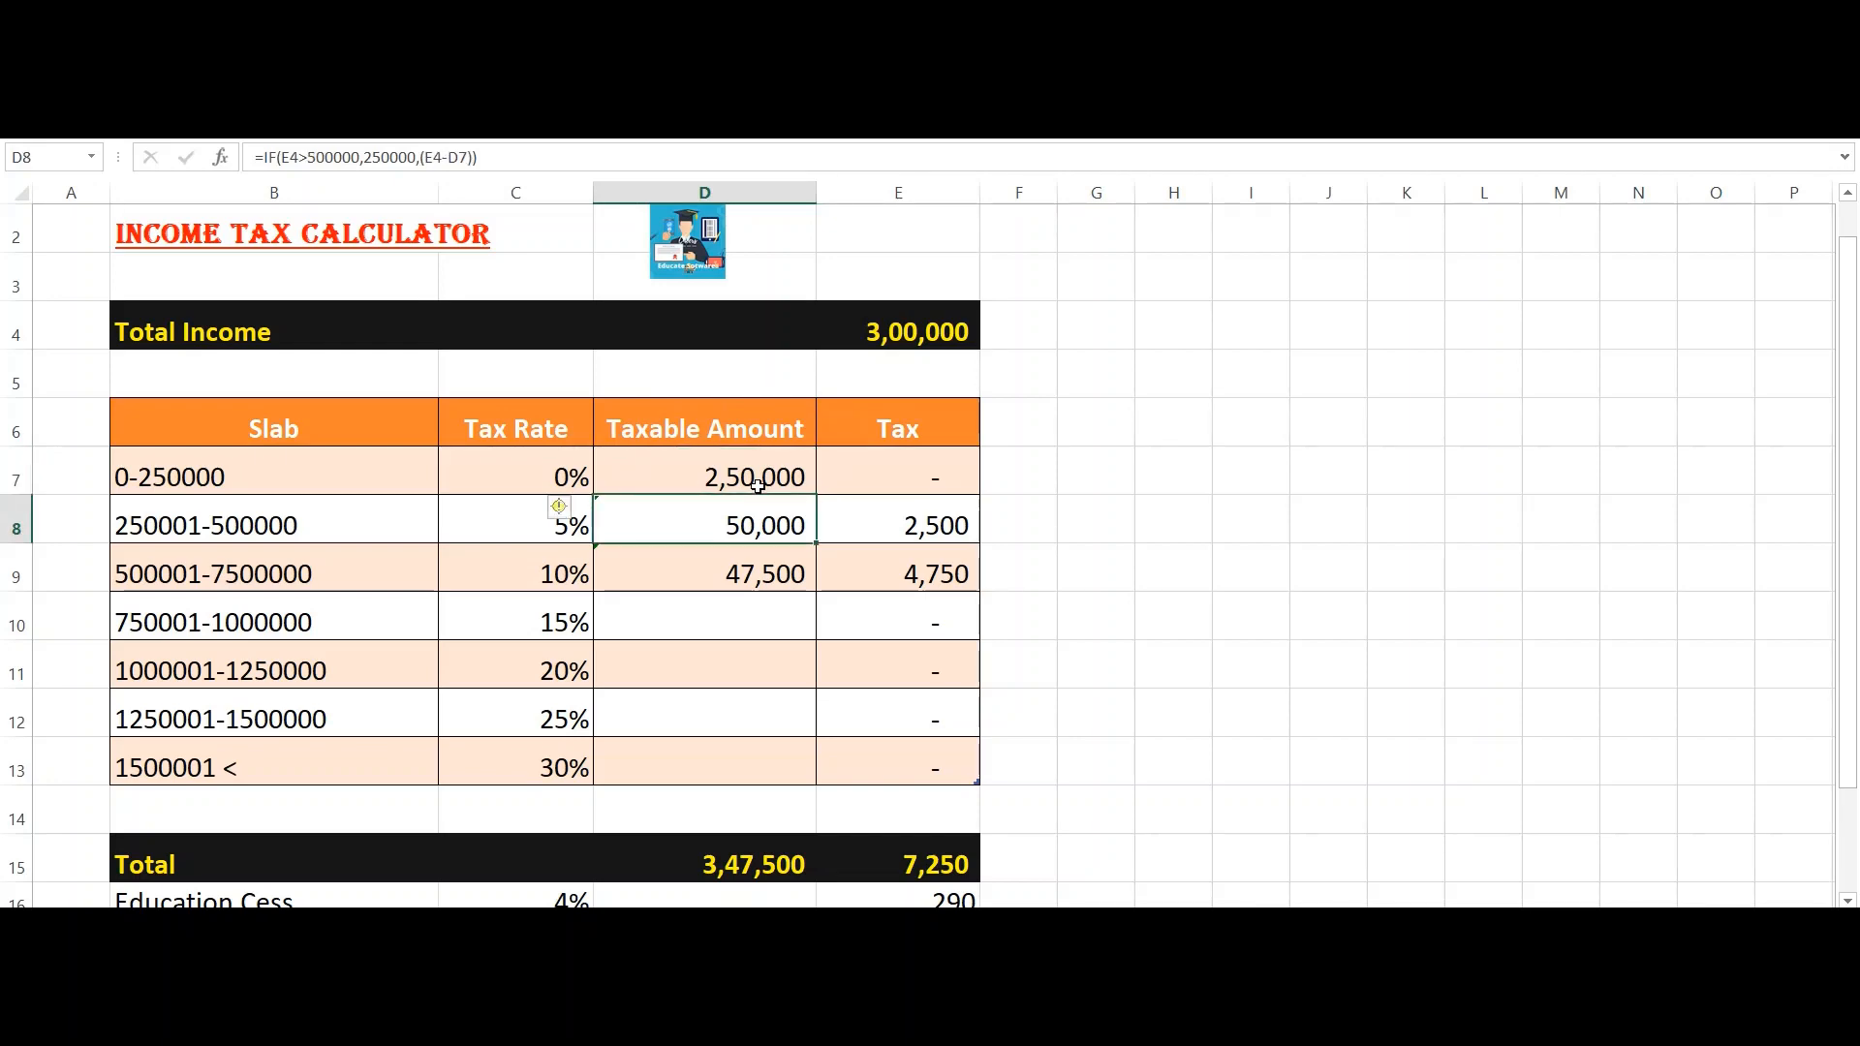
key(Down)
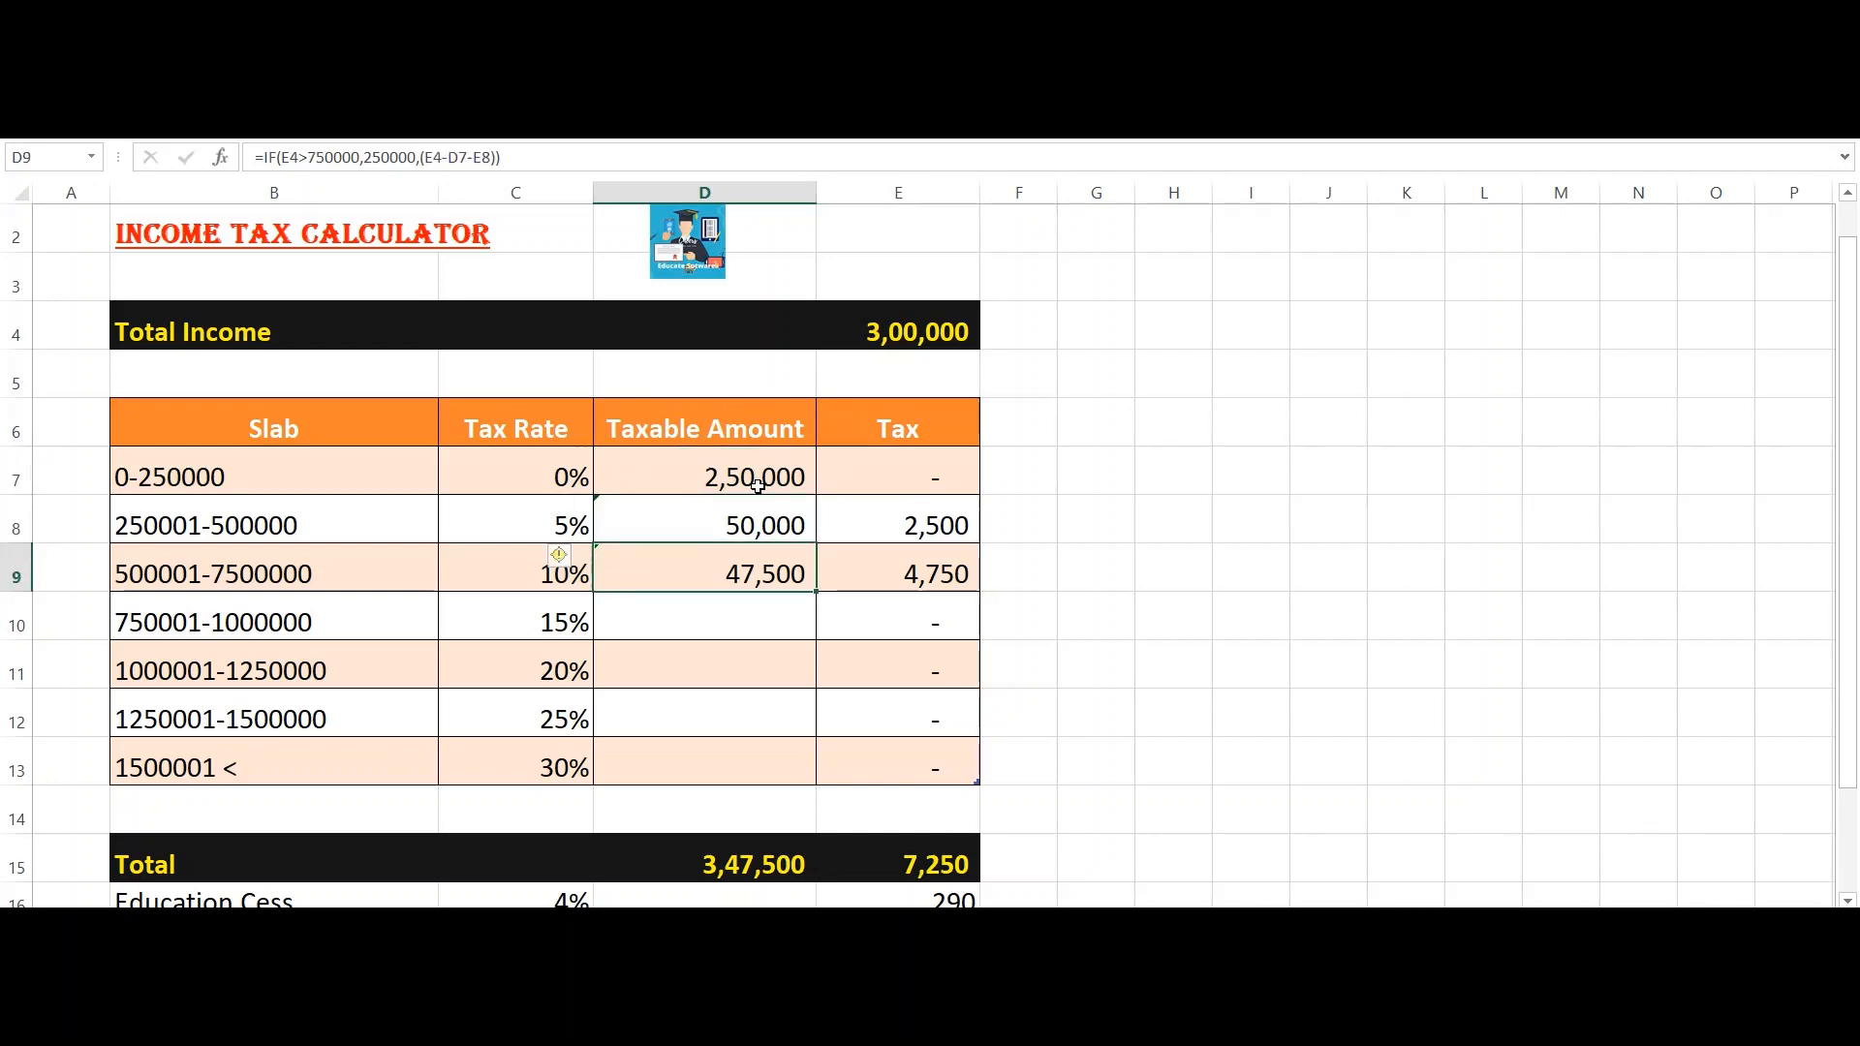
click(494, 156)
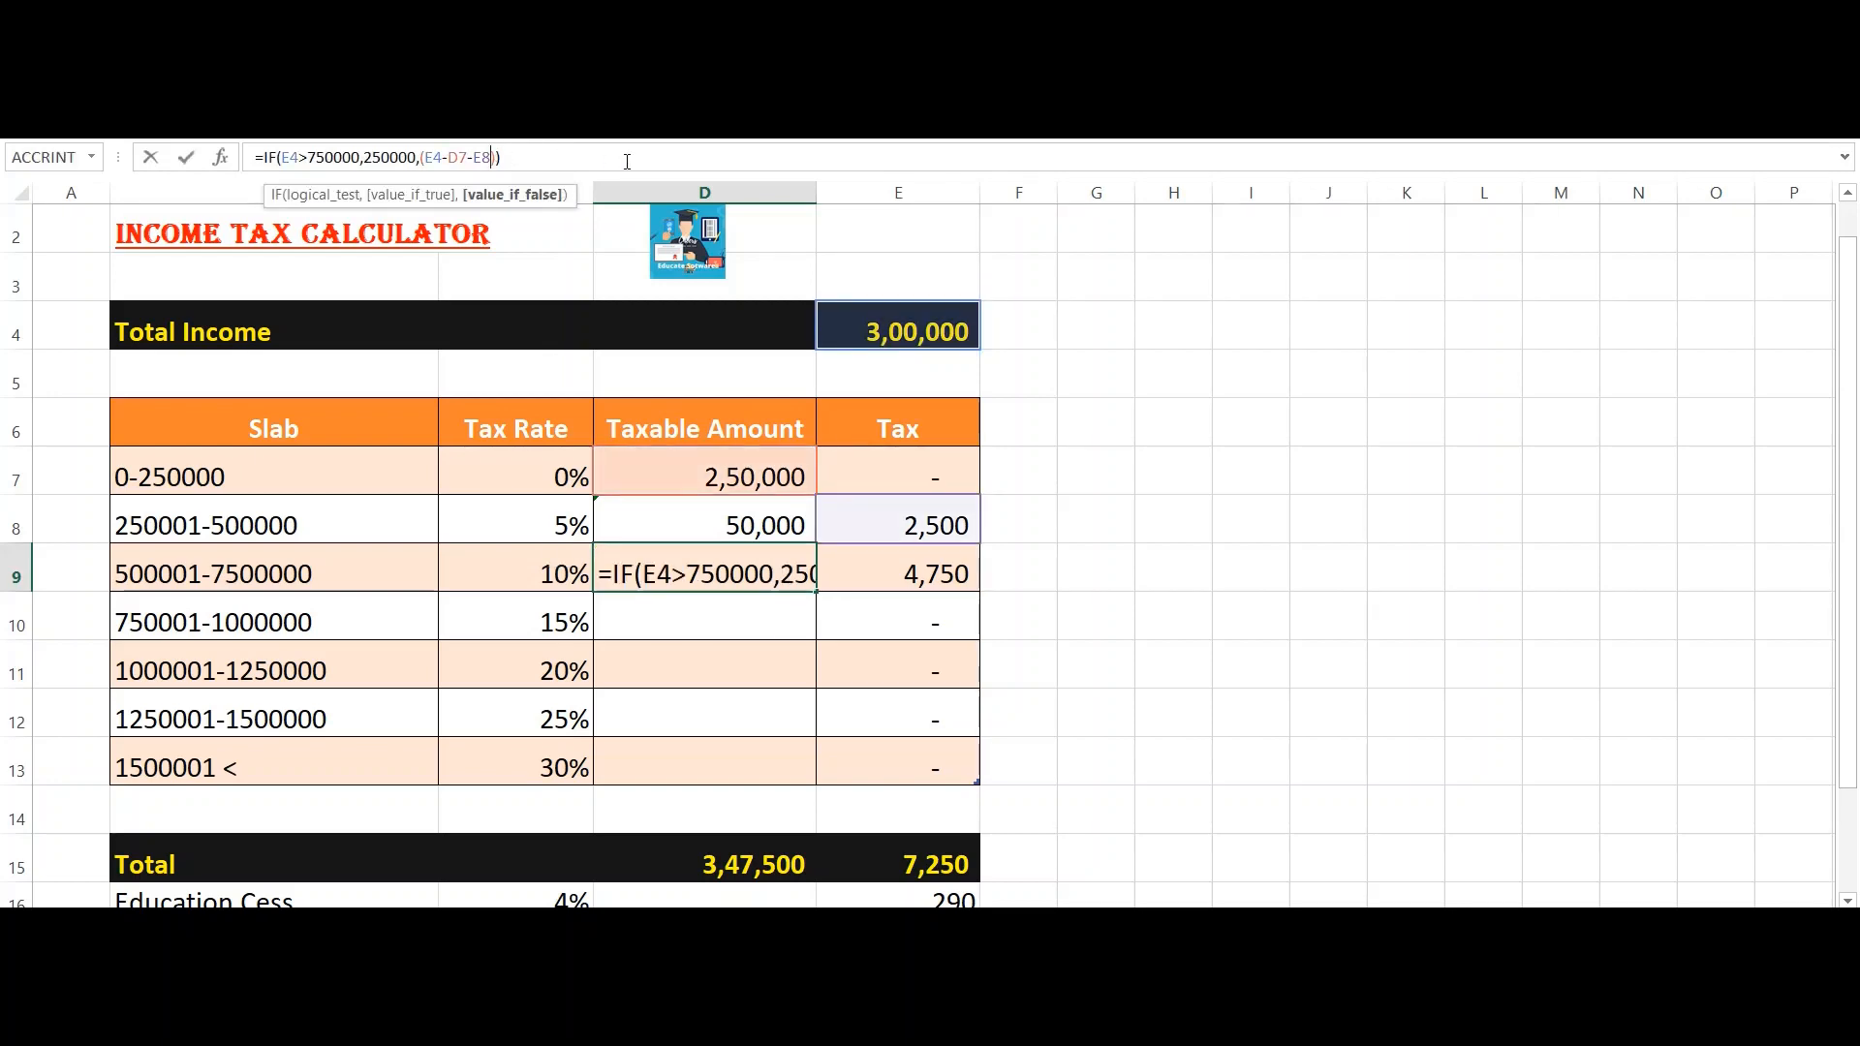
key(Escape)
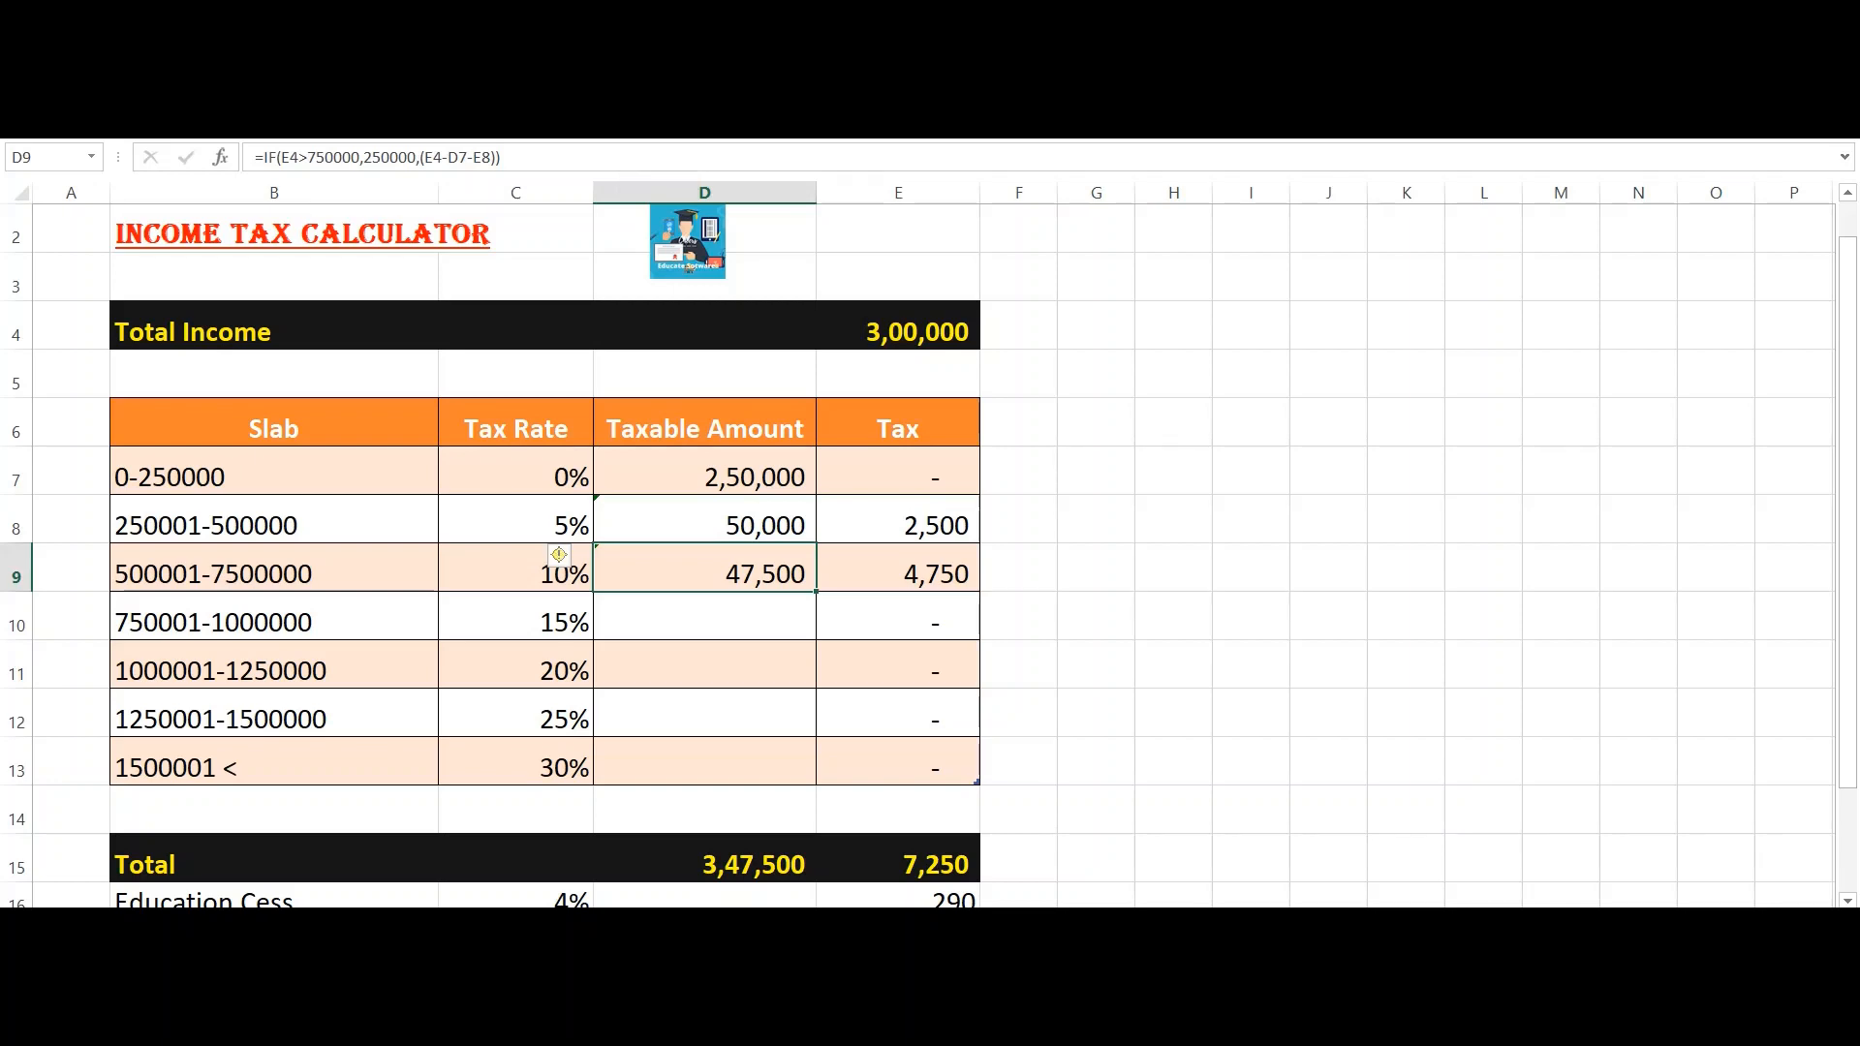
click(500, 156)
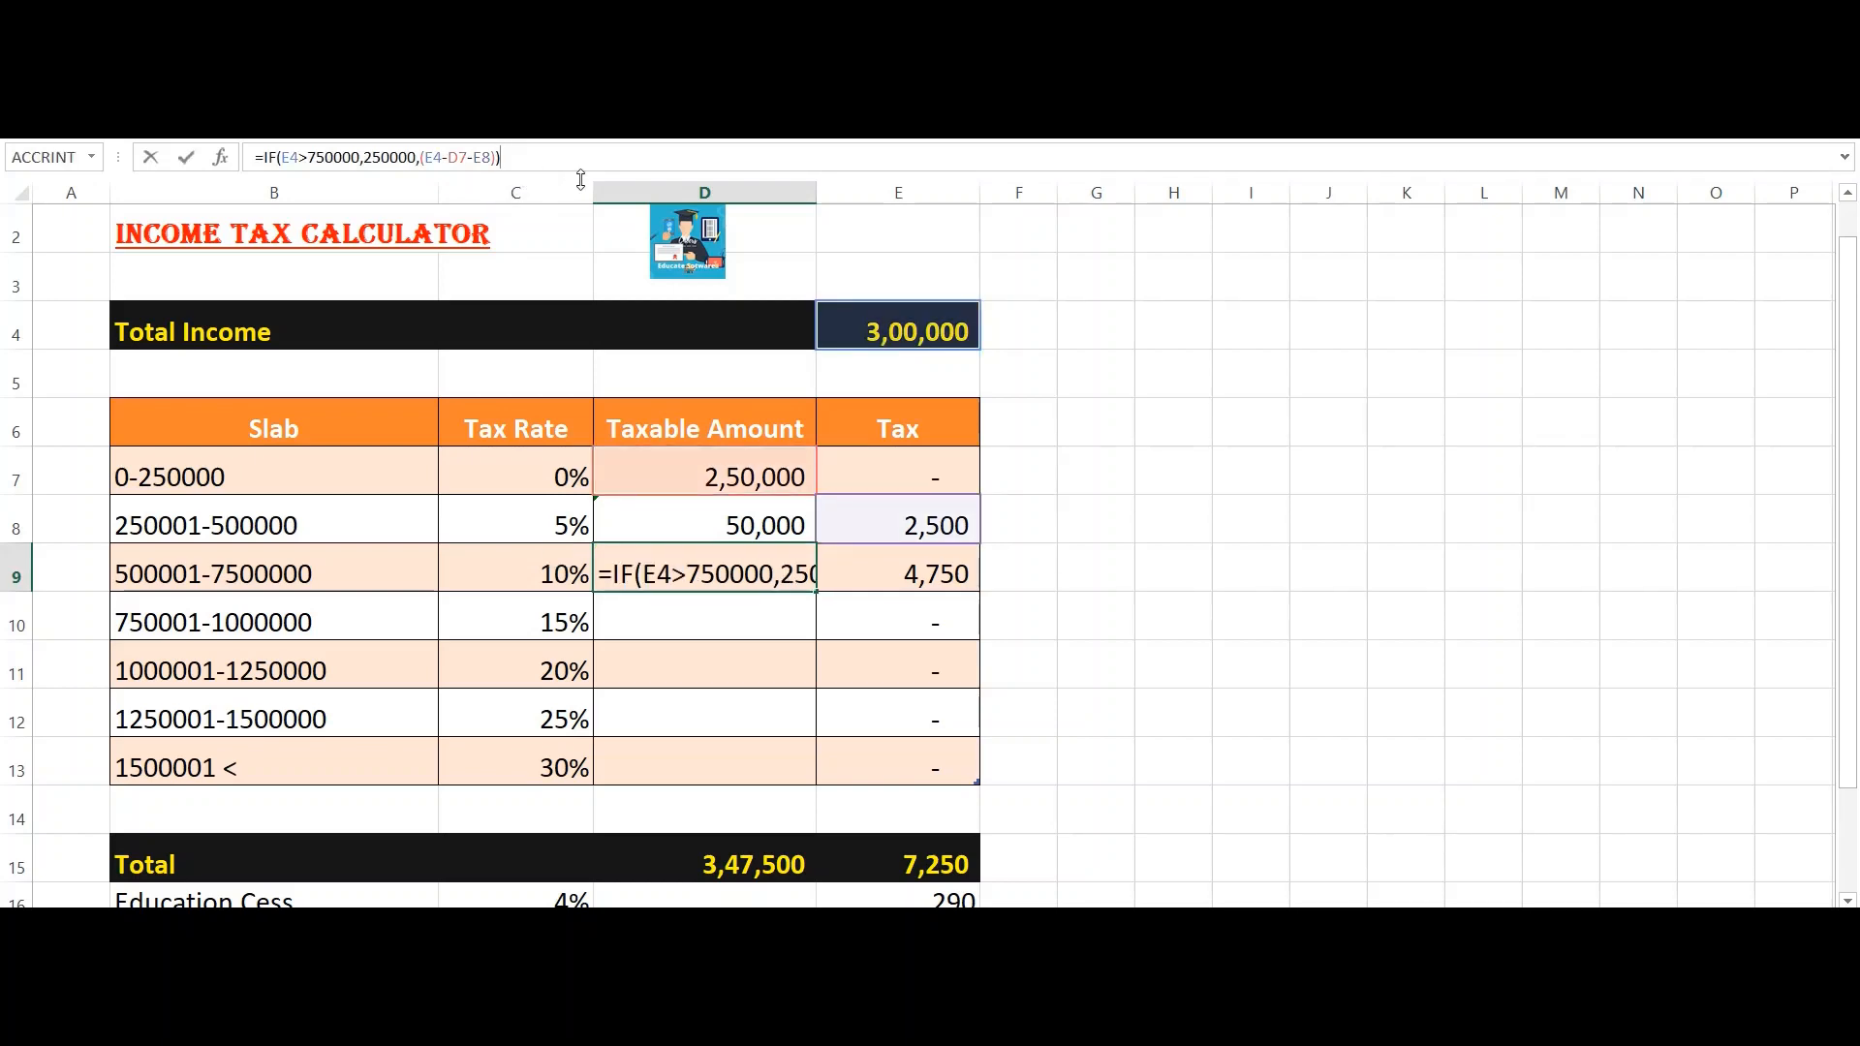
key(ctrl+Return)
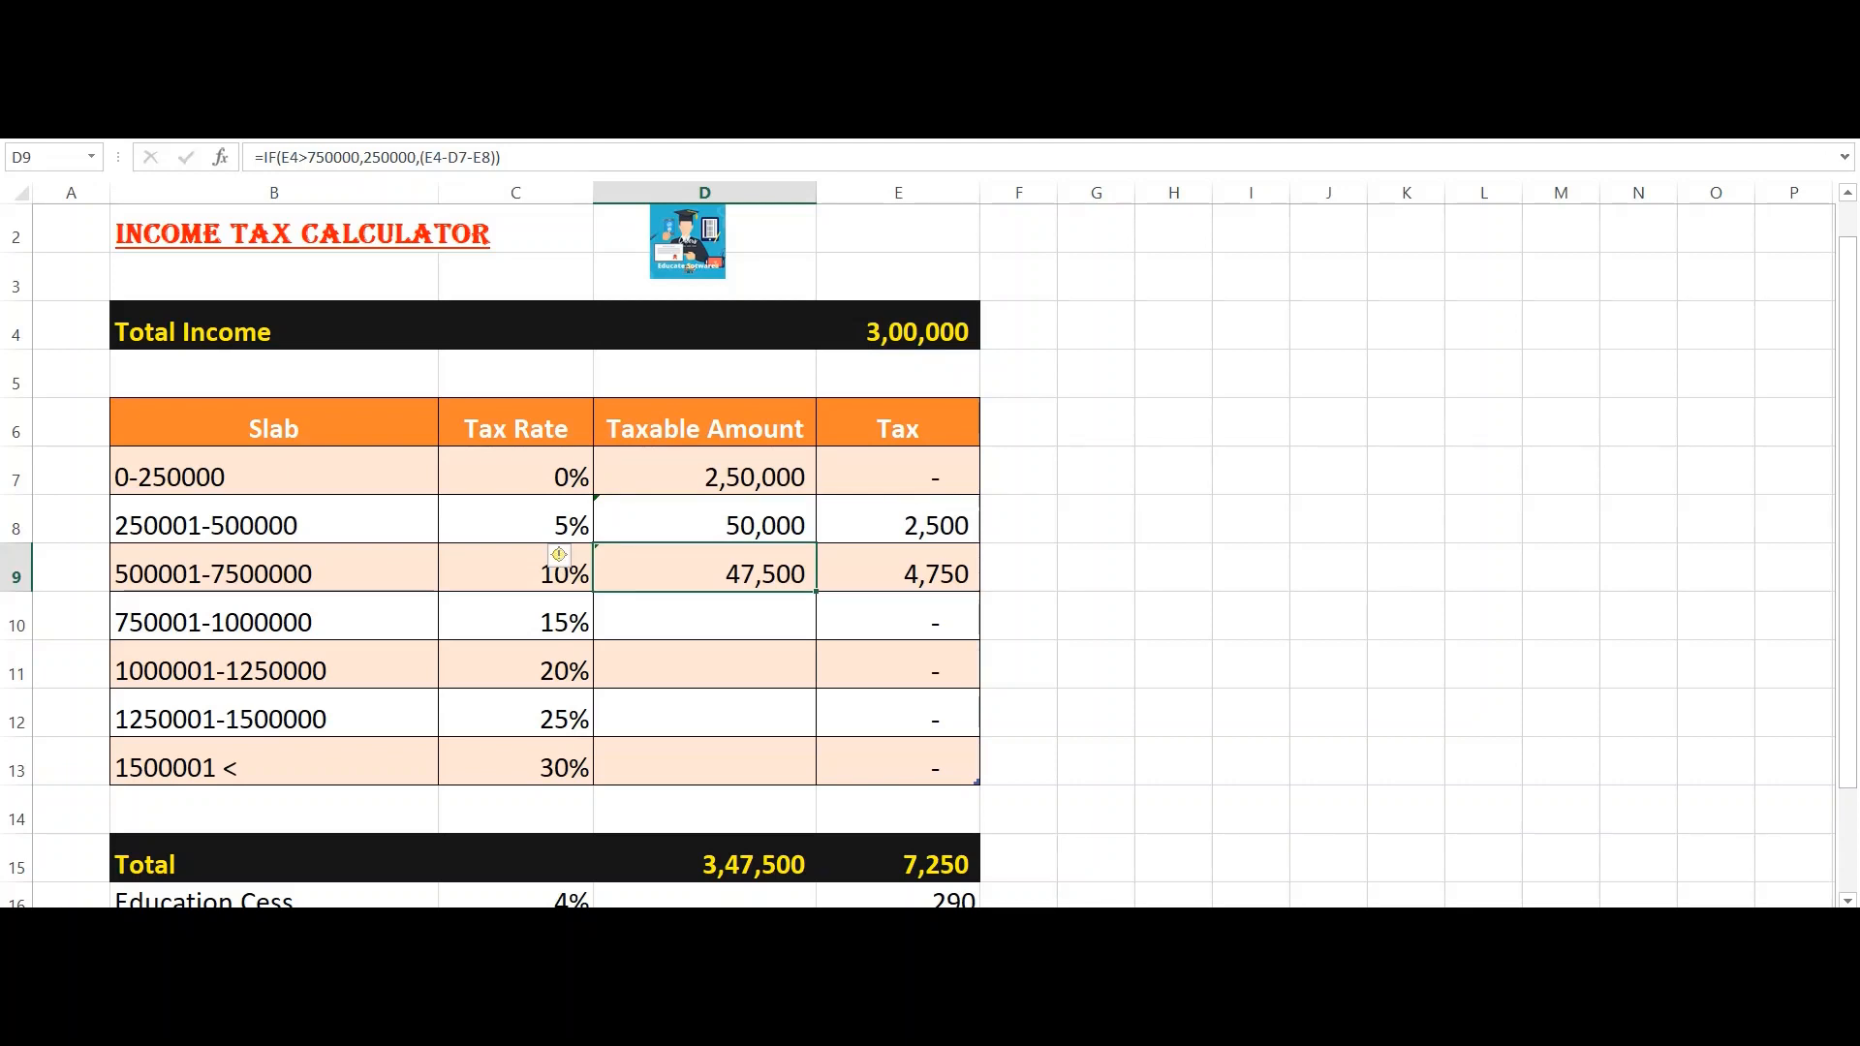
Step: Change the E8 reference in D9's formula to D8, making the value-if-false argument (E4-D7-D8)
click(473, 164)
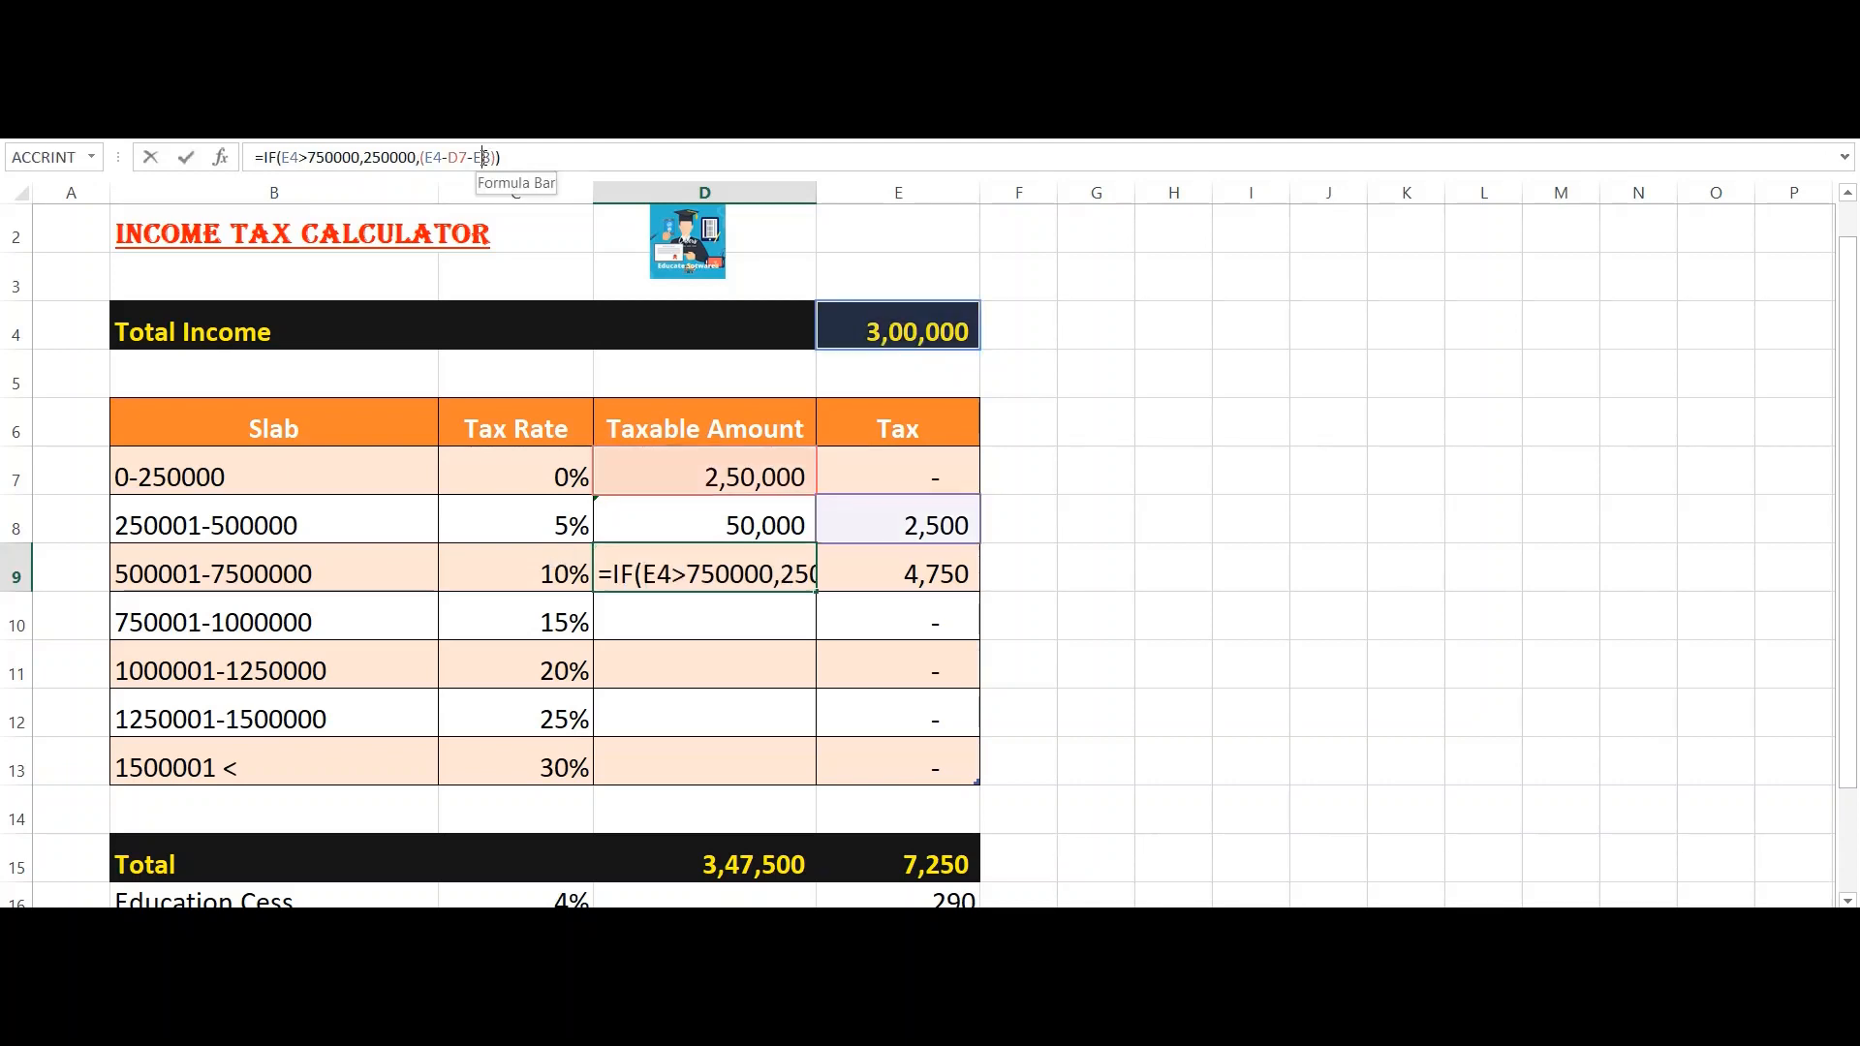
key(Delete)
text(d)
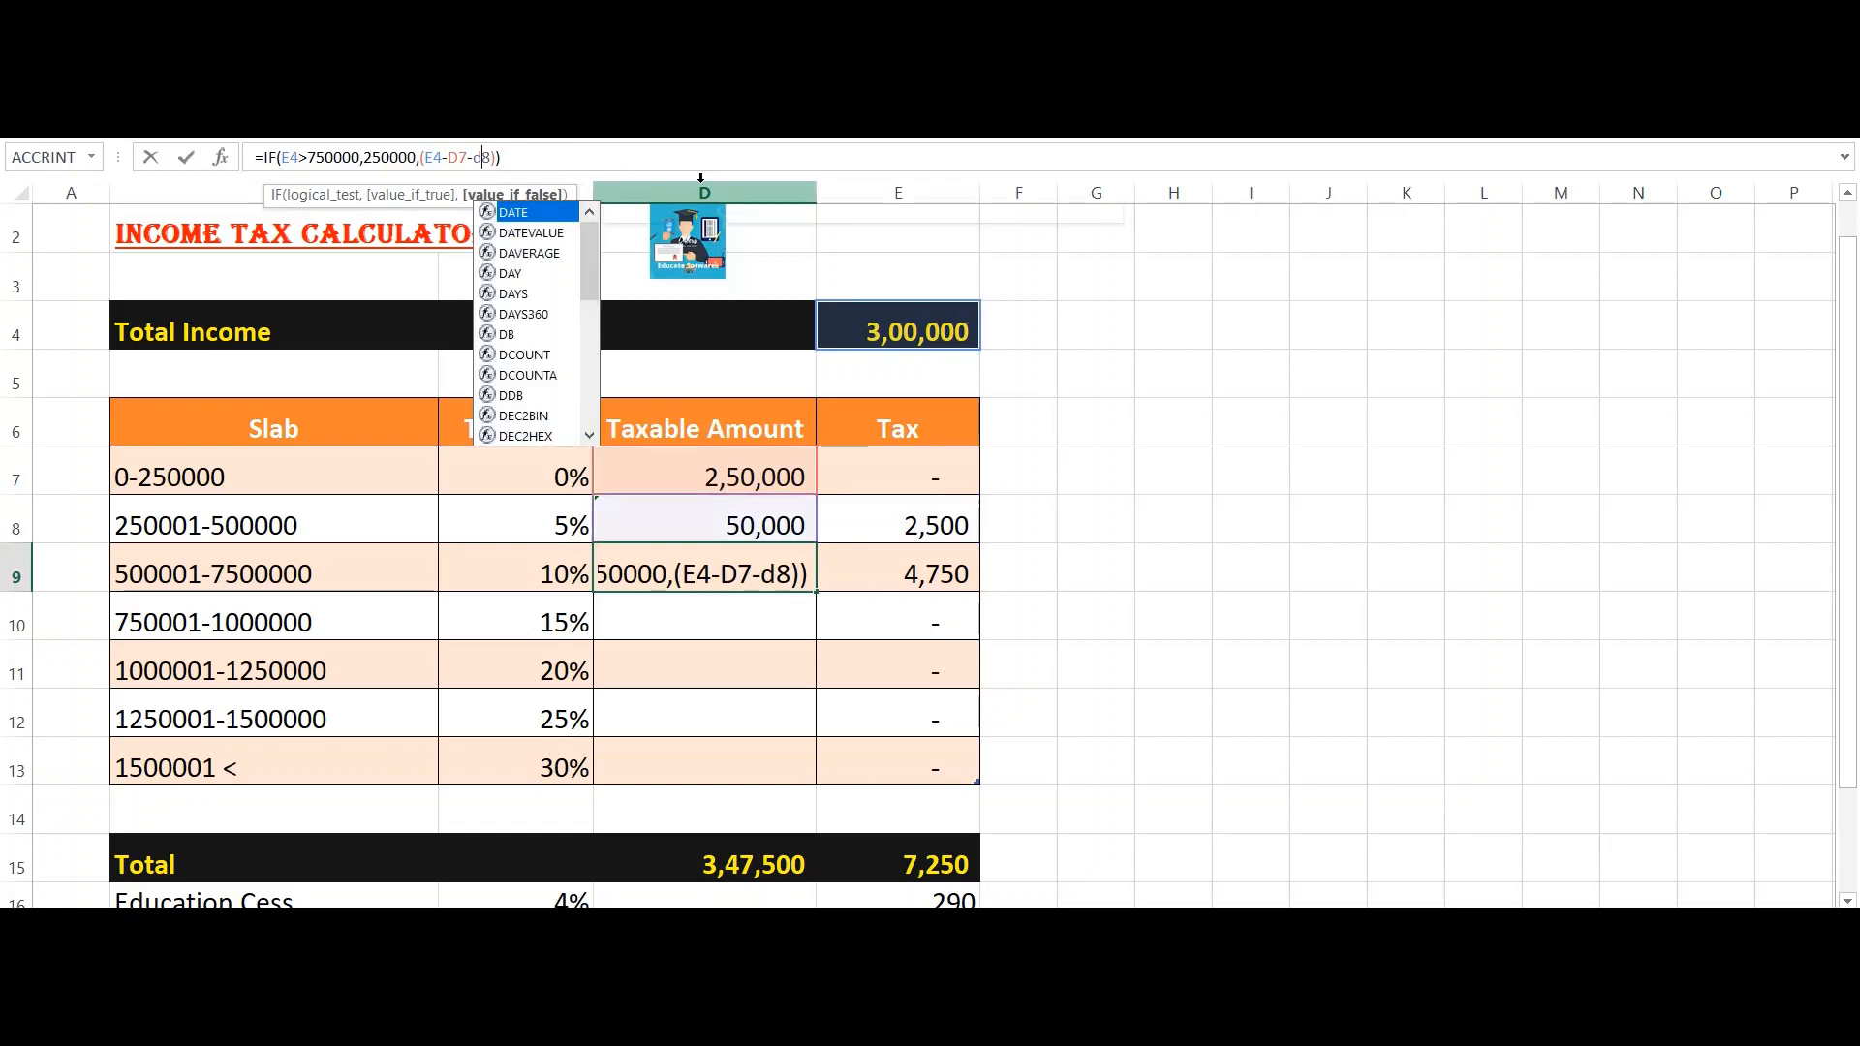
key(Return)
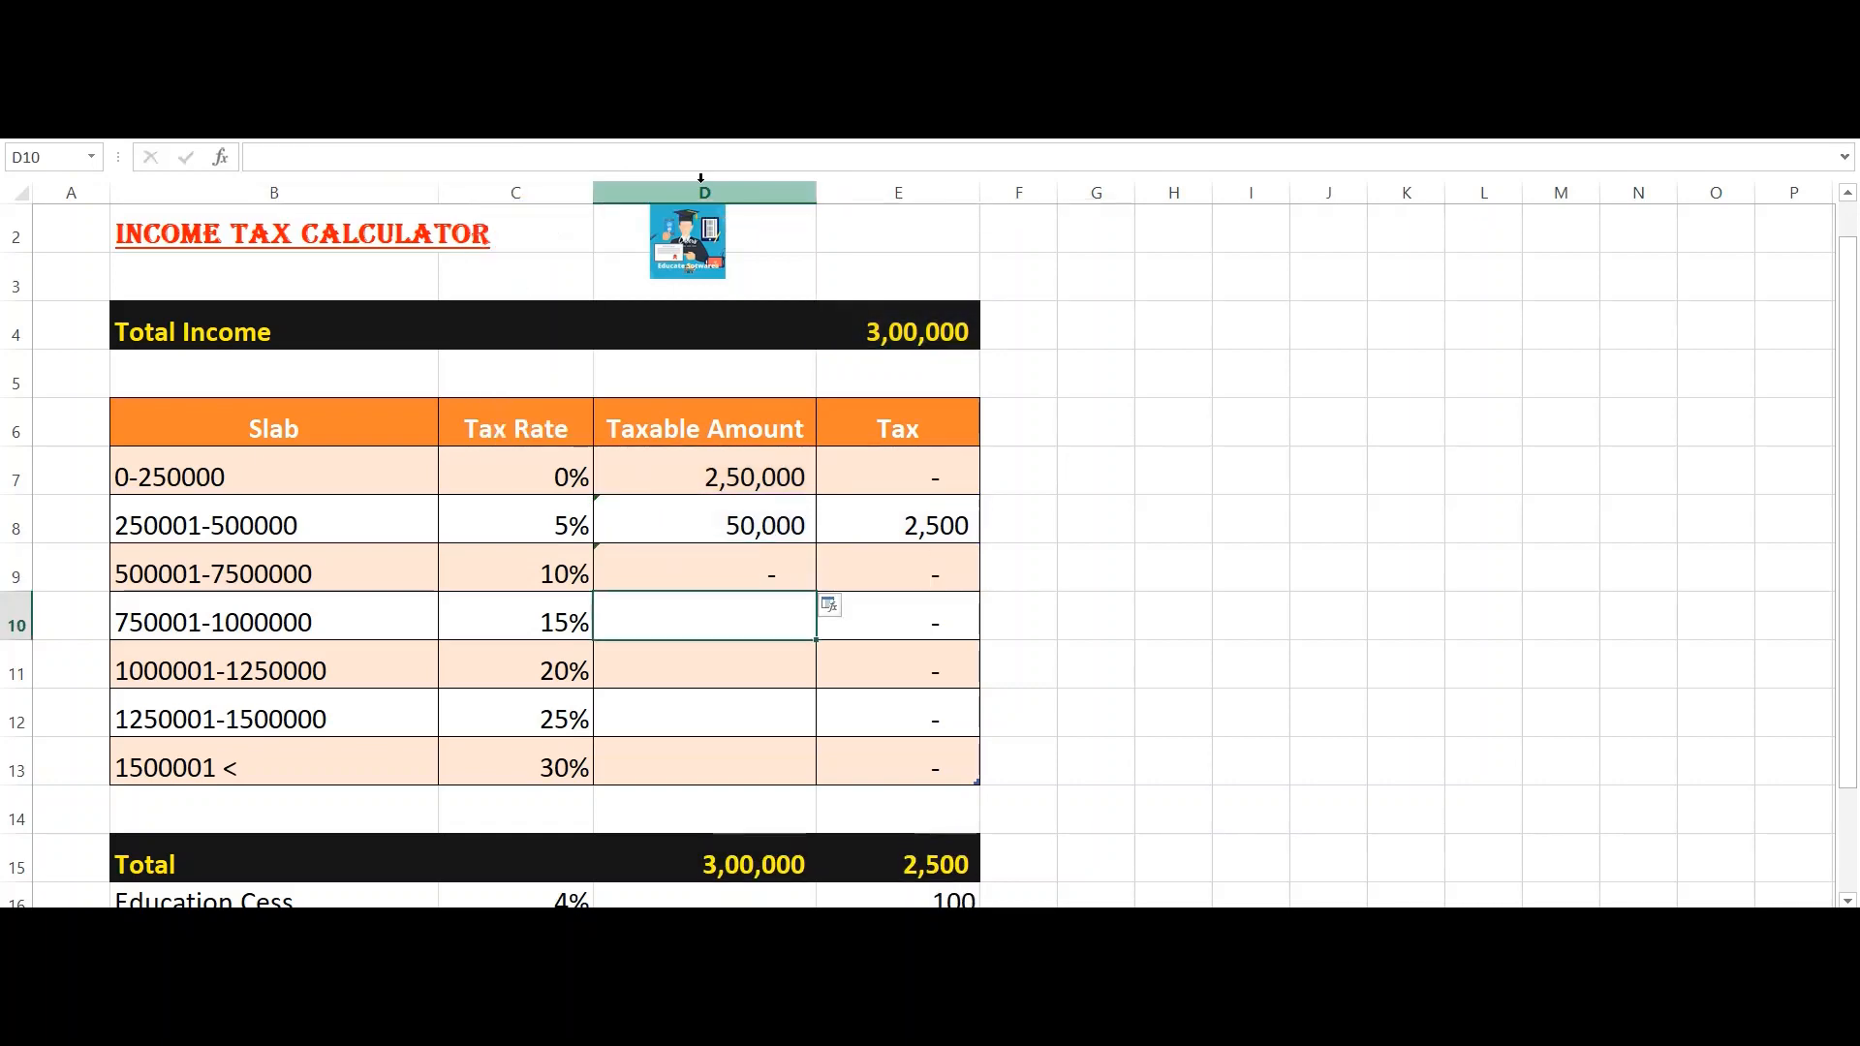
Step: Set Total Income in E4 to 400000 and check the taxable amounts in D7 and D8
key(Up)
key(Up)
key(Up)
key(Up)
key(Up)
key(Right)
key(Up)
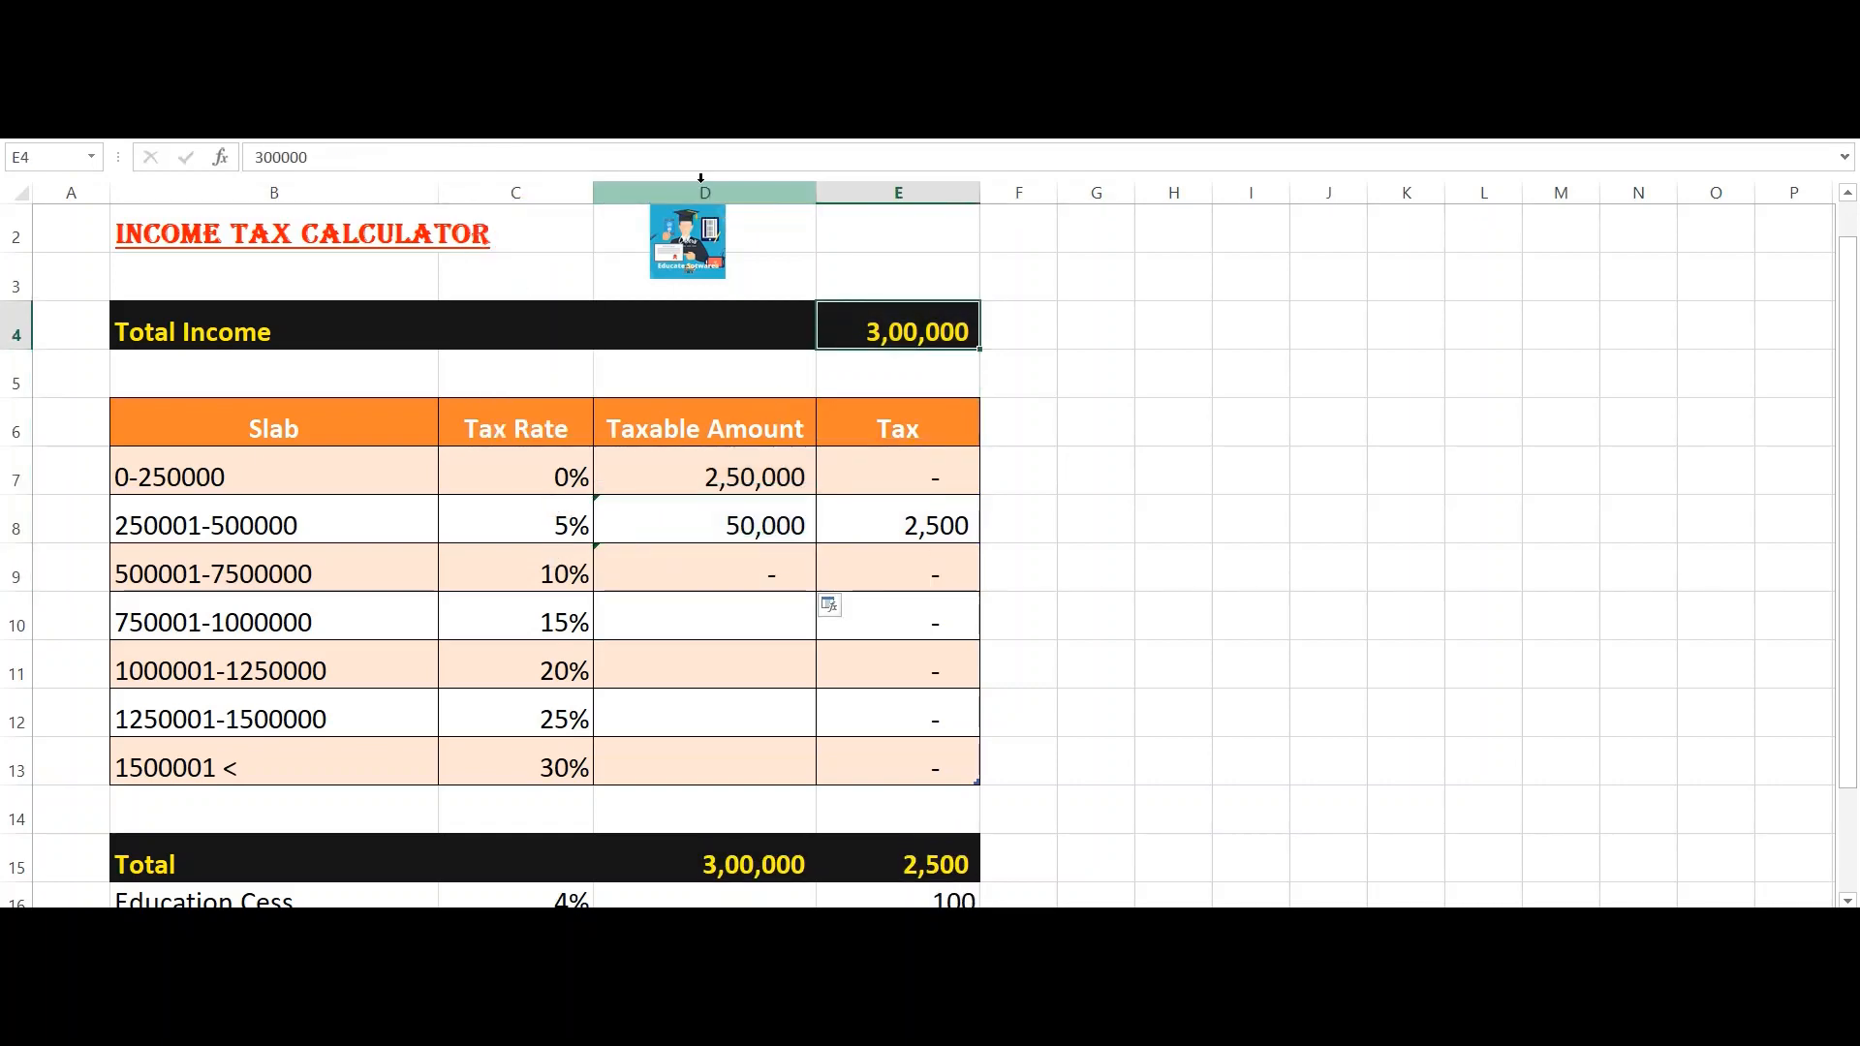
text(400000)
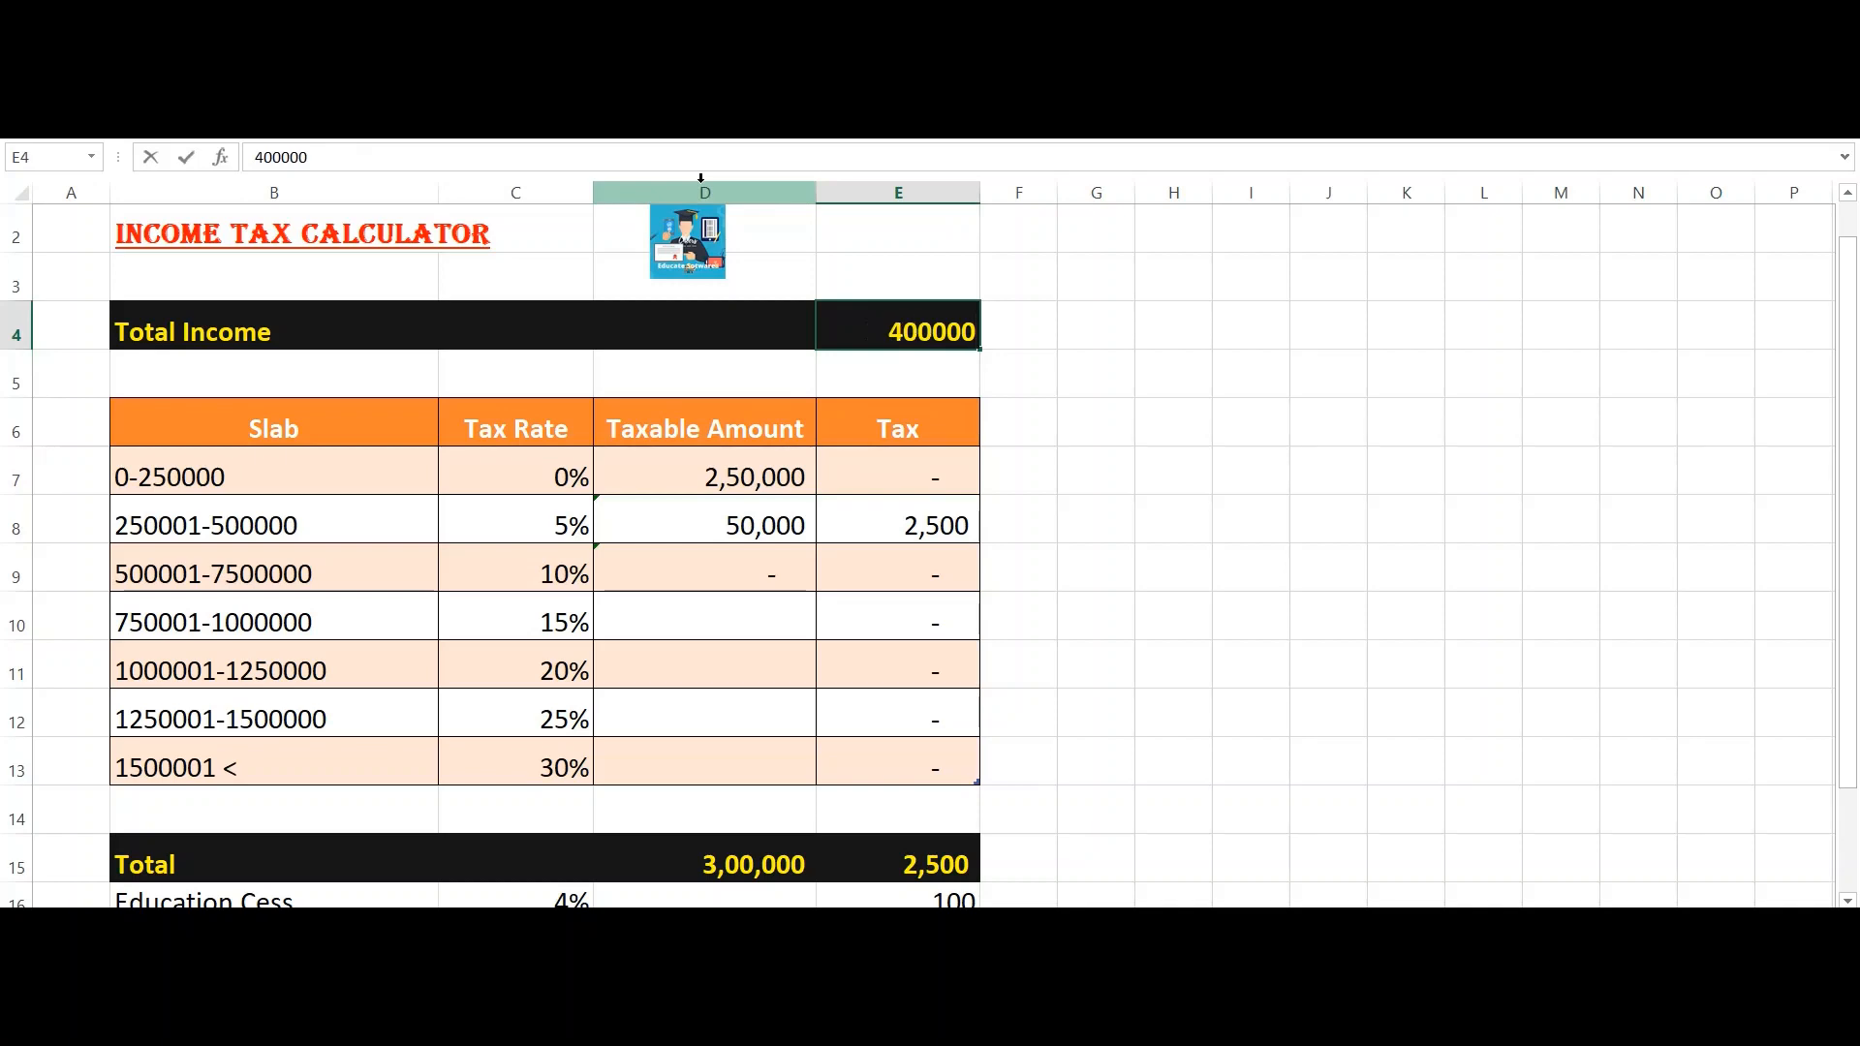
key(BackSpace)
key(BackSpace)
key(BackSpace)
key(BackSpace)
text(0000)
key(Return)
key(Down)
key(Down)
key(Left)
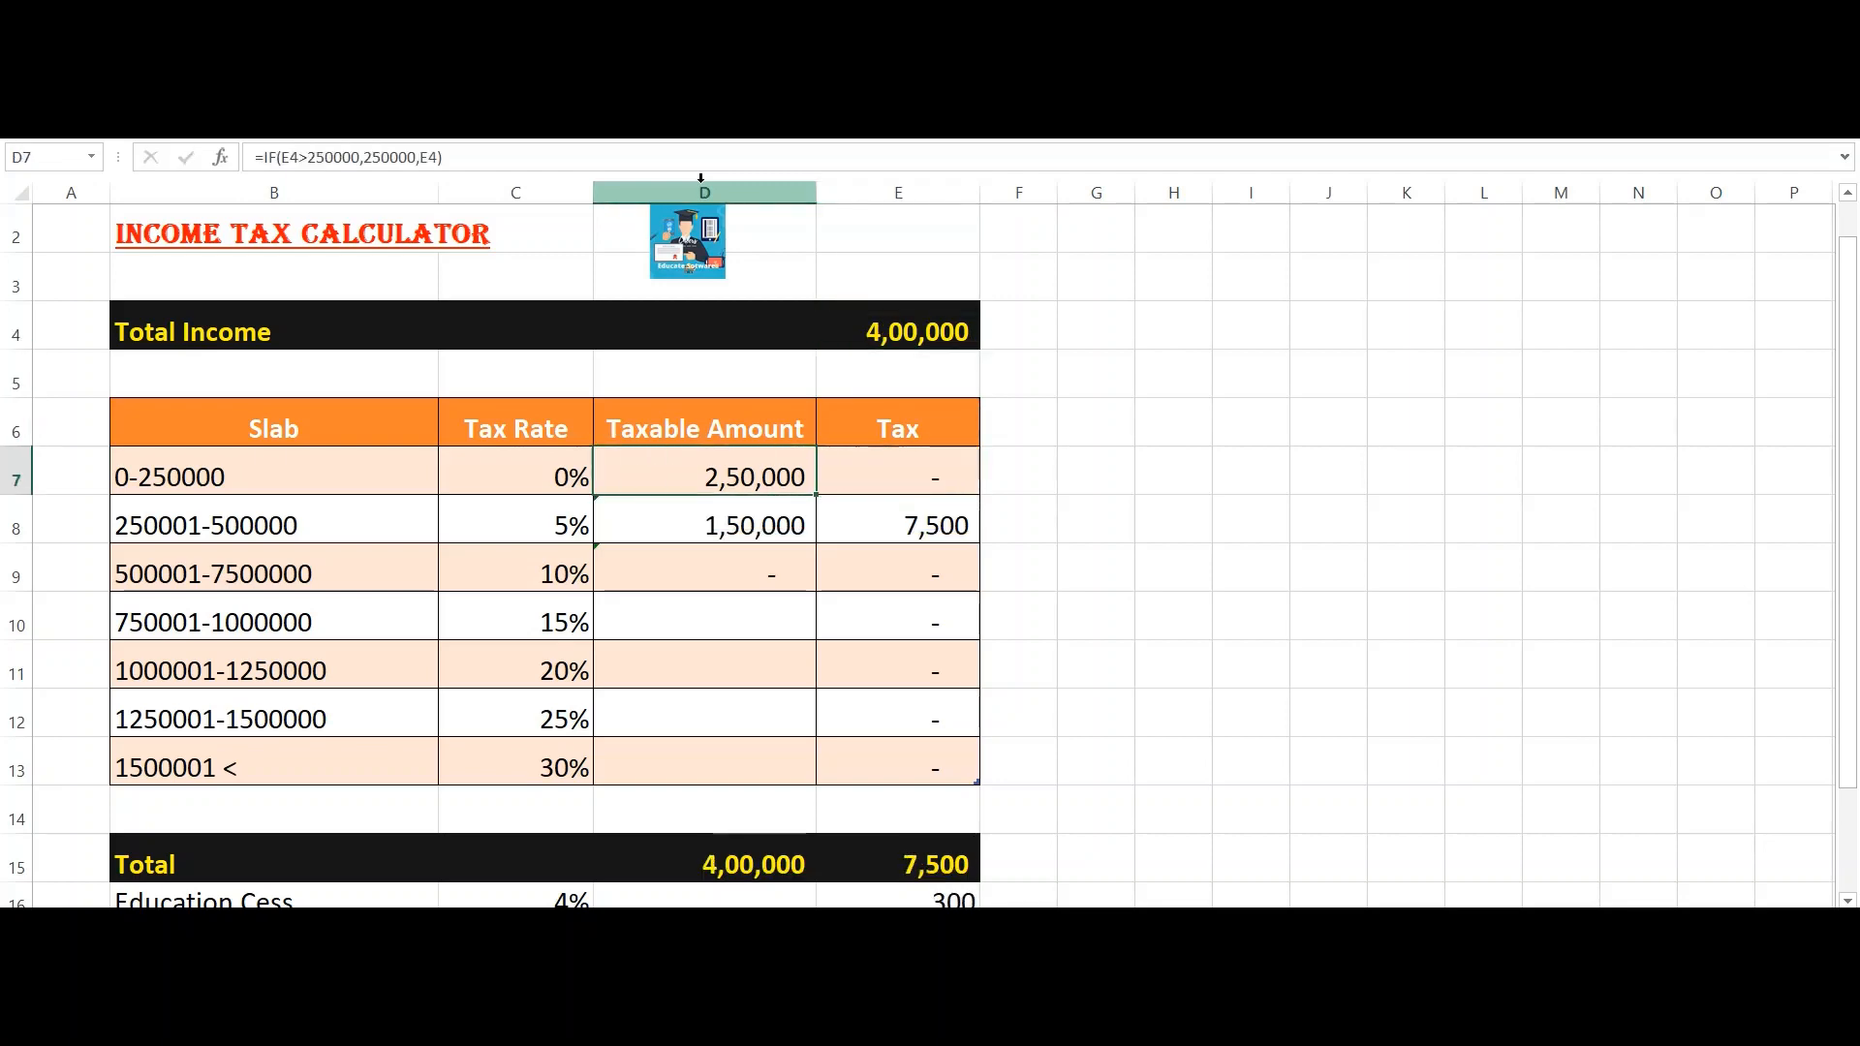
key(Down)
Step: Test the calculator with a Total Income of 600000 in E4
key(Right)
key(Up)
key(Up)
key(Up)
key(Up)
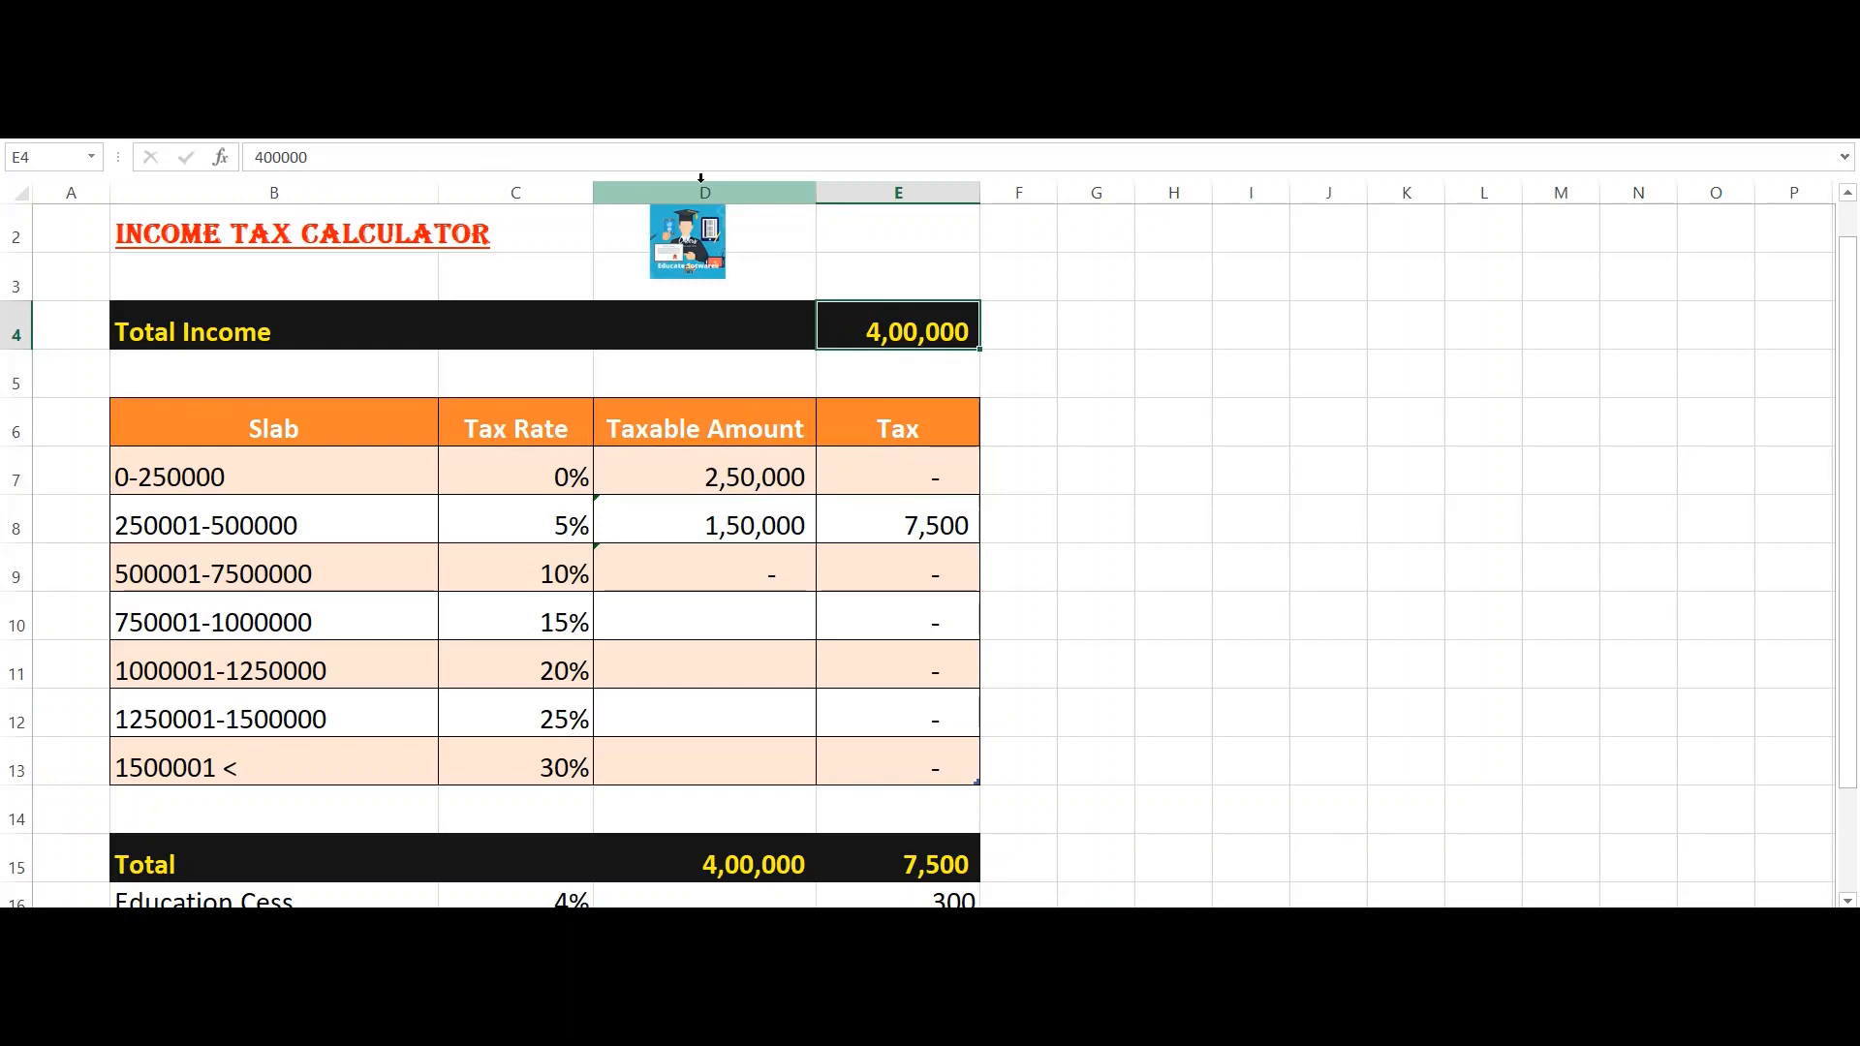
text(600000)
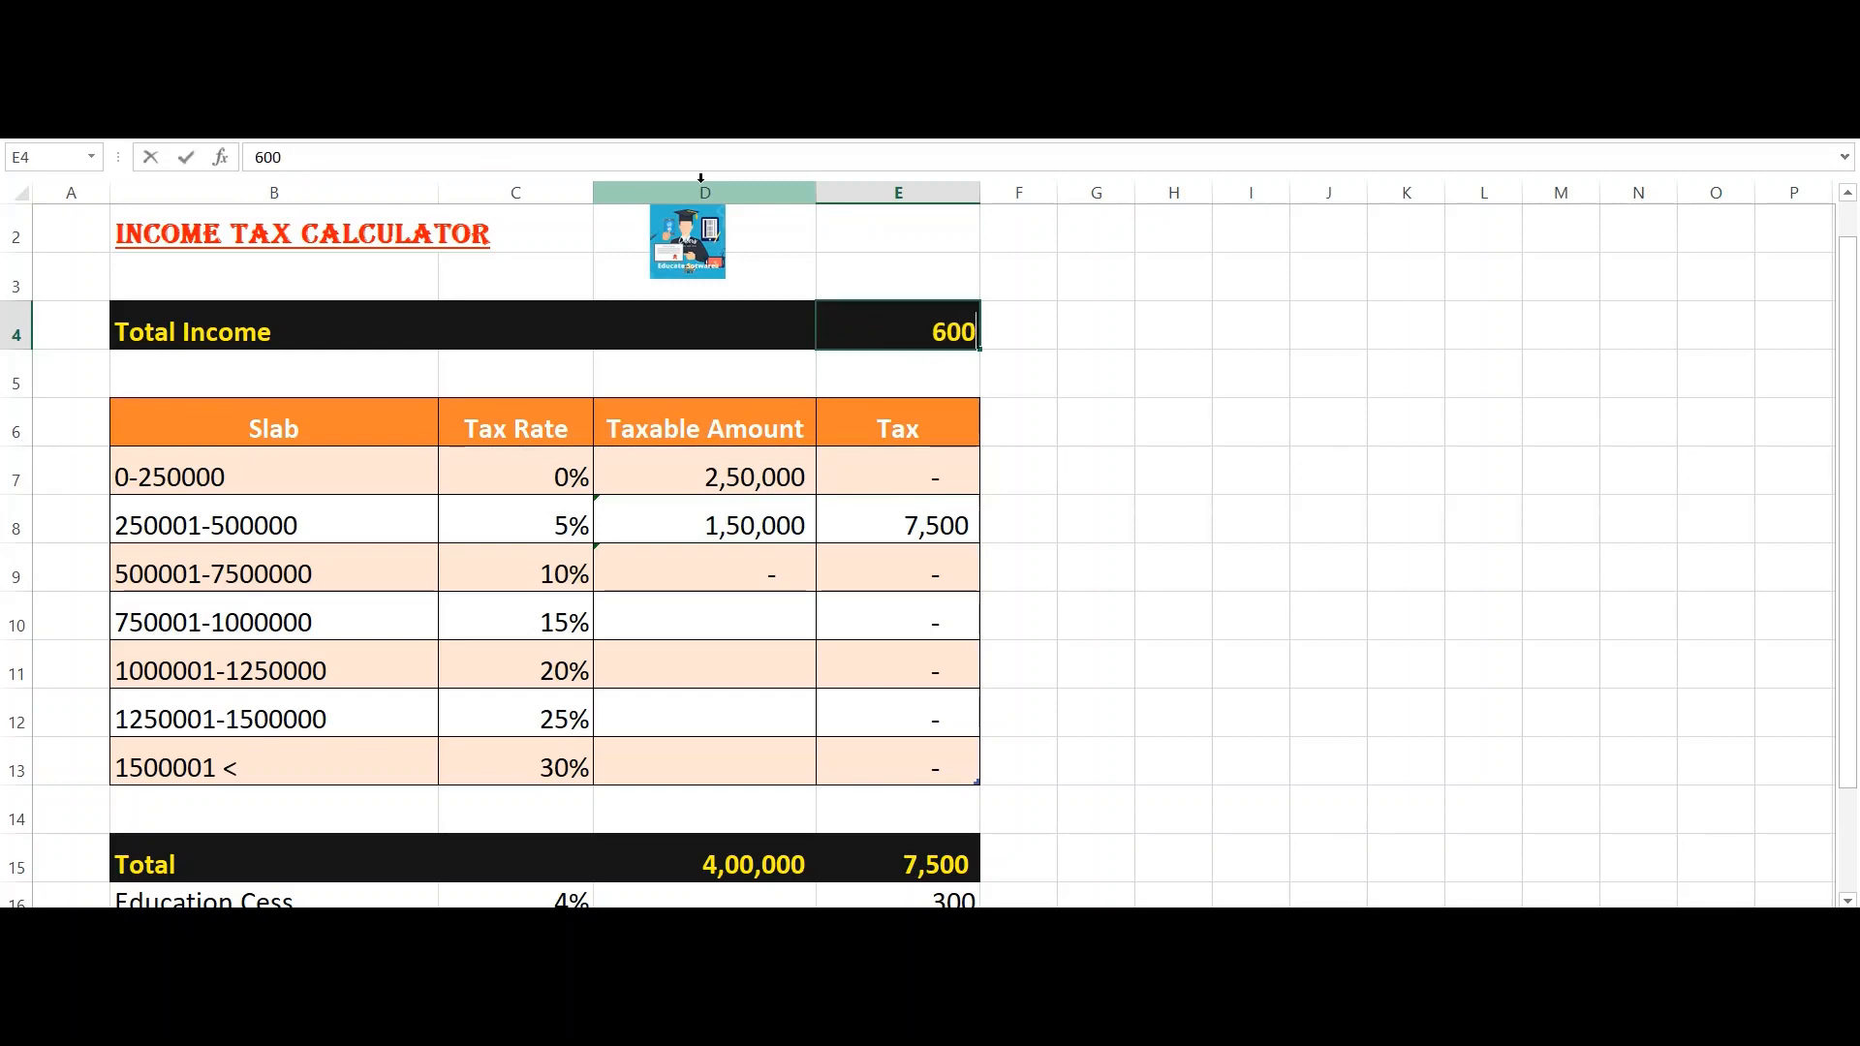
key(Return)
Step: Review the Taxable Amount column from D7 down to D13 for the new Total Income
key(Down)
key(Down)
key(Left)
key(Down)
key(Down)
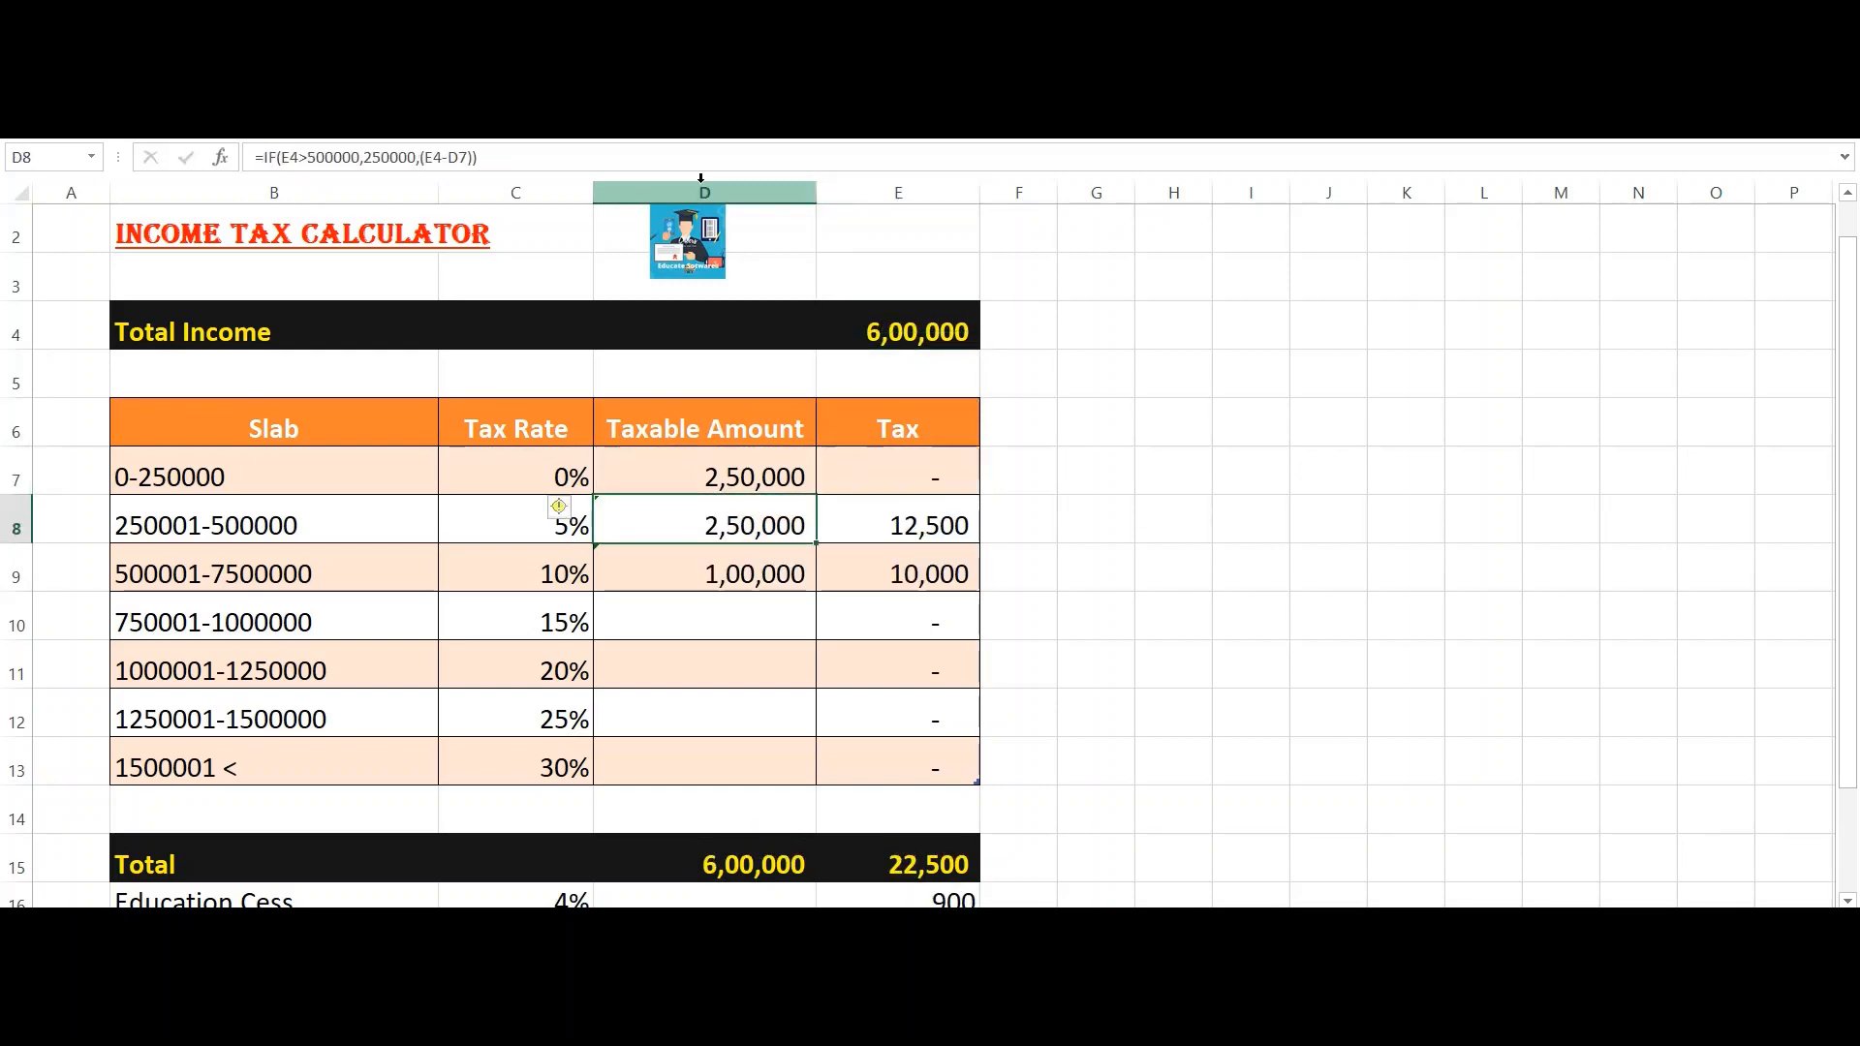
key(Down)
key(Down)
key(Down)
key(Down)
key(Down)
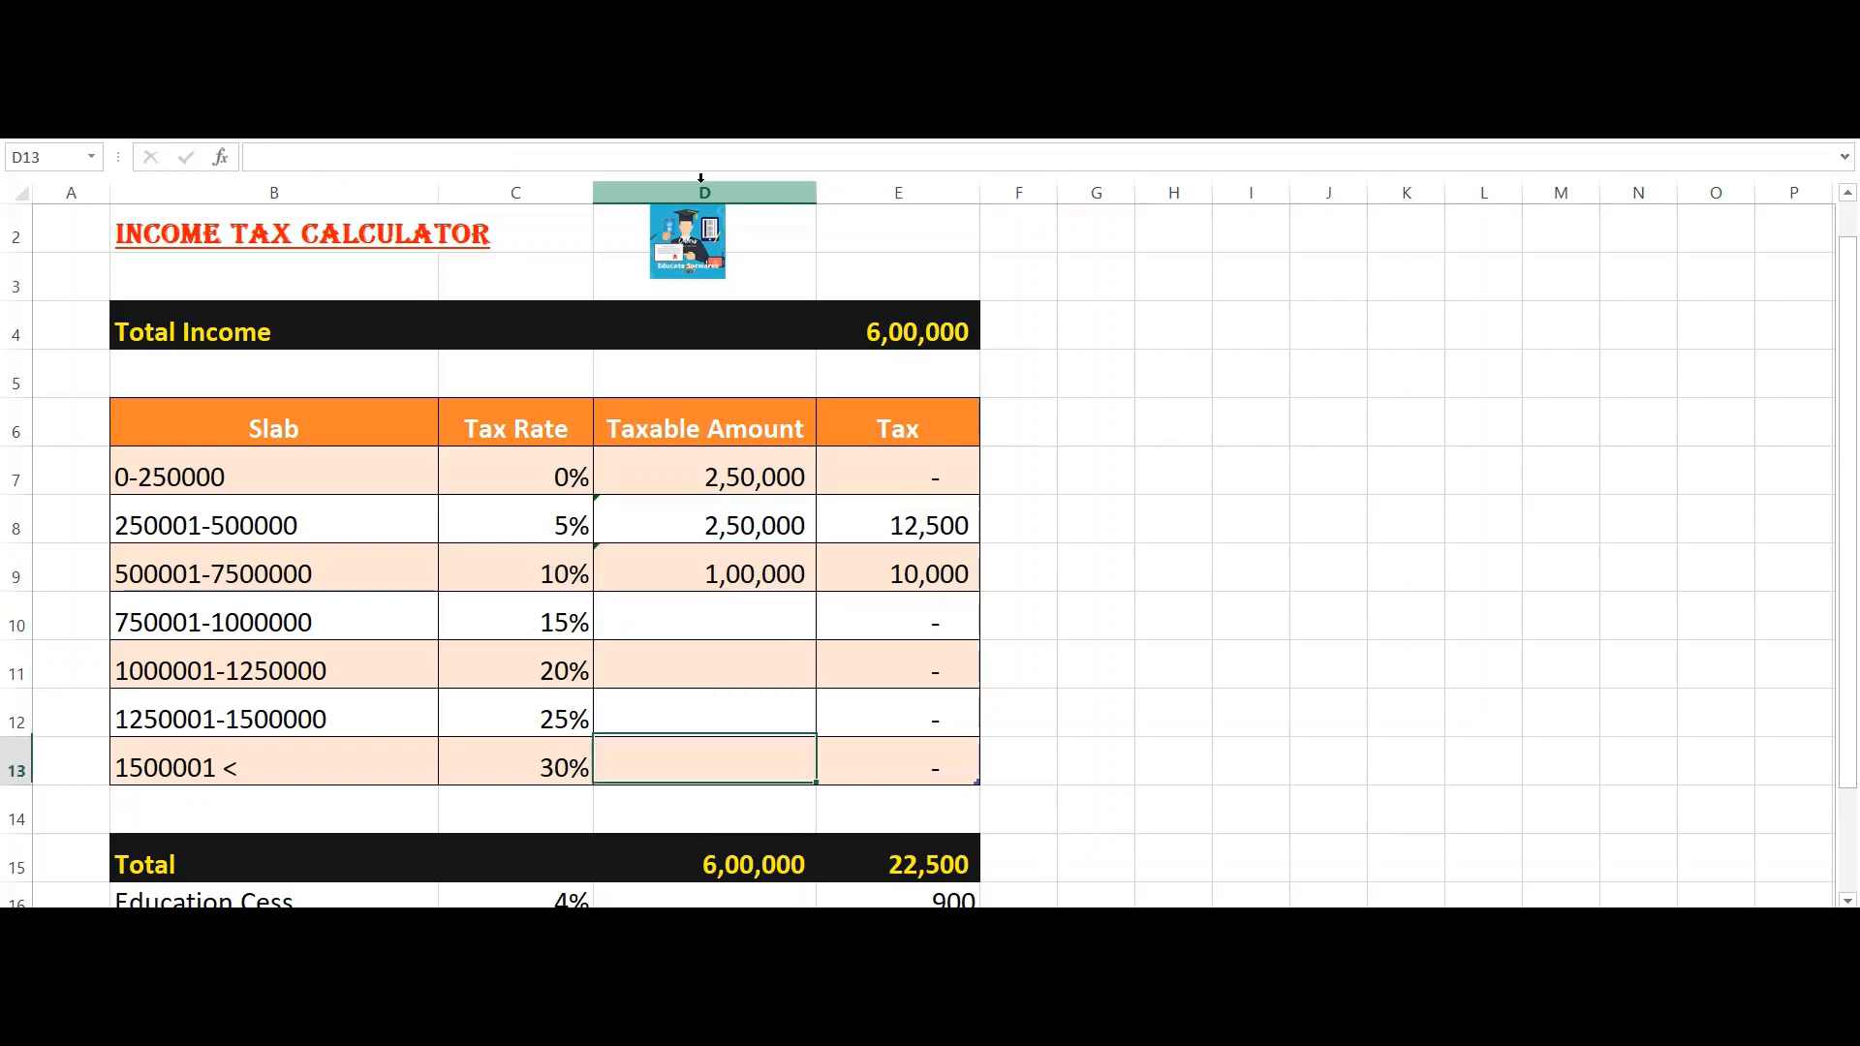
Step: Examine the Total, Education Cess and Total Tax rows below the slab table
key(Right)
key(Down)
key(Down)
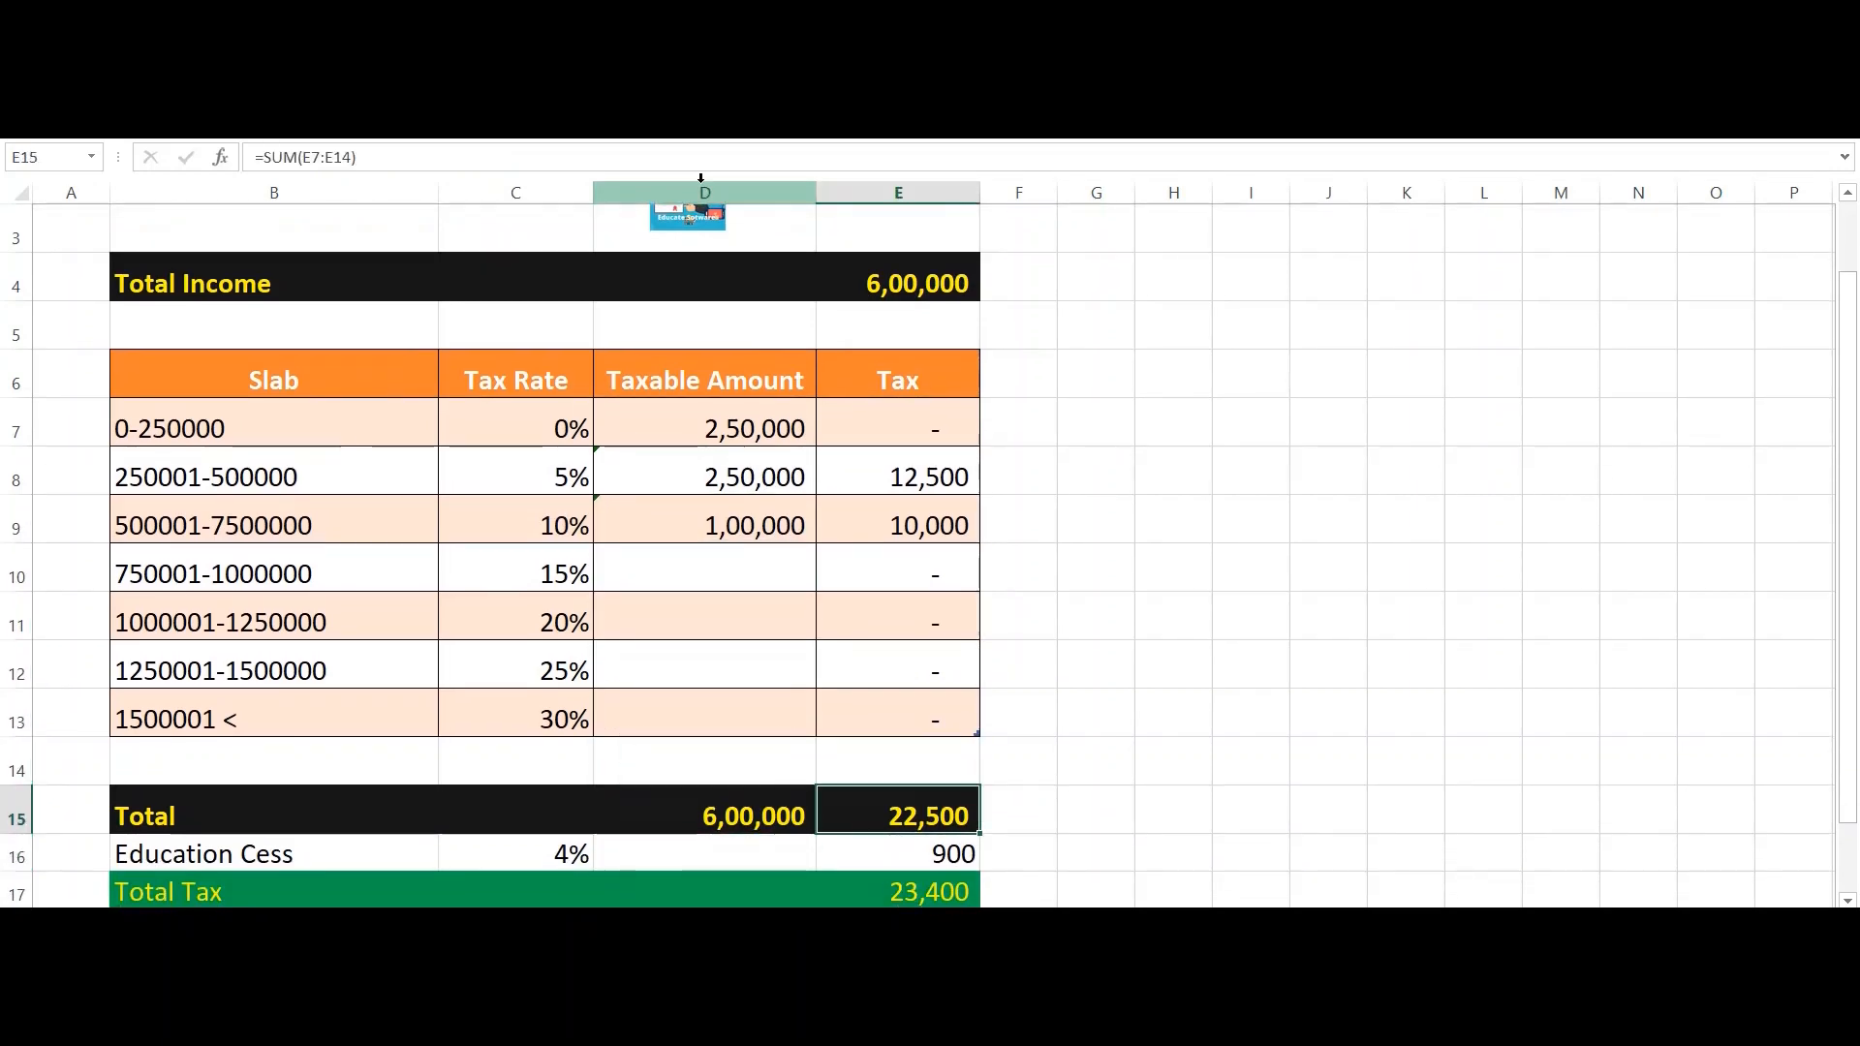
key(Left)
key(Left)
key(Right)
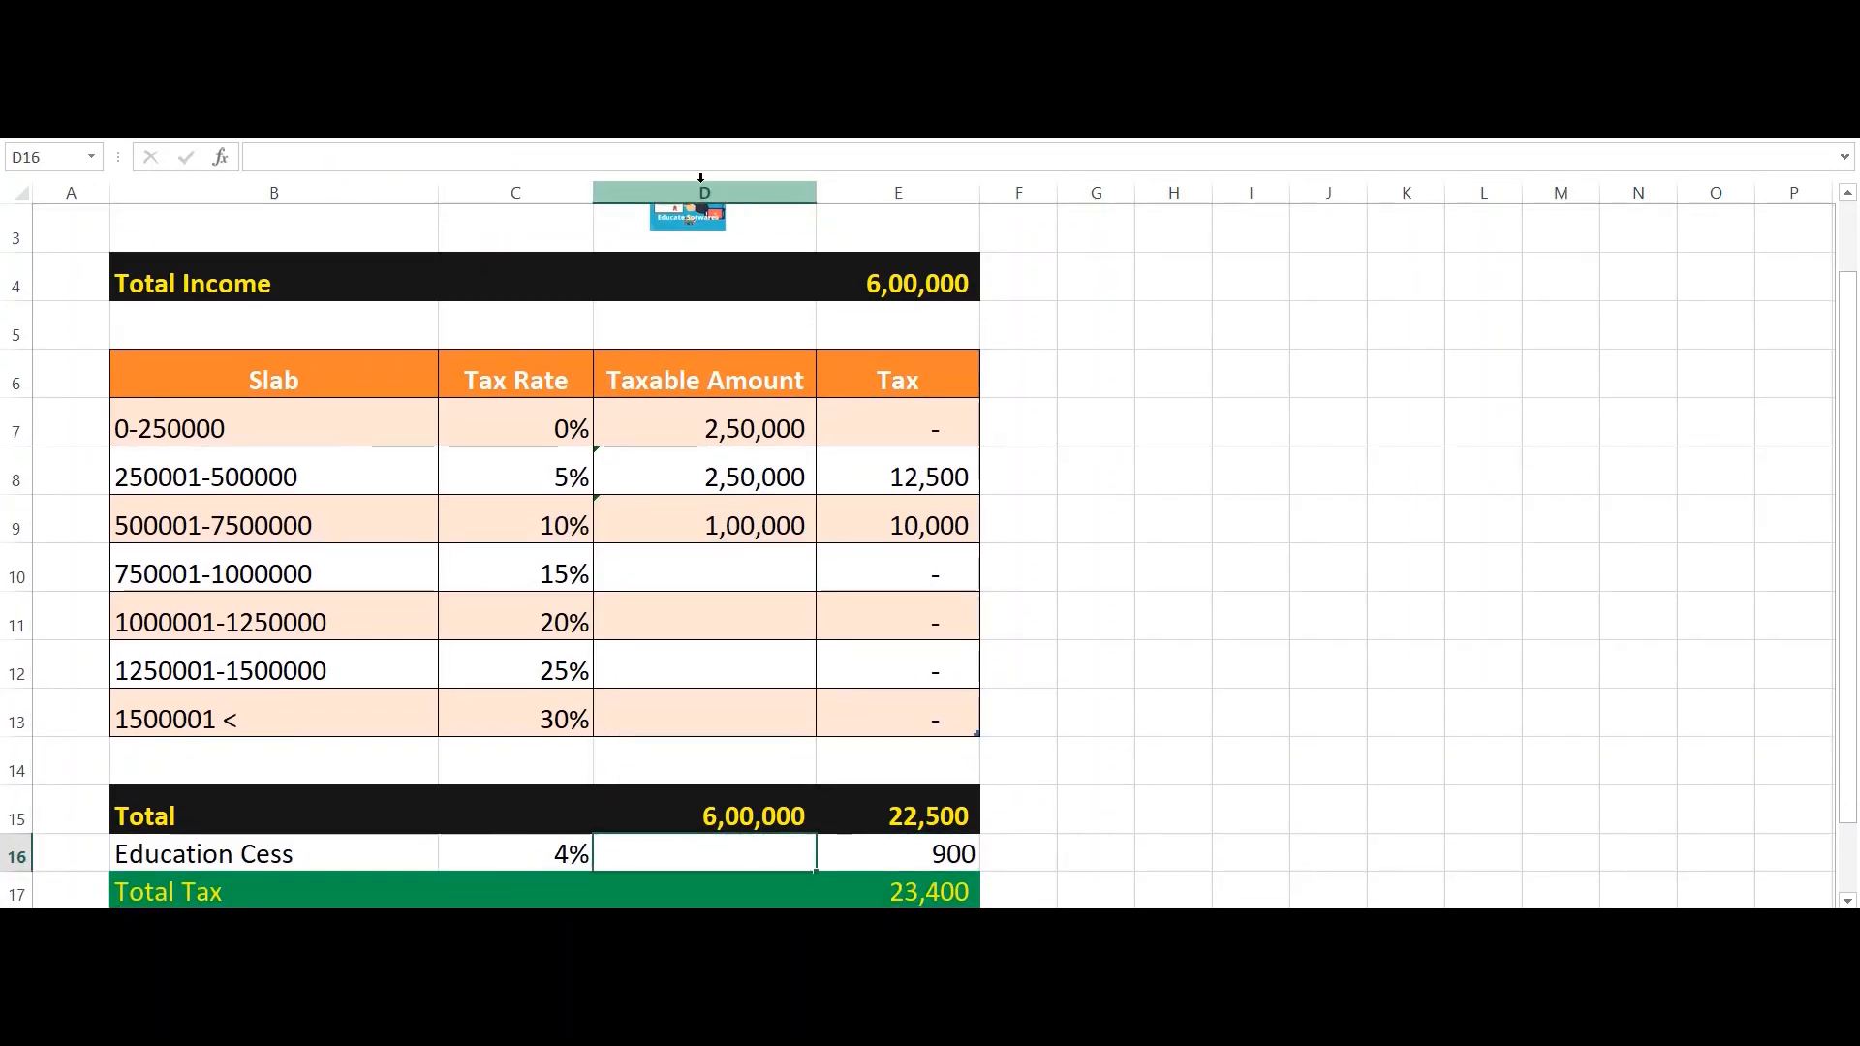
key(Right)
key(Down)
key(Up)
key(Up)
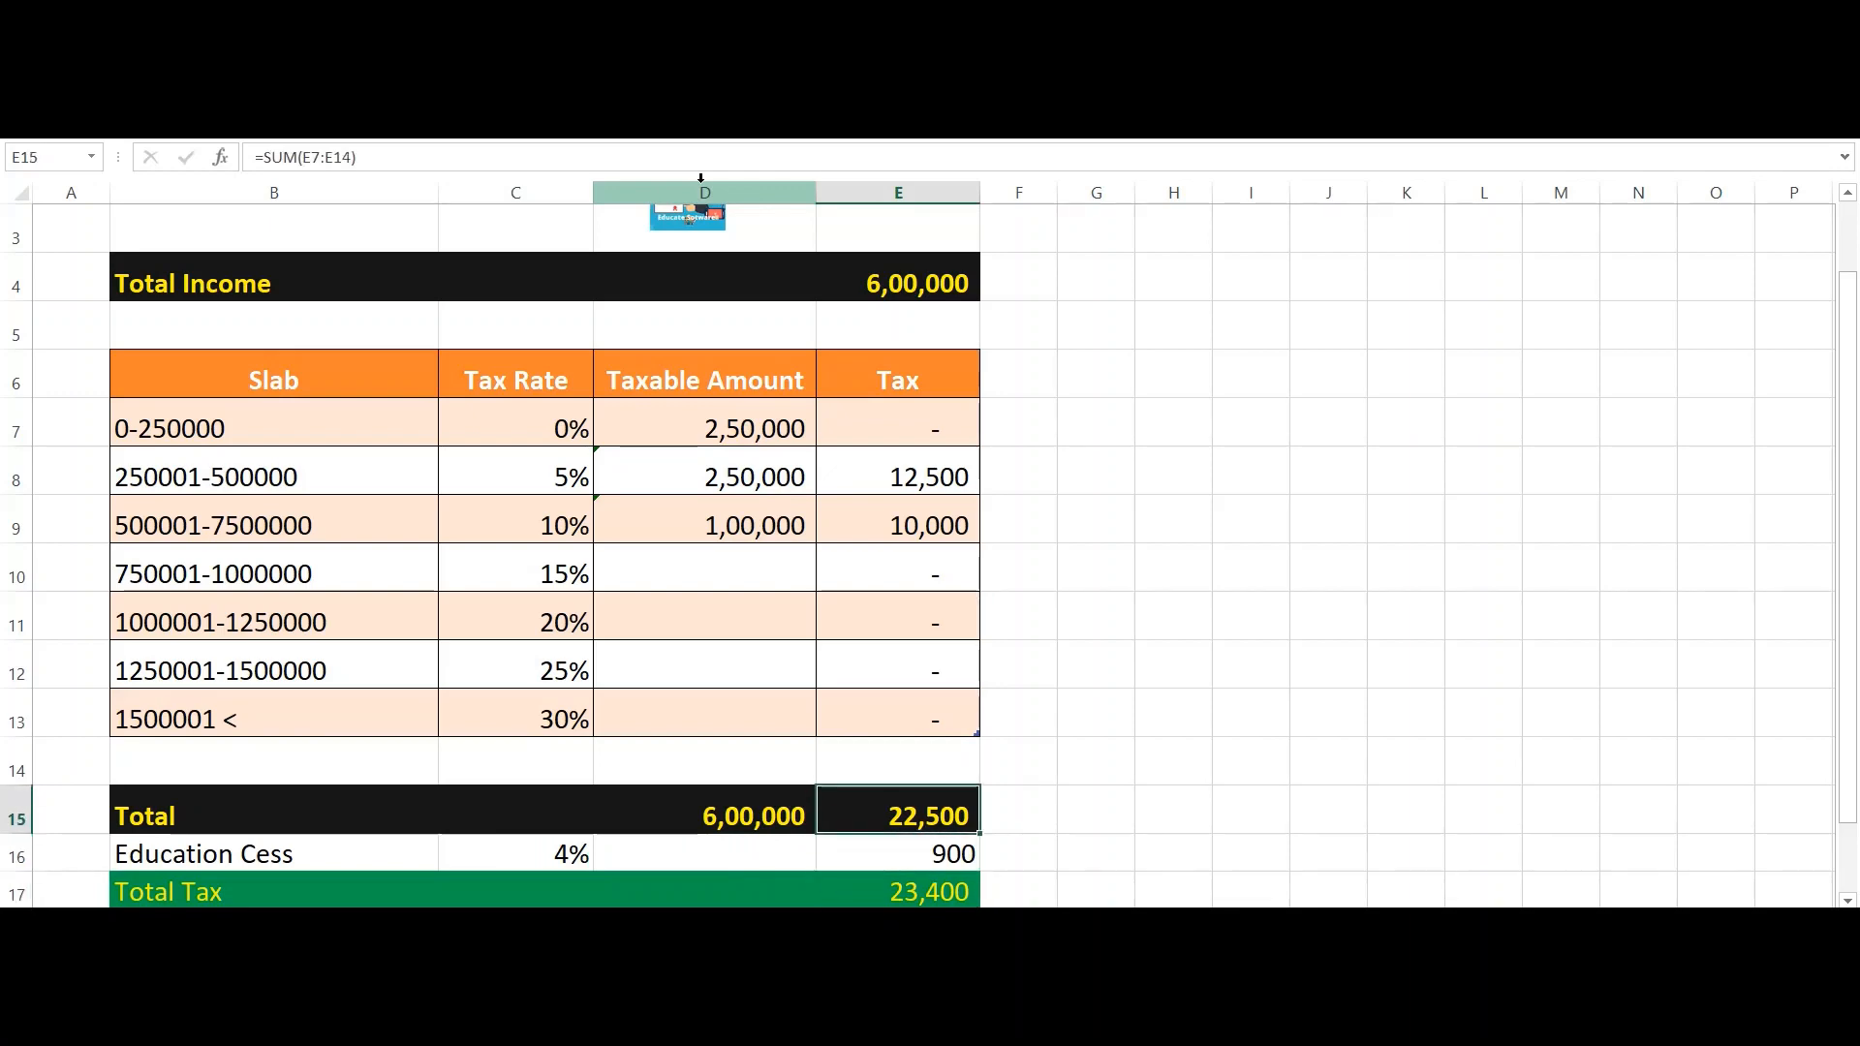
key(Down)
key(Up)
key(Down)
key(Down)
key(Left)
key(Left)
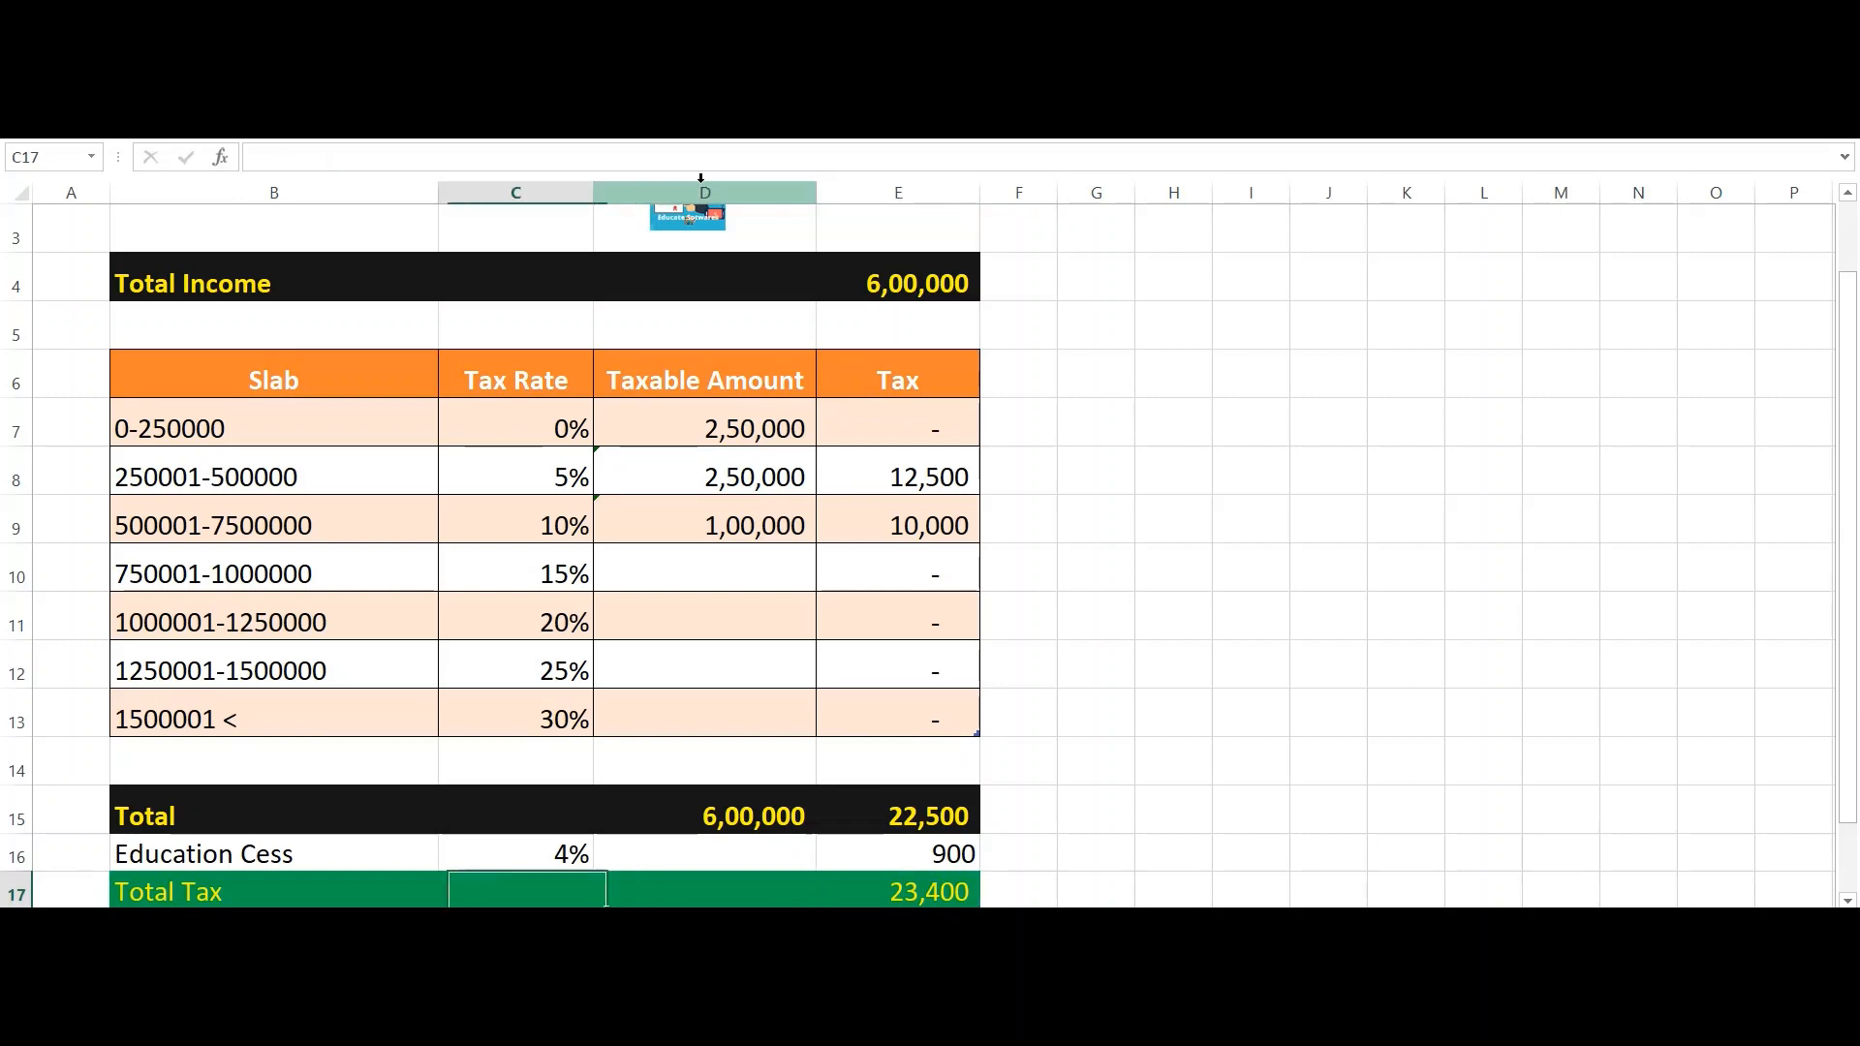
key(Right)
key(Right)
key(Up)
key(Up)
key(Up)
key(Up)
key(Up)
key(Up)
key(Up)
key(Up)
key(Up)
key(Up)
key(Up)
key(Up)
key(Up)
key(Up)
key(Up)
key(Up)
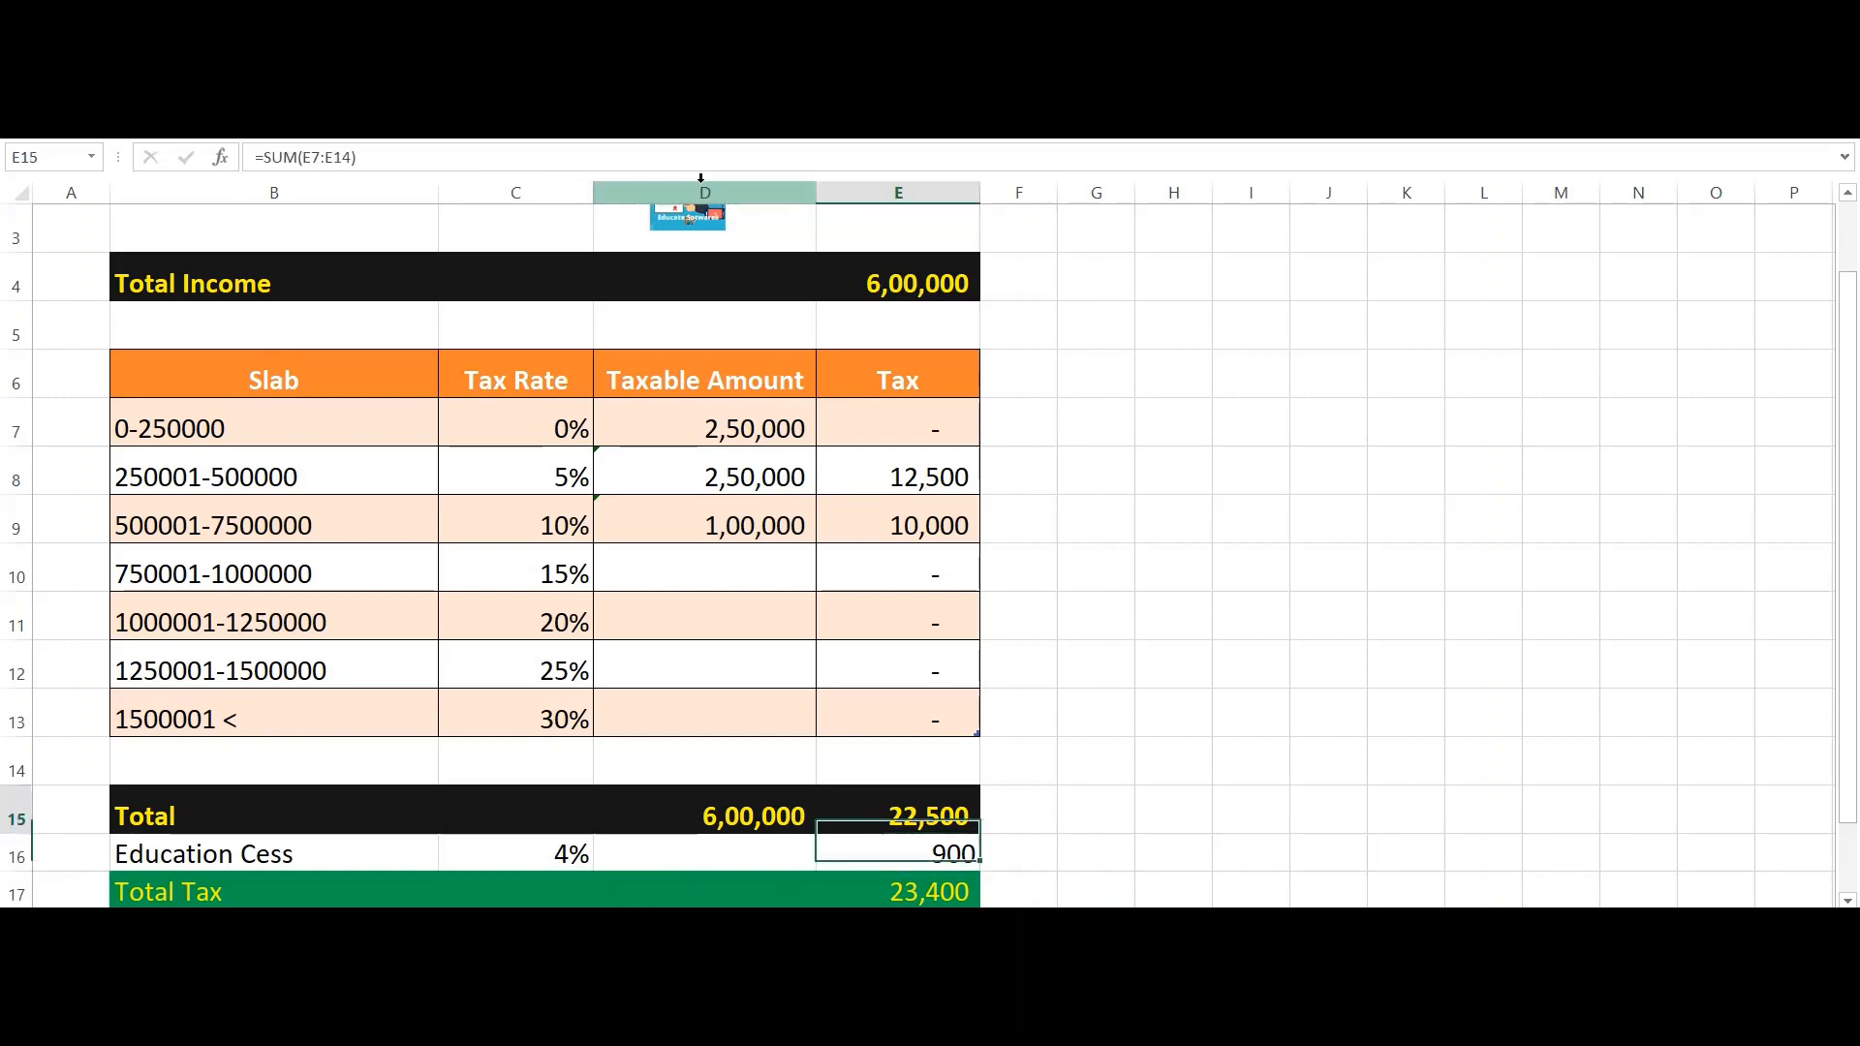
key(Down)
key(Down)
key(Down)
key(Down)
key(Down)
key(Left)
key(Down)
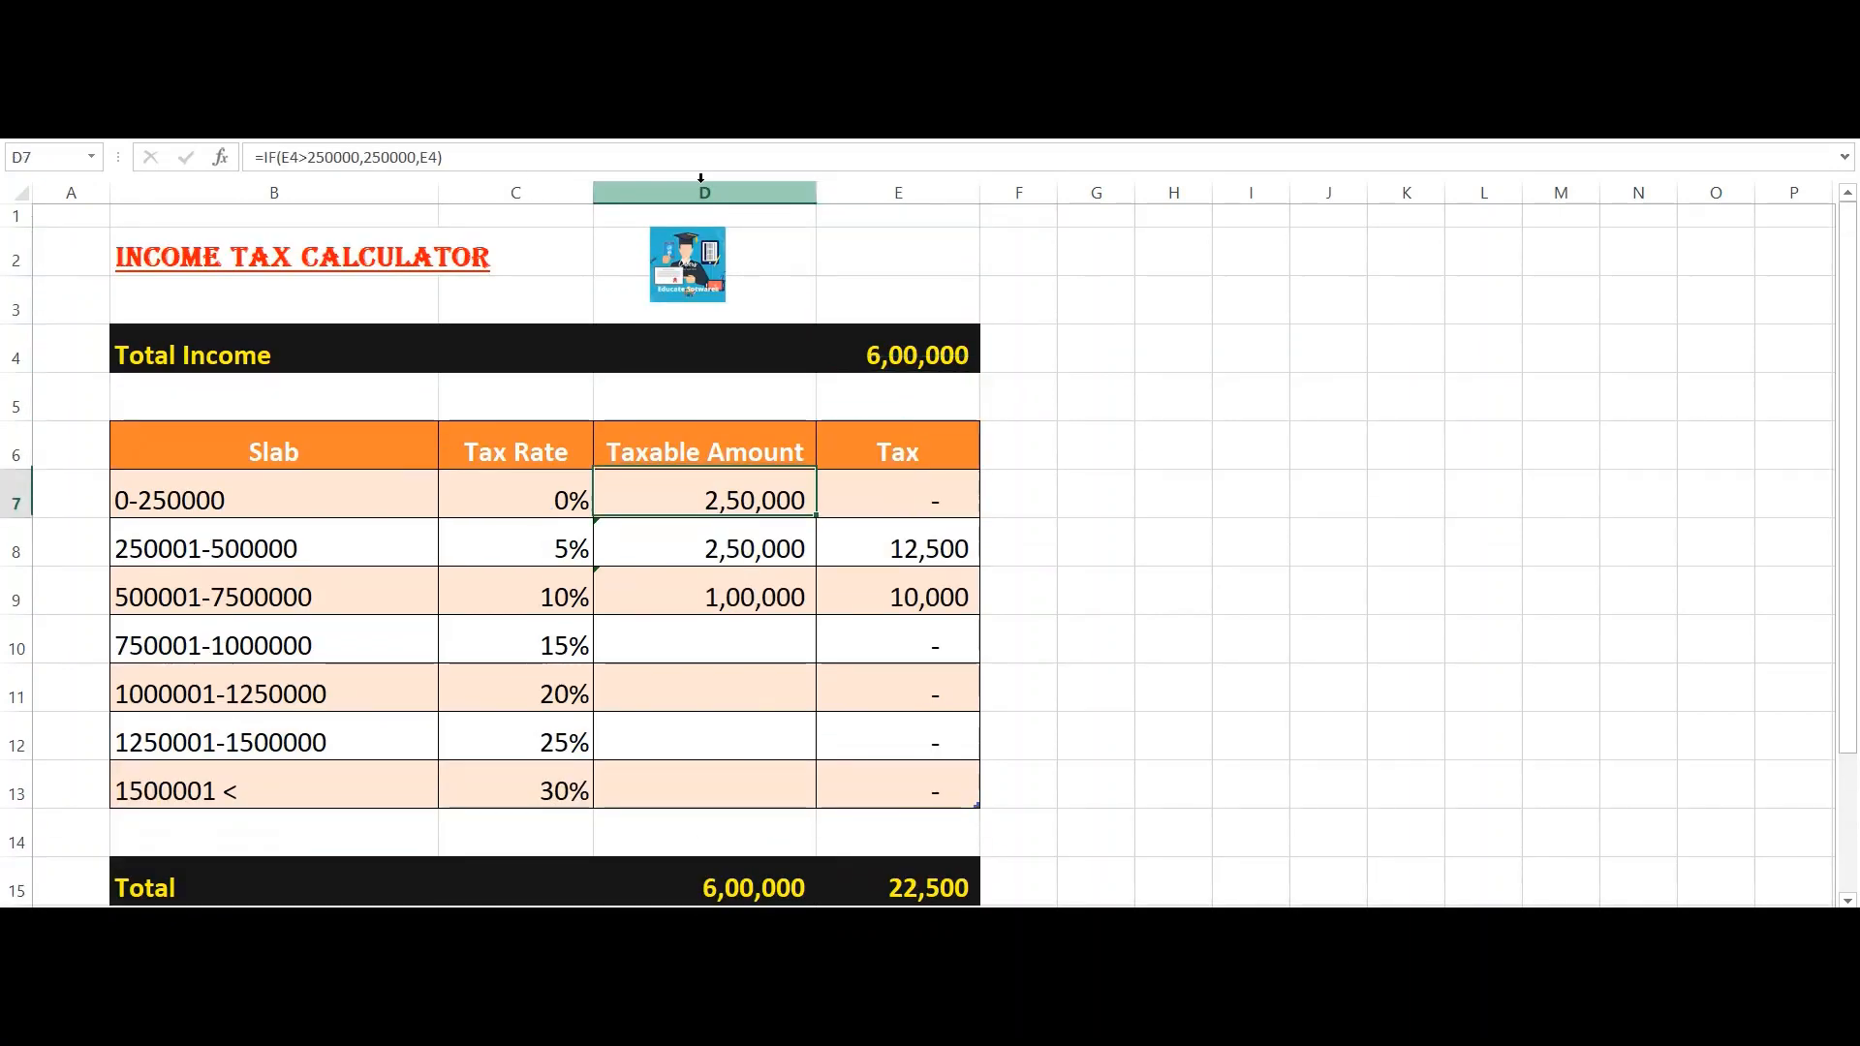
key(Down)
key(Down)
key(Down)
key(Left)
key(Left)
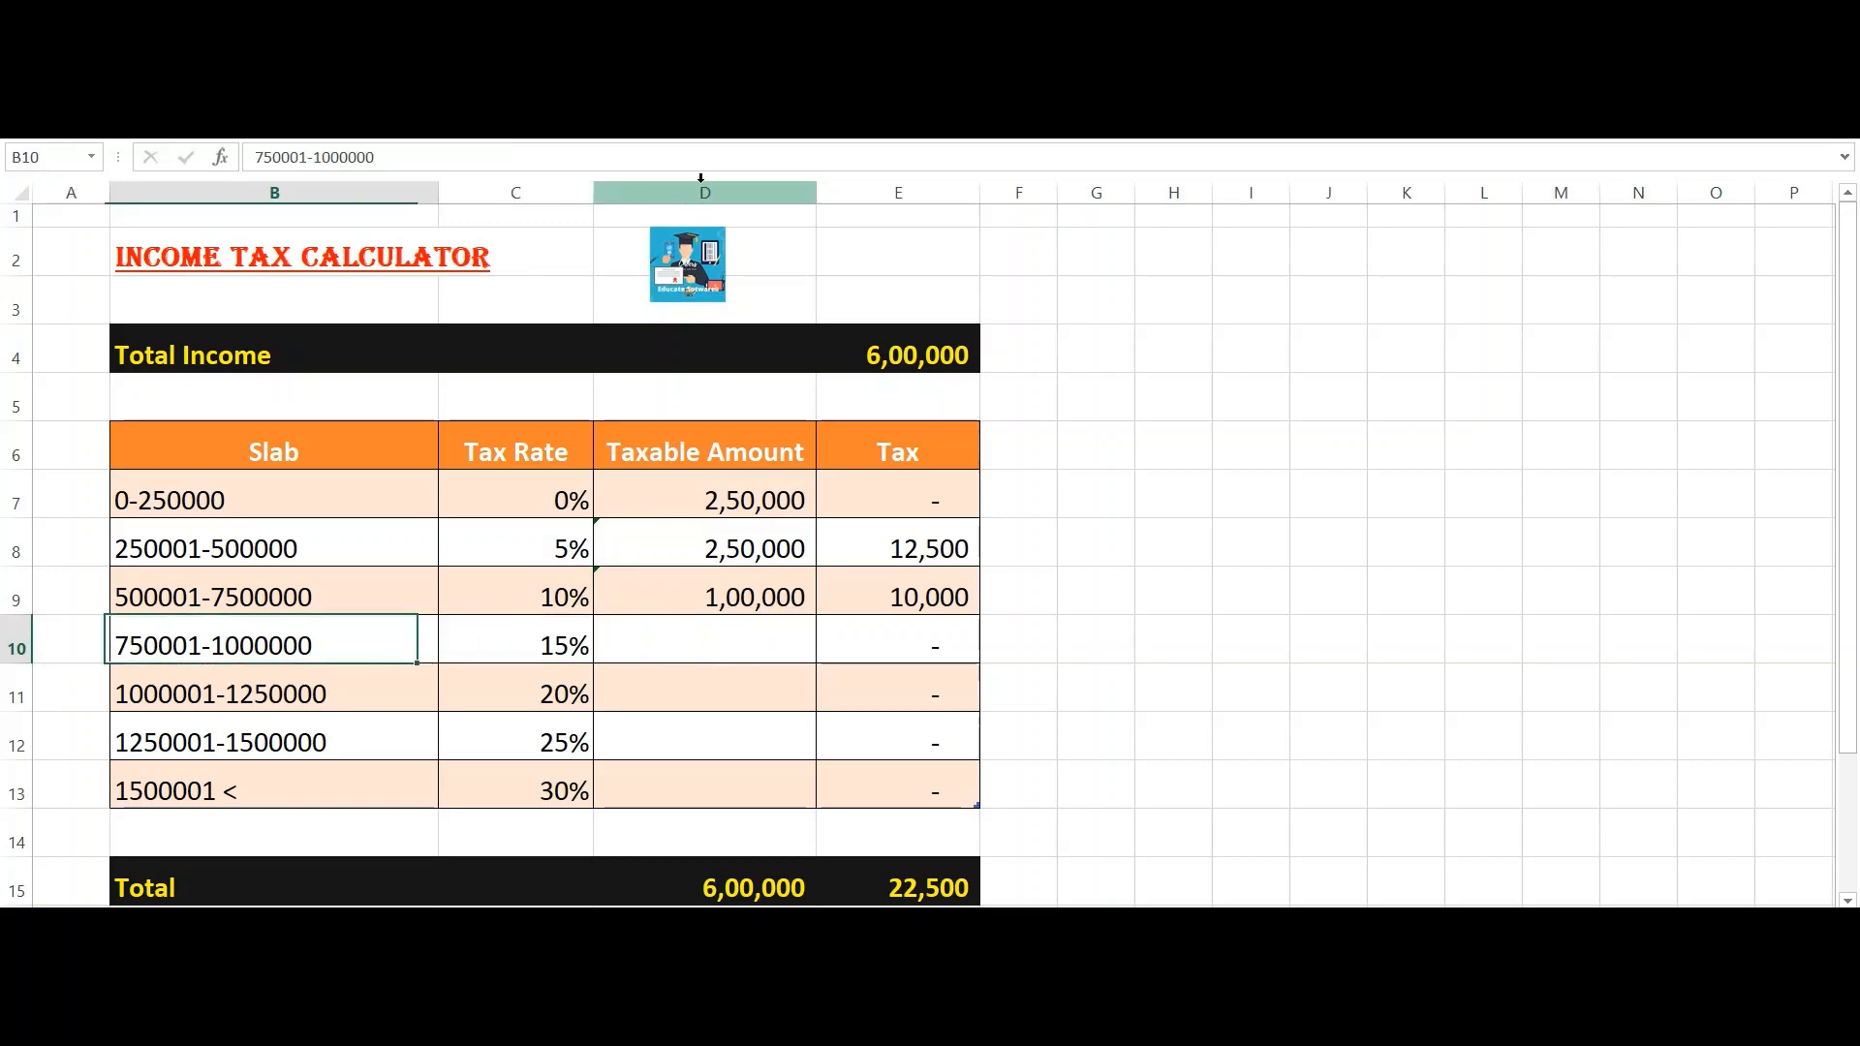
key(Right)
key(Right)
text(=)
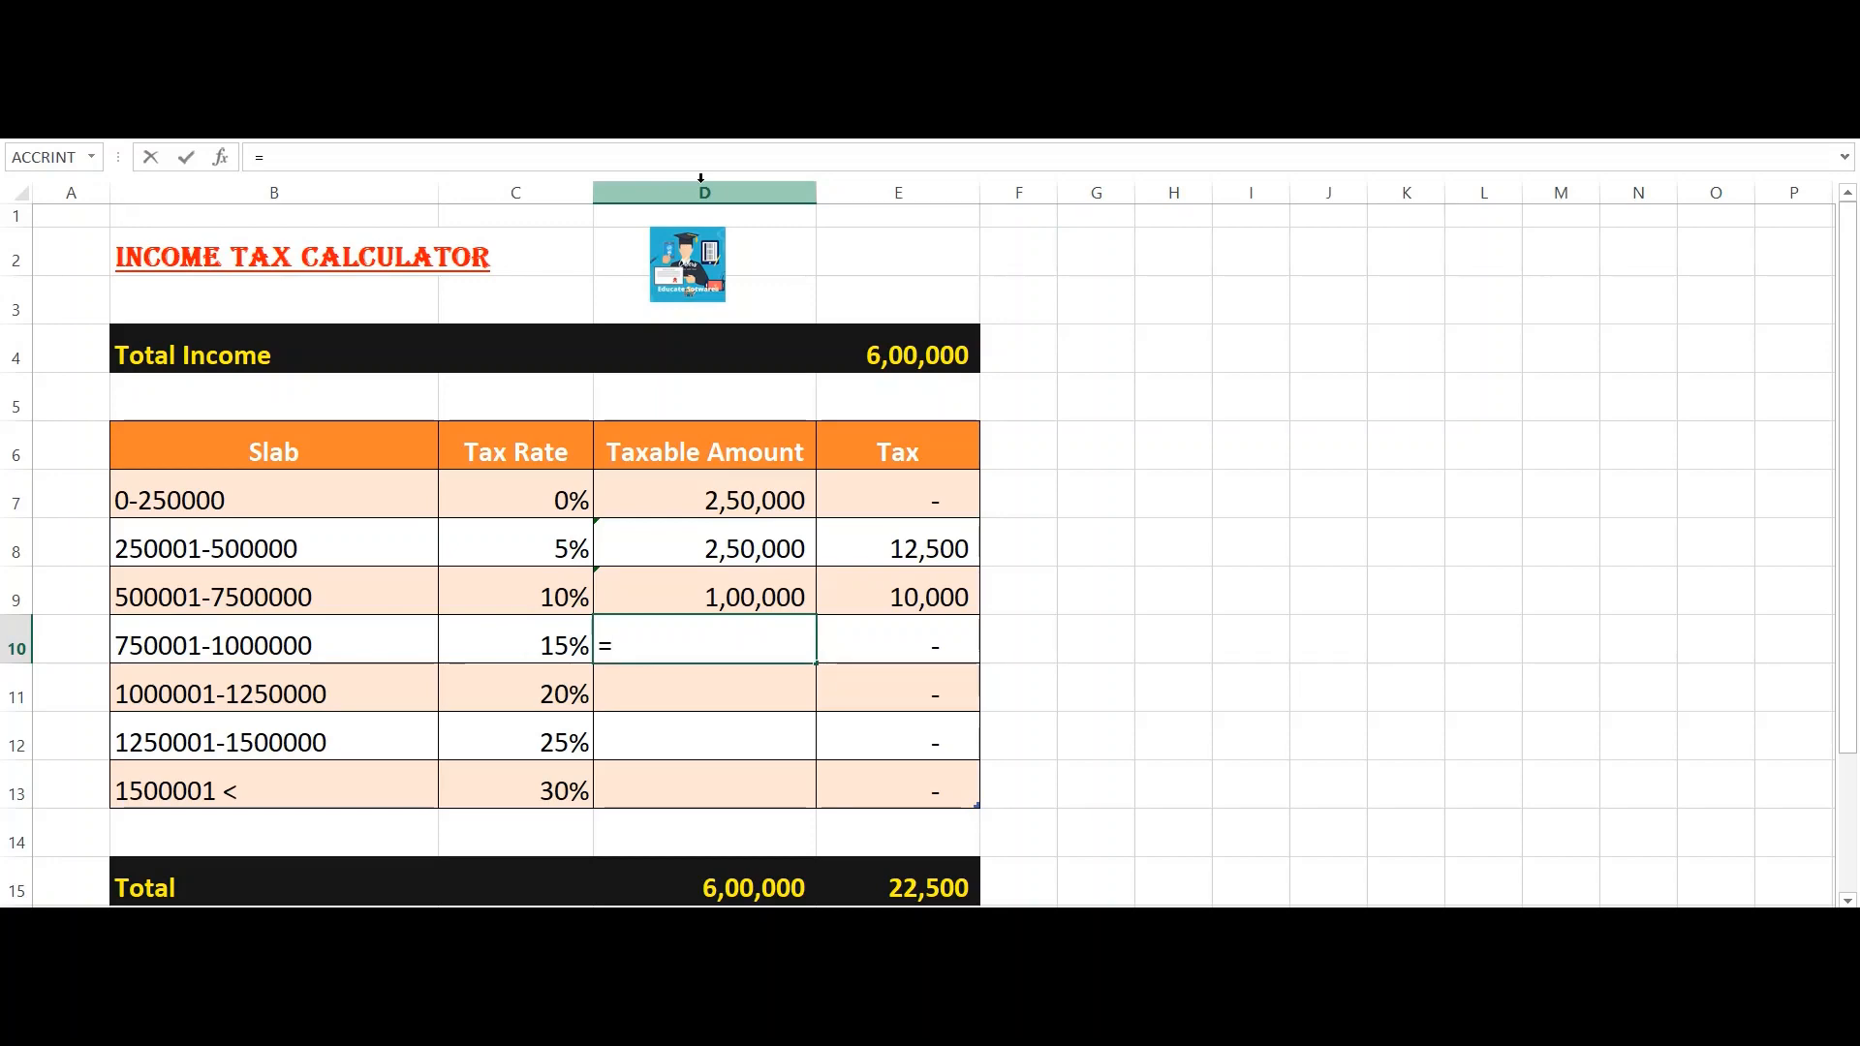
text(if)
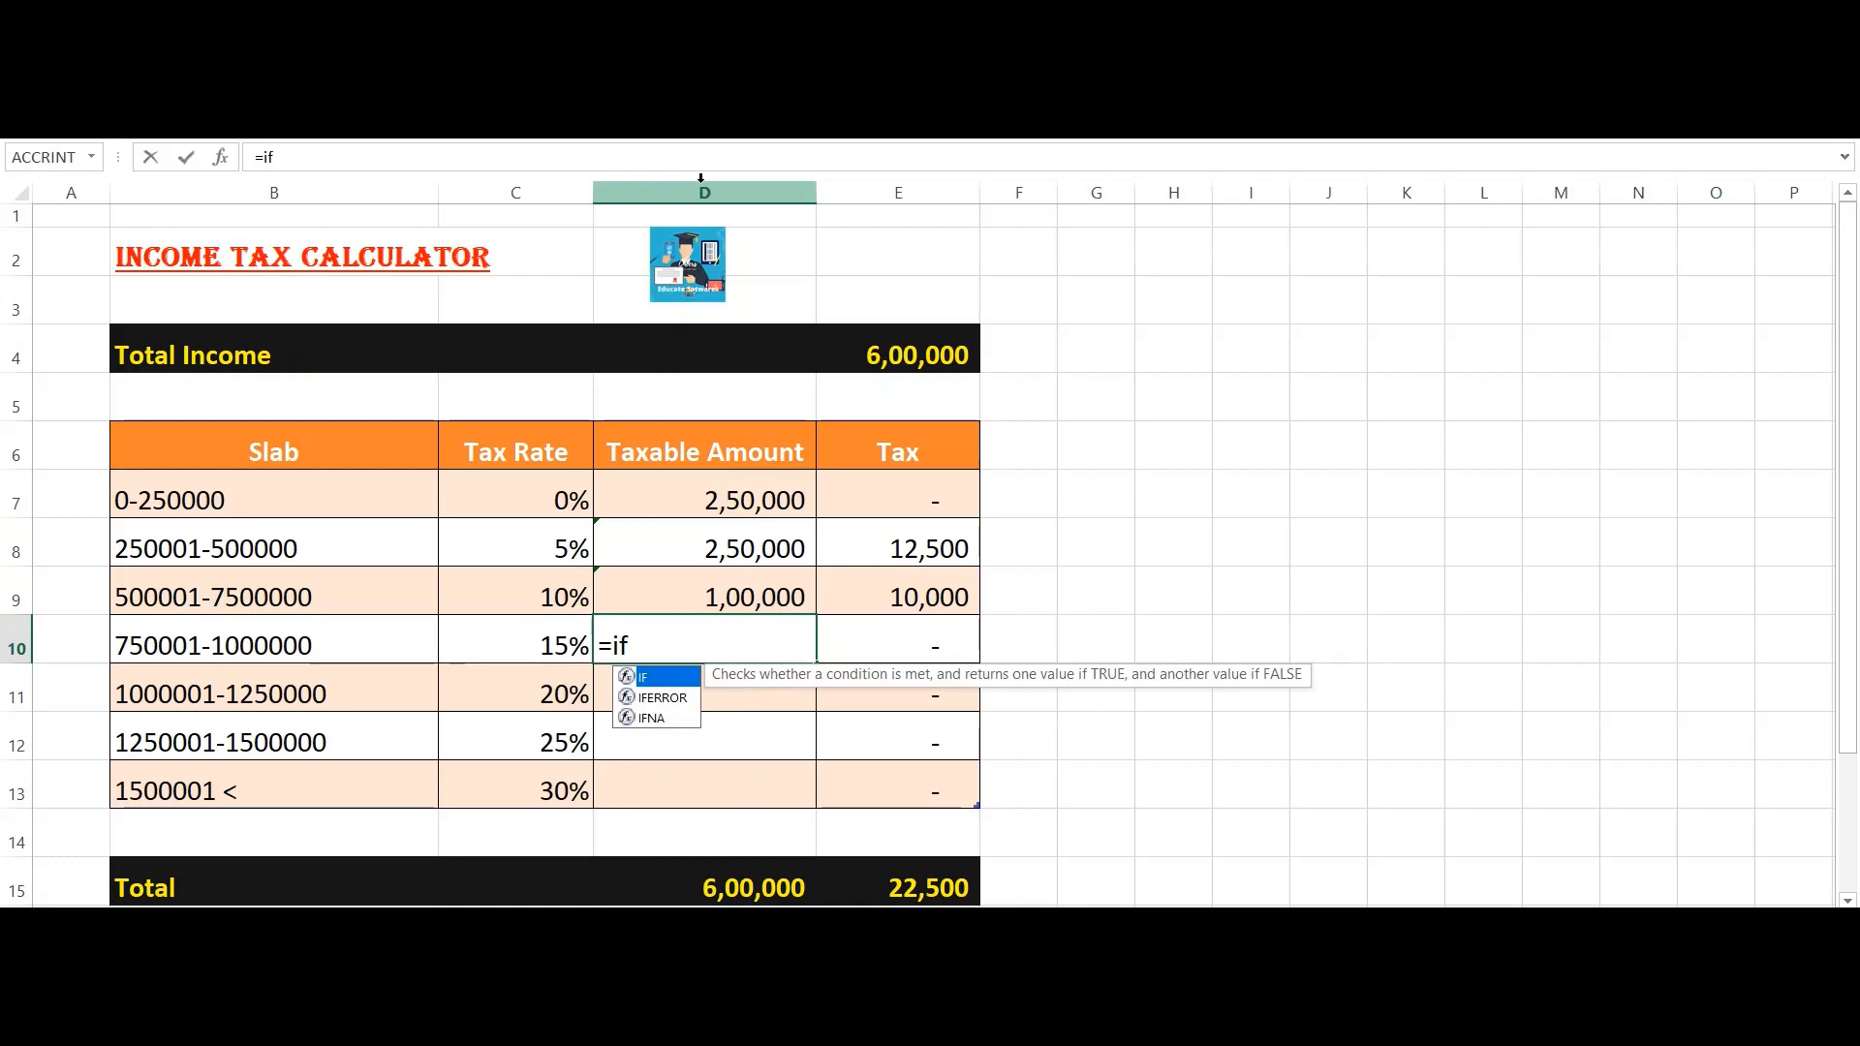
text(()
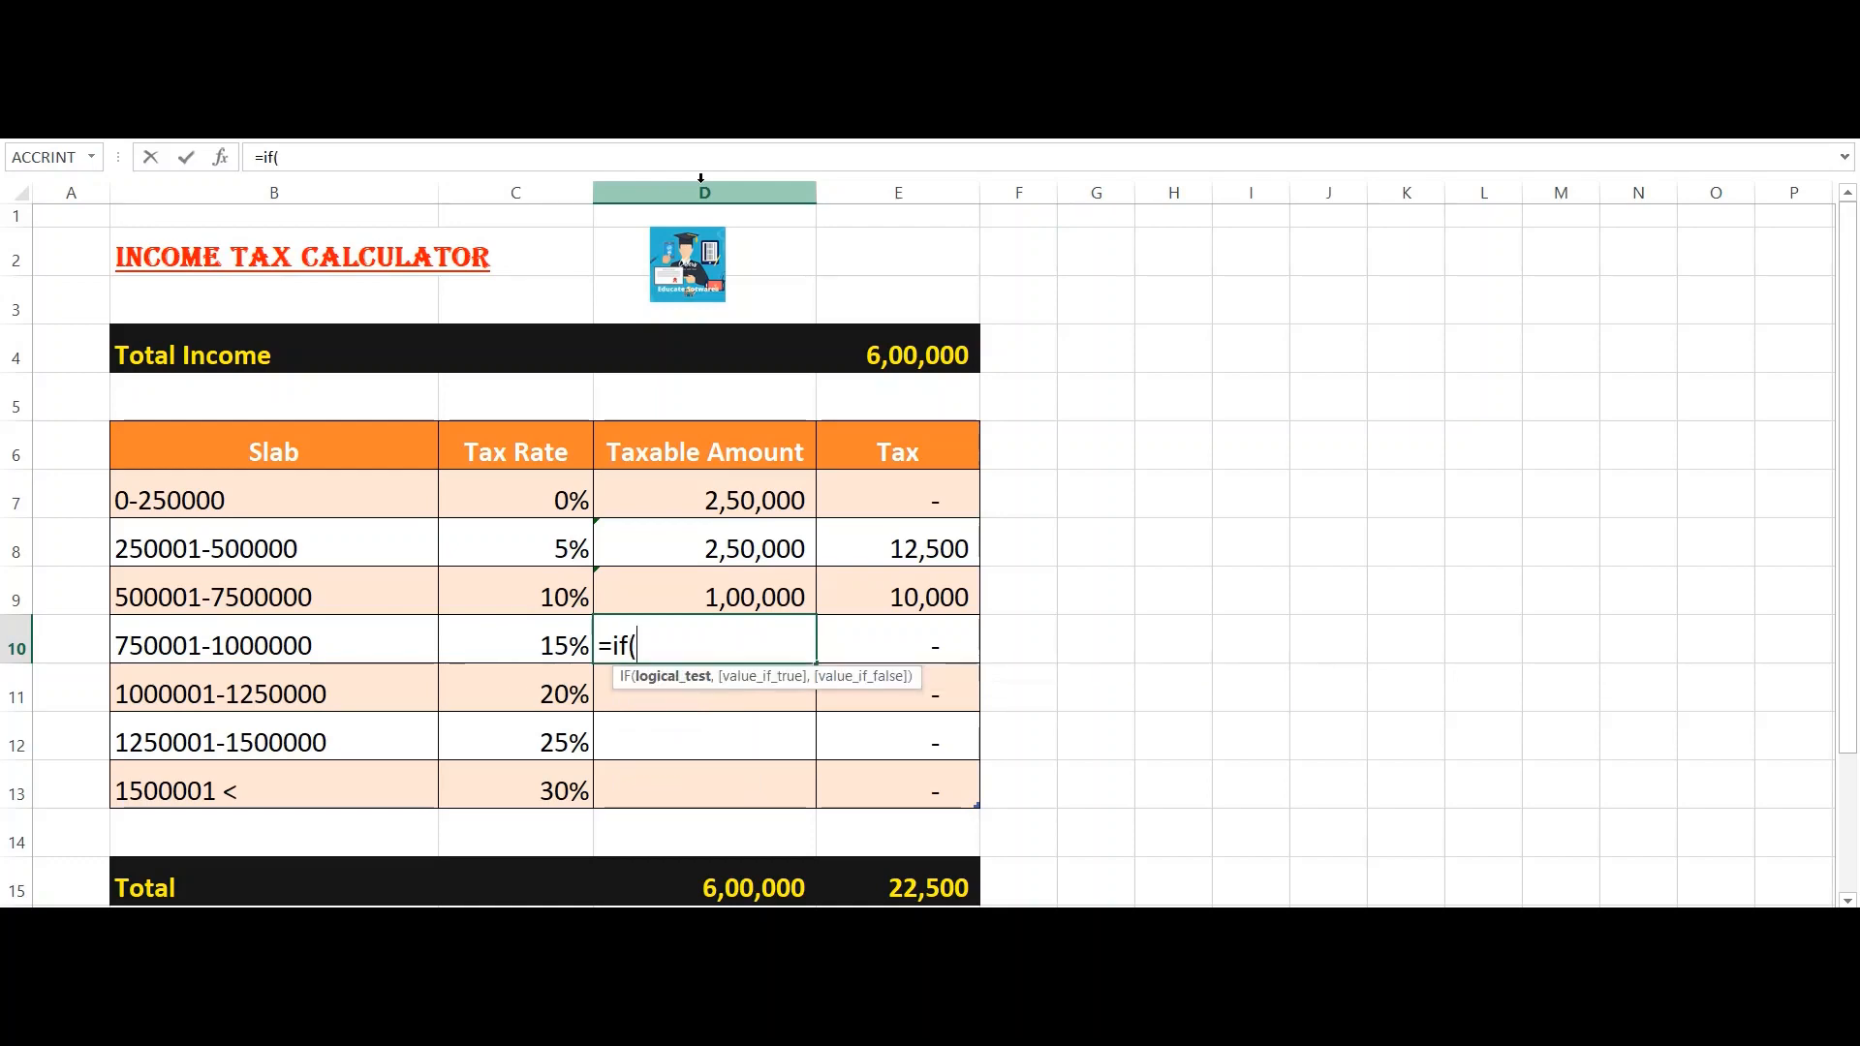
text(e)
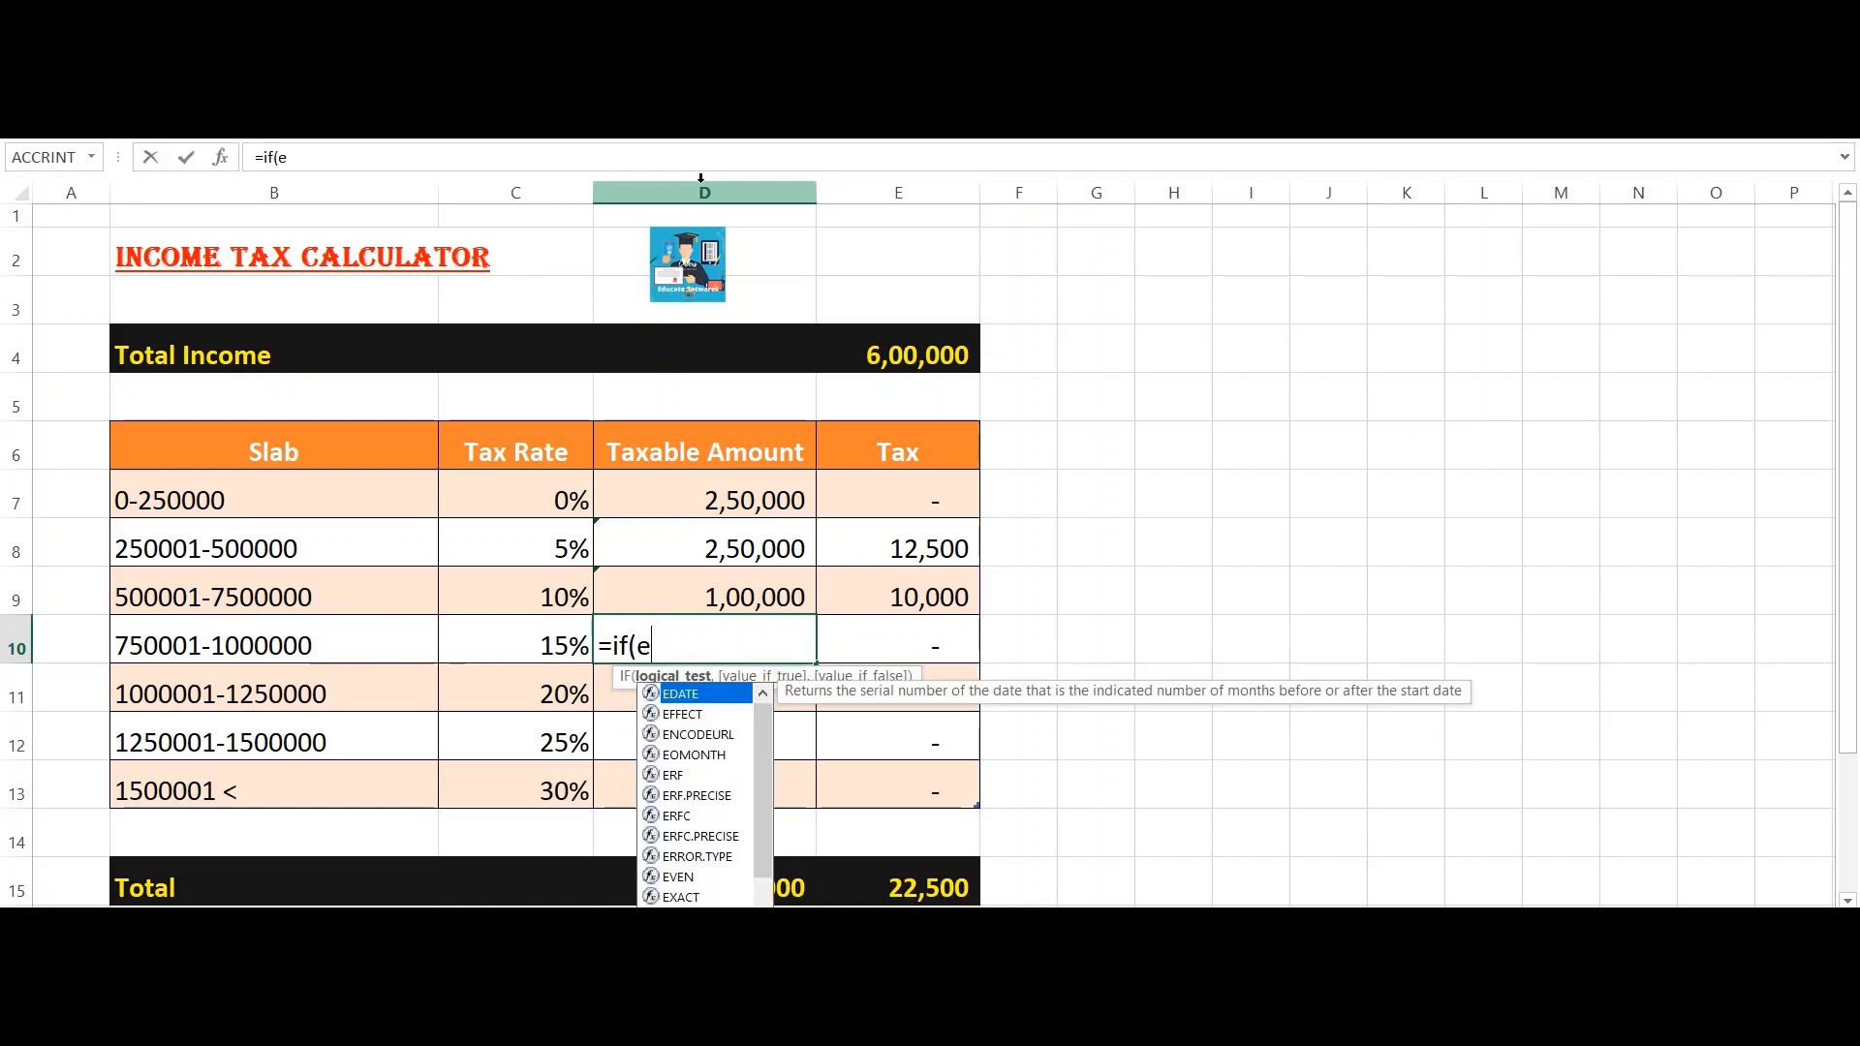
text(4>1)
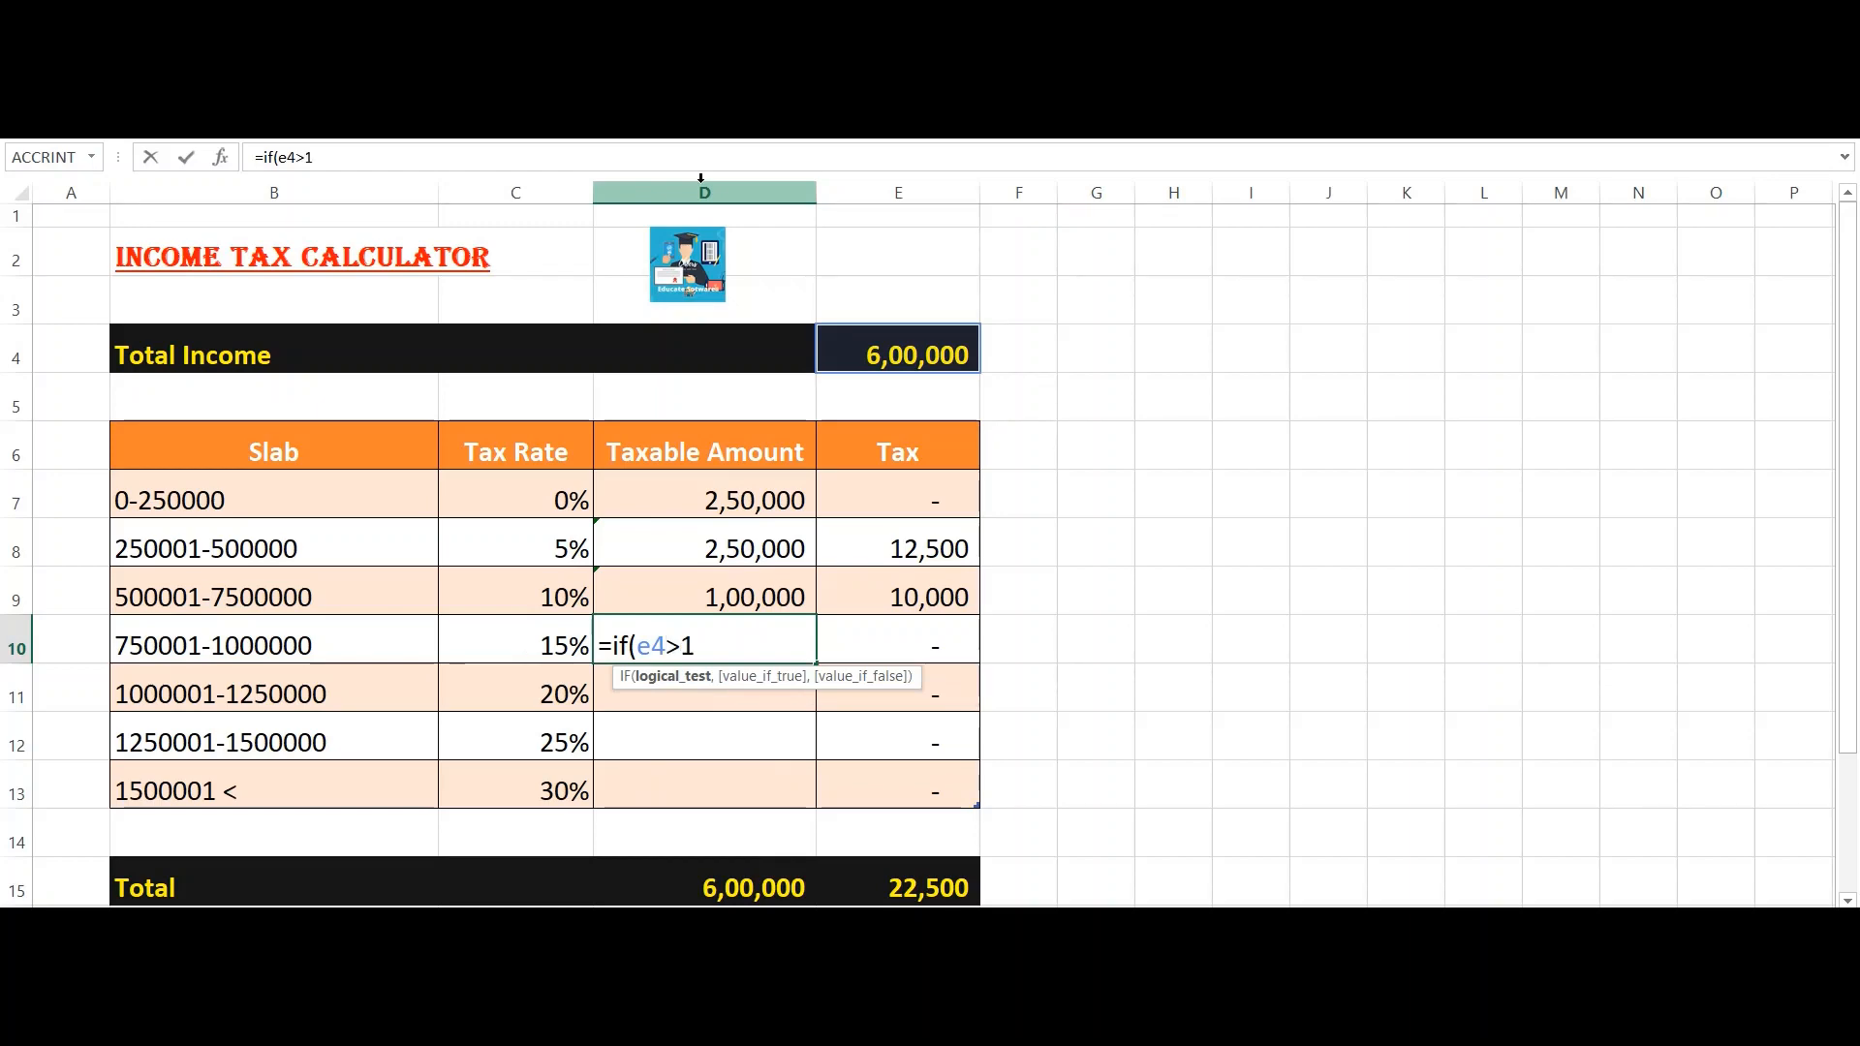
text(000000)
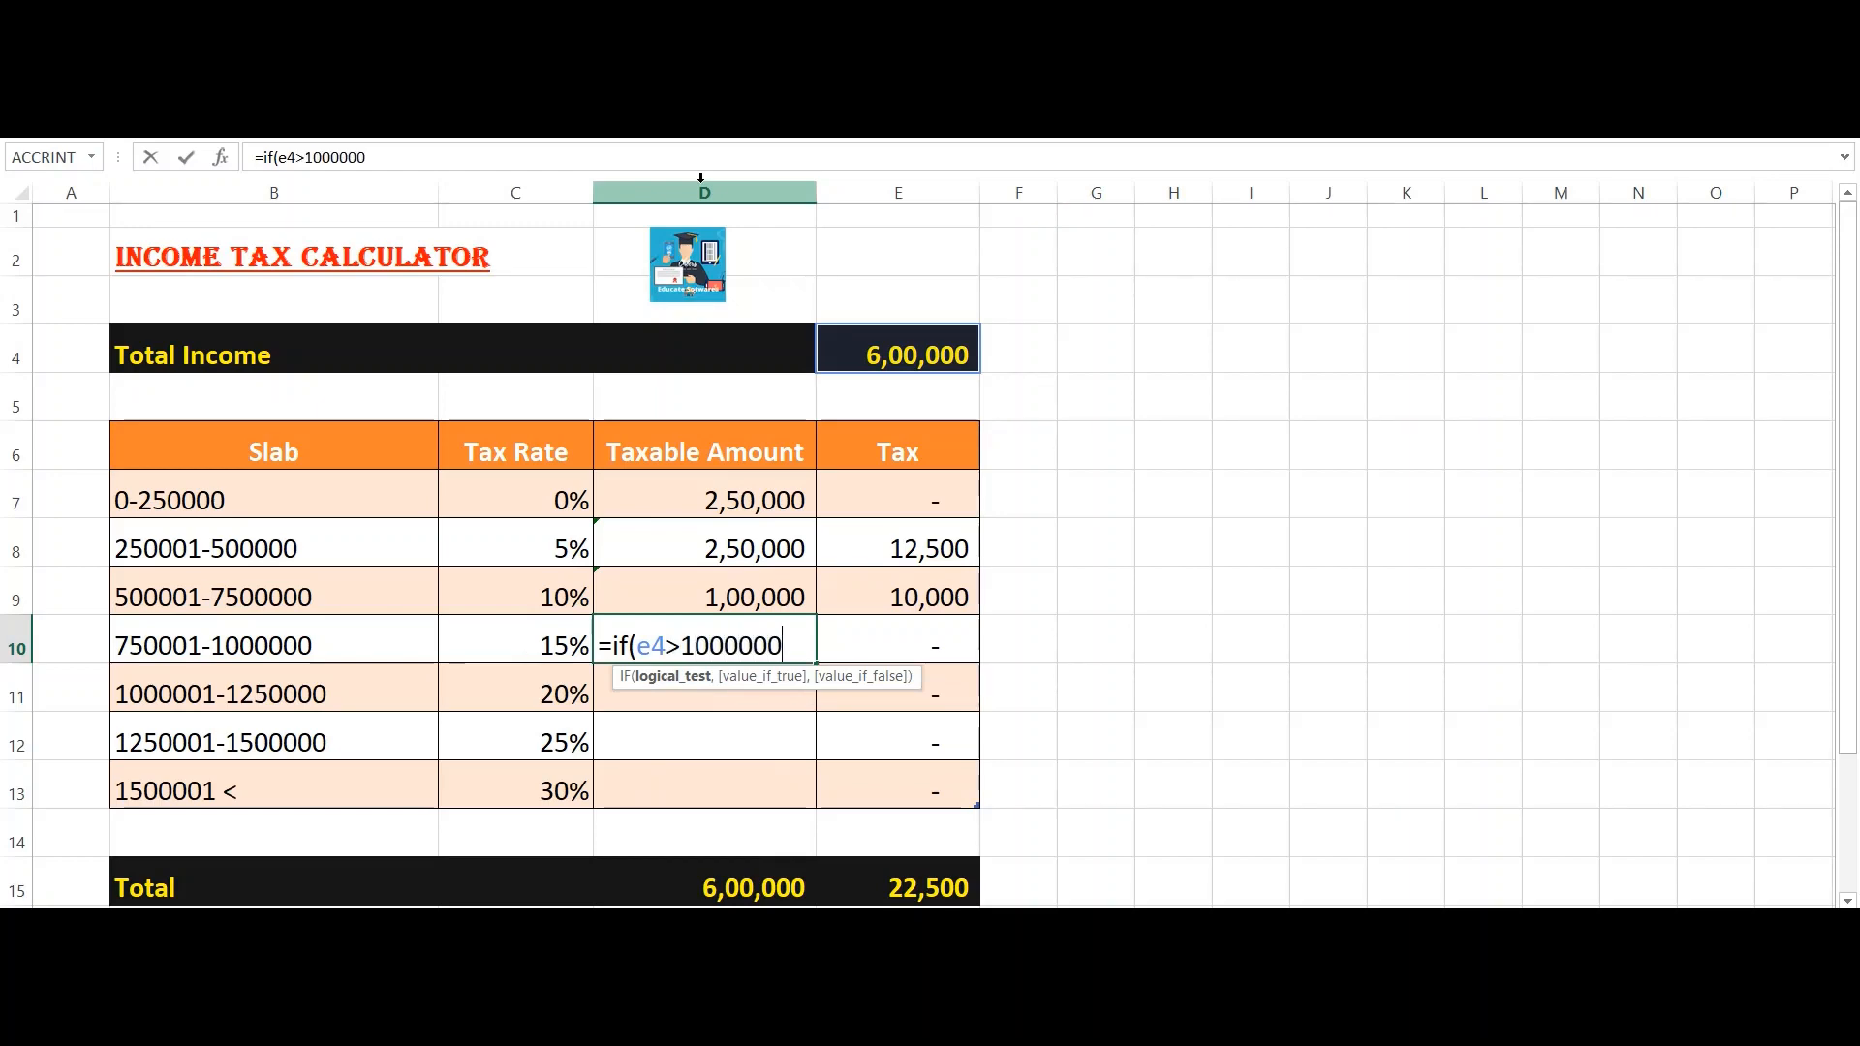
text(,)
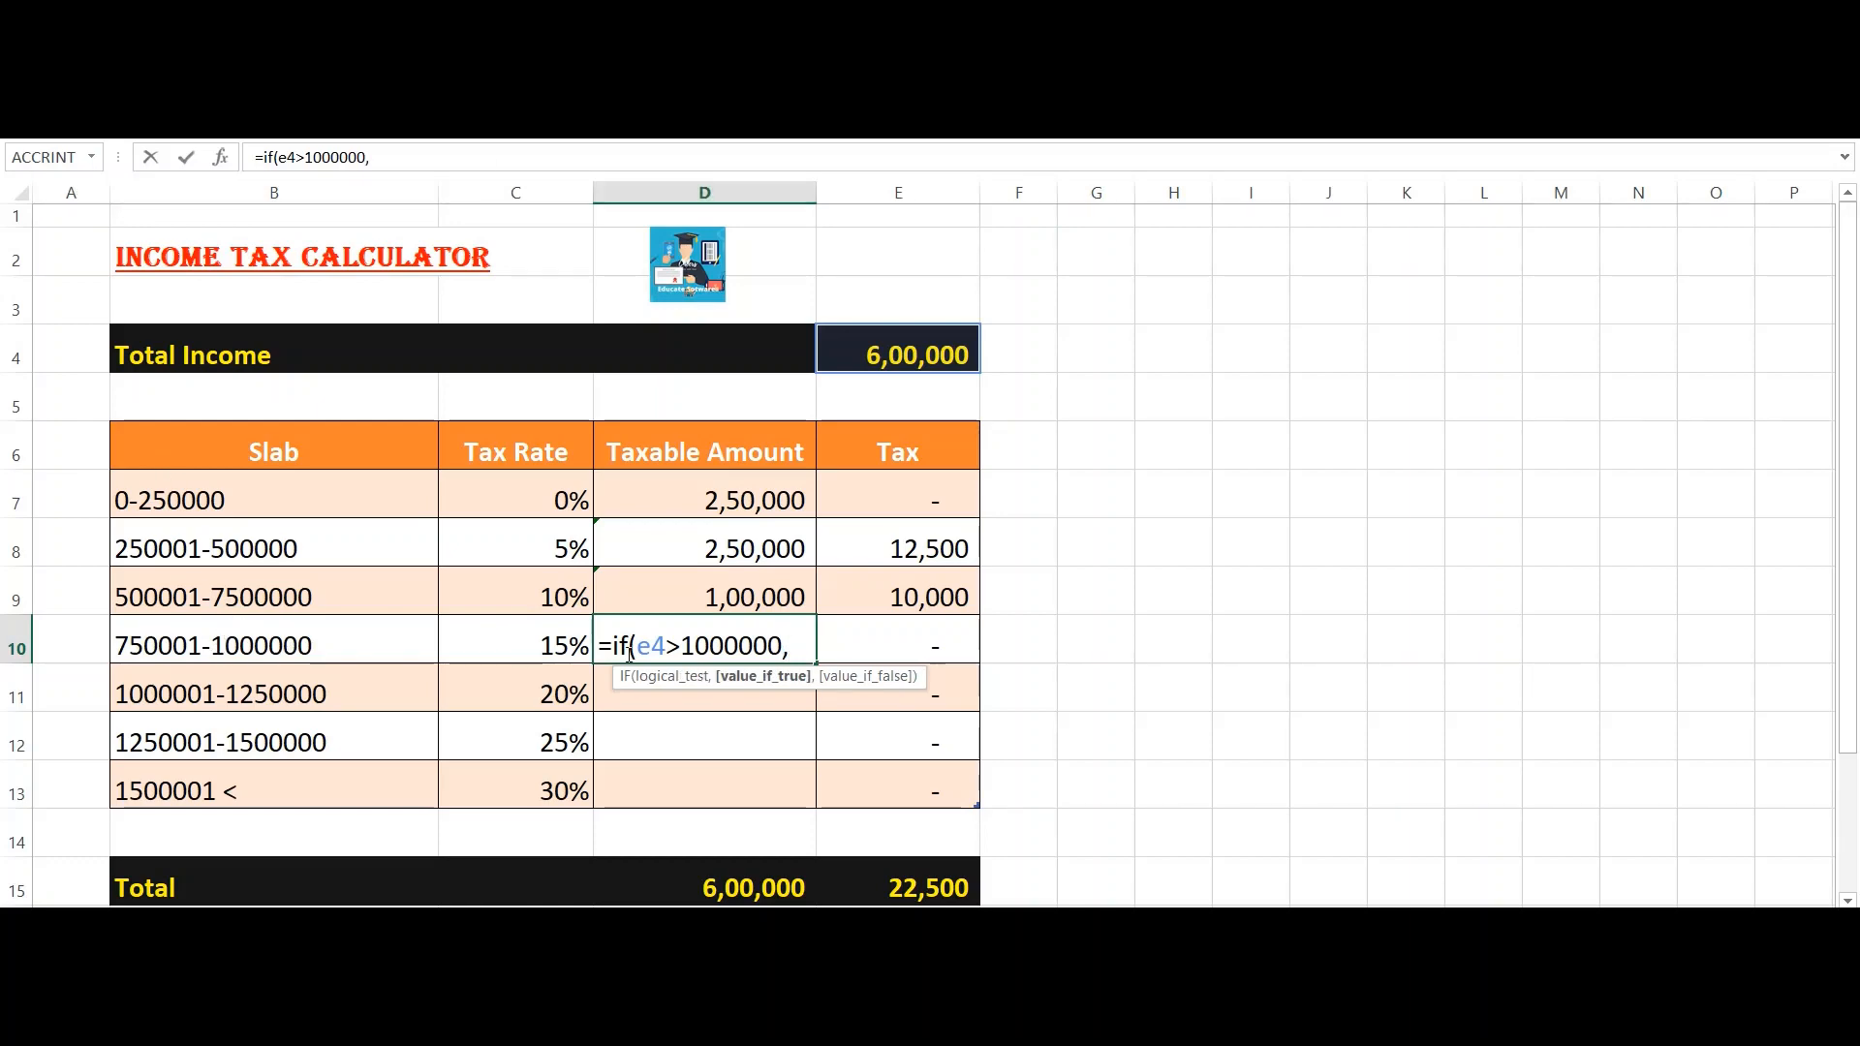
text(250000)
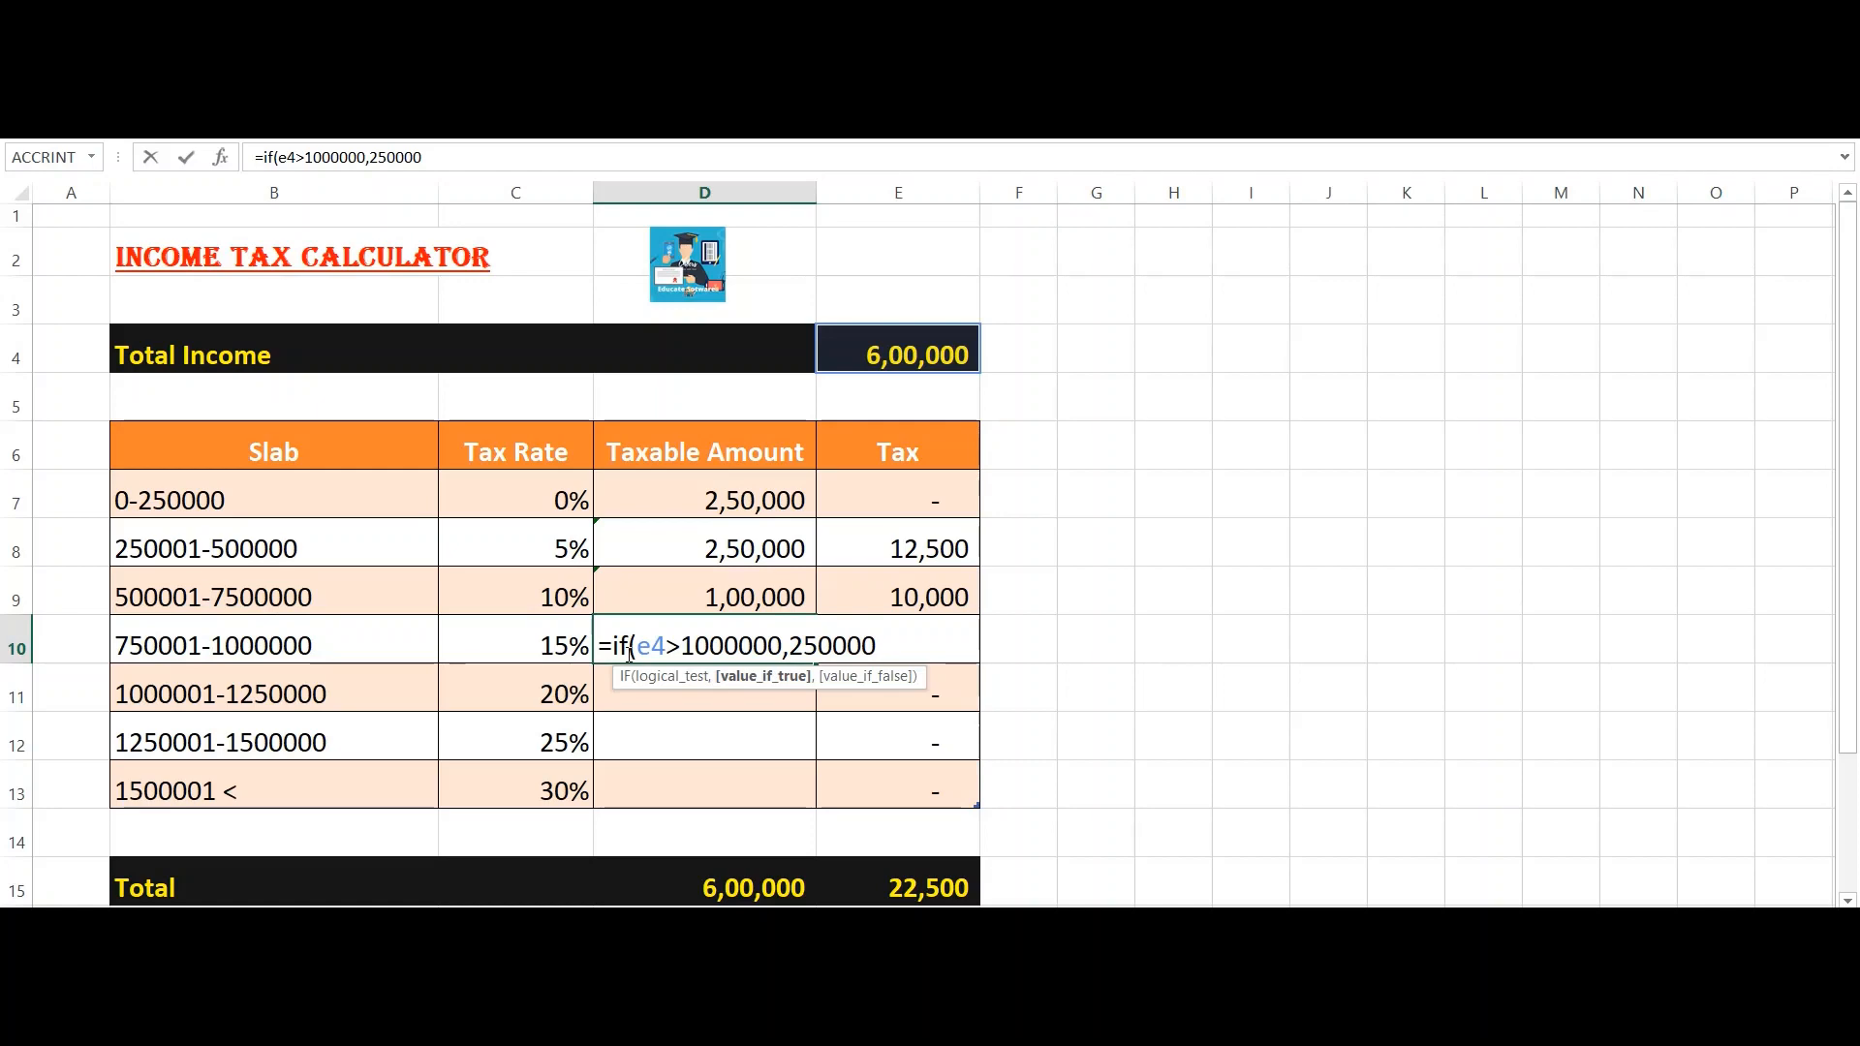
Step: Complete the IF formula in D10 with (E4-D7-D8-D9) as its value-if-false argument
text(,)
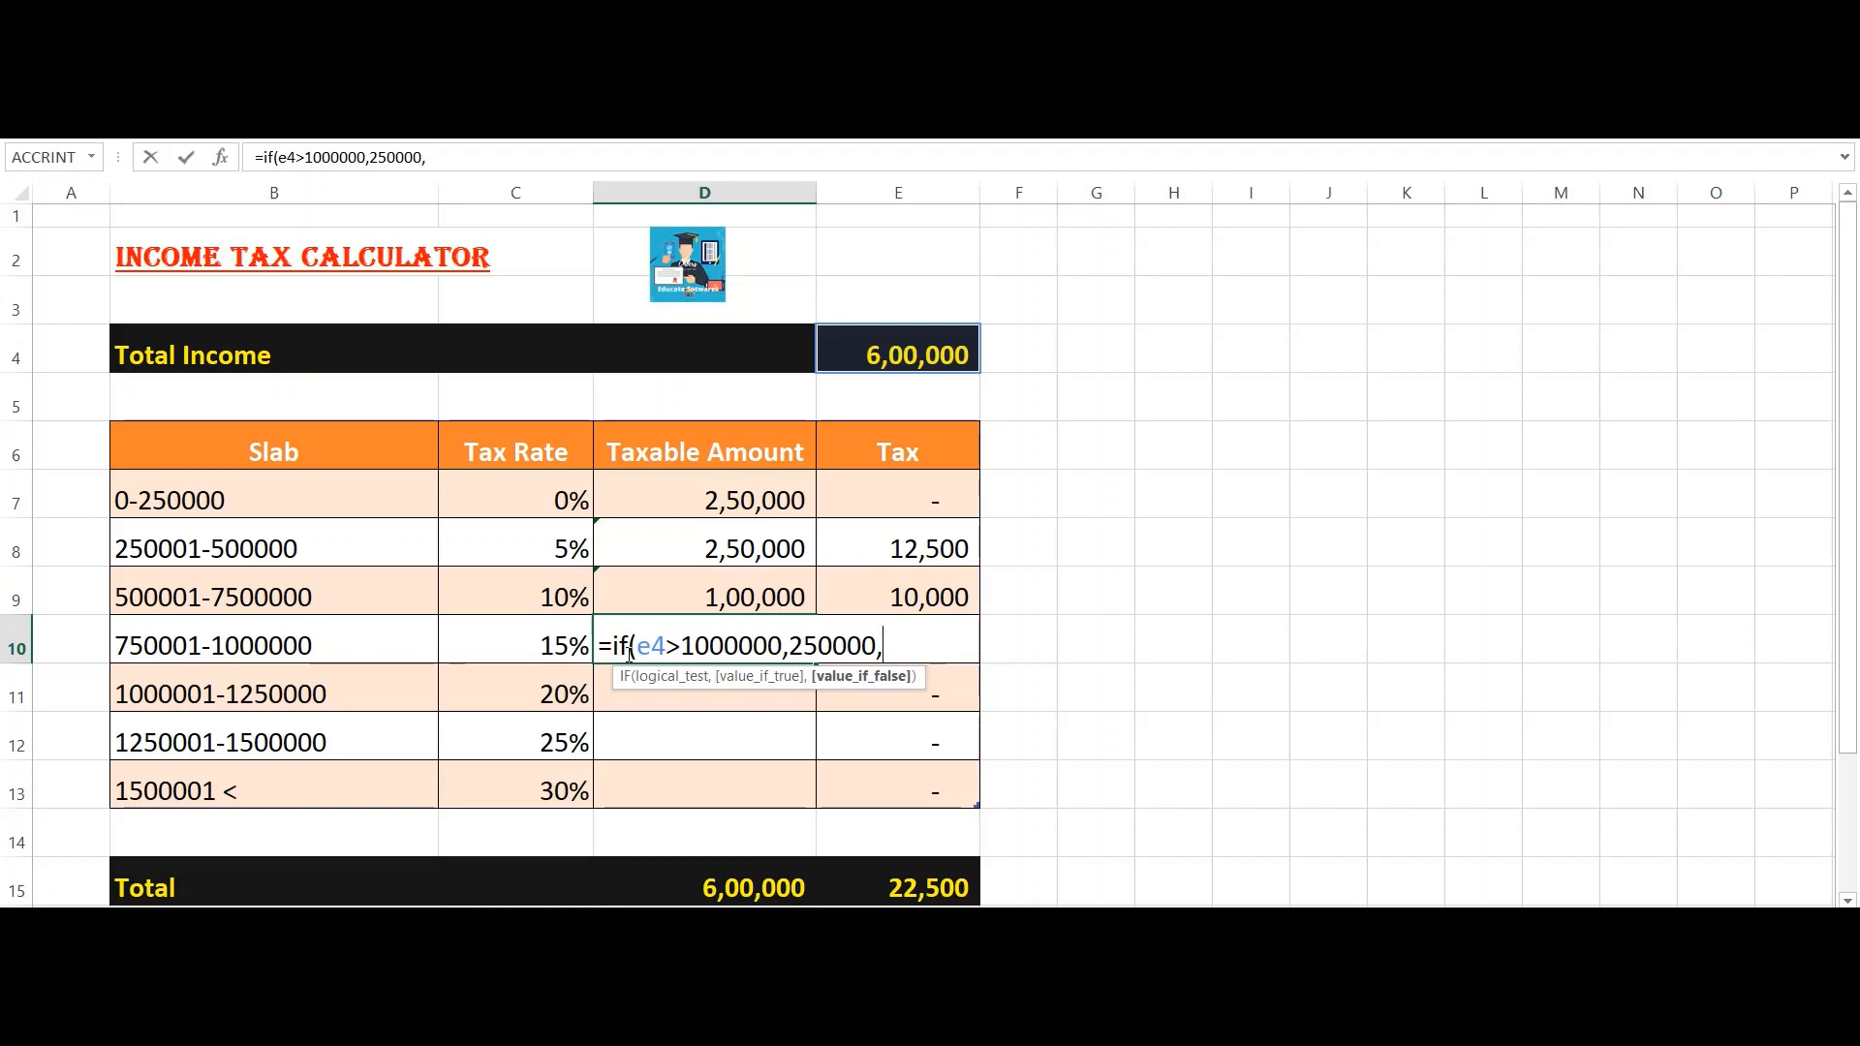
text((e)
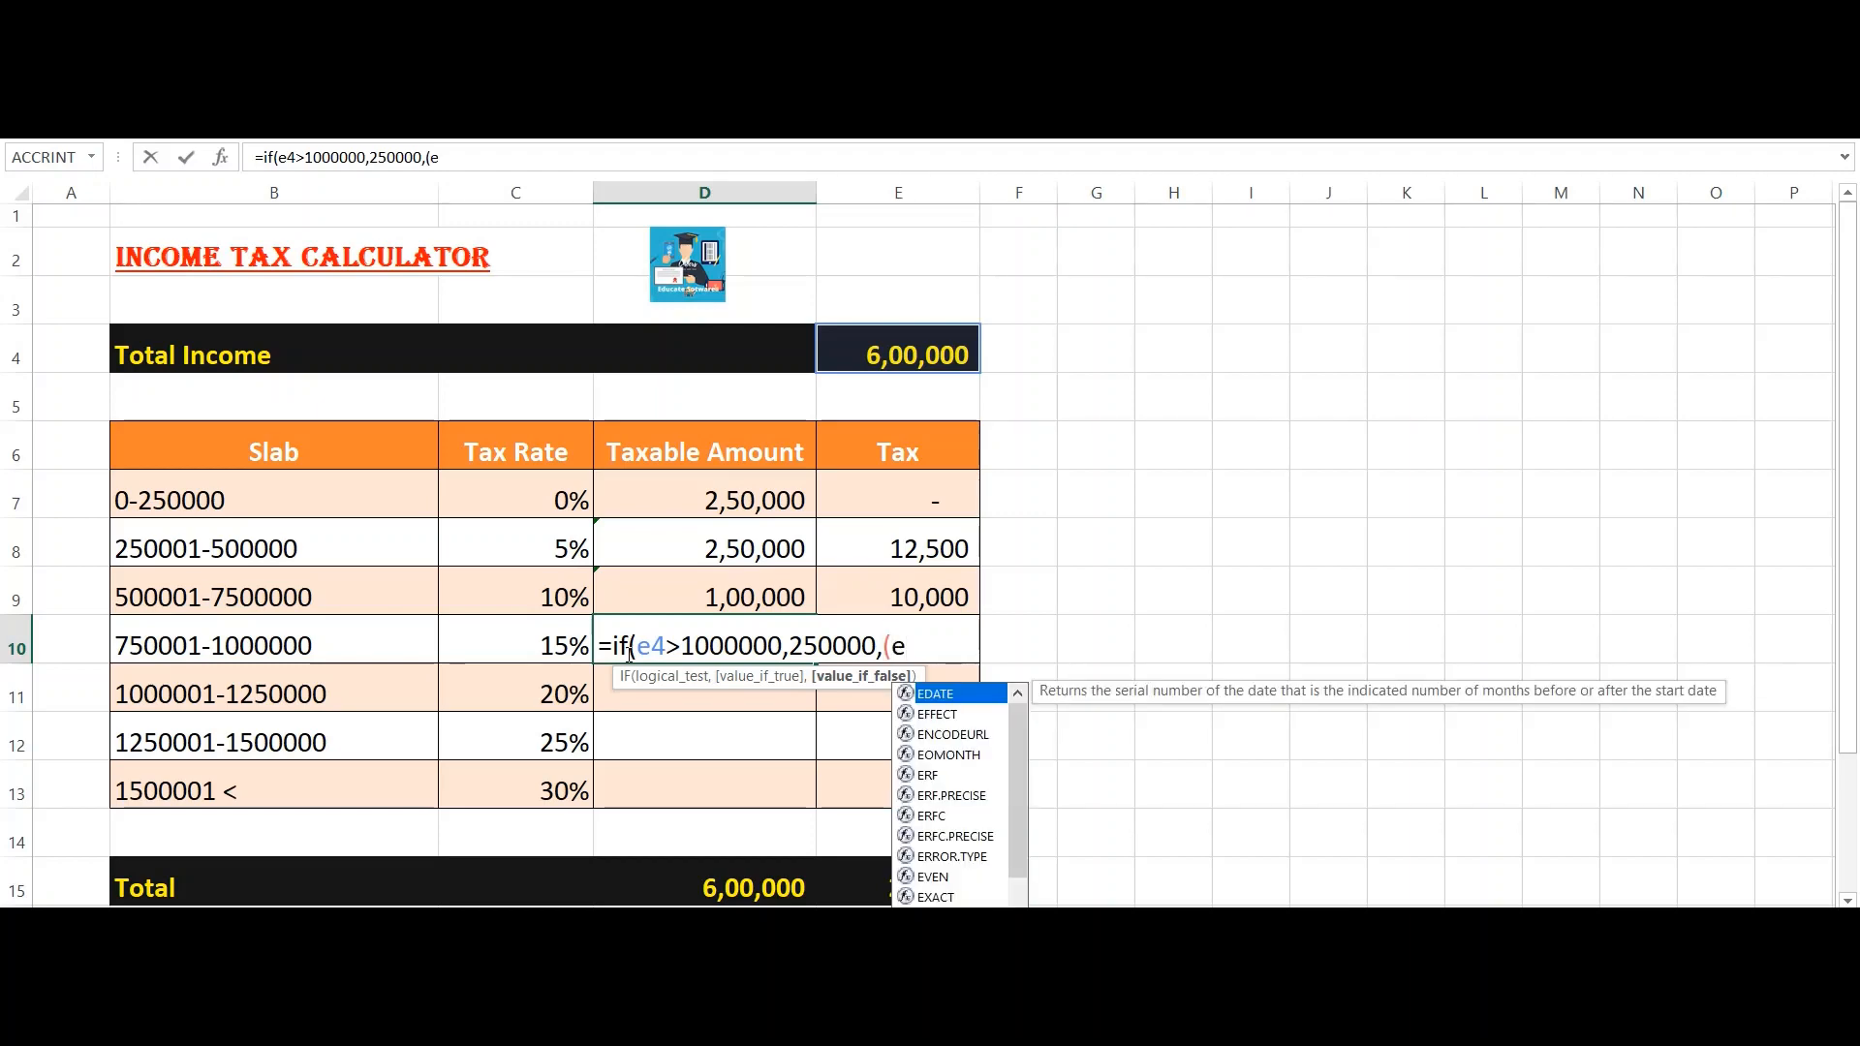
text(4)
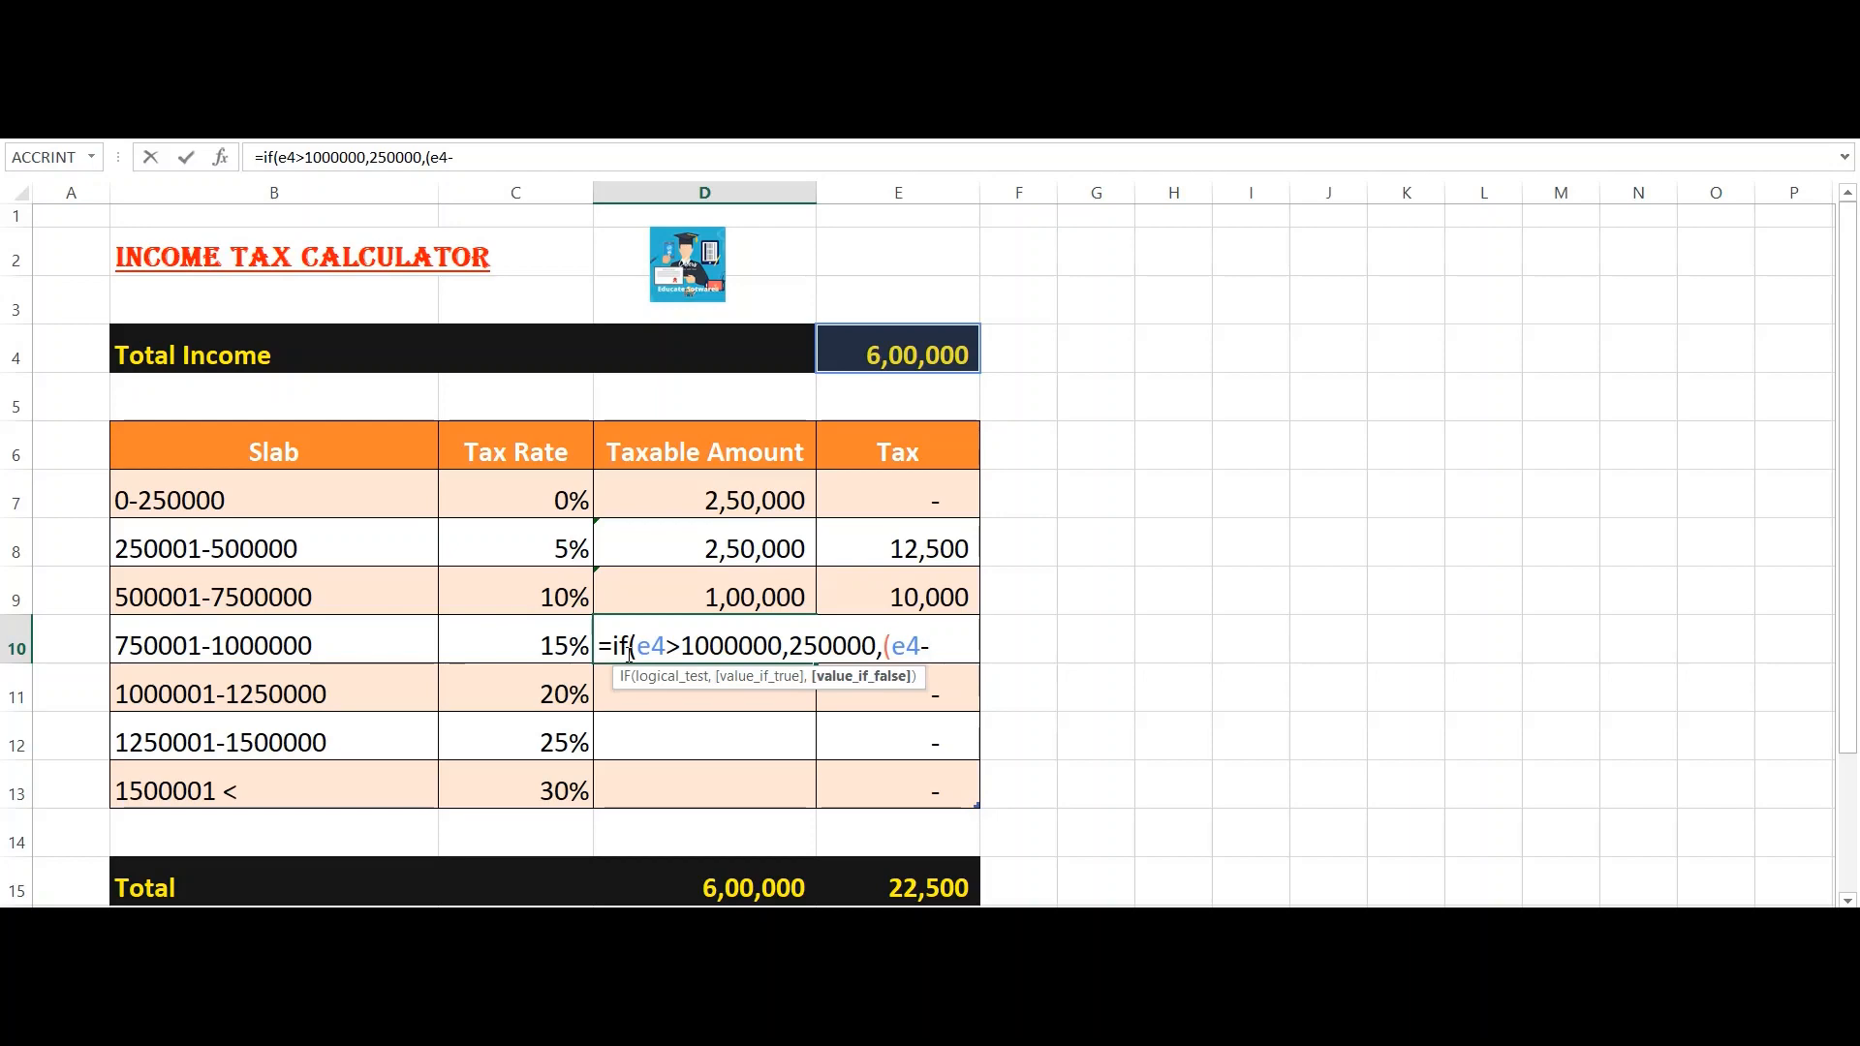
text(-d7)
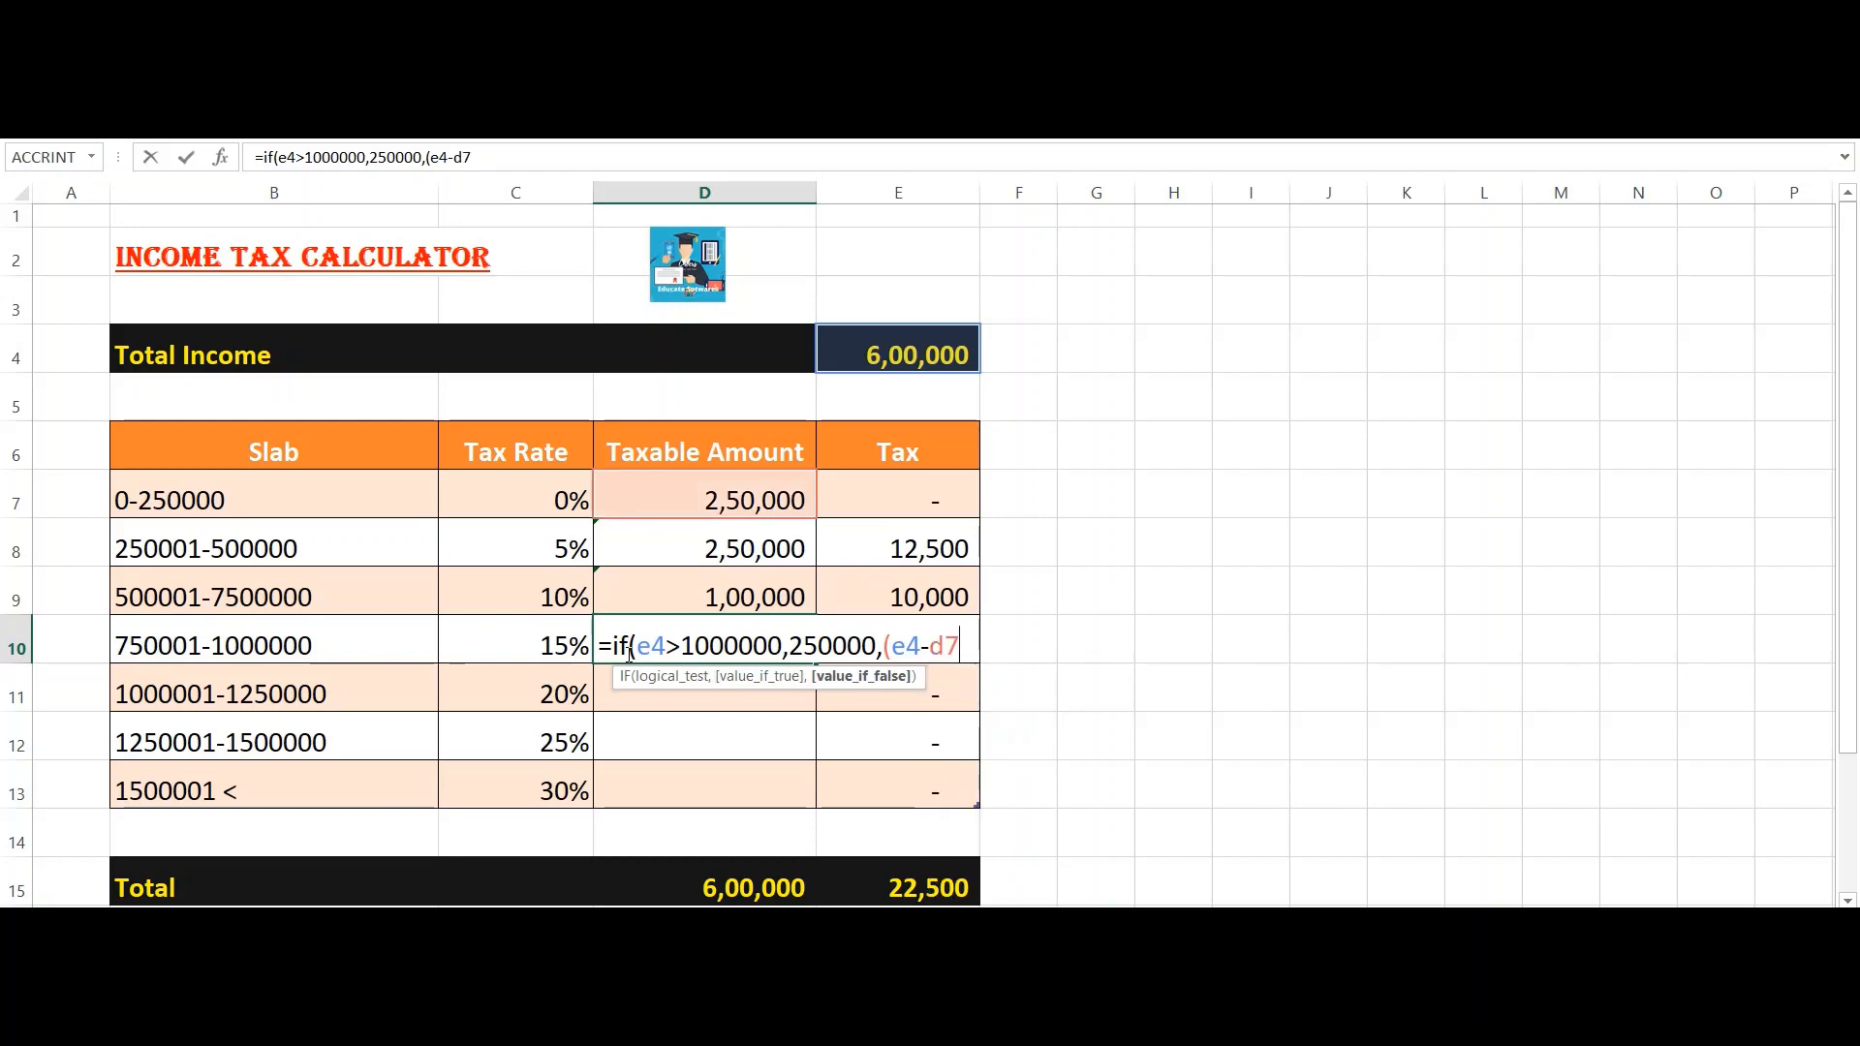
text(-d8)
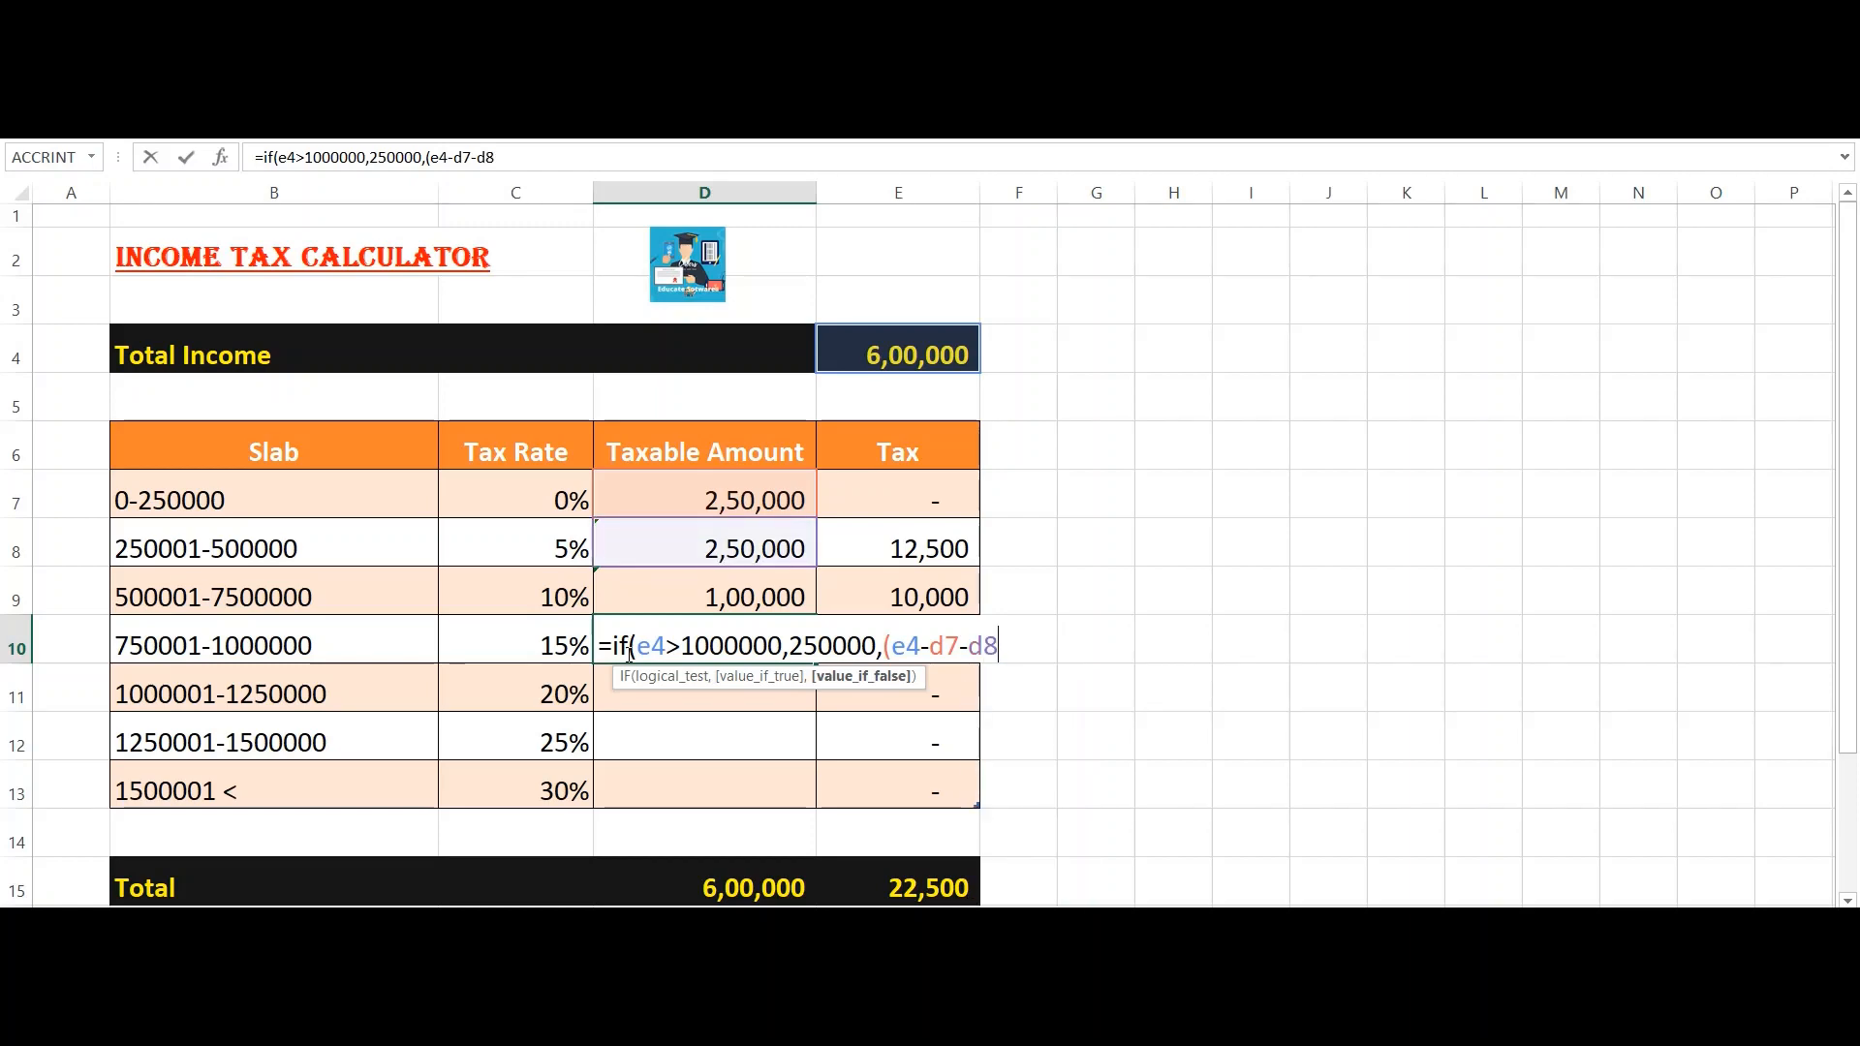
text(-d9)
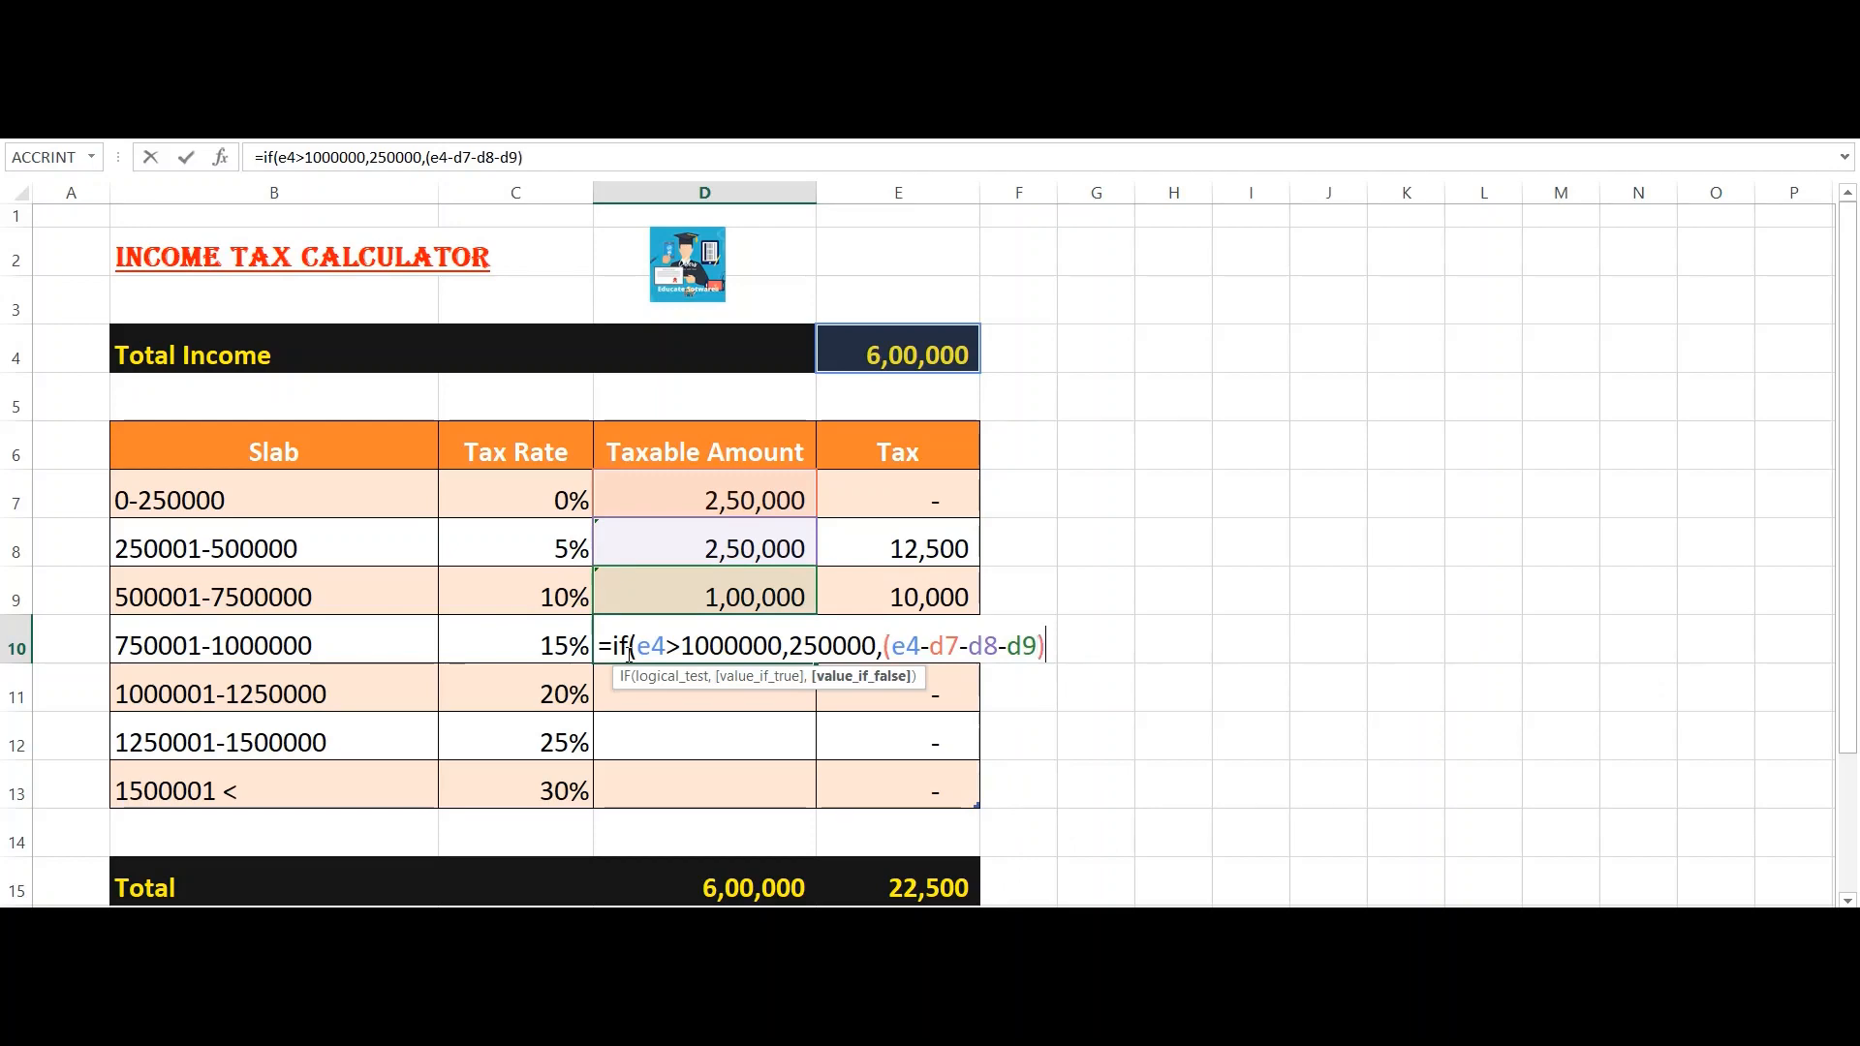
text())
key(Return)
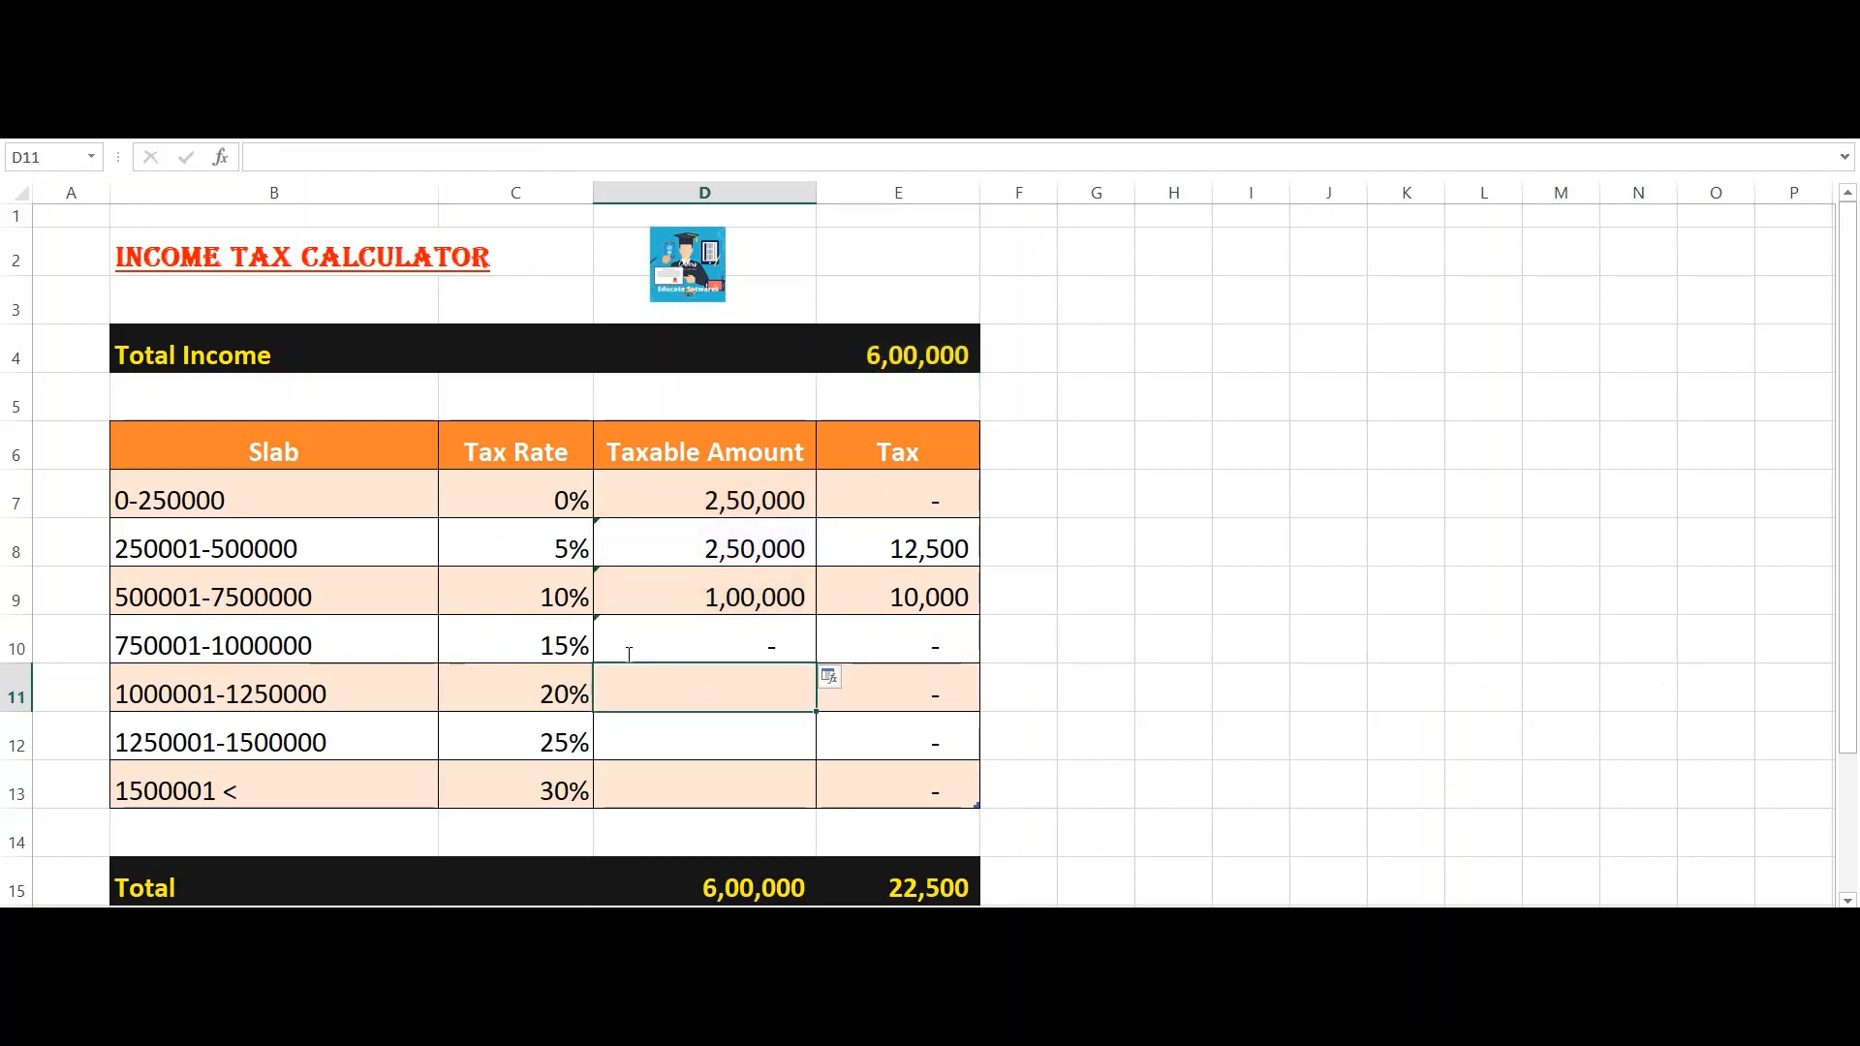
Step: Set Total Income in E4 to 800000 and check the taxable amounts in D7 through D10
key(Up)
key(Up)
key(Up)
key(Up)
key(Up)
key(Up)
key(Up)
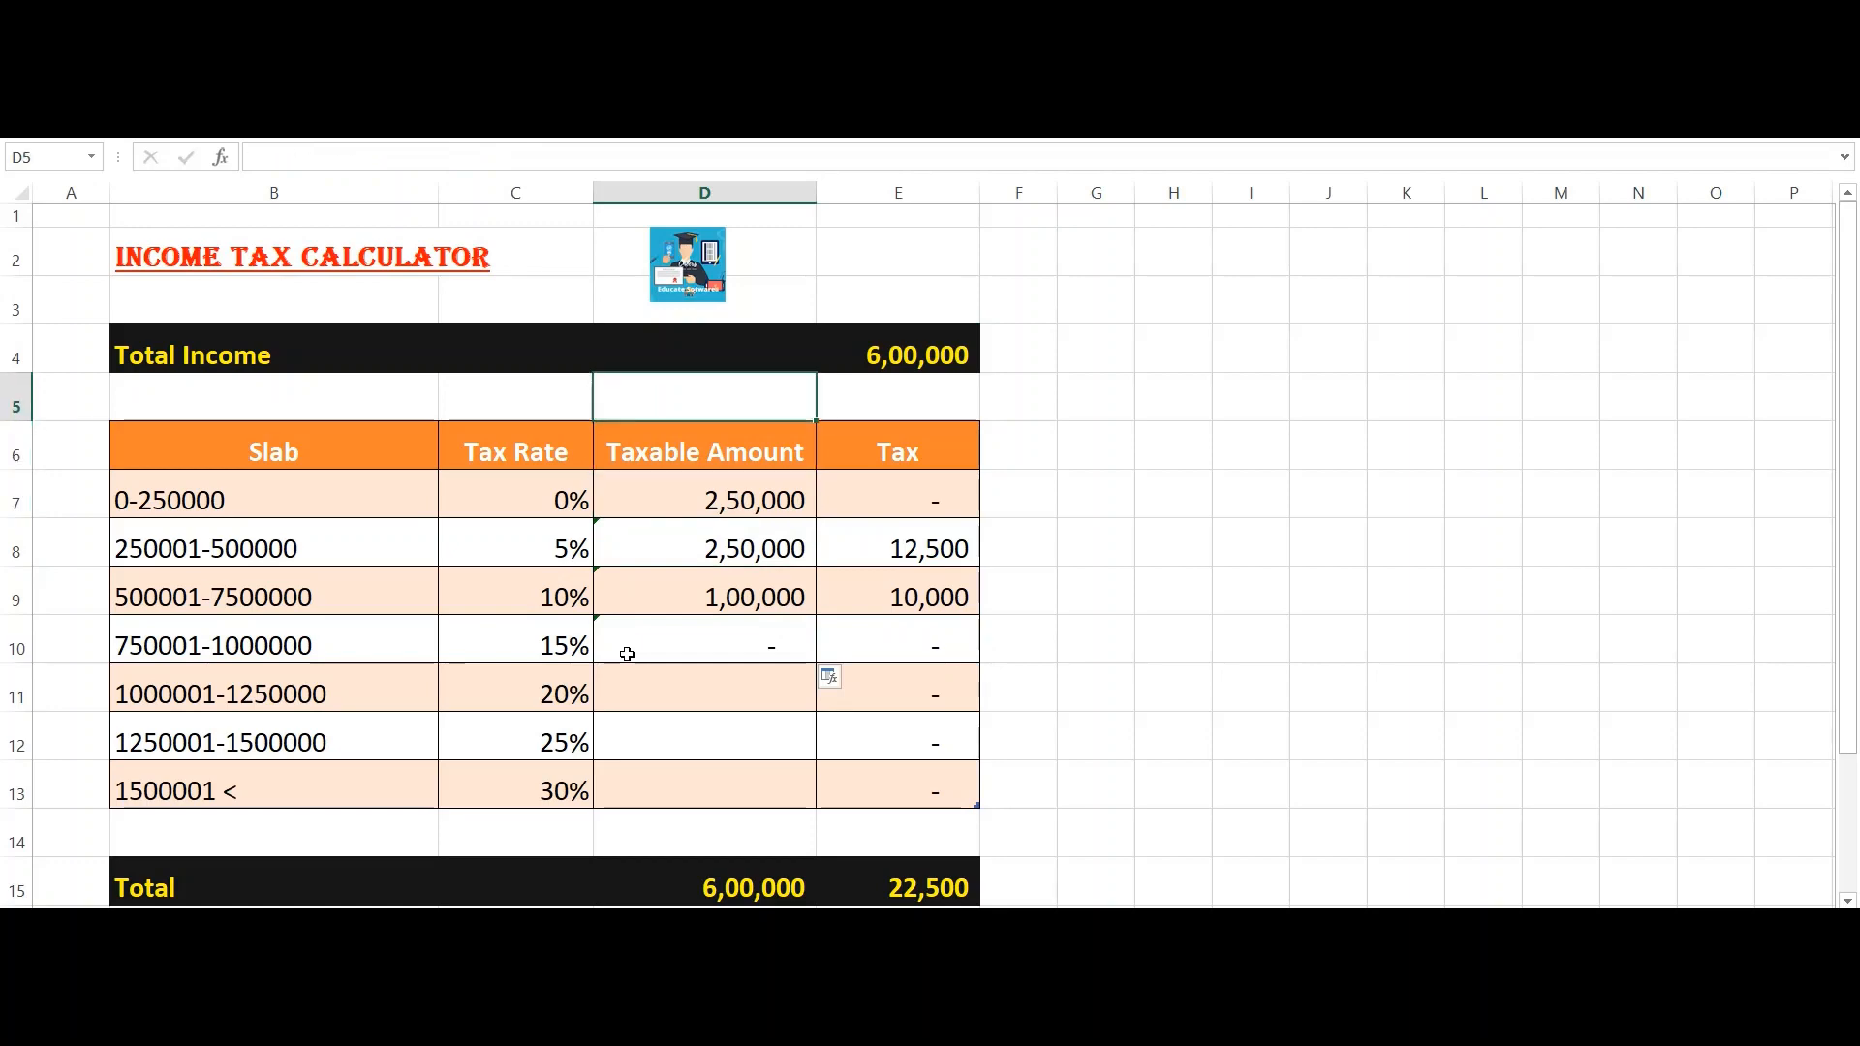
key(Right)
text(800000)
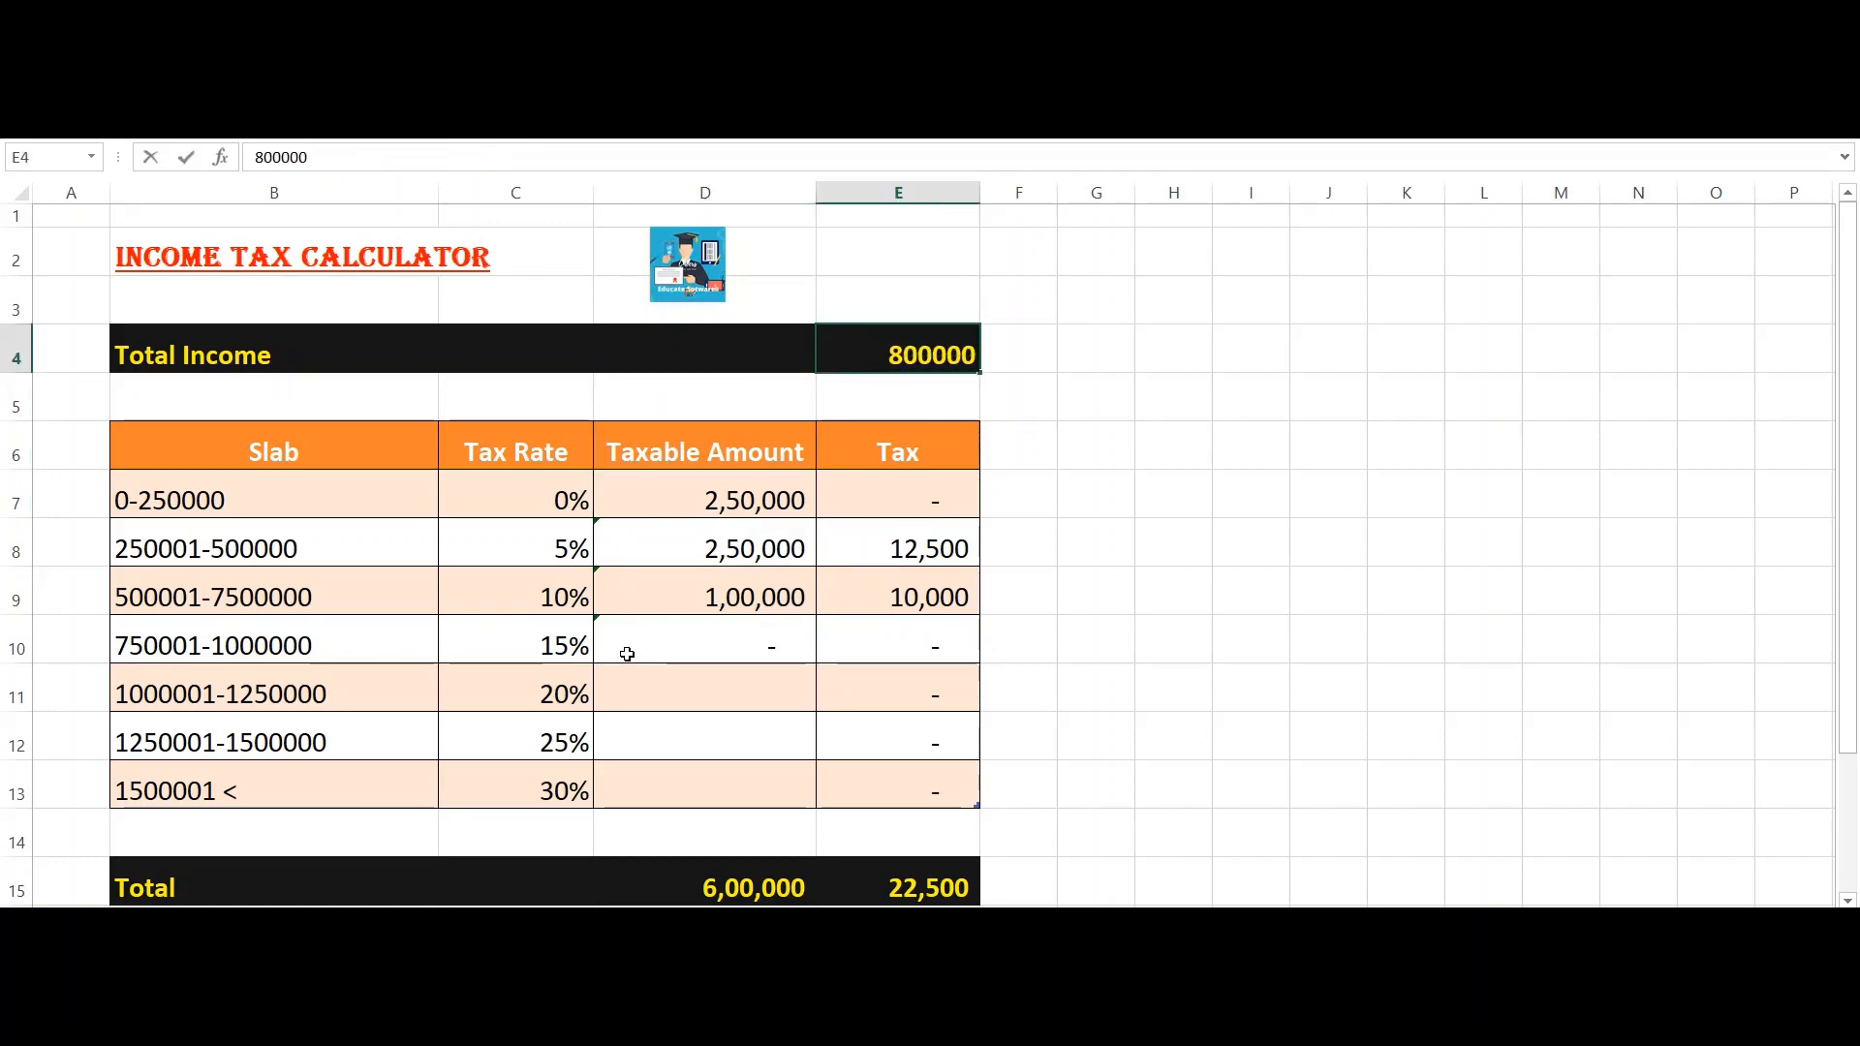
key(Return)
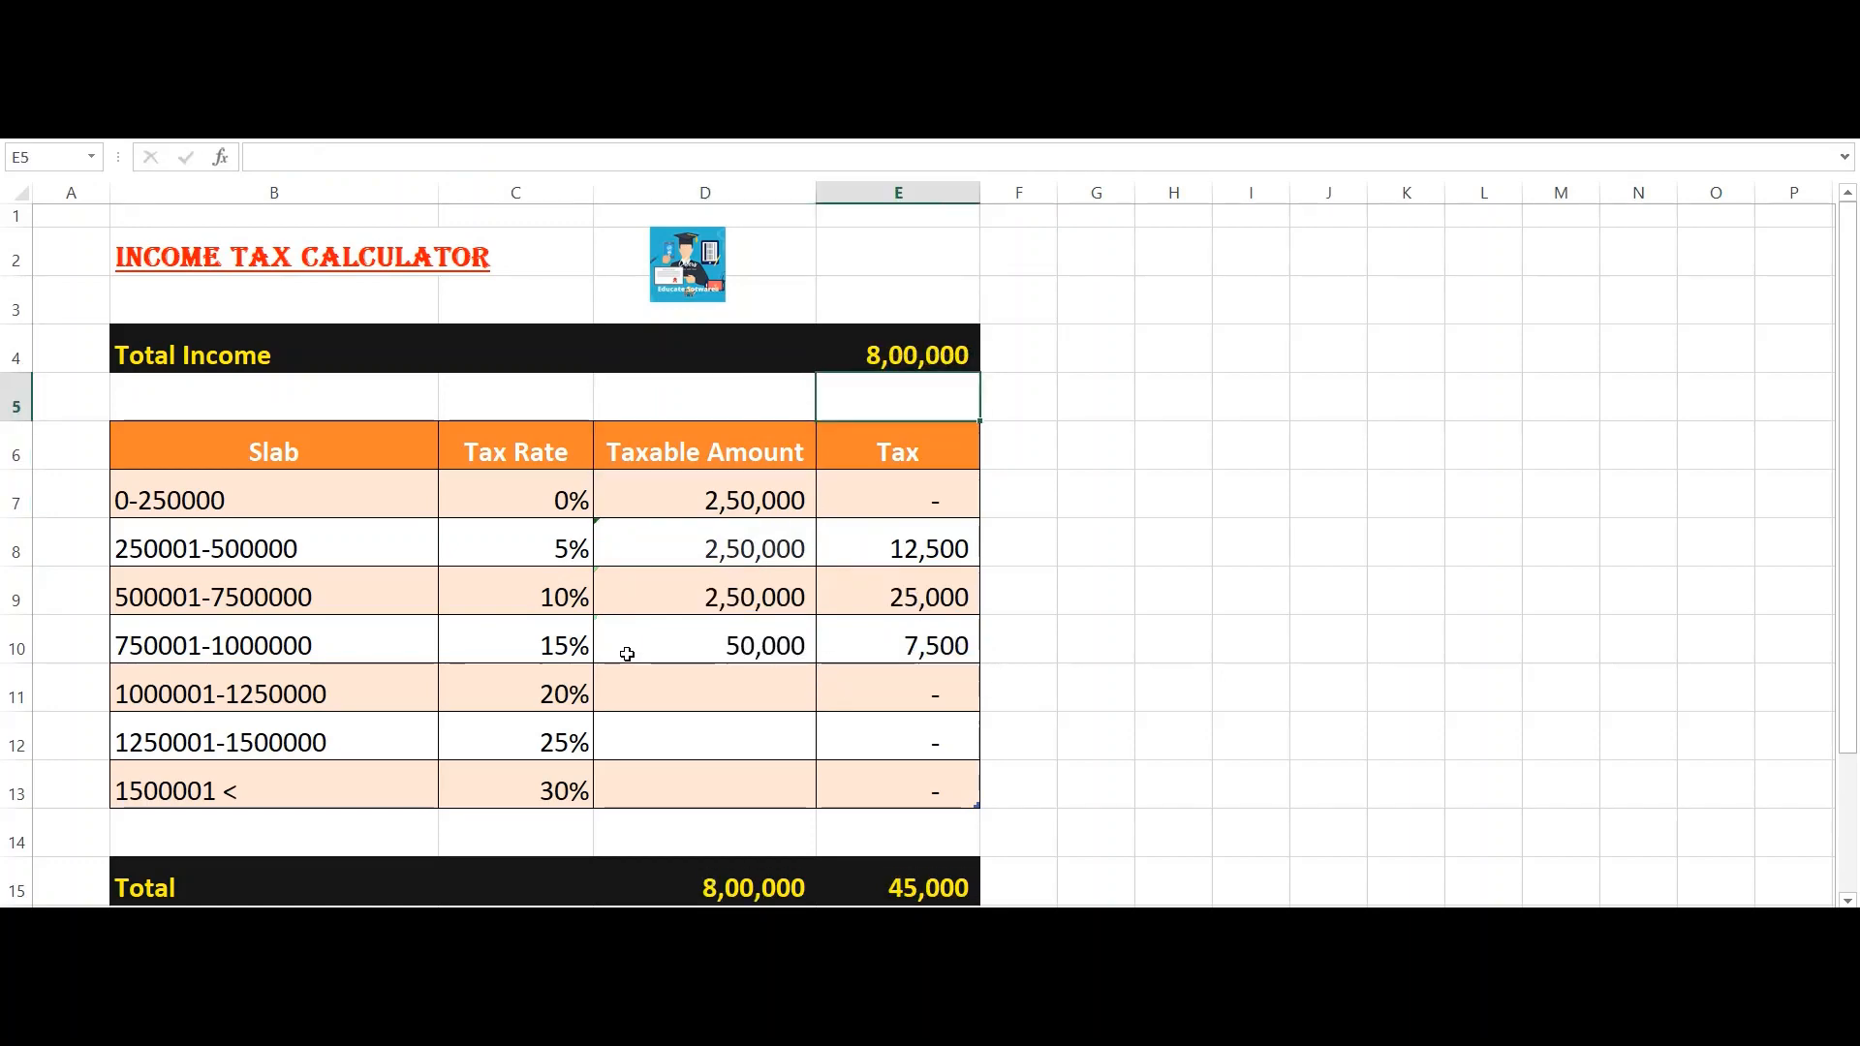
key(Left)
key(Down)
key(Down)
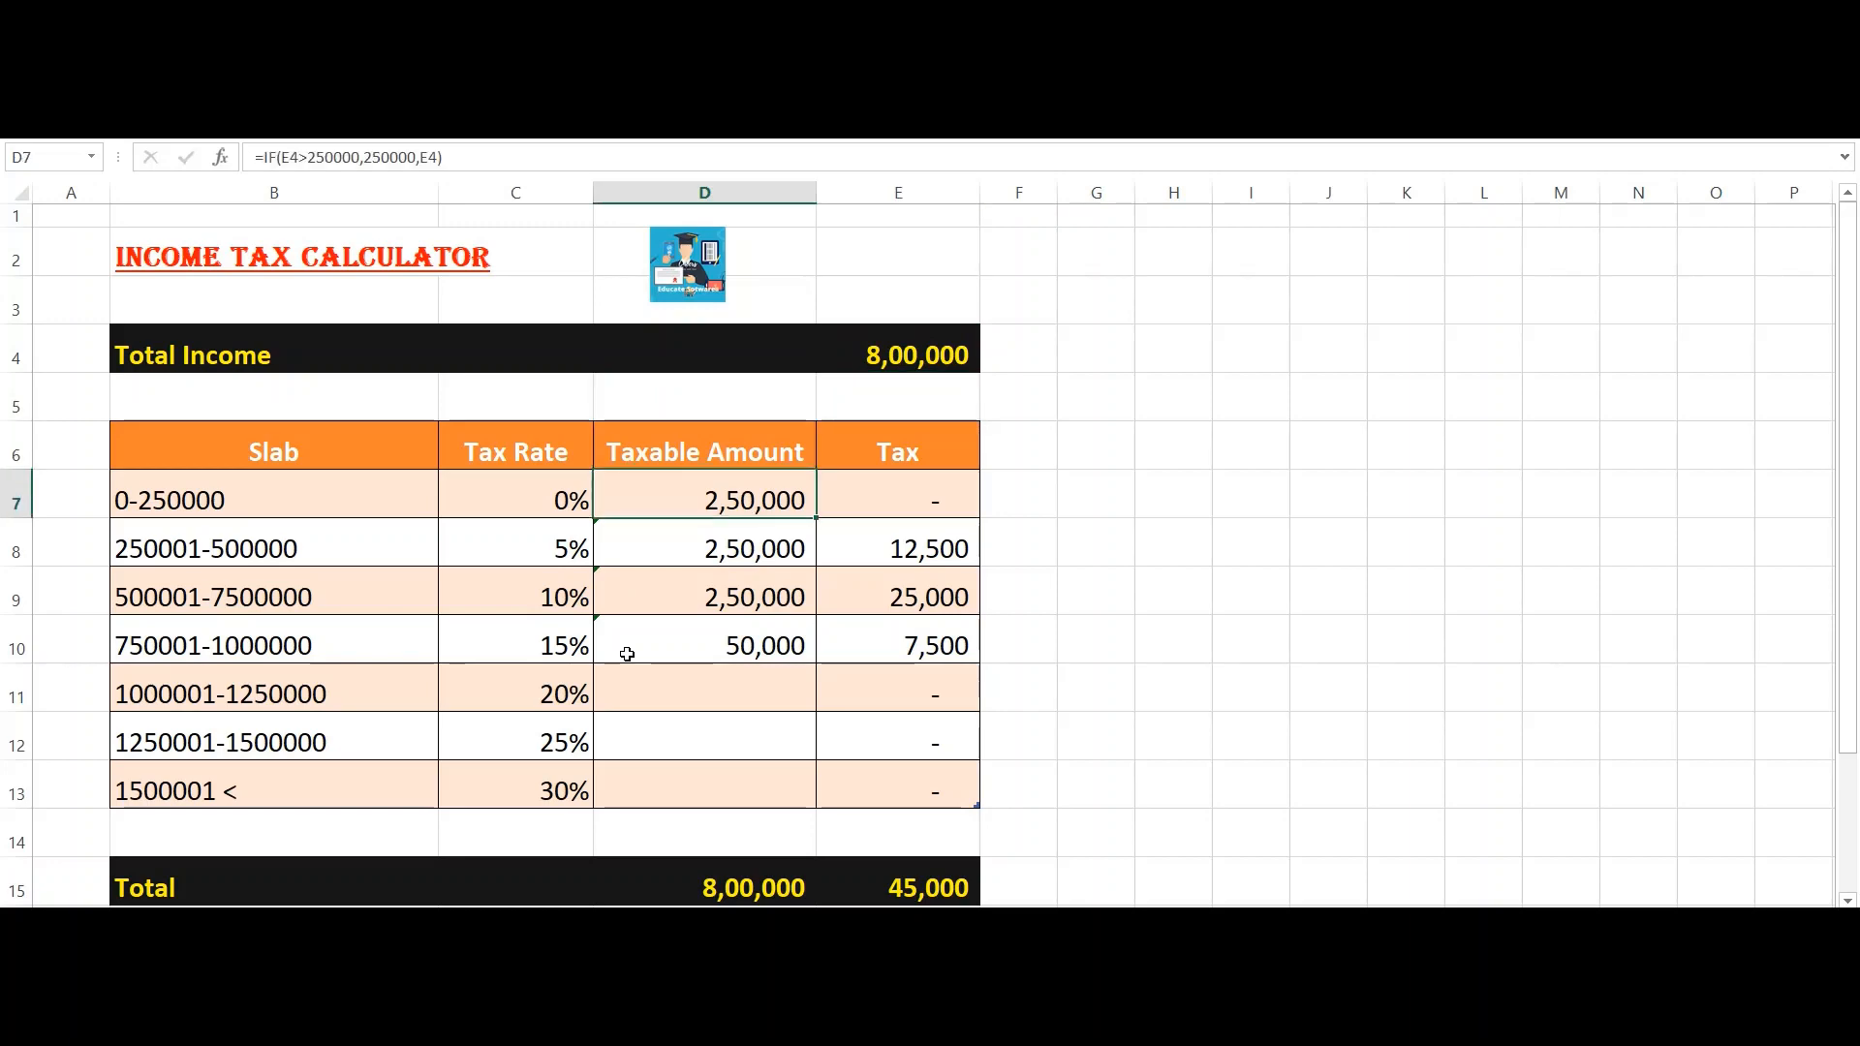
key(Down)
key(Down)
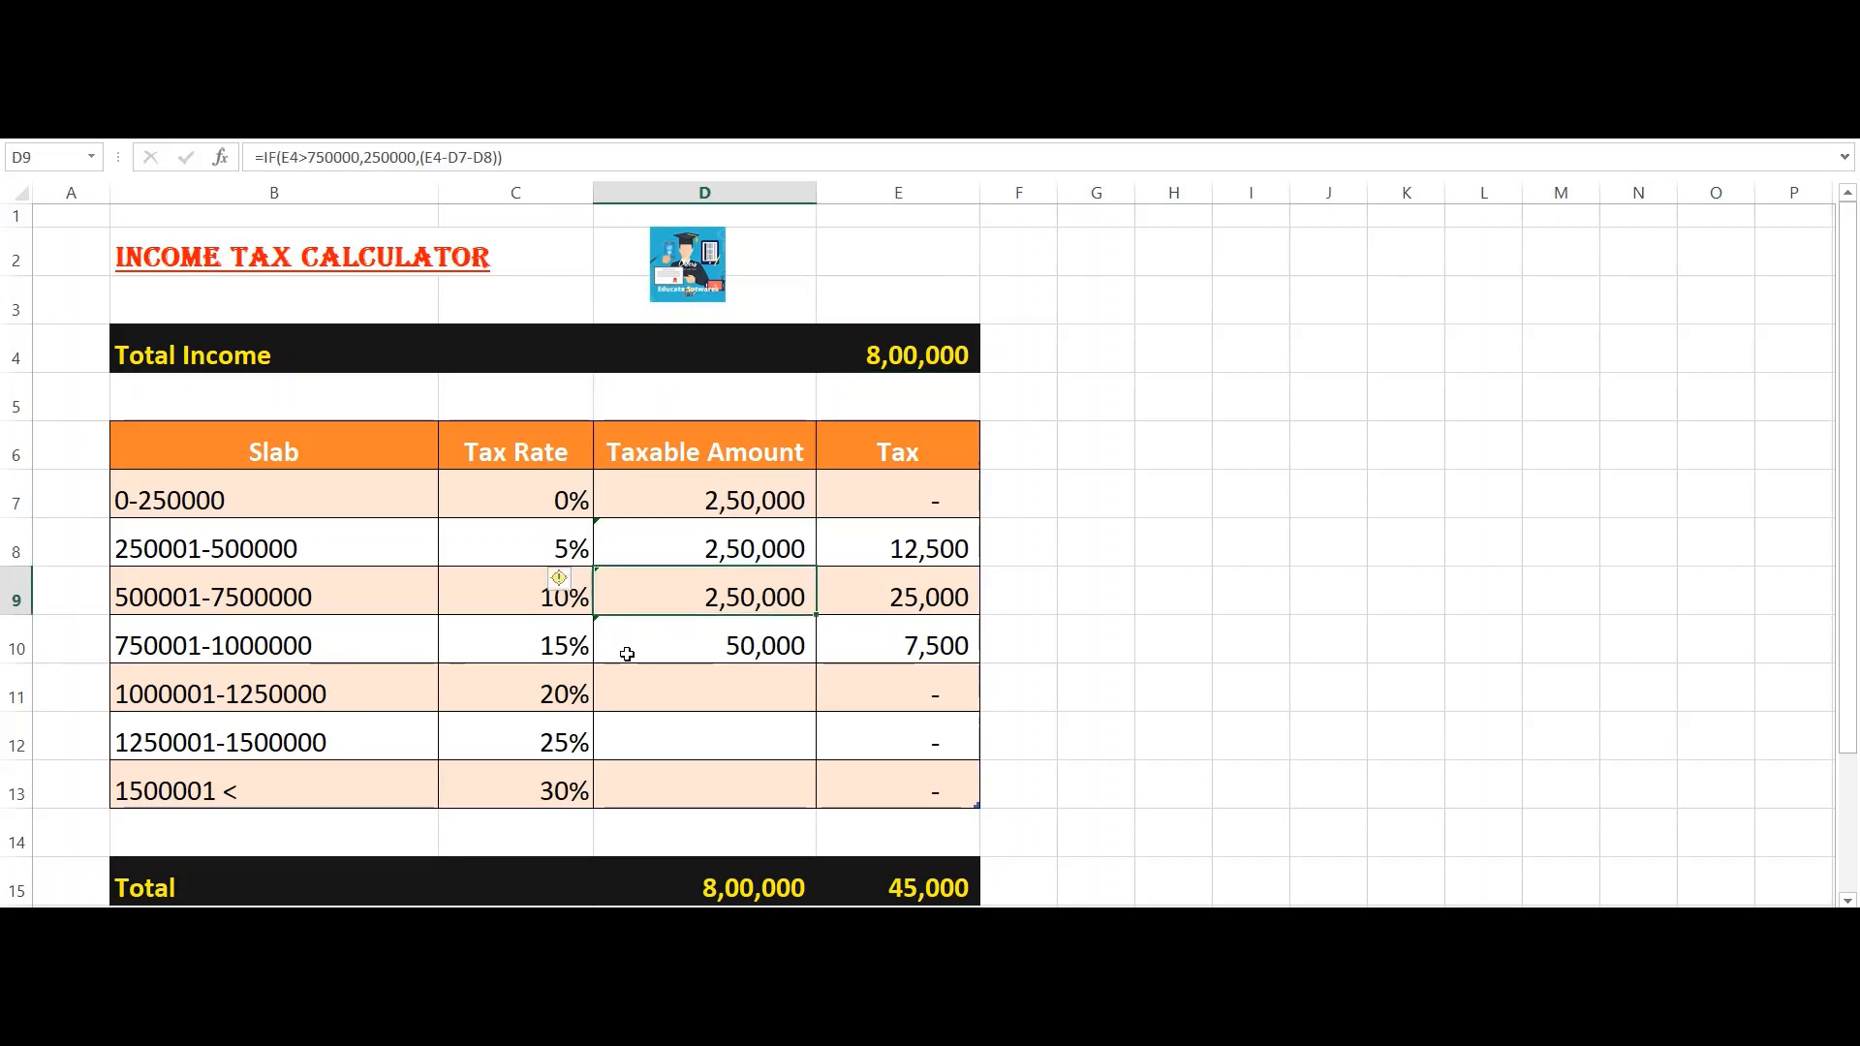
key(Down)
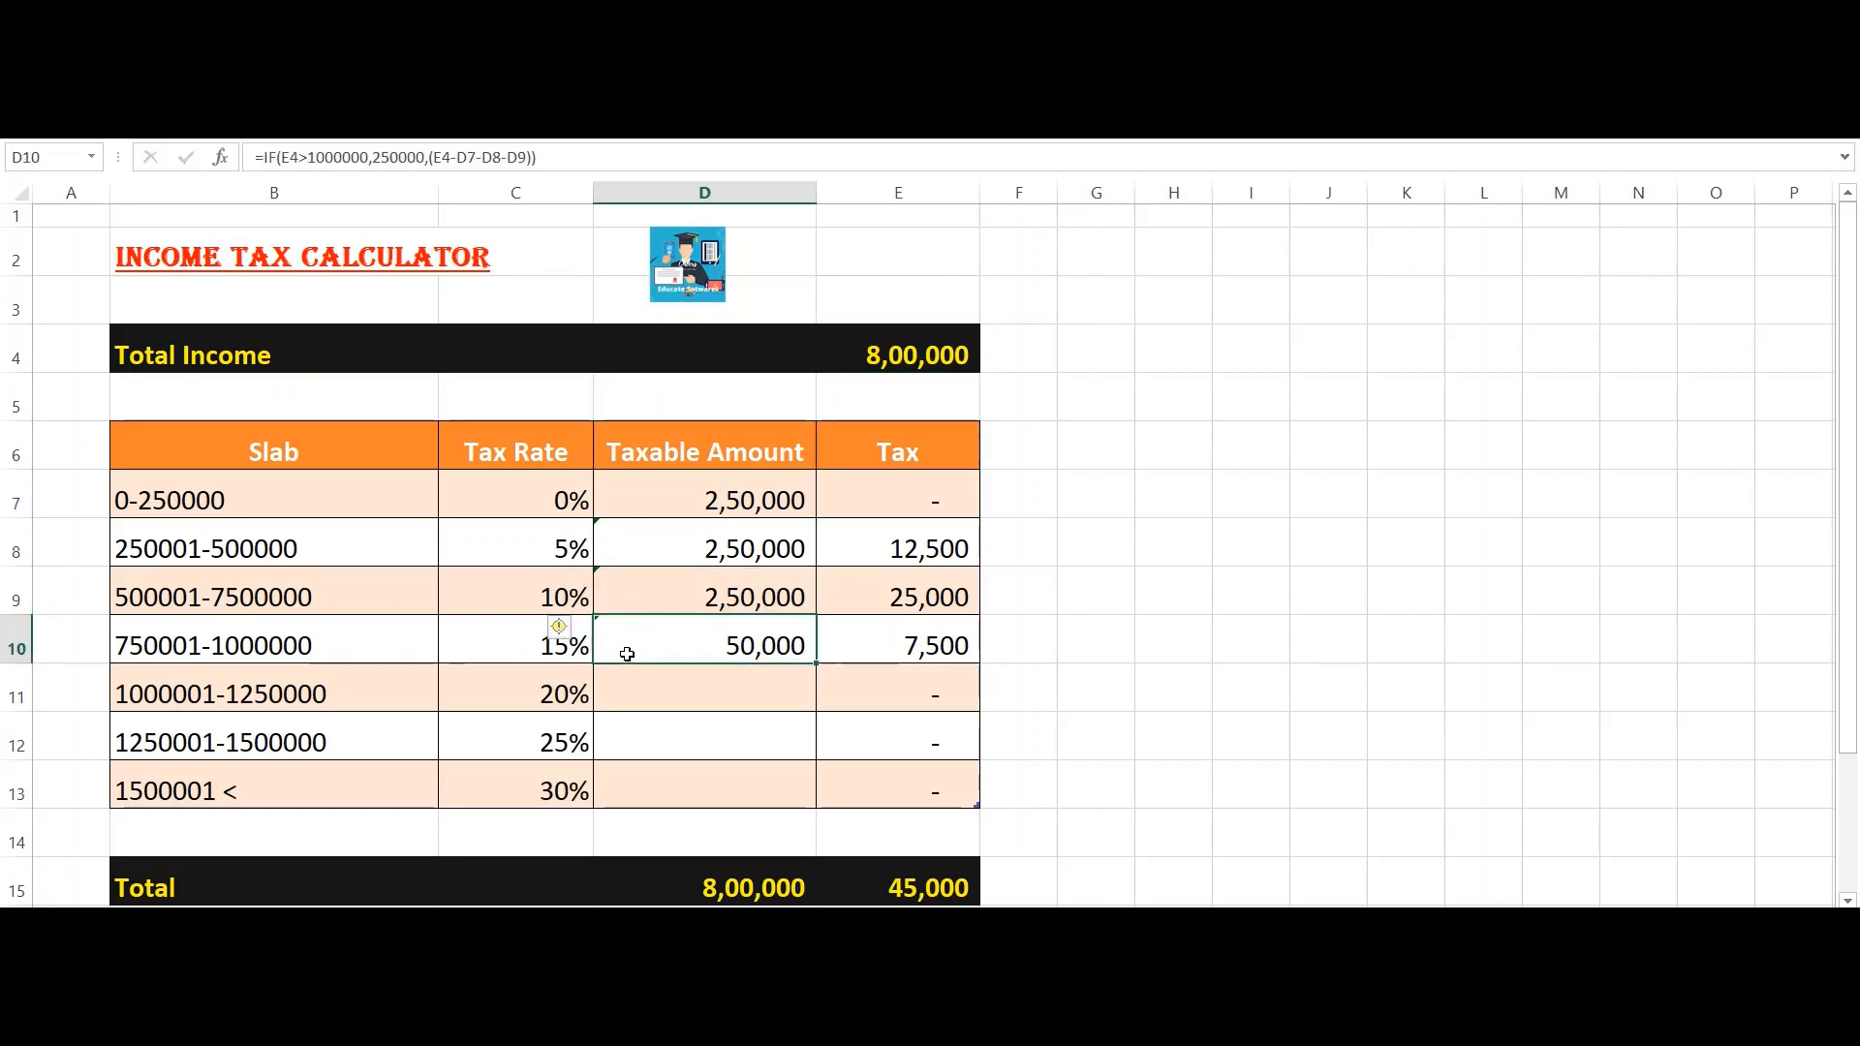
Step: Compare the Total Income row with the slab taxable amounts in column D and the totals below the table
key(Down)
key(Down)
key(Down)
key(Down)
key(Down)
key(Down)
key(Up)
key(Up)
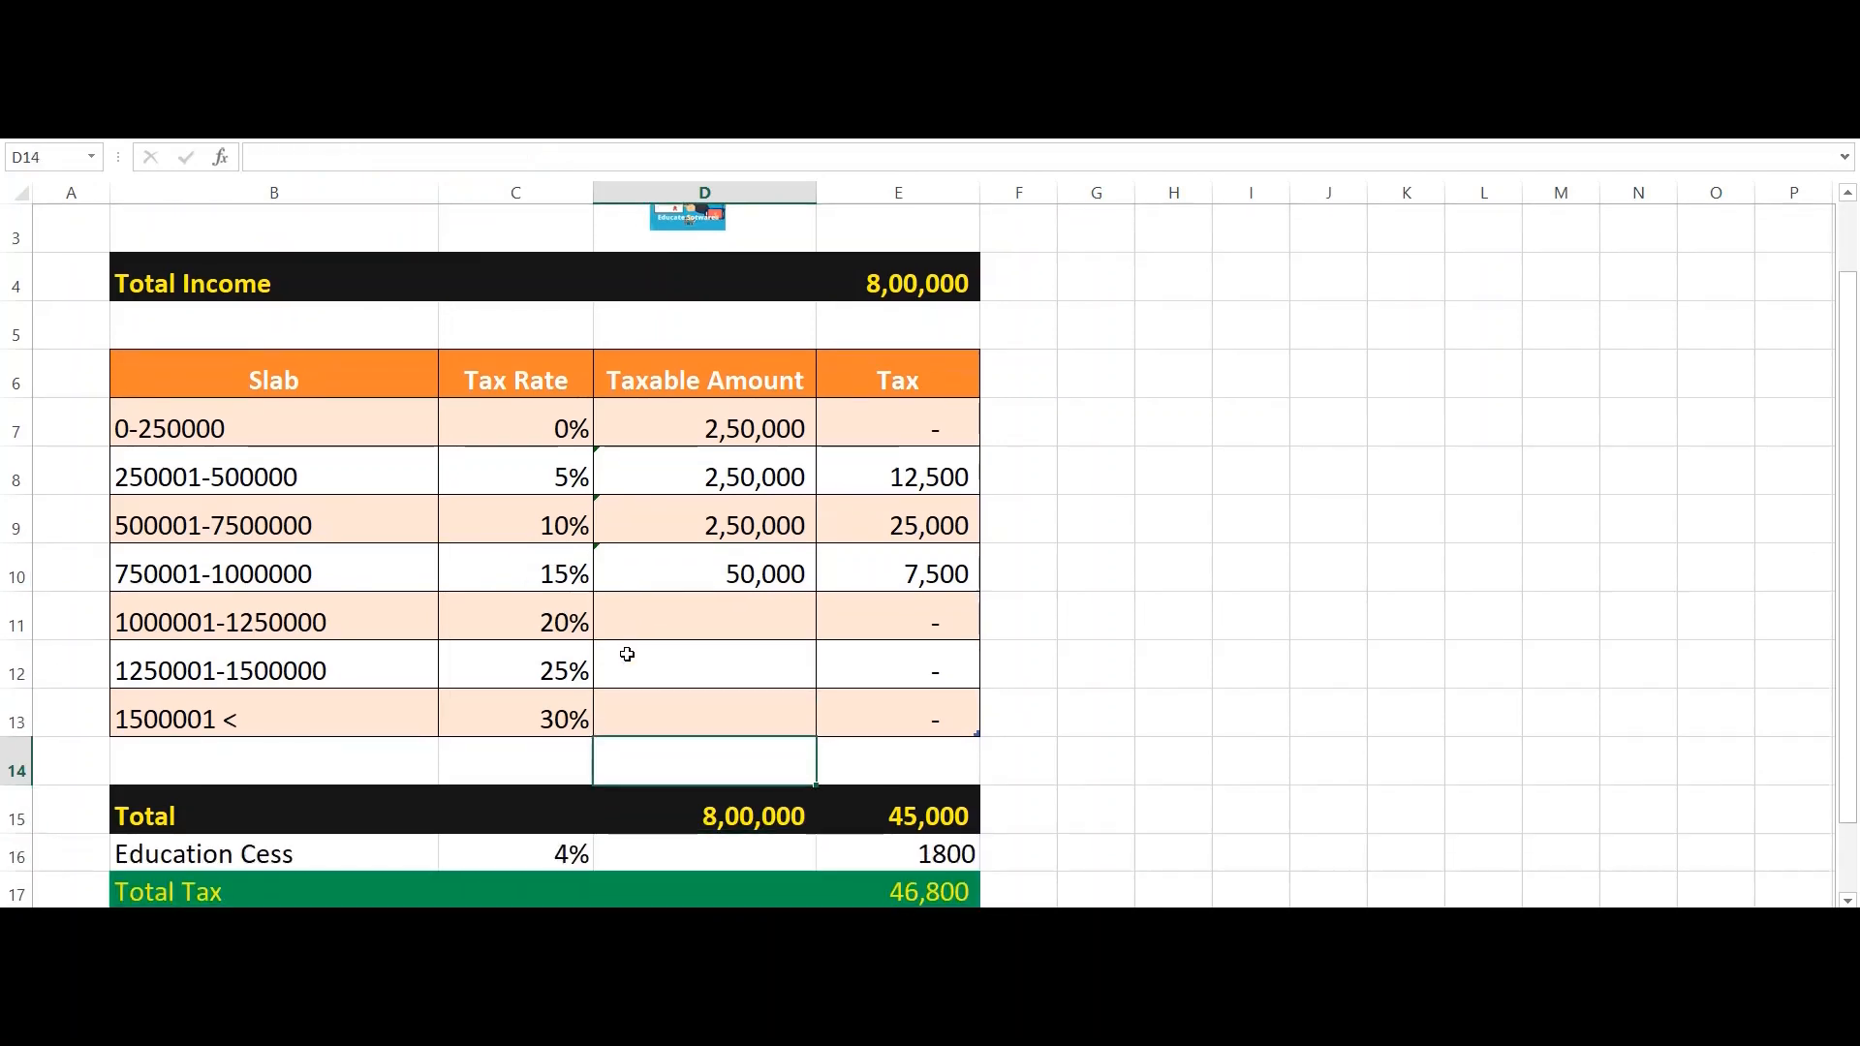
key(Up)
key(Up)
key(Up)
key(Up)
key(Up)
key(Up)
key(Up)
key(Up)
key(Up)
key(Up)
key(Up)
key(Up)
key(Up)
key(Down)
key(Down)
key(Down)
key(Down)
key(Down)
key(Down)
key(Down)
key(Down)
key(Down)
key(Down)
key(Down)
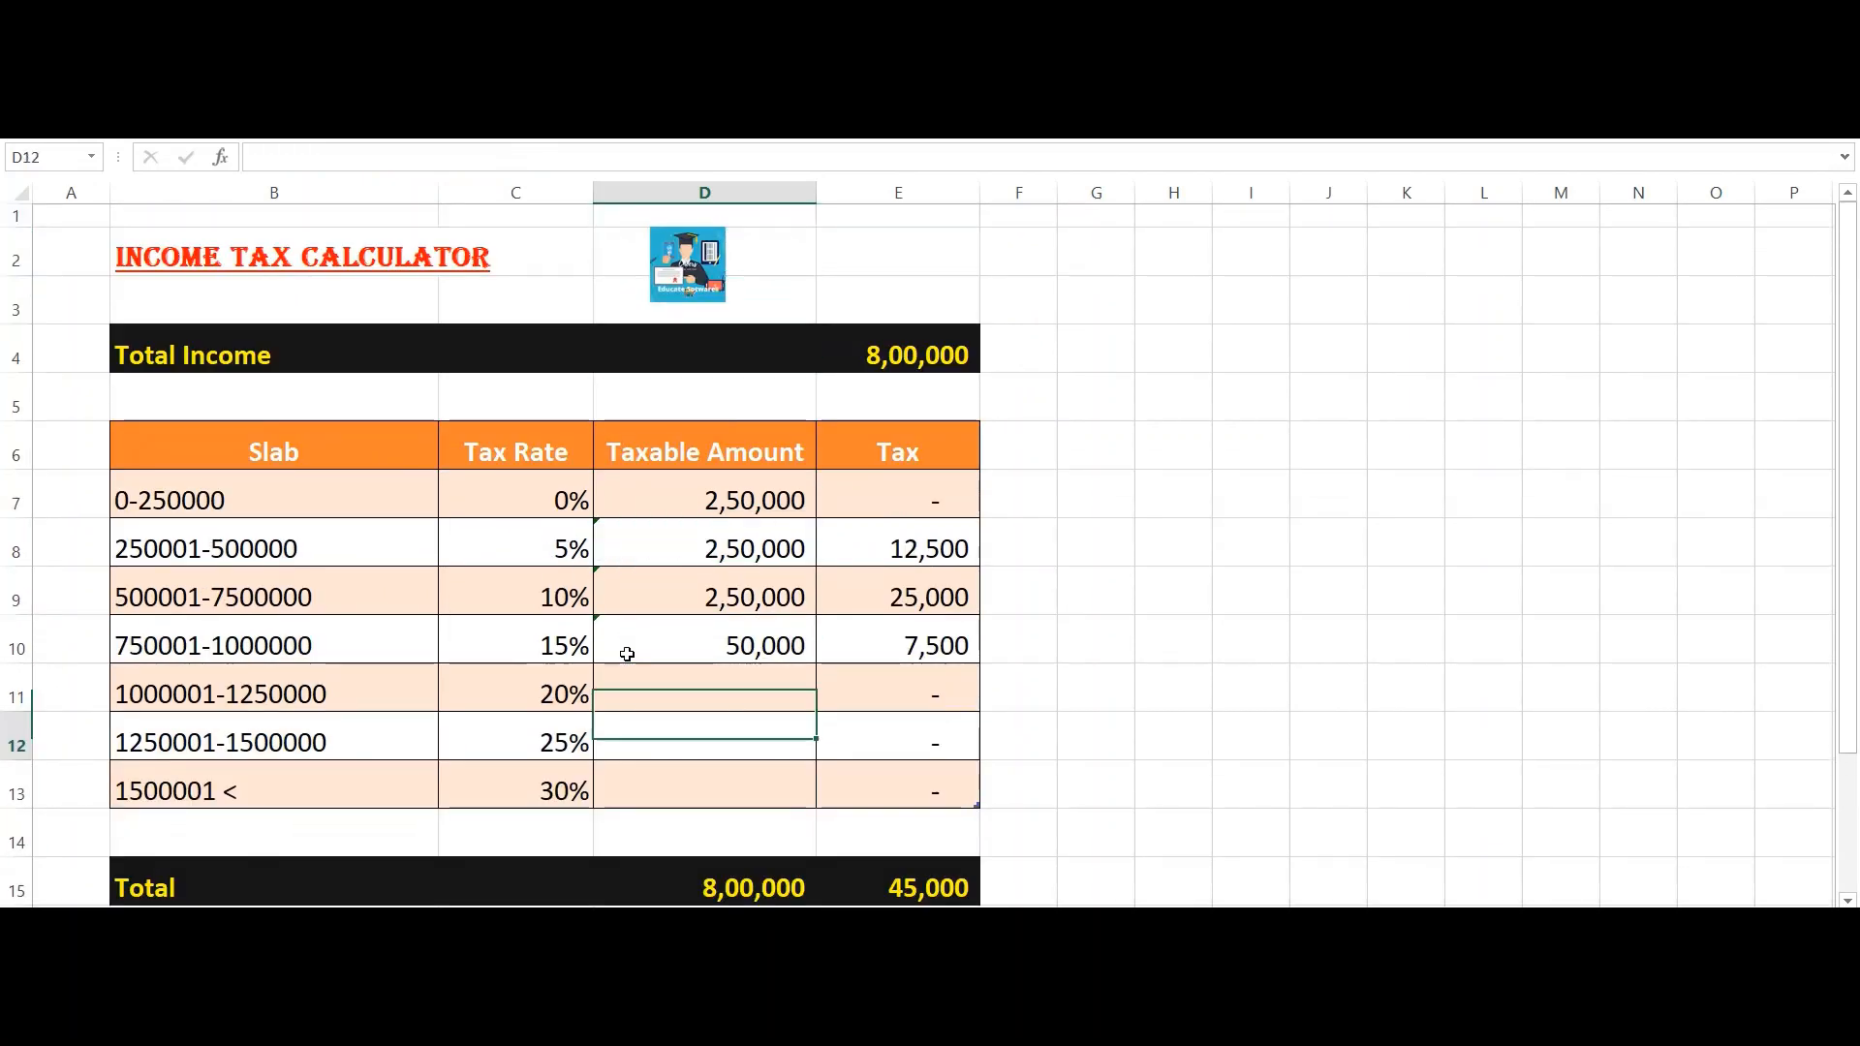
Step: Examine the Tax column for the upper slabs and the tax totals in column E
key(Right)
key(Down)
key(Down)
key(Down)
key(Down)
key(Down)
key(Up)
key(Up)
key(Up)
key(Up)
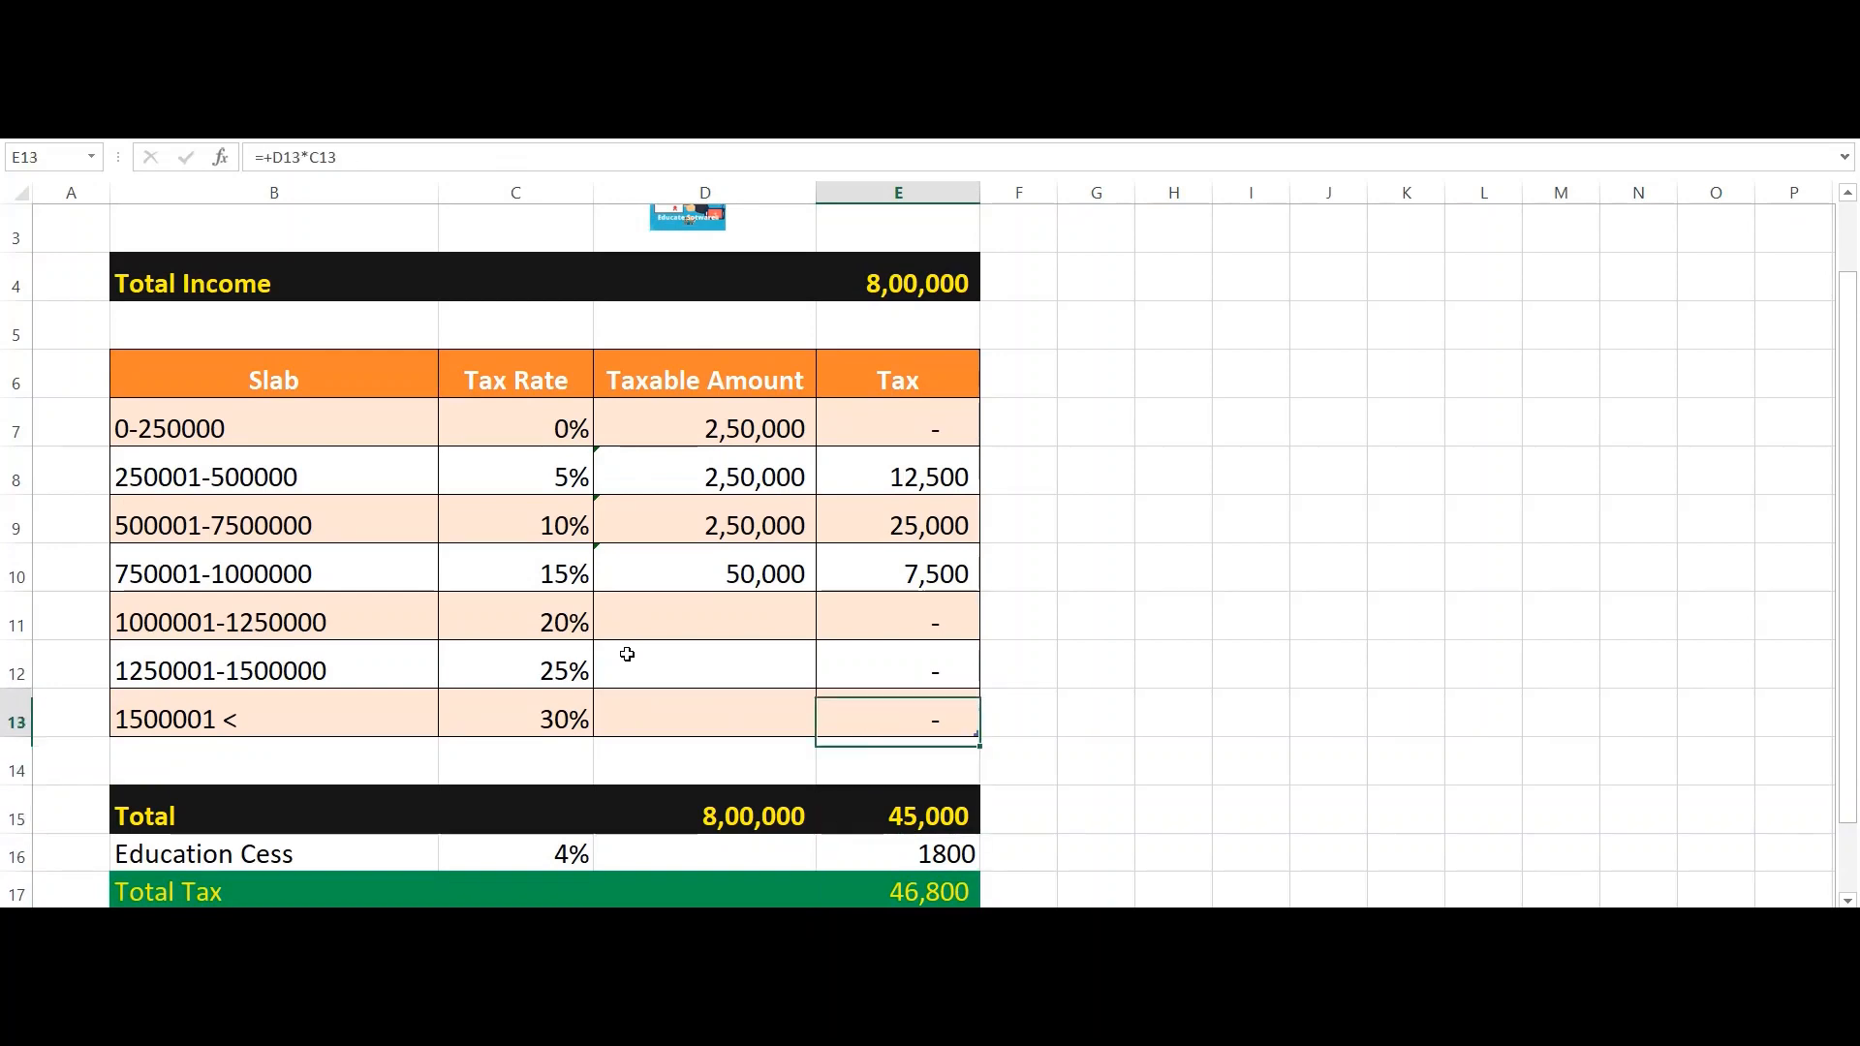
key(Up)
key(Up)
key(Up)
key(Up)
key(Down)
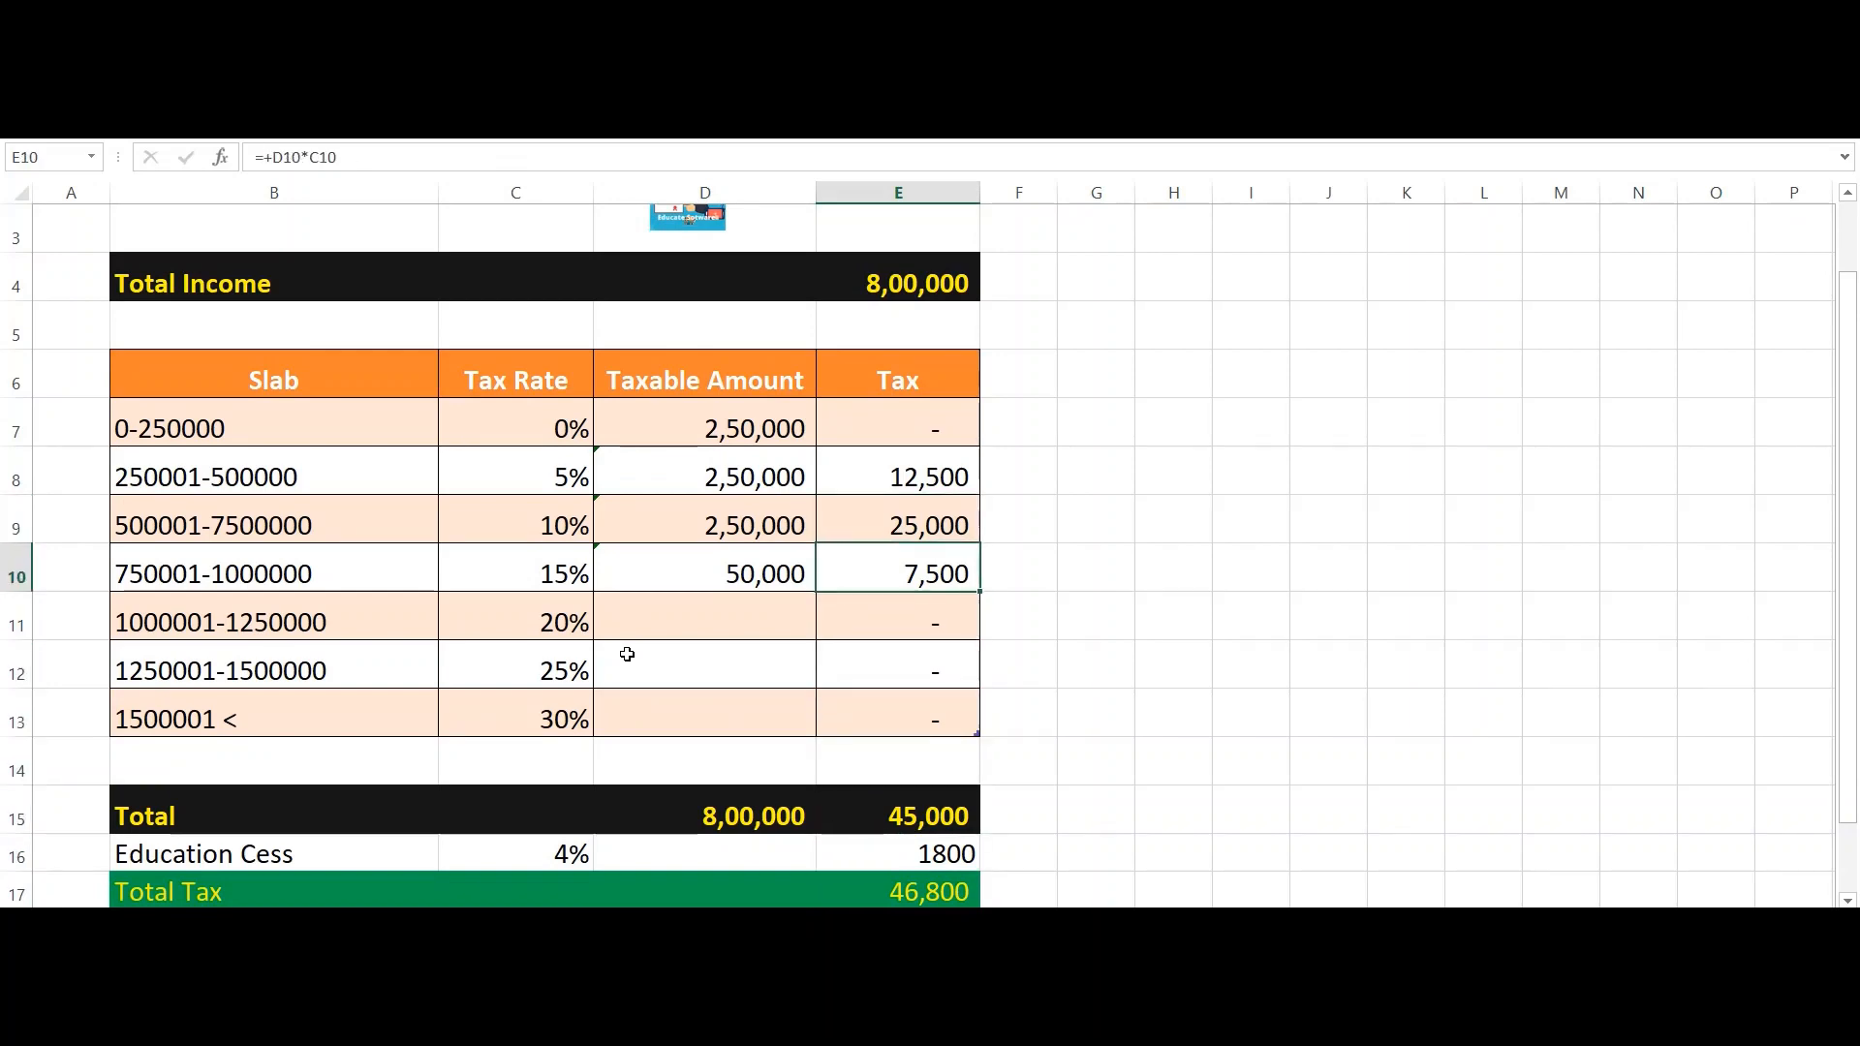
text(+)
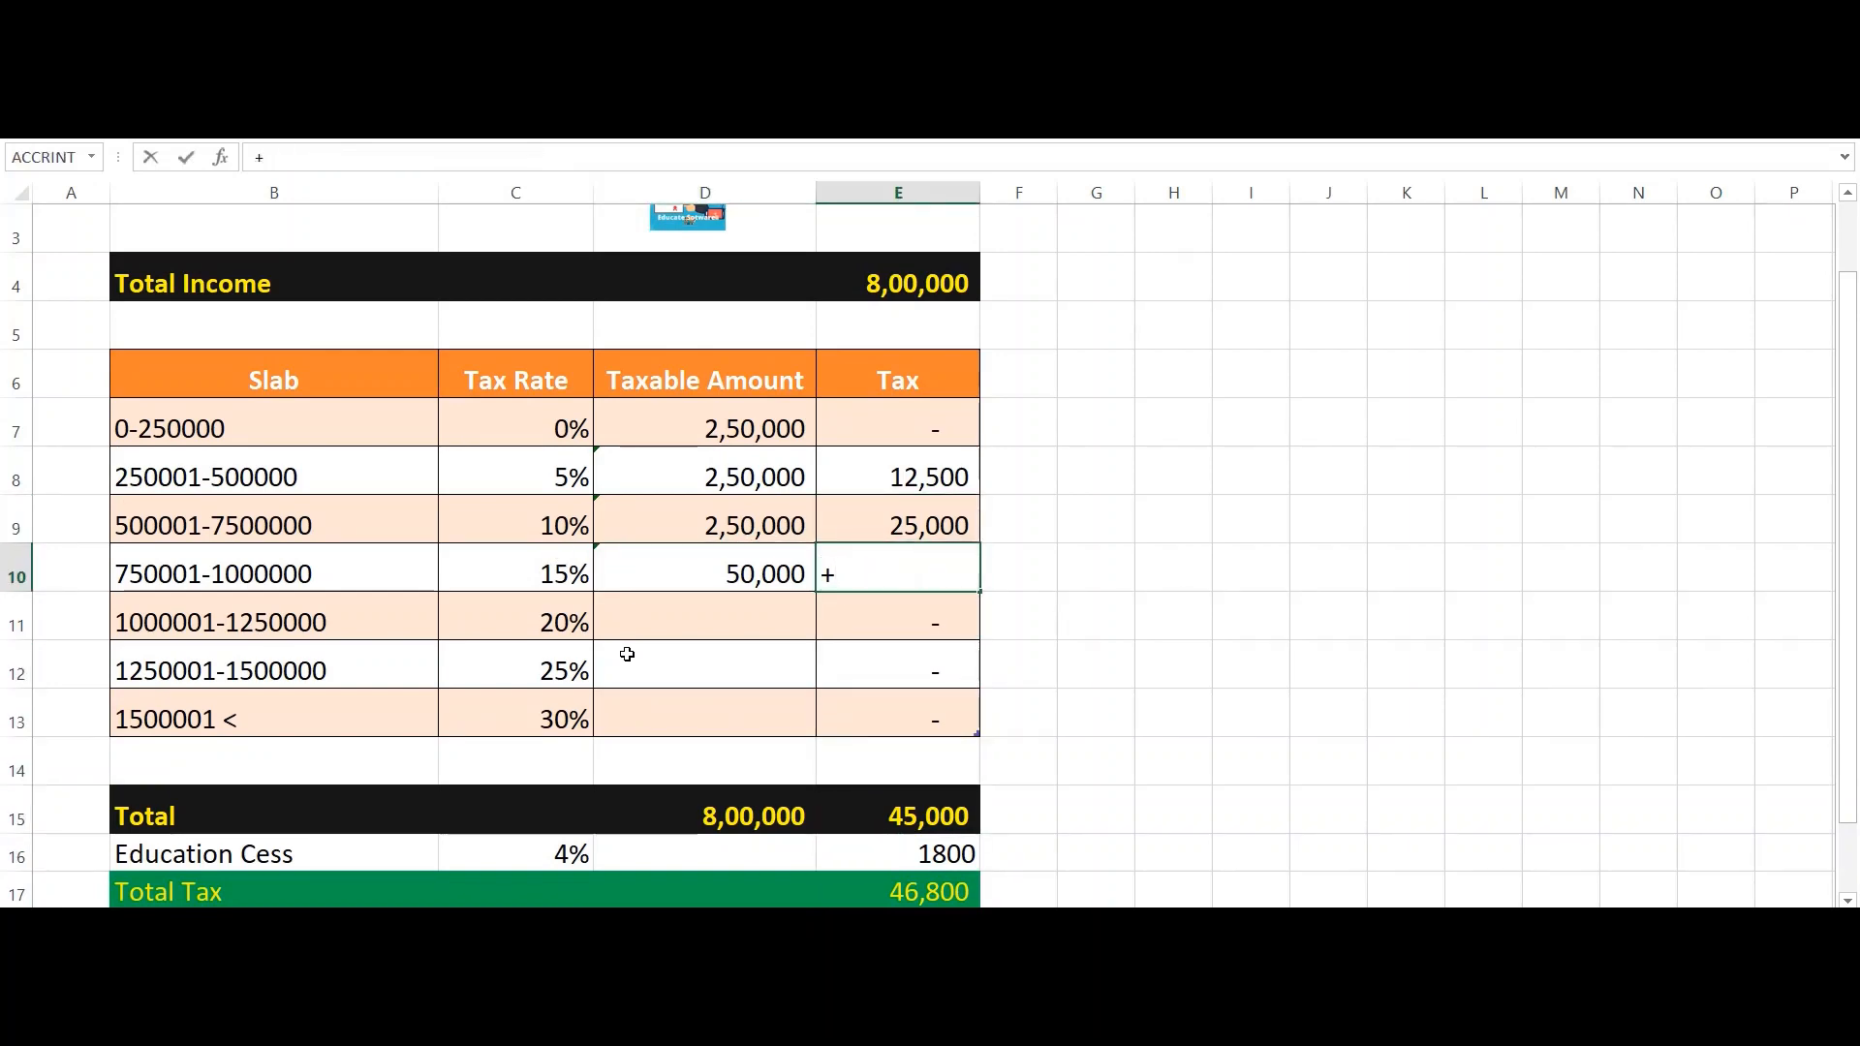
key(Left)
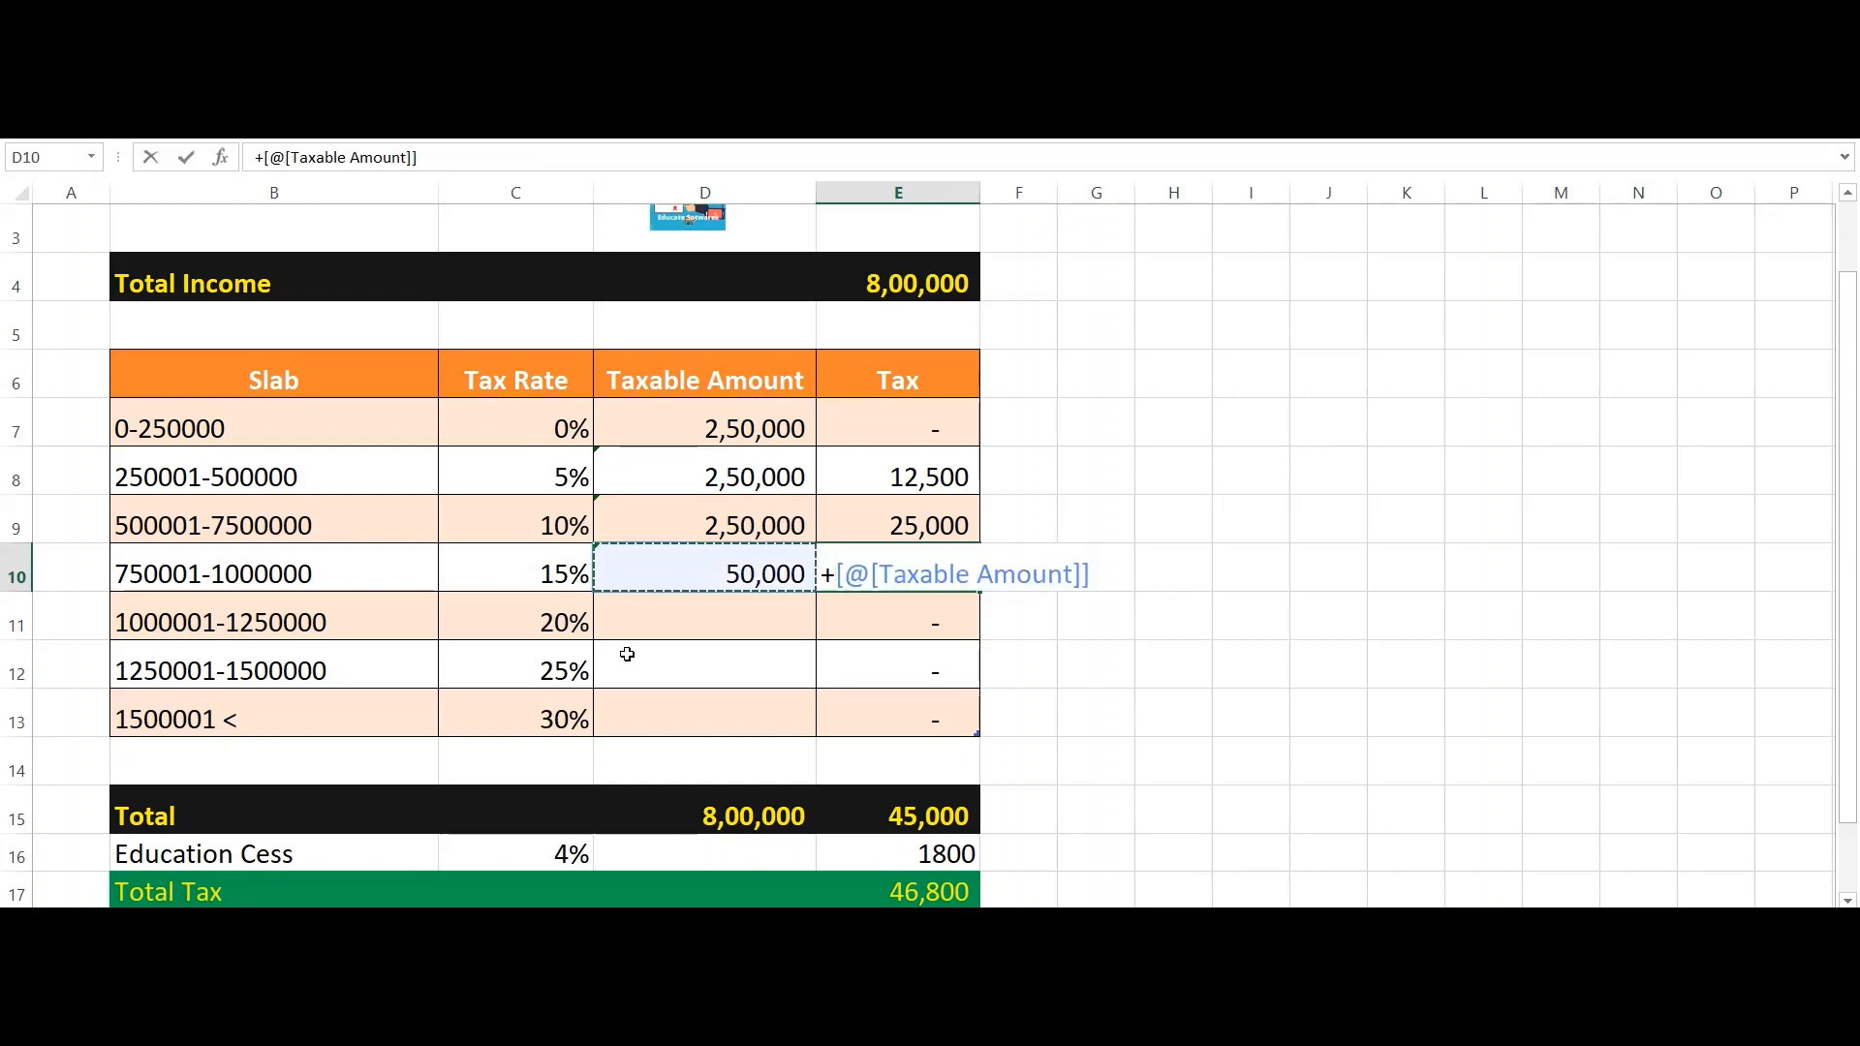
text(*)
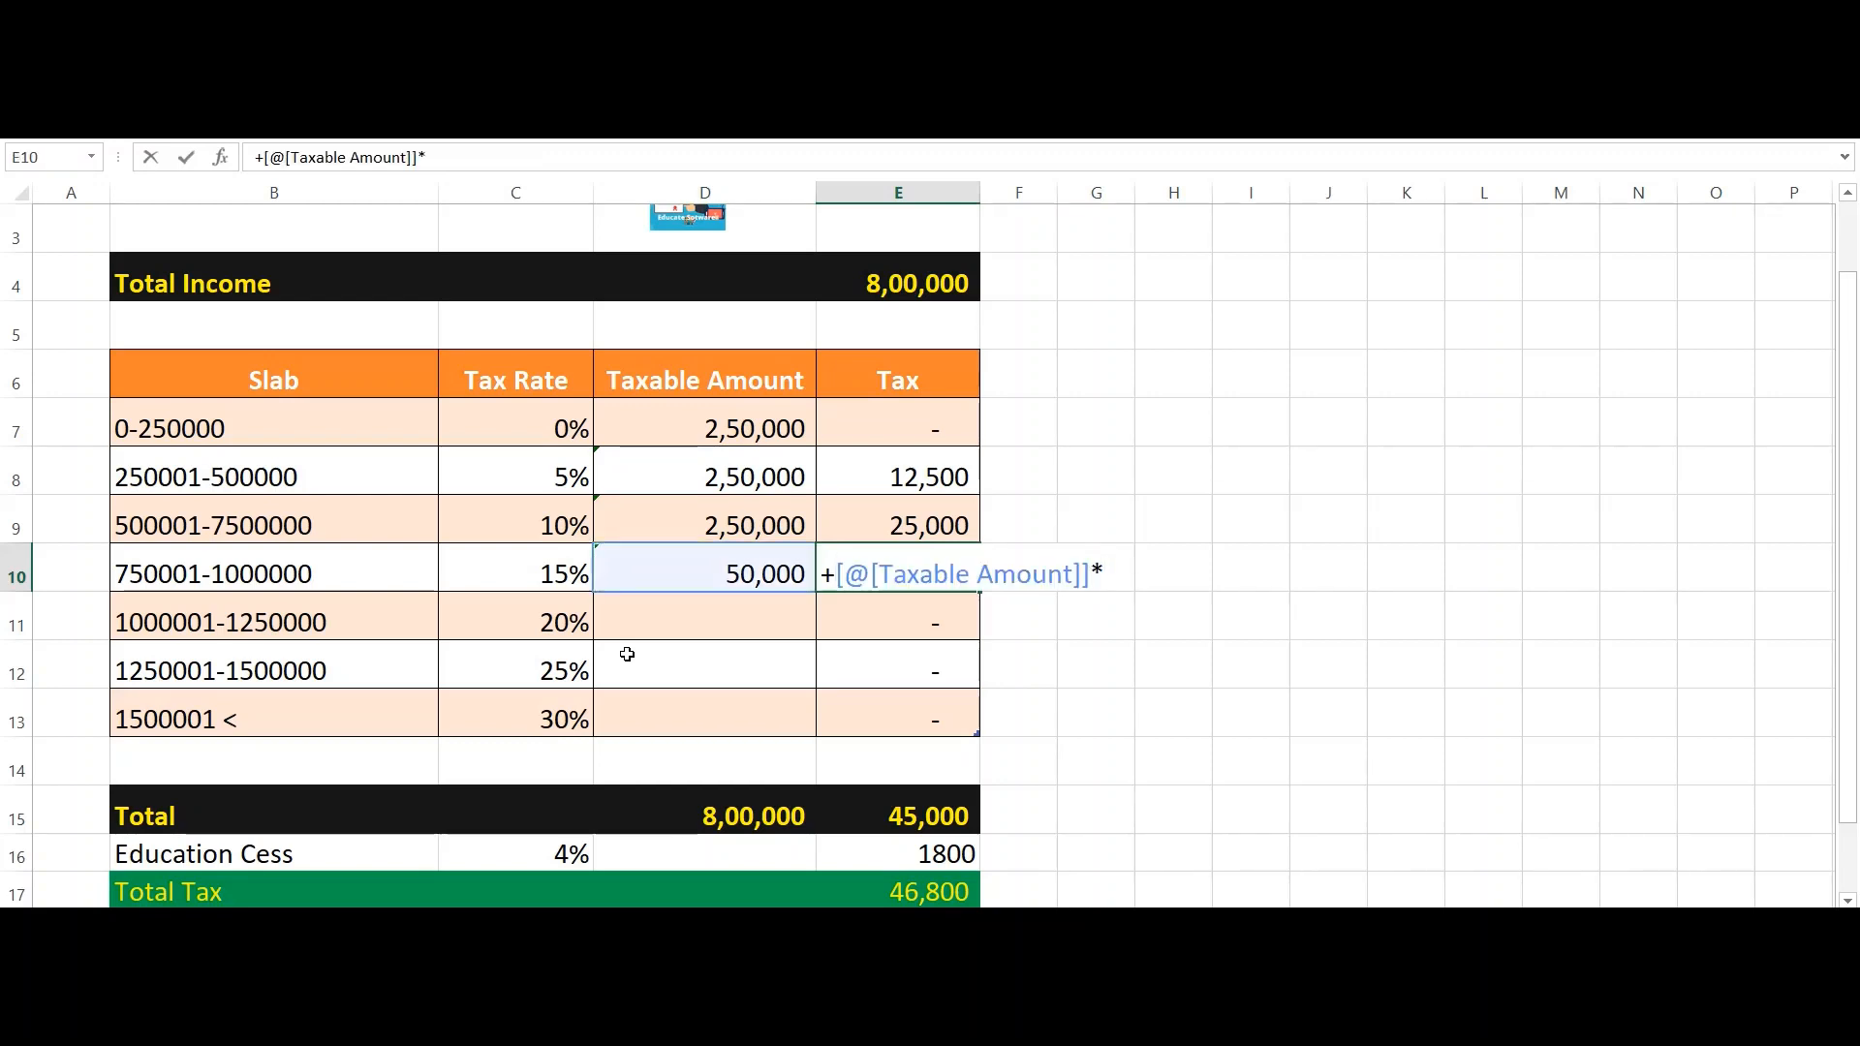
key(Left)
key(Left)
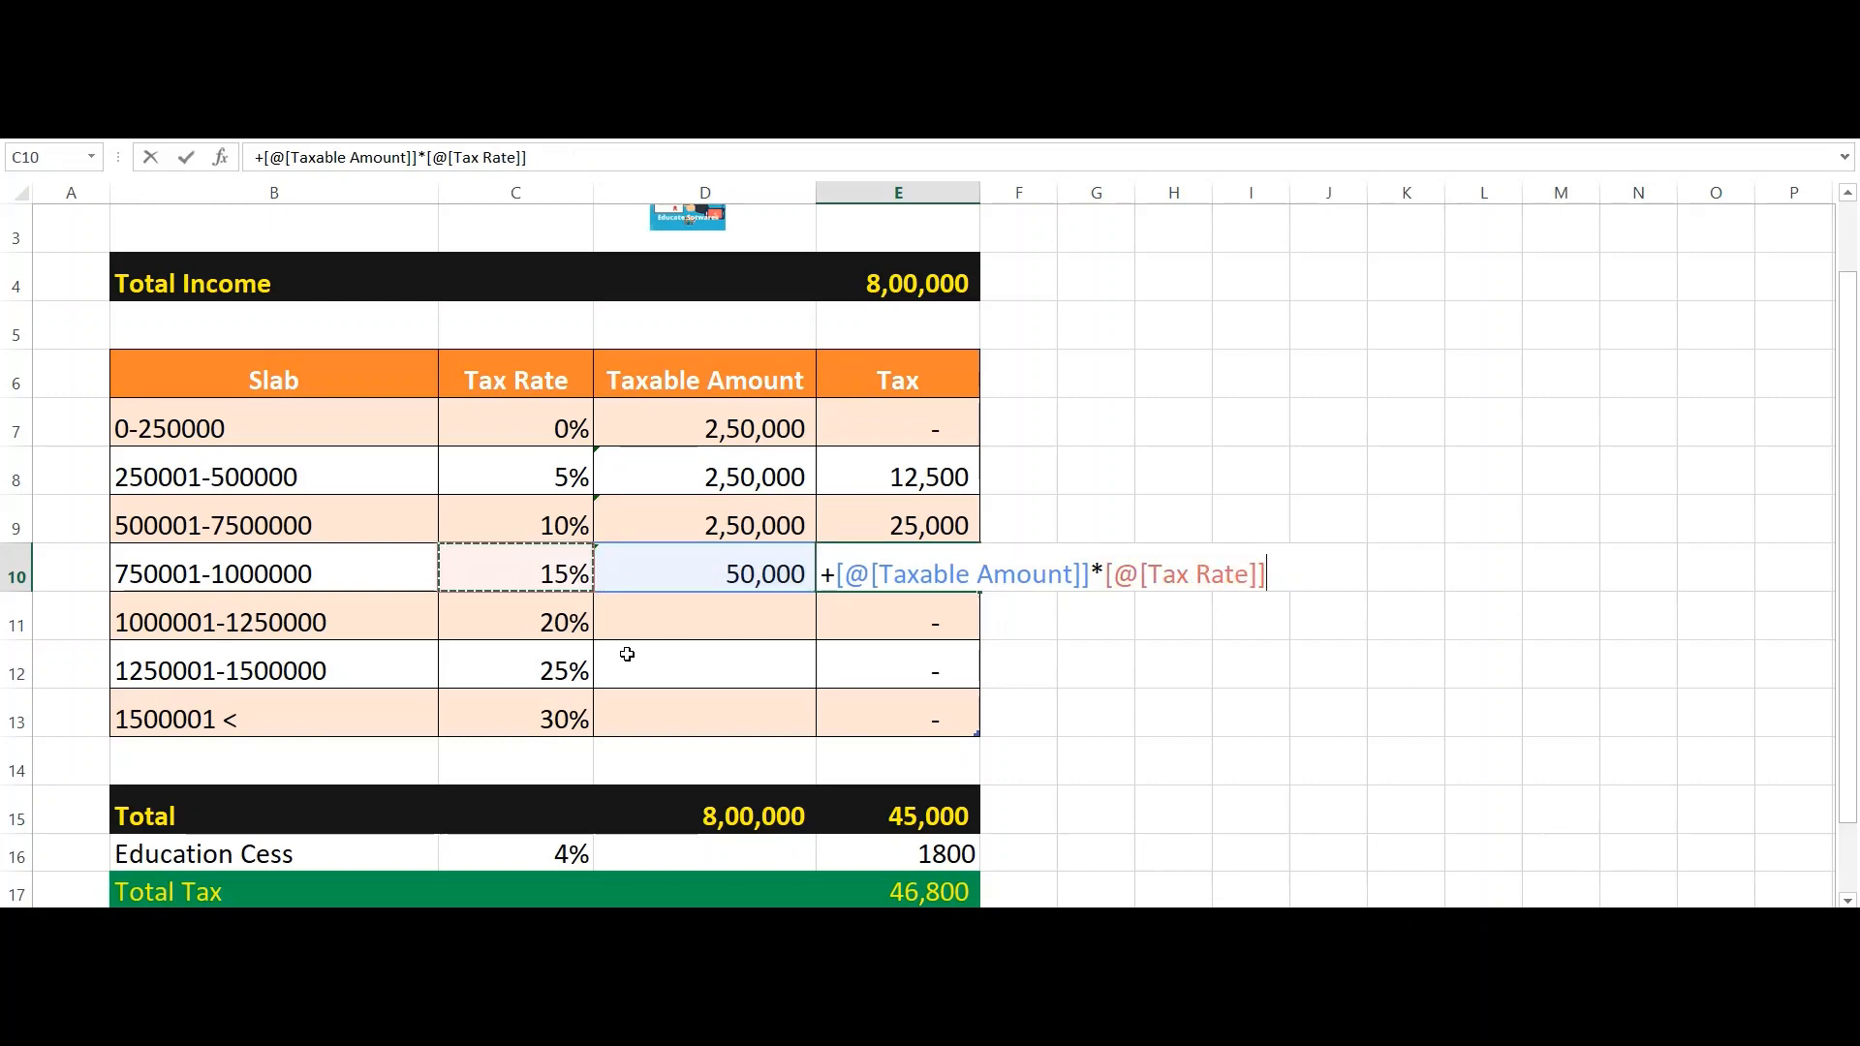
key(Return)
key(Up)
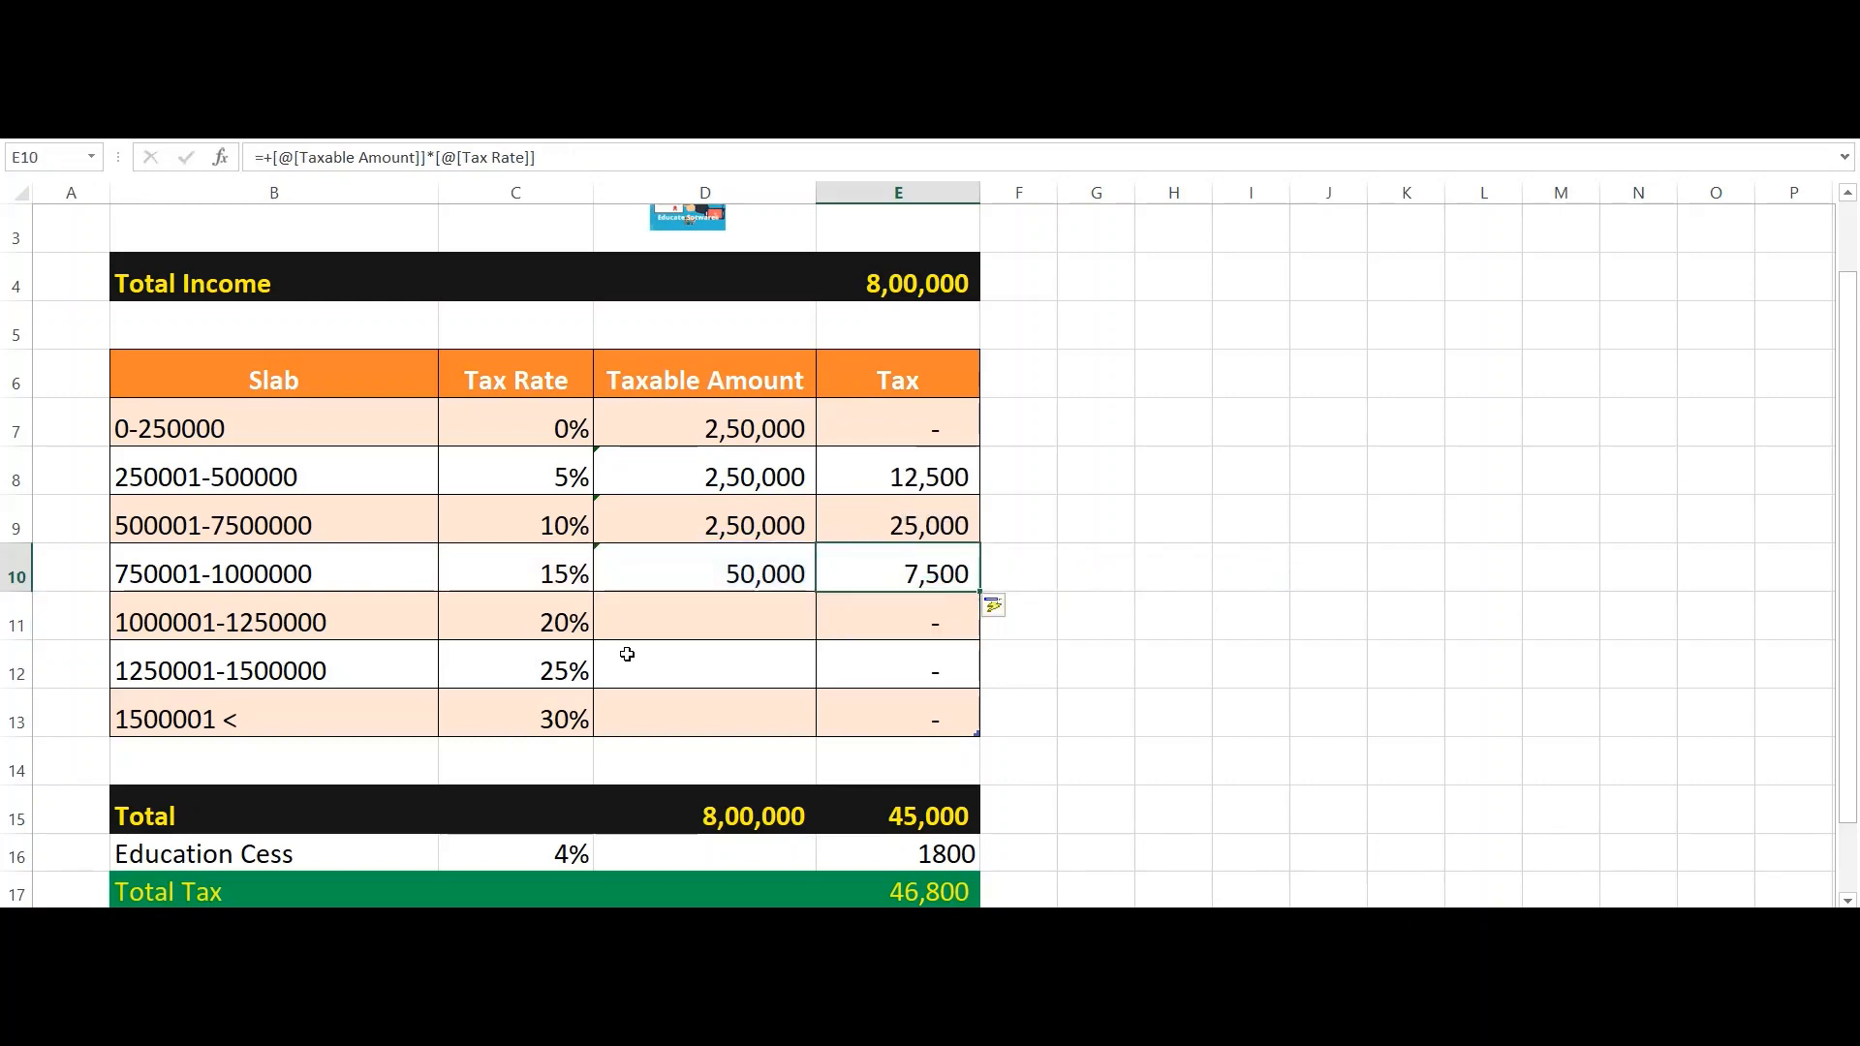
key(Left)
key(Left)
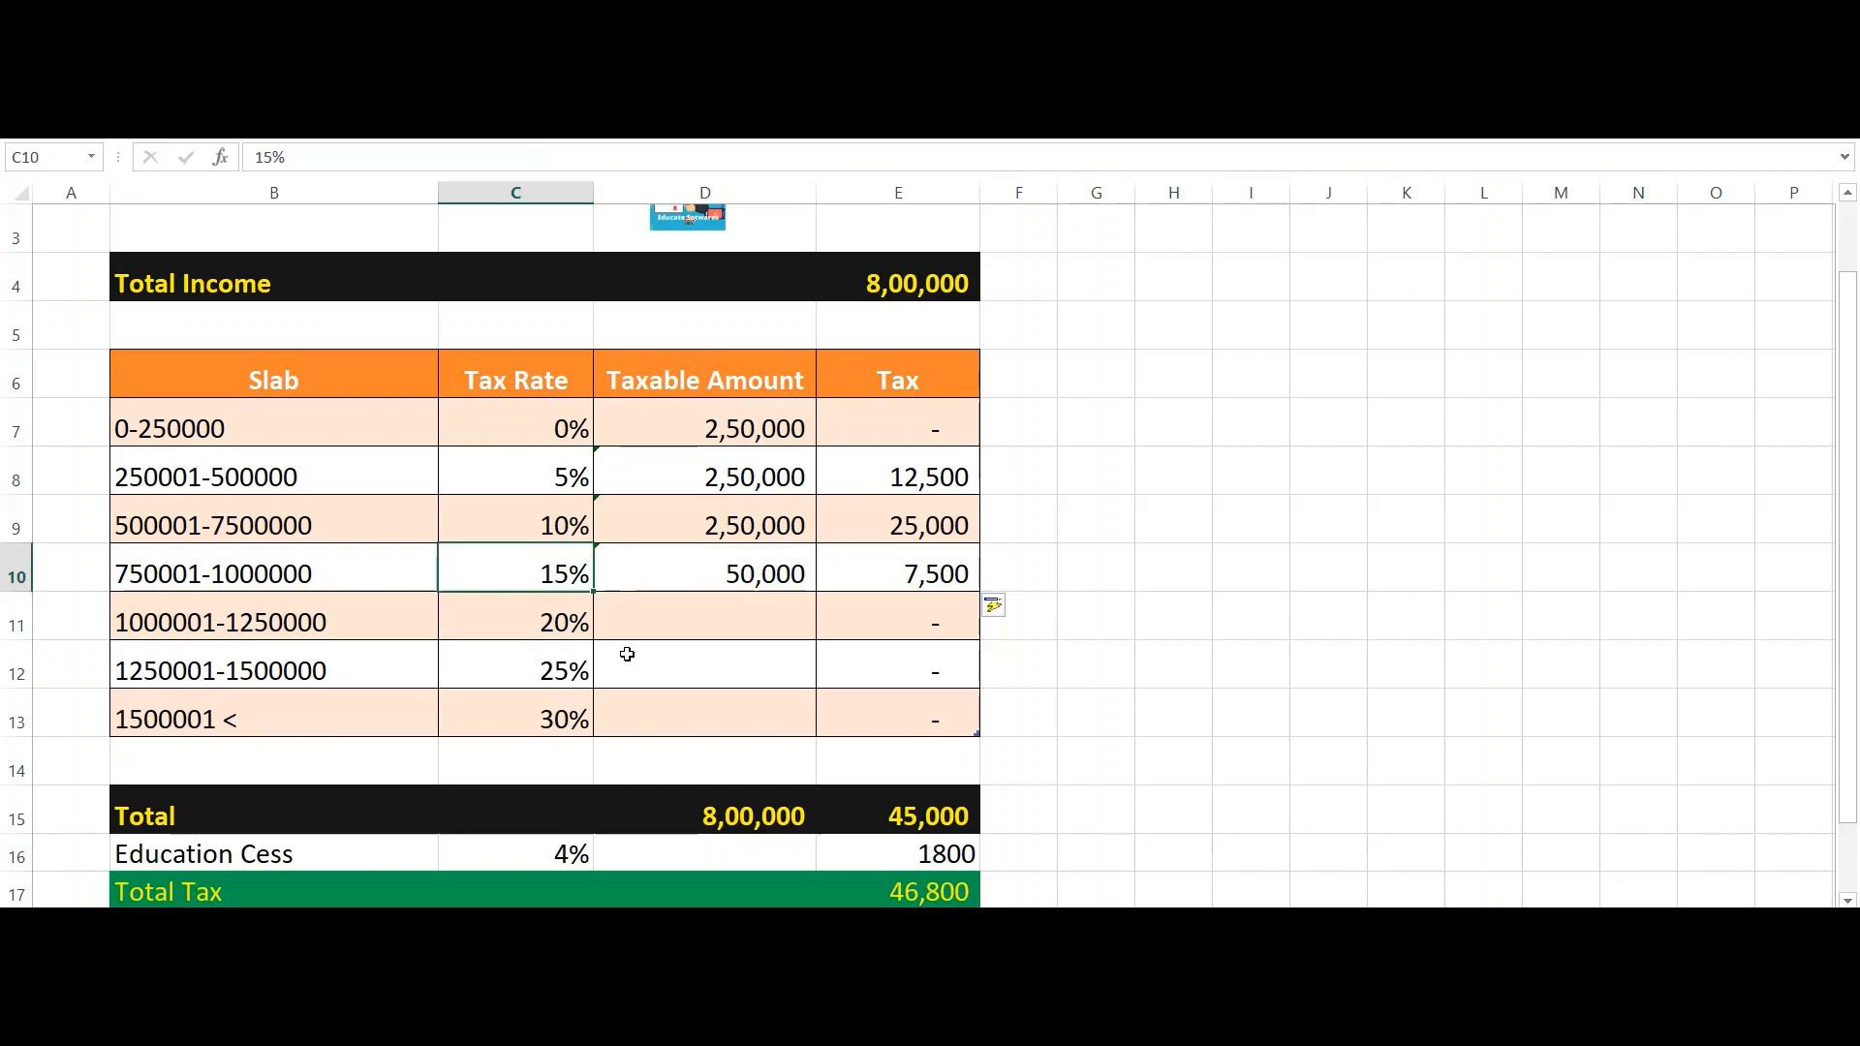
text(10)
key(Return)
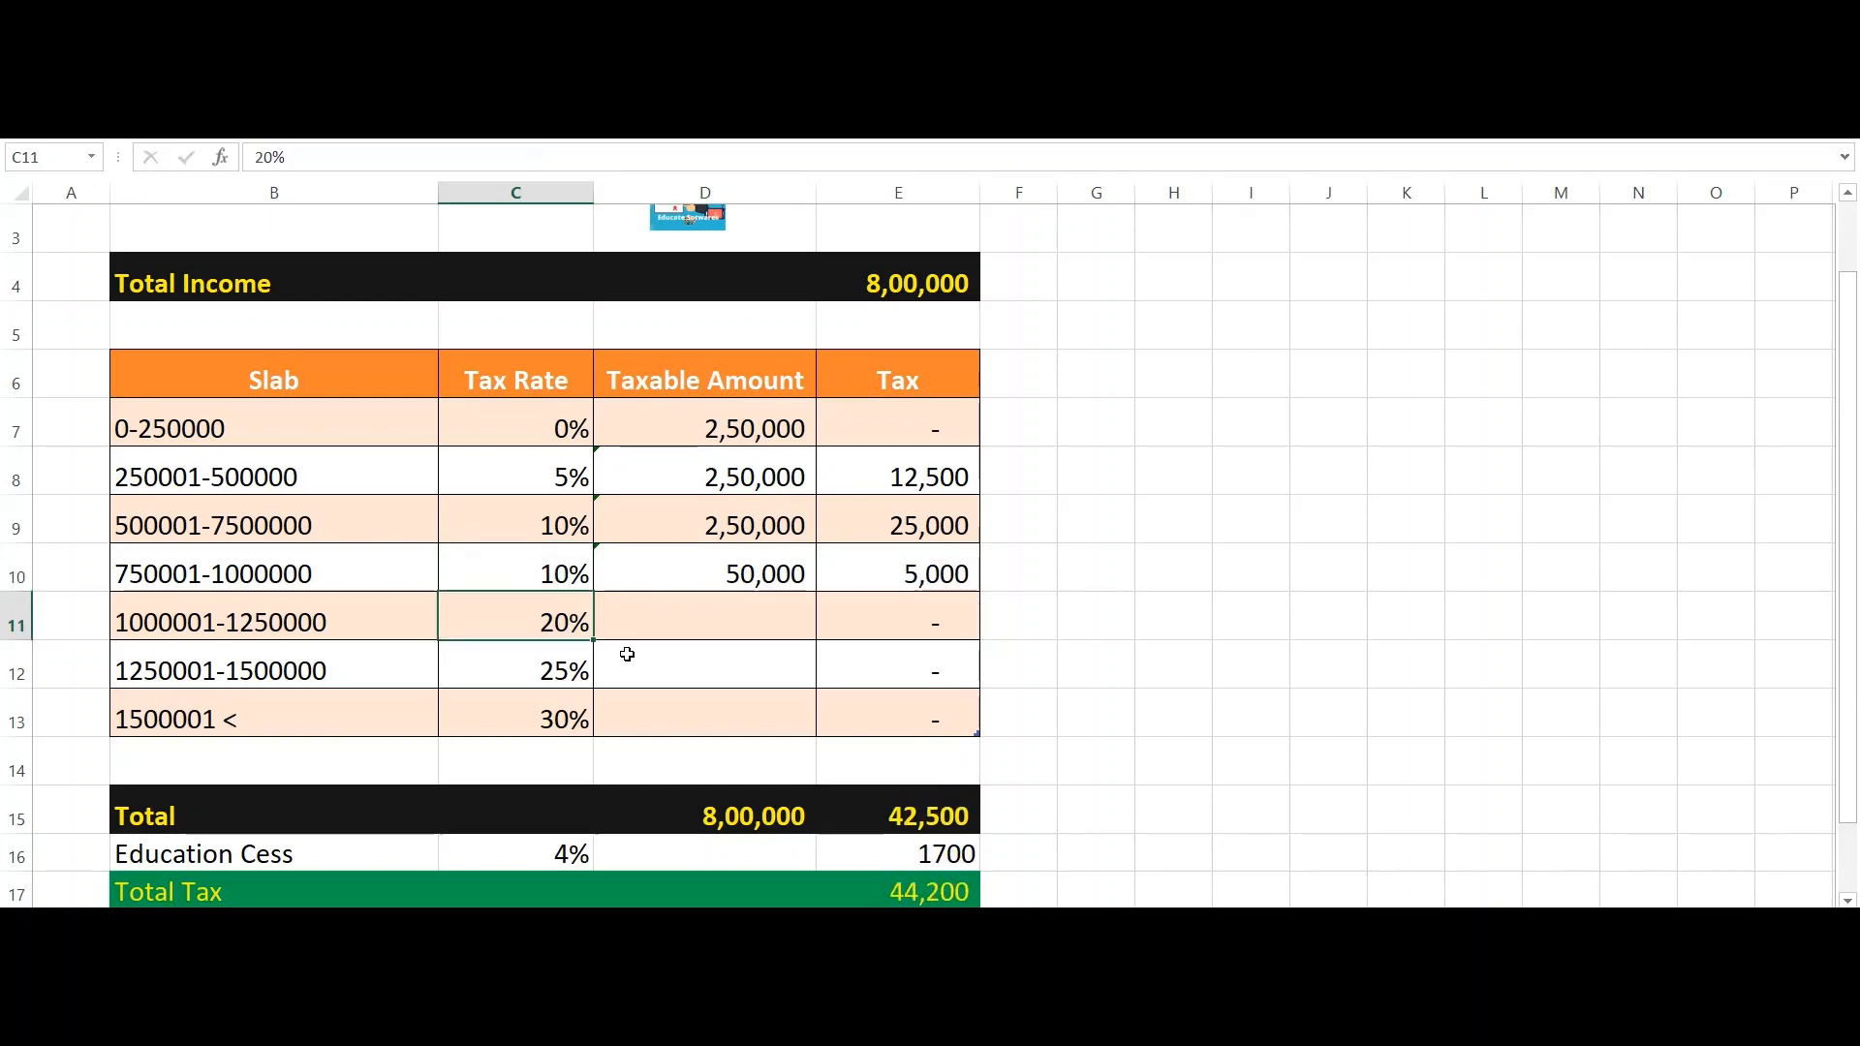
key(ctrl+z)
key(Down)
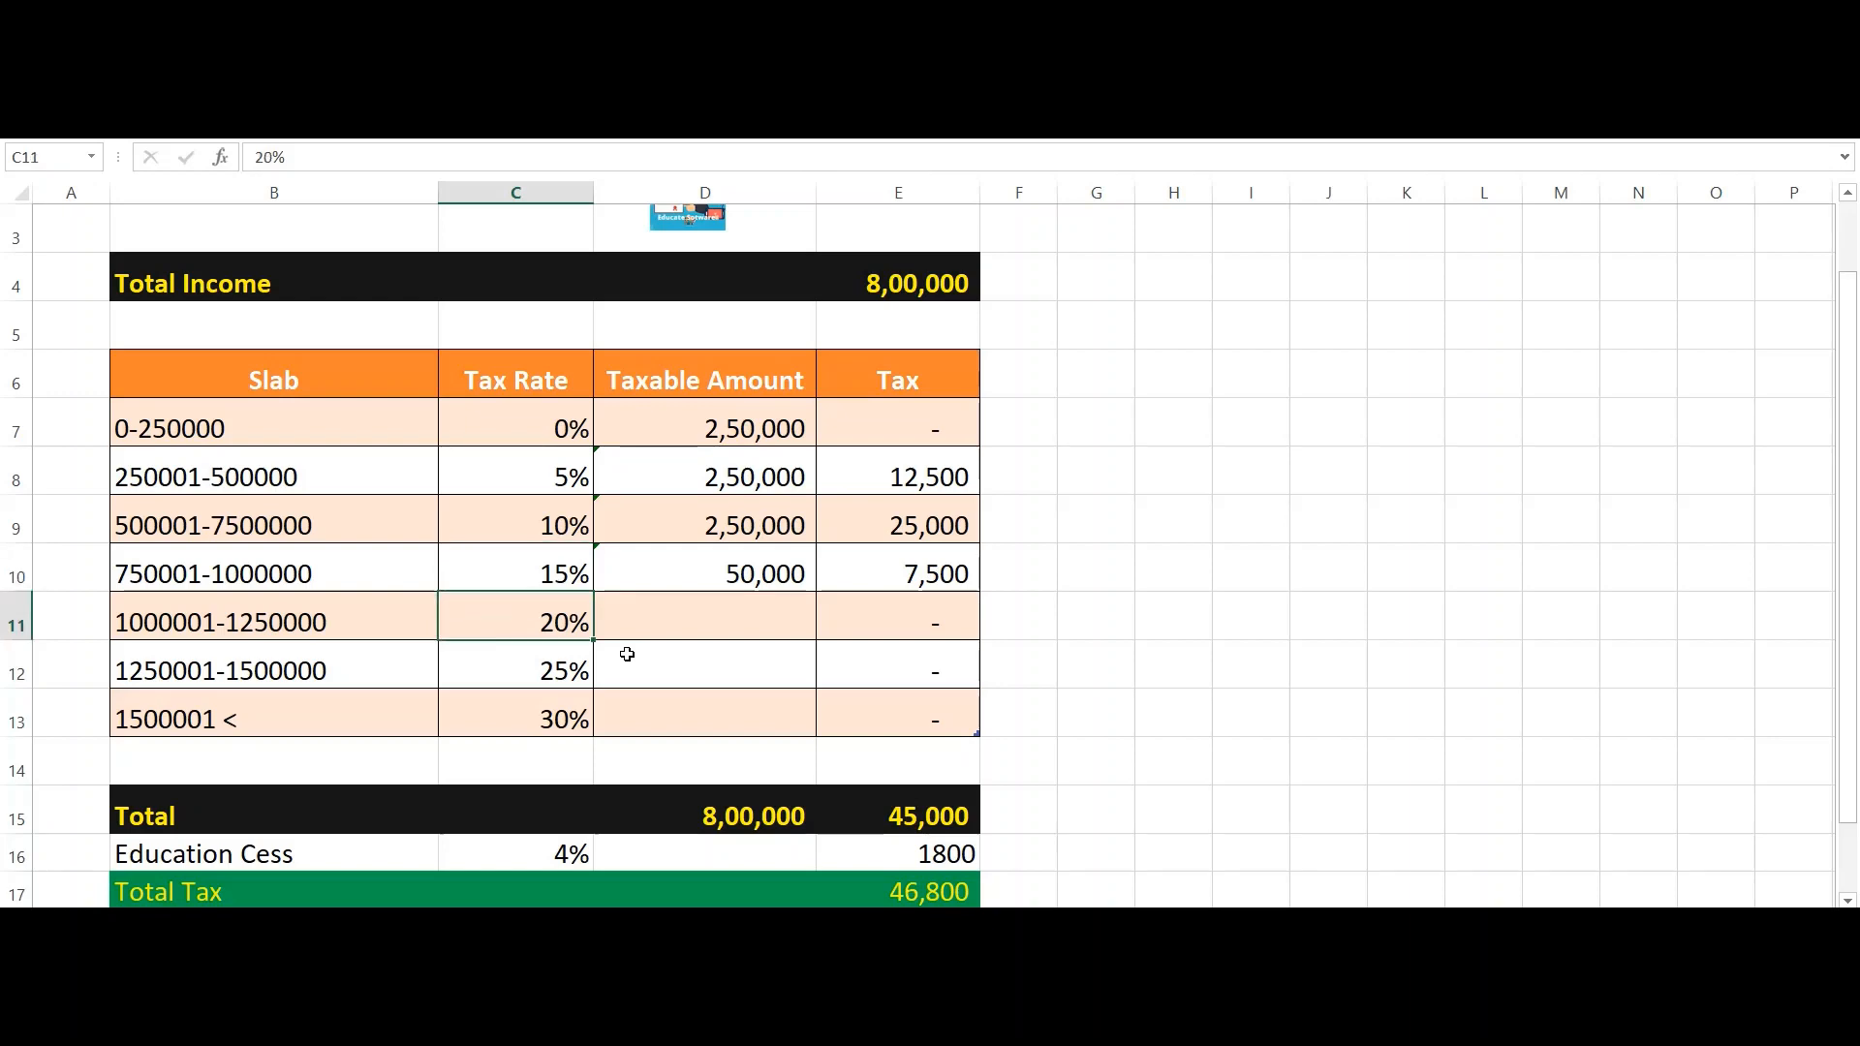
key(Right)
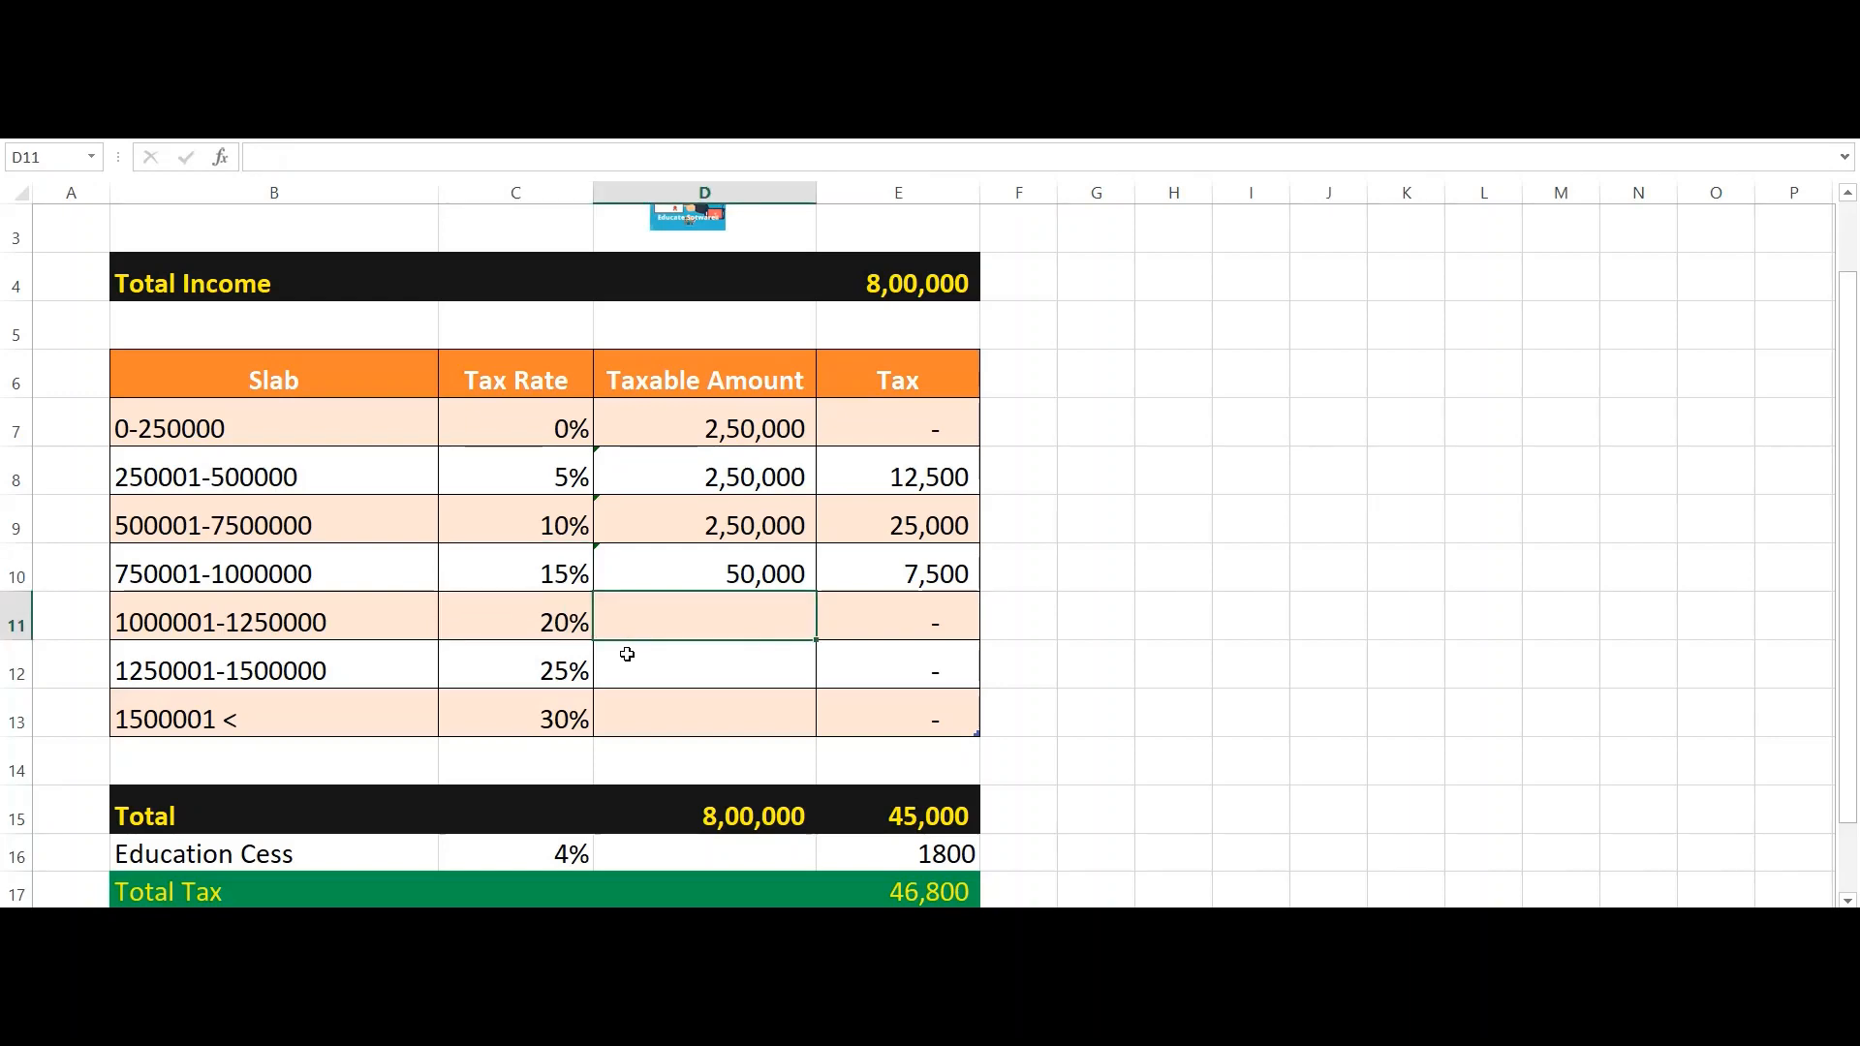
text(=if()
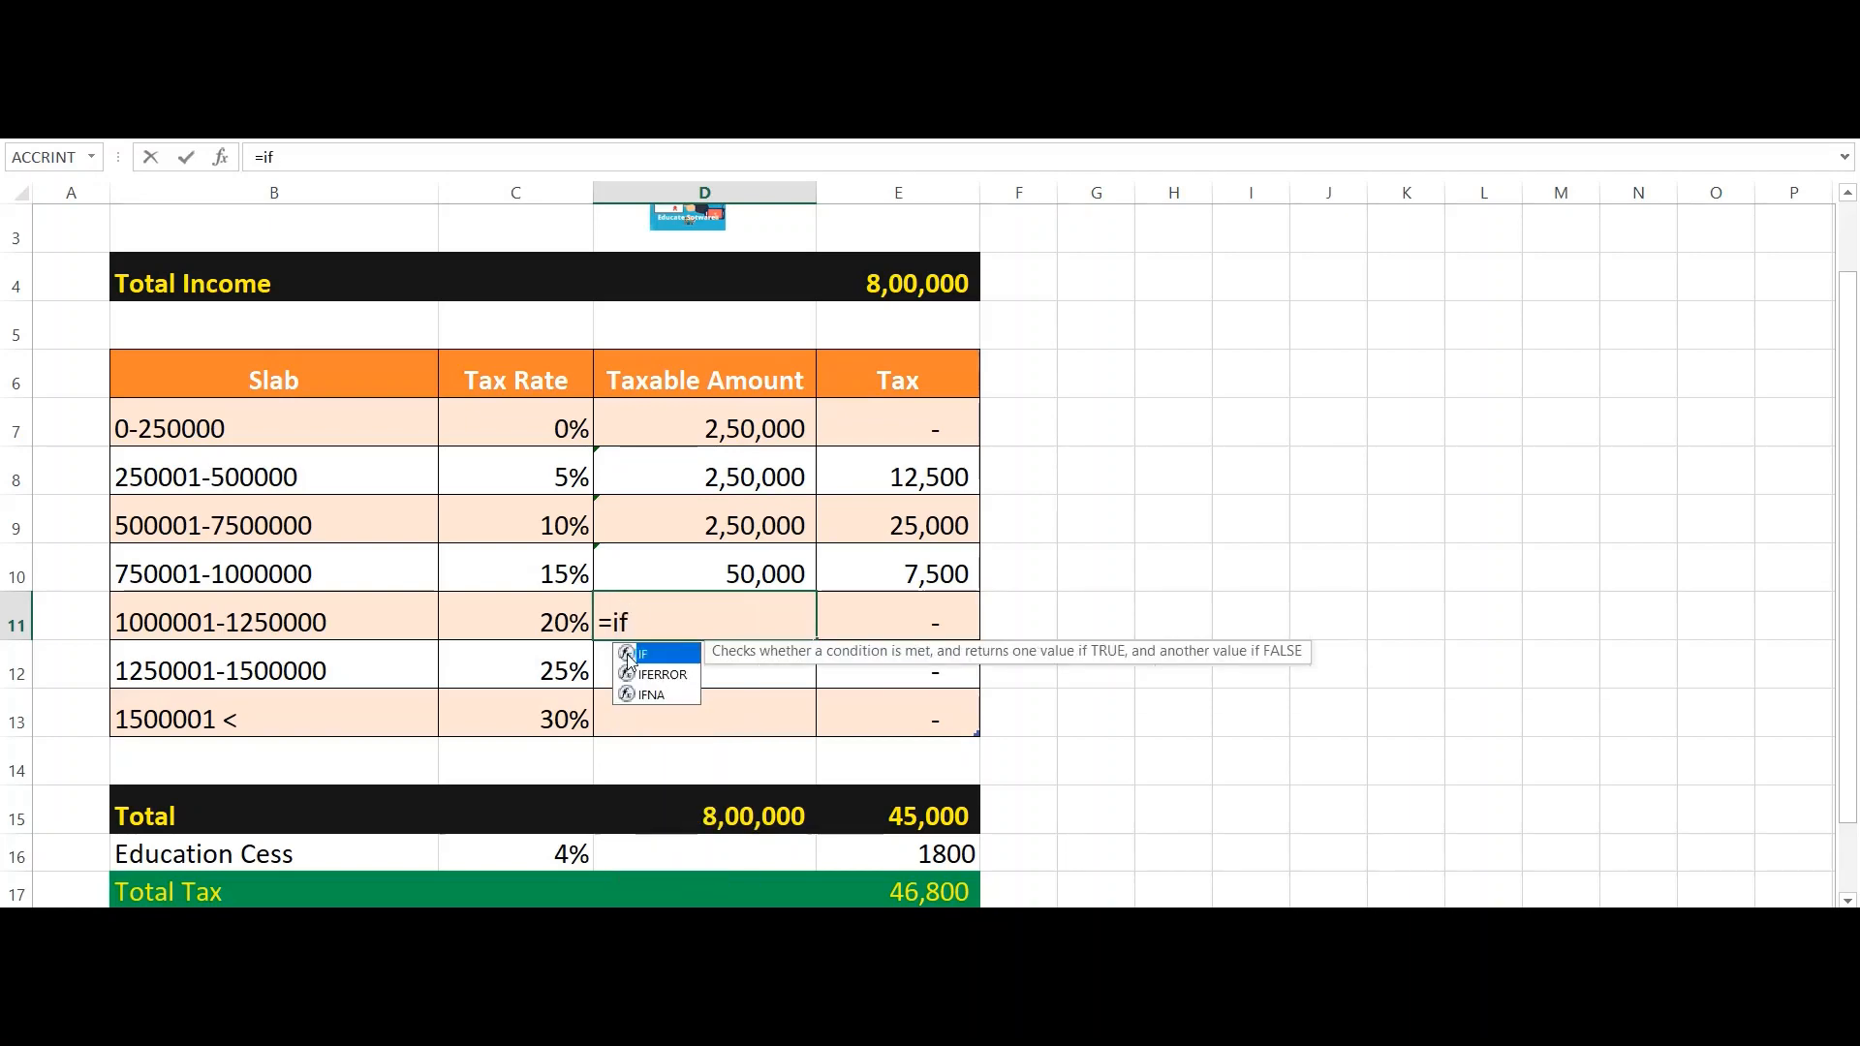
key(Up)
key(Up)
key(Up)
key(Up)
key(Up)
key(Up)
key(Up)
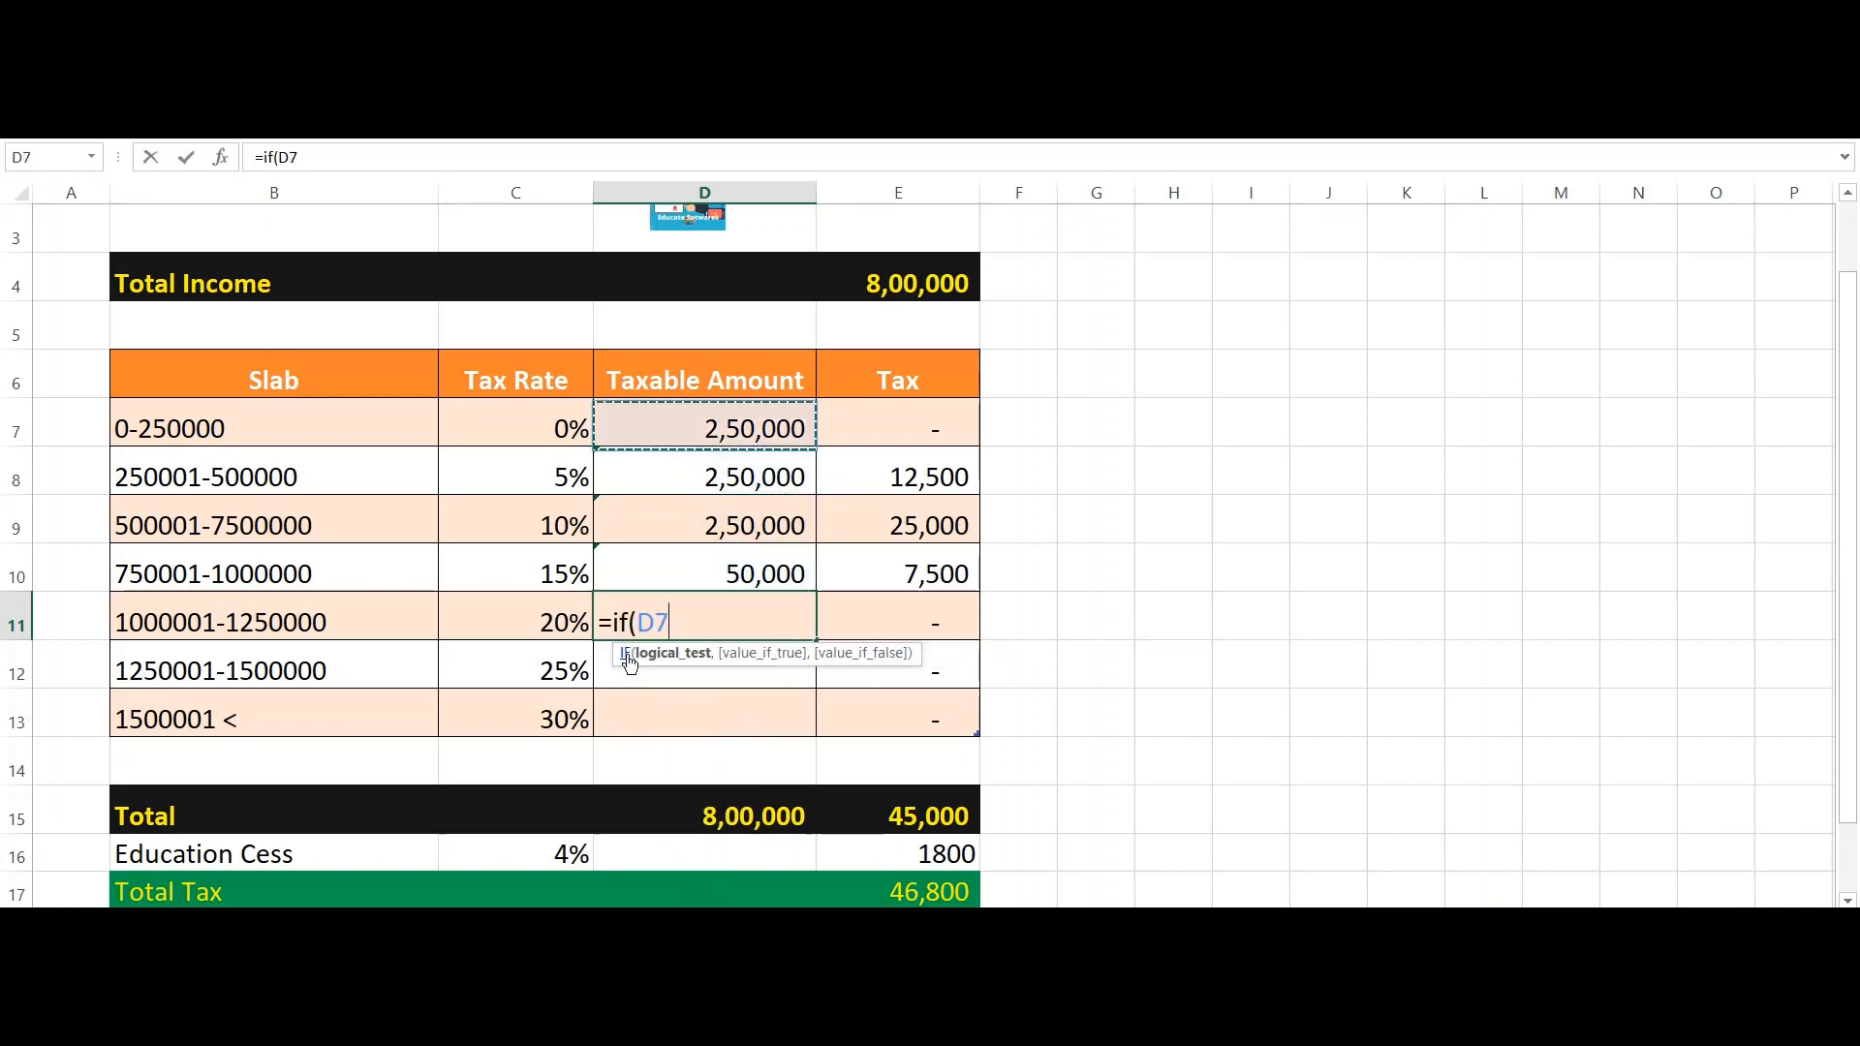
key(Right)
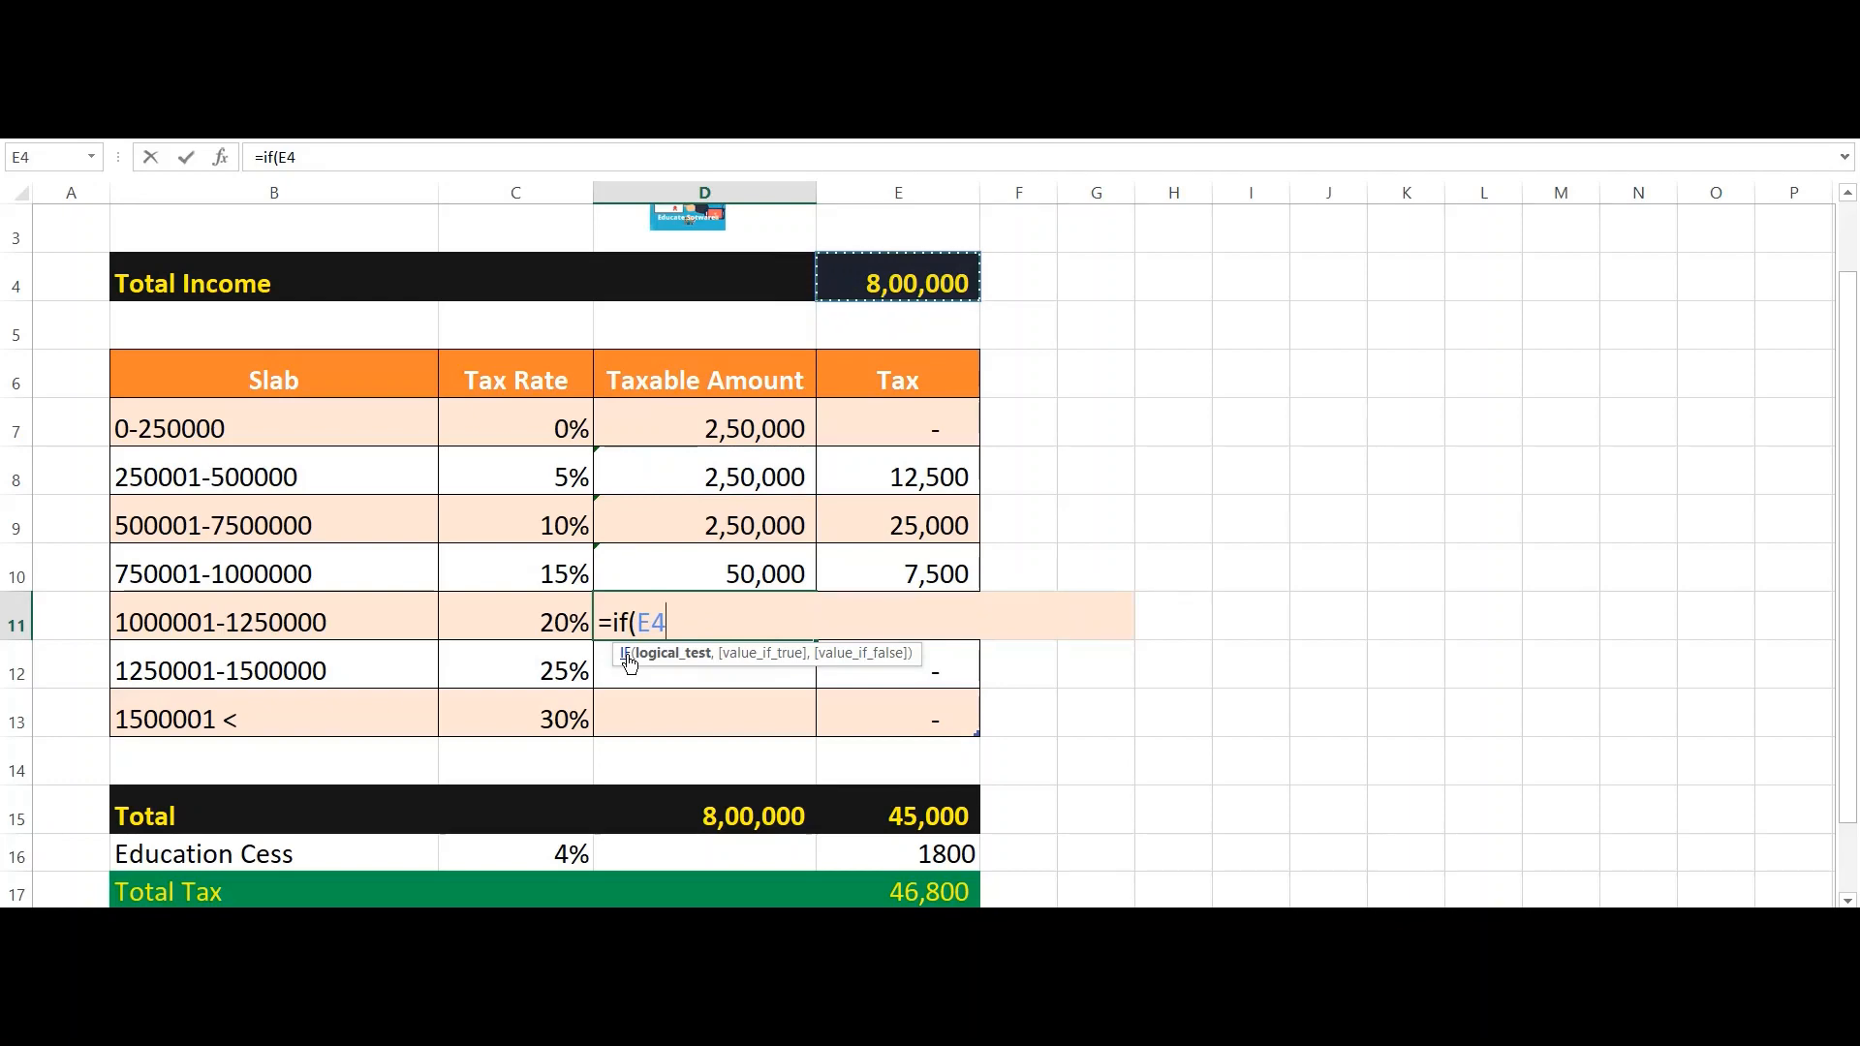
text(>1250000)
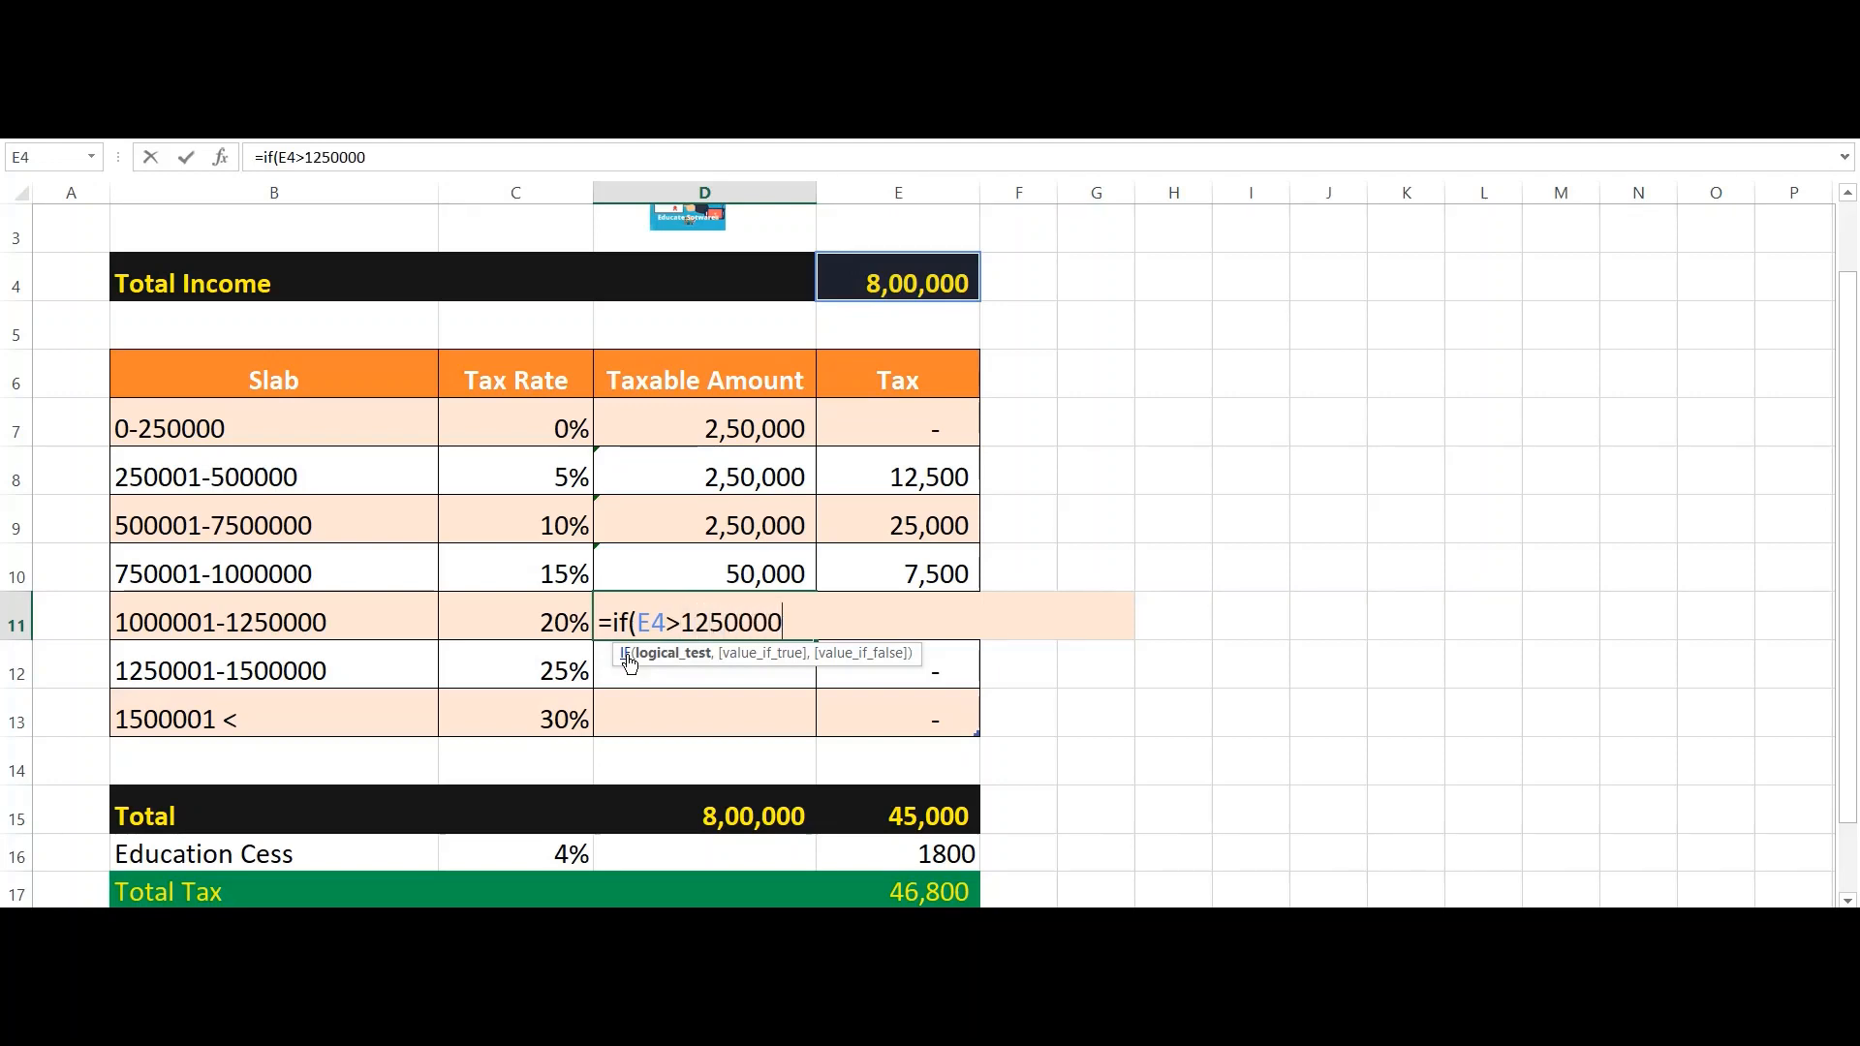
text(,)
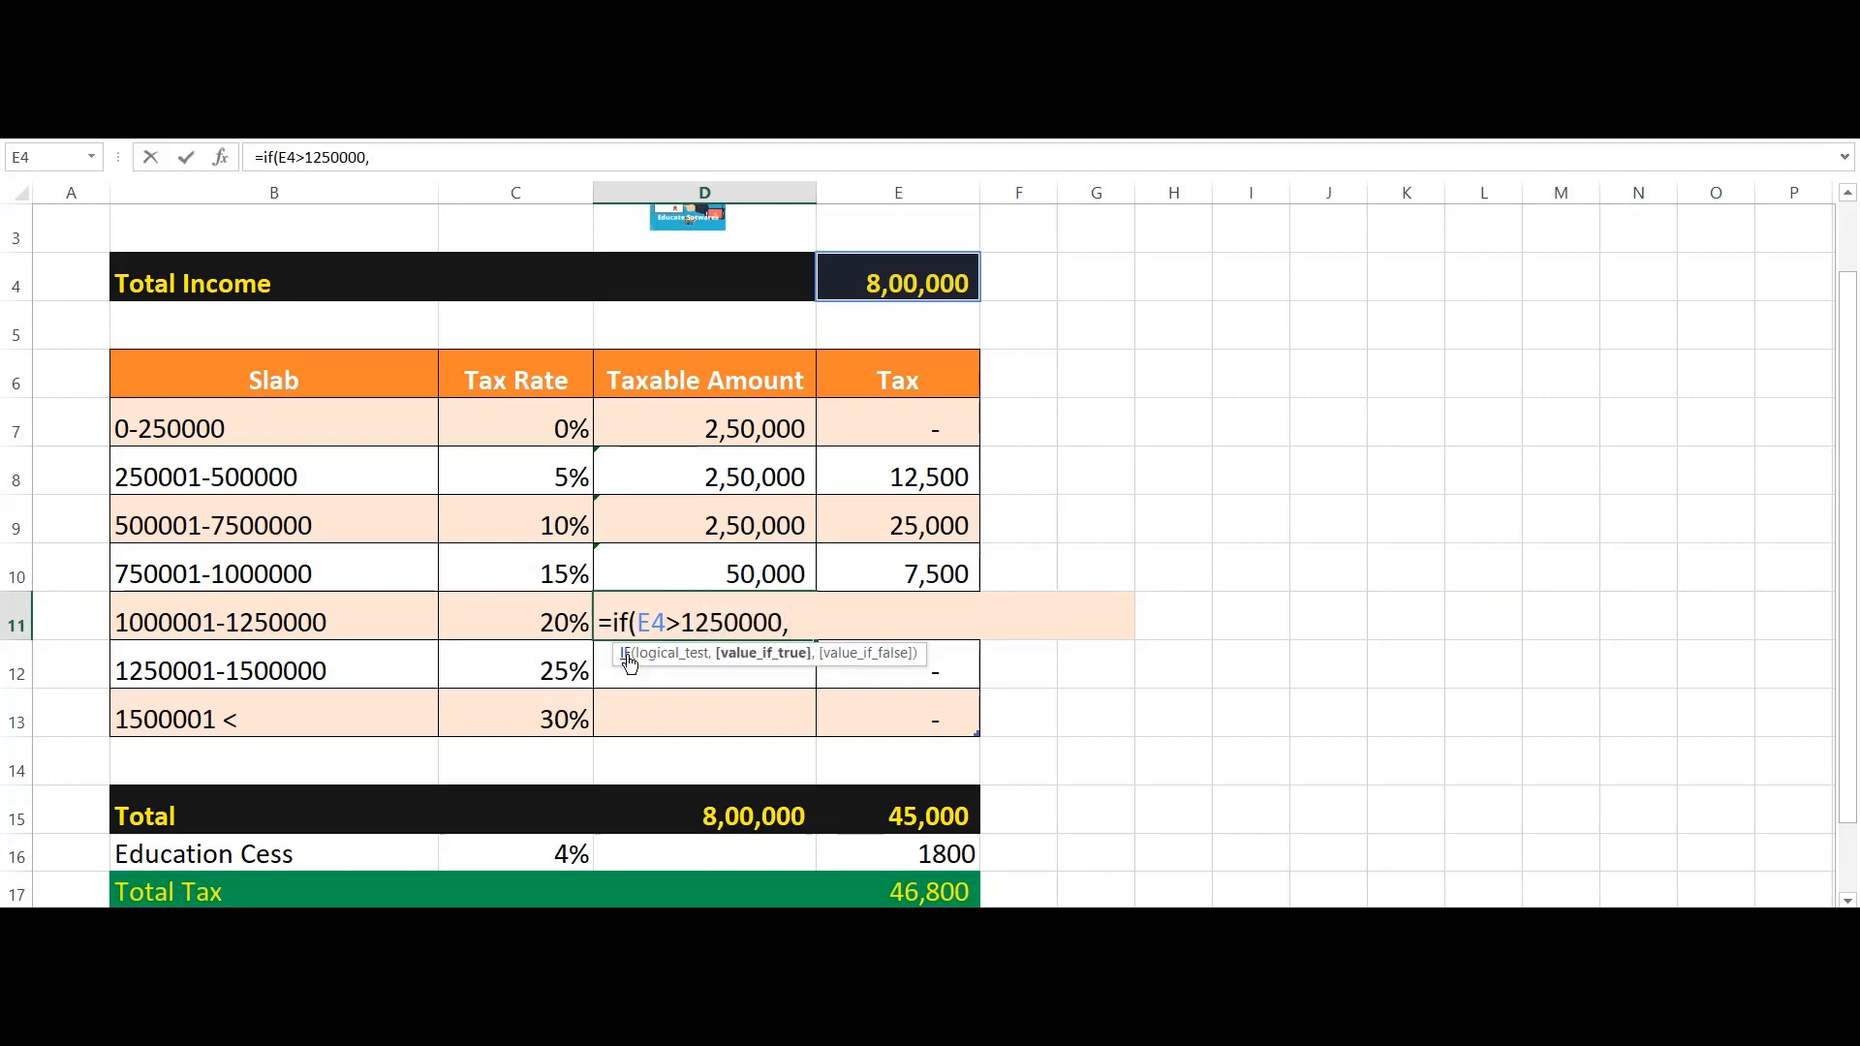
text(250000)
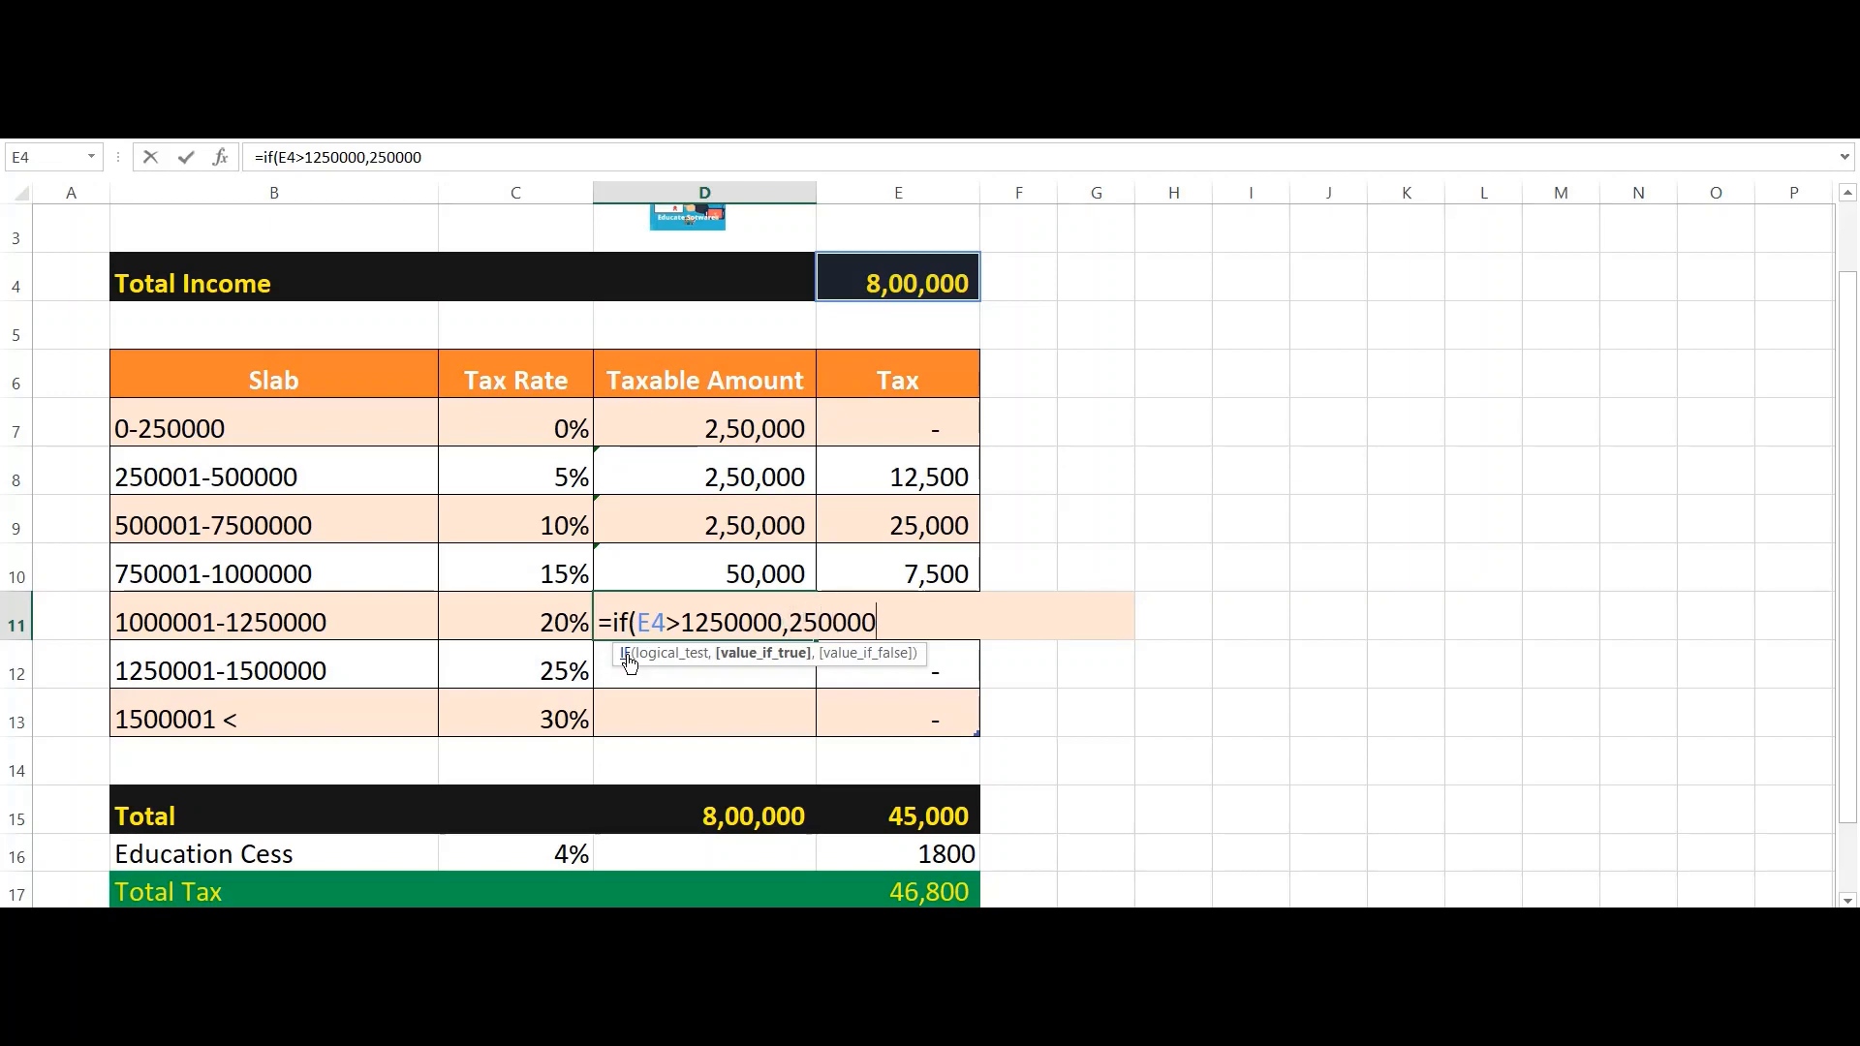
Step: Complete the IF formula in D11 with E4-D7-D8-D9-D10 as its value-if-false argument
text(,e4-)
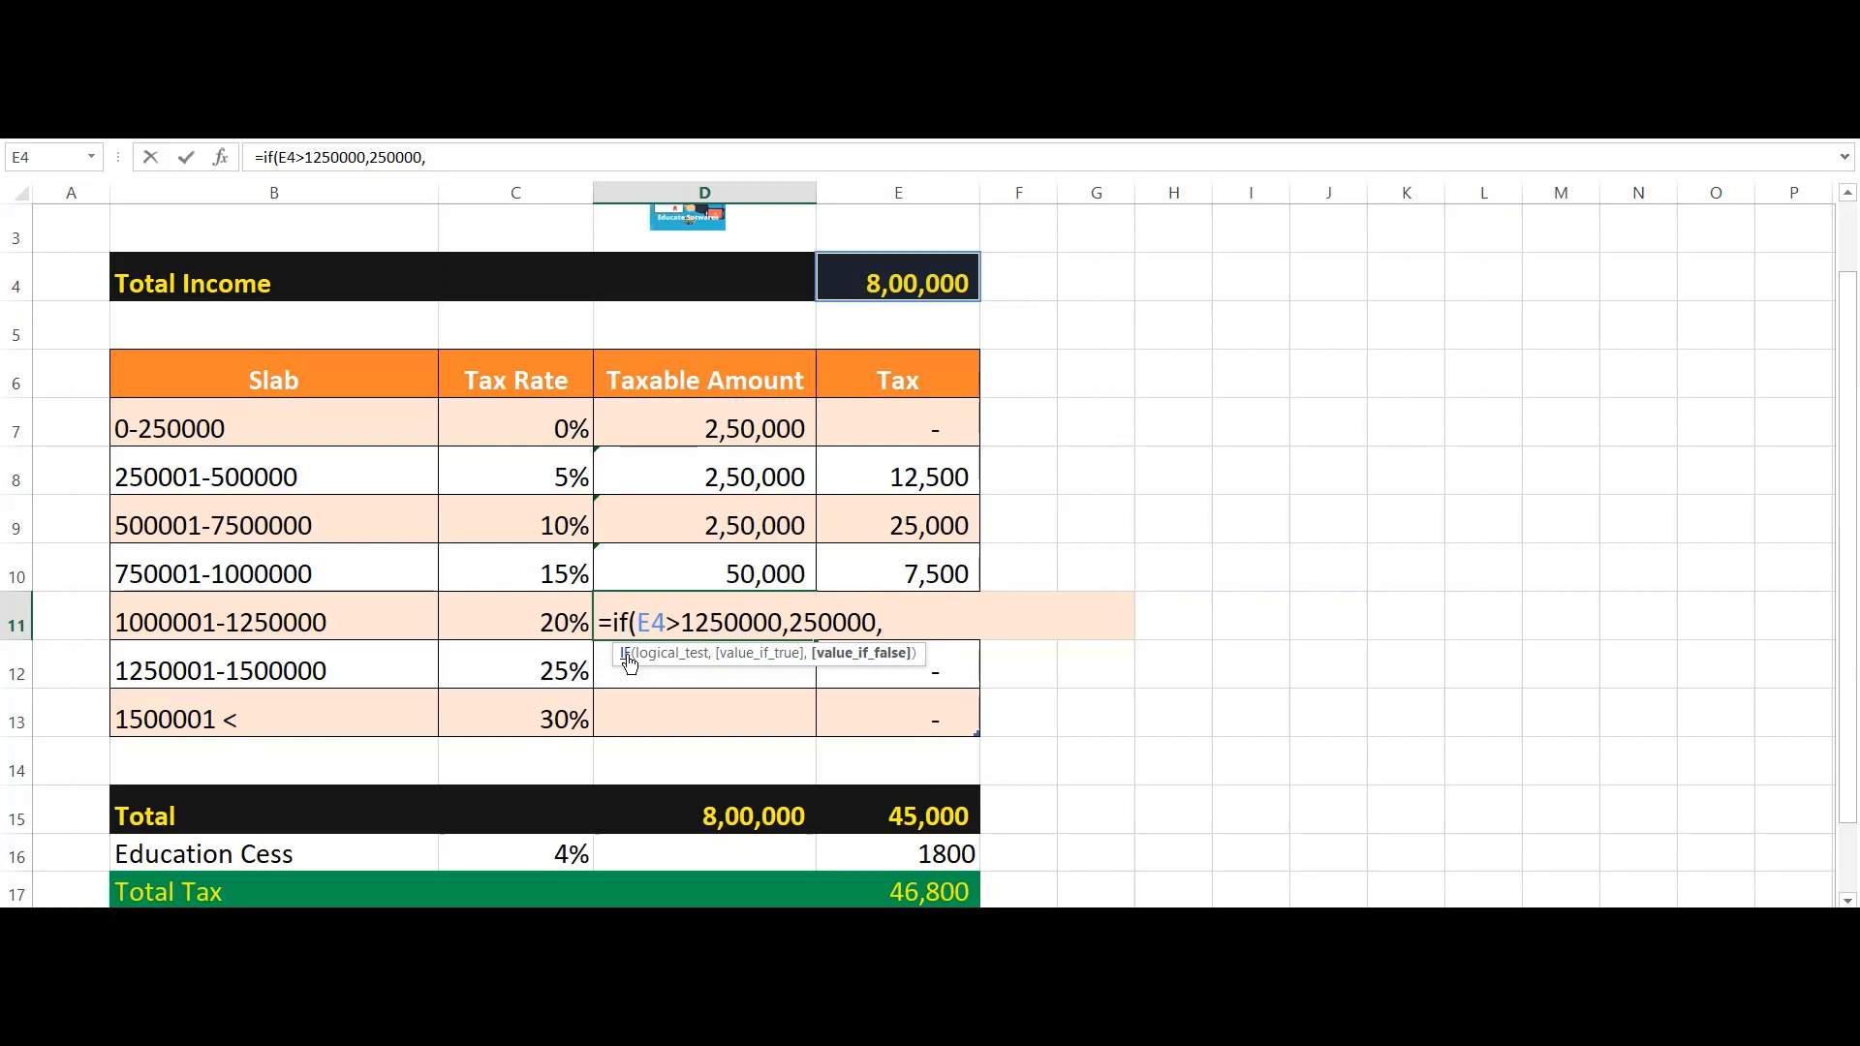
text(e4)
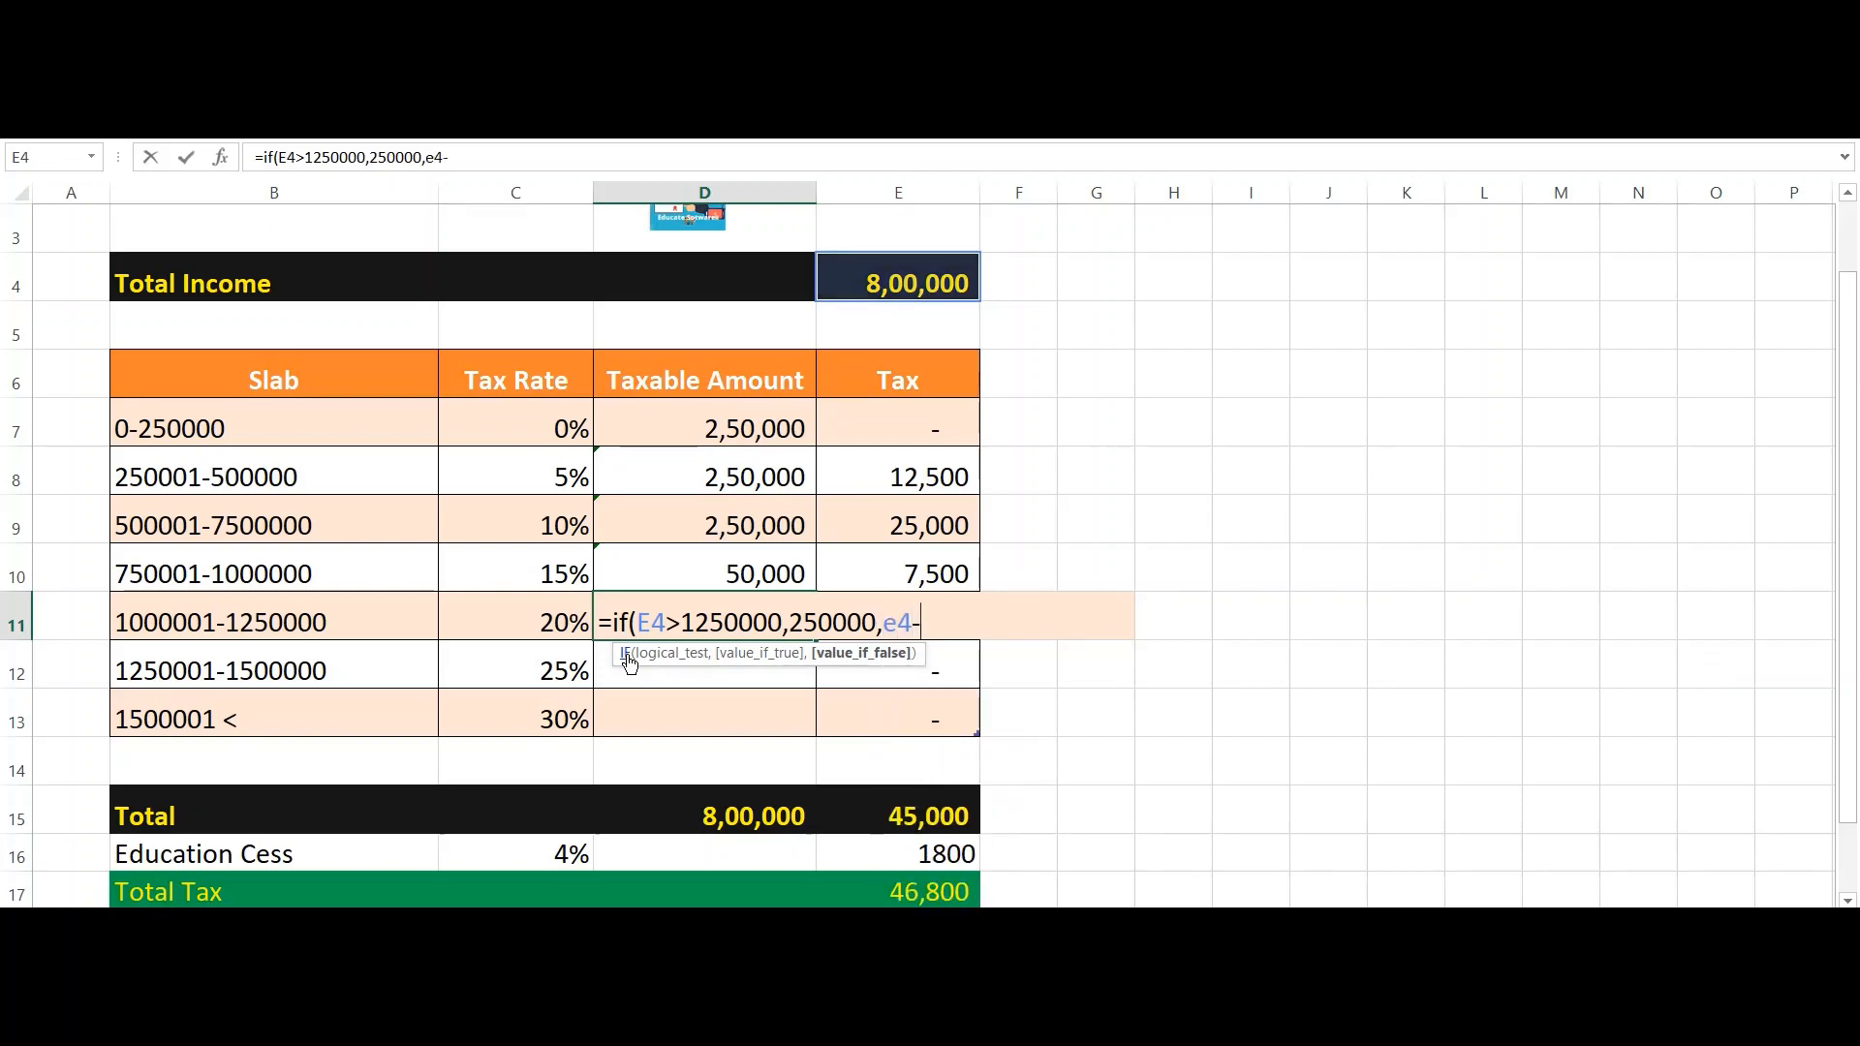
text(-)
key(Up)
key(Up)
key(Up)
key(Up)
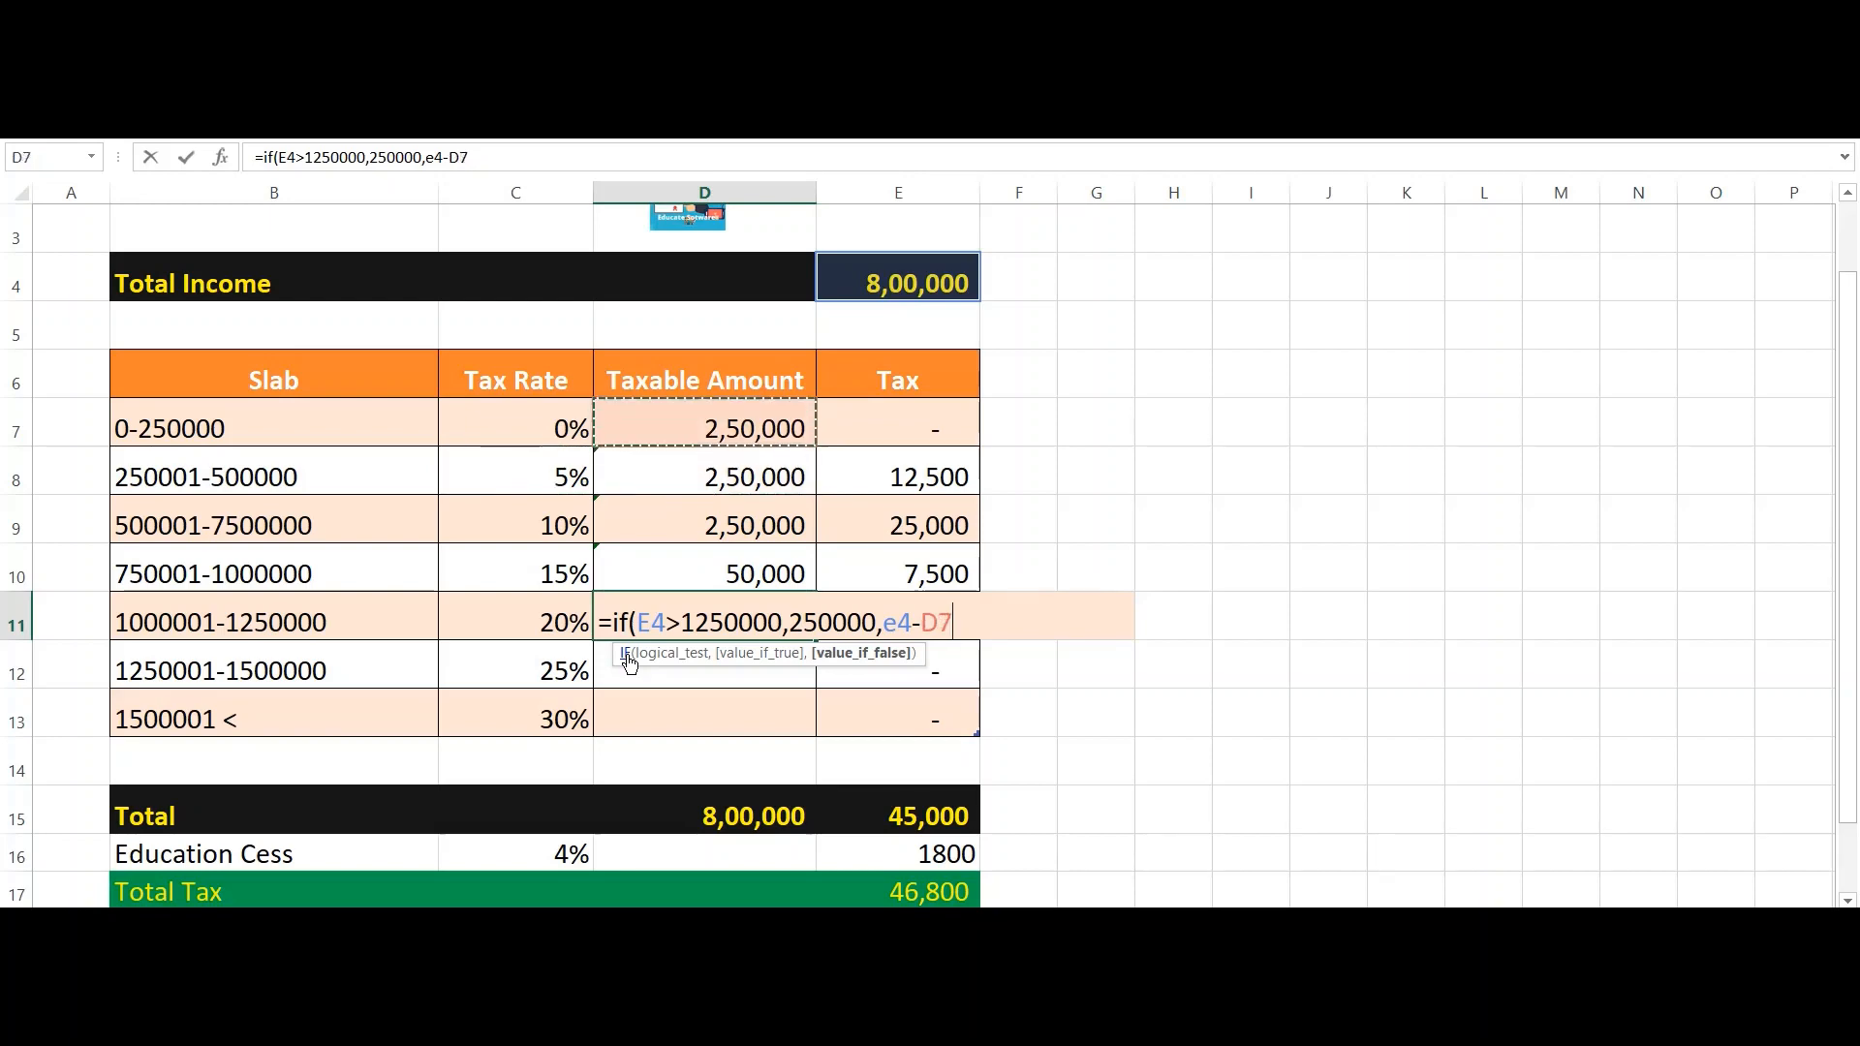
key(Up)
key(Down)
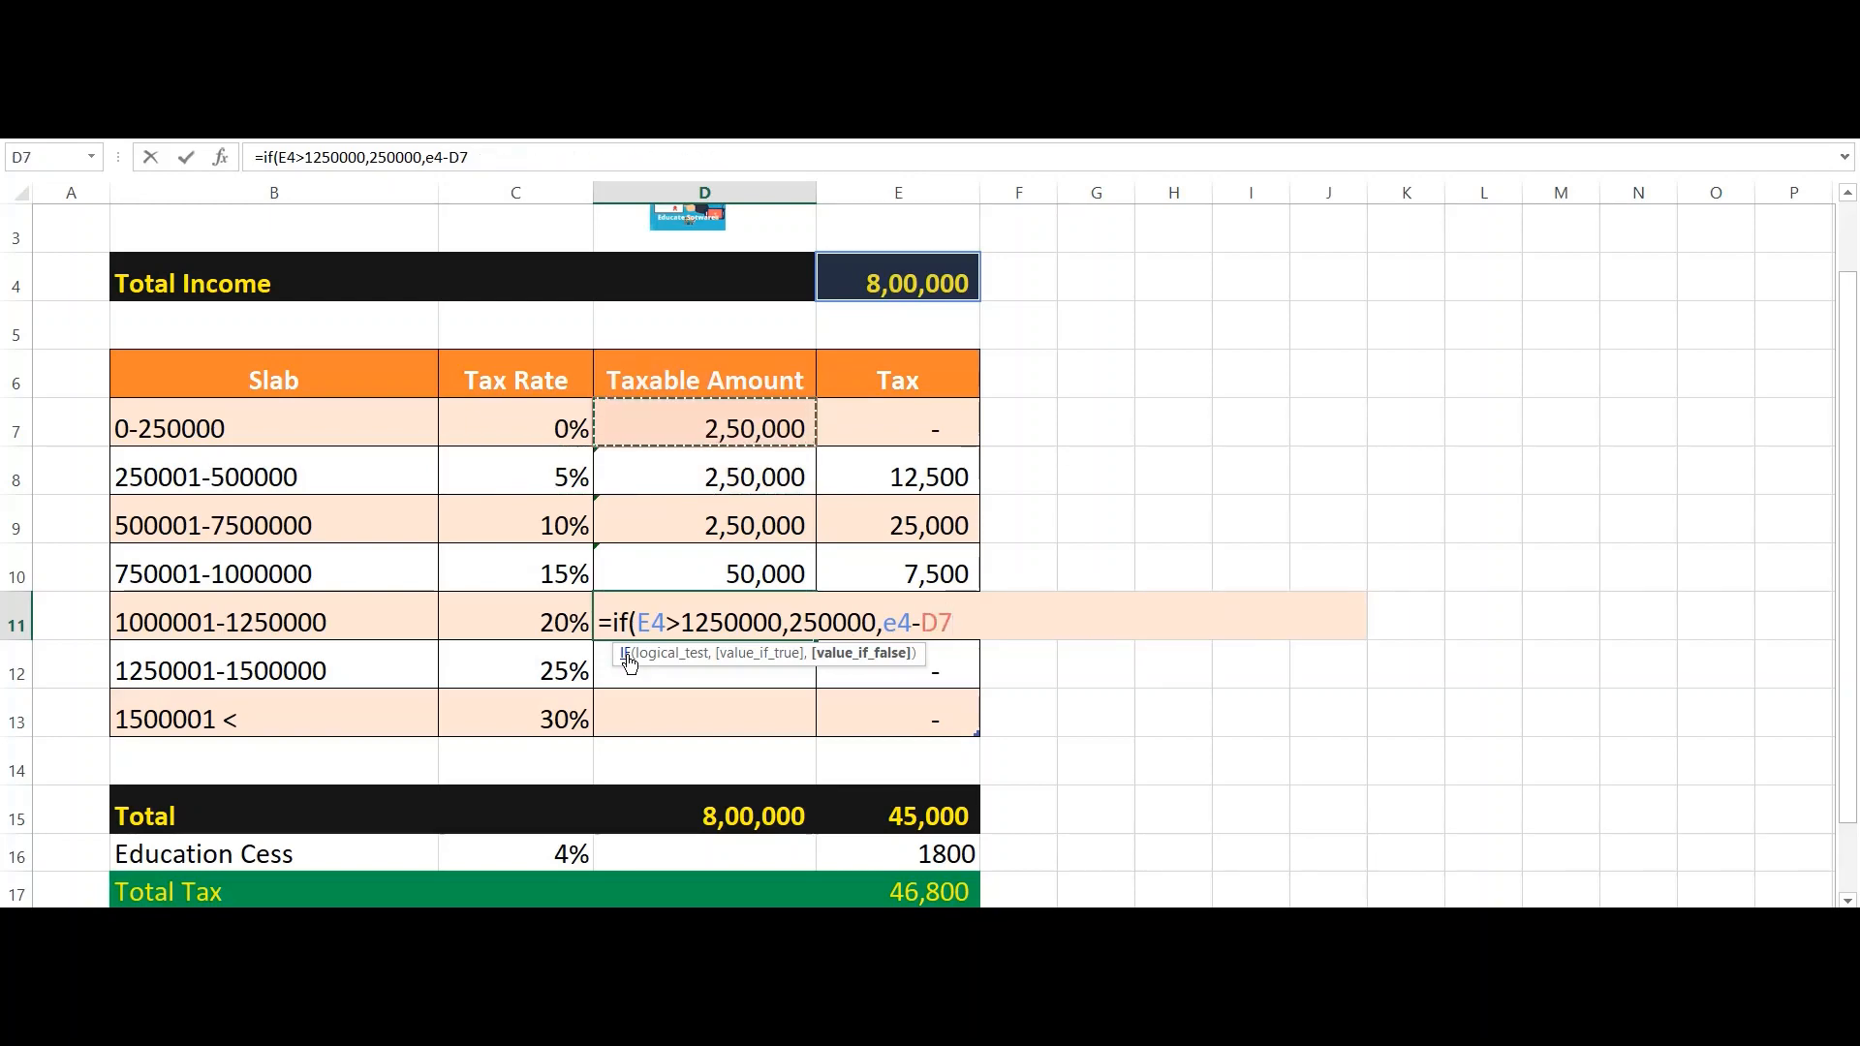
text(-)
key(Up)
key(Up)
key(Up)
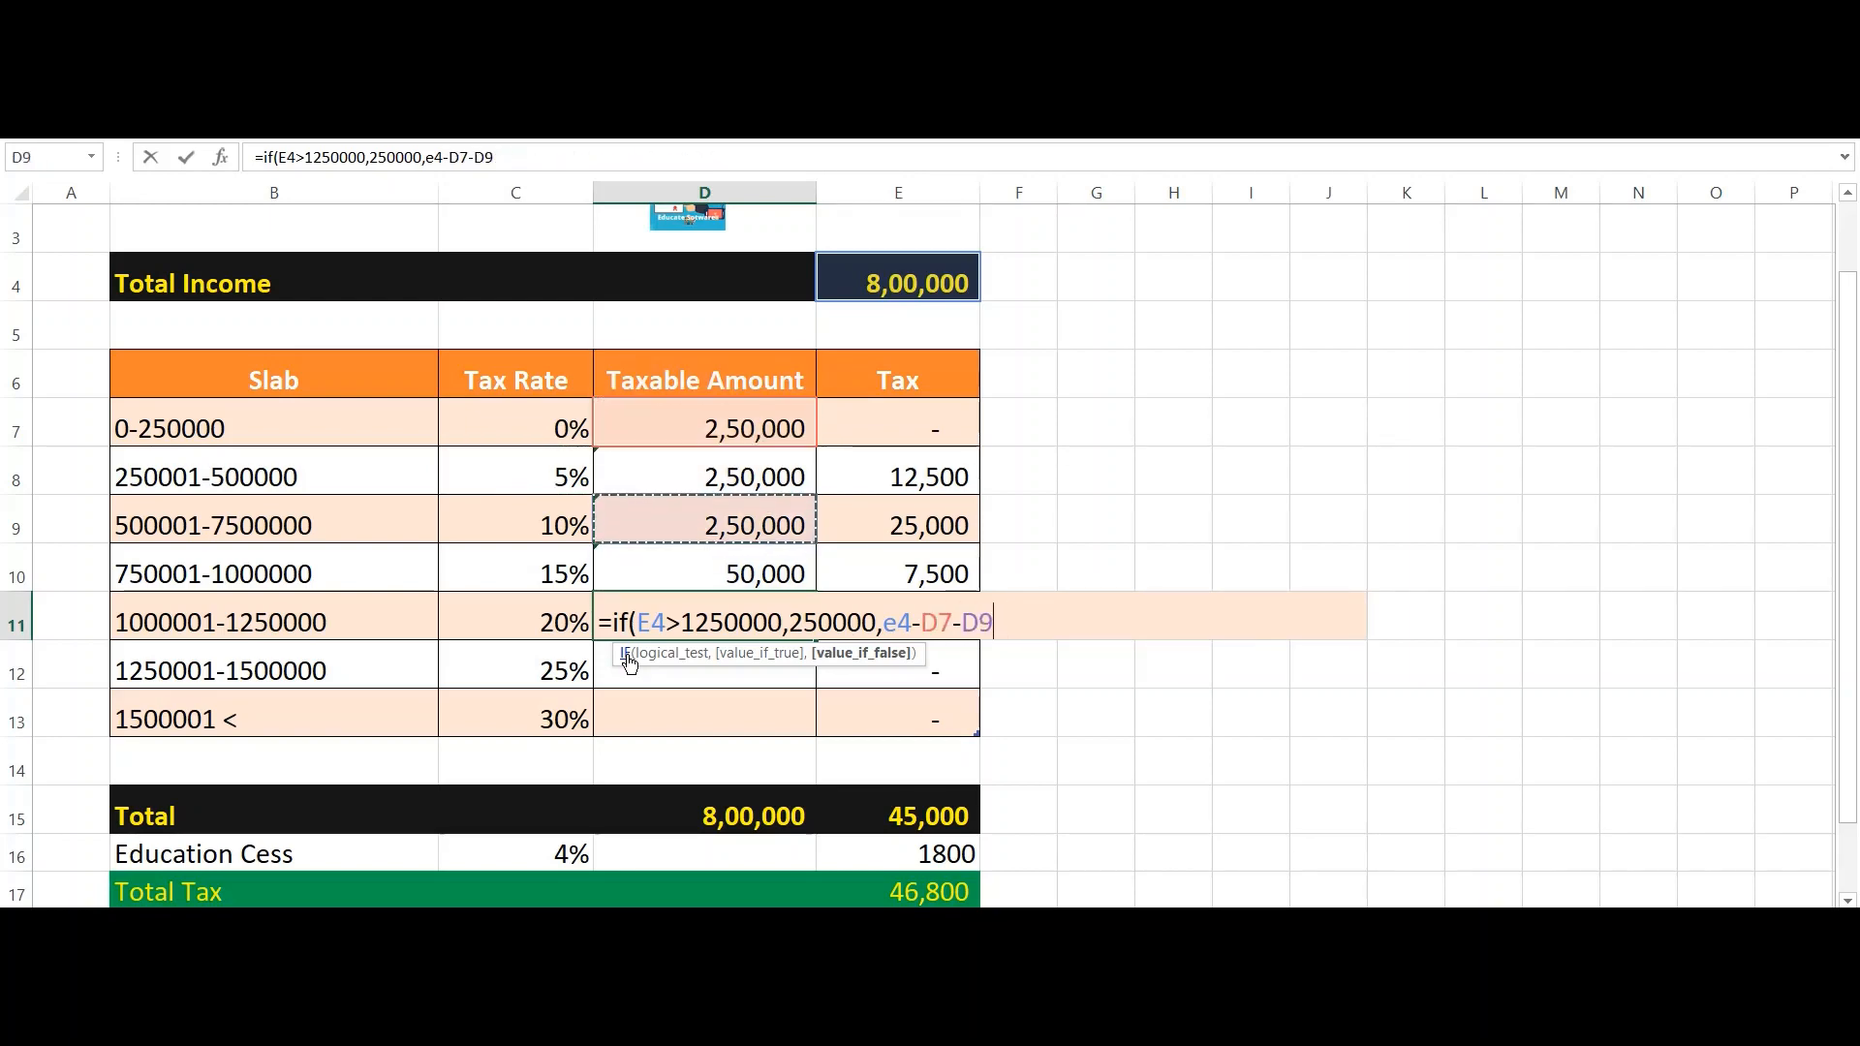
text(-)
key(Up)
key(Up)
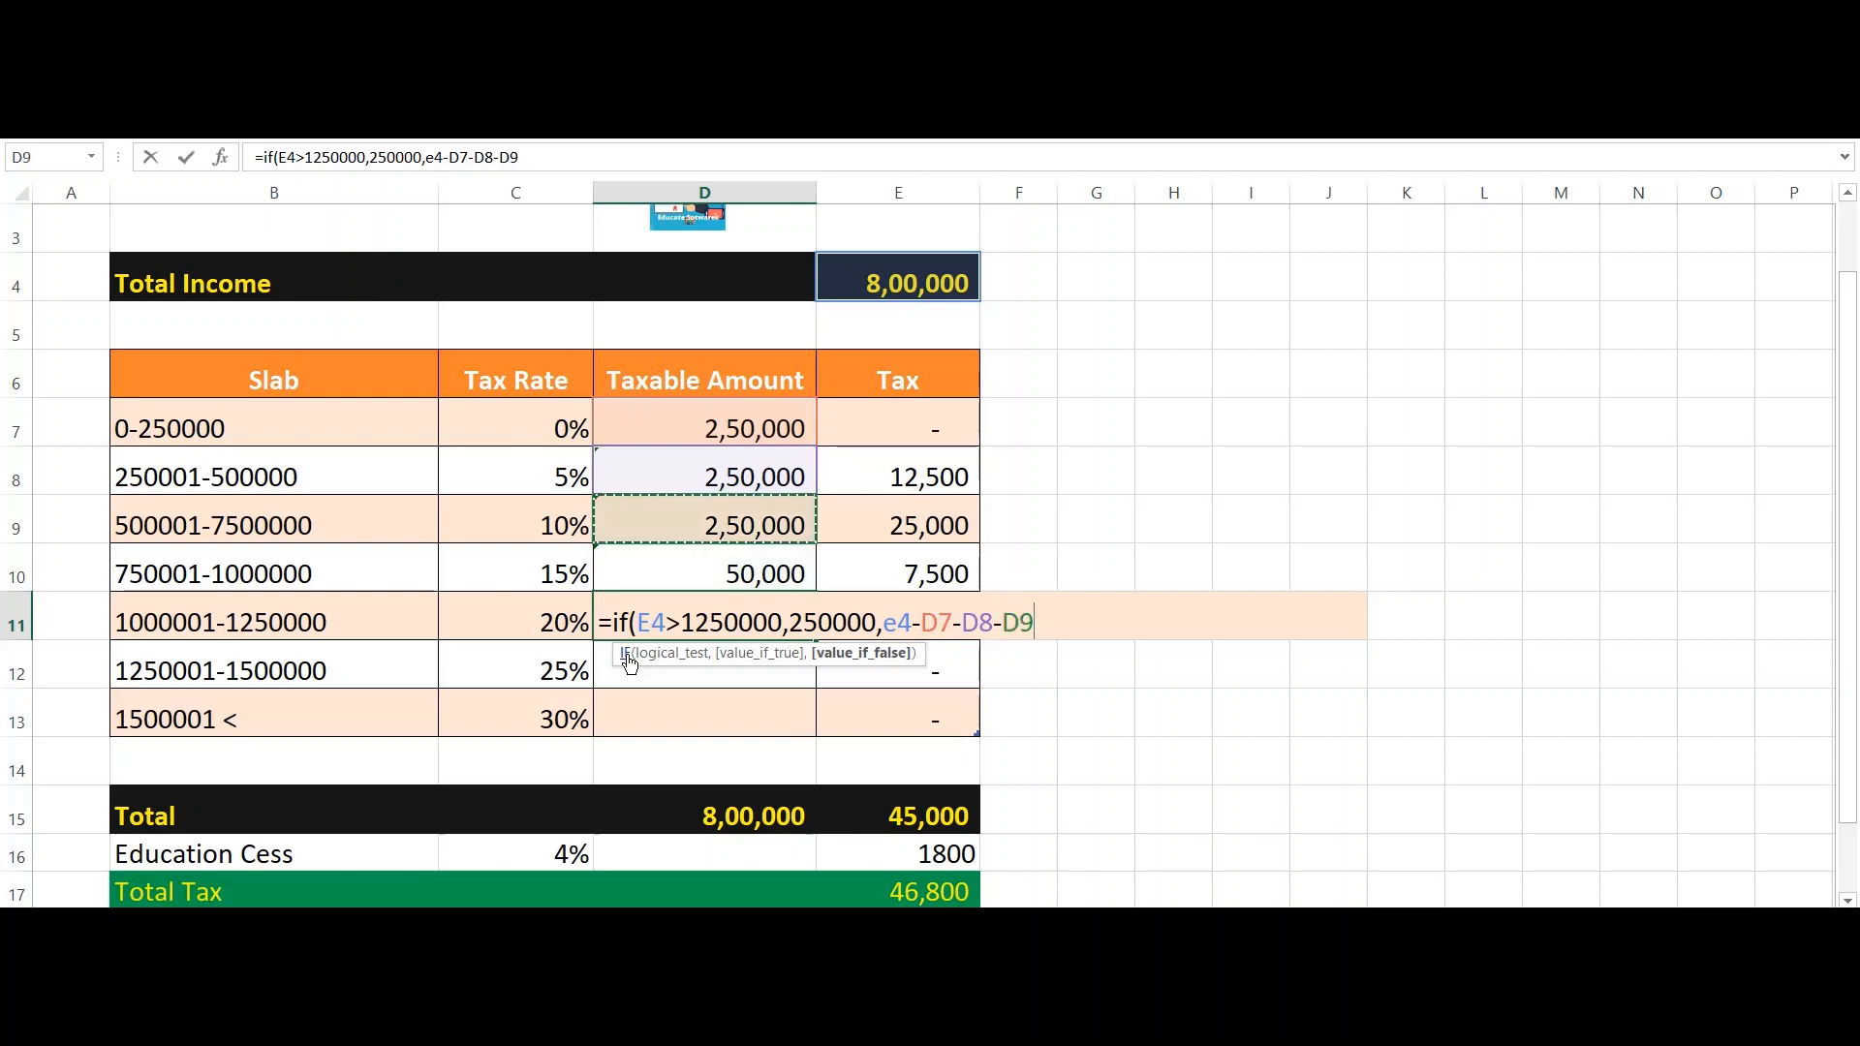
text(-)
key(Up)
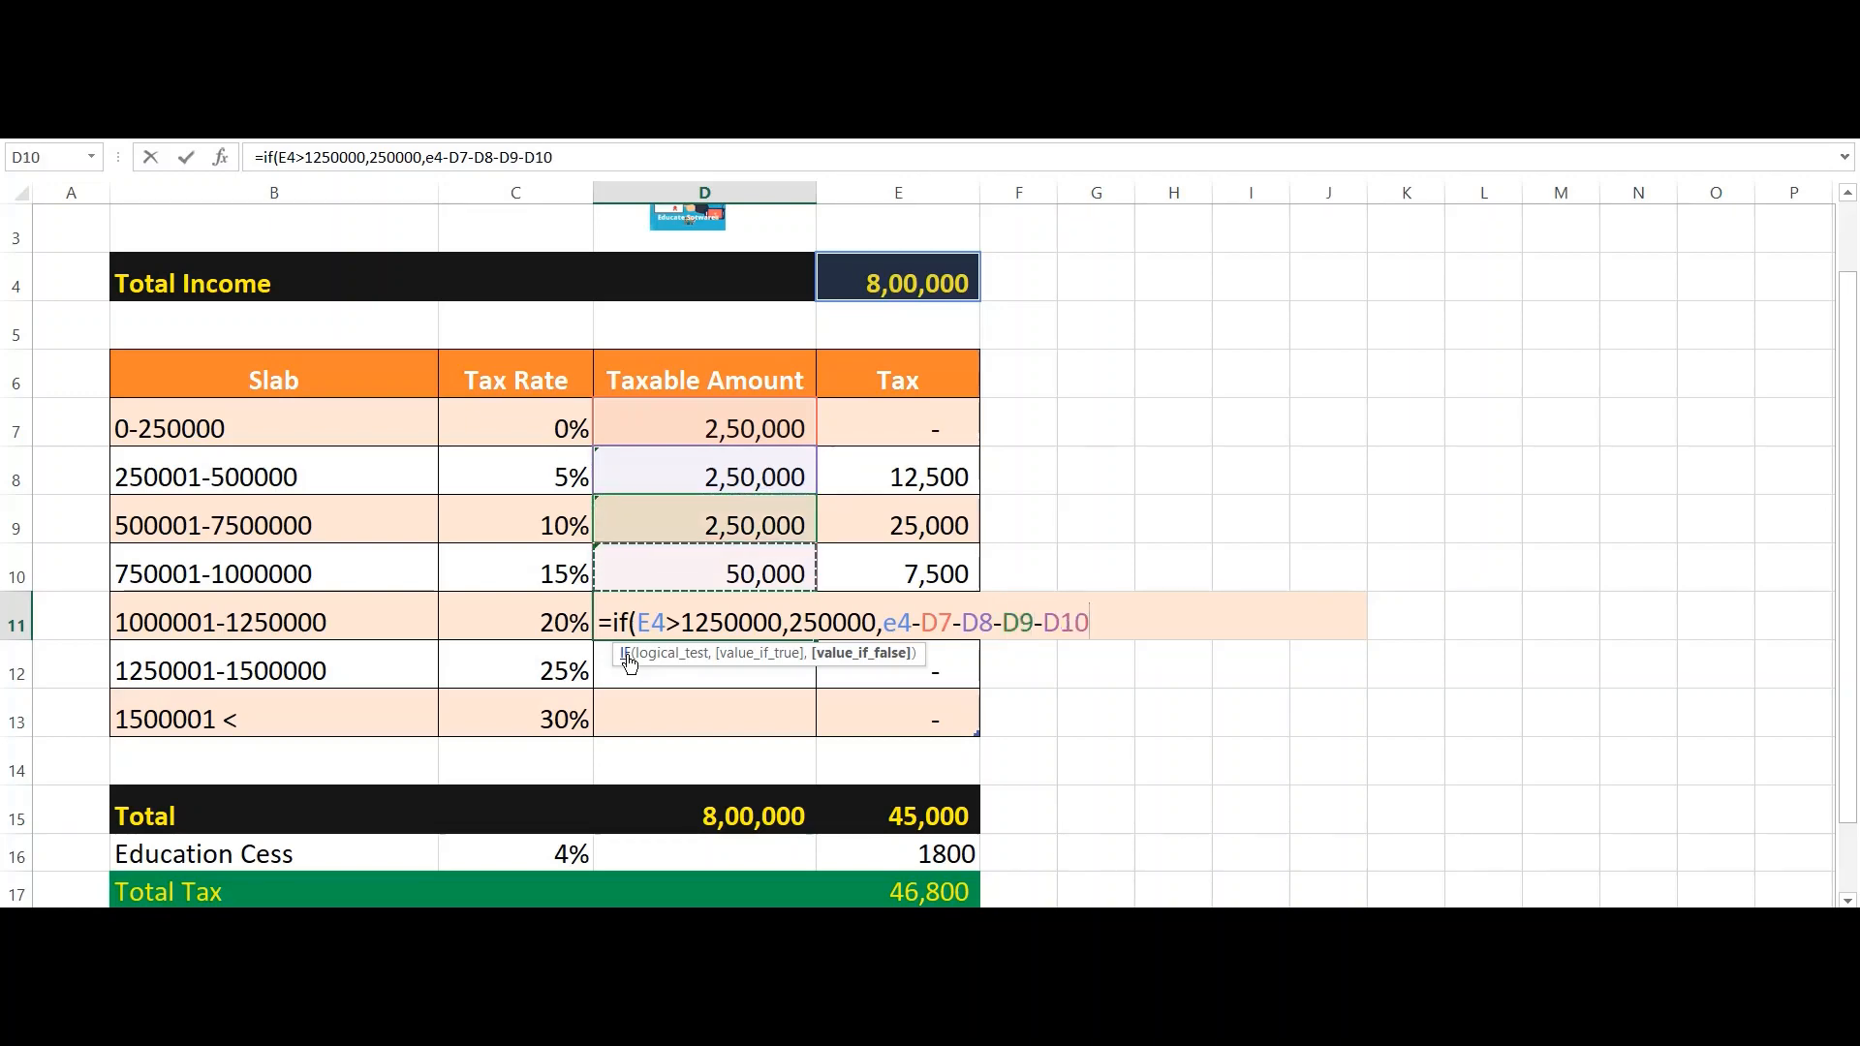
text())
key(Return)
key(Up)
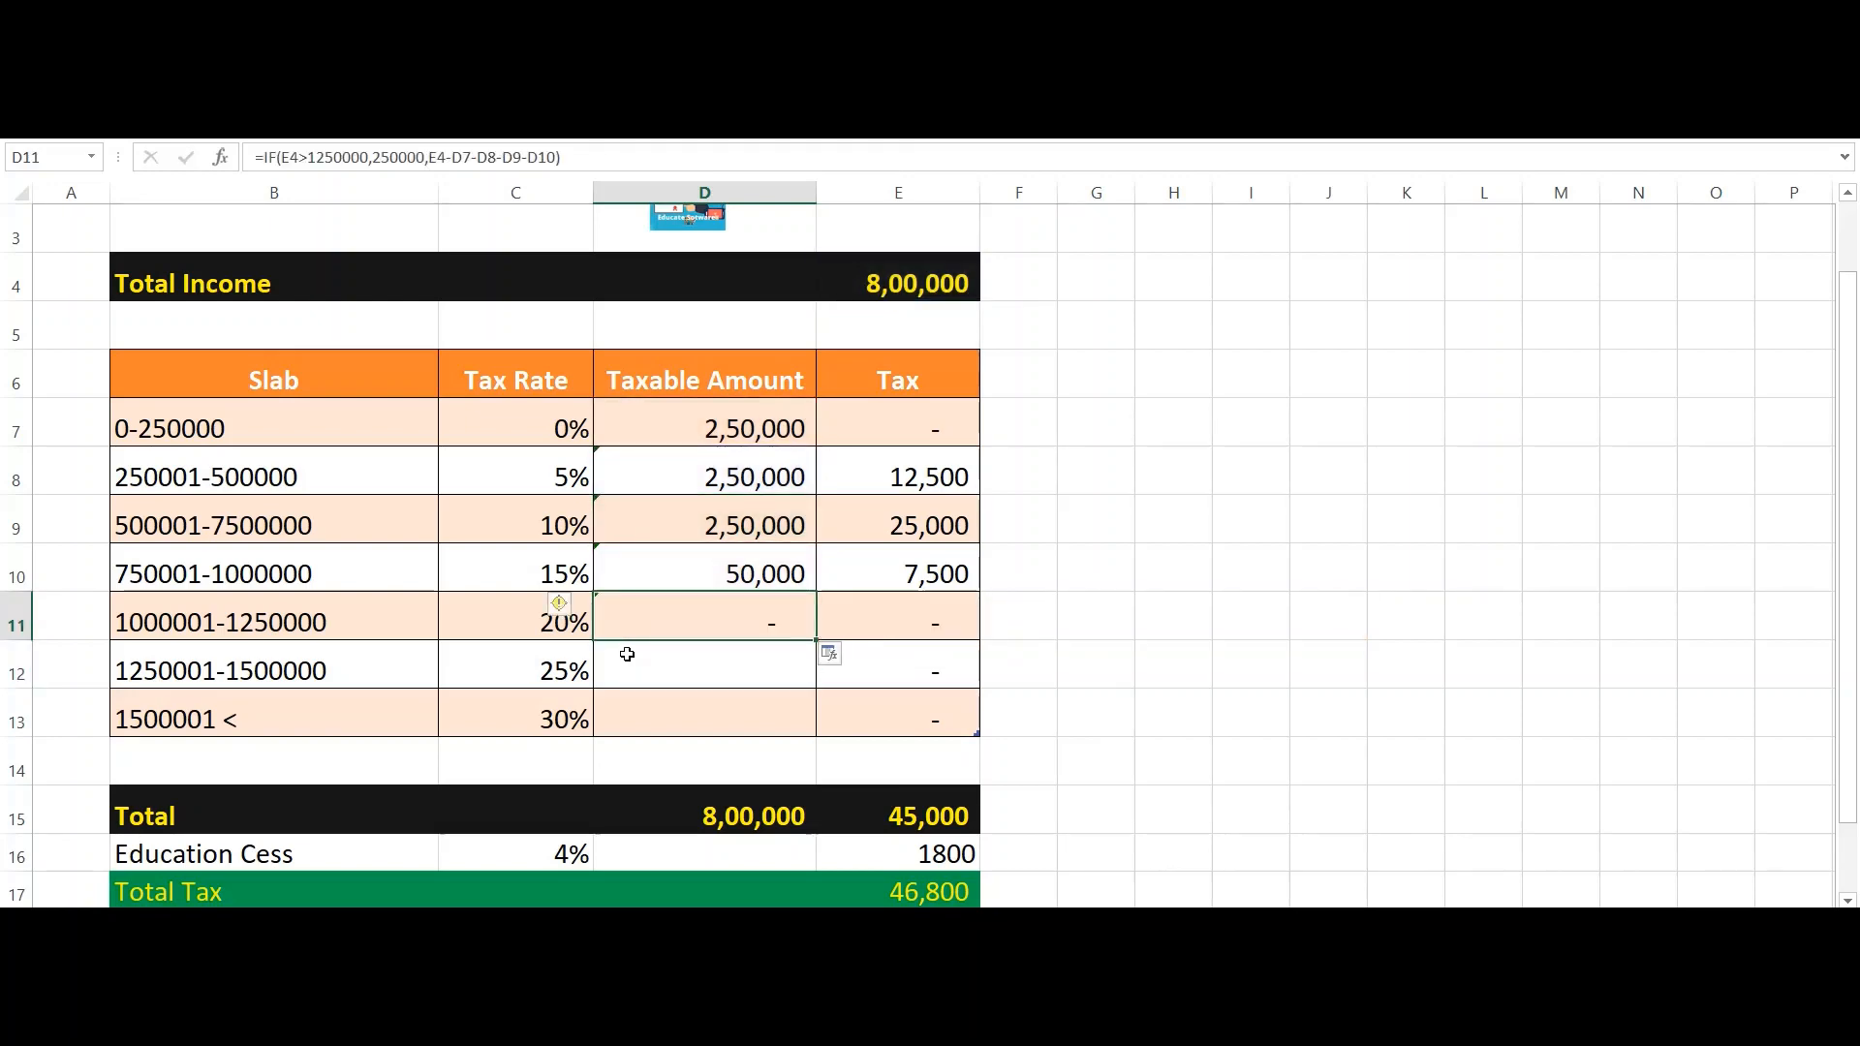
Step: Review the tax rates and taxable amounts of the slabs in rows 7 through 10
key(Up)
key(Down)
key(Up)
key(Up)
key(Up)
key(Up)
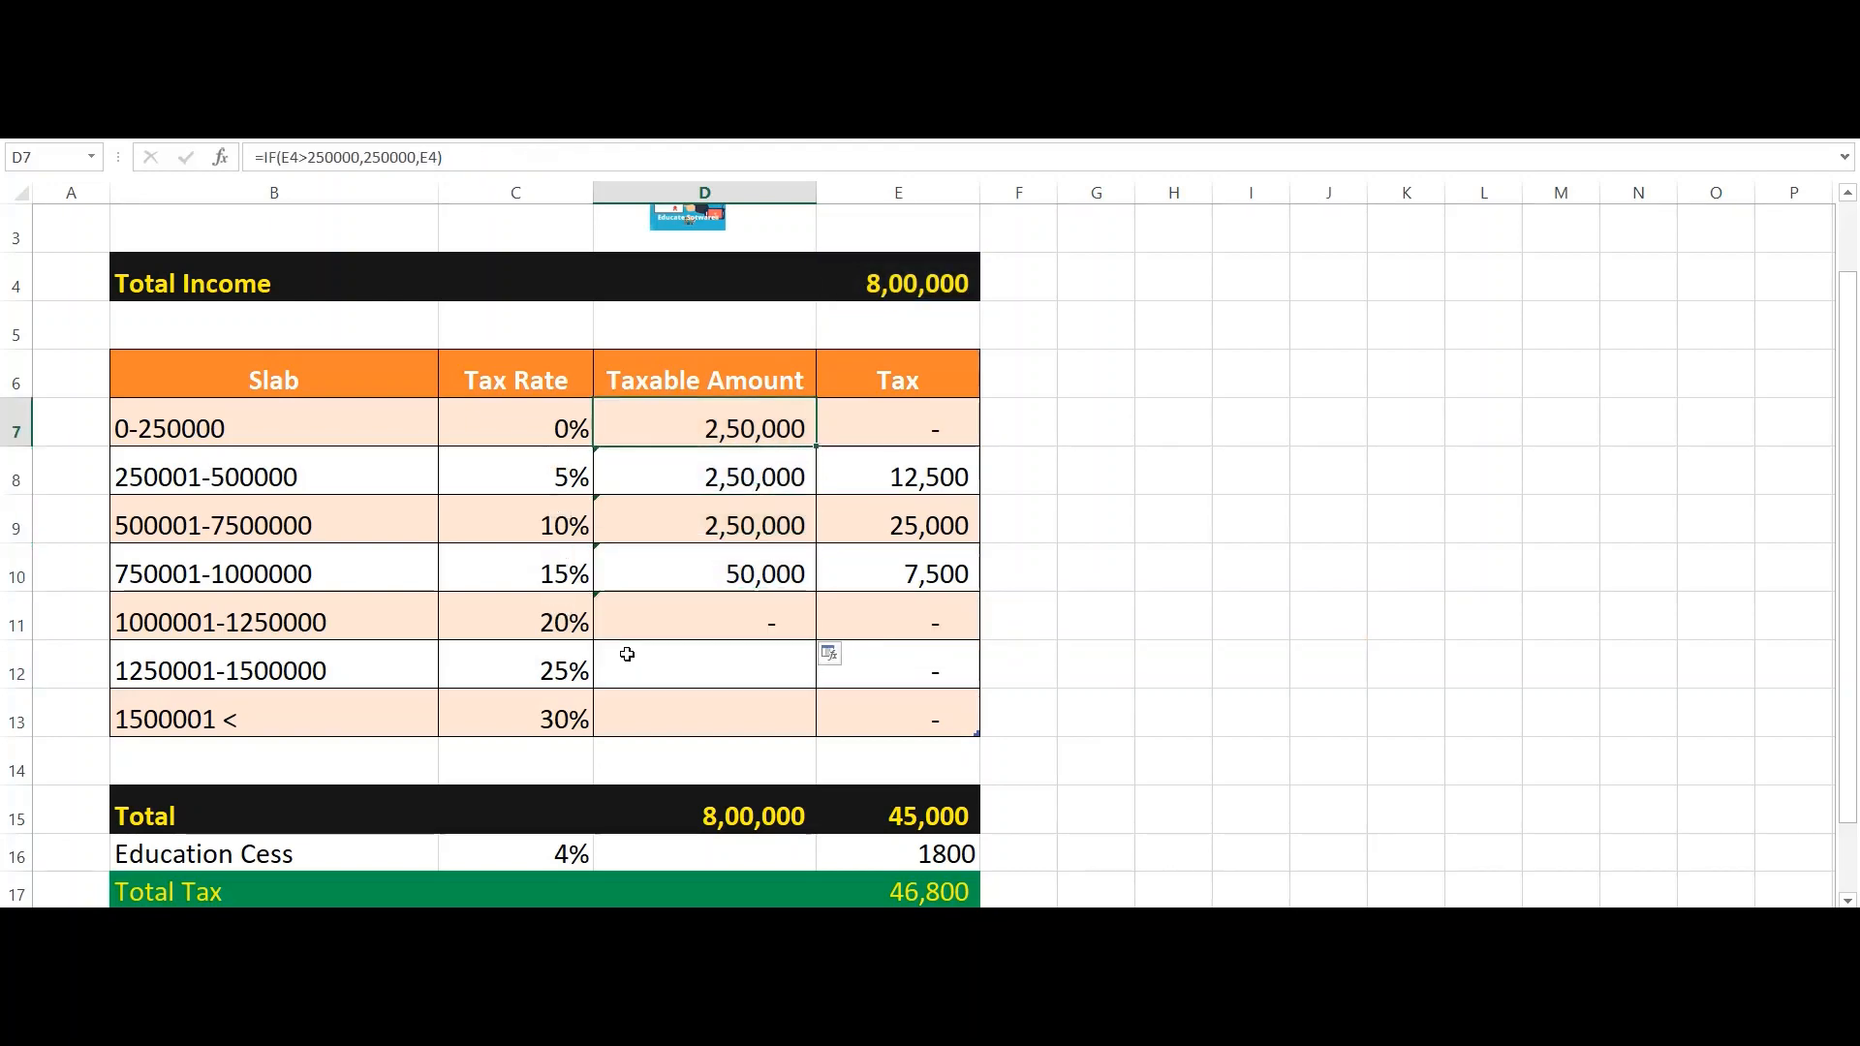
key(Down)
key(Up)
key(Down)
key(Left)
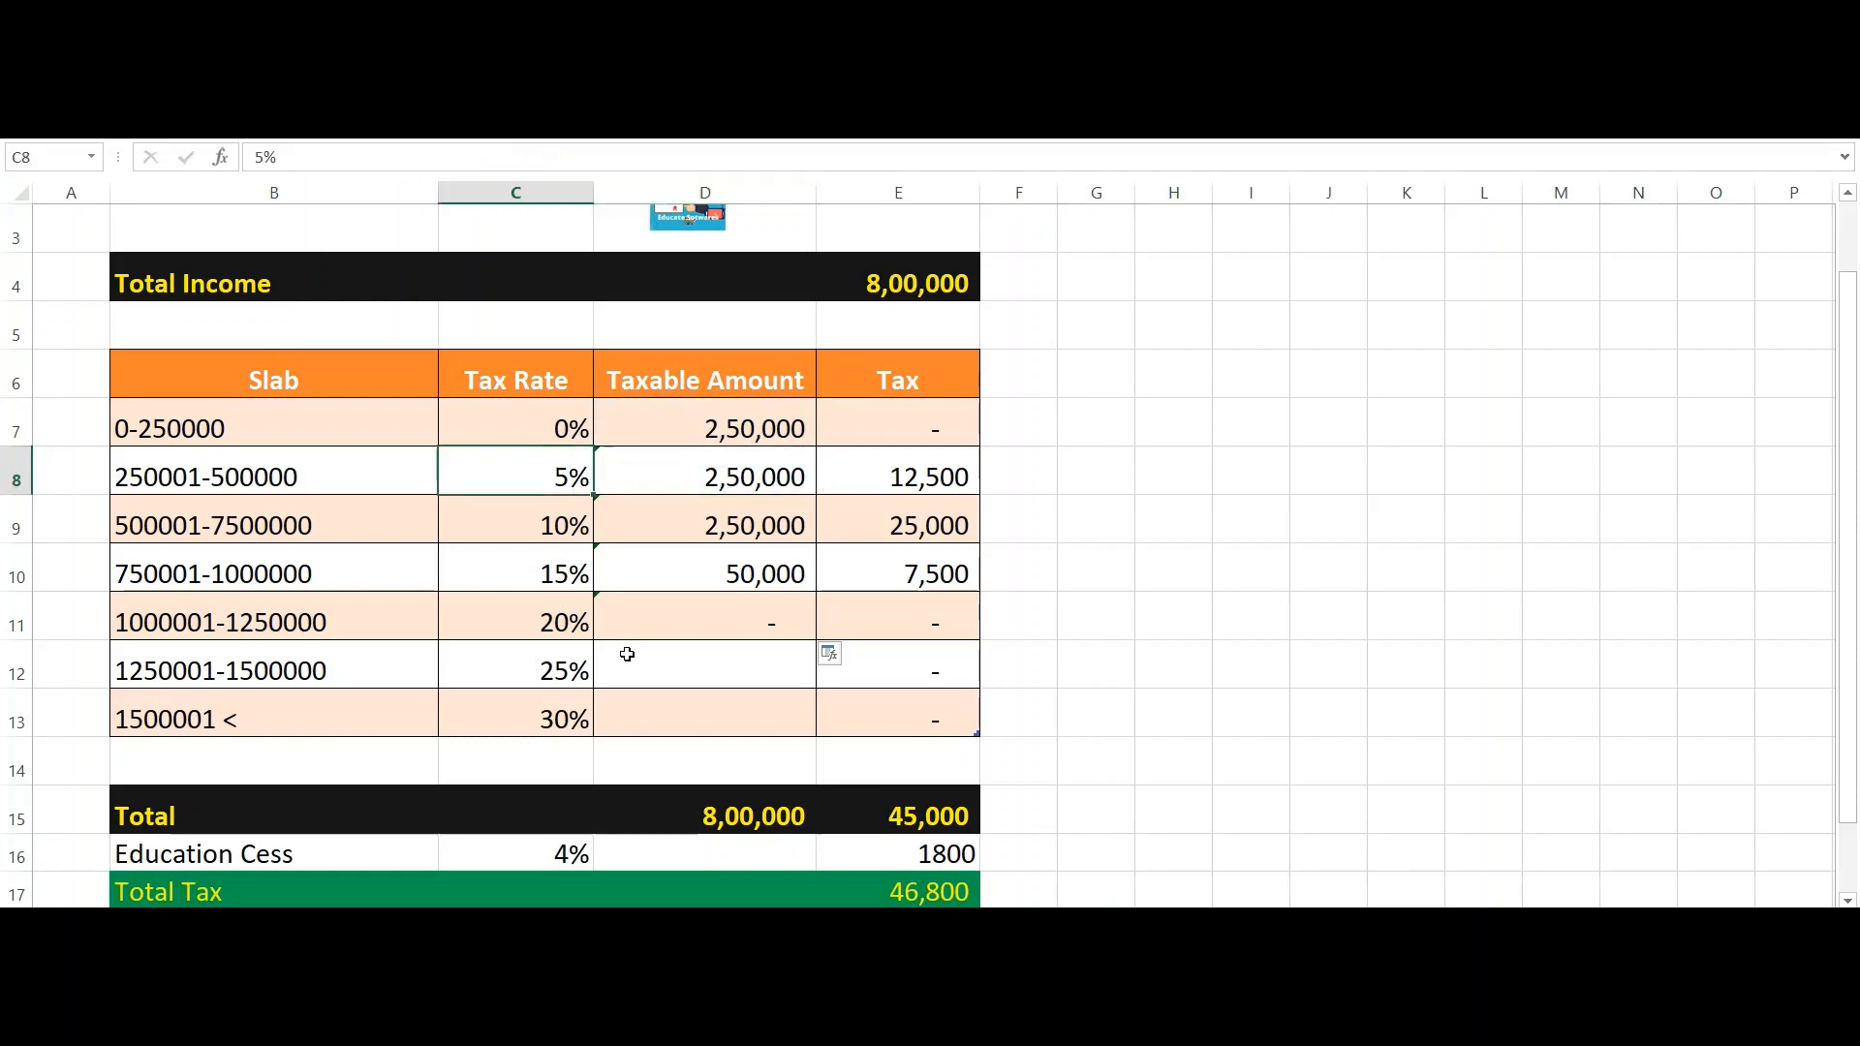
key(Down)
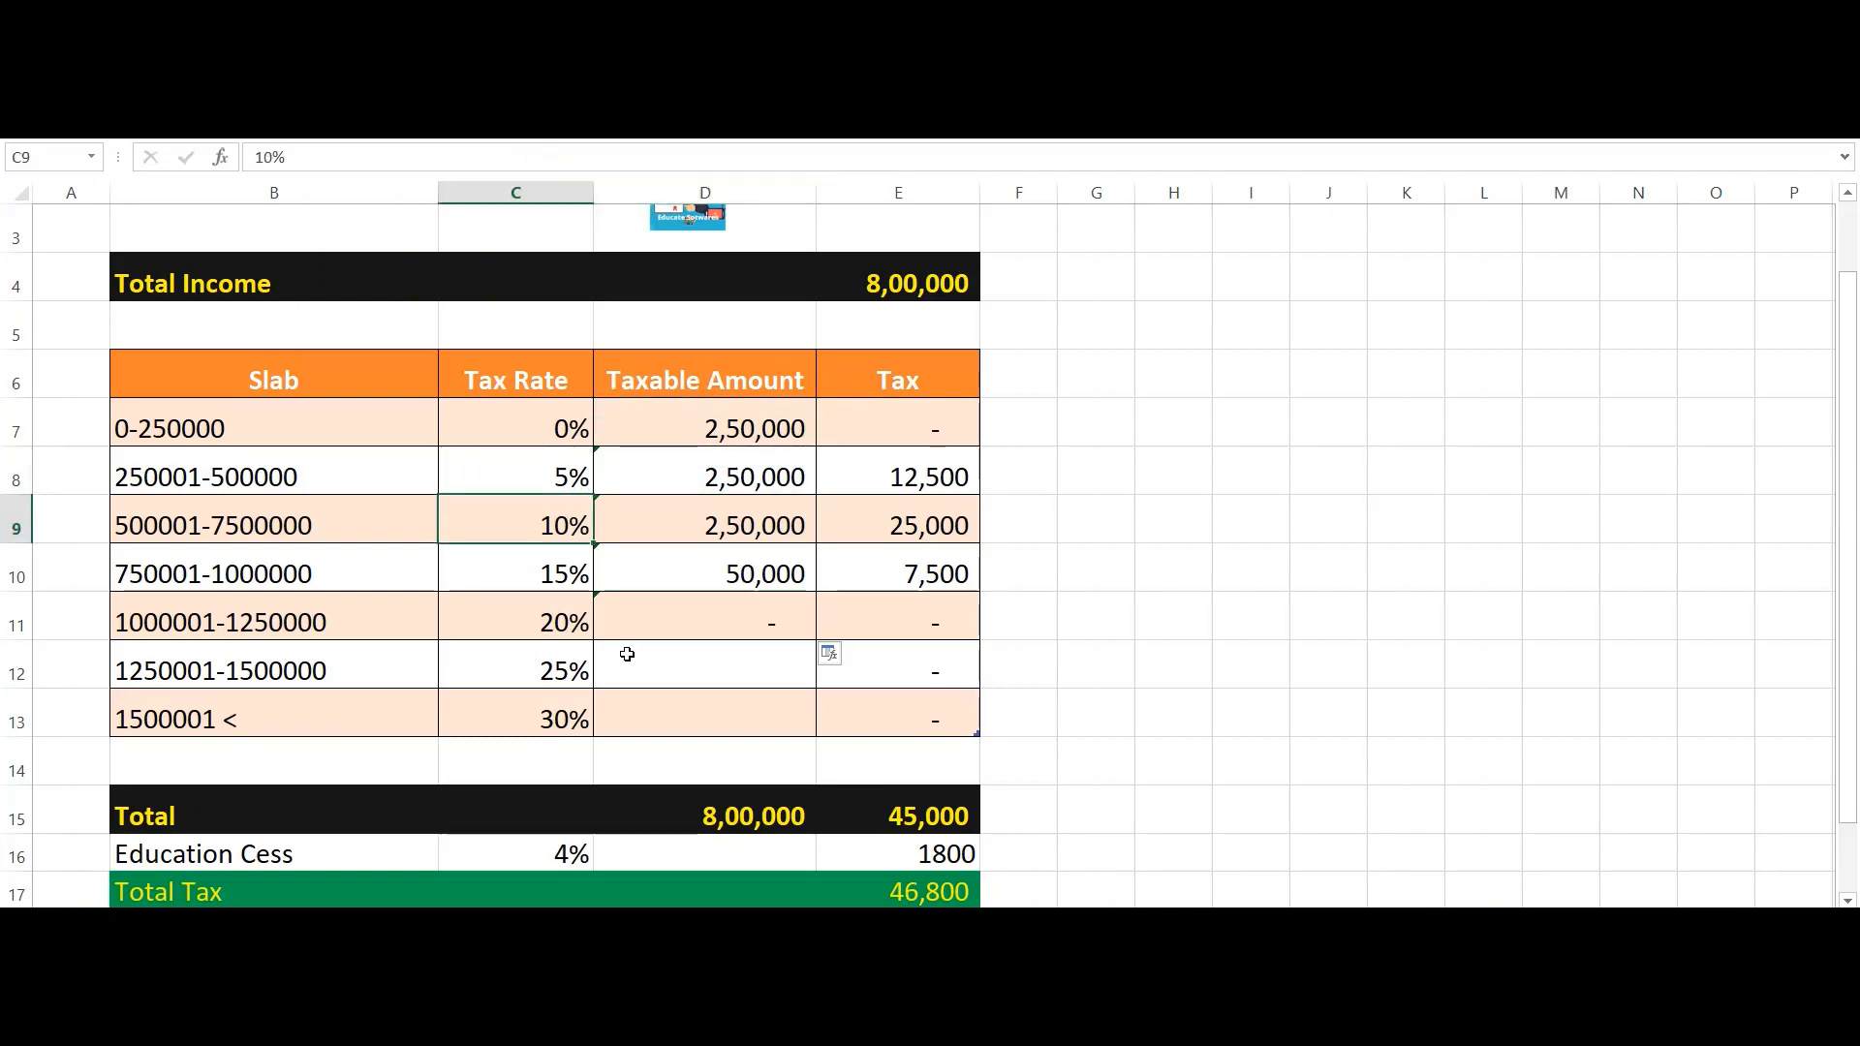
key(Down)
key(Right)
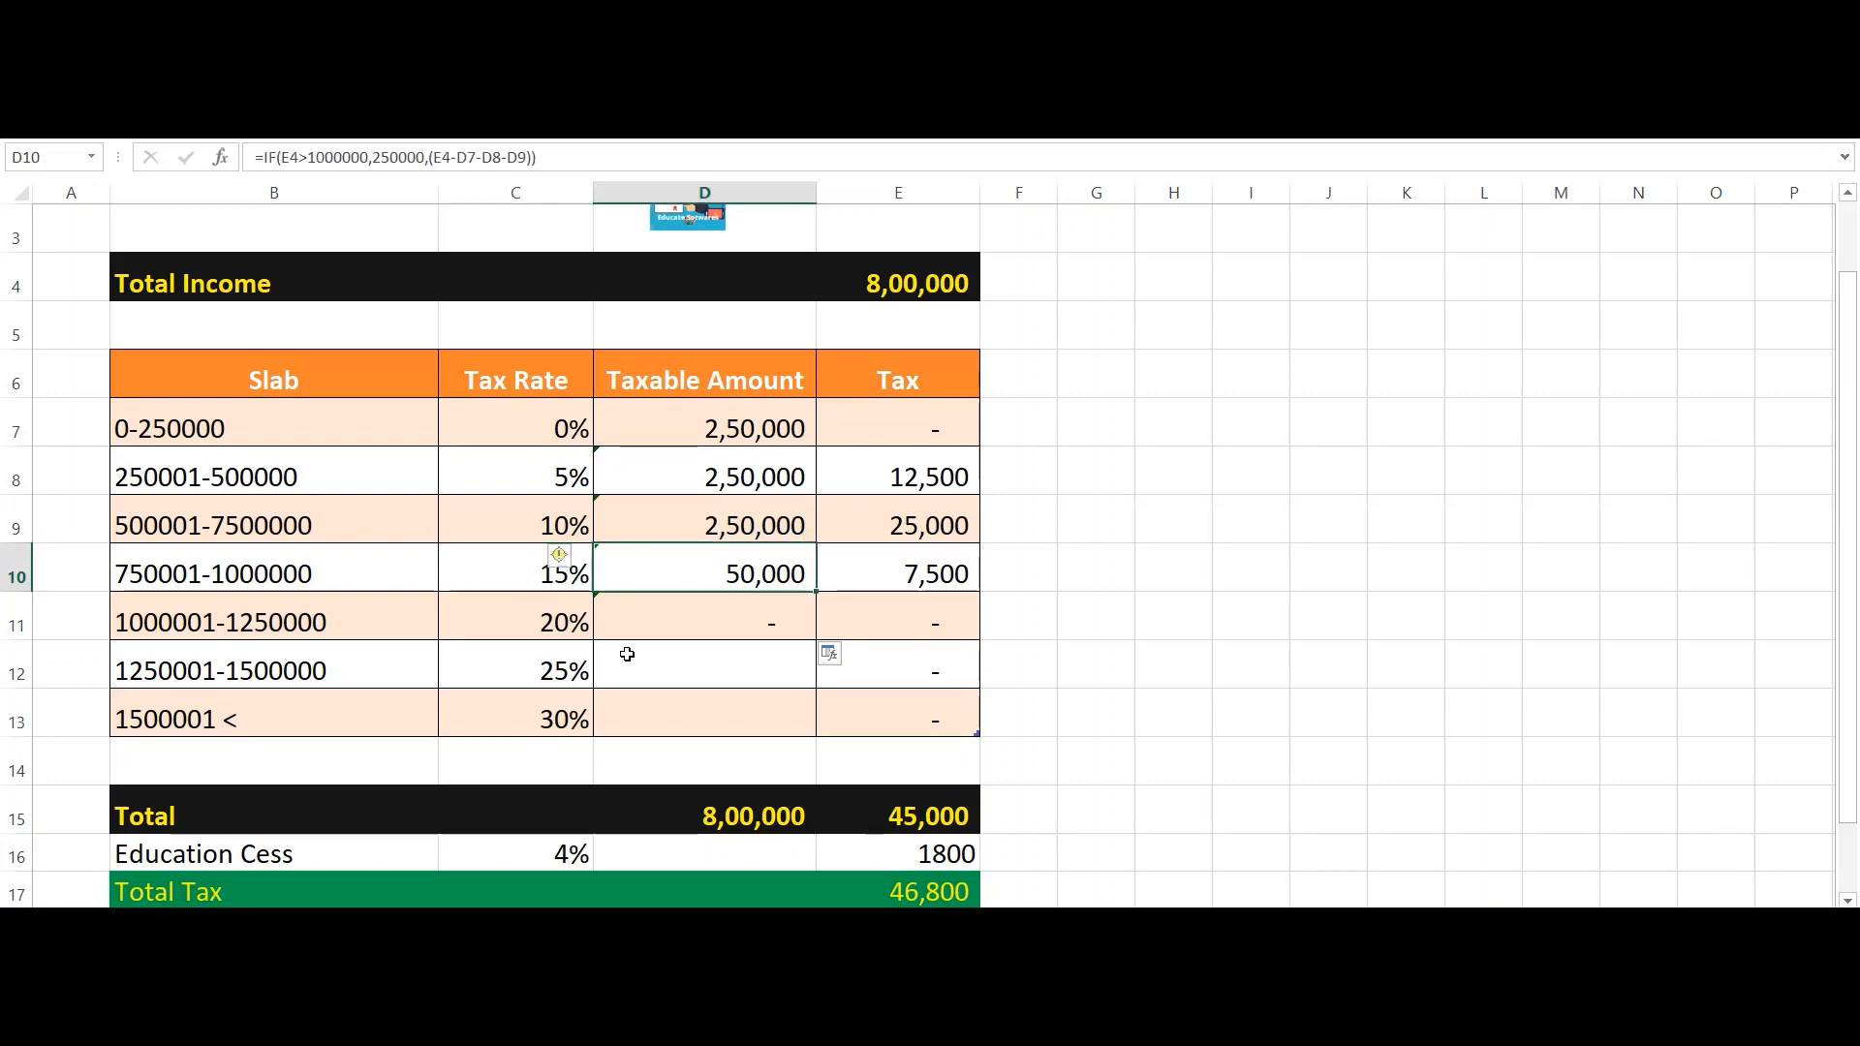
key(Down)
key(Left)
key(Left)
key(Right)
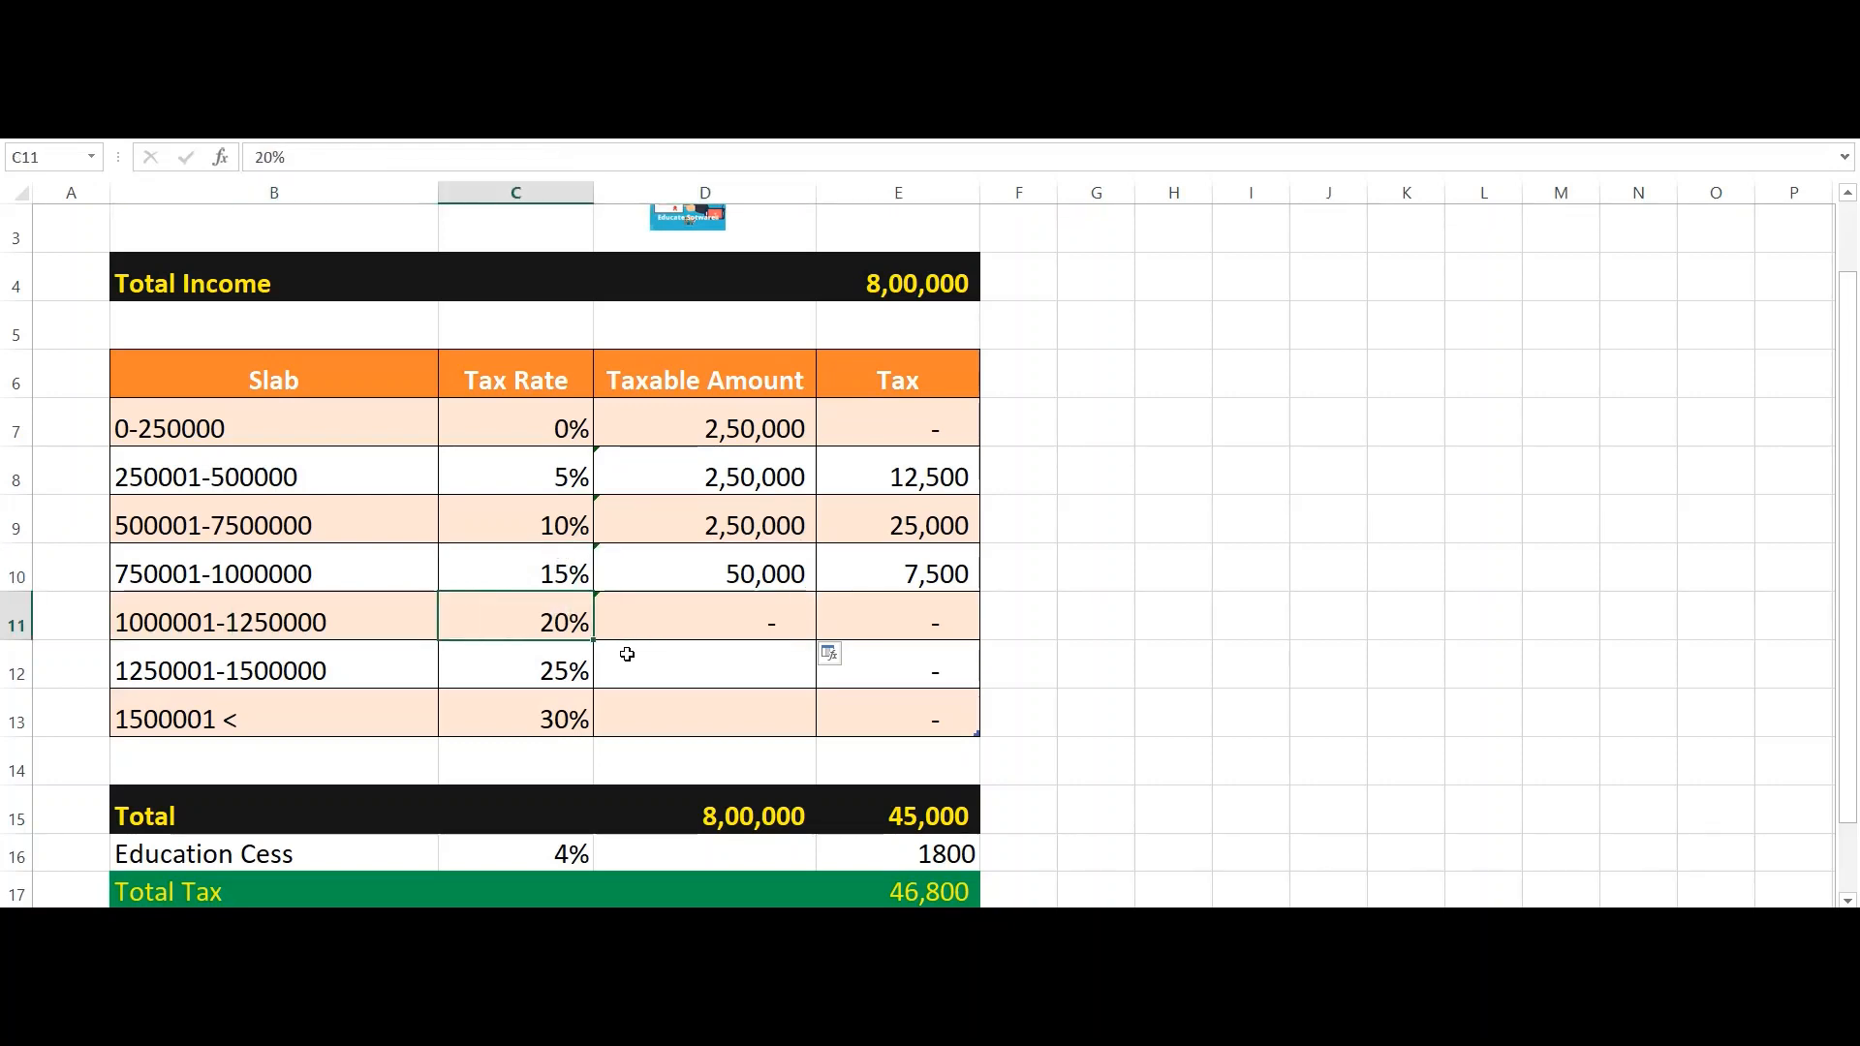
key(Left)
key(Right)
key(Right)
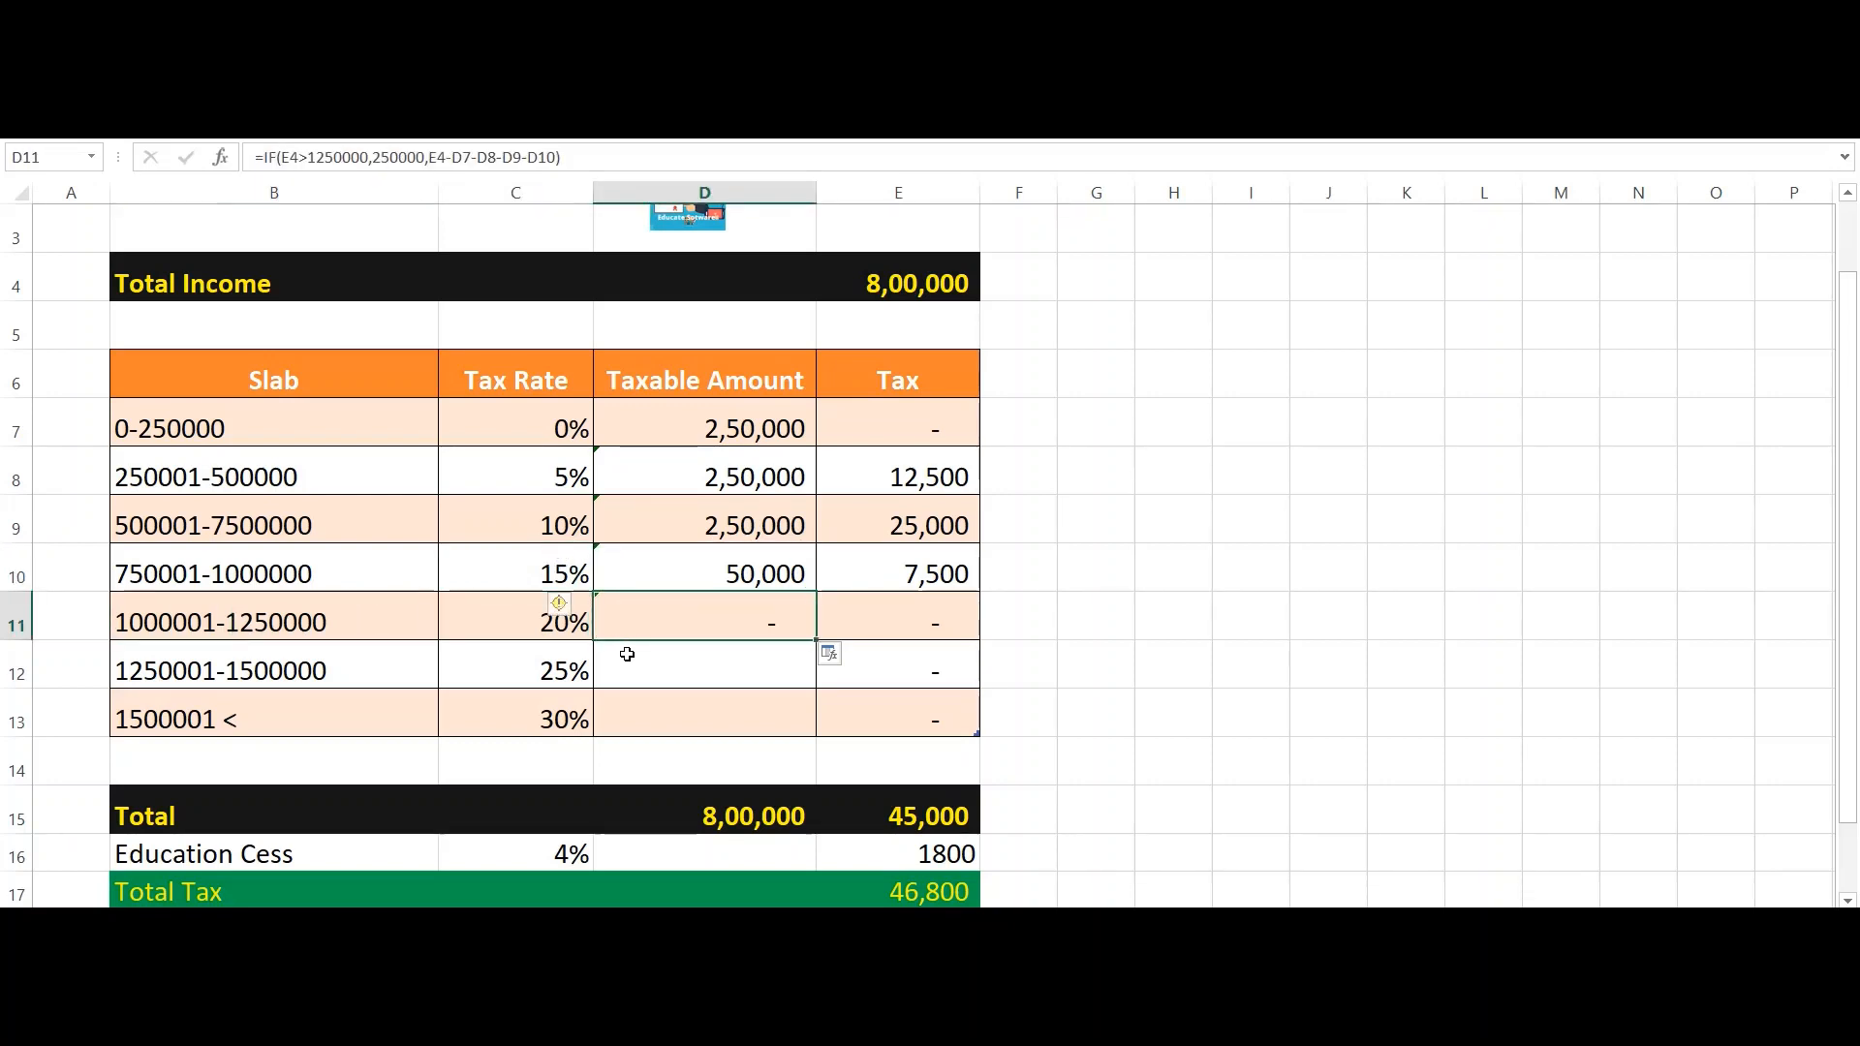
key(Up)
key(Up)
key(Up)
key(Up)
key(Up)
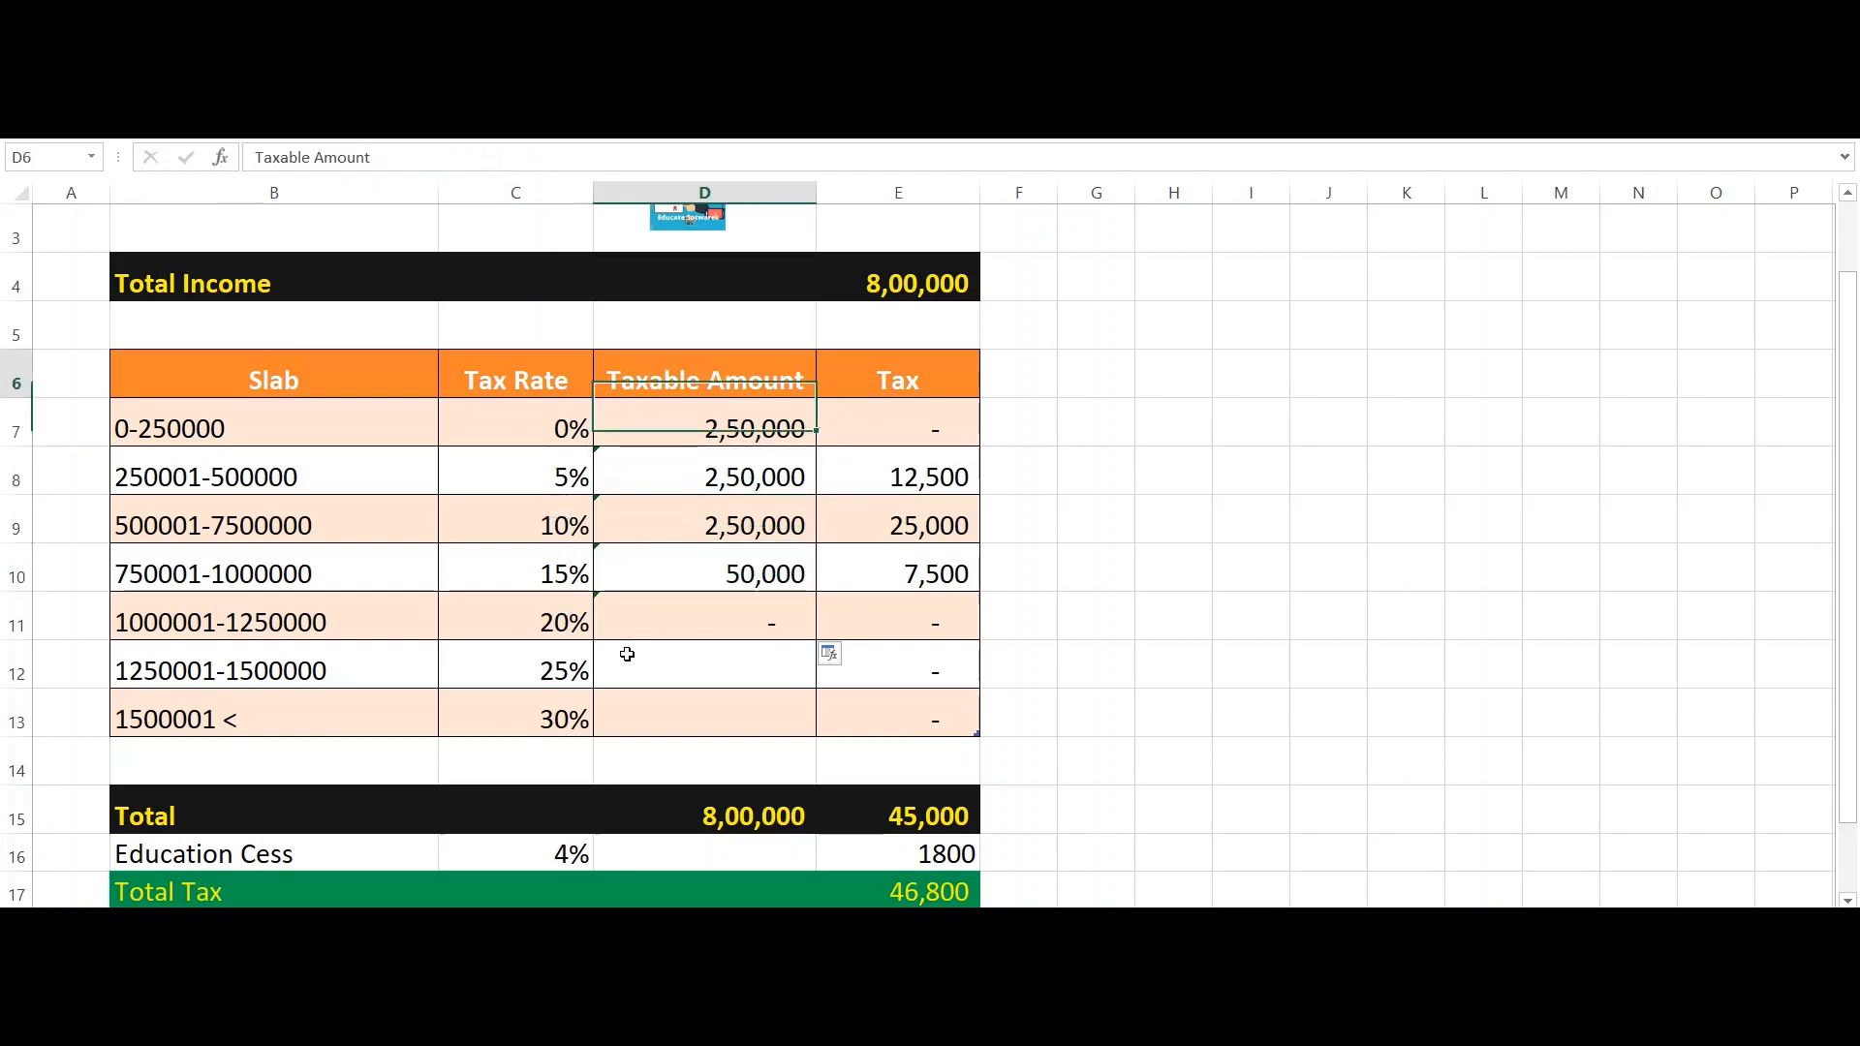
key(Down)
key(Down)
key(Down)
key(Down)
key(Down)
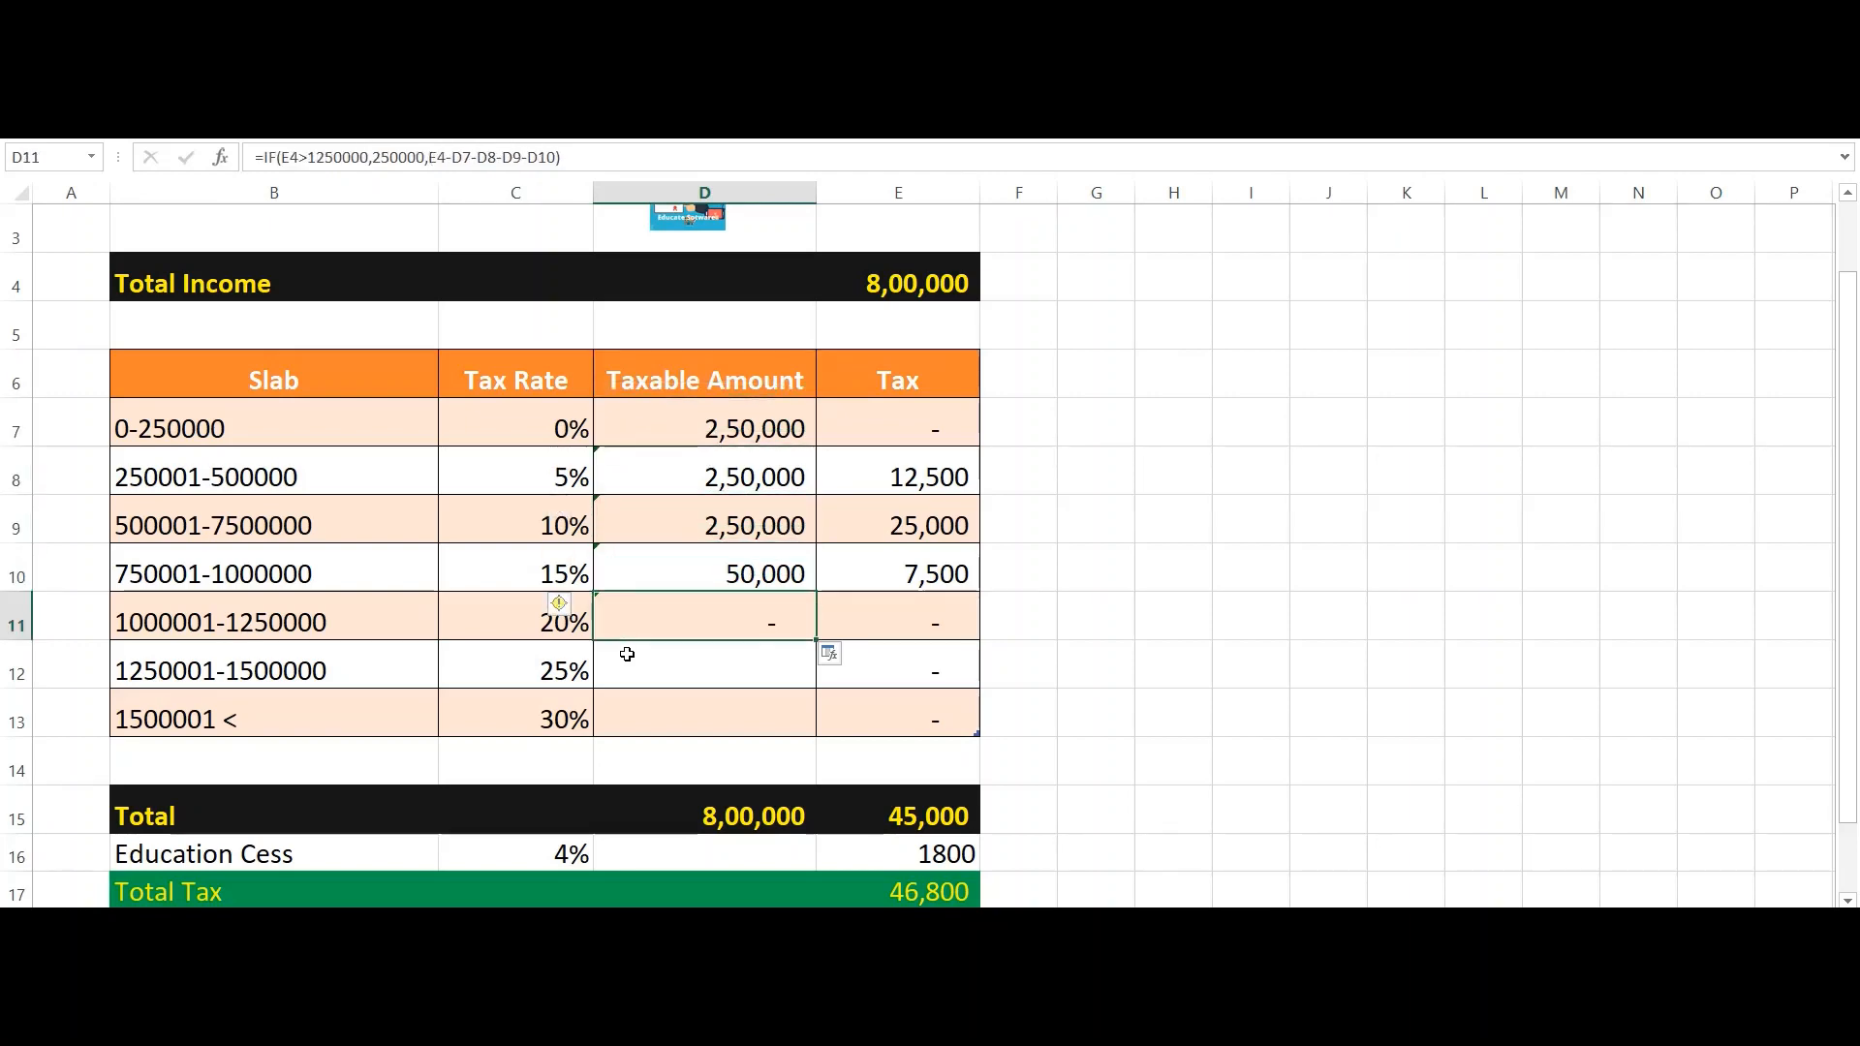
key(Left)
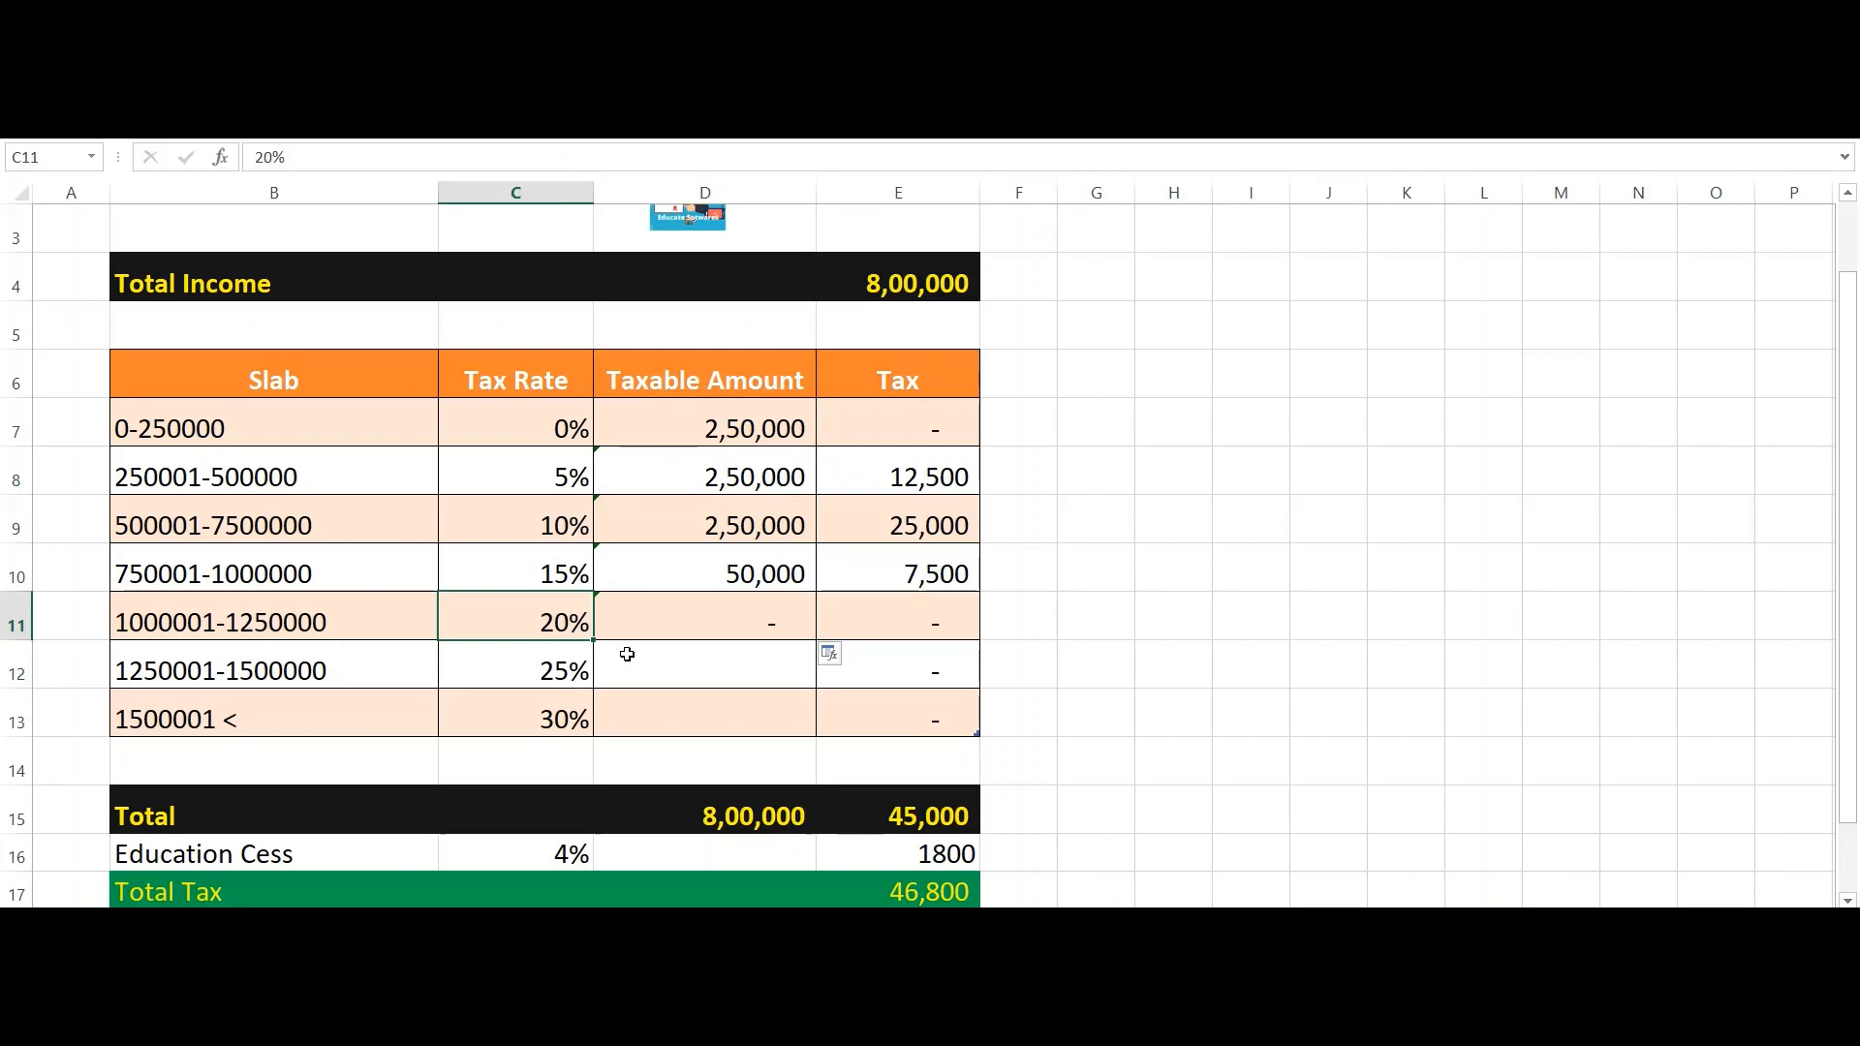
key(Right)
key(Up)
key(Up)
key(Up)
key(Up)
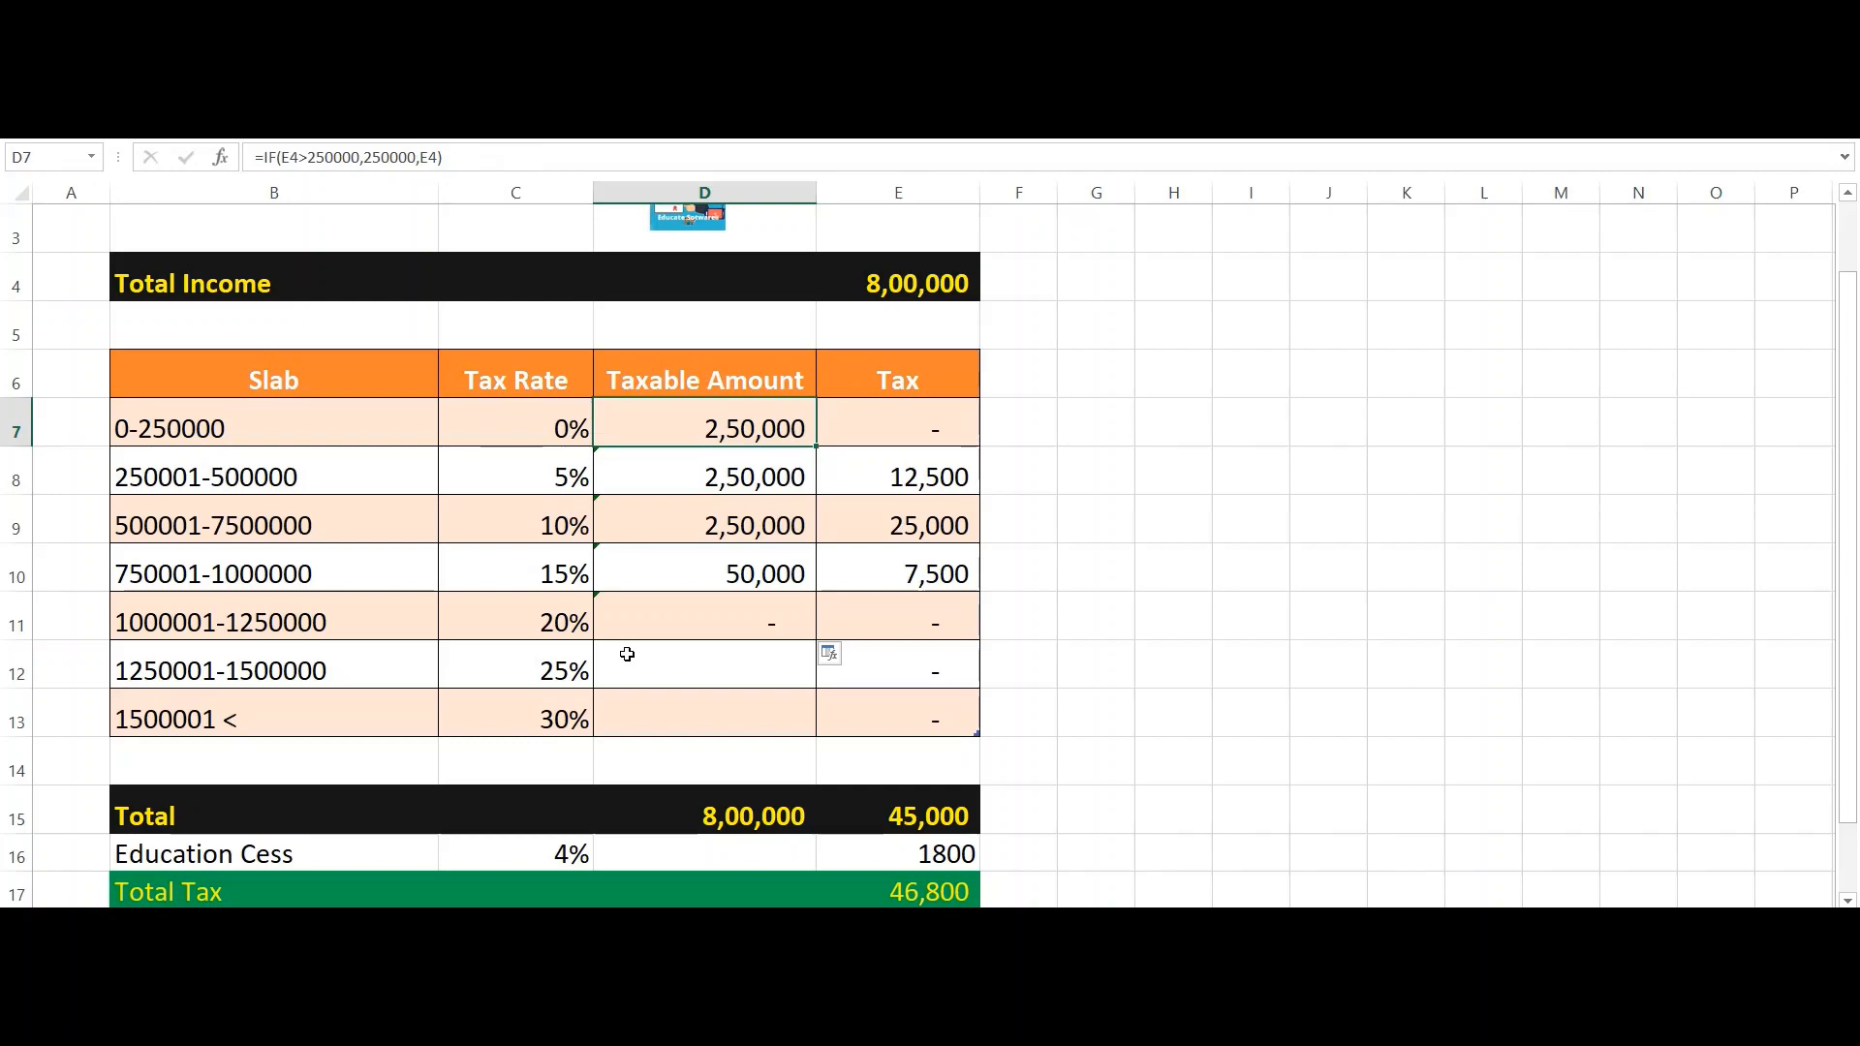
key(Up)
key(Up)
key(Right)
key(Up)
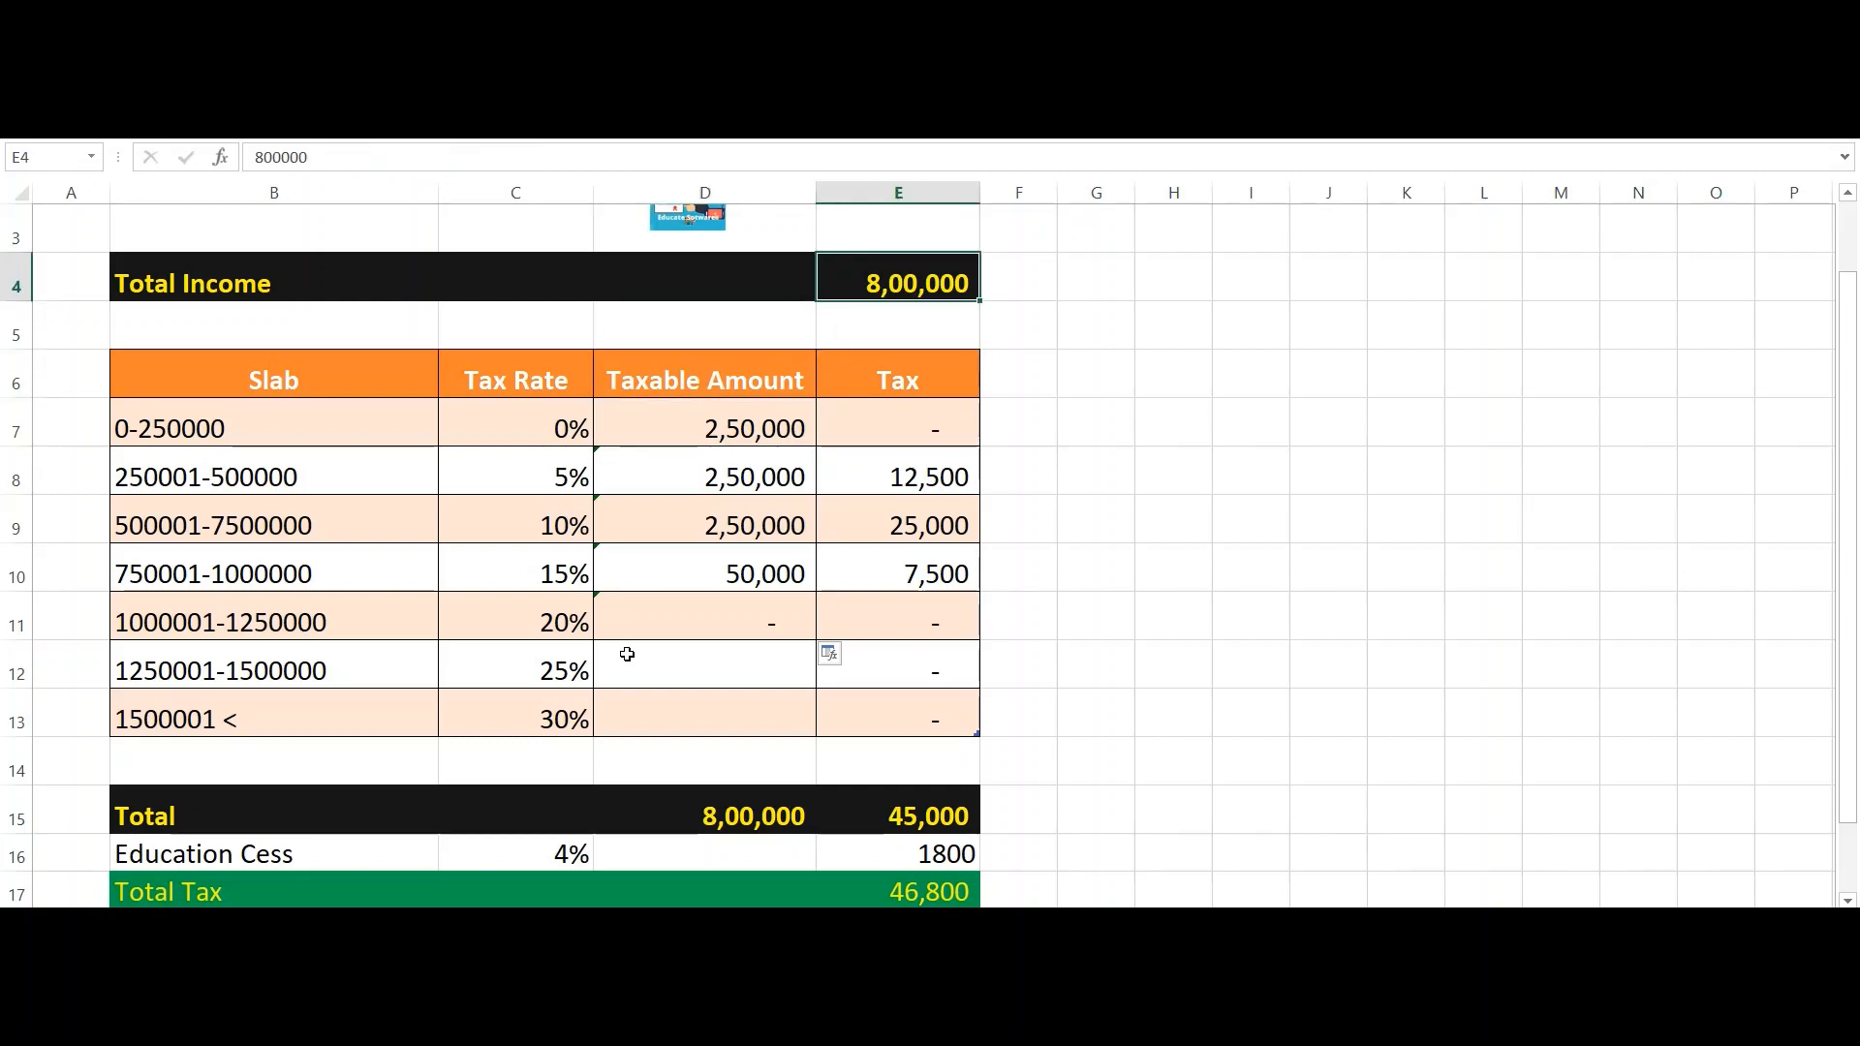
text(1100000)
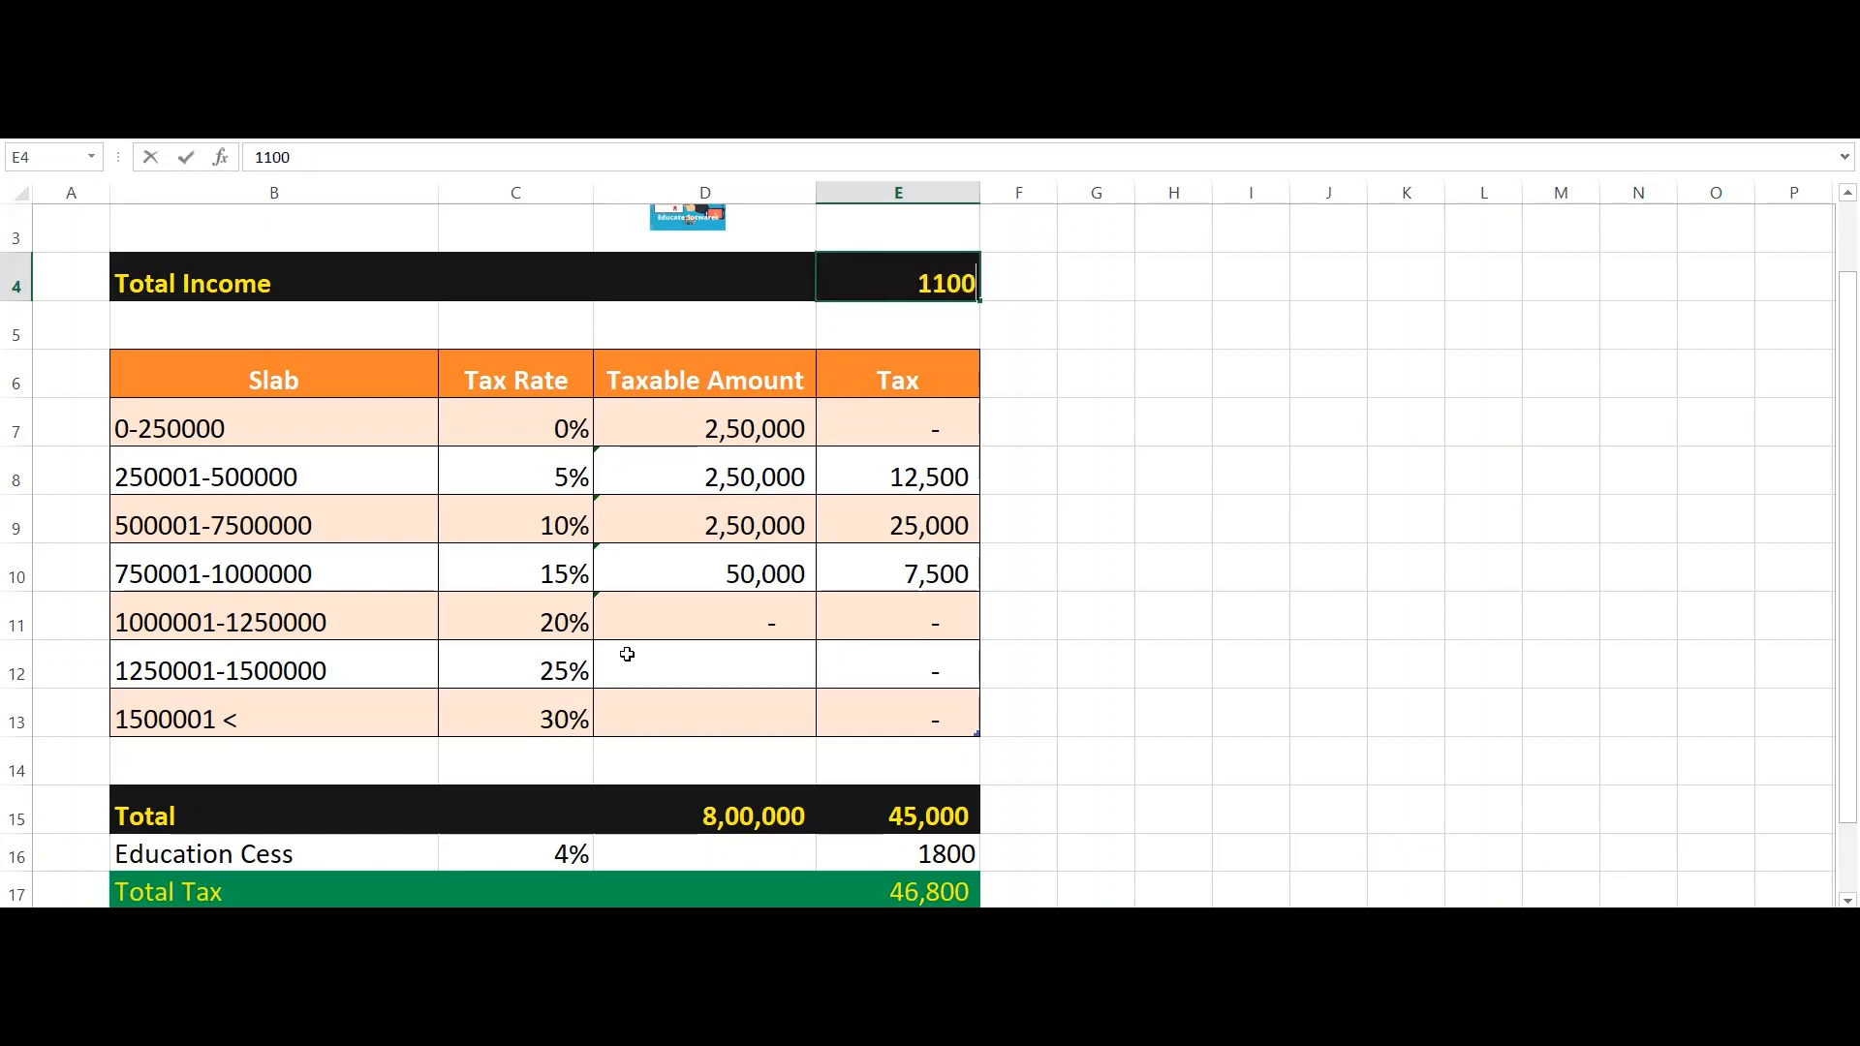
key(Return)
Step: Review the taxable amounts of the slabs in column D for the new total income
key(Down)
key(Left)
key(Down)
key(Down)
key(Down)
key(Down)
key(Down)
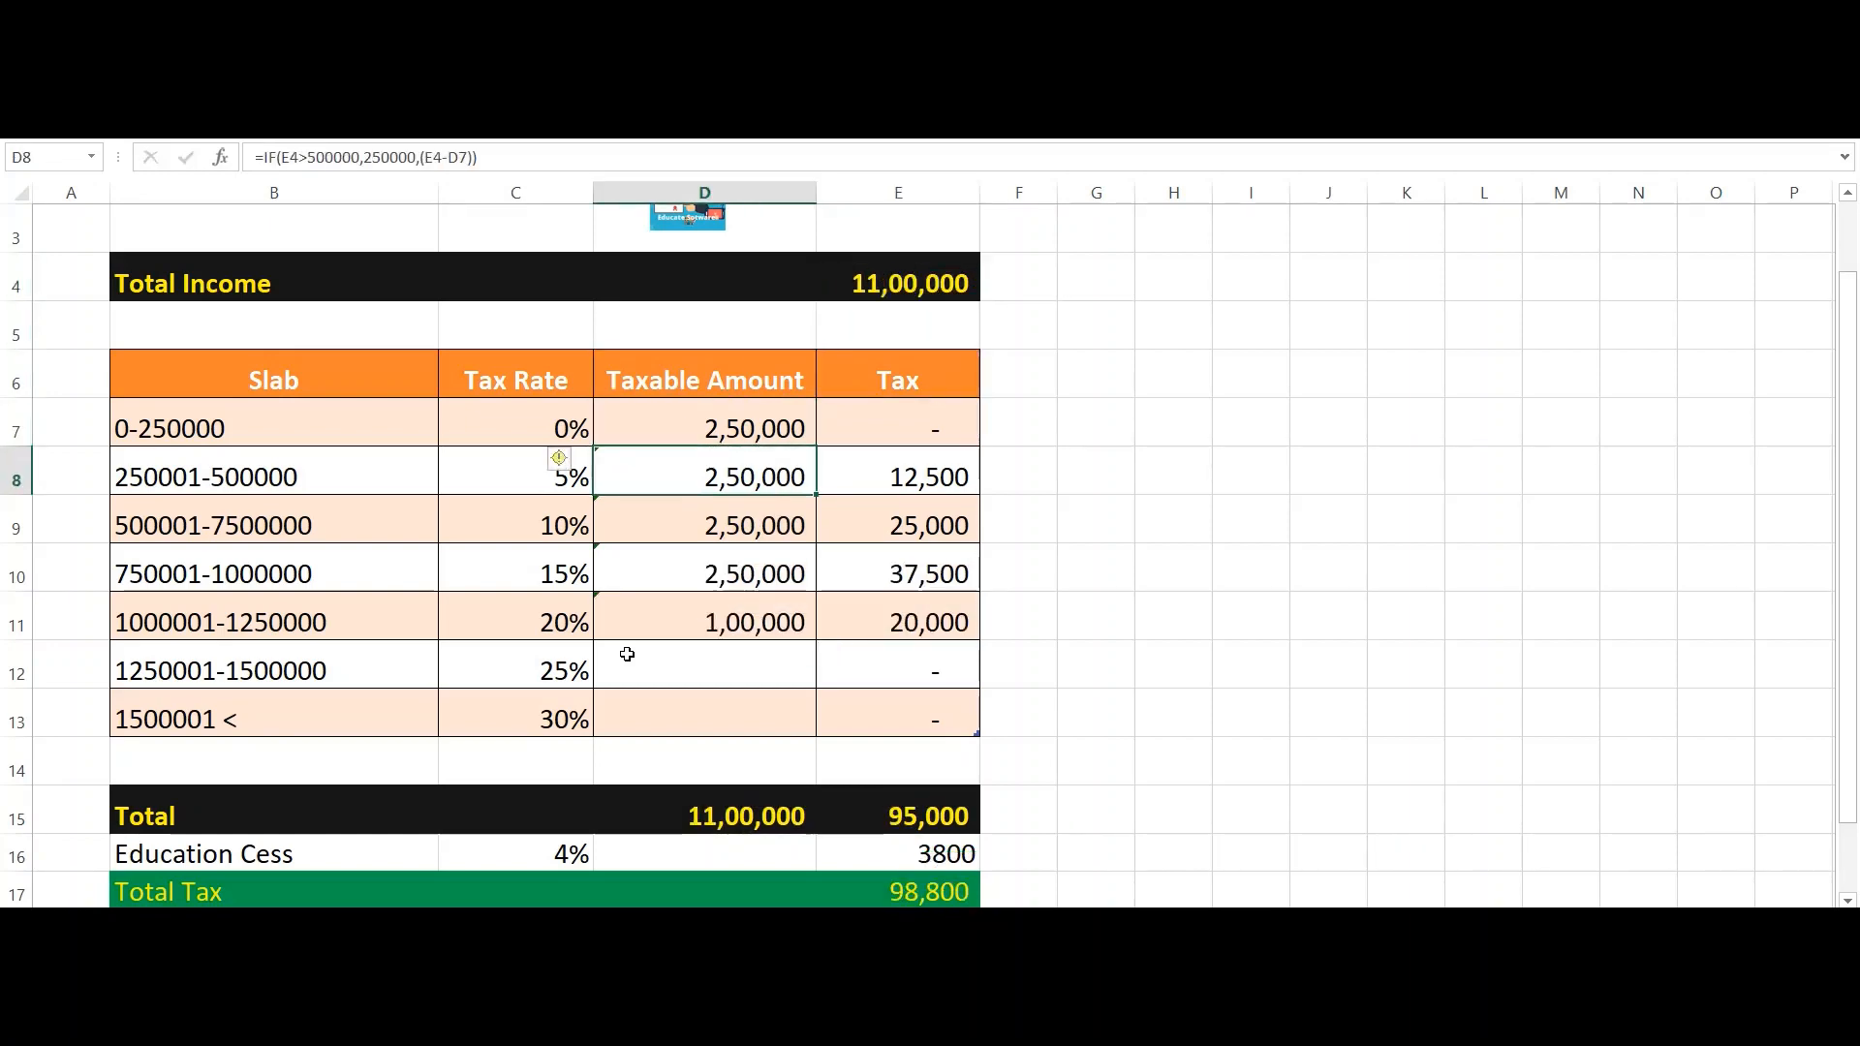
key(Down)
key(Down)
key(Up)
key(Up)
key(Up)
key(Up)
key(Up)
key(Up)
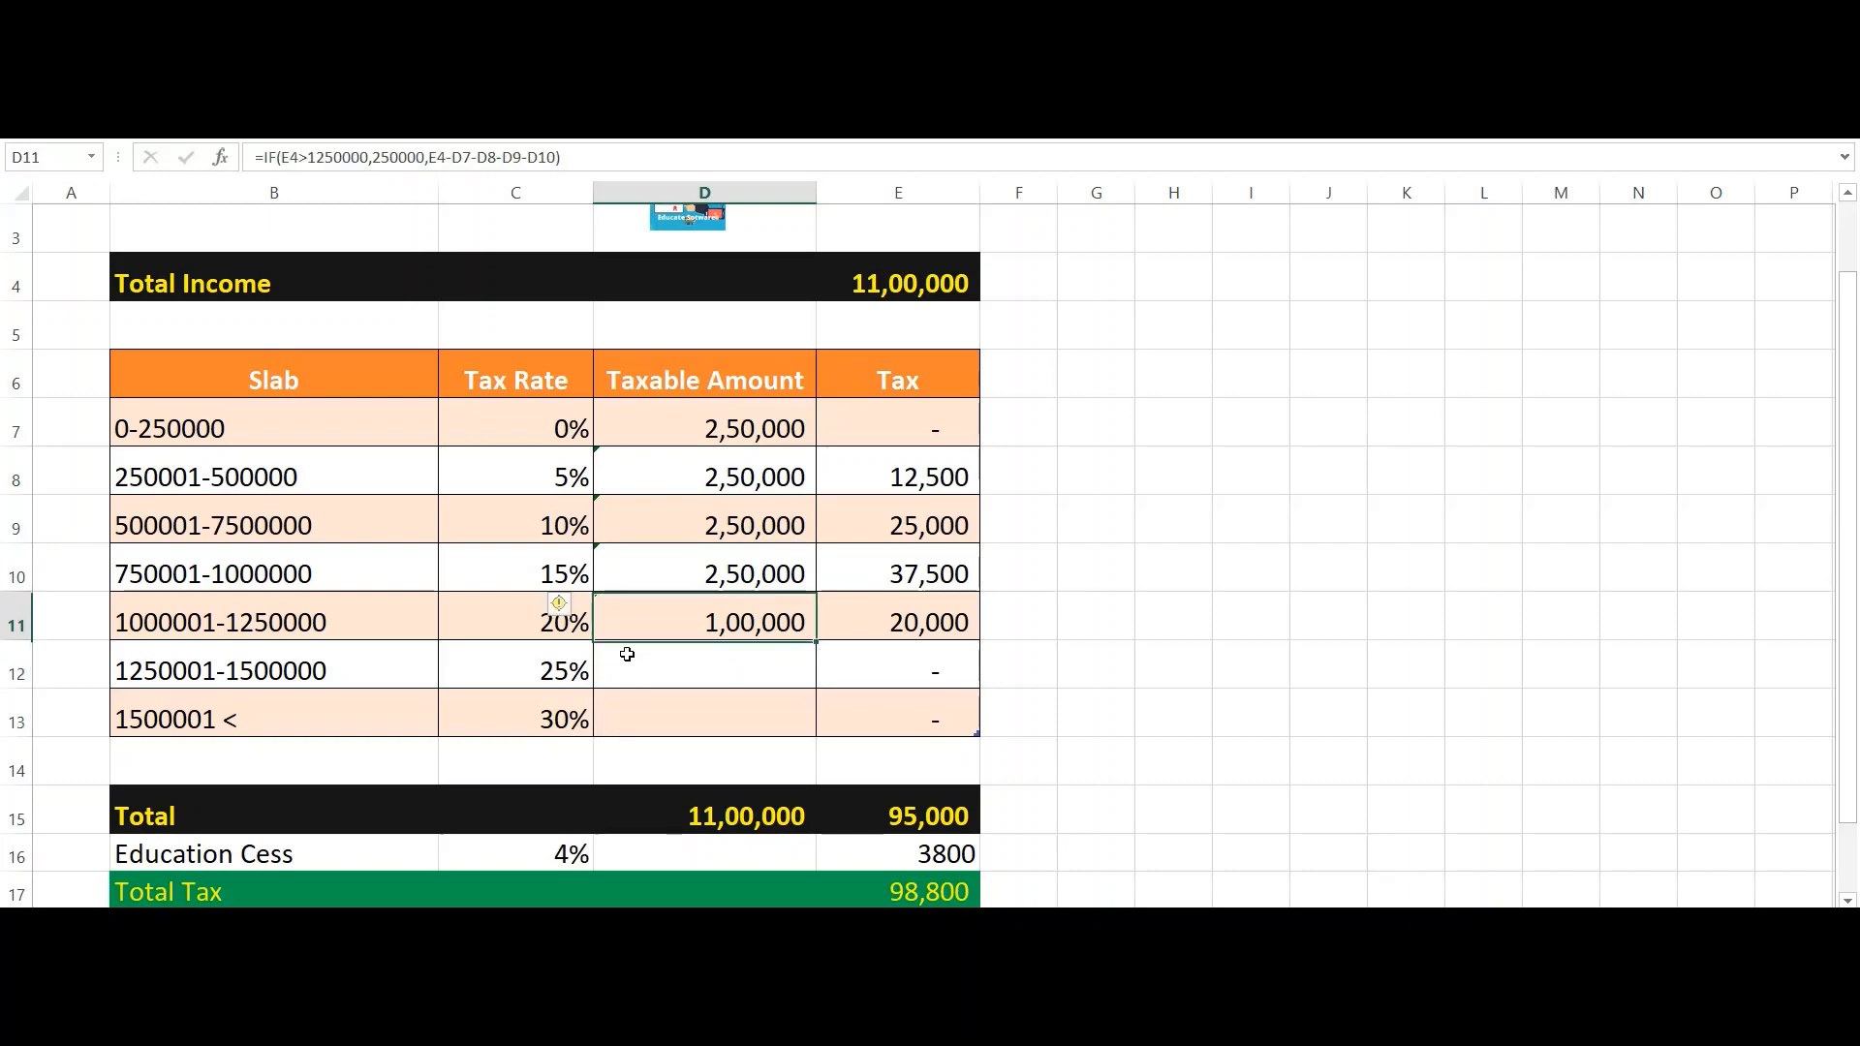
key(Down)
key(Down)
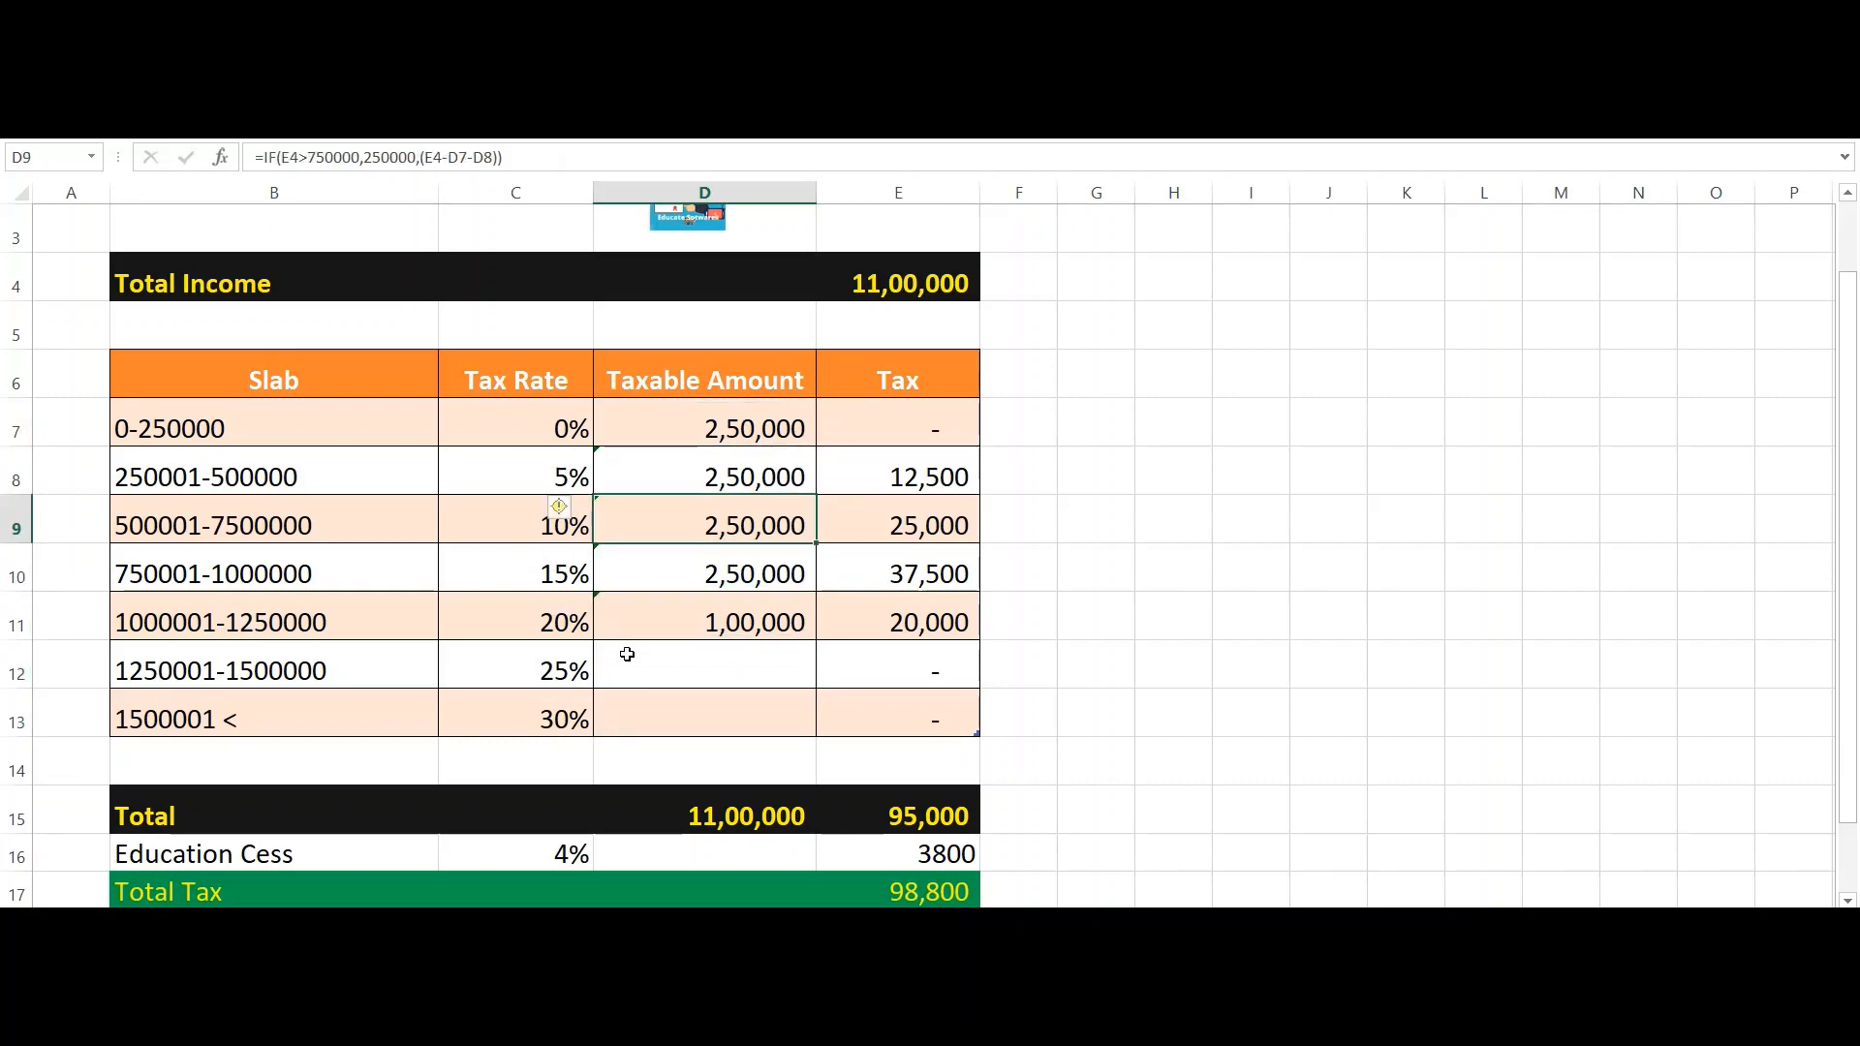
key(Down)
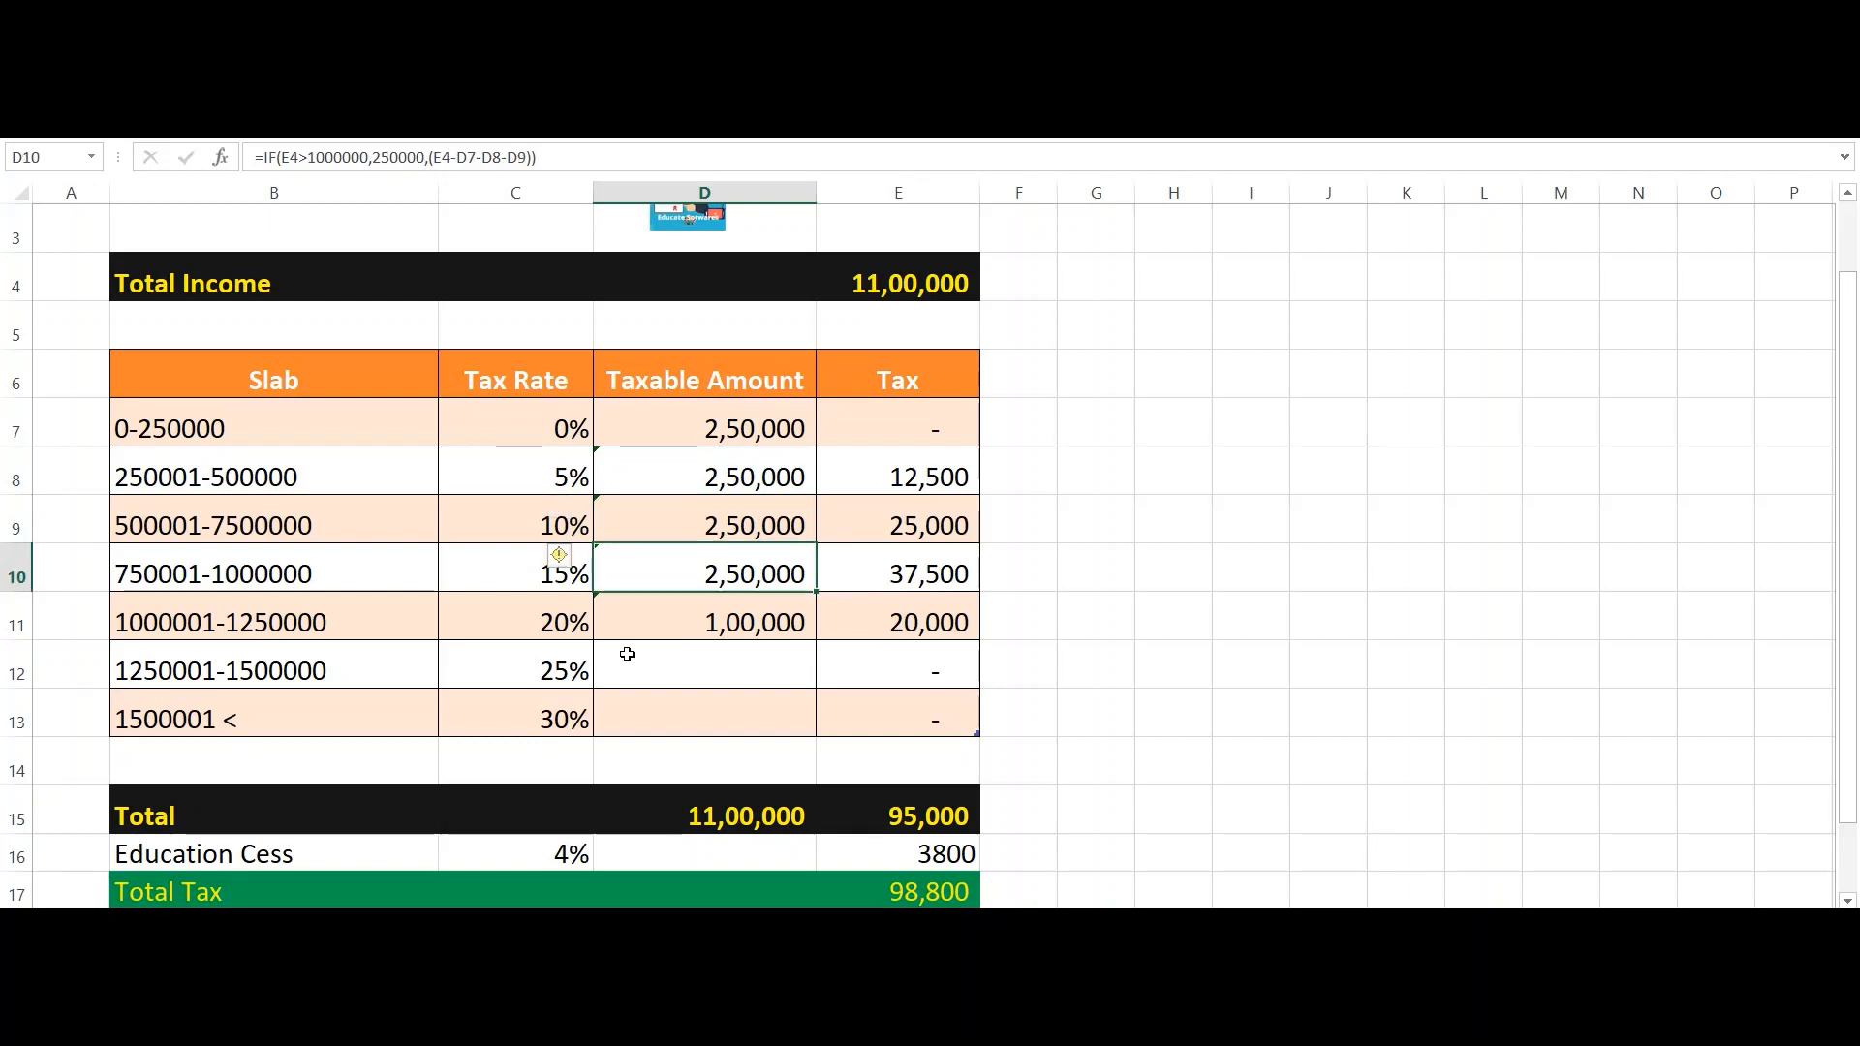
key(Down)
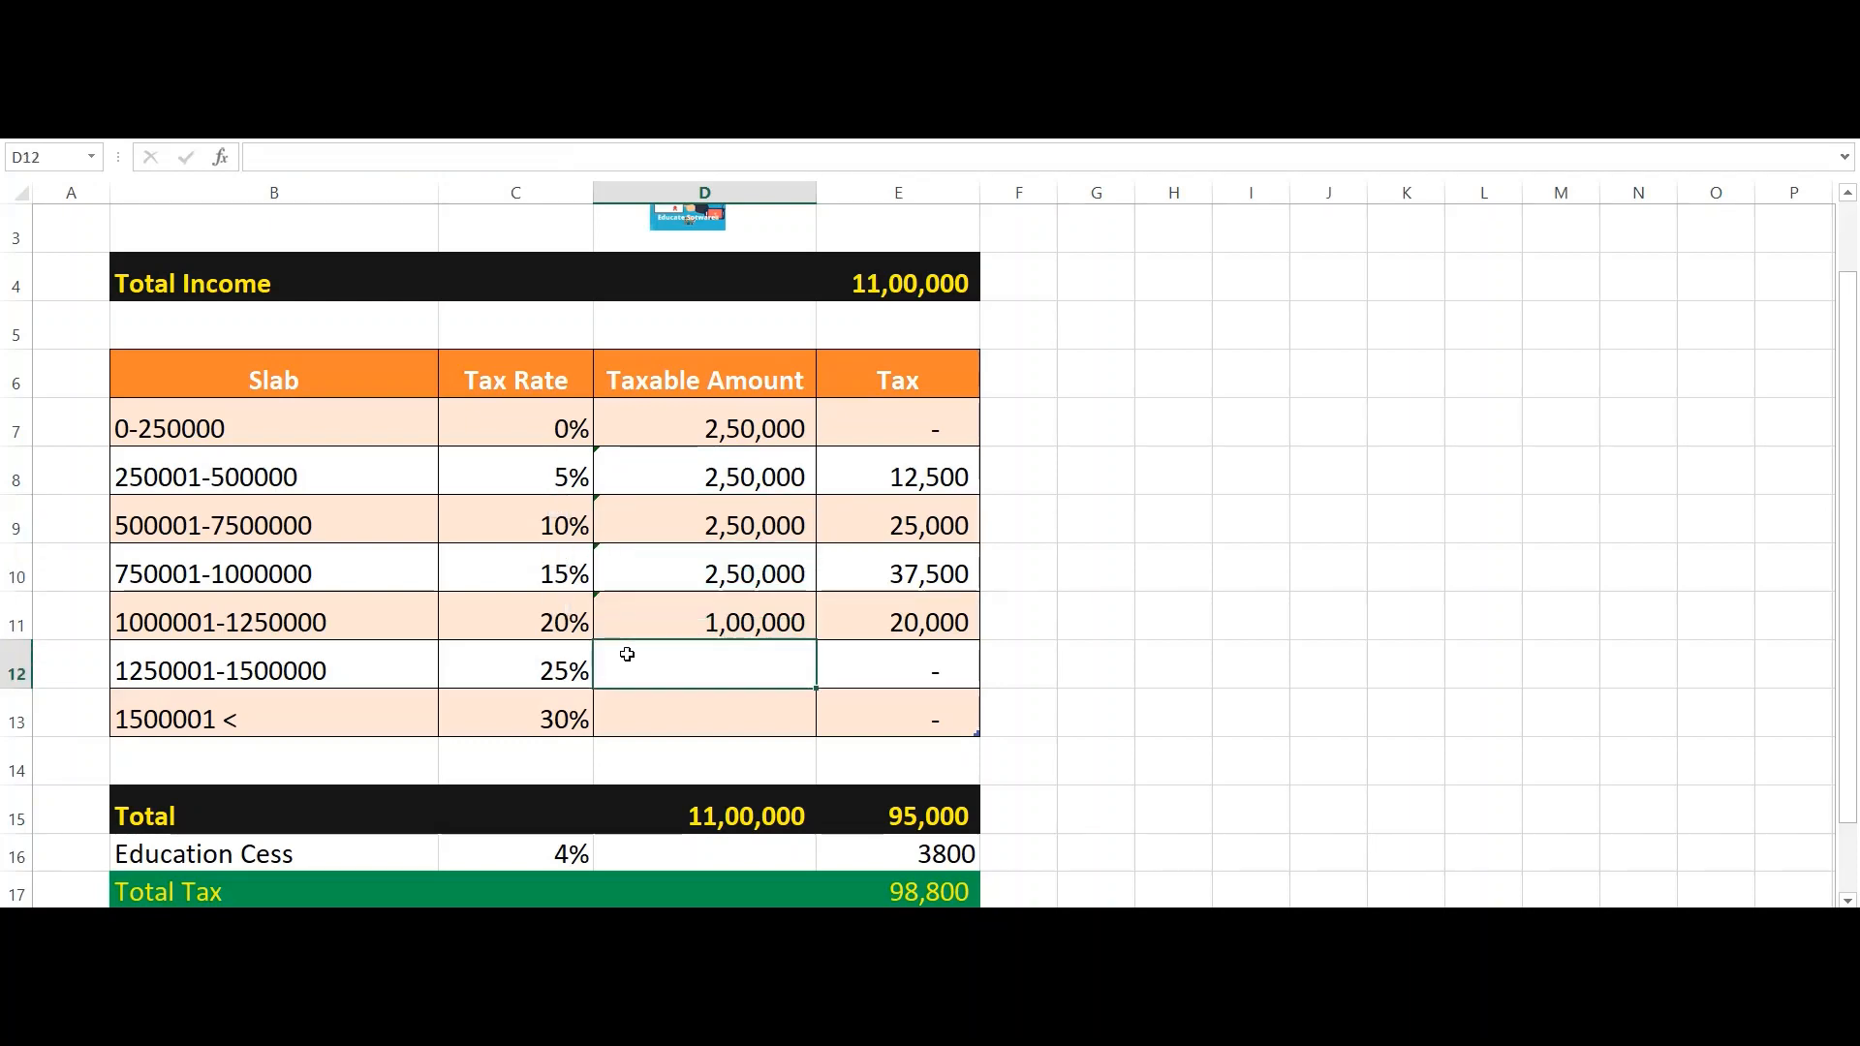
key(Right)
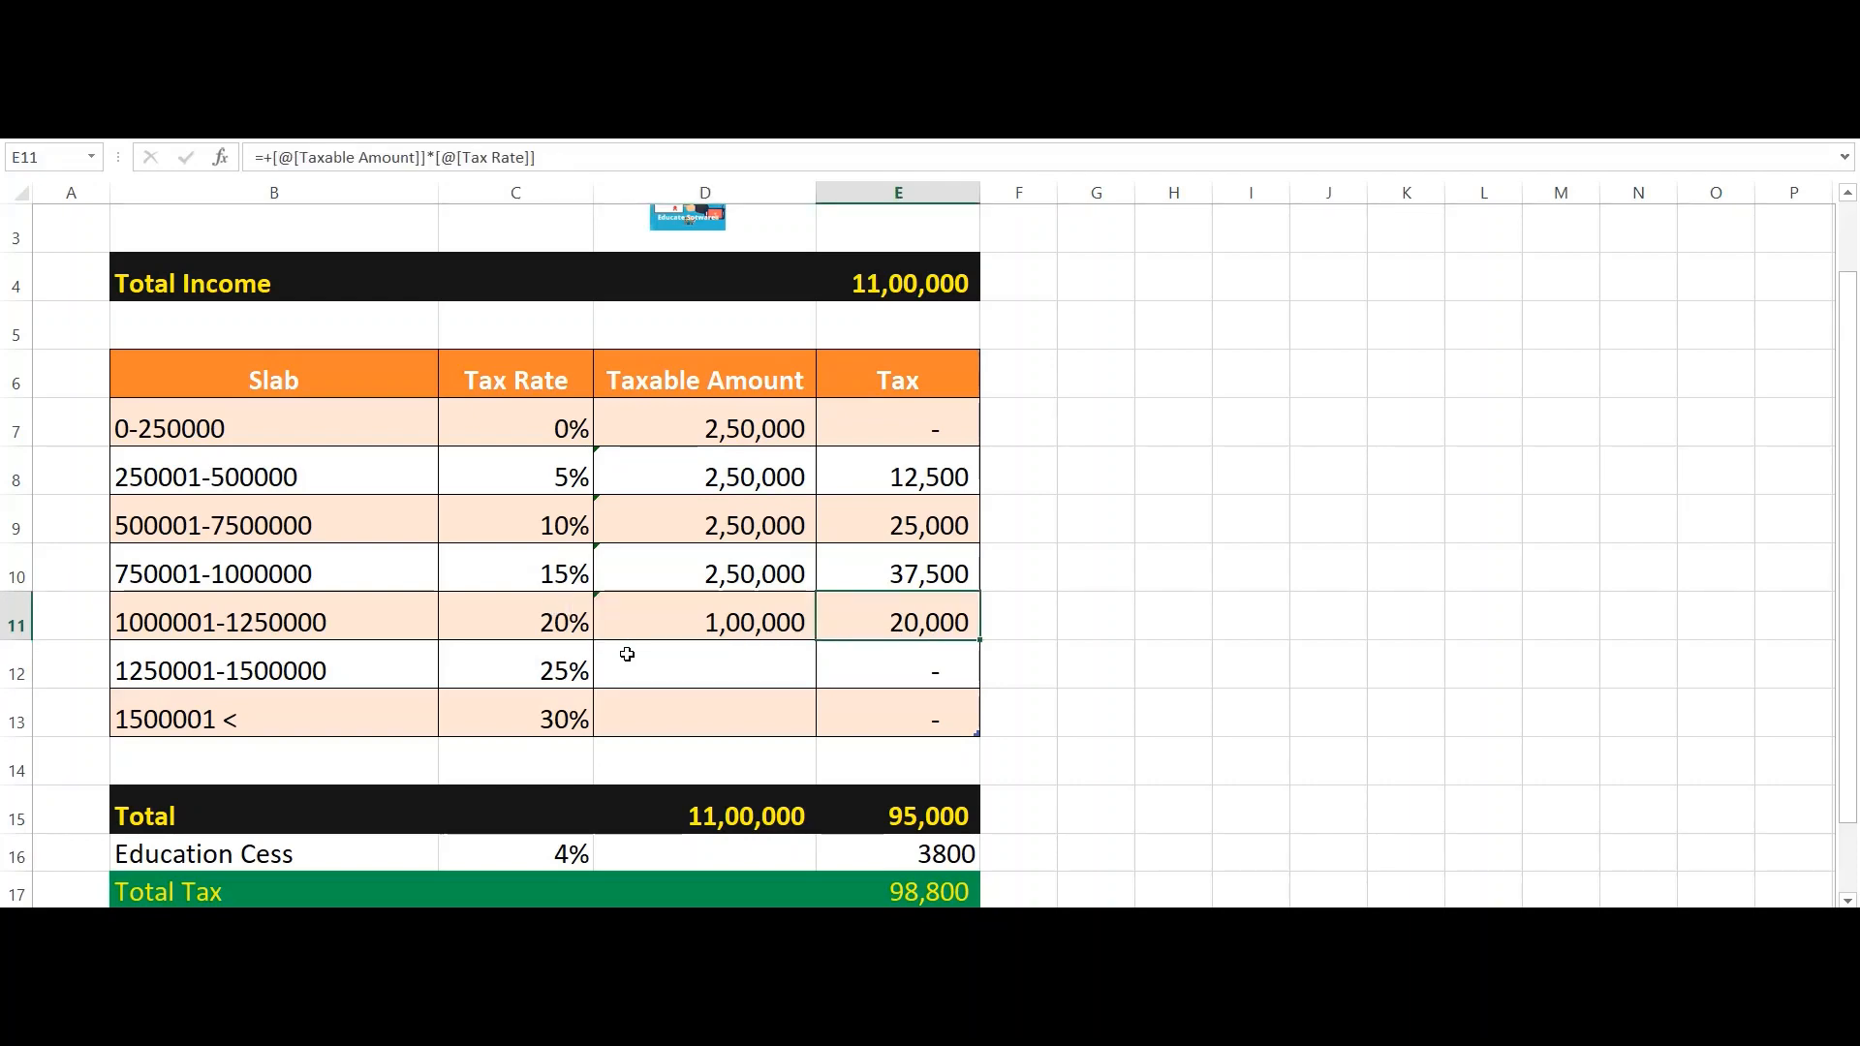
key(Left)
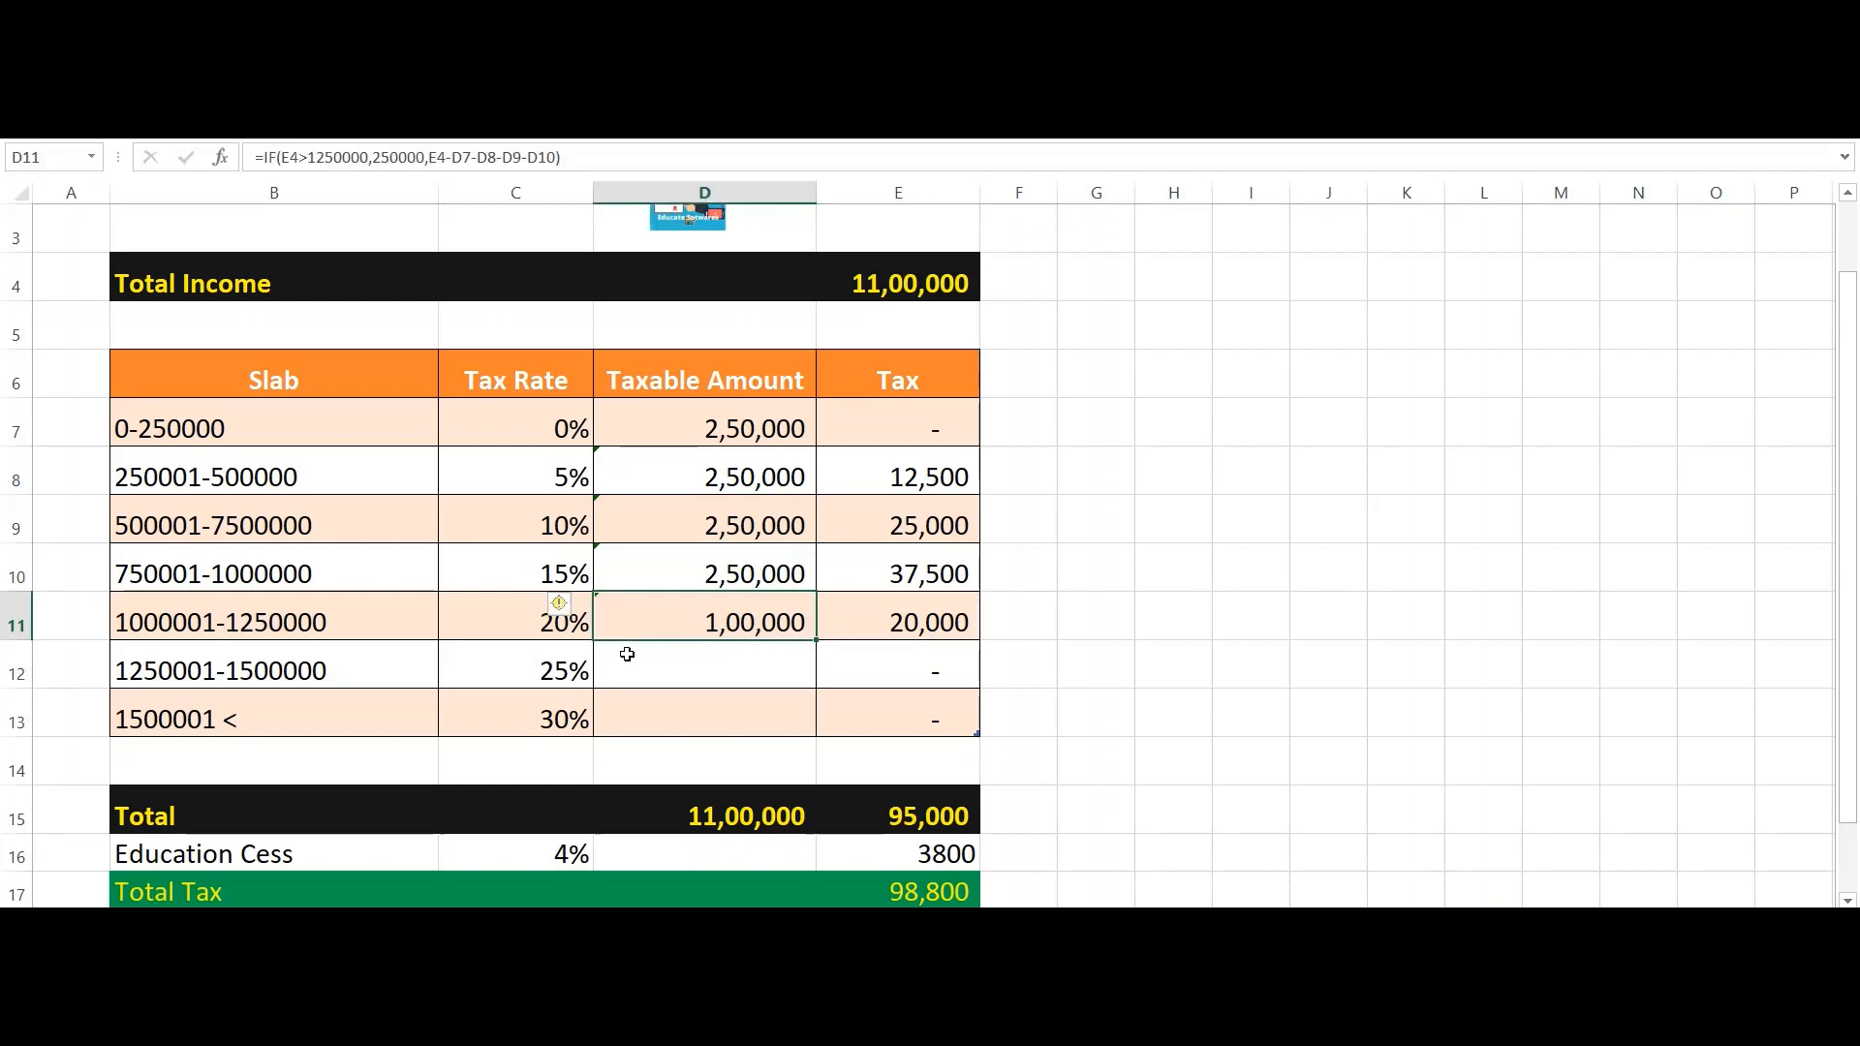
key(Left)
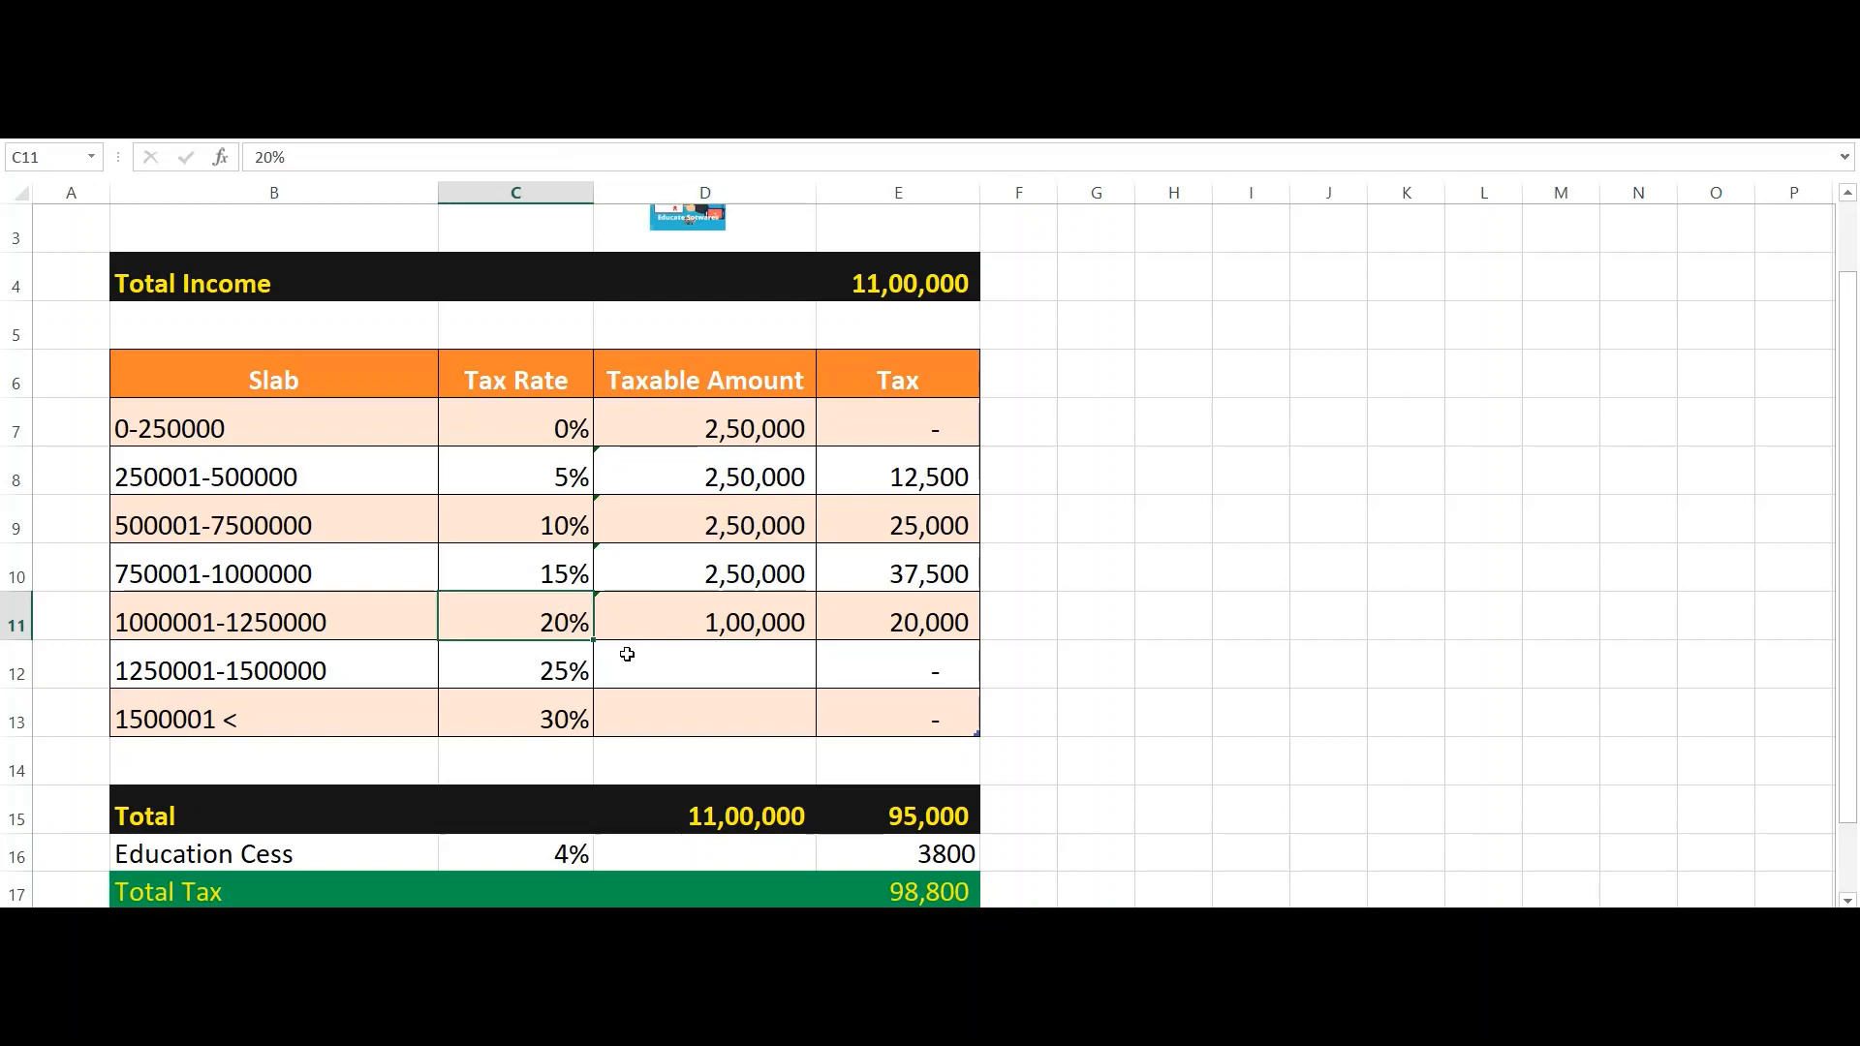
key(Right)
key(Down)
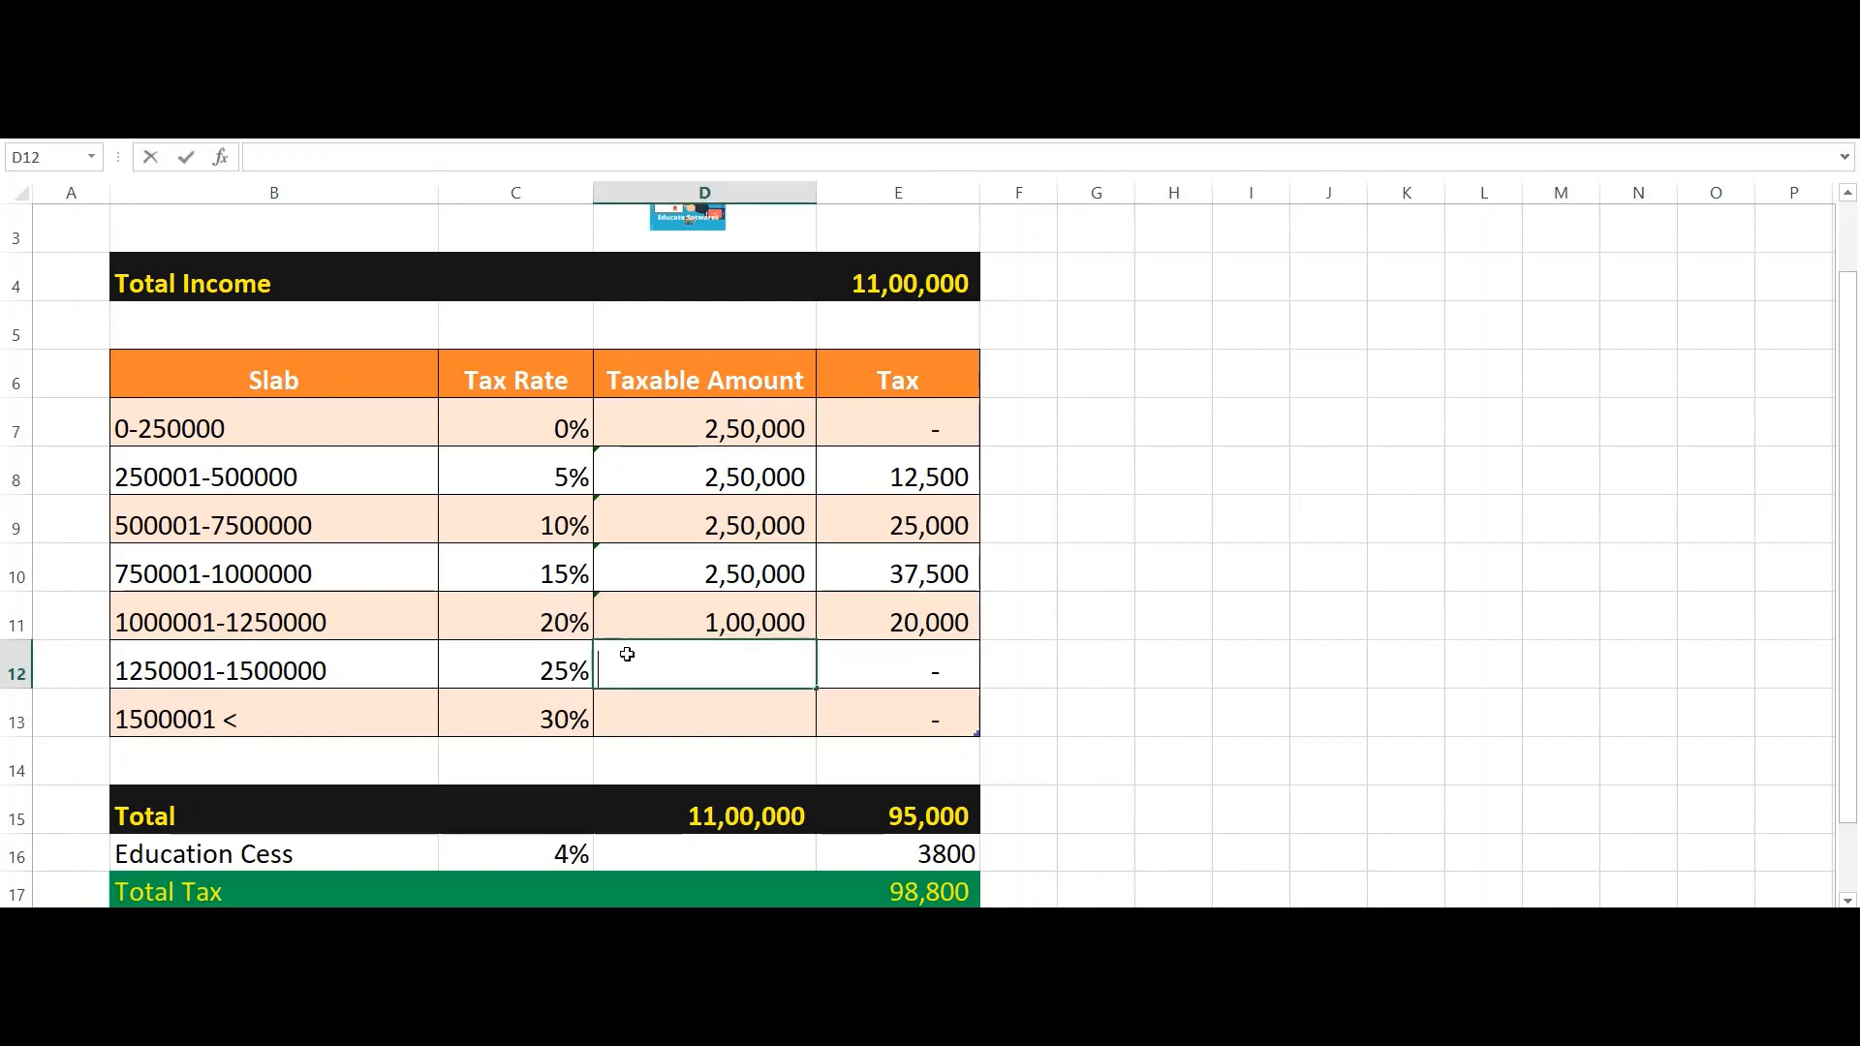
text(=if)
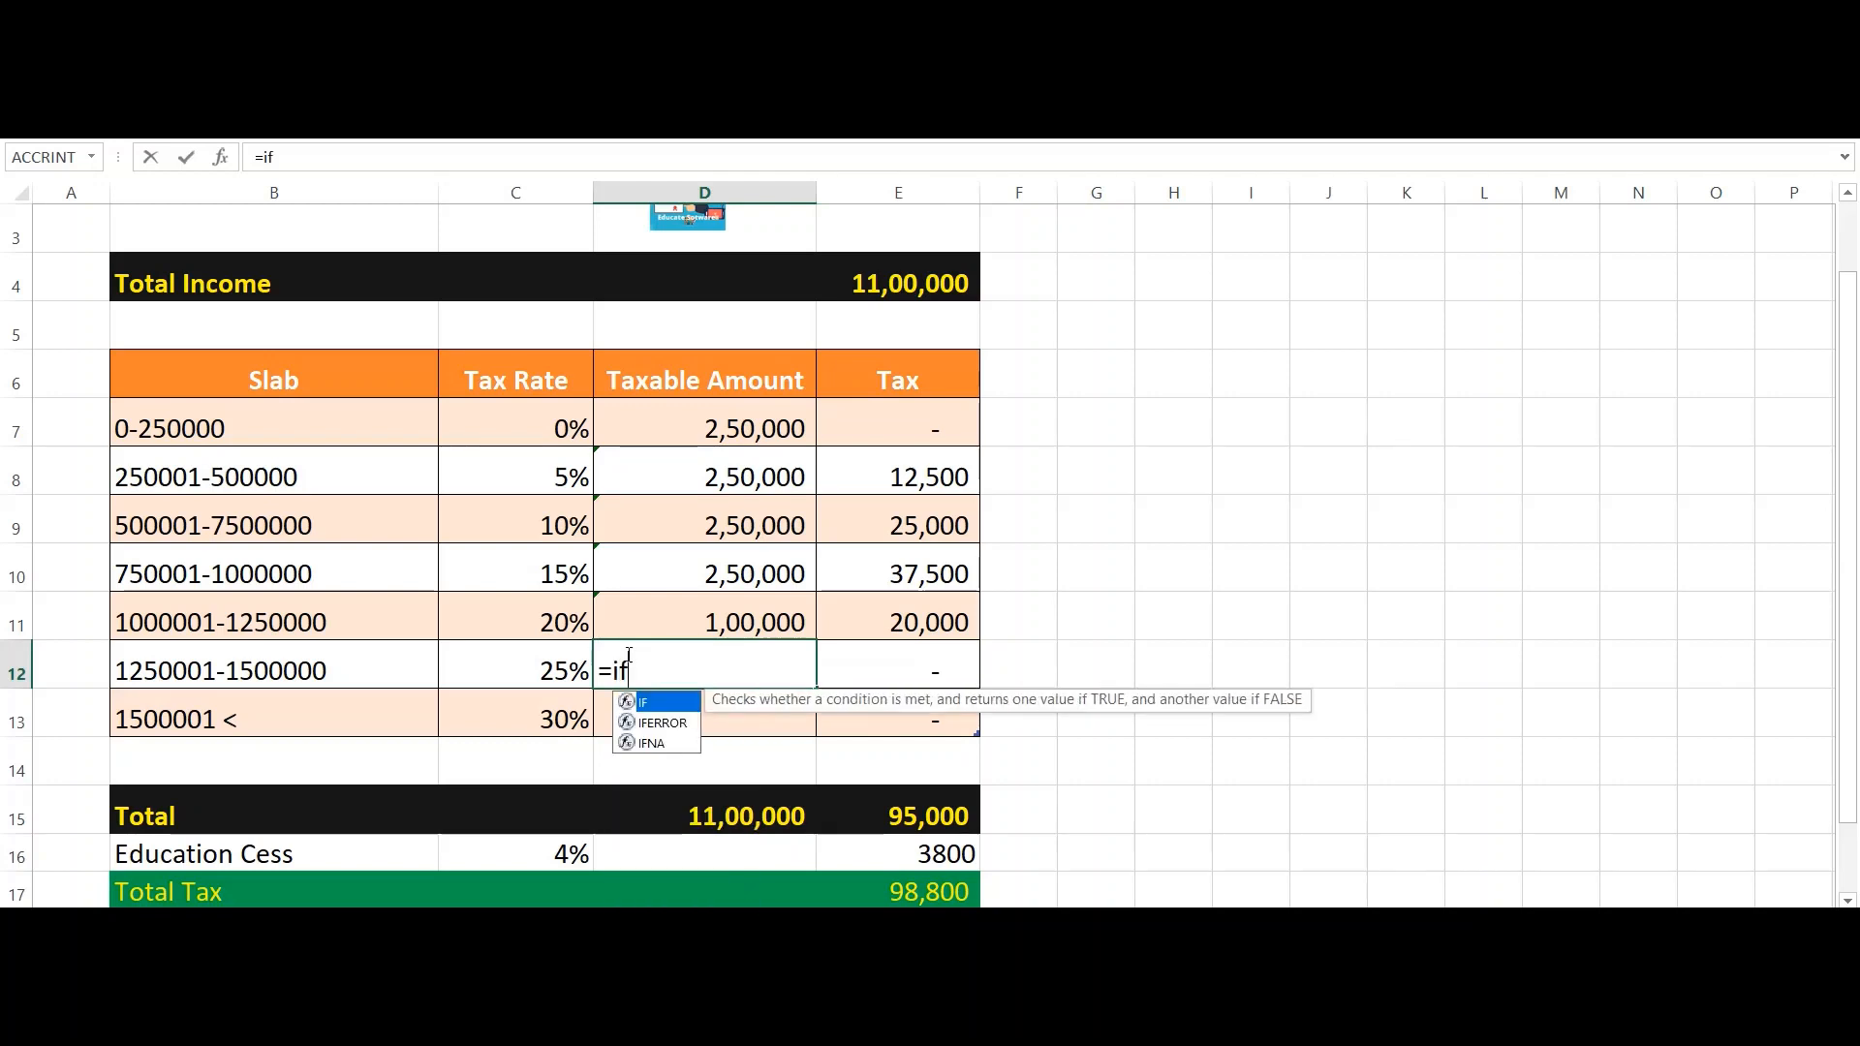
text(()
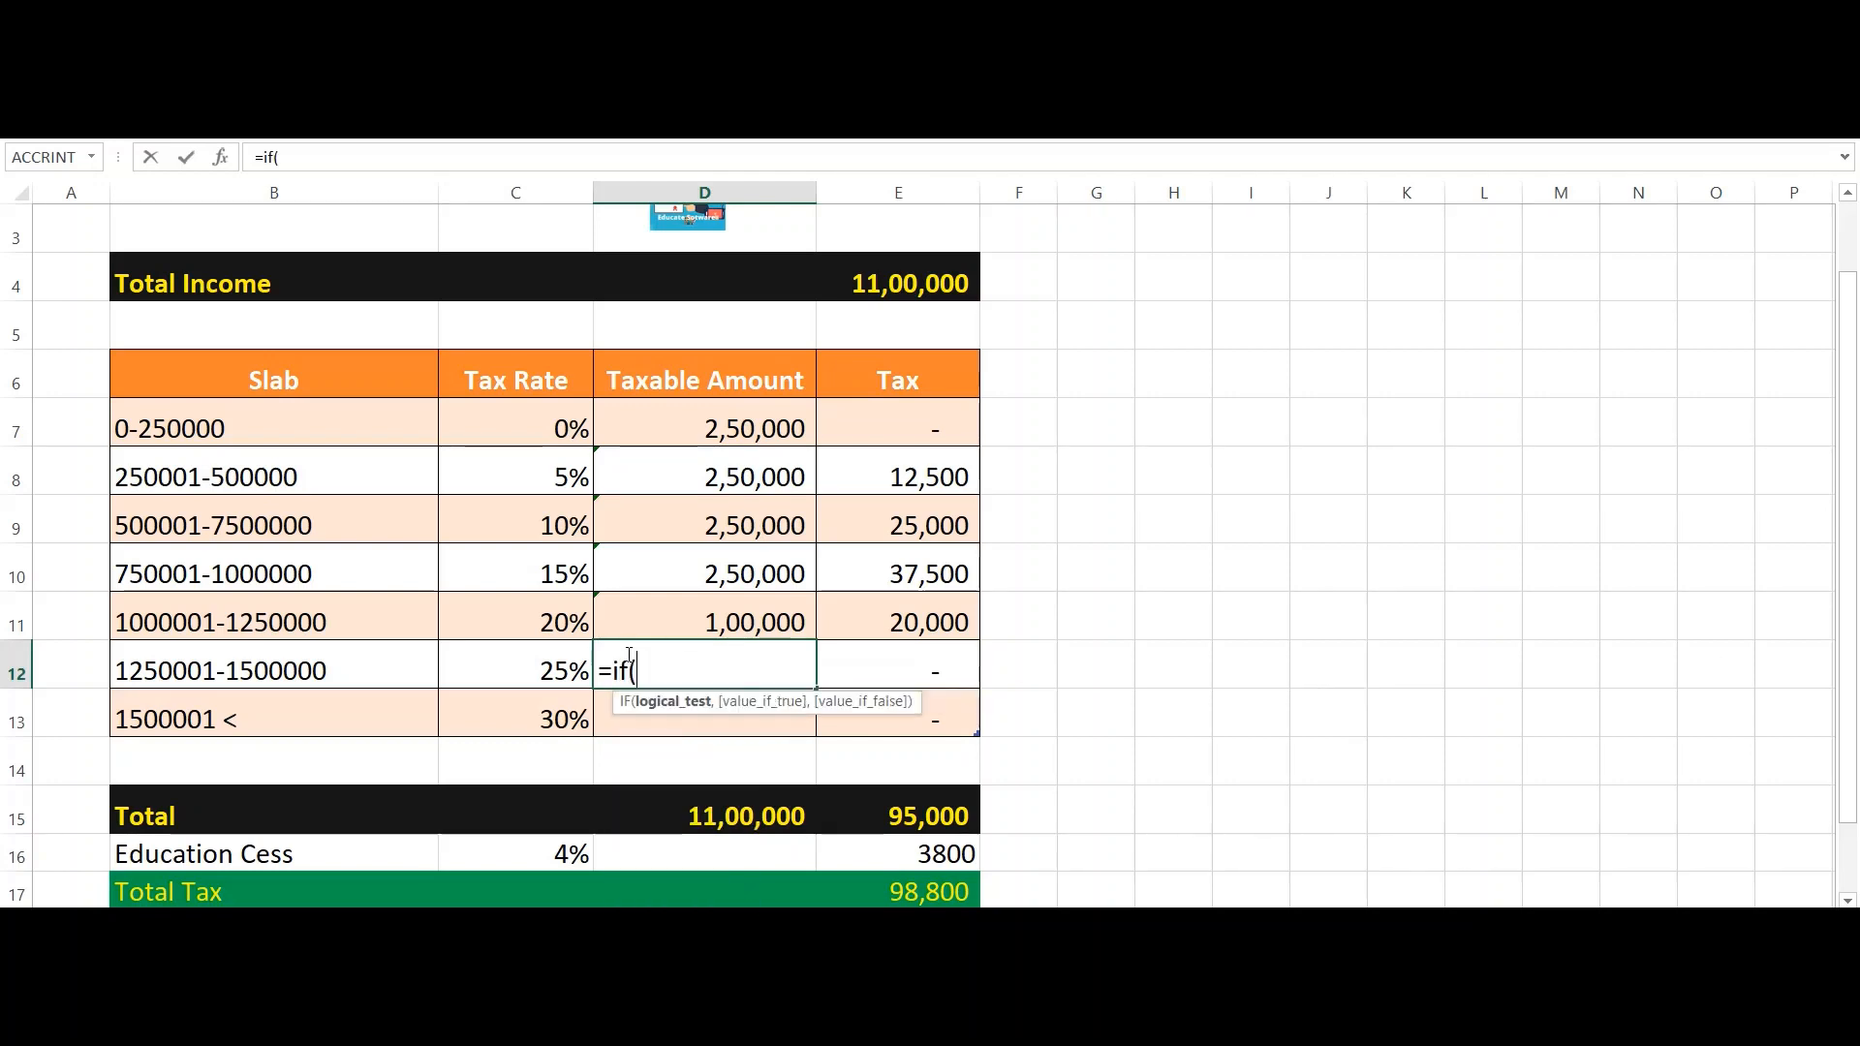
key(Up)
key(Up)
key(Up)
key(Right)
key(Up)
key(Up)
key(Up)
key(Up)
key(Up)
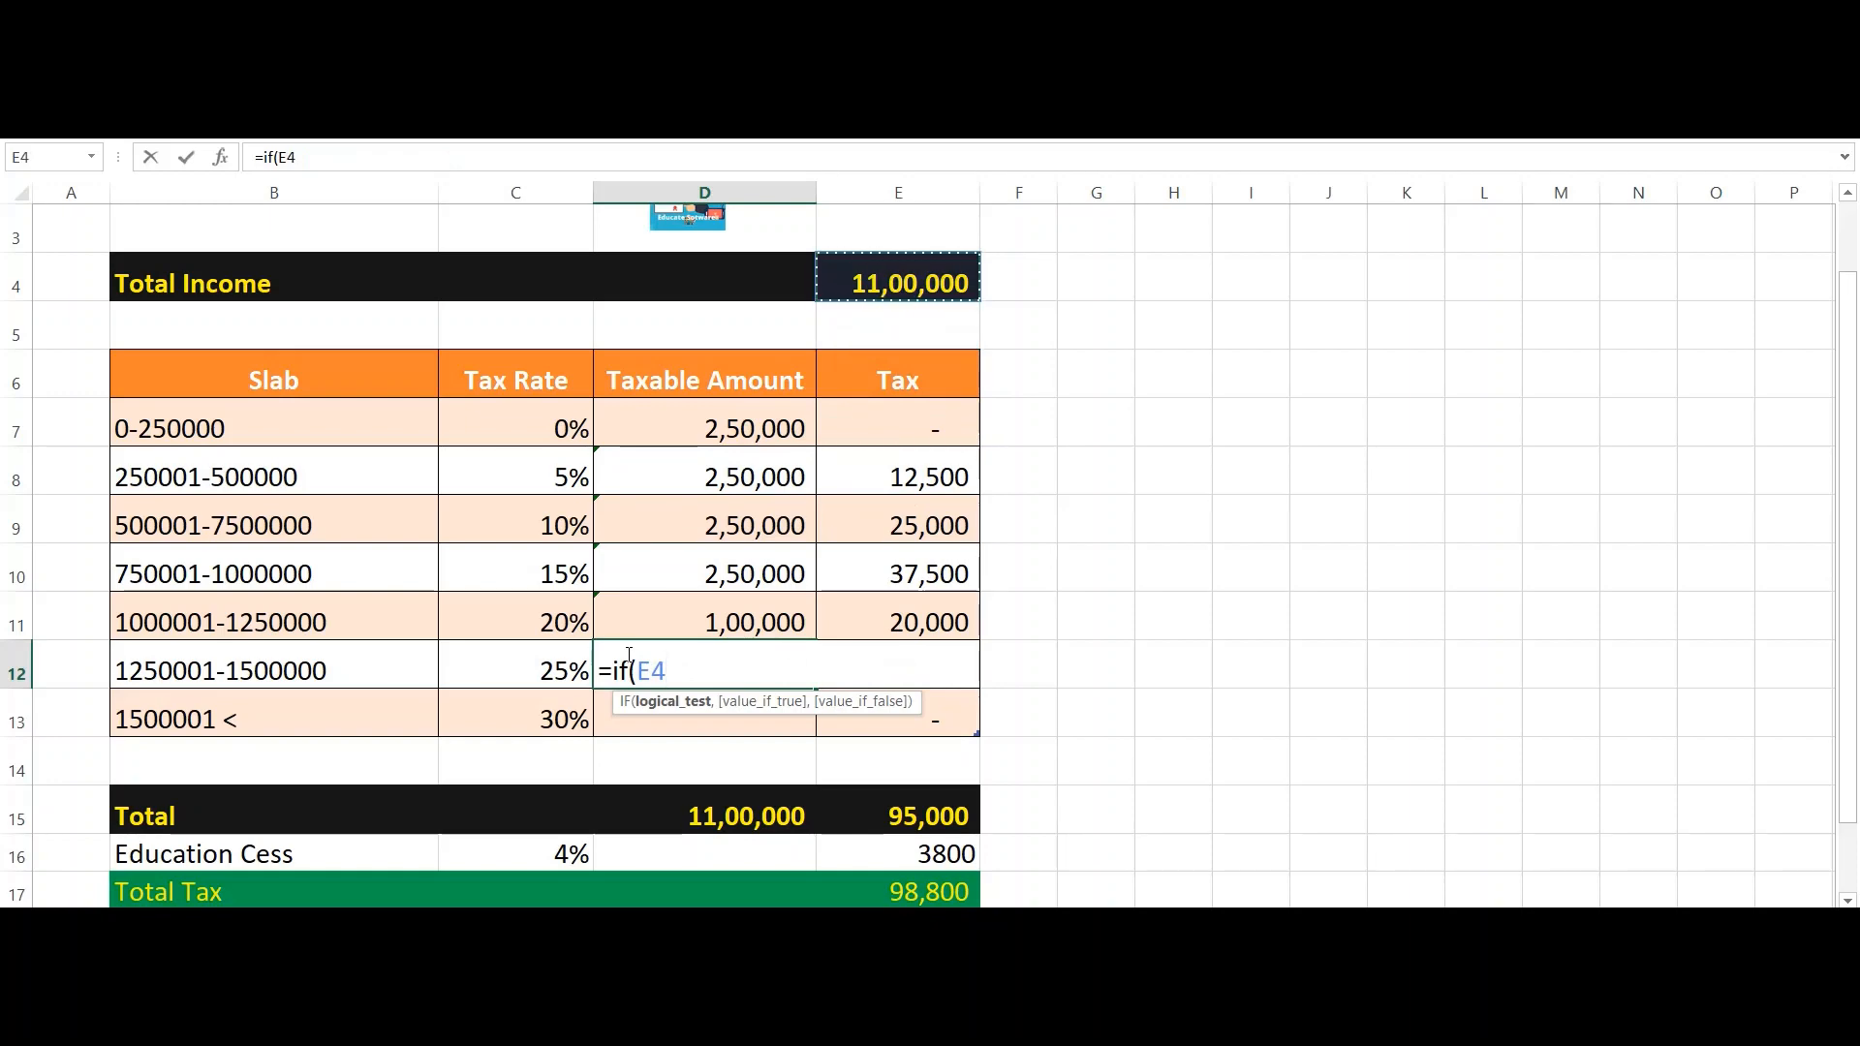
text(>)
text(1500000)
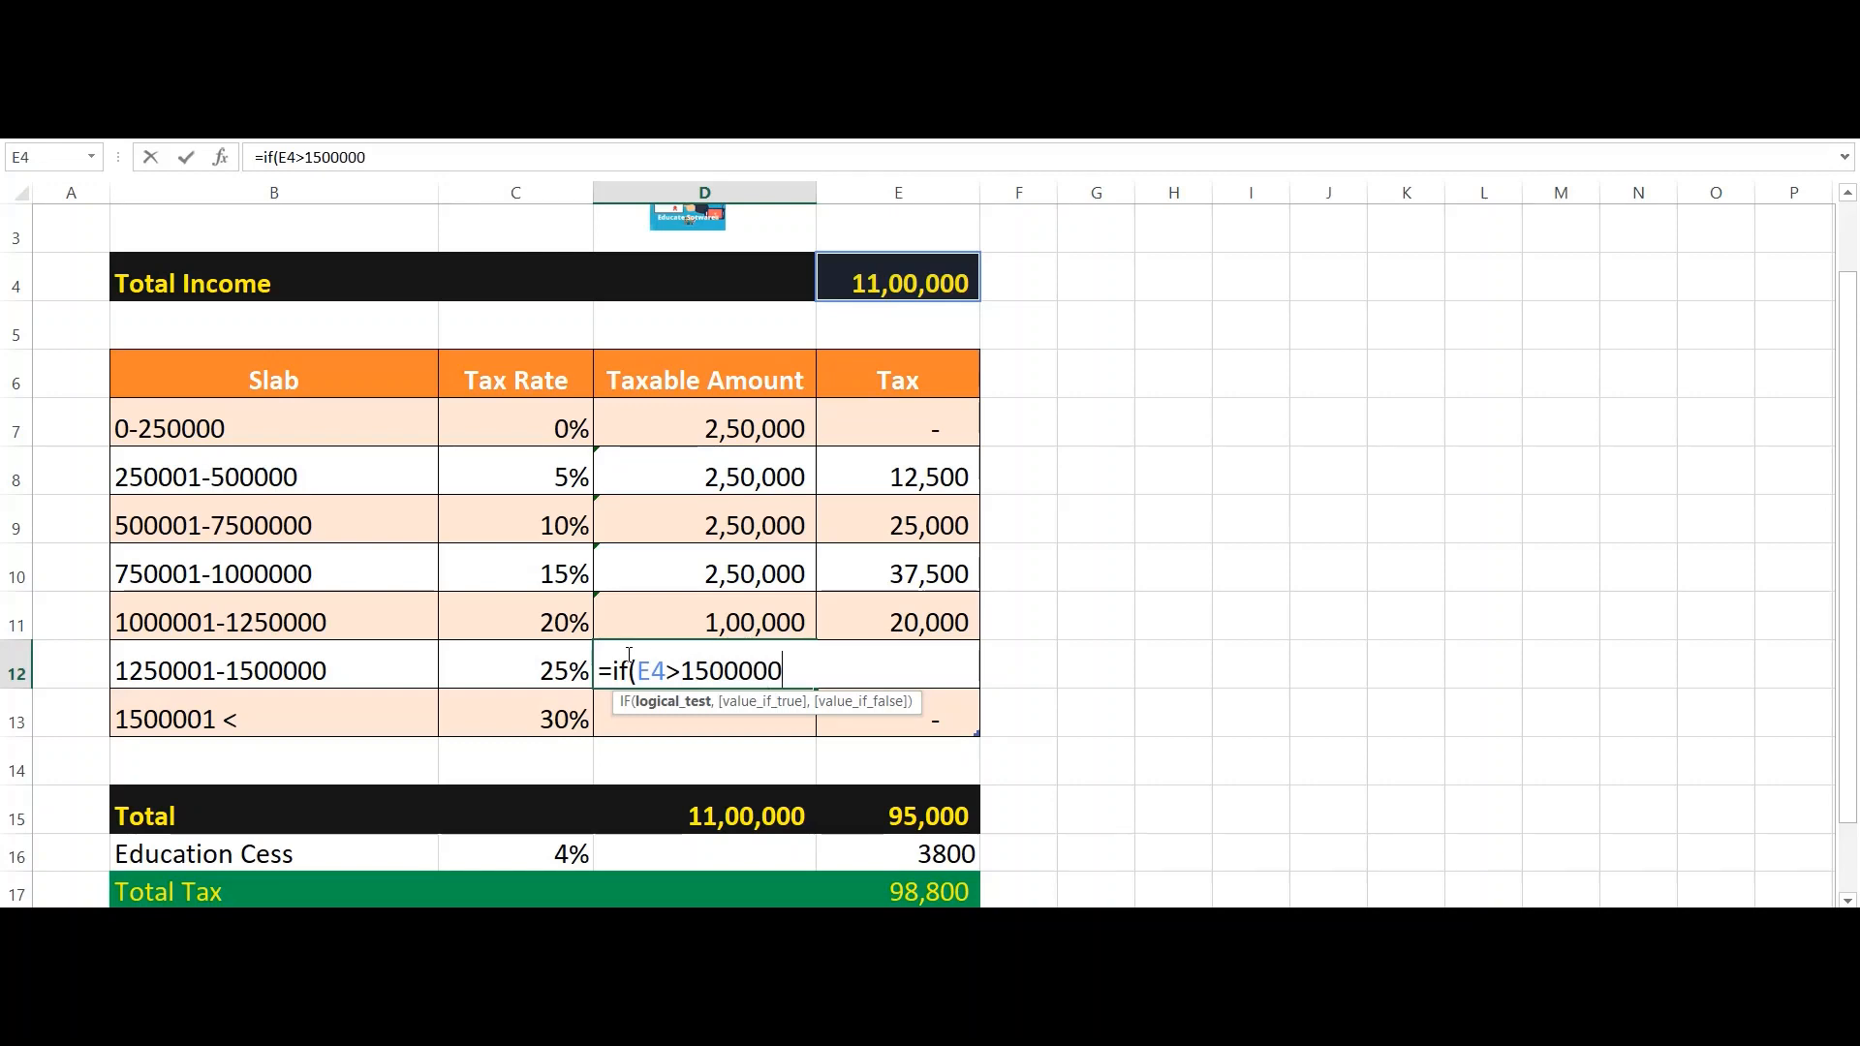
text(,2)
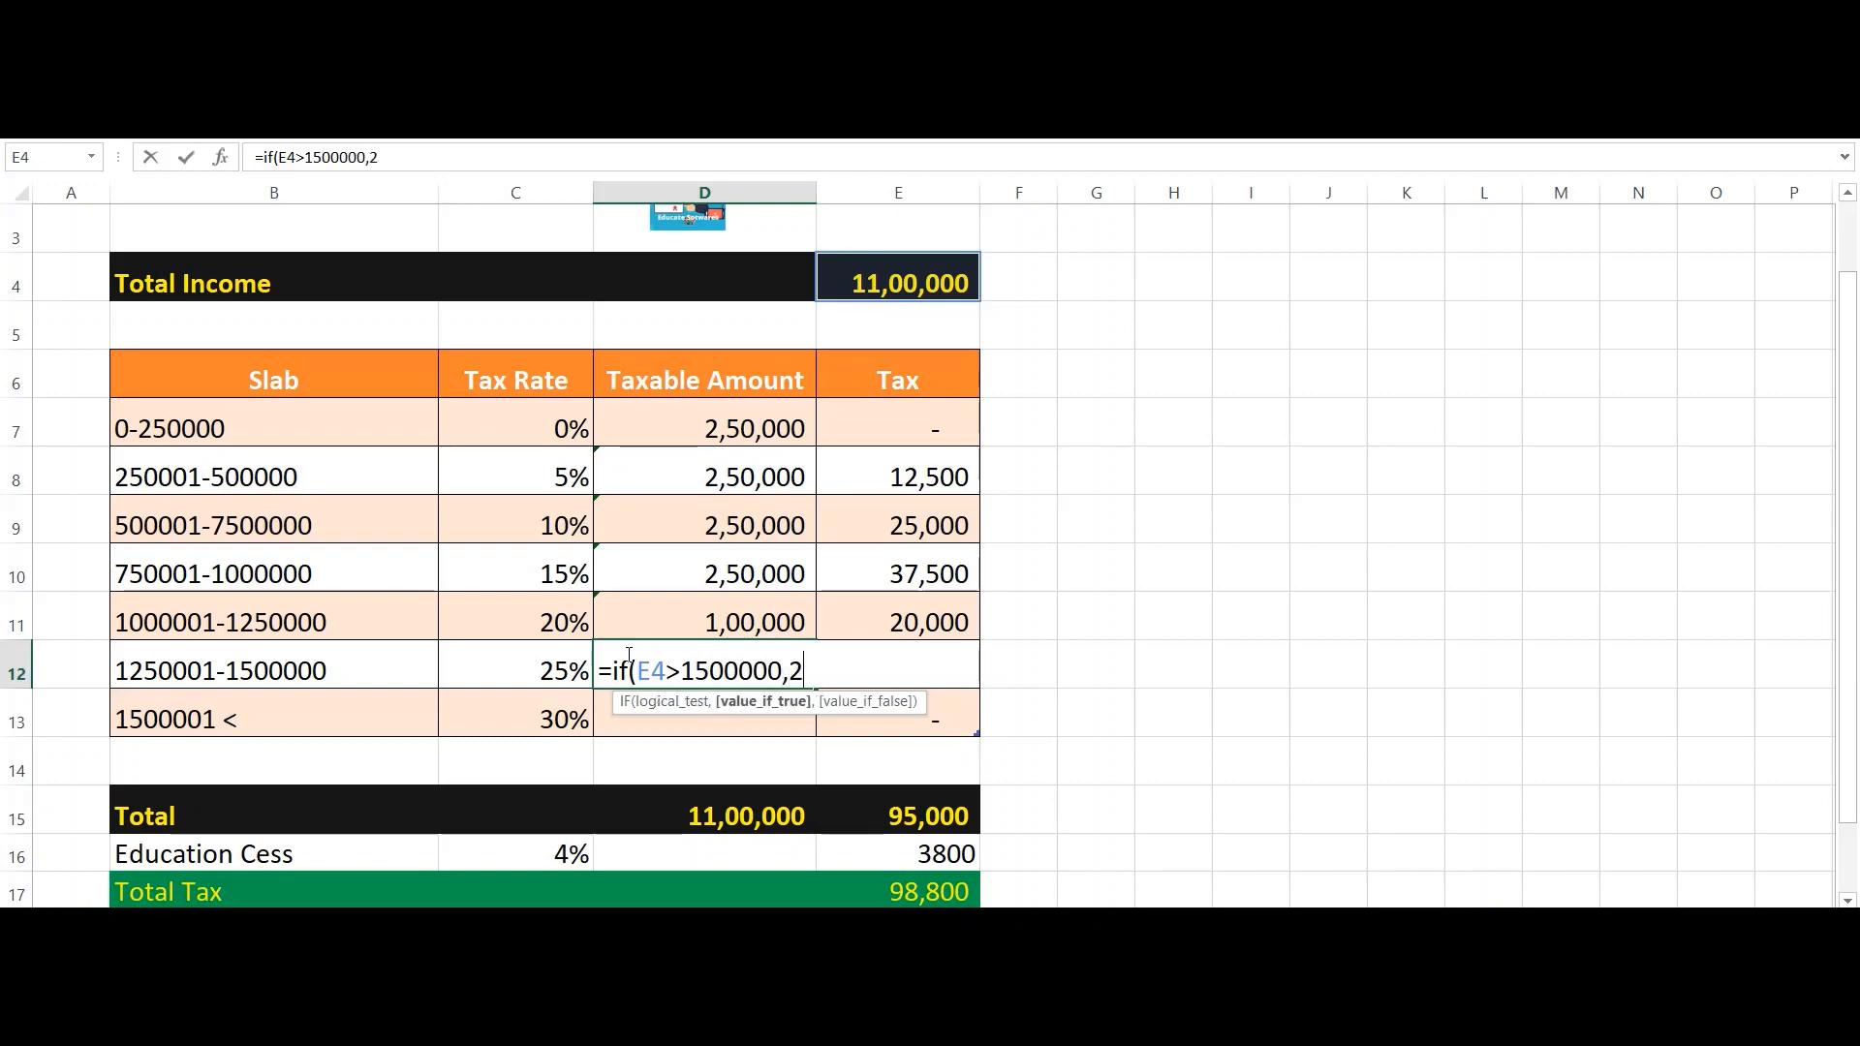
text(50000,)
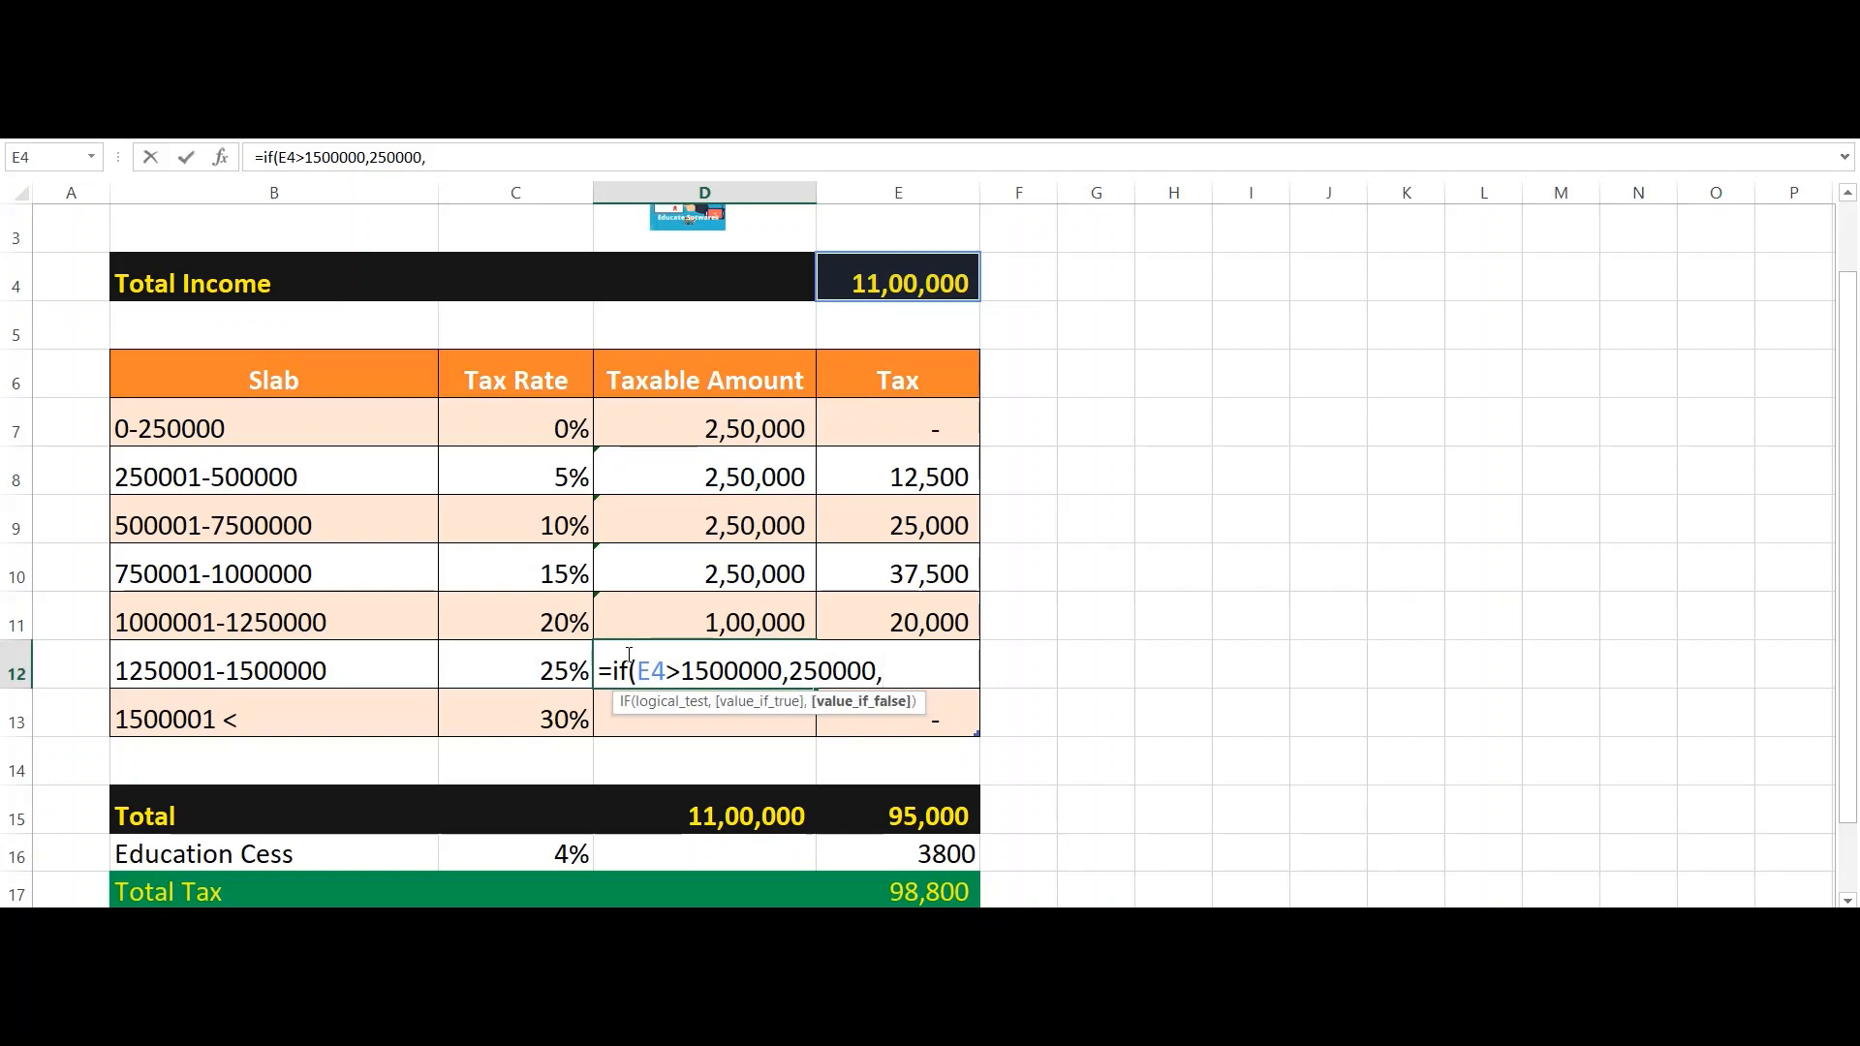
Step: Complete the IF formula in D12 with (E4-D7-D8-D9-D10-D11) as its value-if-false argument
text(()
text(e)
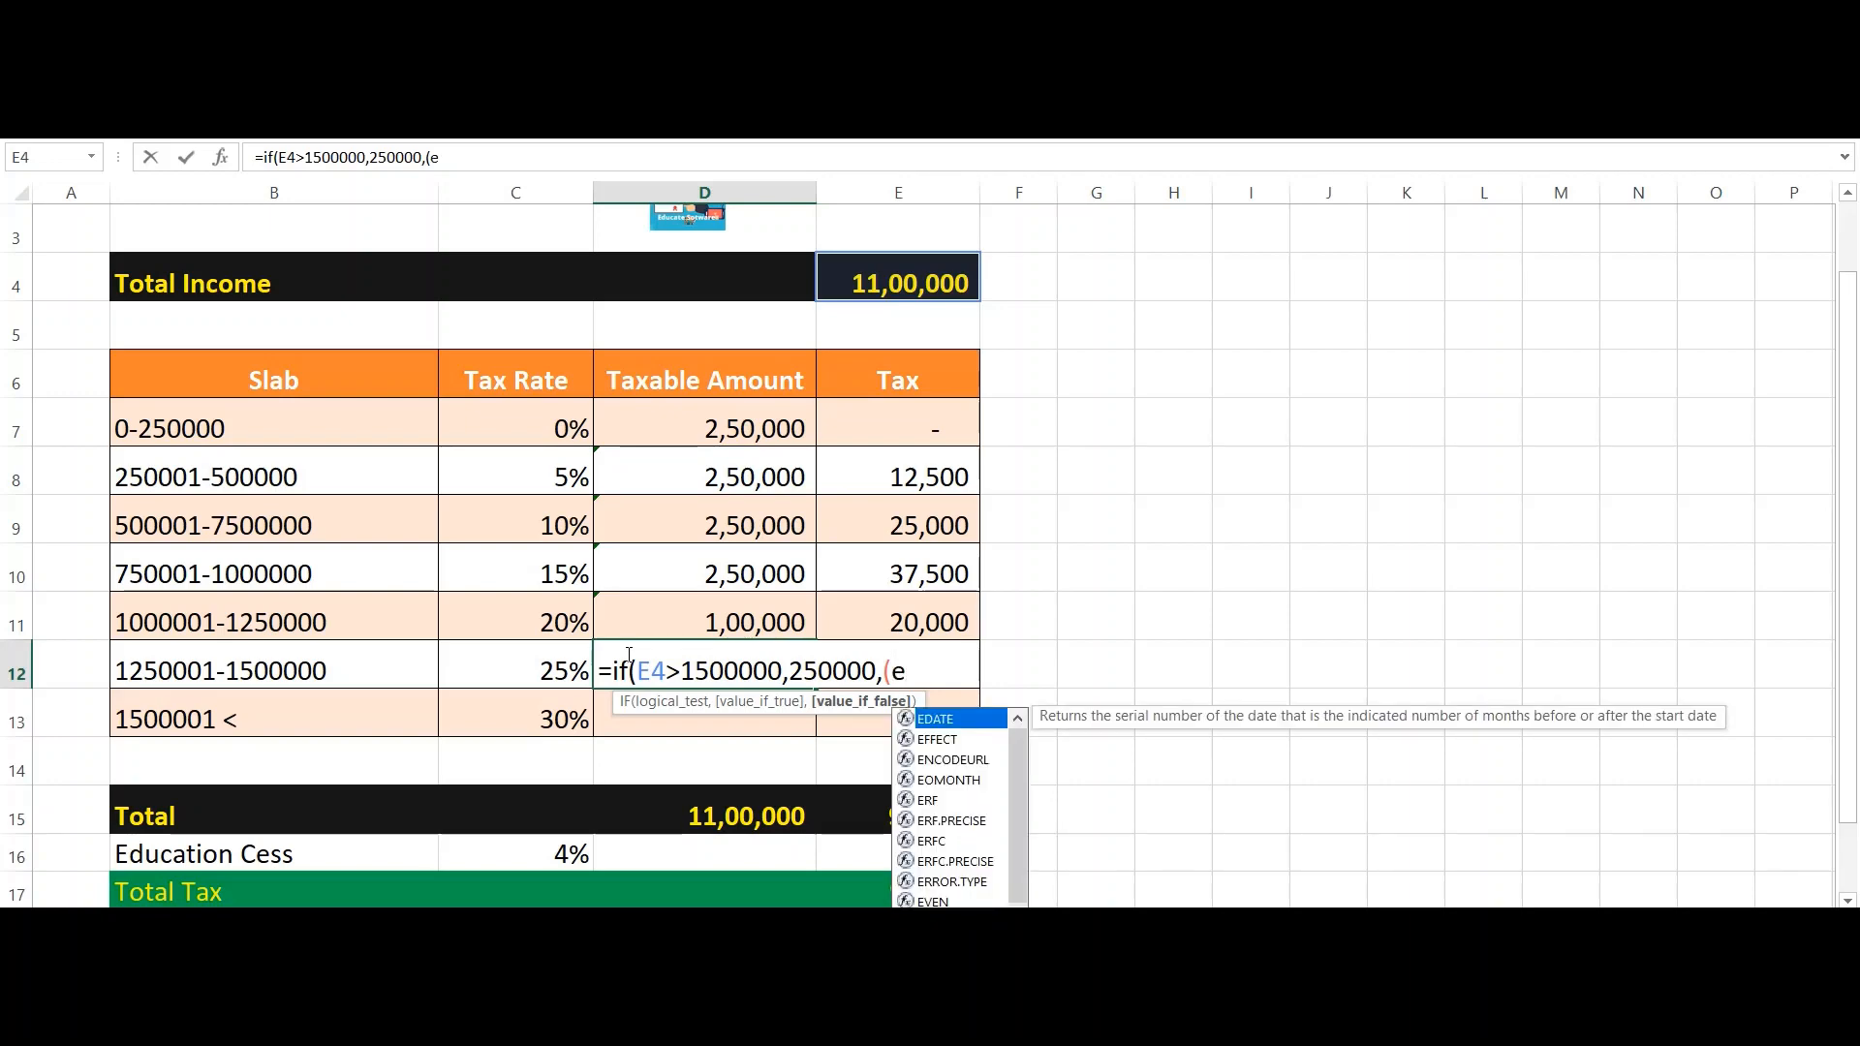
text(4)
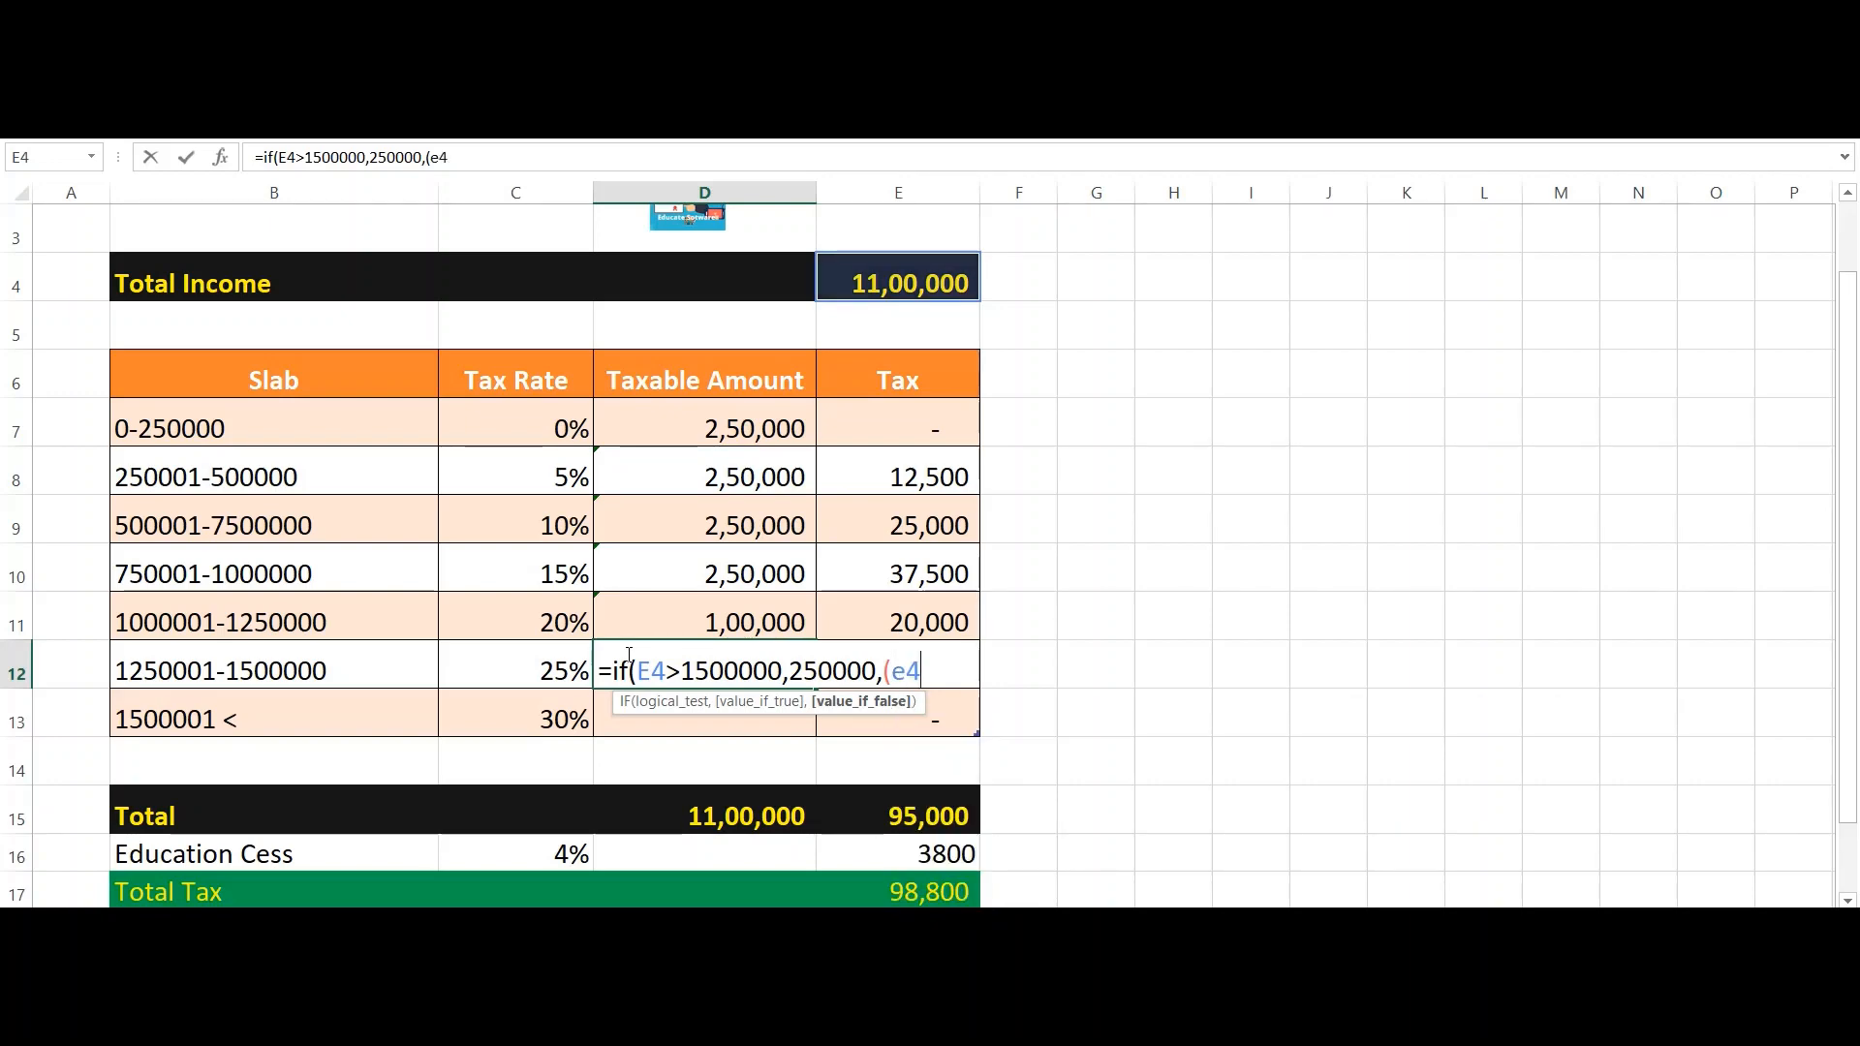
text(-)
key(Up)
key(Up)
key(Up)
key(Up)
key(Up)
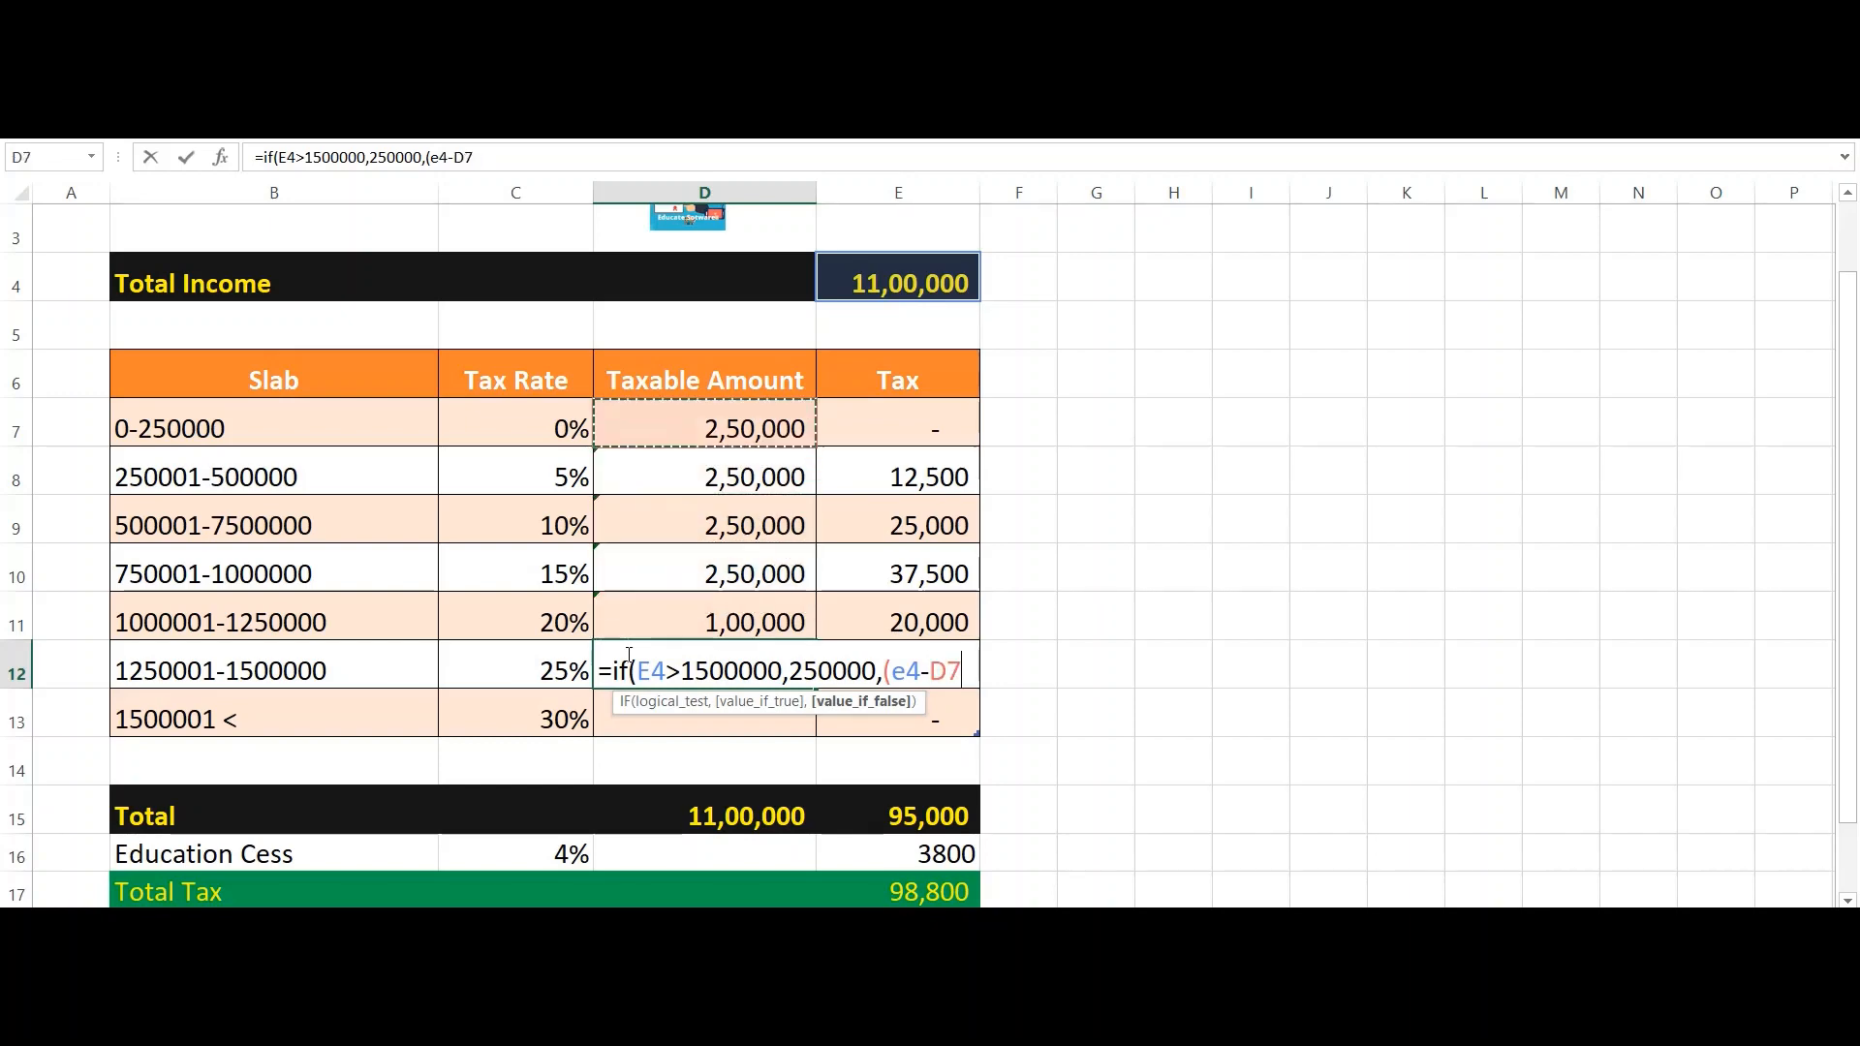
text(-)
key(Up)
key(Up)
key(Up)
key(Up)
key(Up)
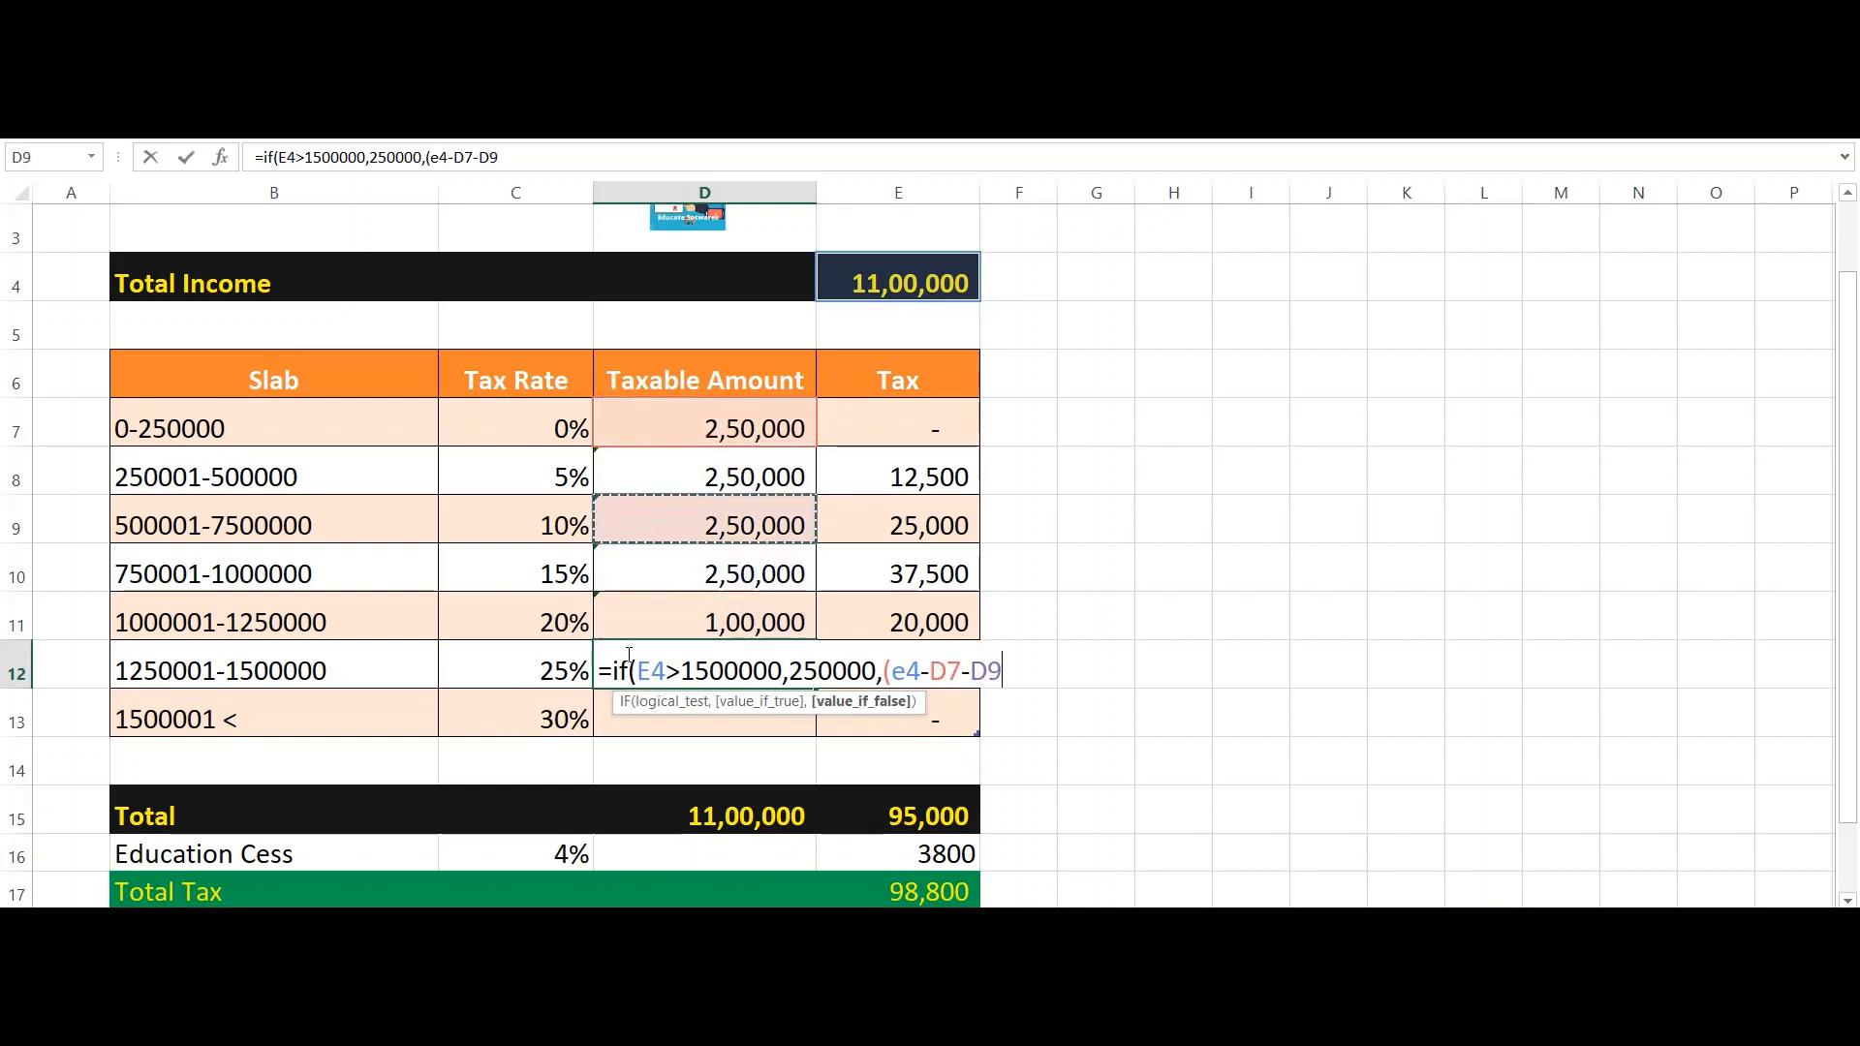
key(Down)
text(-)
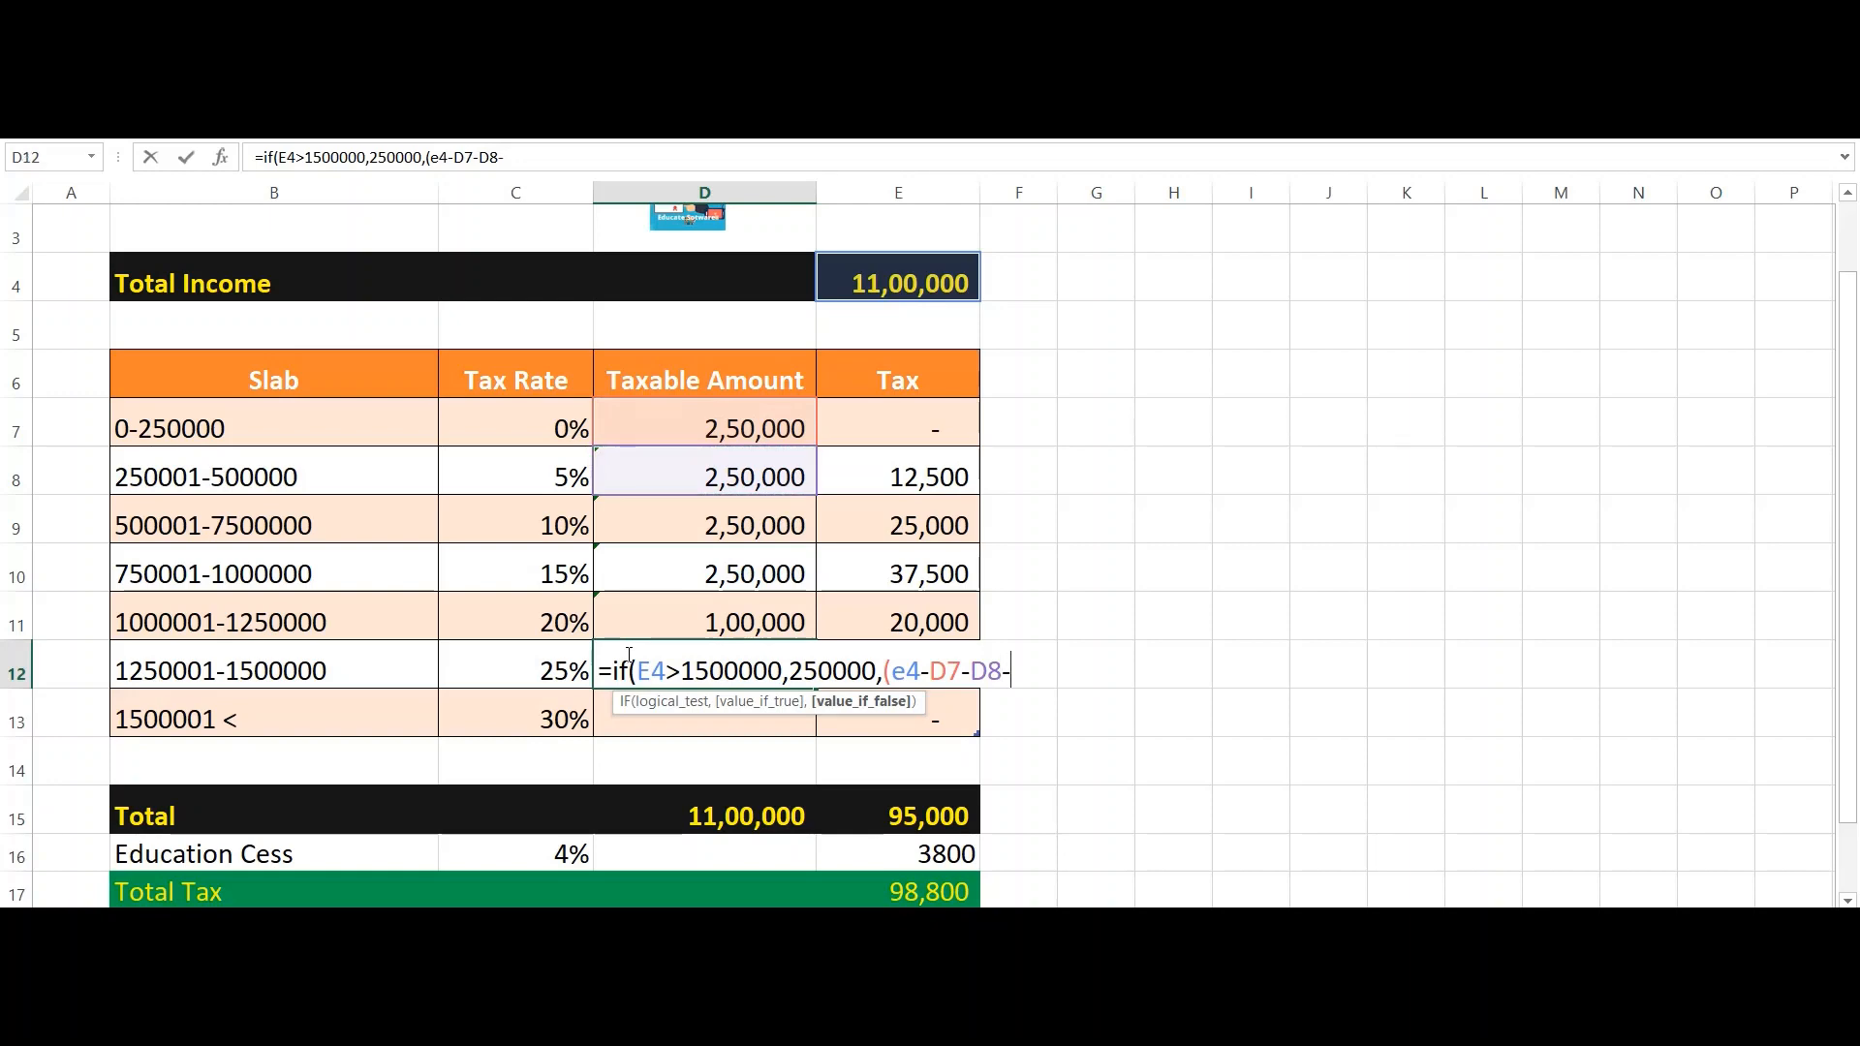
key(Up)
key(Up)
key(Up)
text(-)
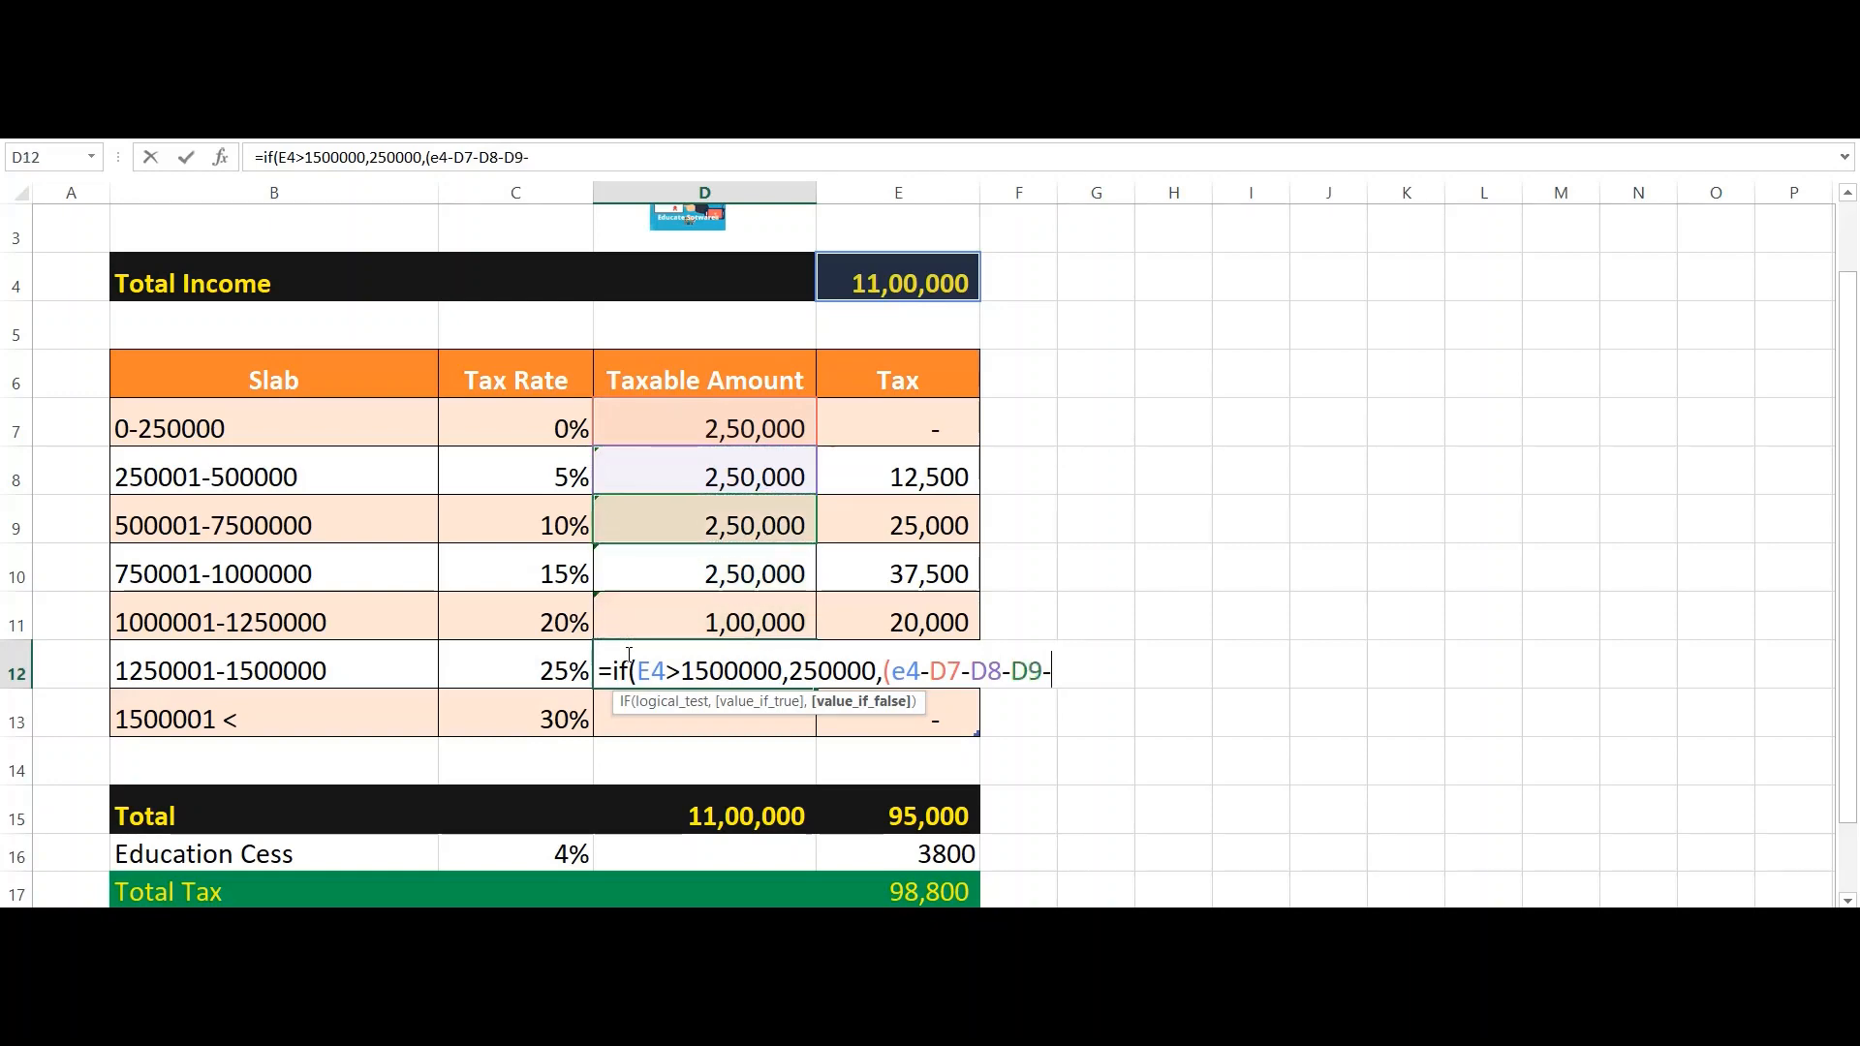
key(Up)
key(Up)
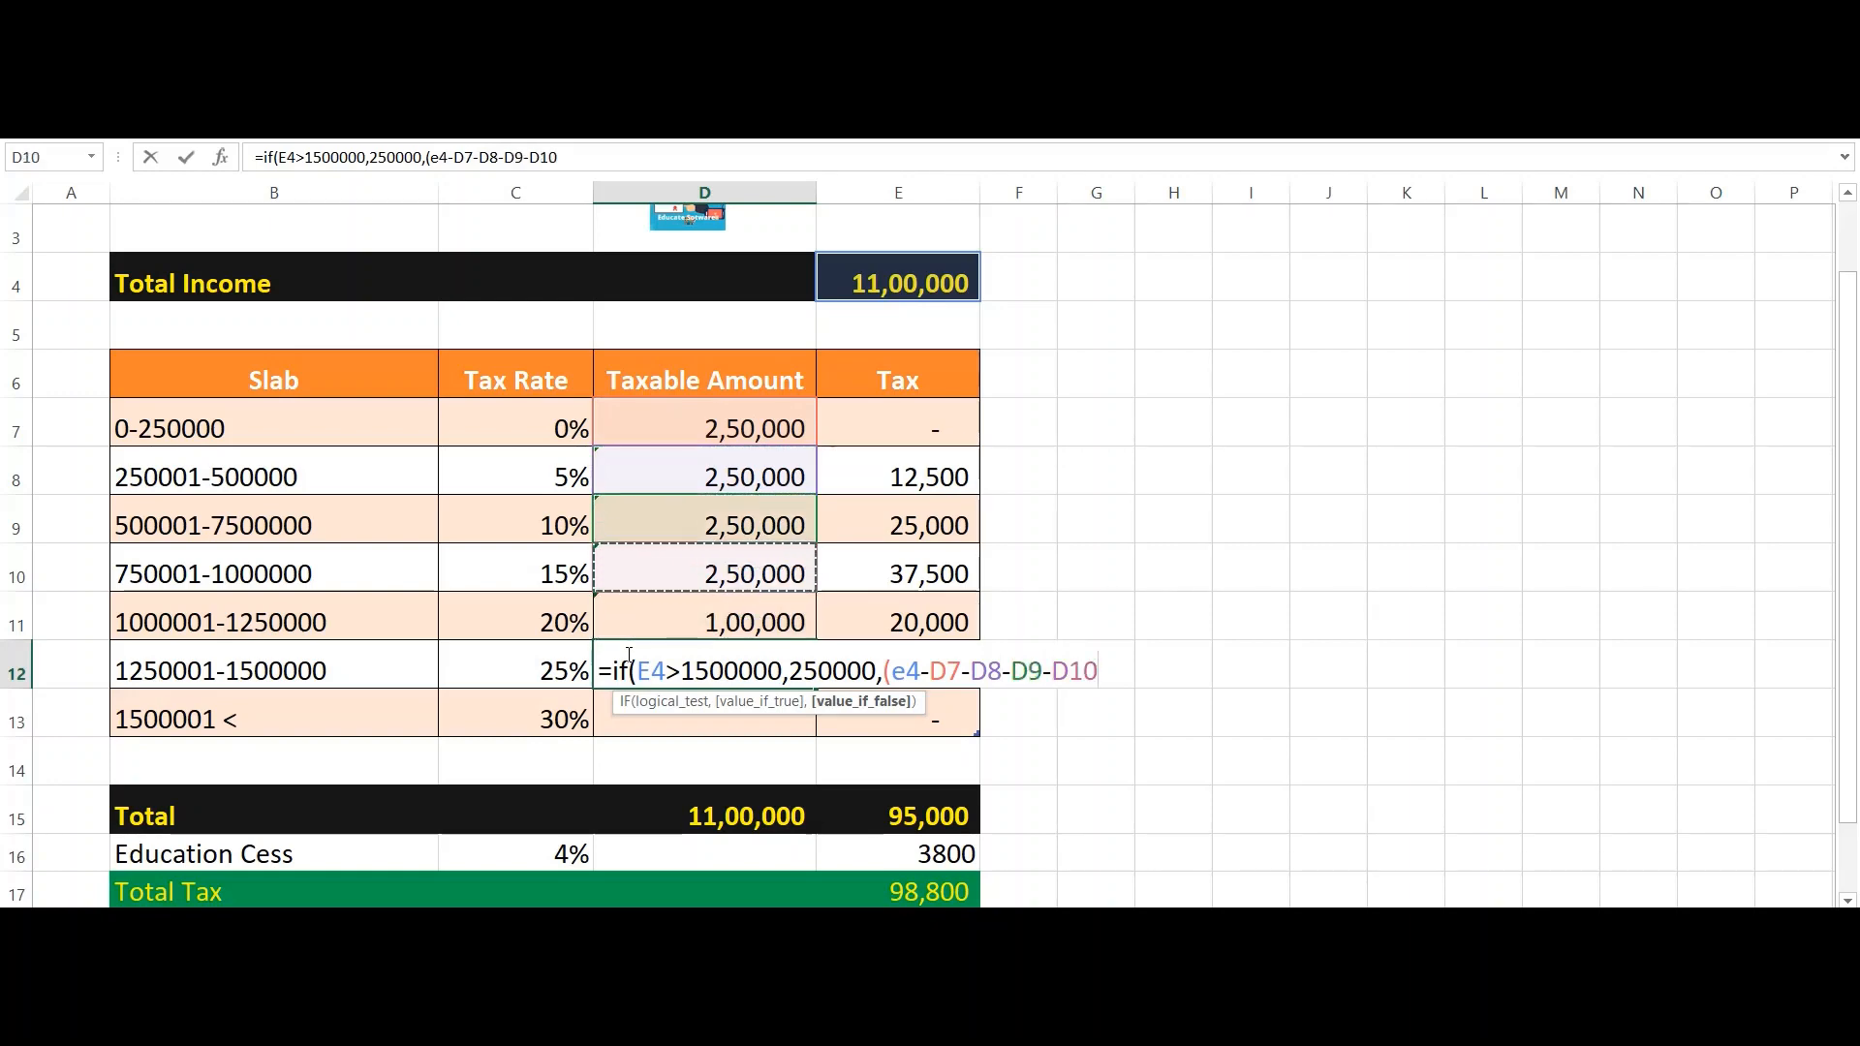
text(-)
key(Up)
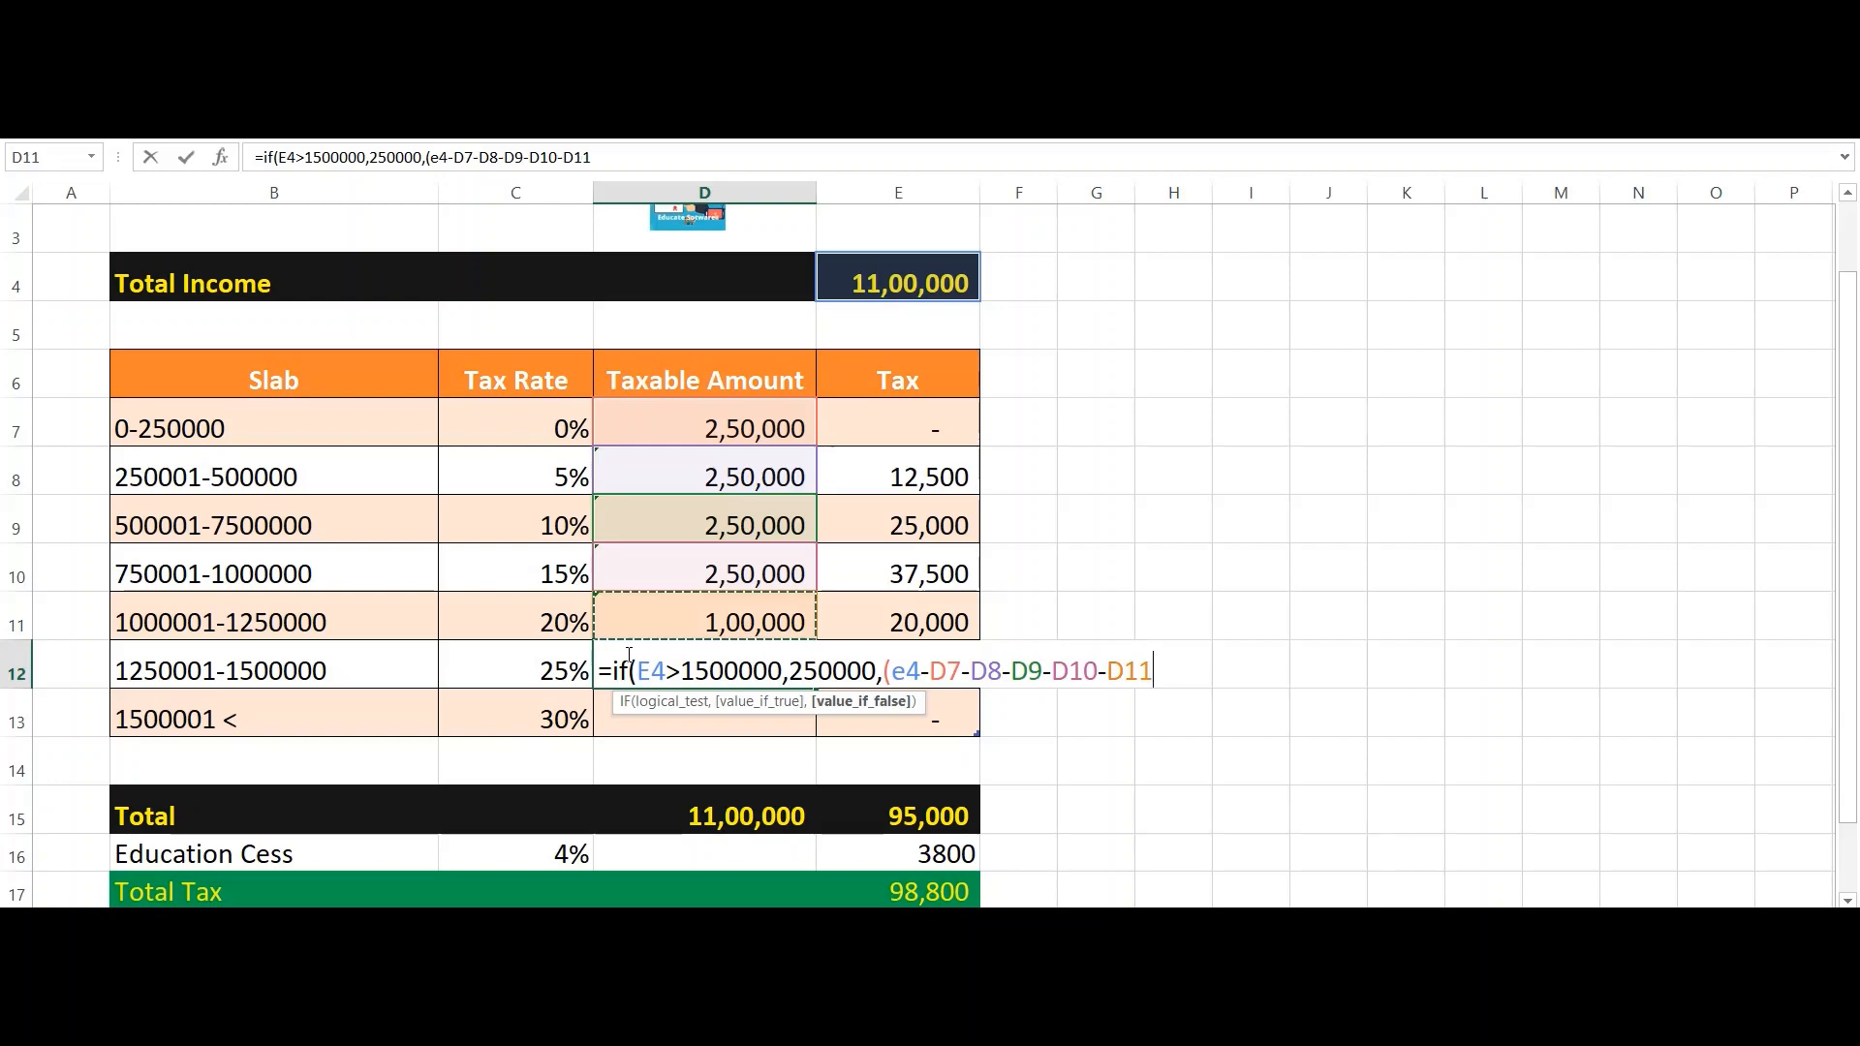
text()))
key(Return)
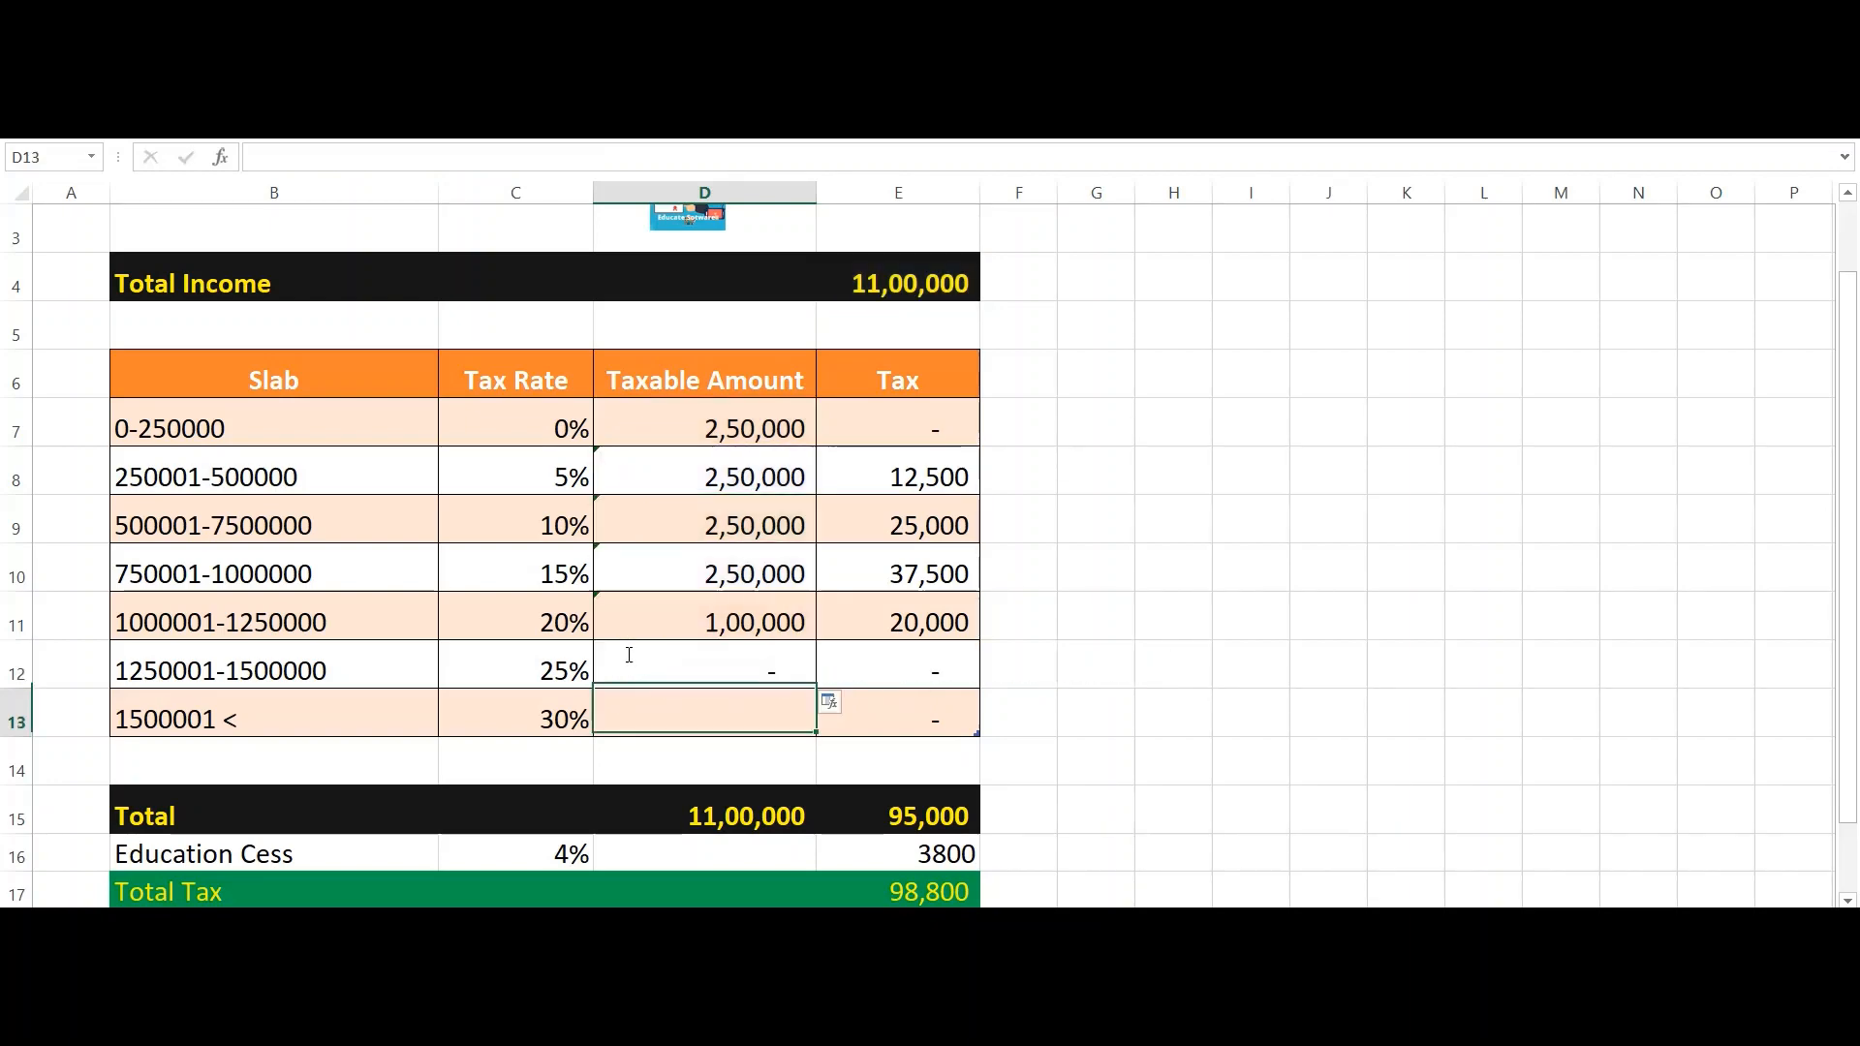
key(Right)
key(Up)
key(Up)
key(Left)
key(Up)
key(Up)
key(Up)
key(Up)
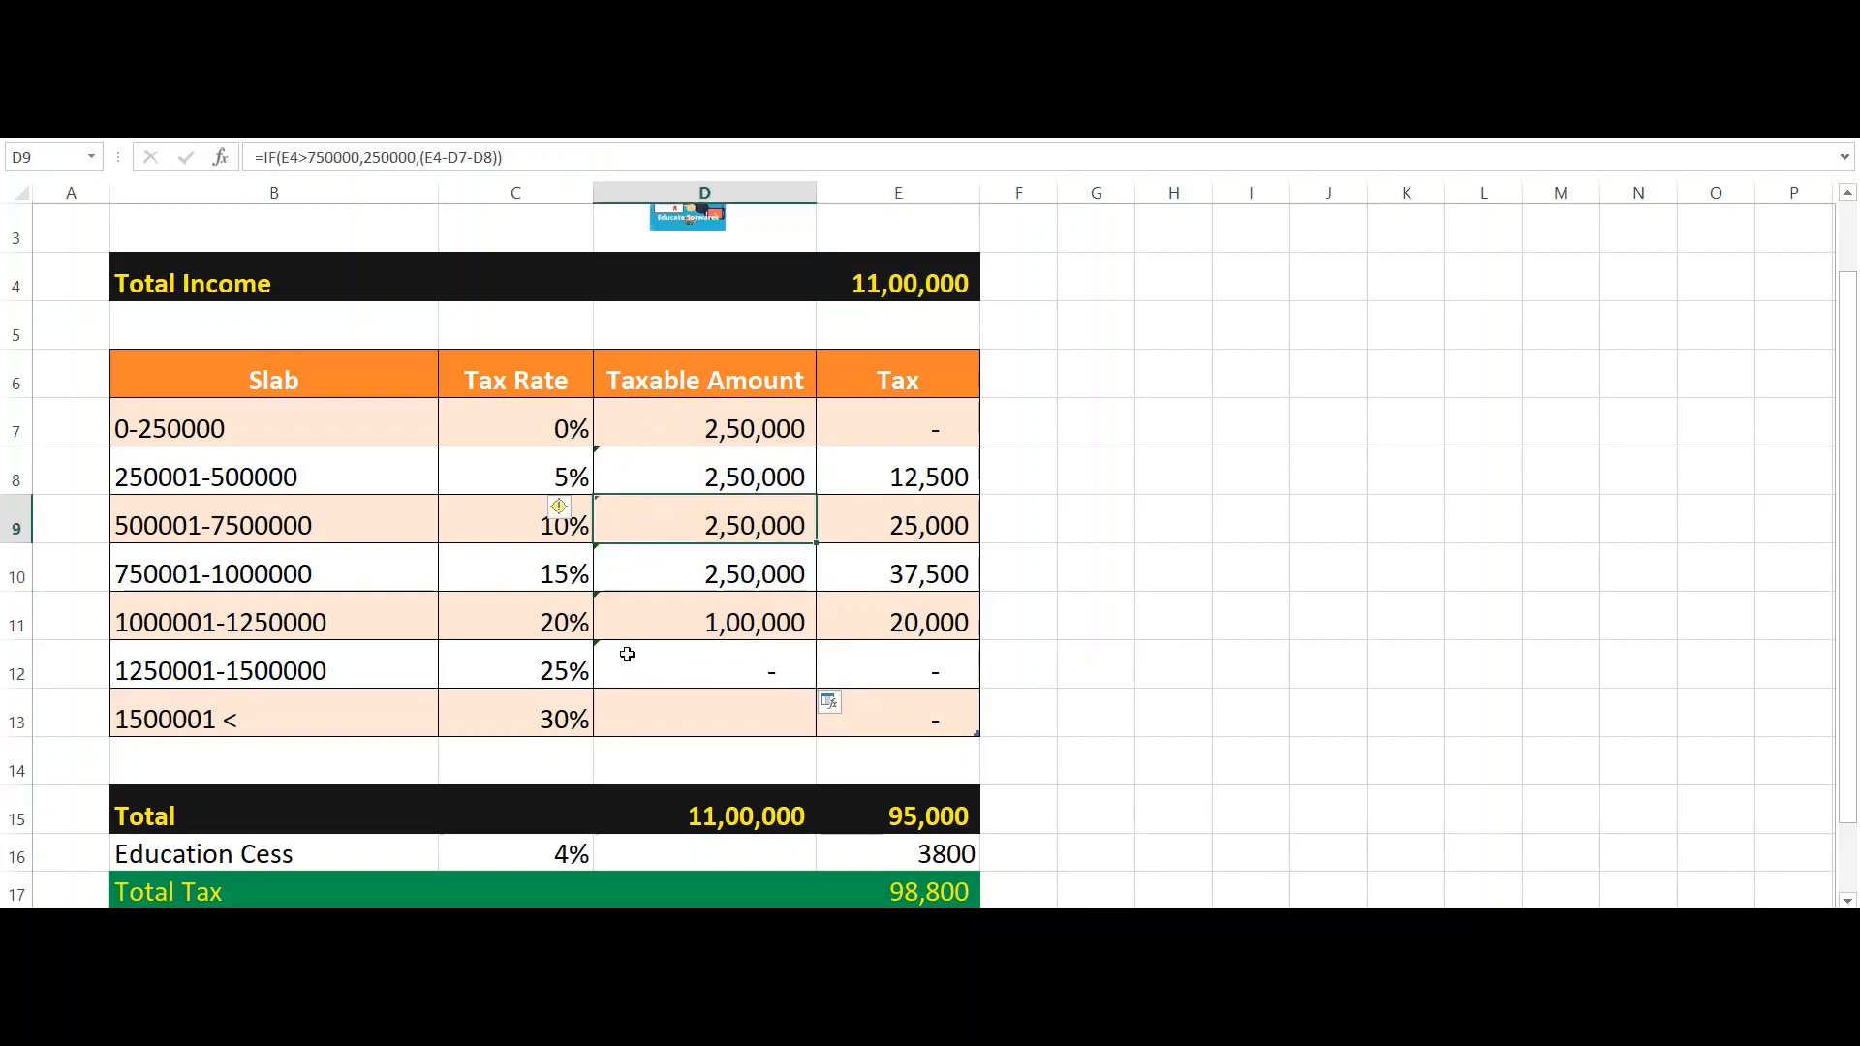
key(Right)
key(Up)
key(Up)
key(Up)
text(14,00,00)
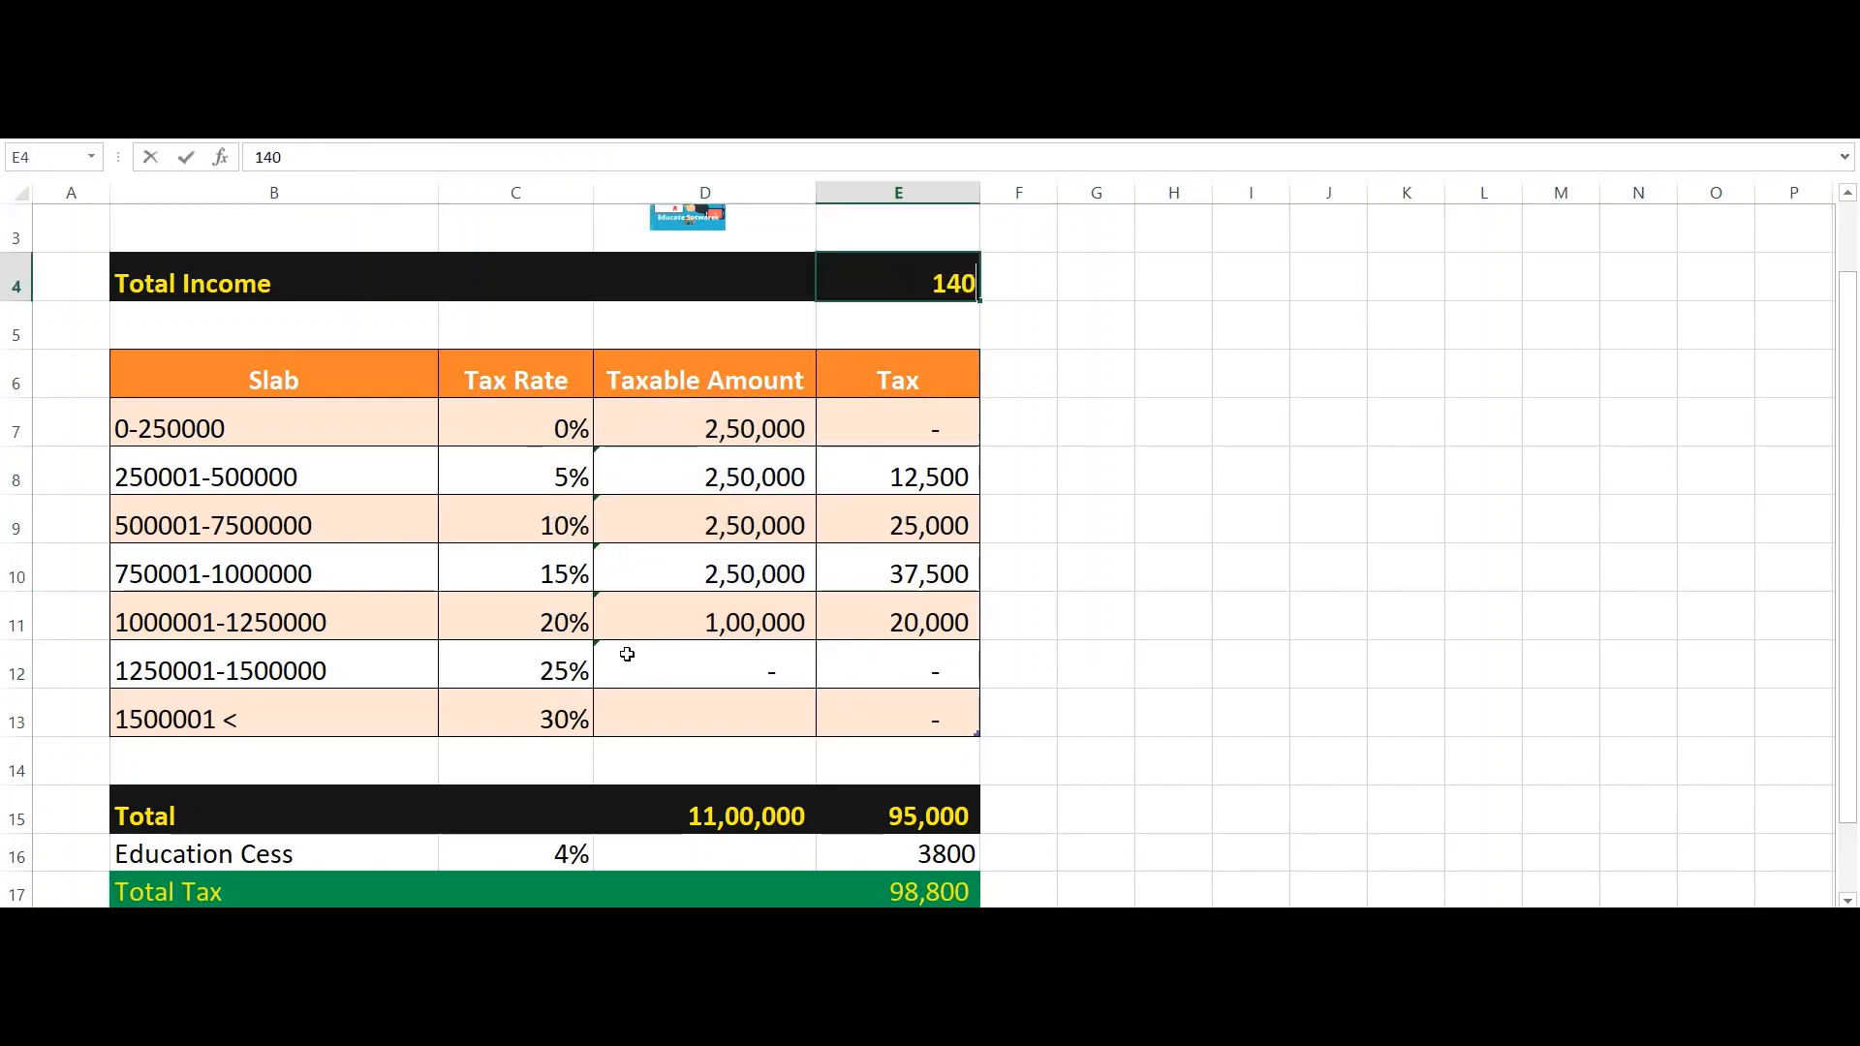
text(0)
key(Return)
key(Left)
key(Down)
key(Down)
key(Down)
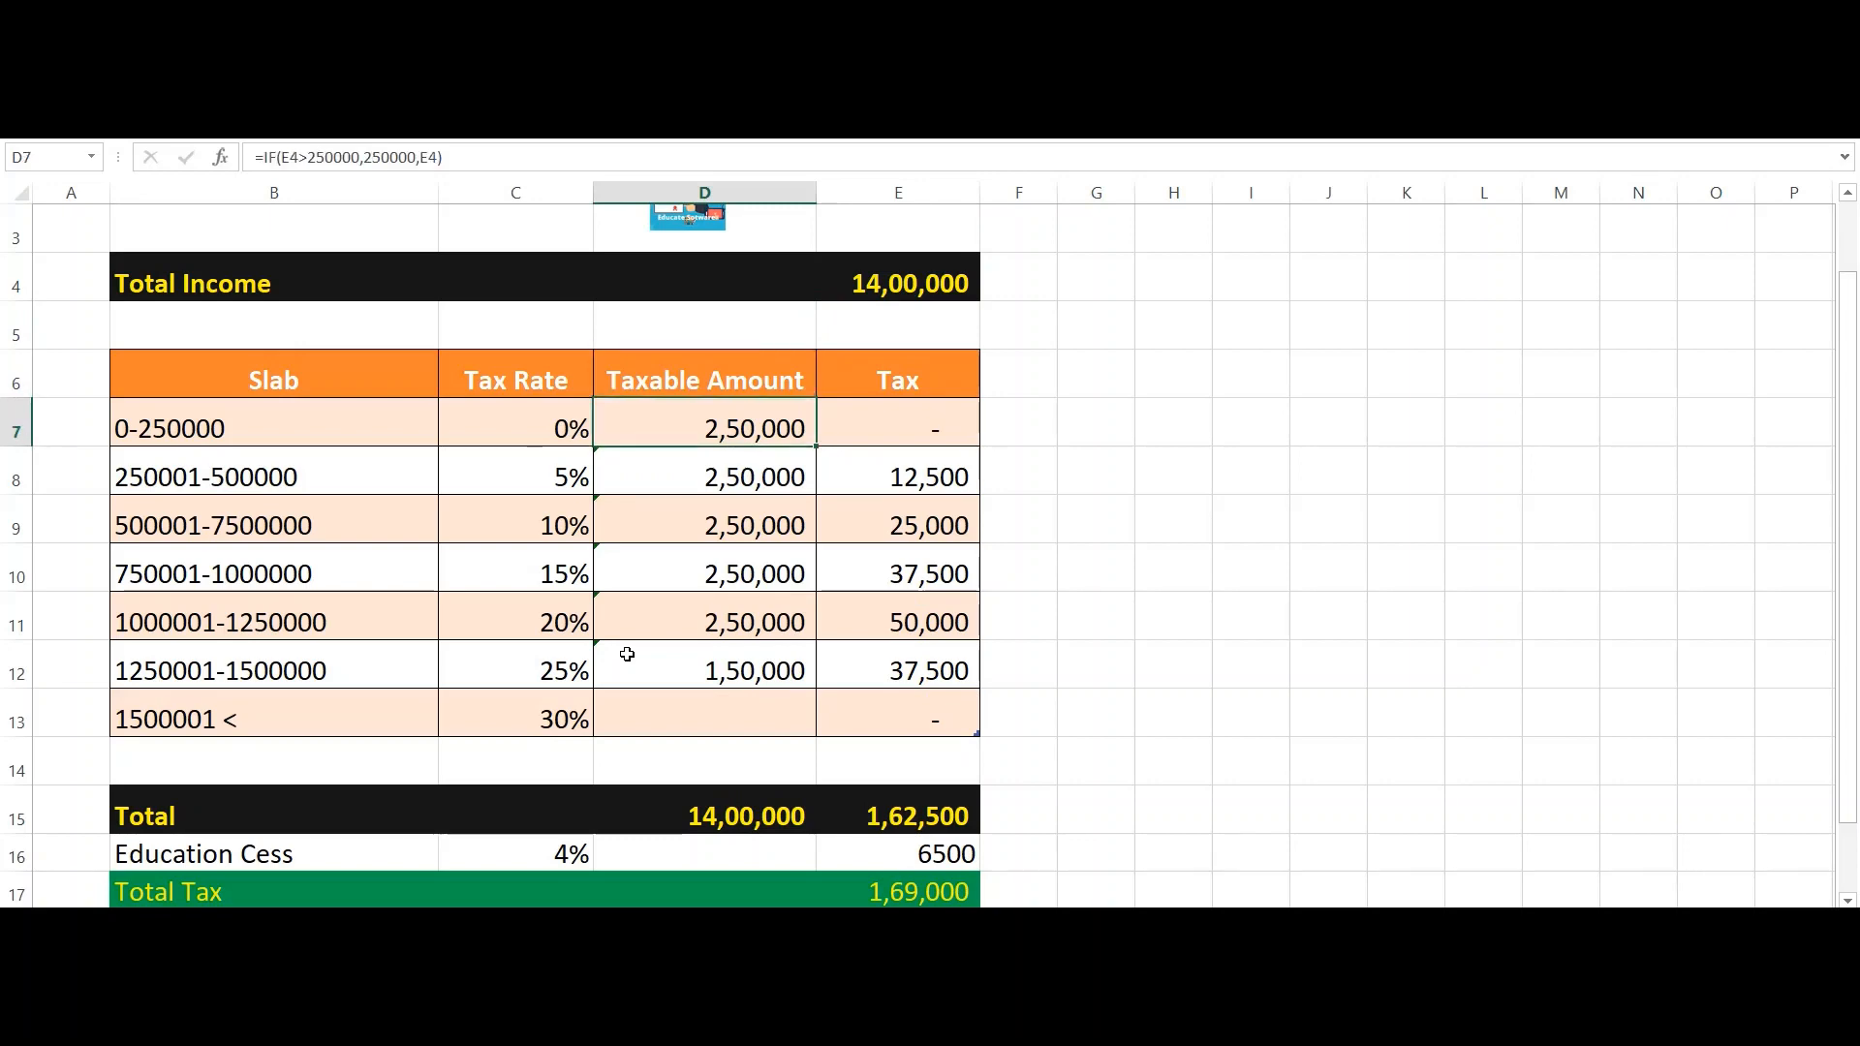
key(Down)
key(Down)
key(Down)
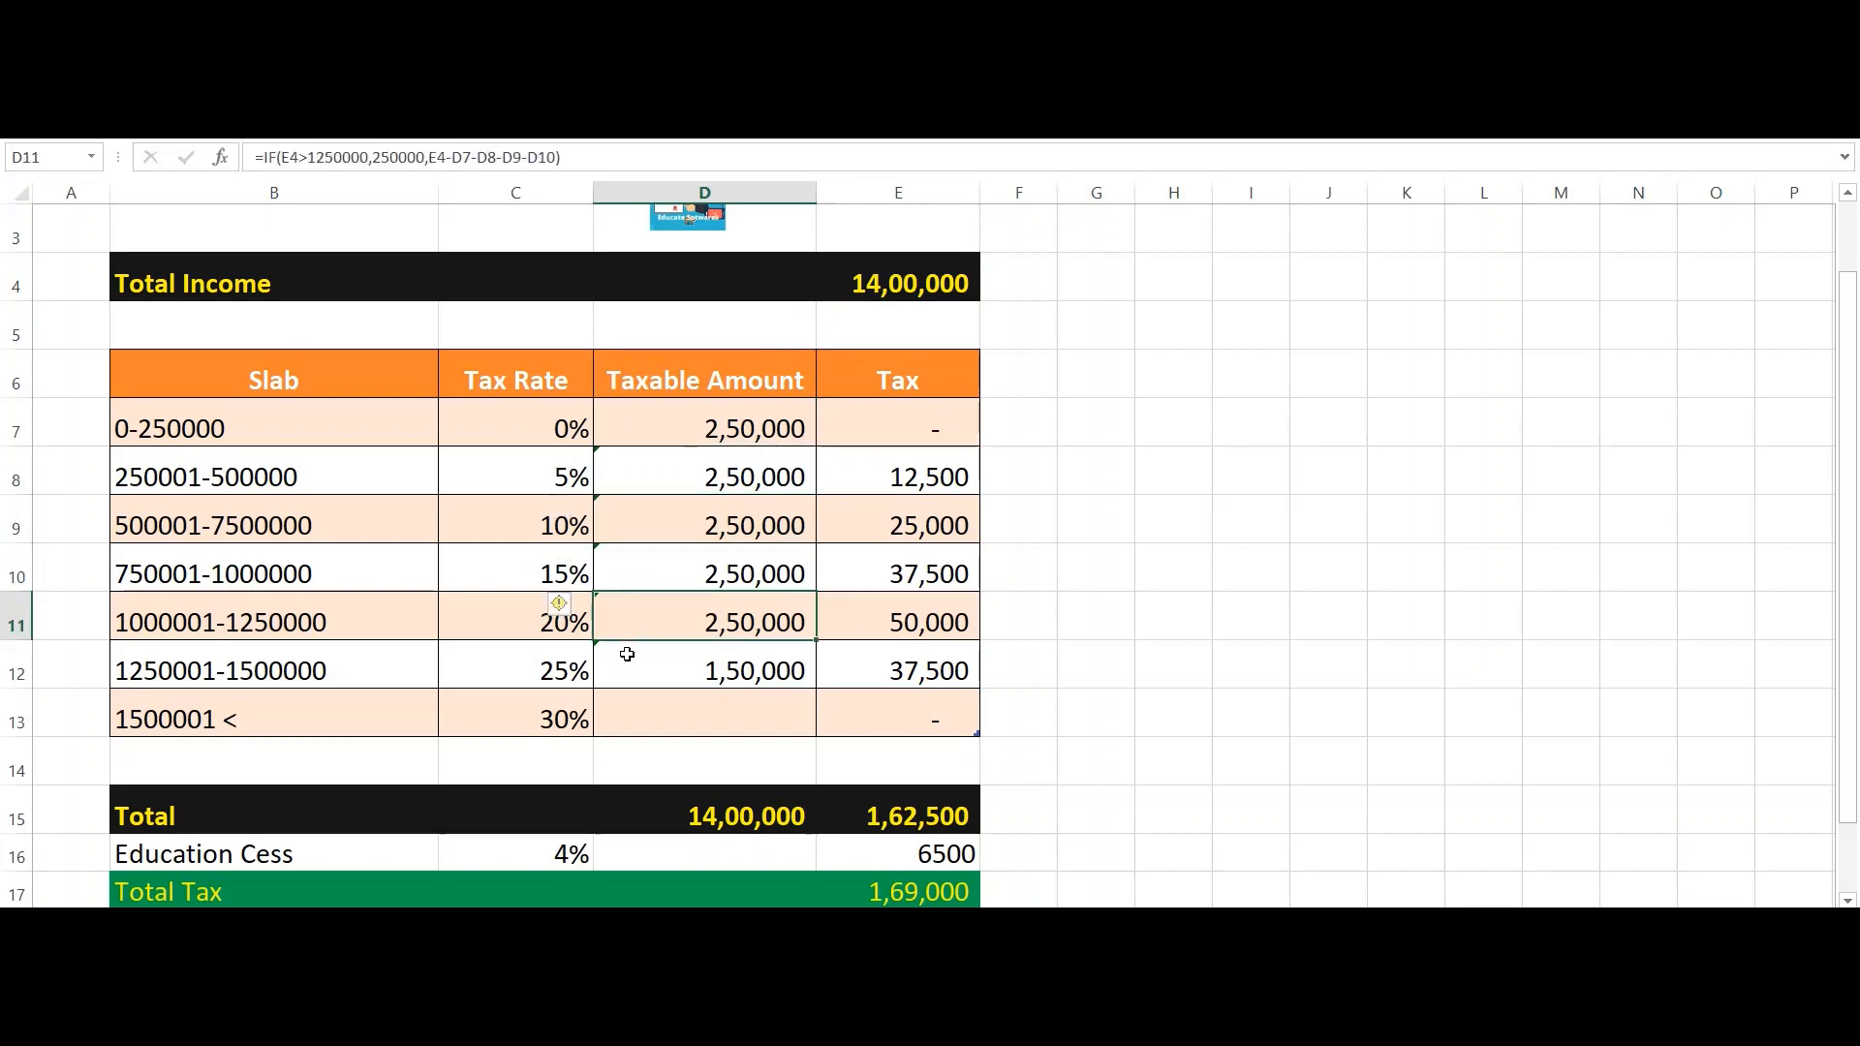
key(Down)
key(Down)
key(Down)
key(Down)
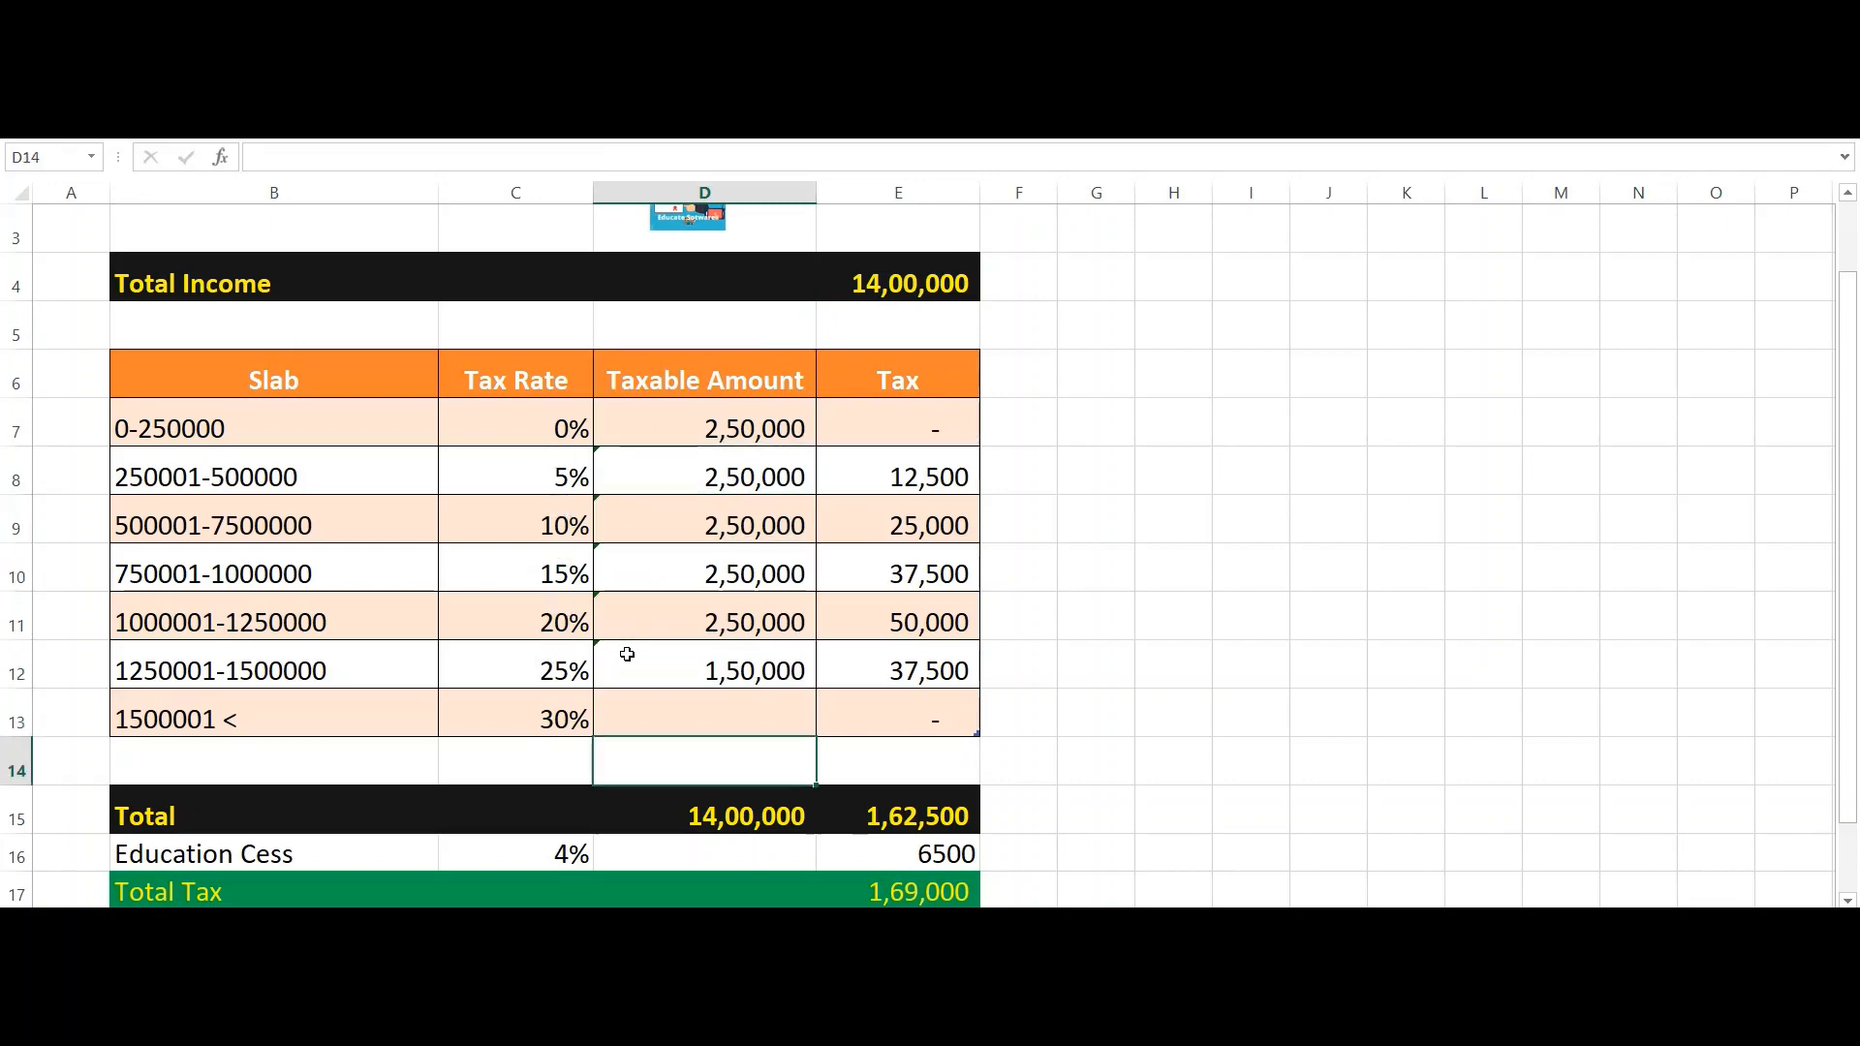
key(Up)
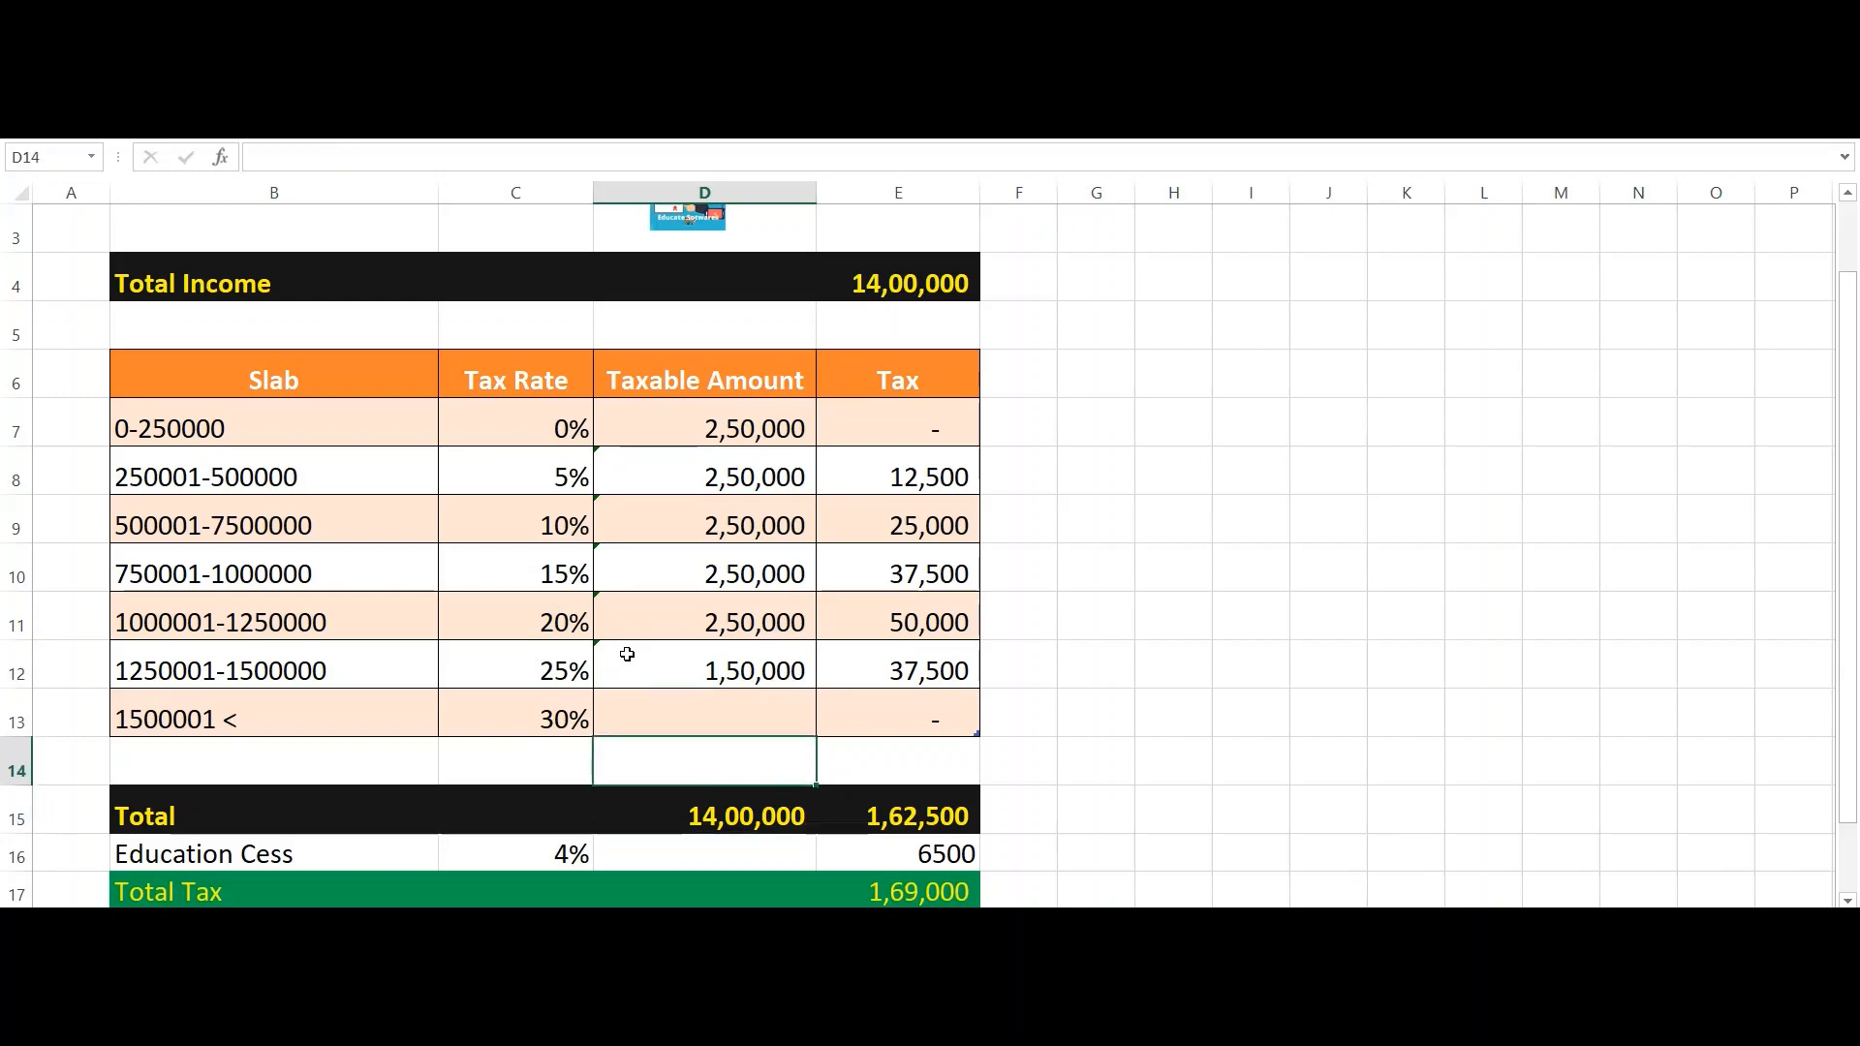
key(Down)
key(Up)
key(Up)
key(Up)
key(Down)
key(Up)
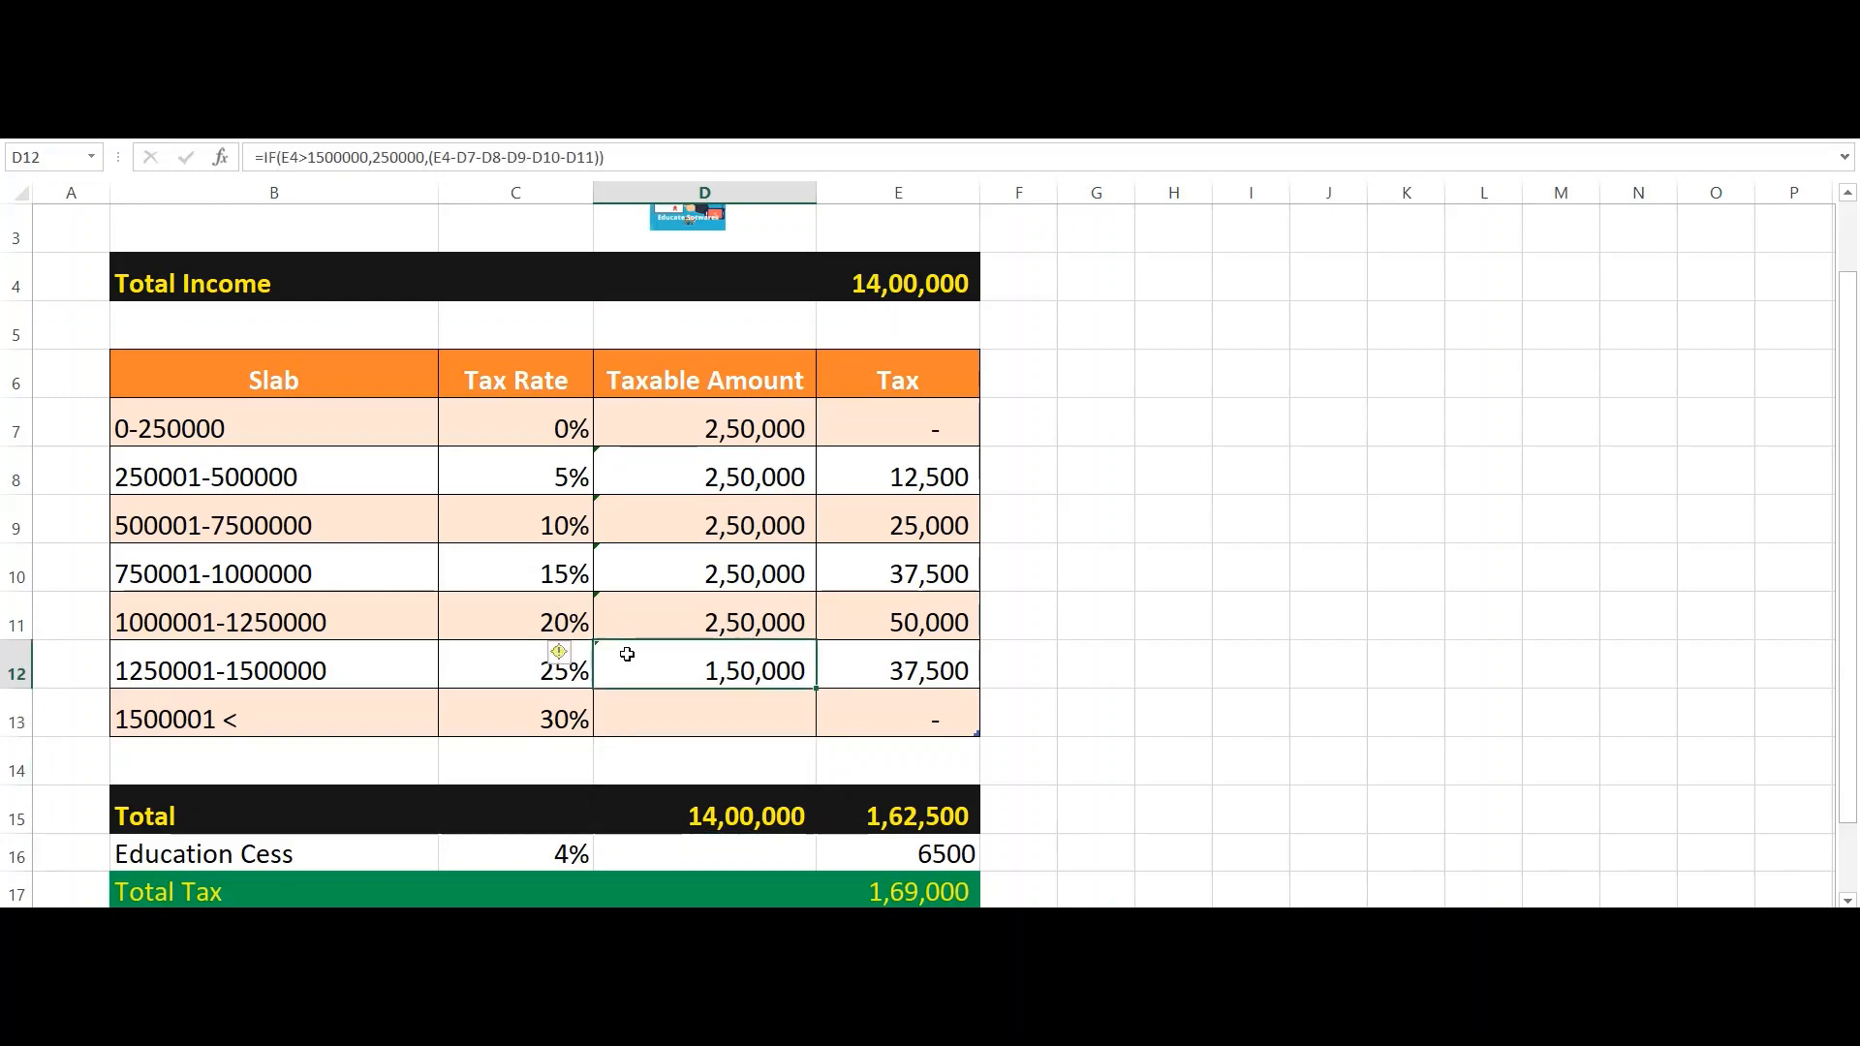
Step: Review the Taxable Amount column from the 0-250000 slab through the 1500001 < slab
key(Up)
key(Up)
key(Up)
key(Up)
key(Up)
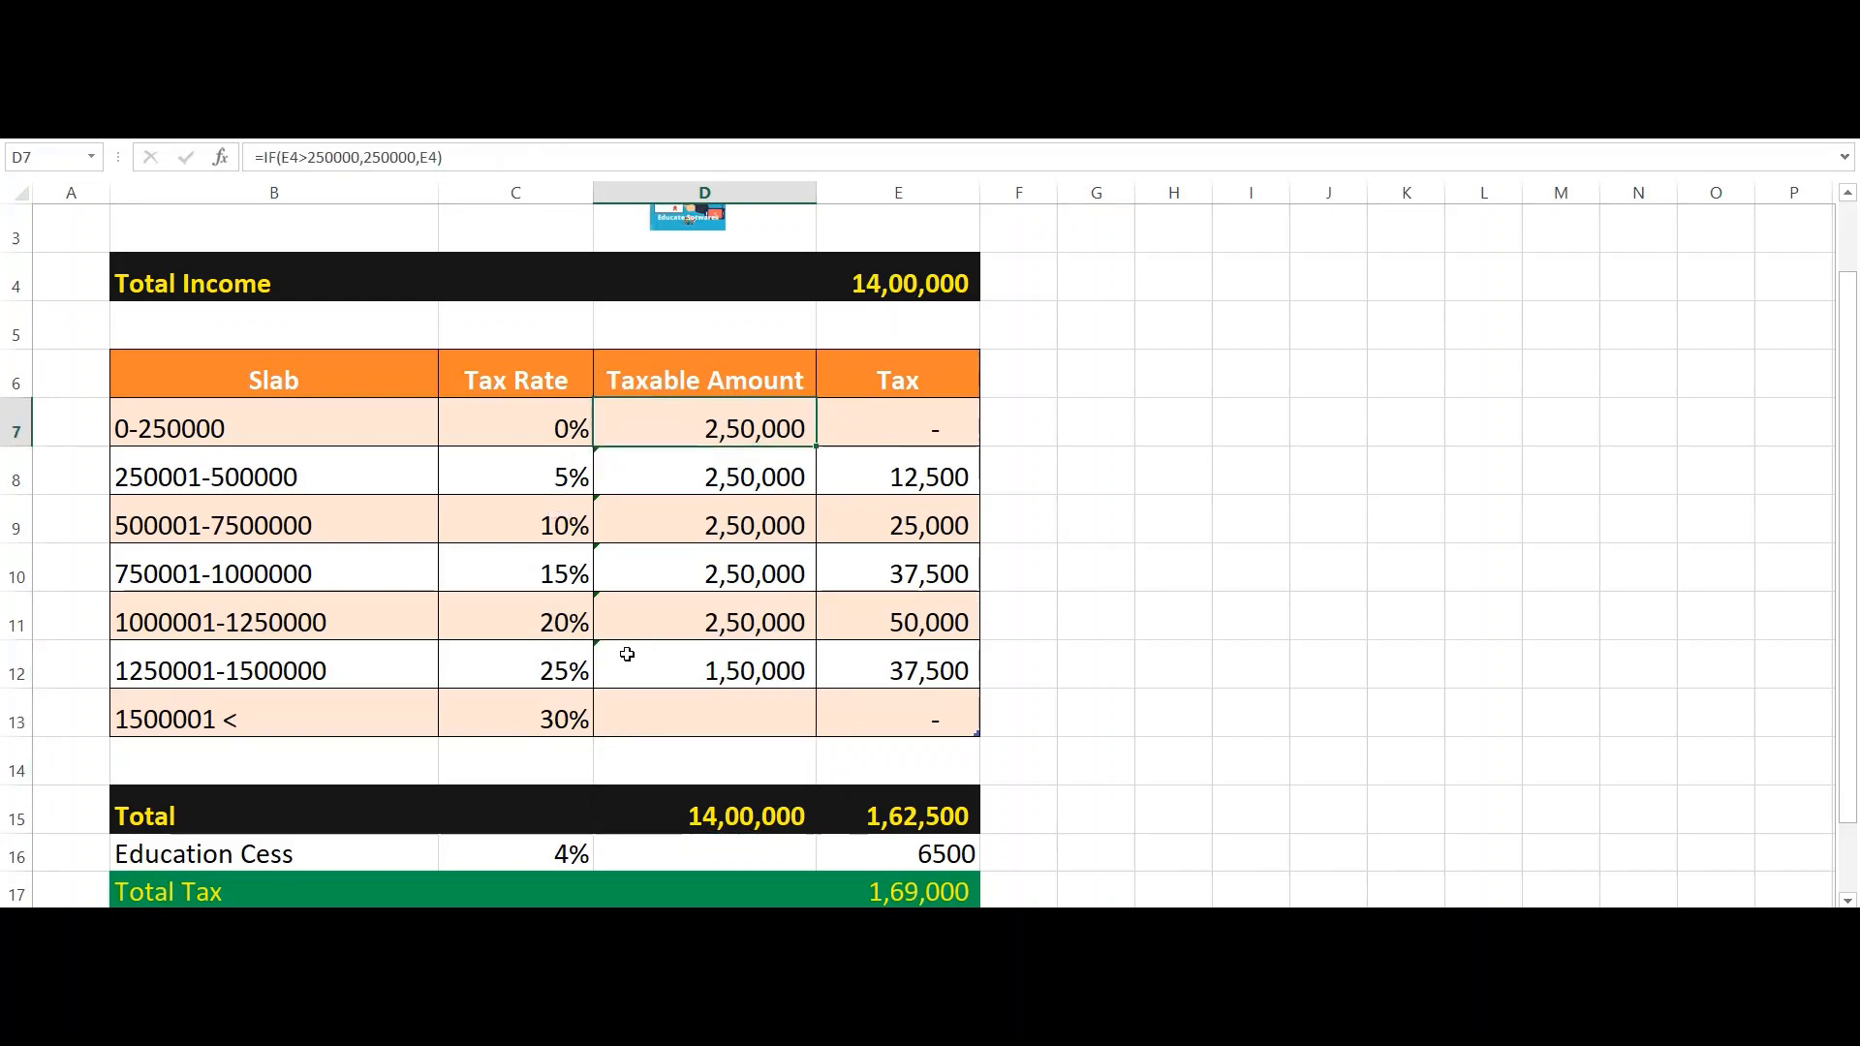
key(shift+Down)
key(shift+Down)
key(shift+Down)
key(shift+Down)
key(shift+Down)
key(shift+Down)
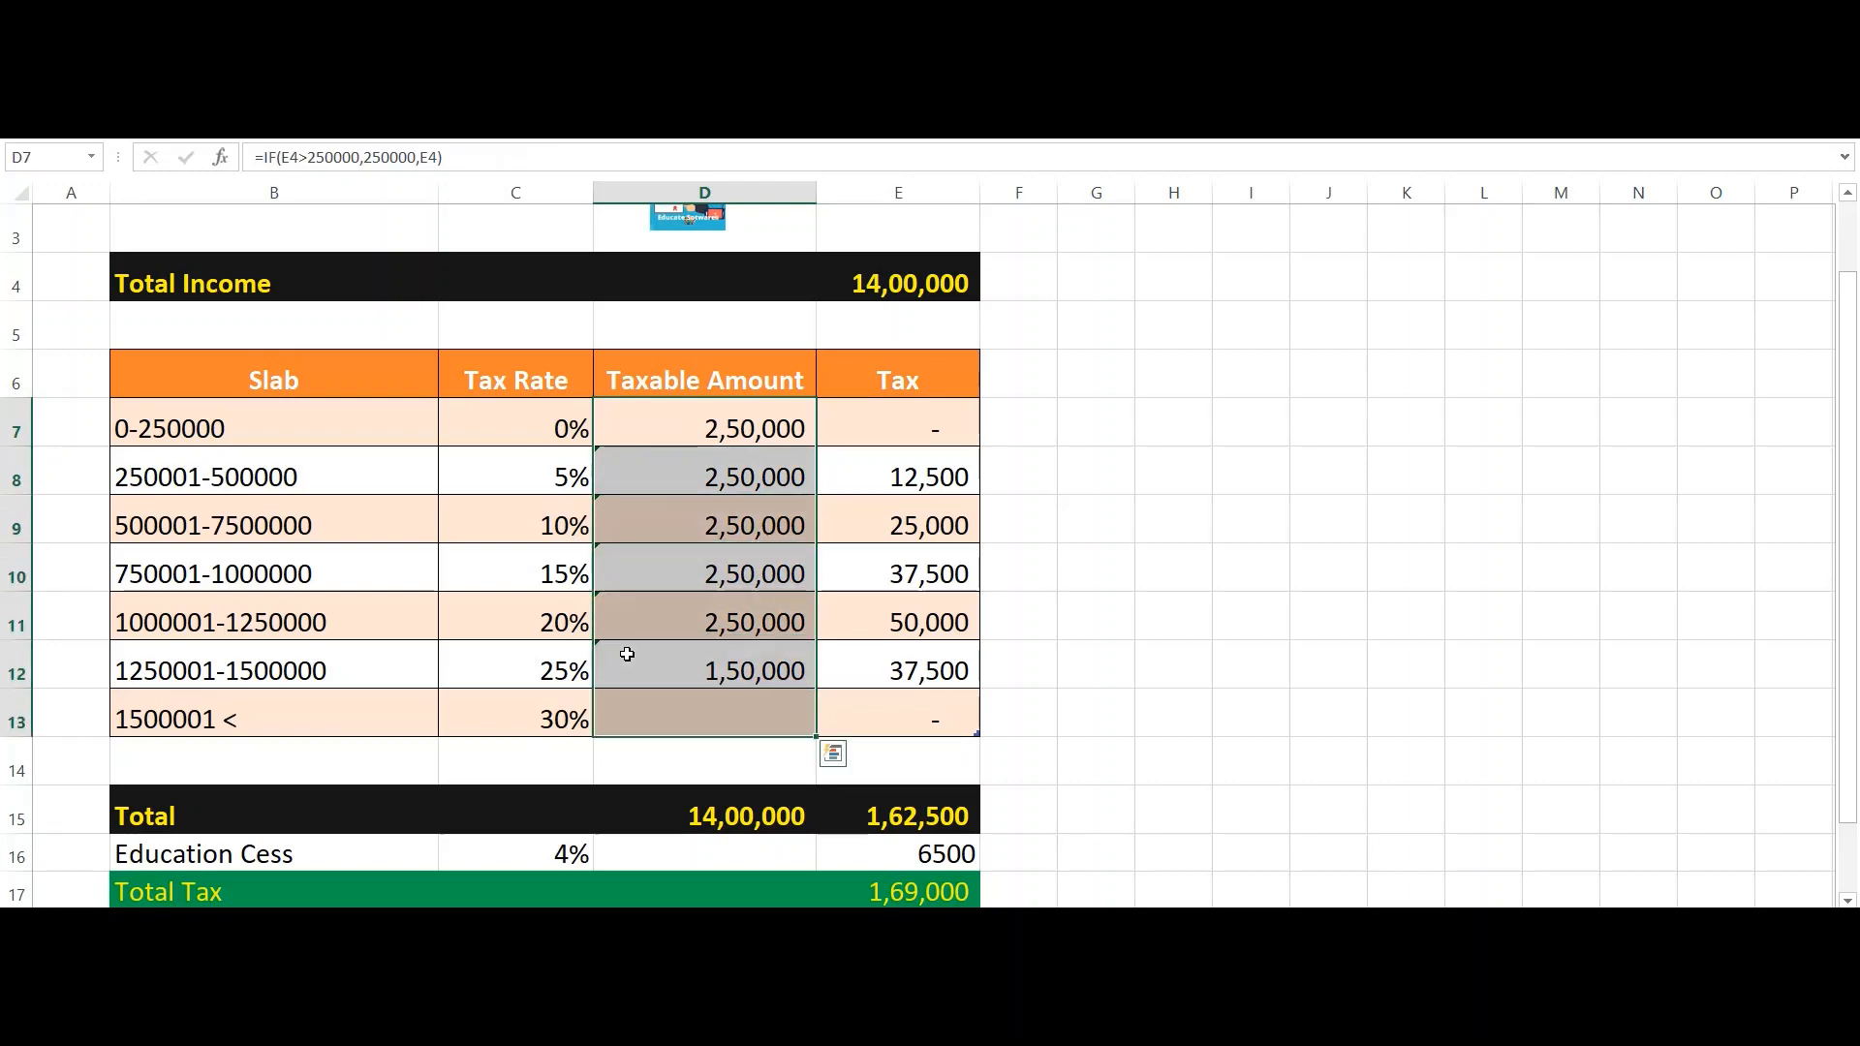
Step: Start an IF formula in D13, for the 1500001 < slab, that tests whether E4 is greater than 1500000
key(Down)
key(Down)
key(Down)
key(Down)
key(Down)
key(Down)
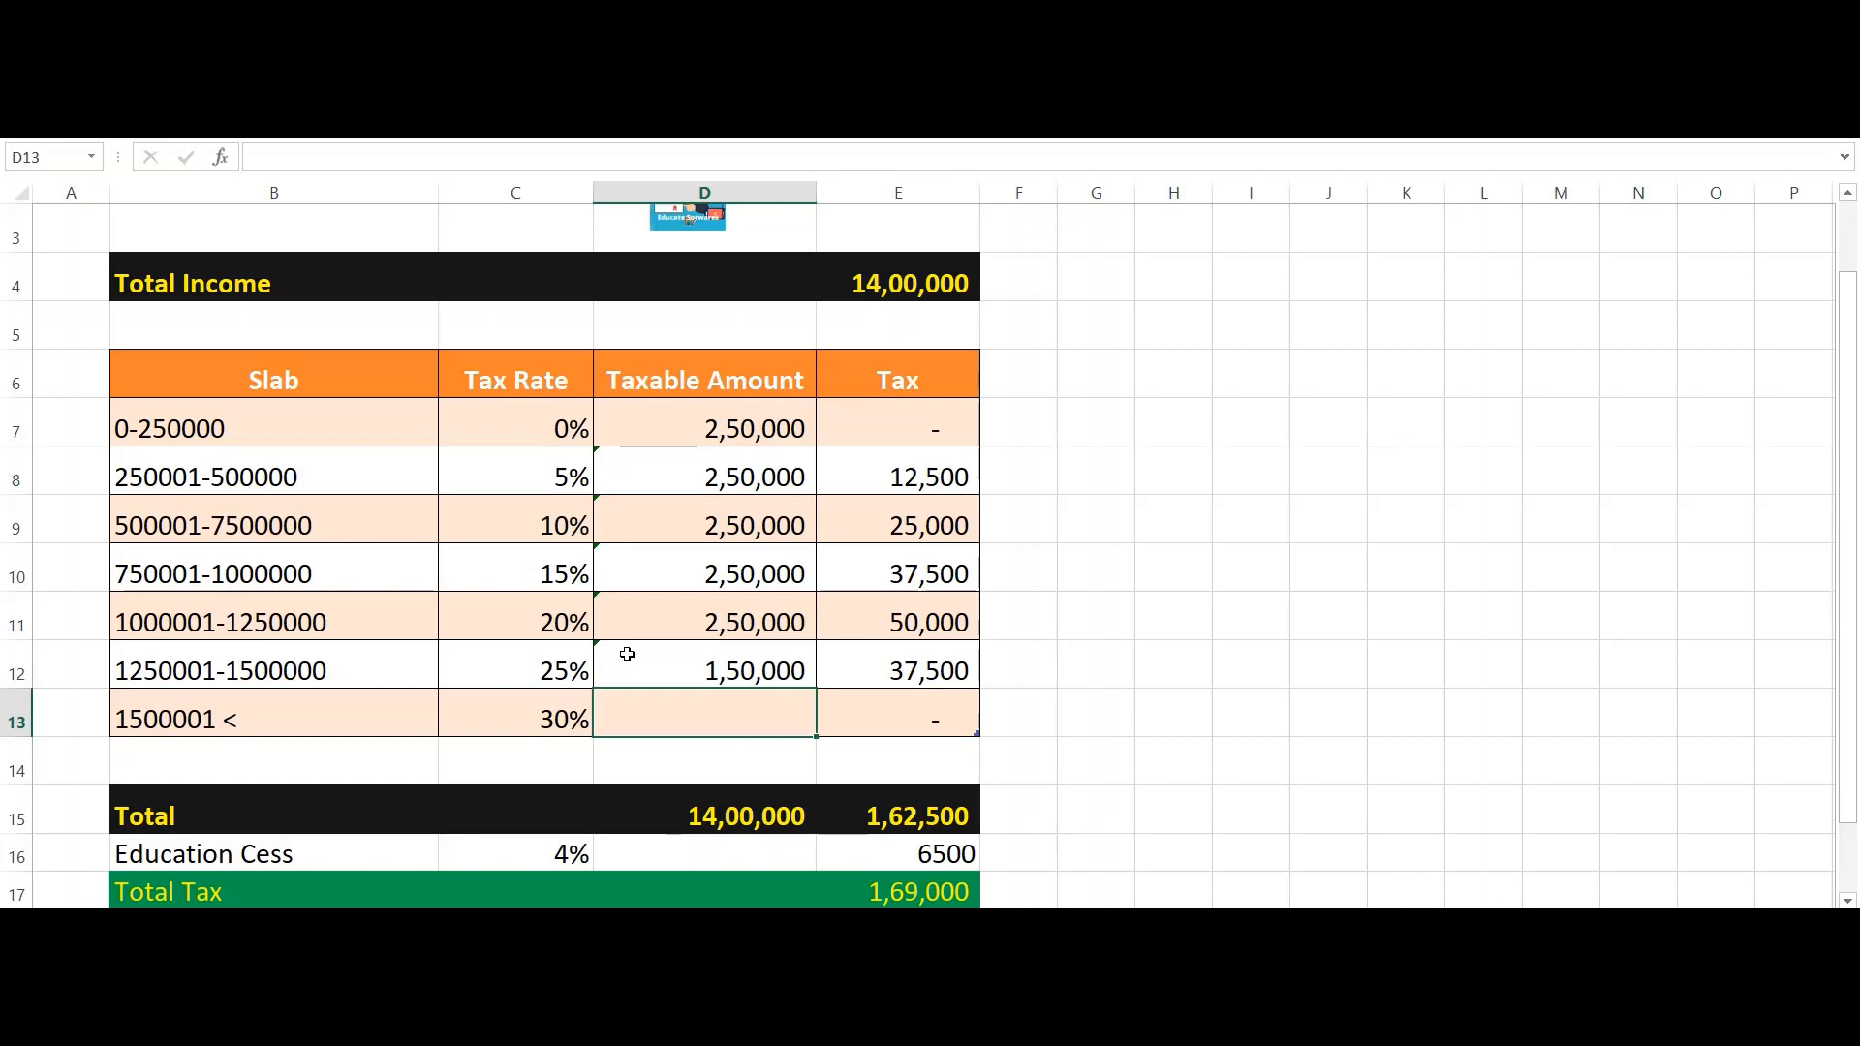
text(=if)
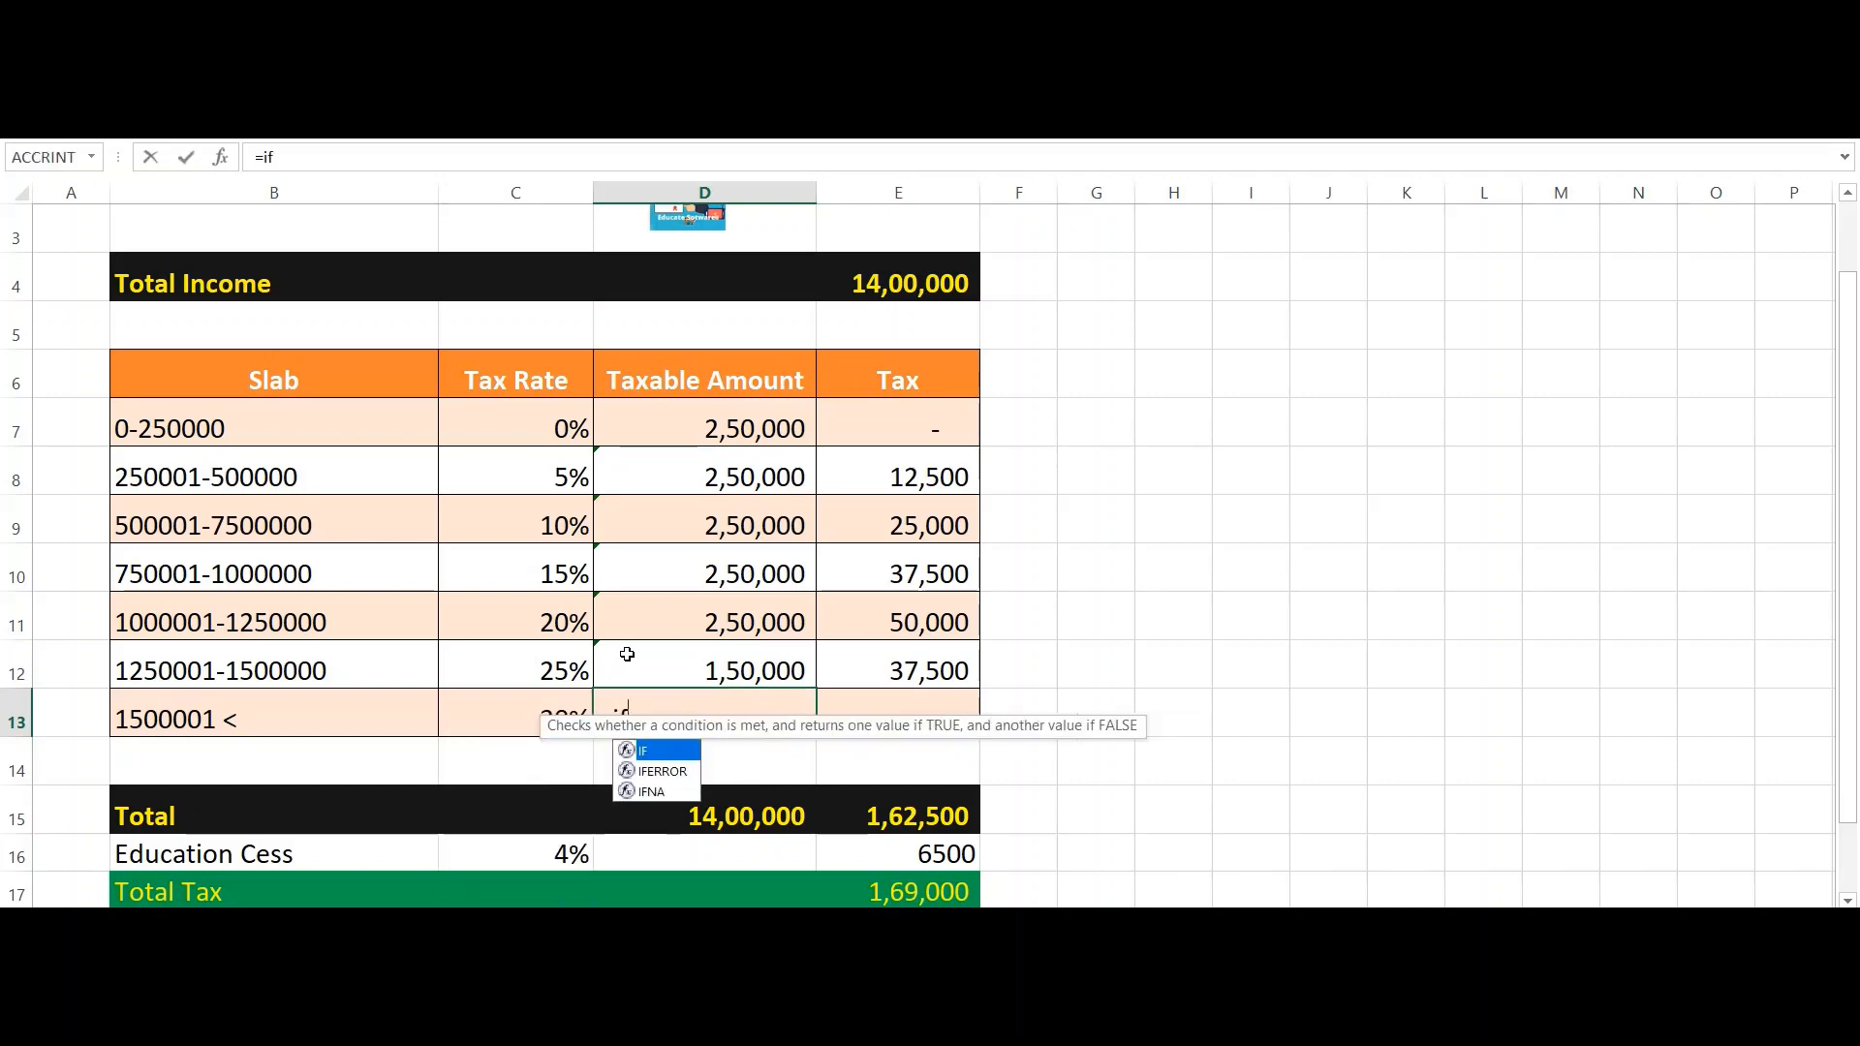
text(()
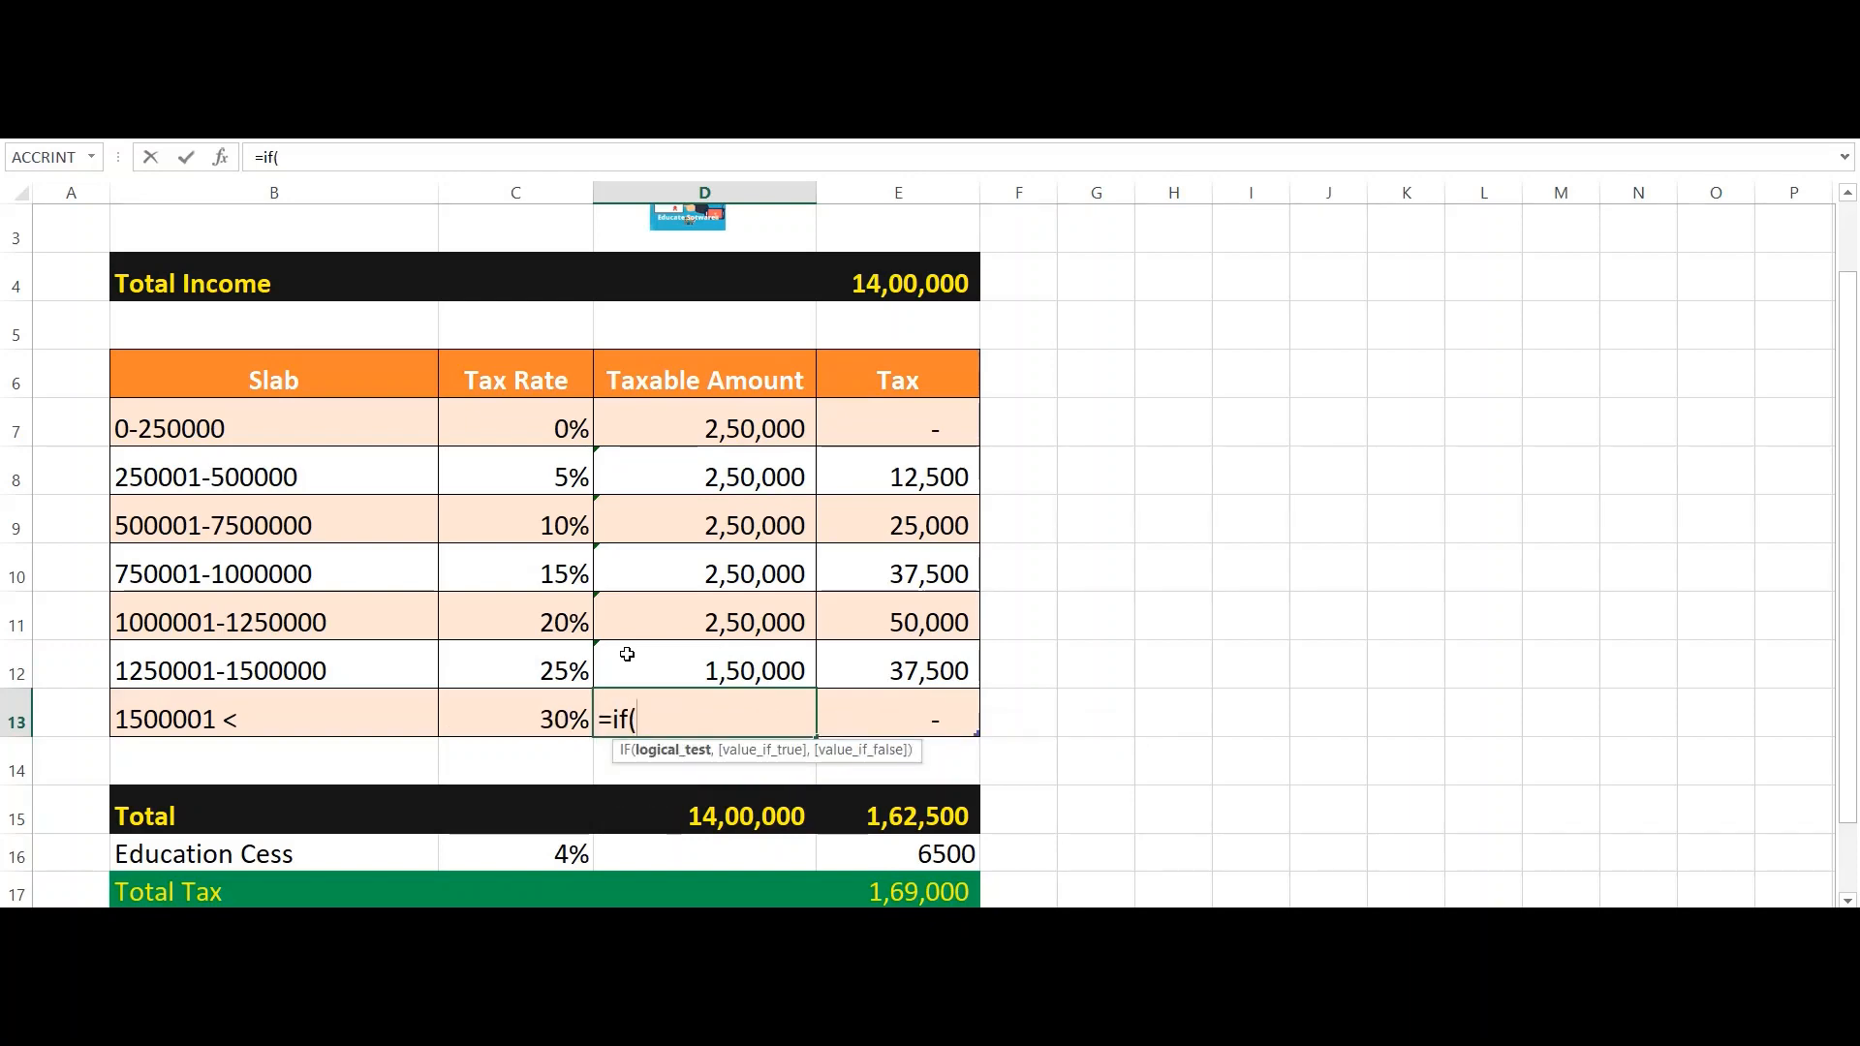
key(Up)
key(Up)
key(Up)
key(Up)
key(Right)
key(Up)
key(Up)
key(Up)
key(Up)
key(Up)
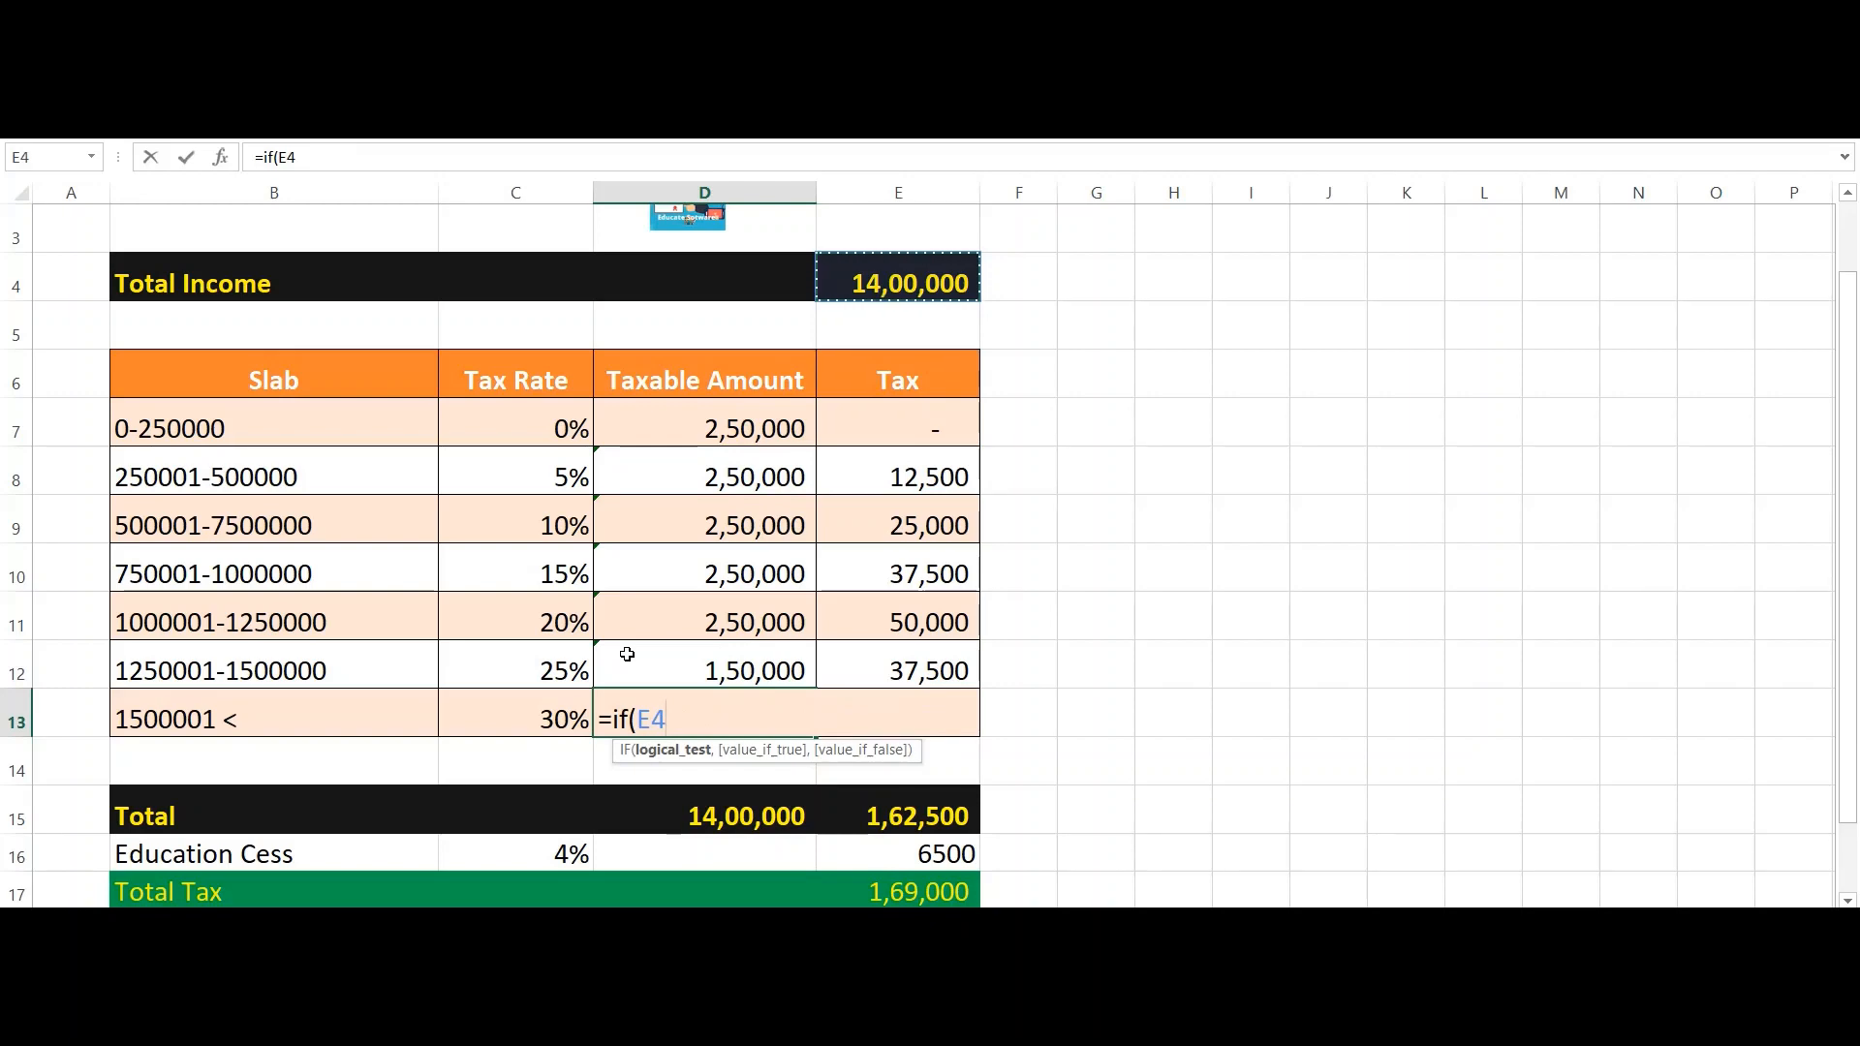
text(>)
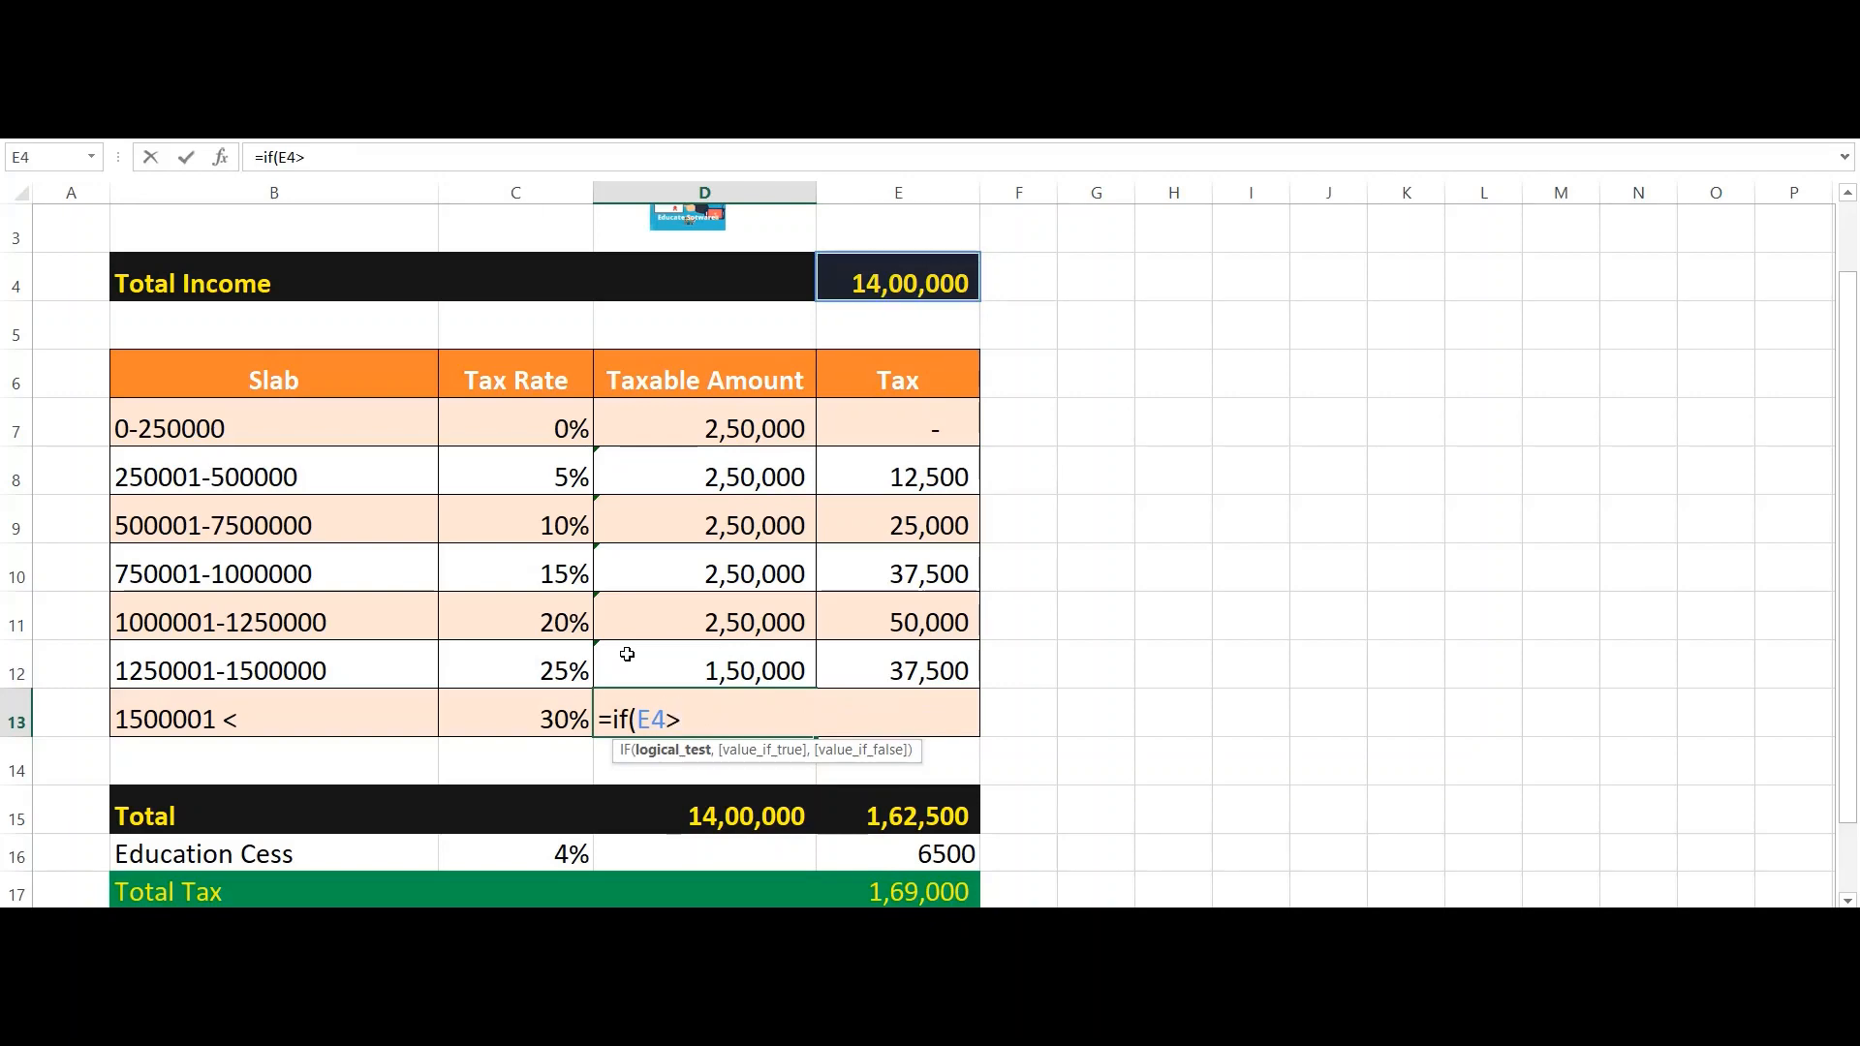
text(1500000)
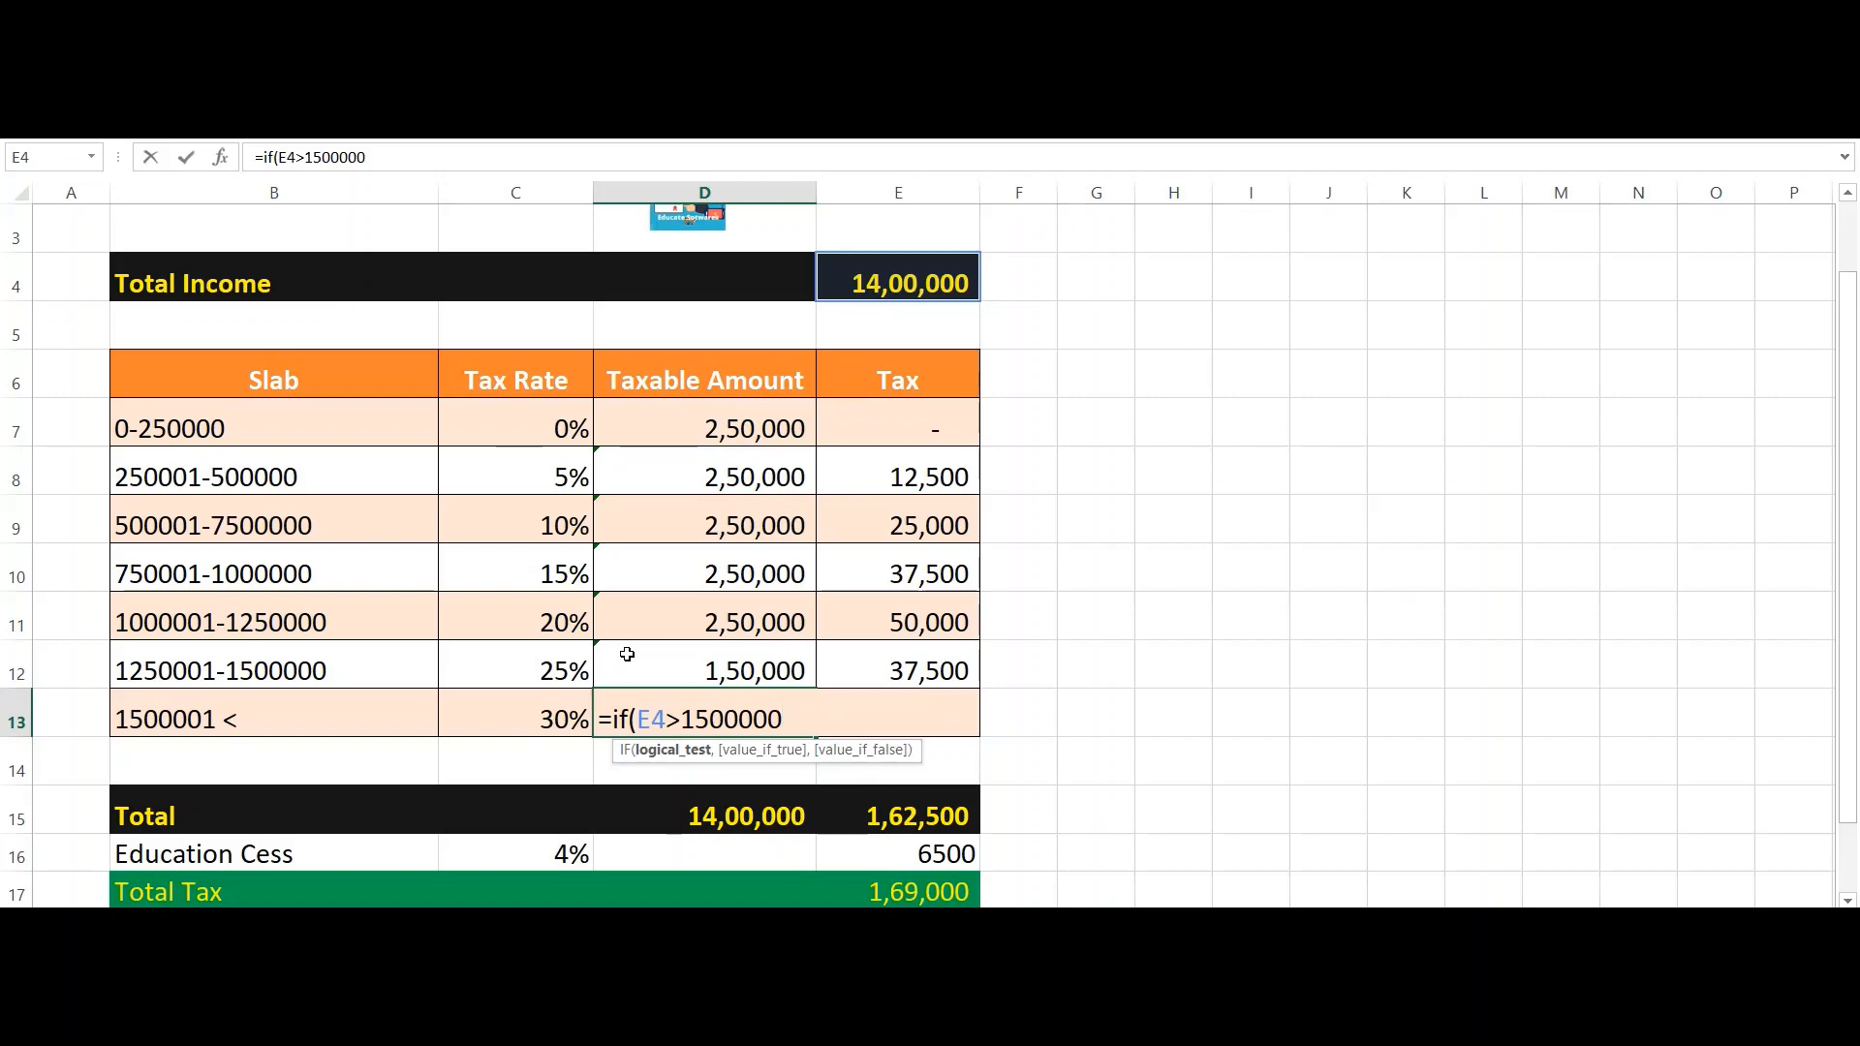
text(,)
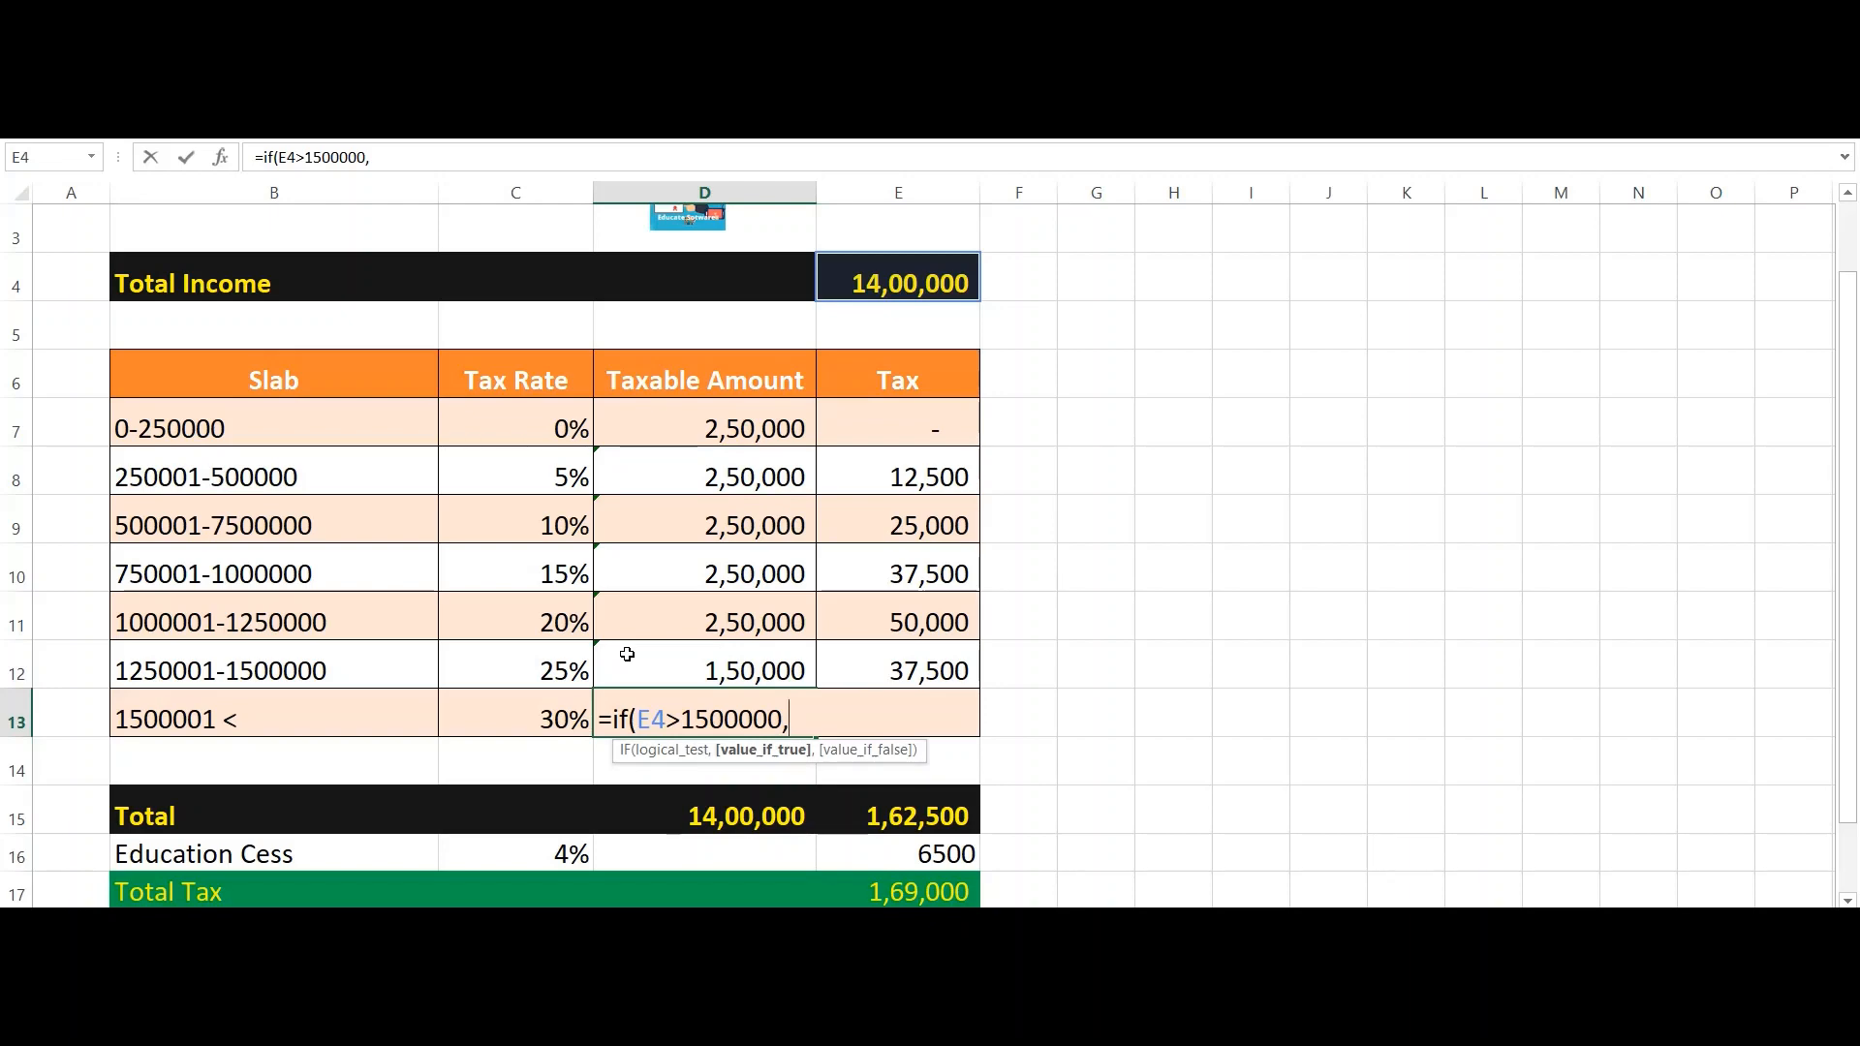
Step: Begin the value-if-true argument of the D13 formula as (E4-D7-D8-D9
text((e)
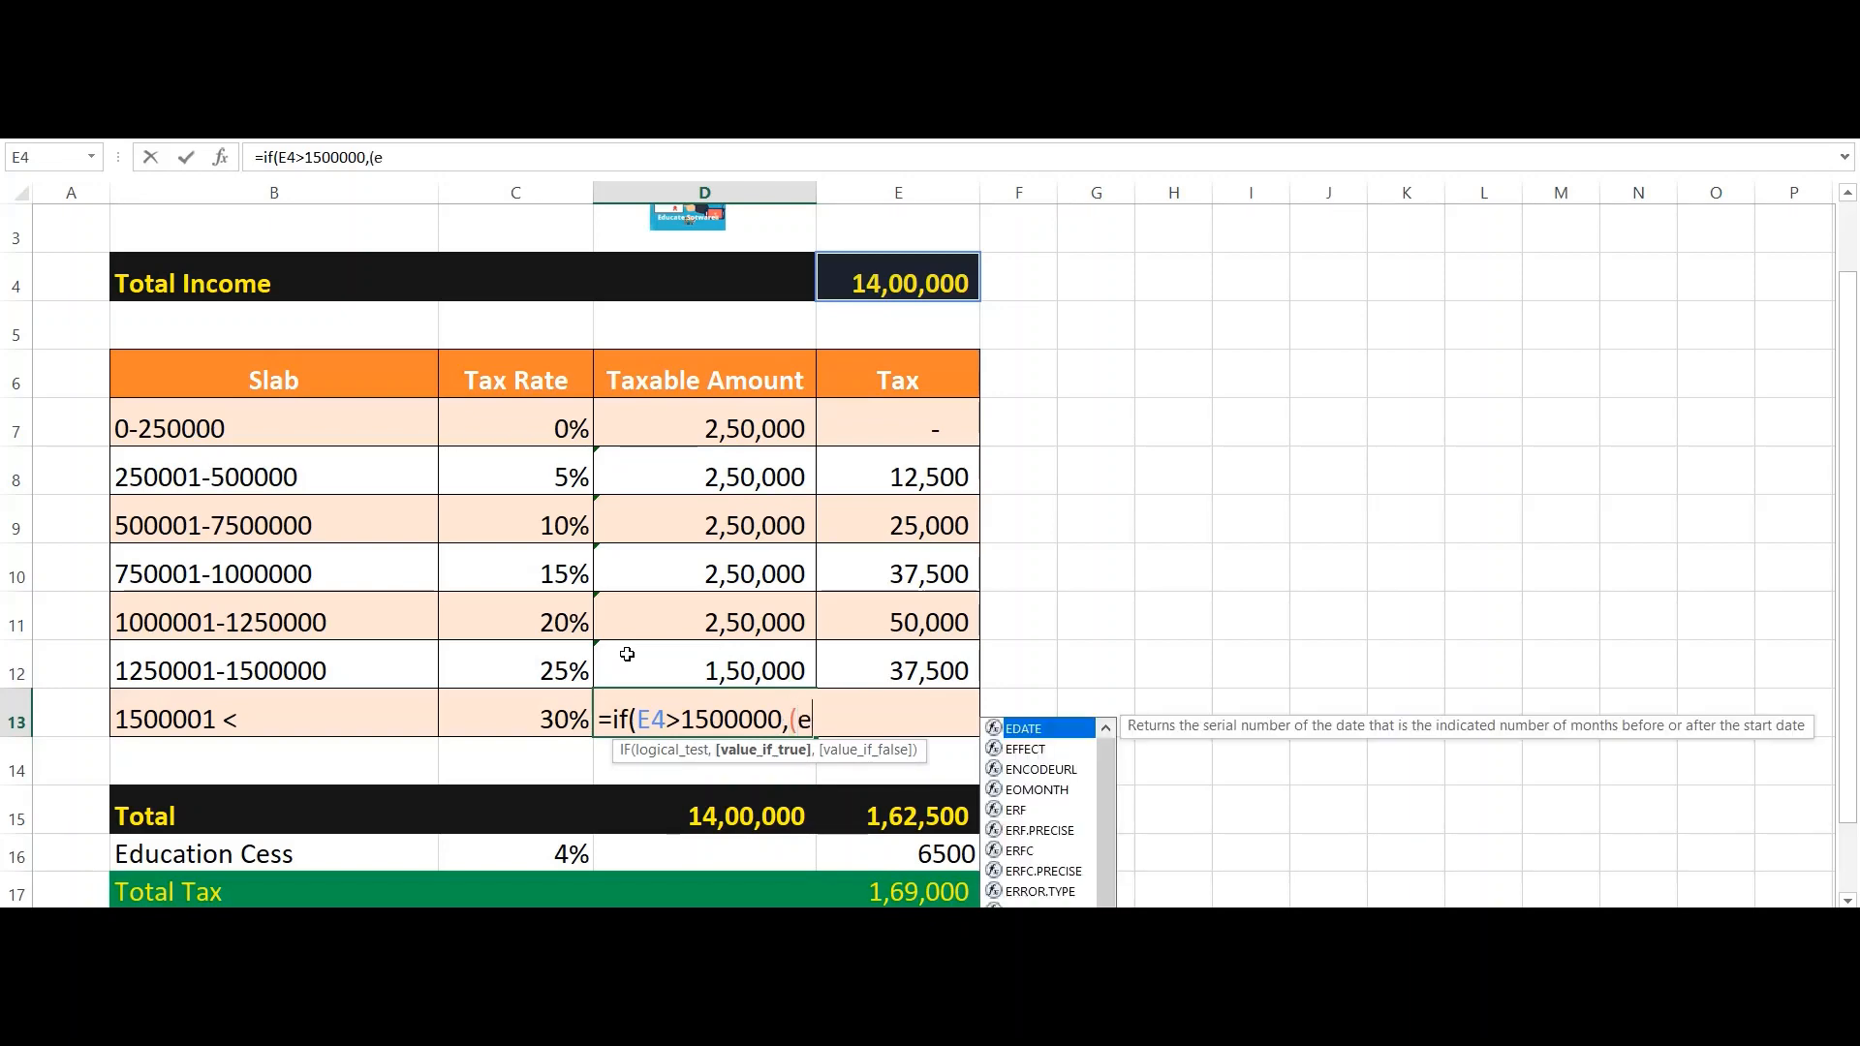
text(4)
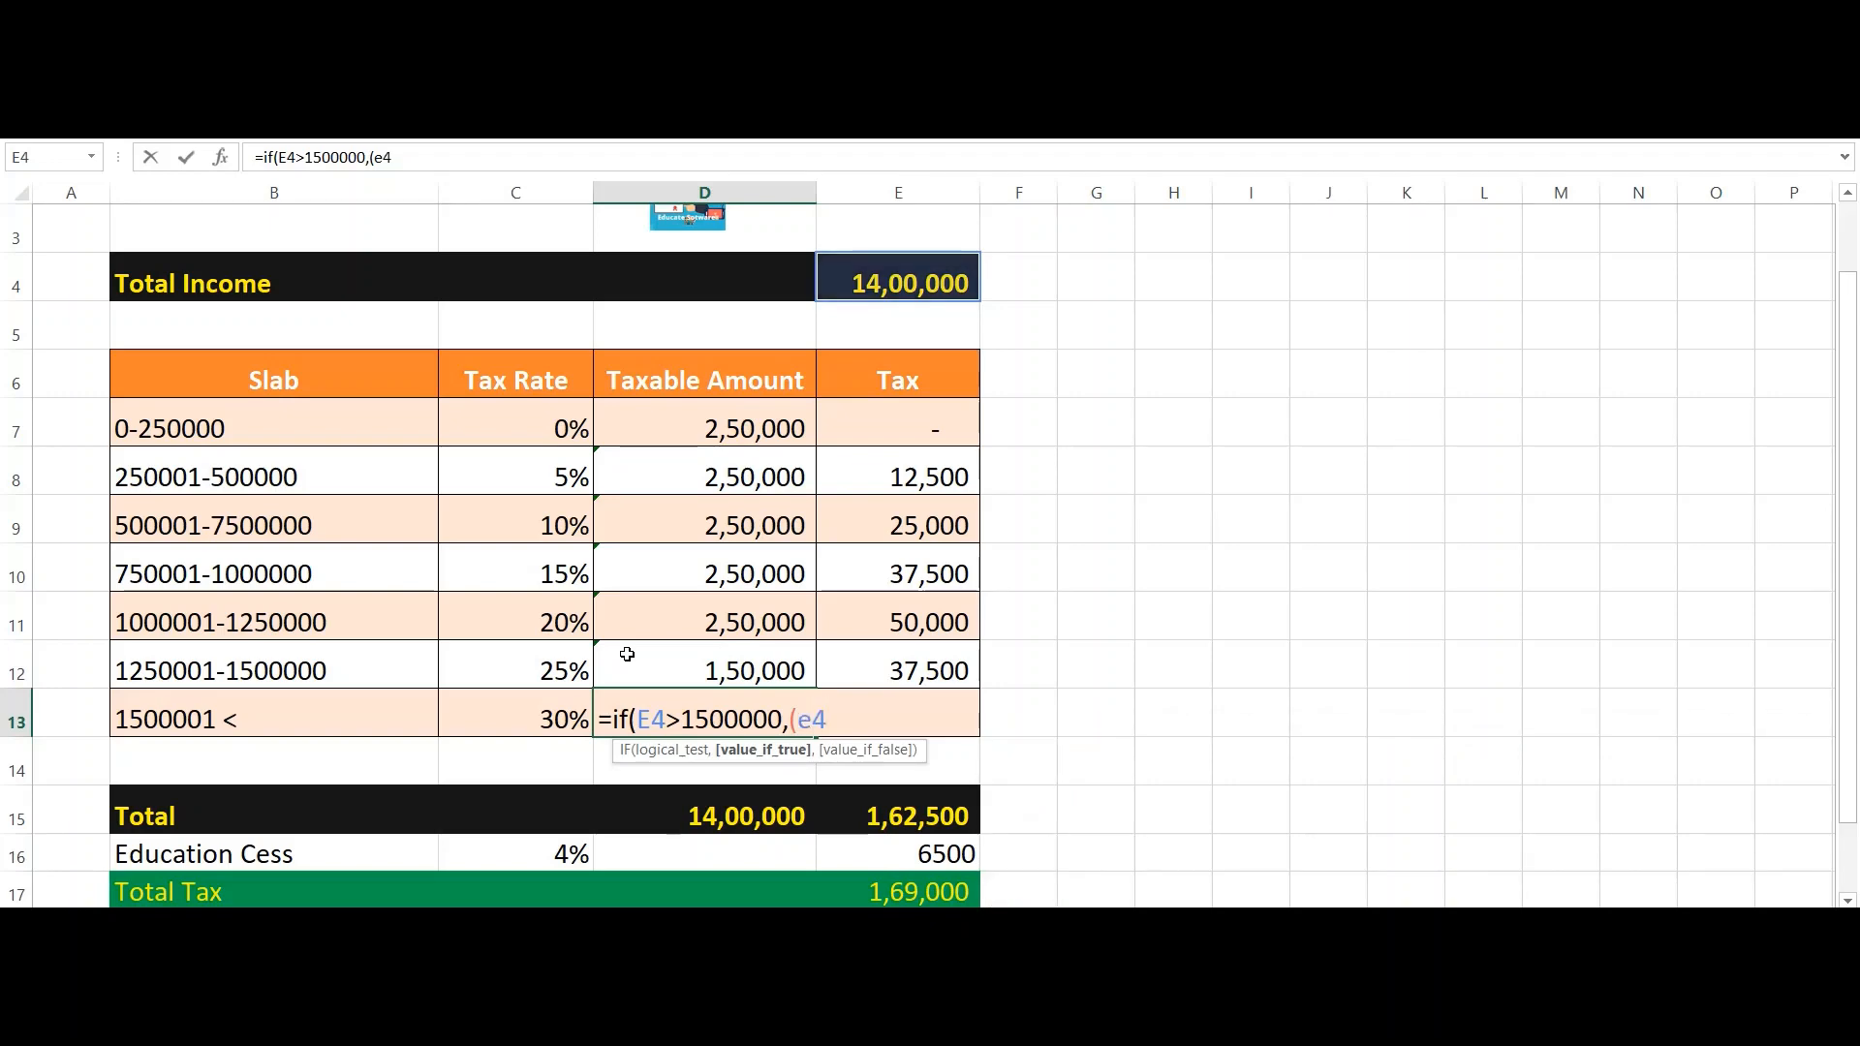
text(-)
key(Up)
key(Up)
key(Up)
key(Up)
key(Up)
key(Up)
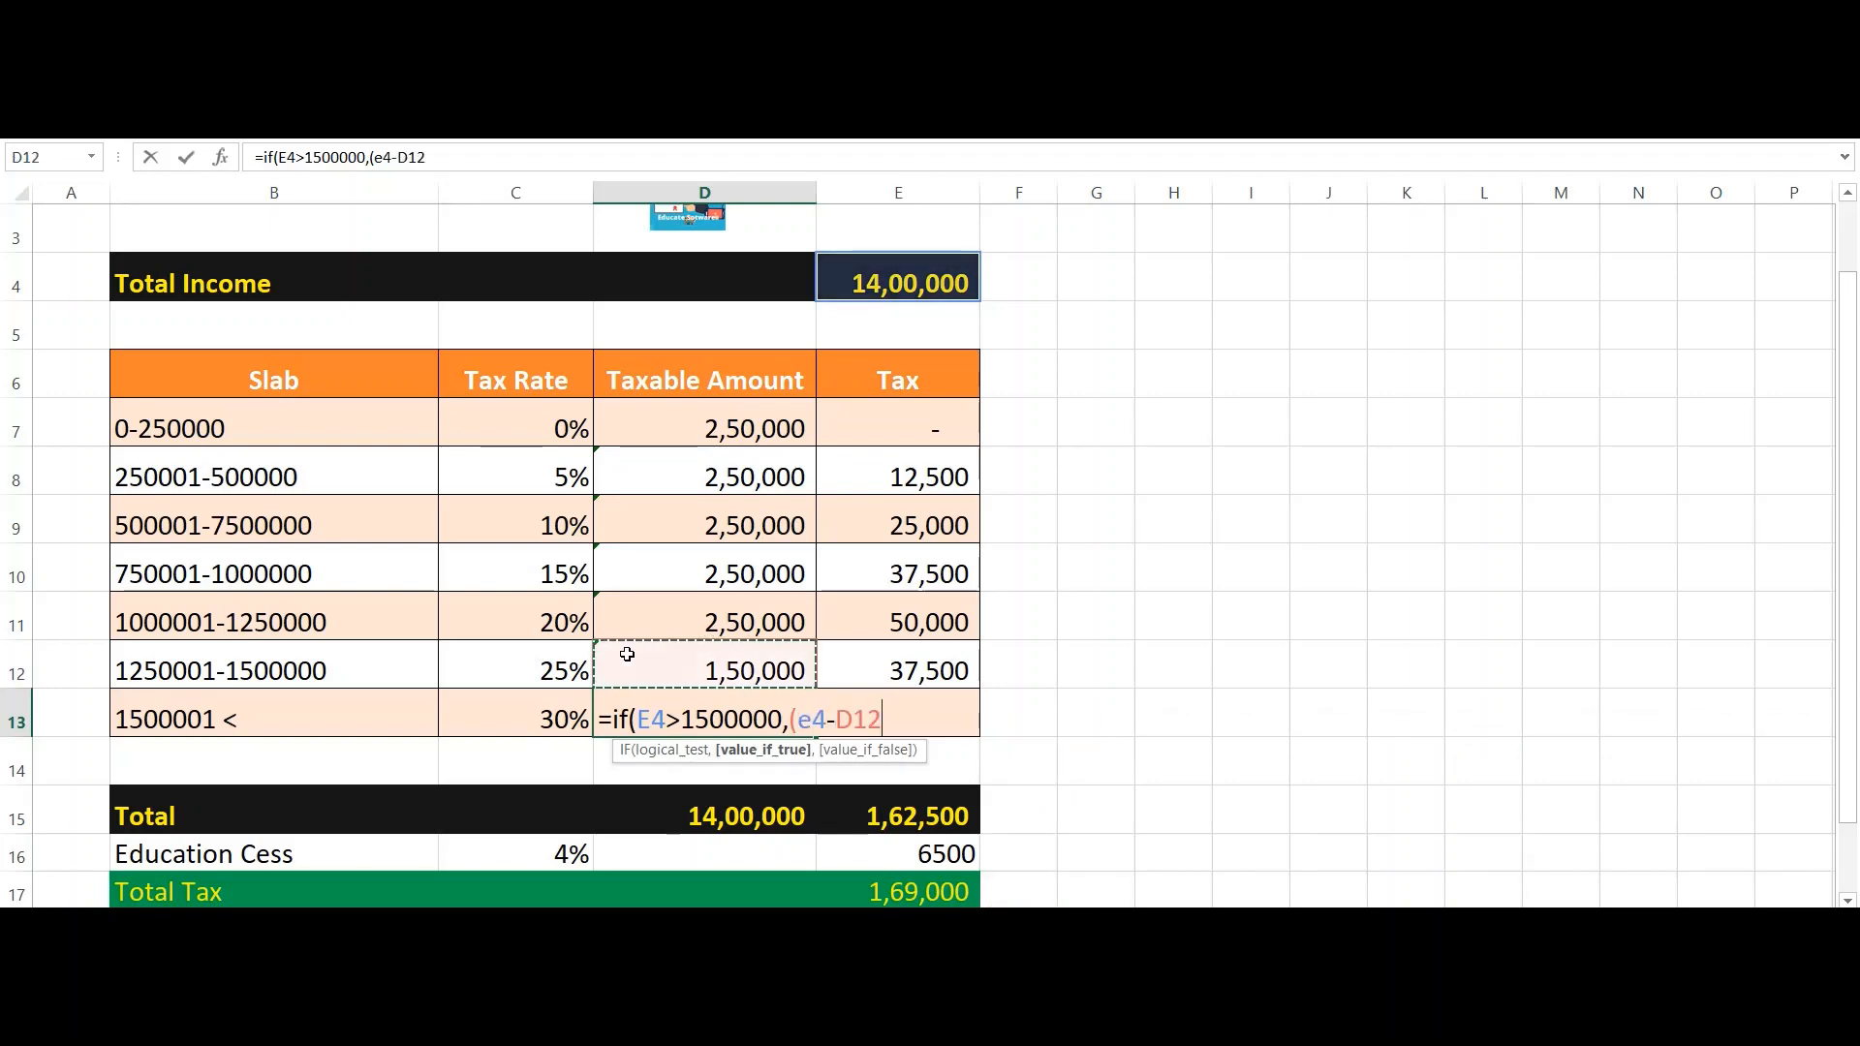
text(-)
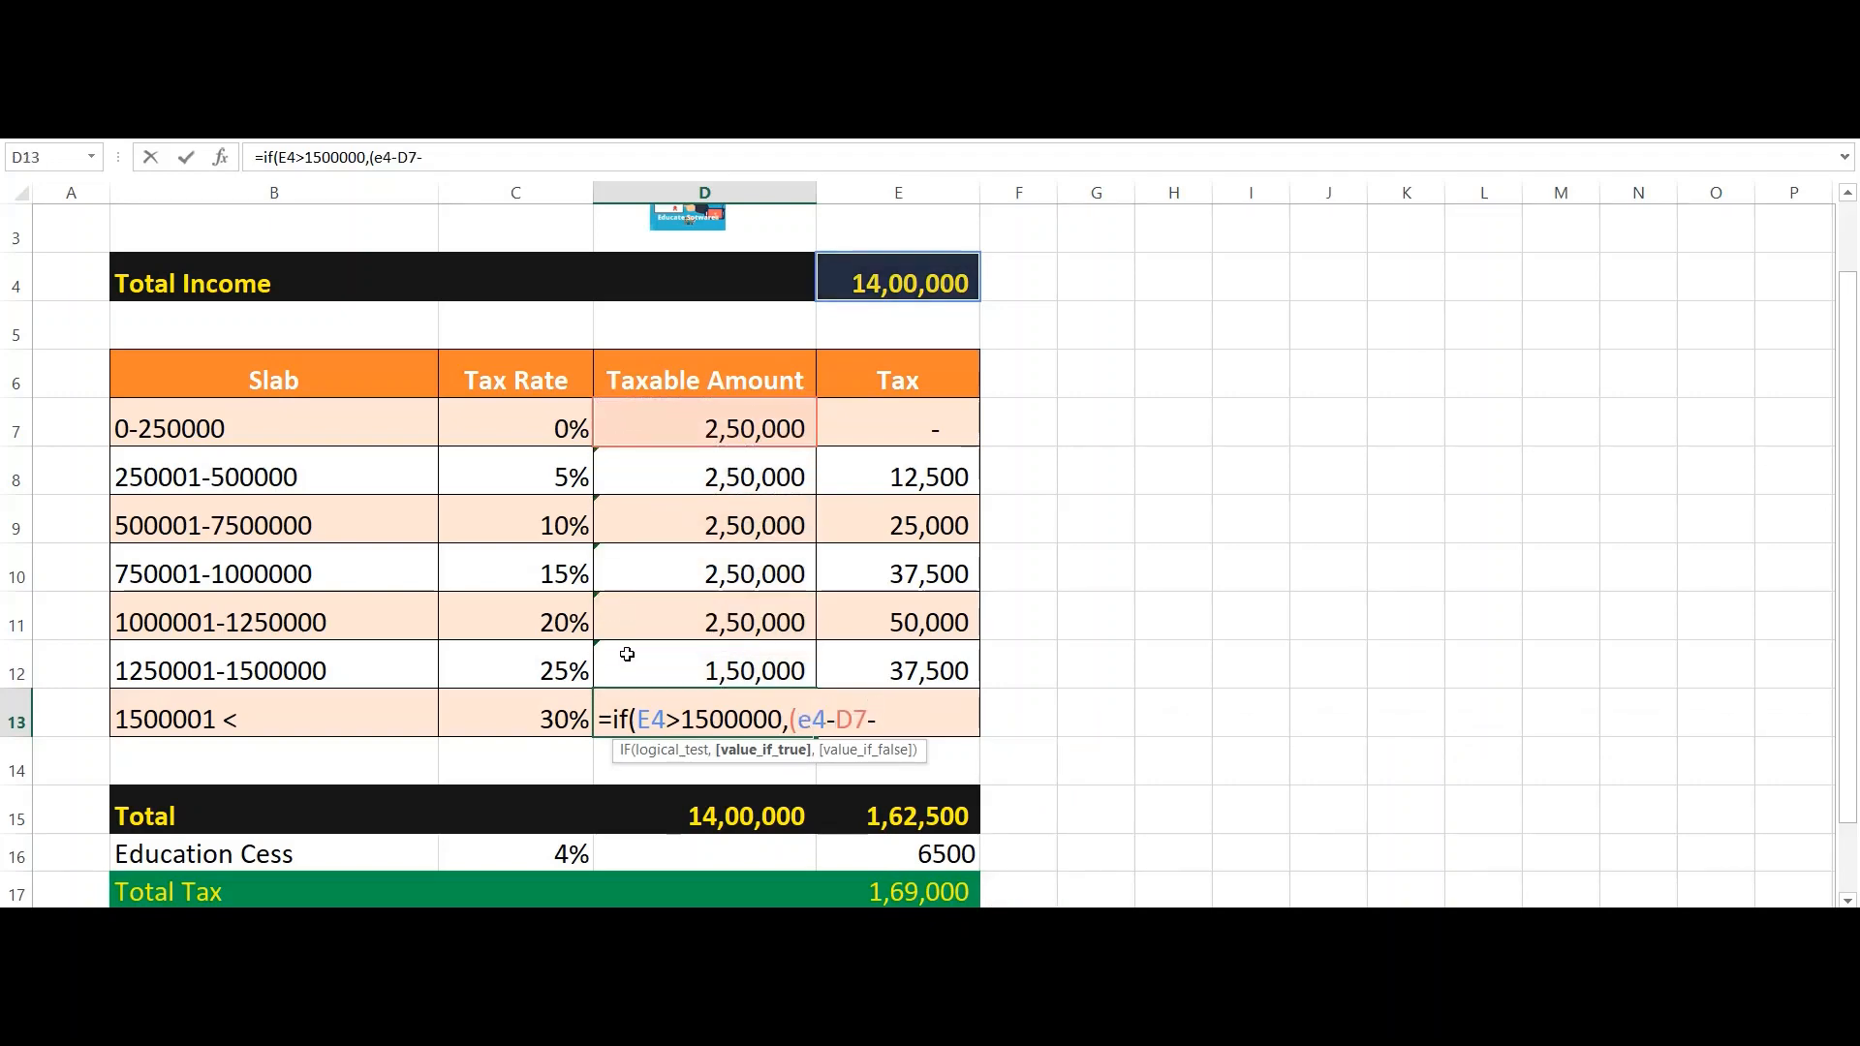
key(Up)
key(Up)
key(Up)
key(Up)
key(Up)
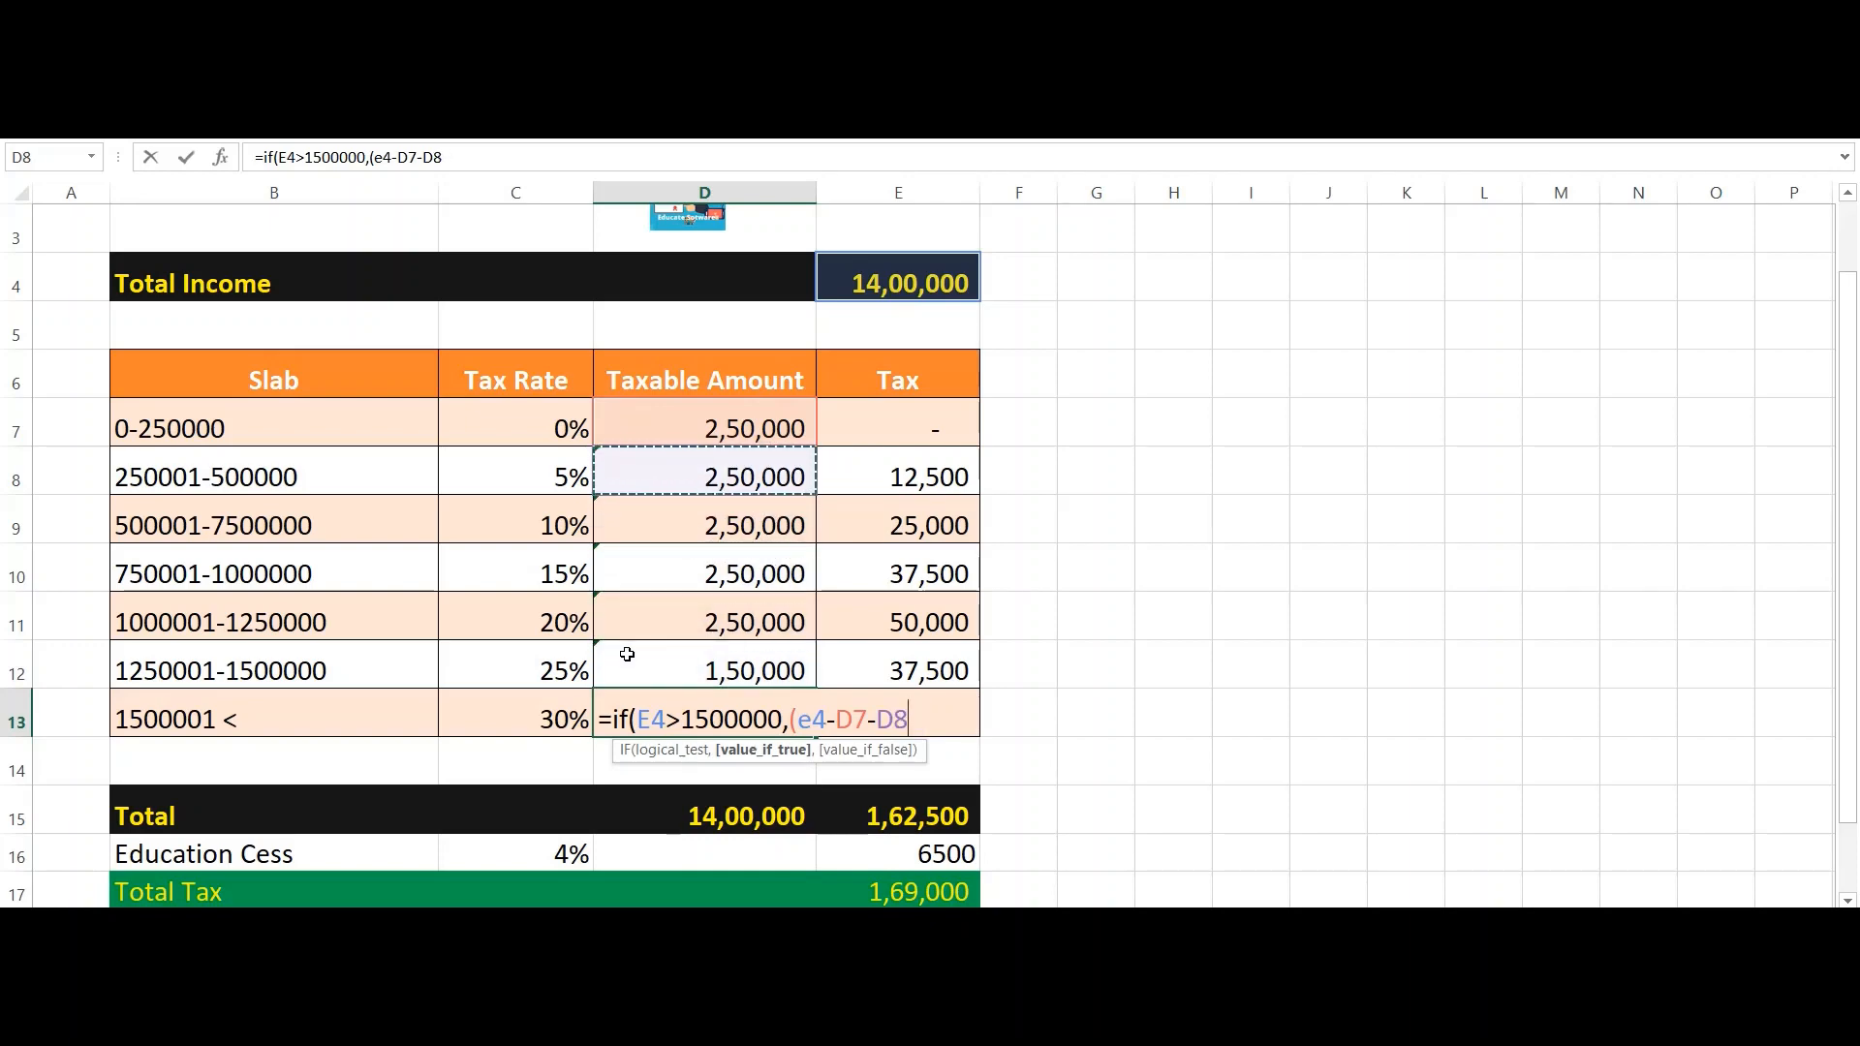
text(-)
key(Up)
key(Up)
key(Up)
key(Up)
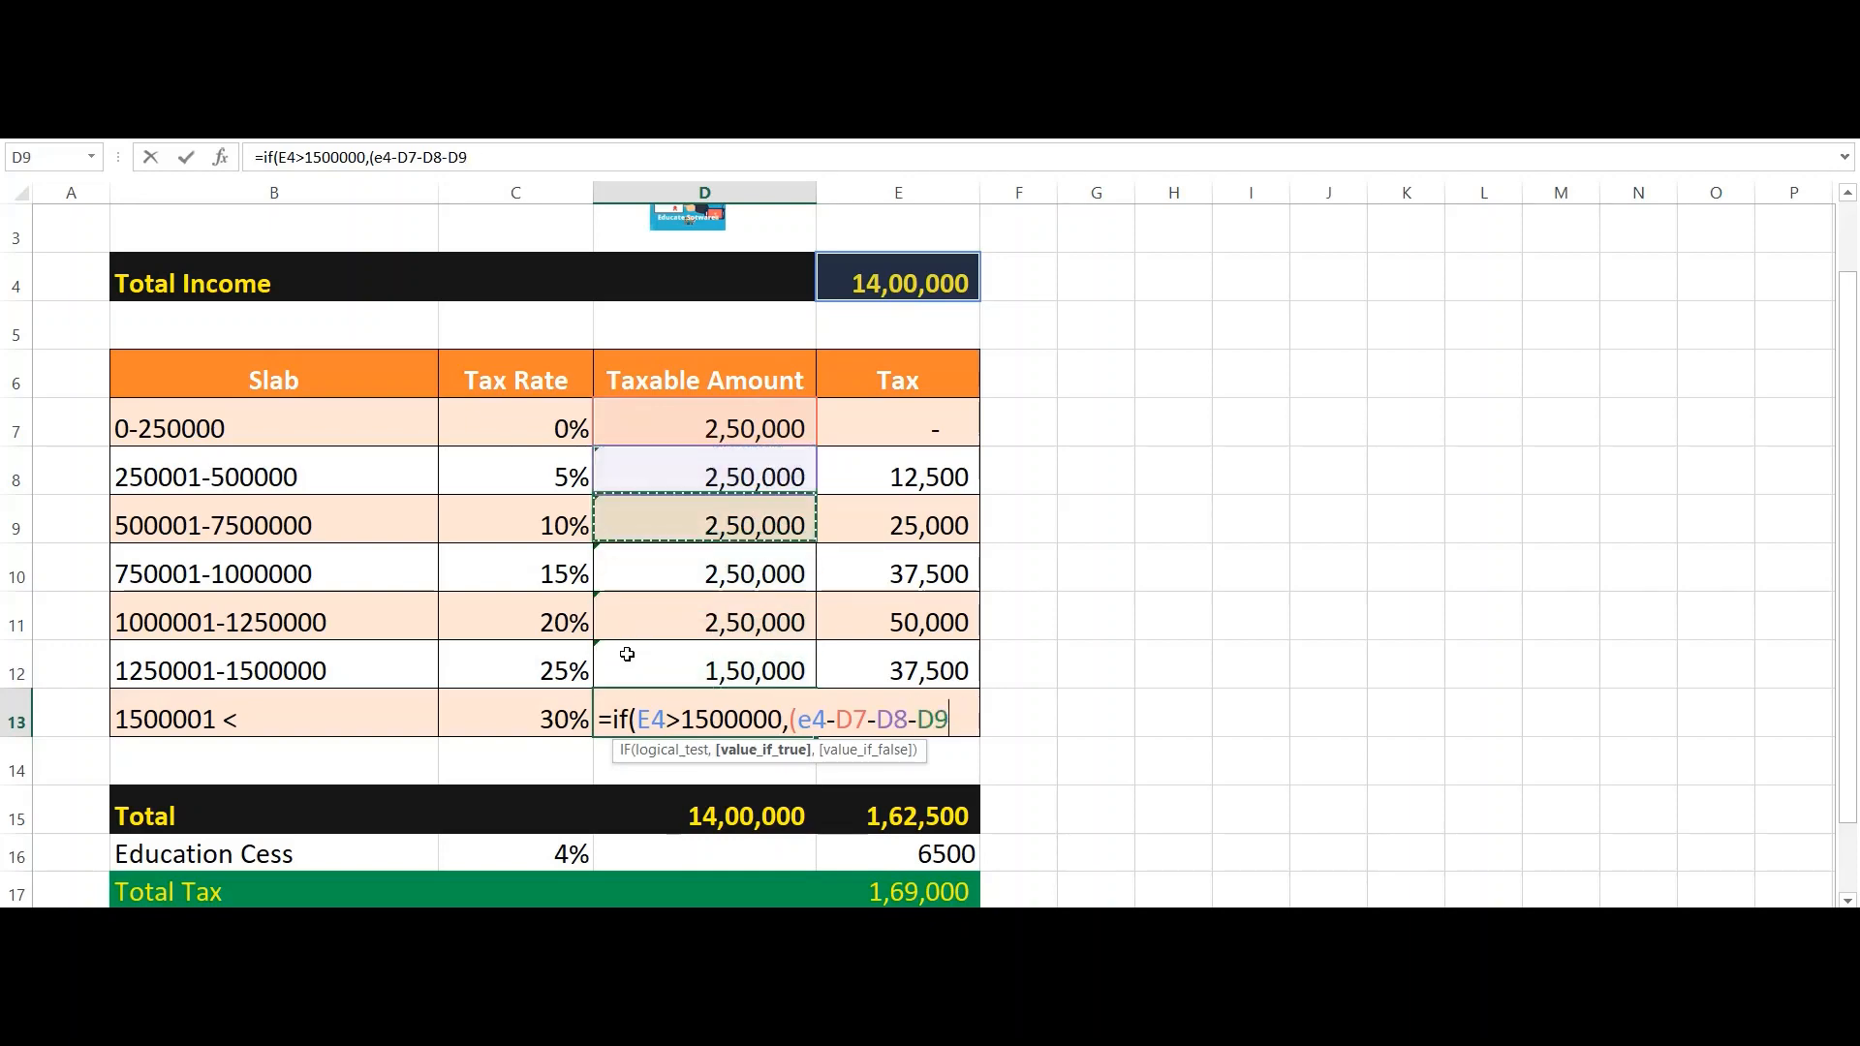
Step: Subtract D10, D11 and D12 as well in the D13 formula and enter it, accepting the corrected closing parenthesis
text(-)
key(Up)
key(Up)
key(Up)
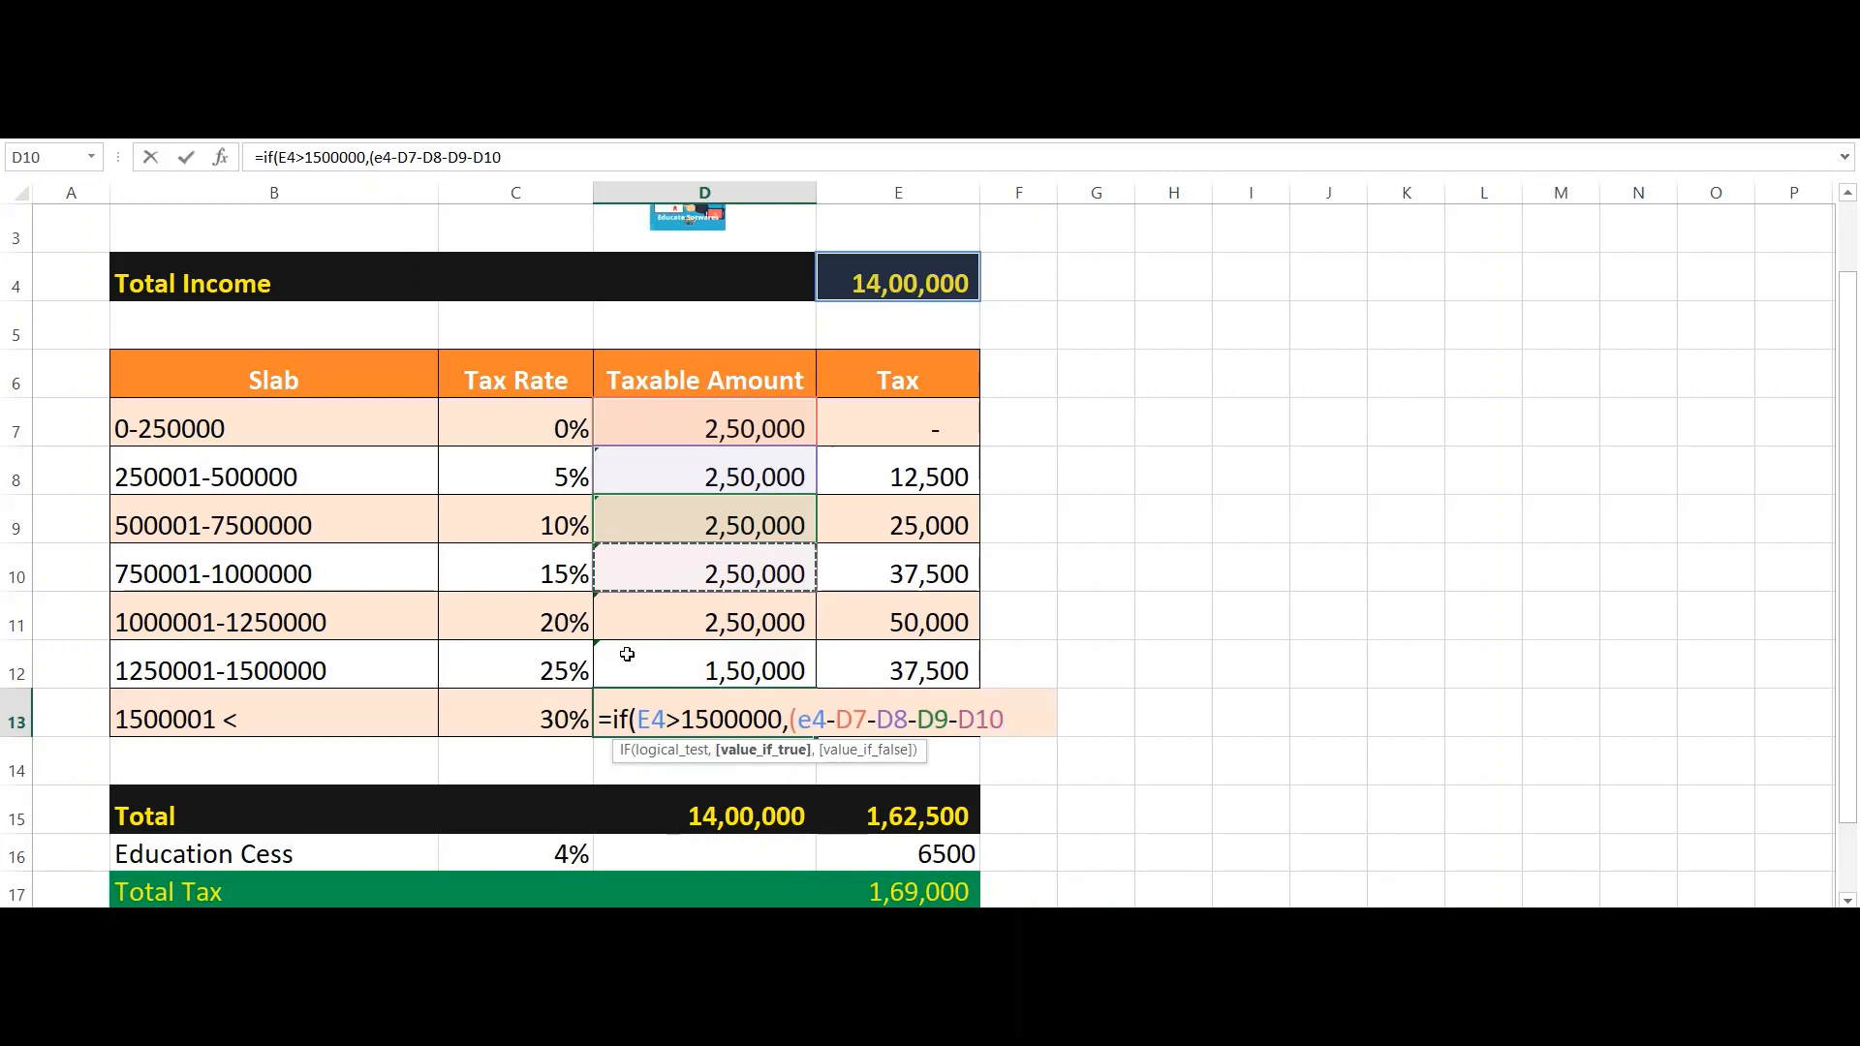
text(-)
key(Up)
key(Up)
text(-)
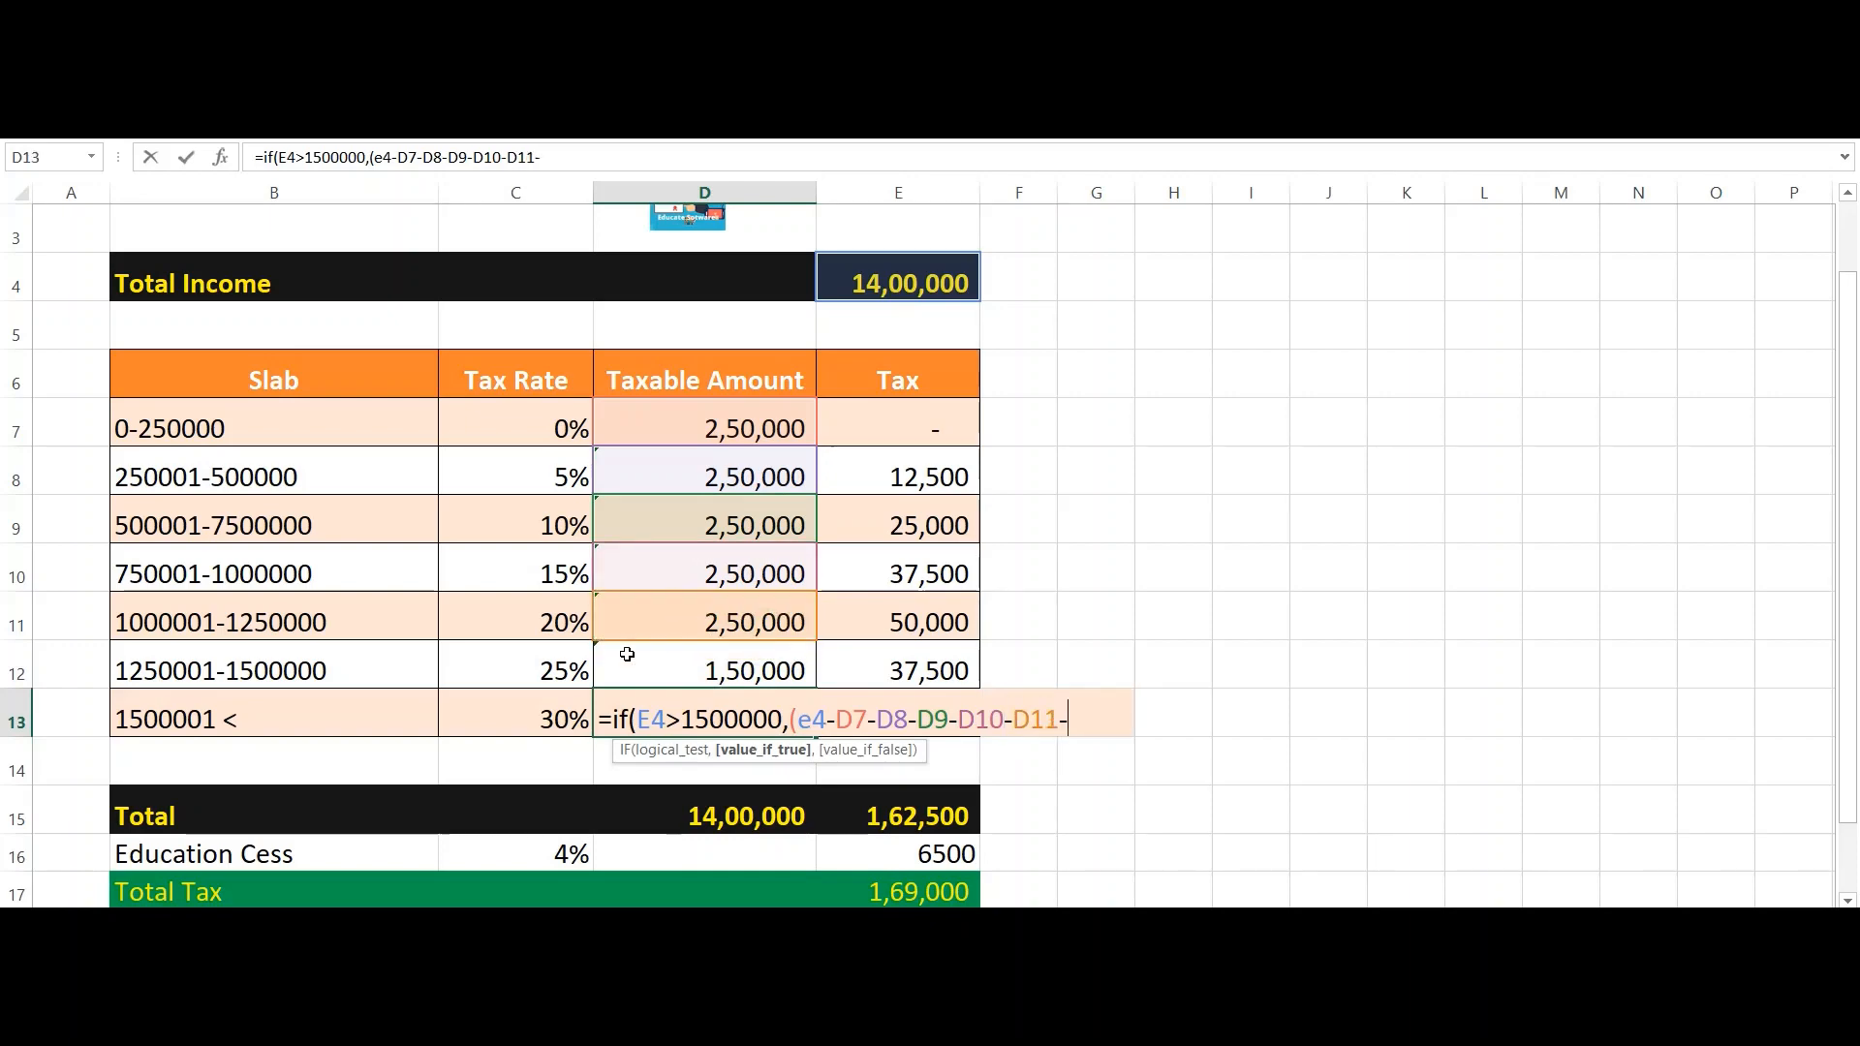
key(Up)
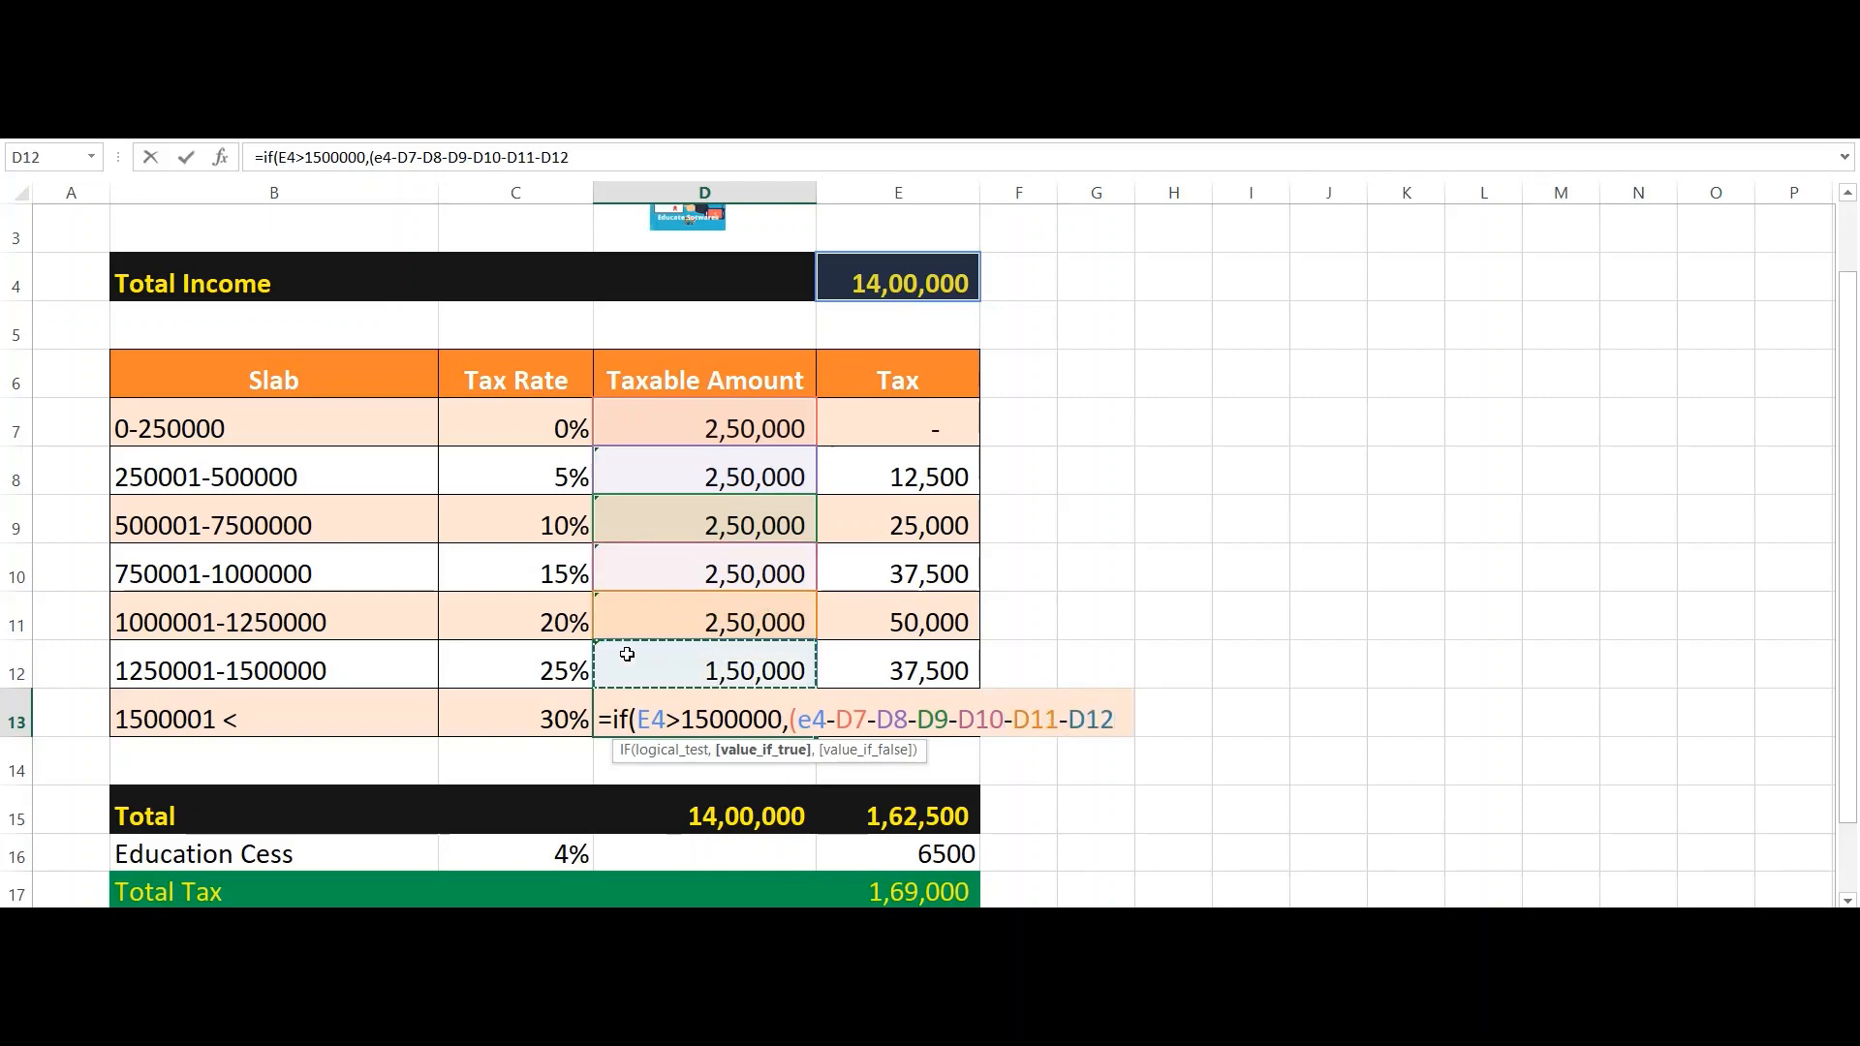
text())
key(Return)
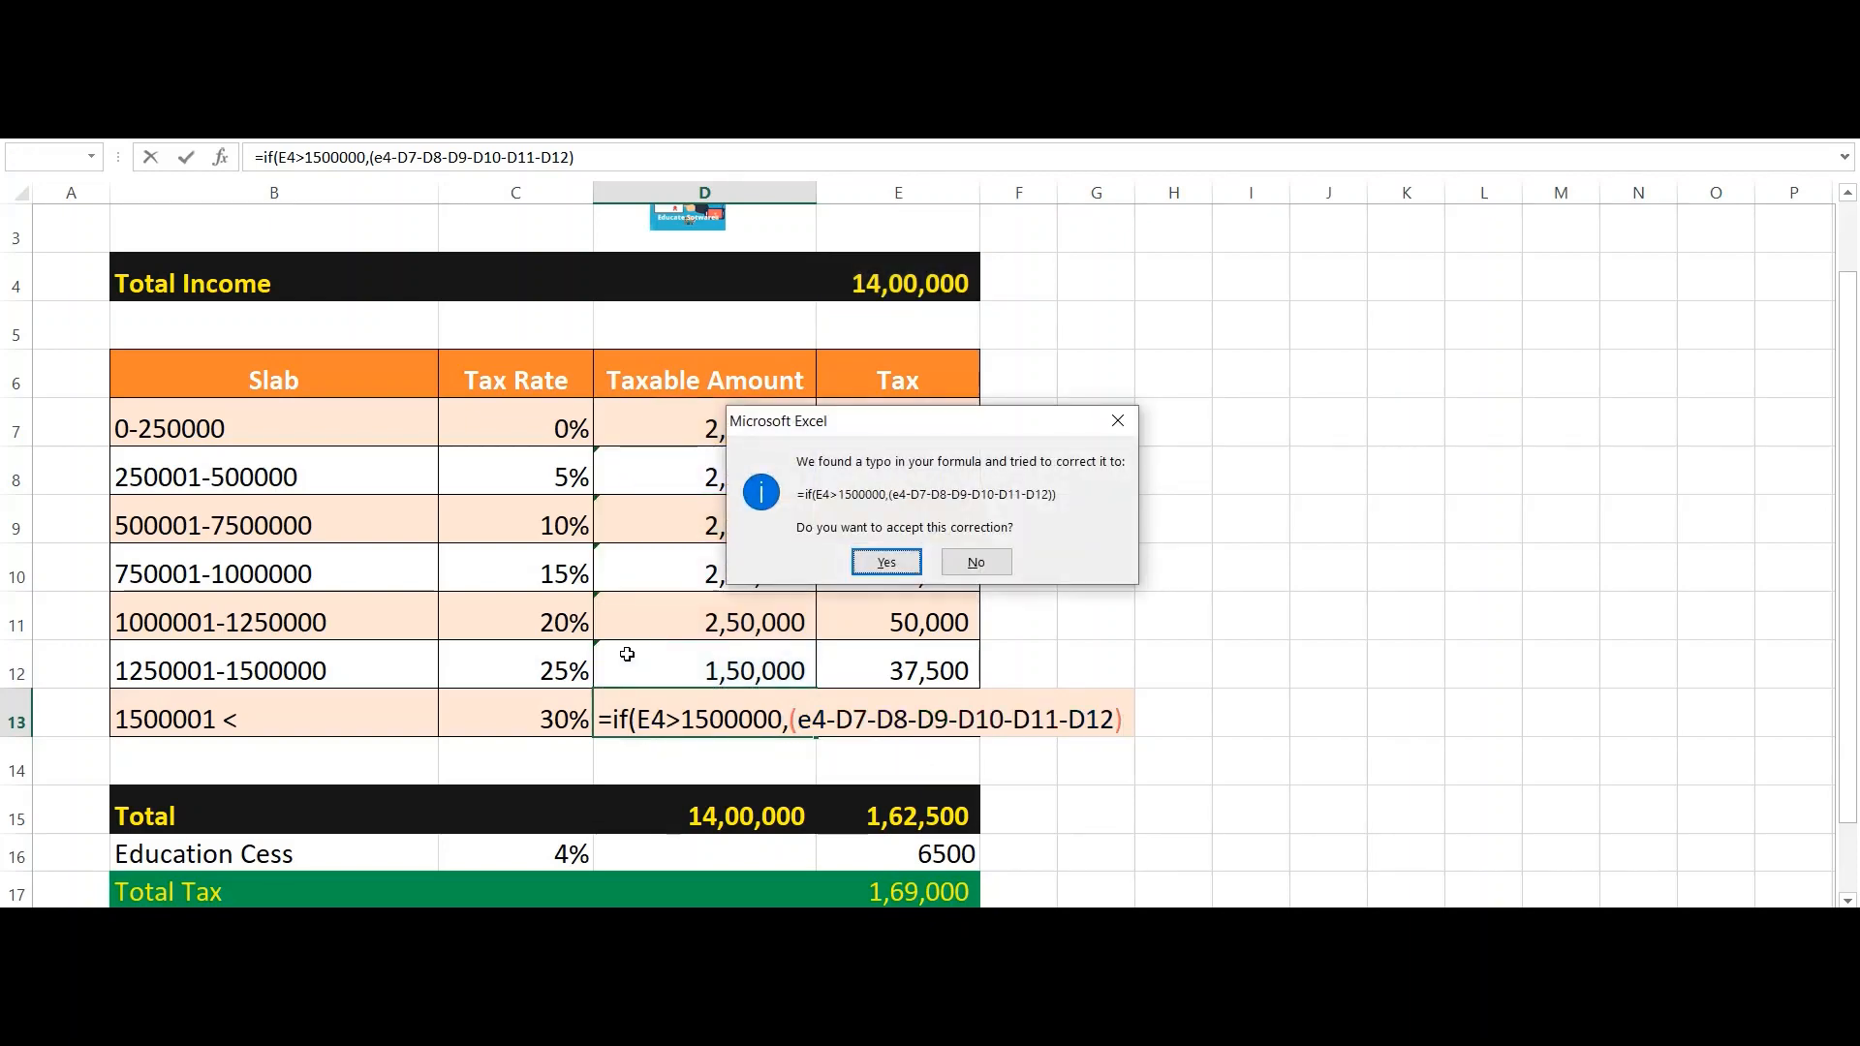
key(Return)
key(Up)
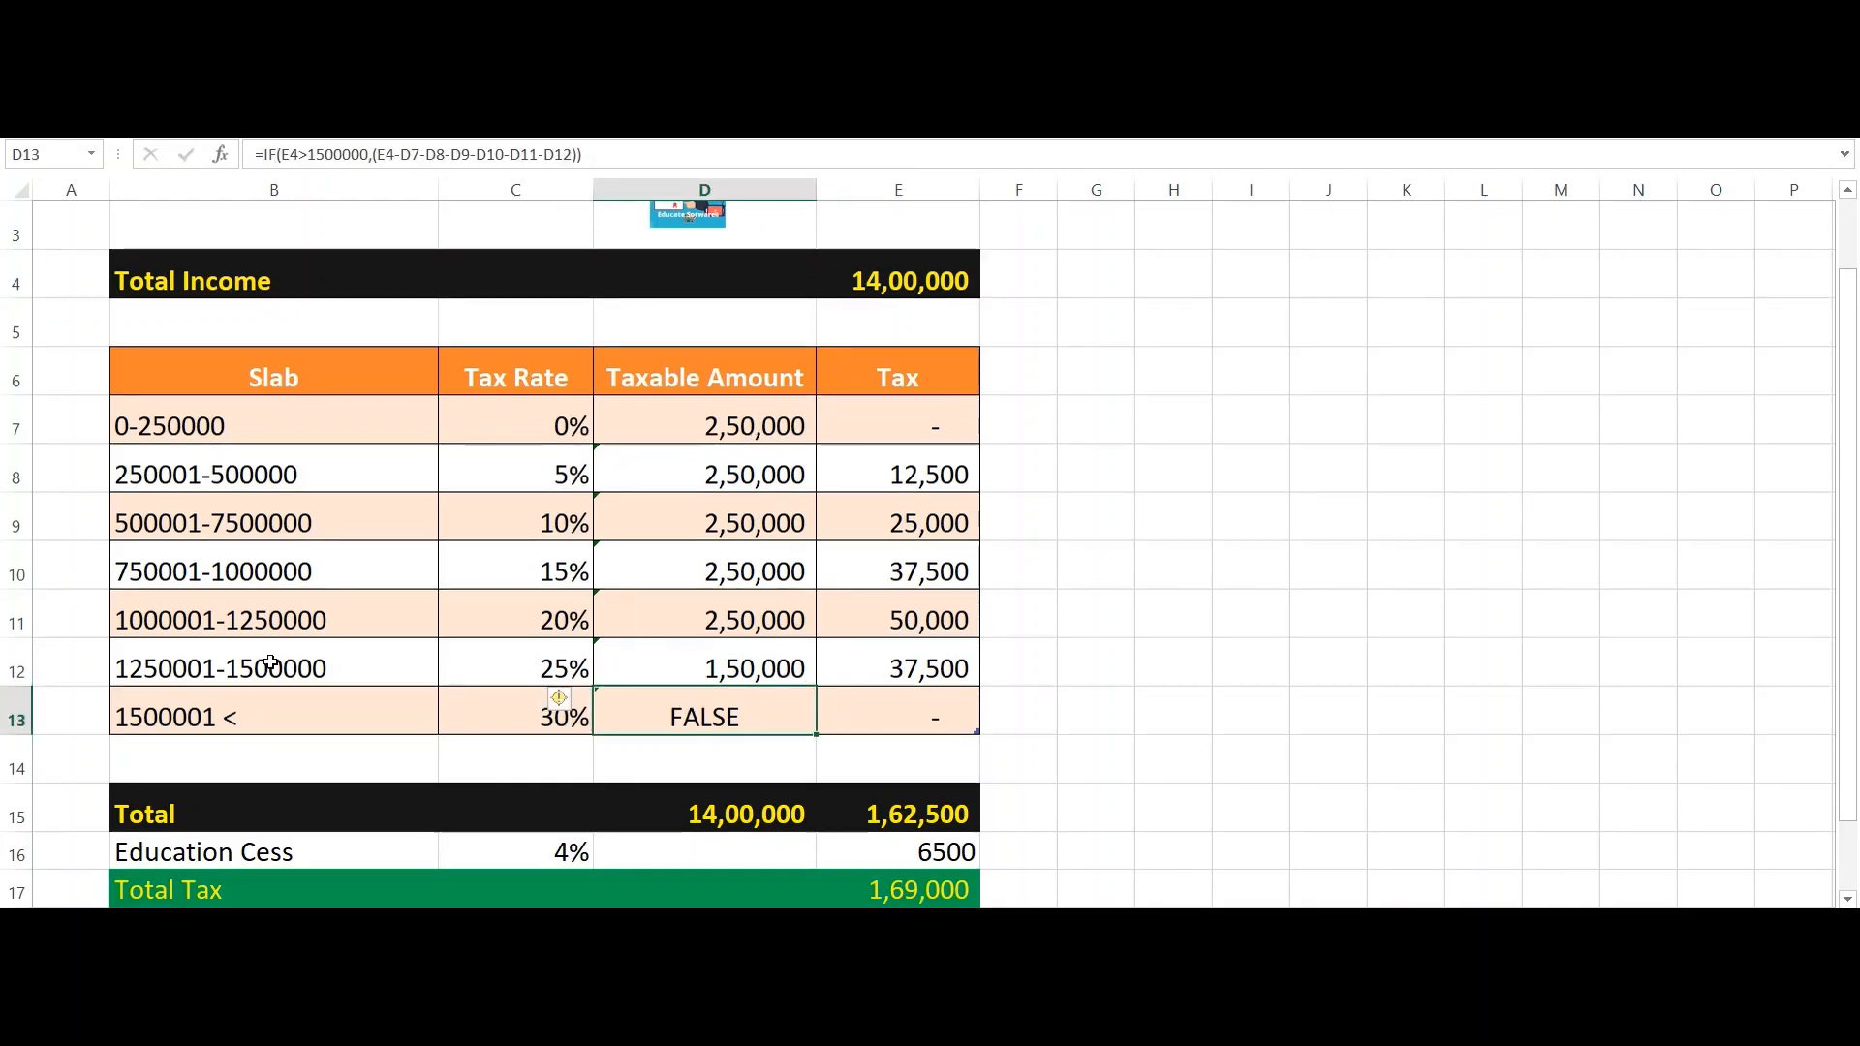
Step: Add 0 as the value-if-false argument of the IF formula in D13
click(580, 153)
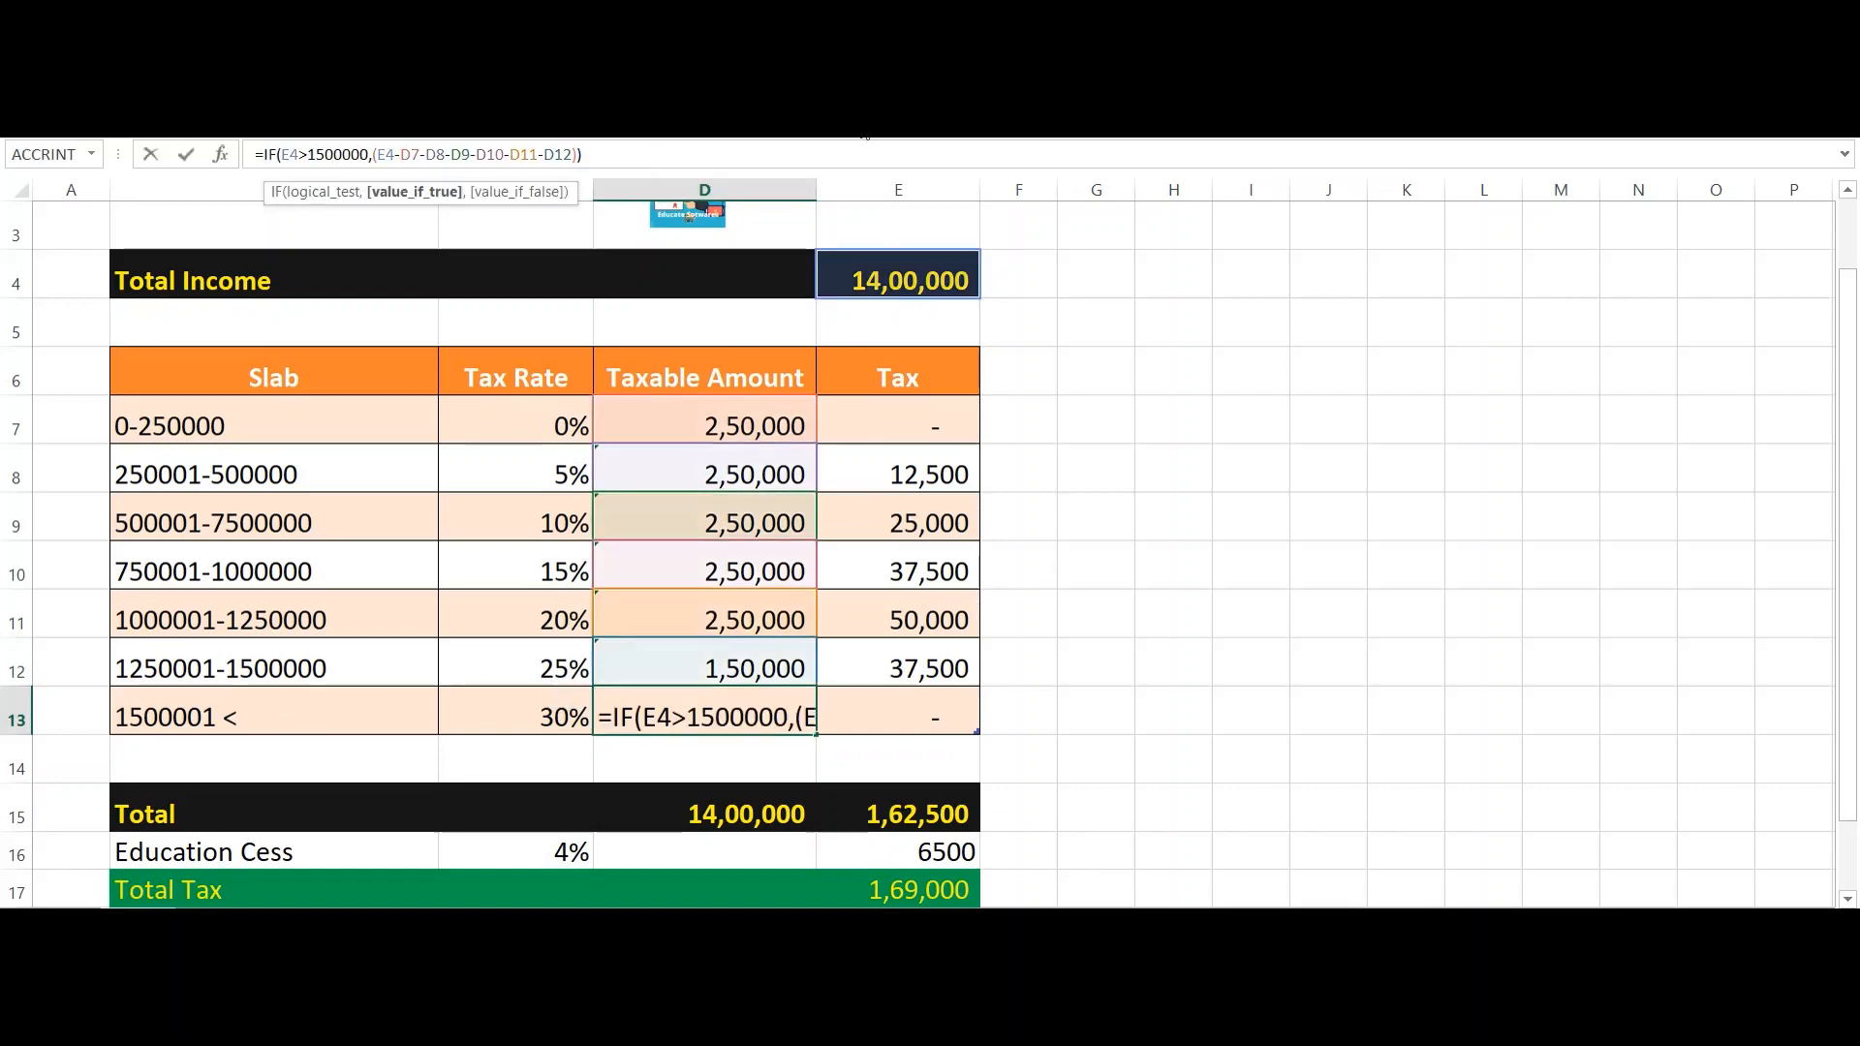
text(,0)
key(Return)
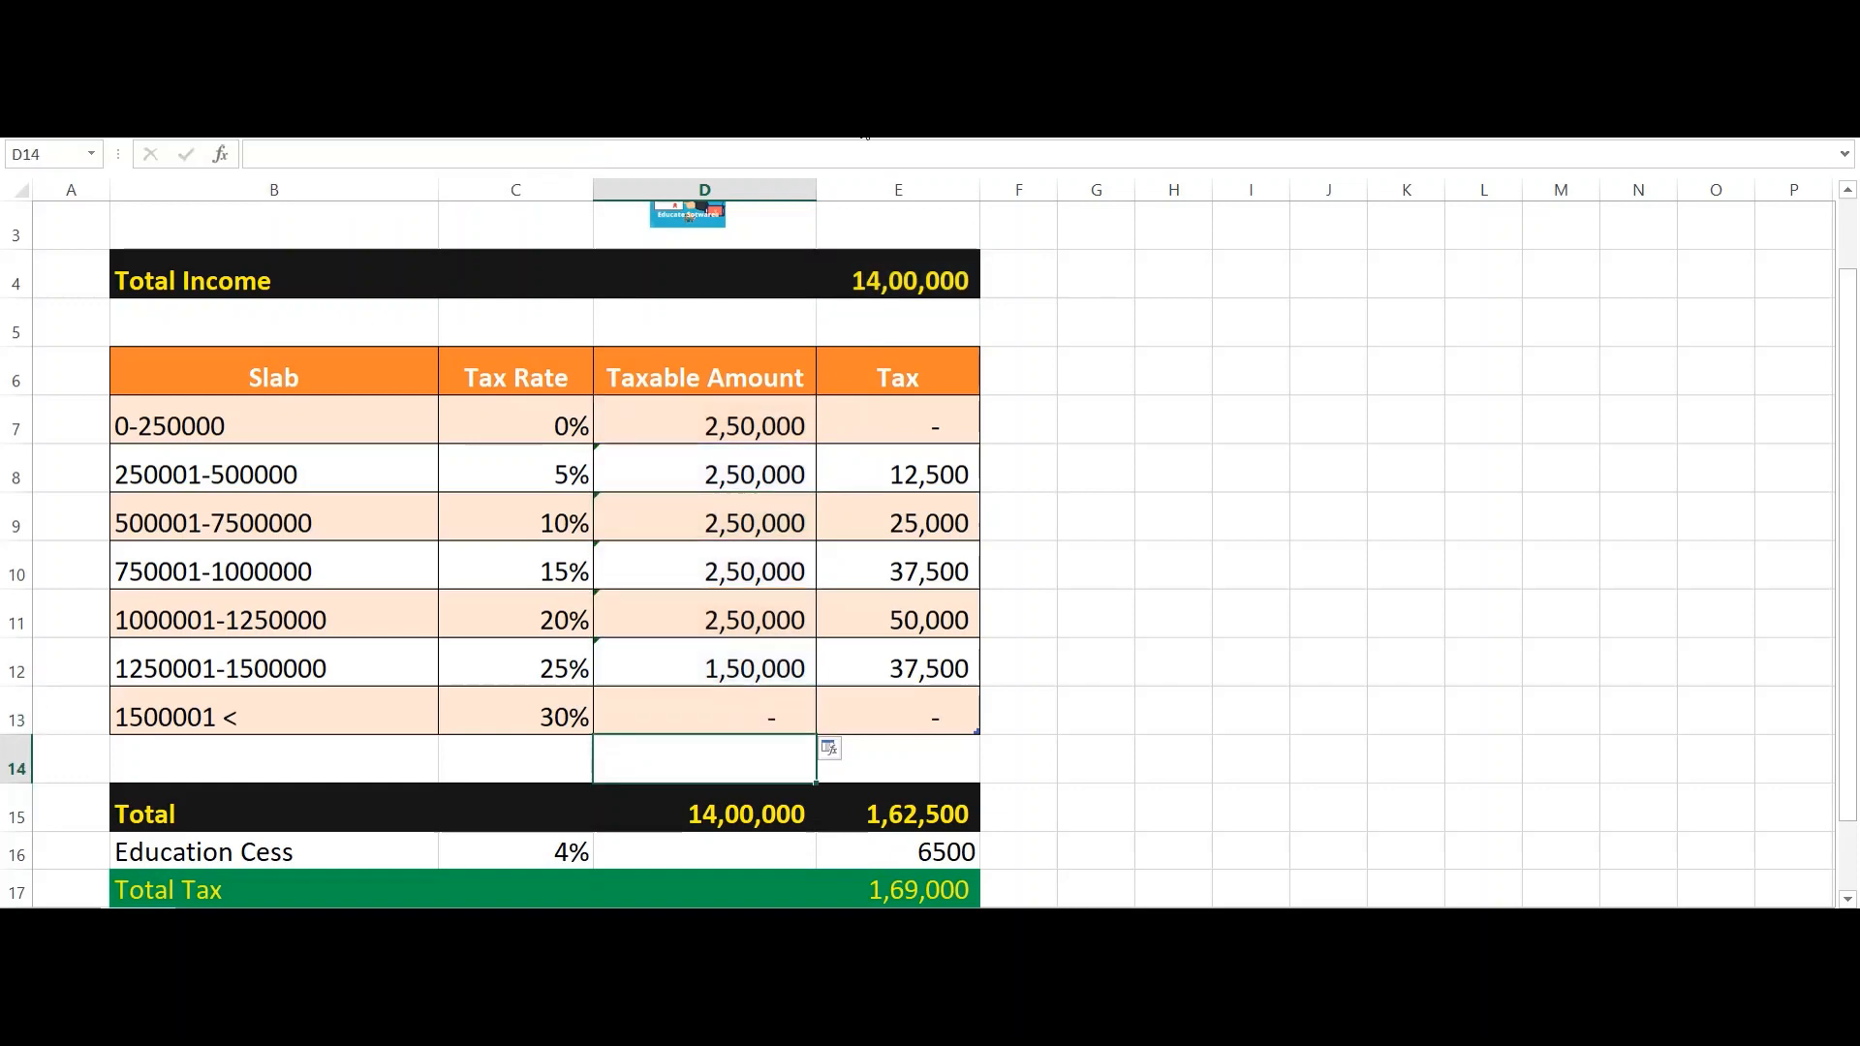
Step: Set the Total Income in E4 to 1600000 to test the 1500001 < slab
key(Up)
key(Up)
key(Up)
key(Up)
key(Right)
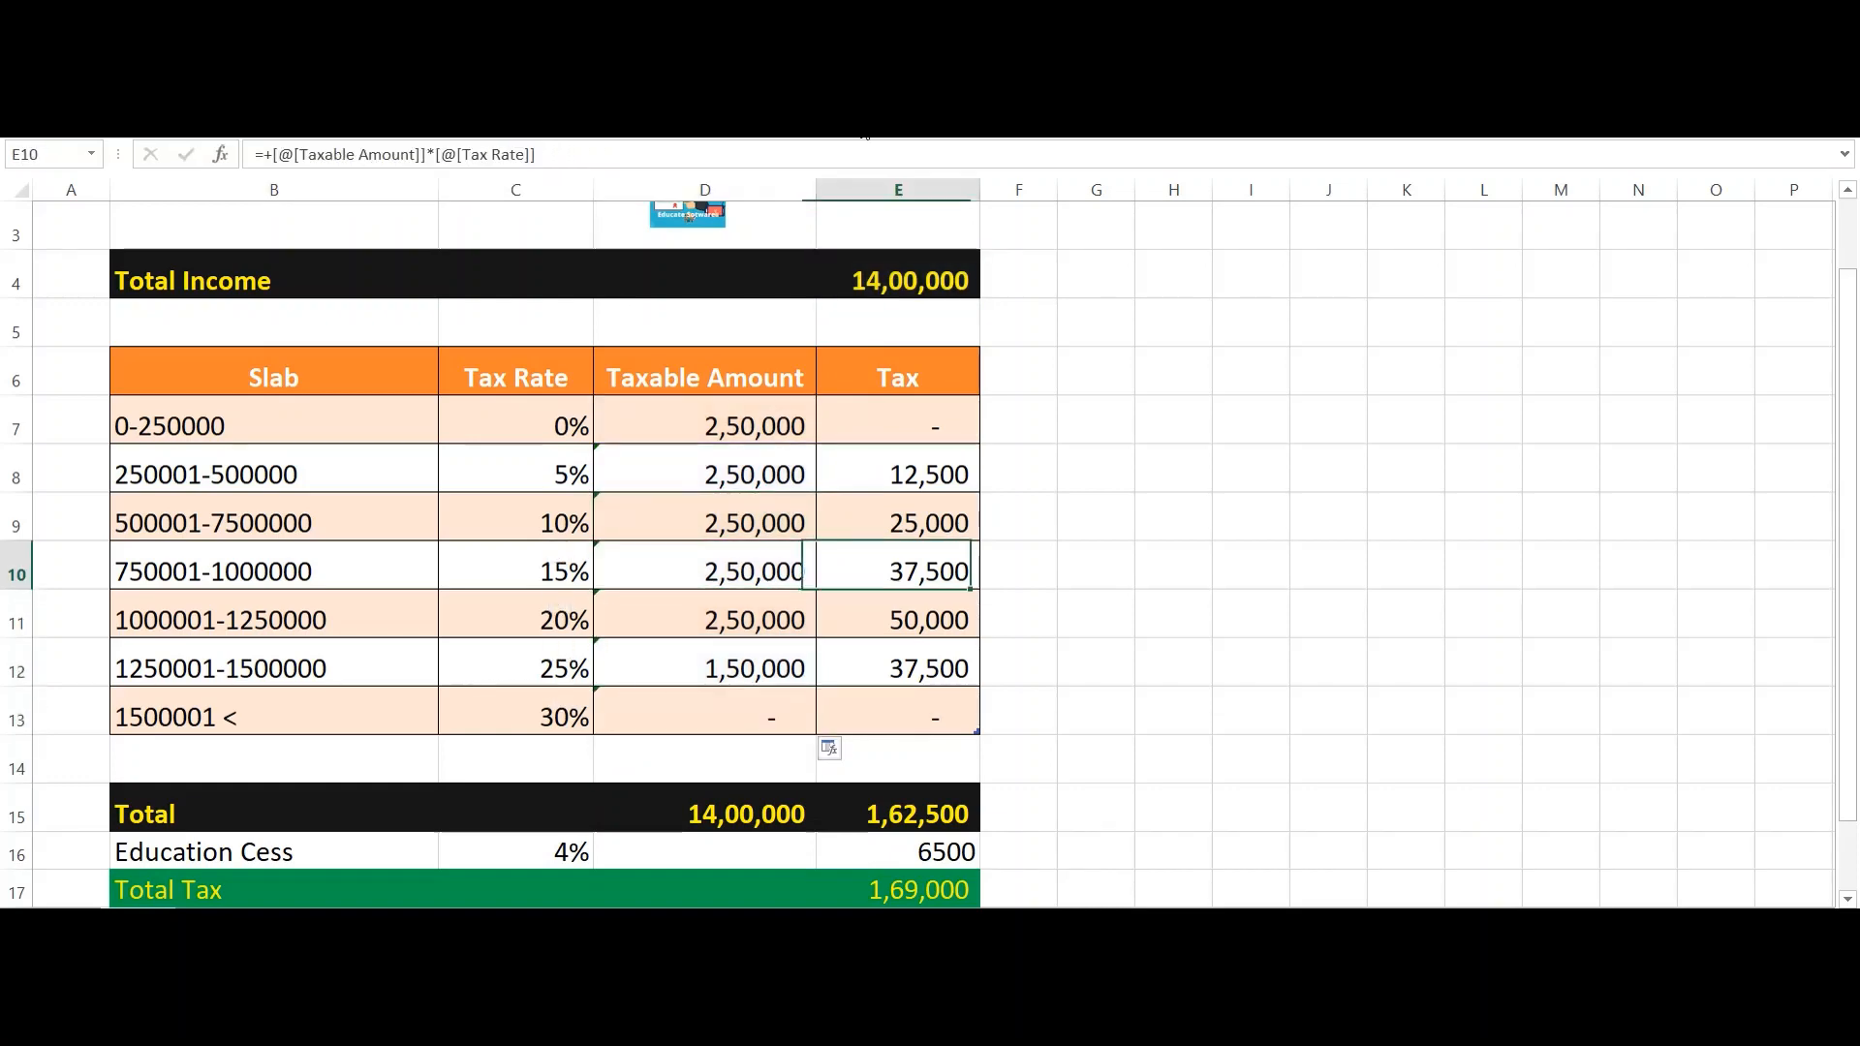
key(Up)
key(Up)
key(Up)
key(Up)
key(Up)
key(Up)
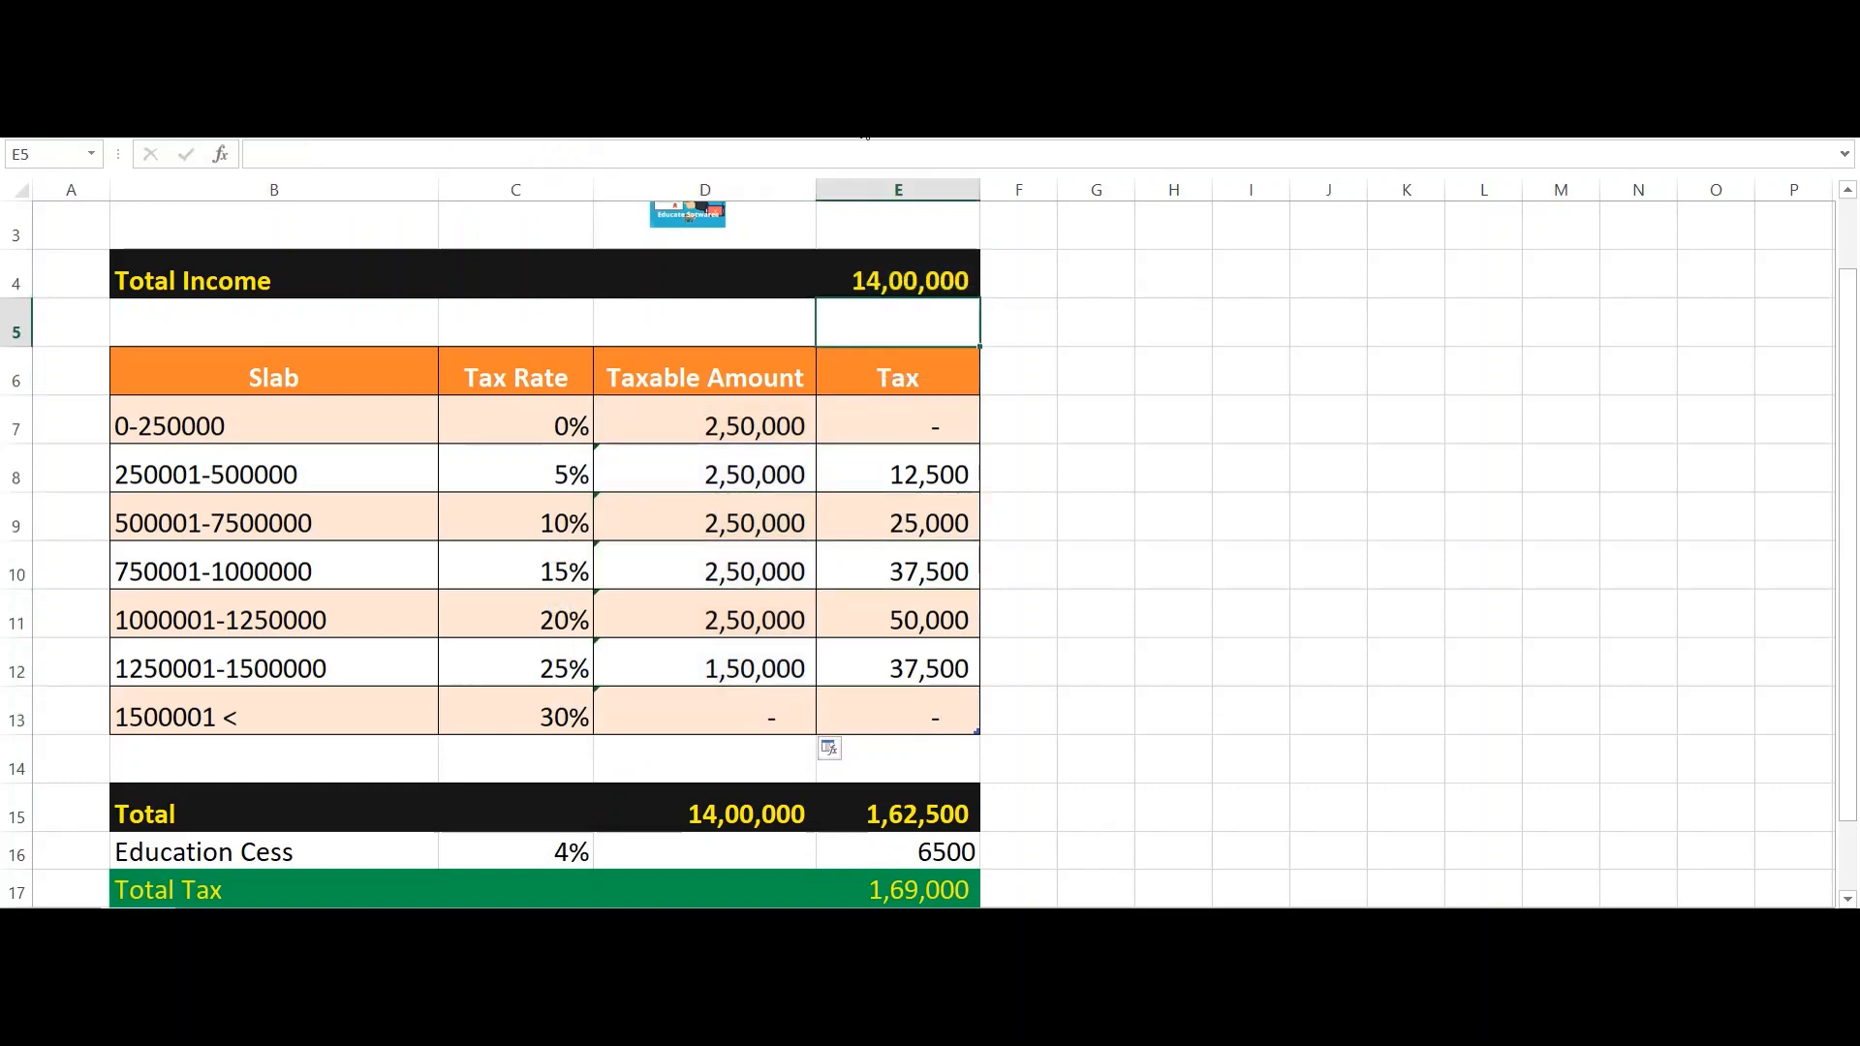
text(1600000)
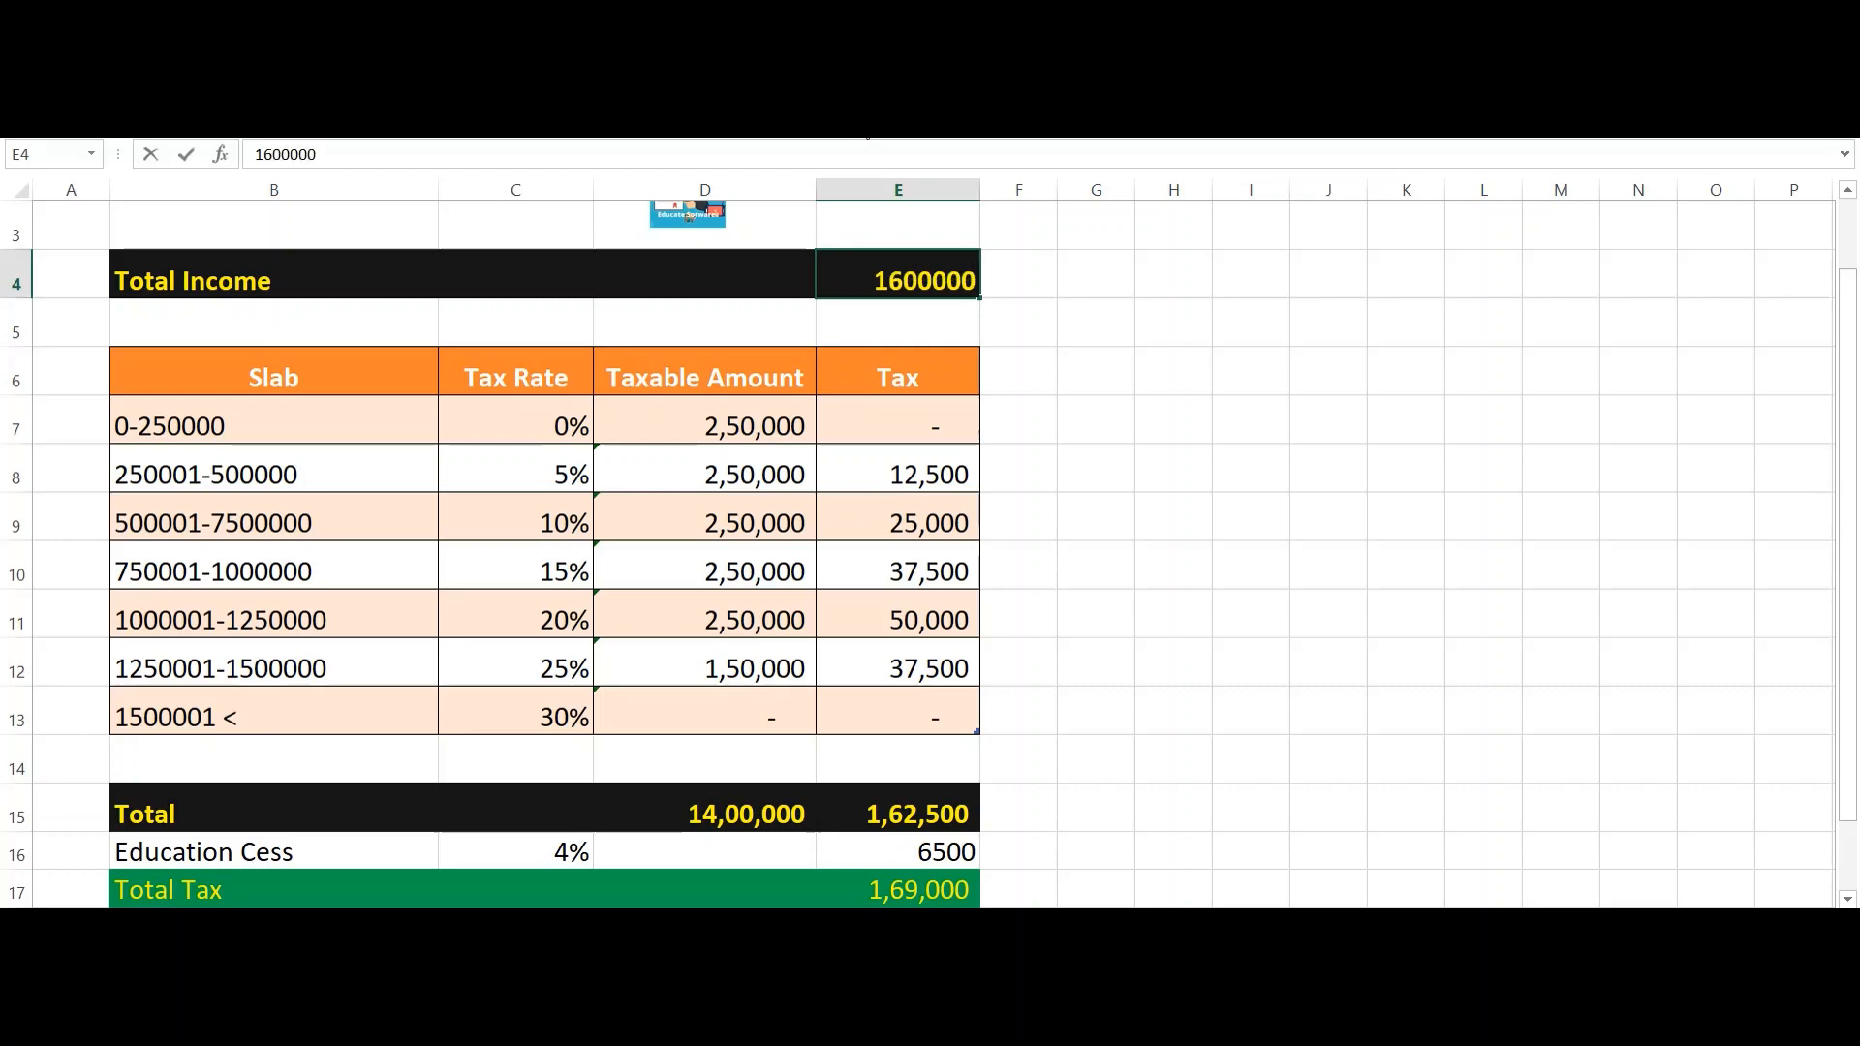
key(Return)
Step: Check the taxable amounts from D7 down to D12 for the new total income
key(Down)
key(Down)
key(Left)
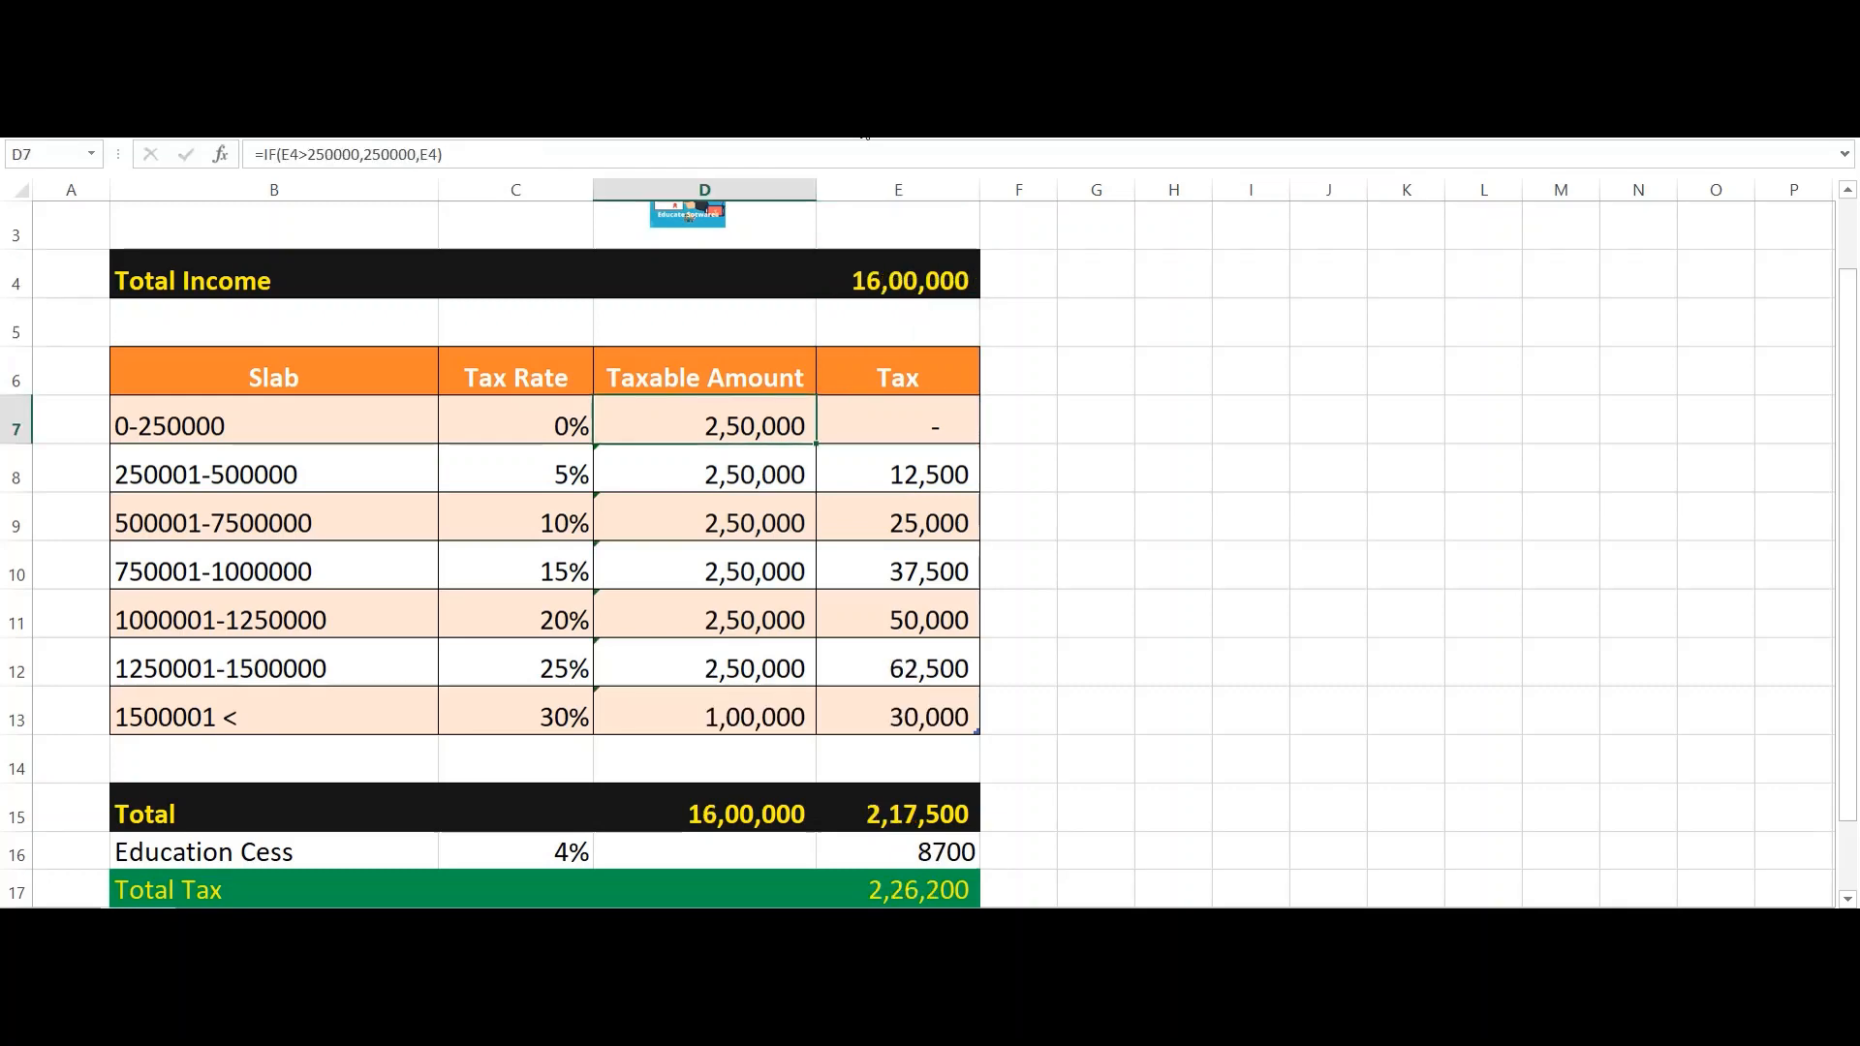
key(Down)
key(Down)
key(Down)
key(Down)
key(Down)
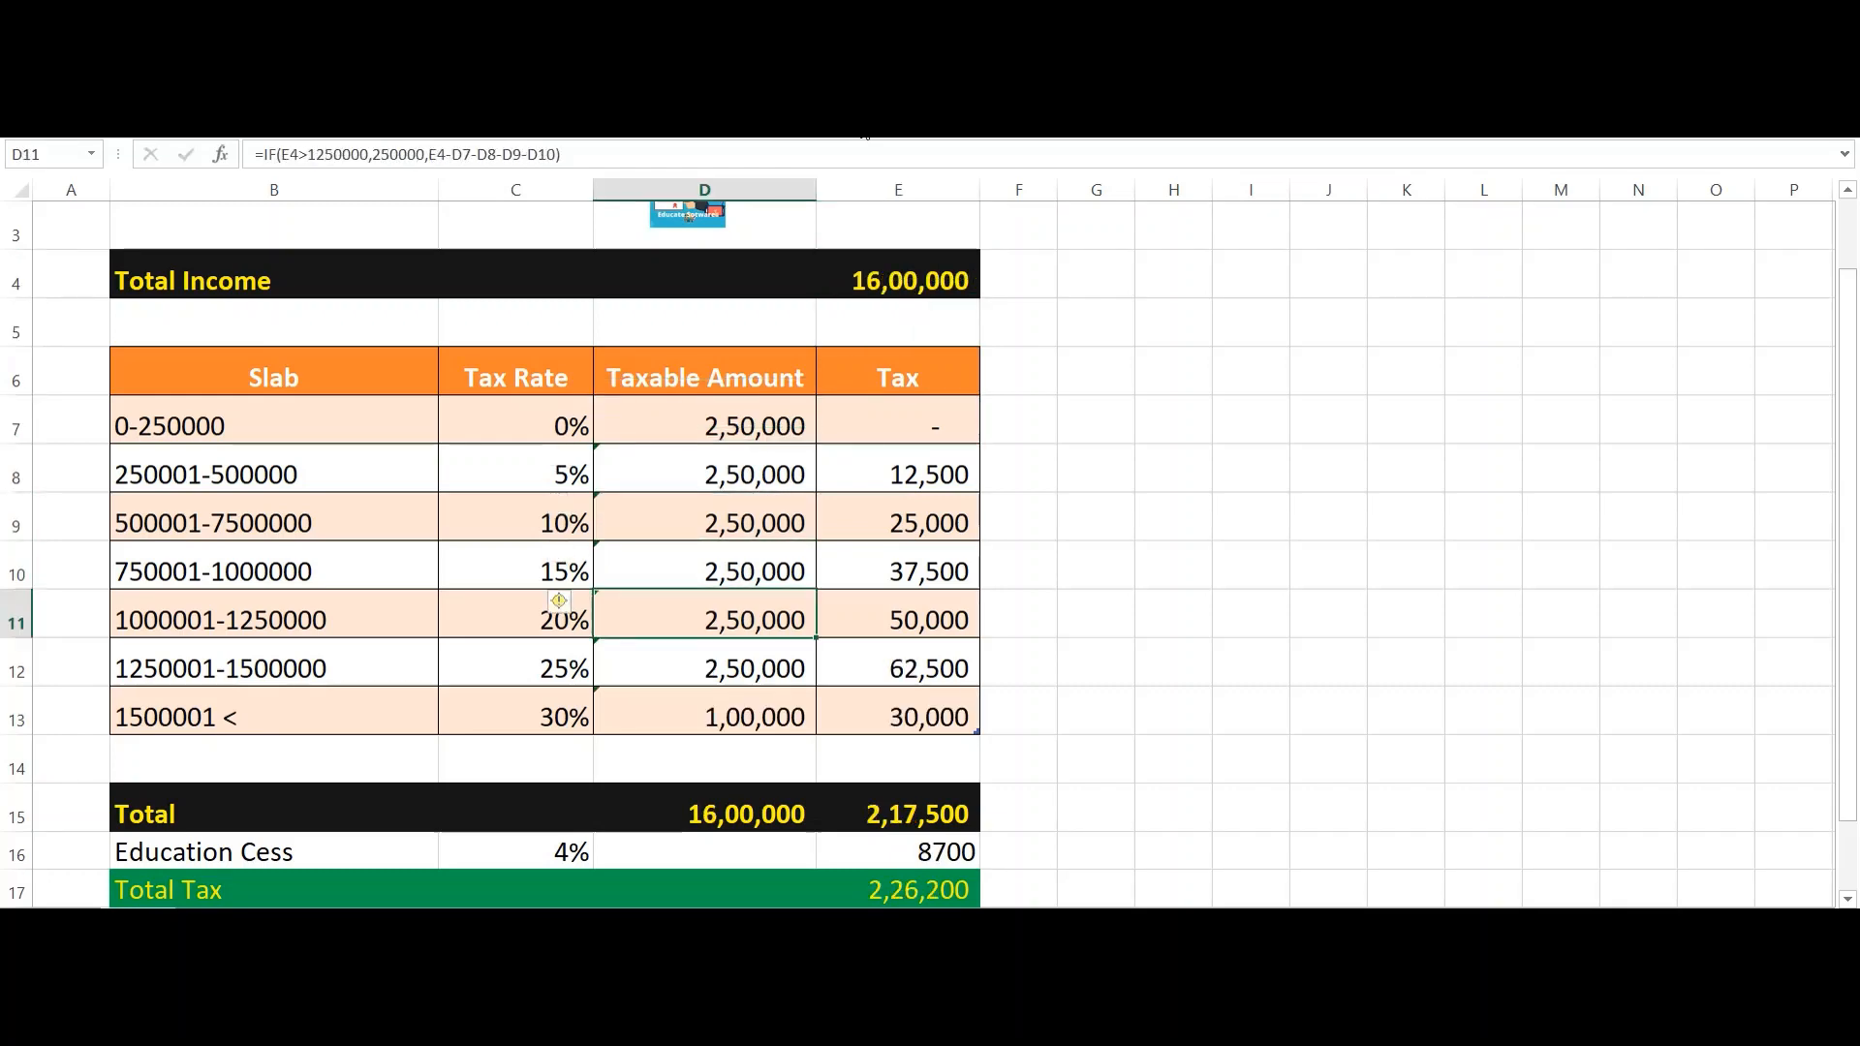
key(Down)
Step: Compare the slab limits and tax rates with the taxable amounts down to the 1500001 < slab
key(Up)
key(Left)
key(Up)
key(Up)
key(Up)
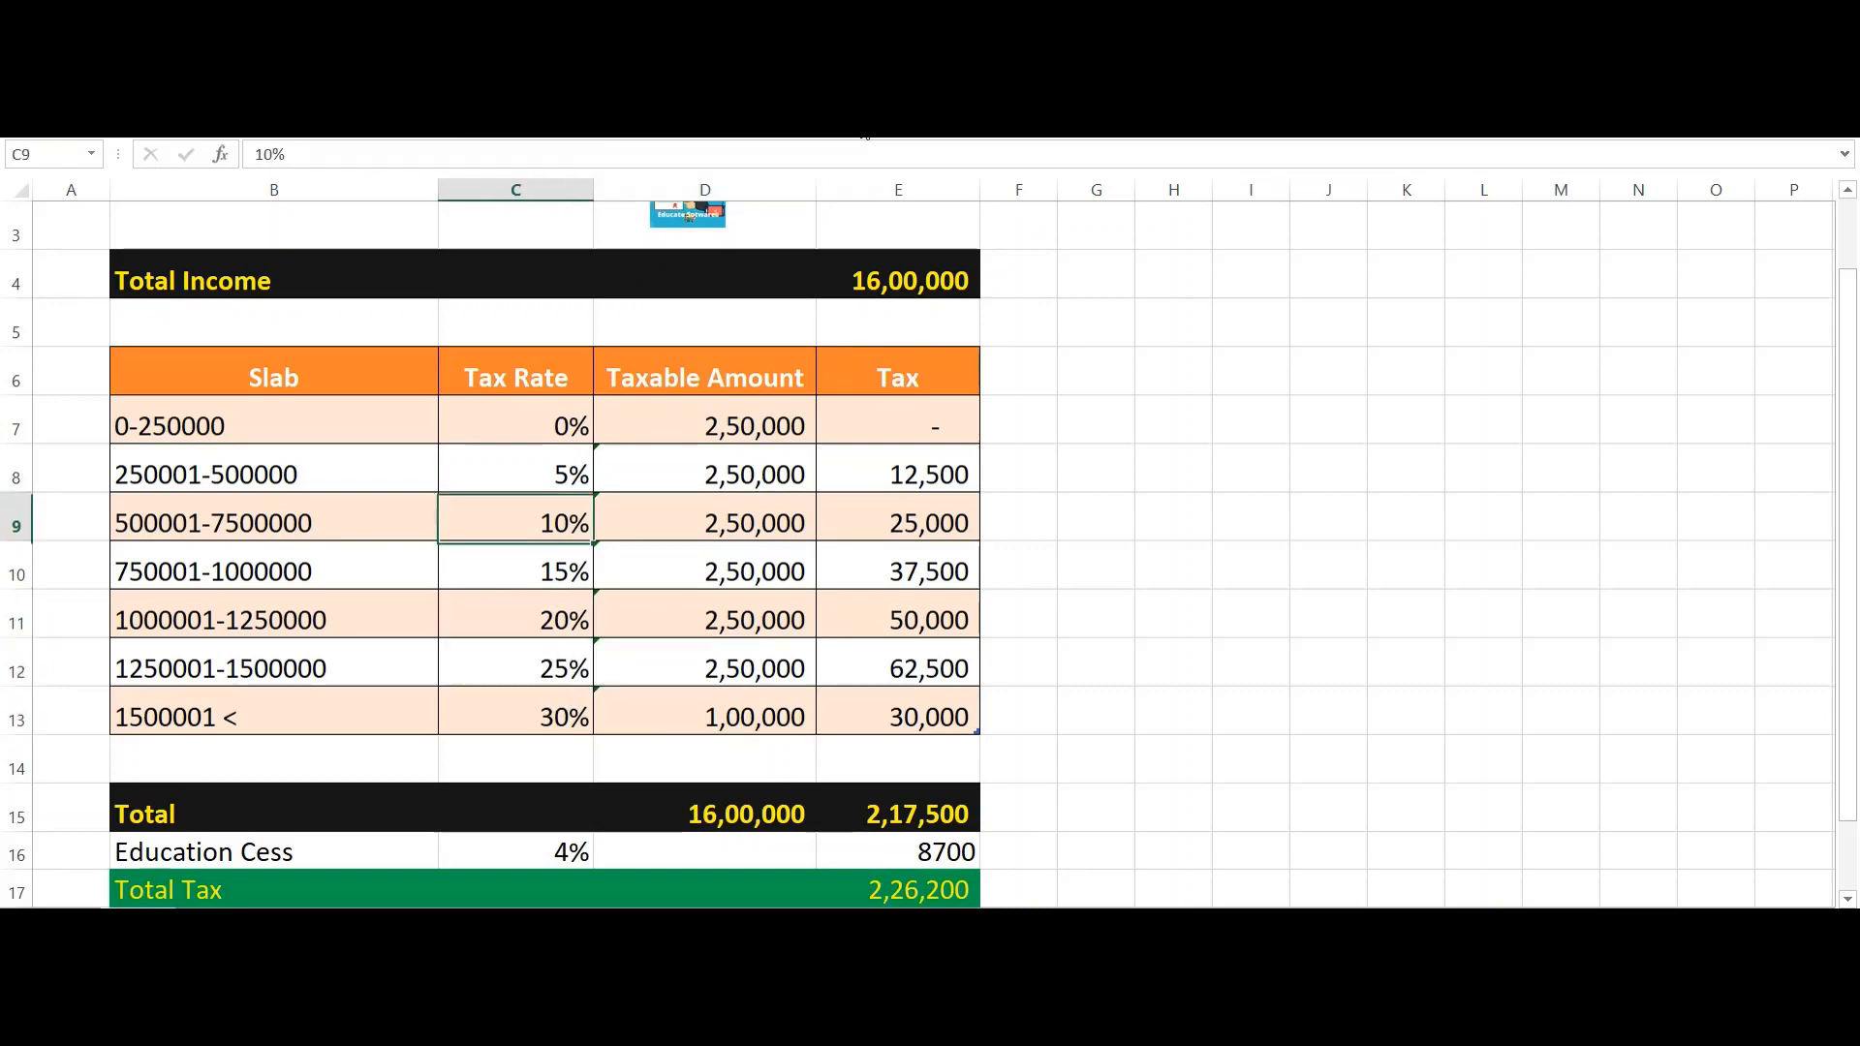
key(Left)
key(Up)
key(Up)
key(Down)
key(Down)
key(Down)
key(Down)
key(Down)
key(Right)
key(Right)
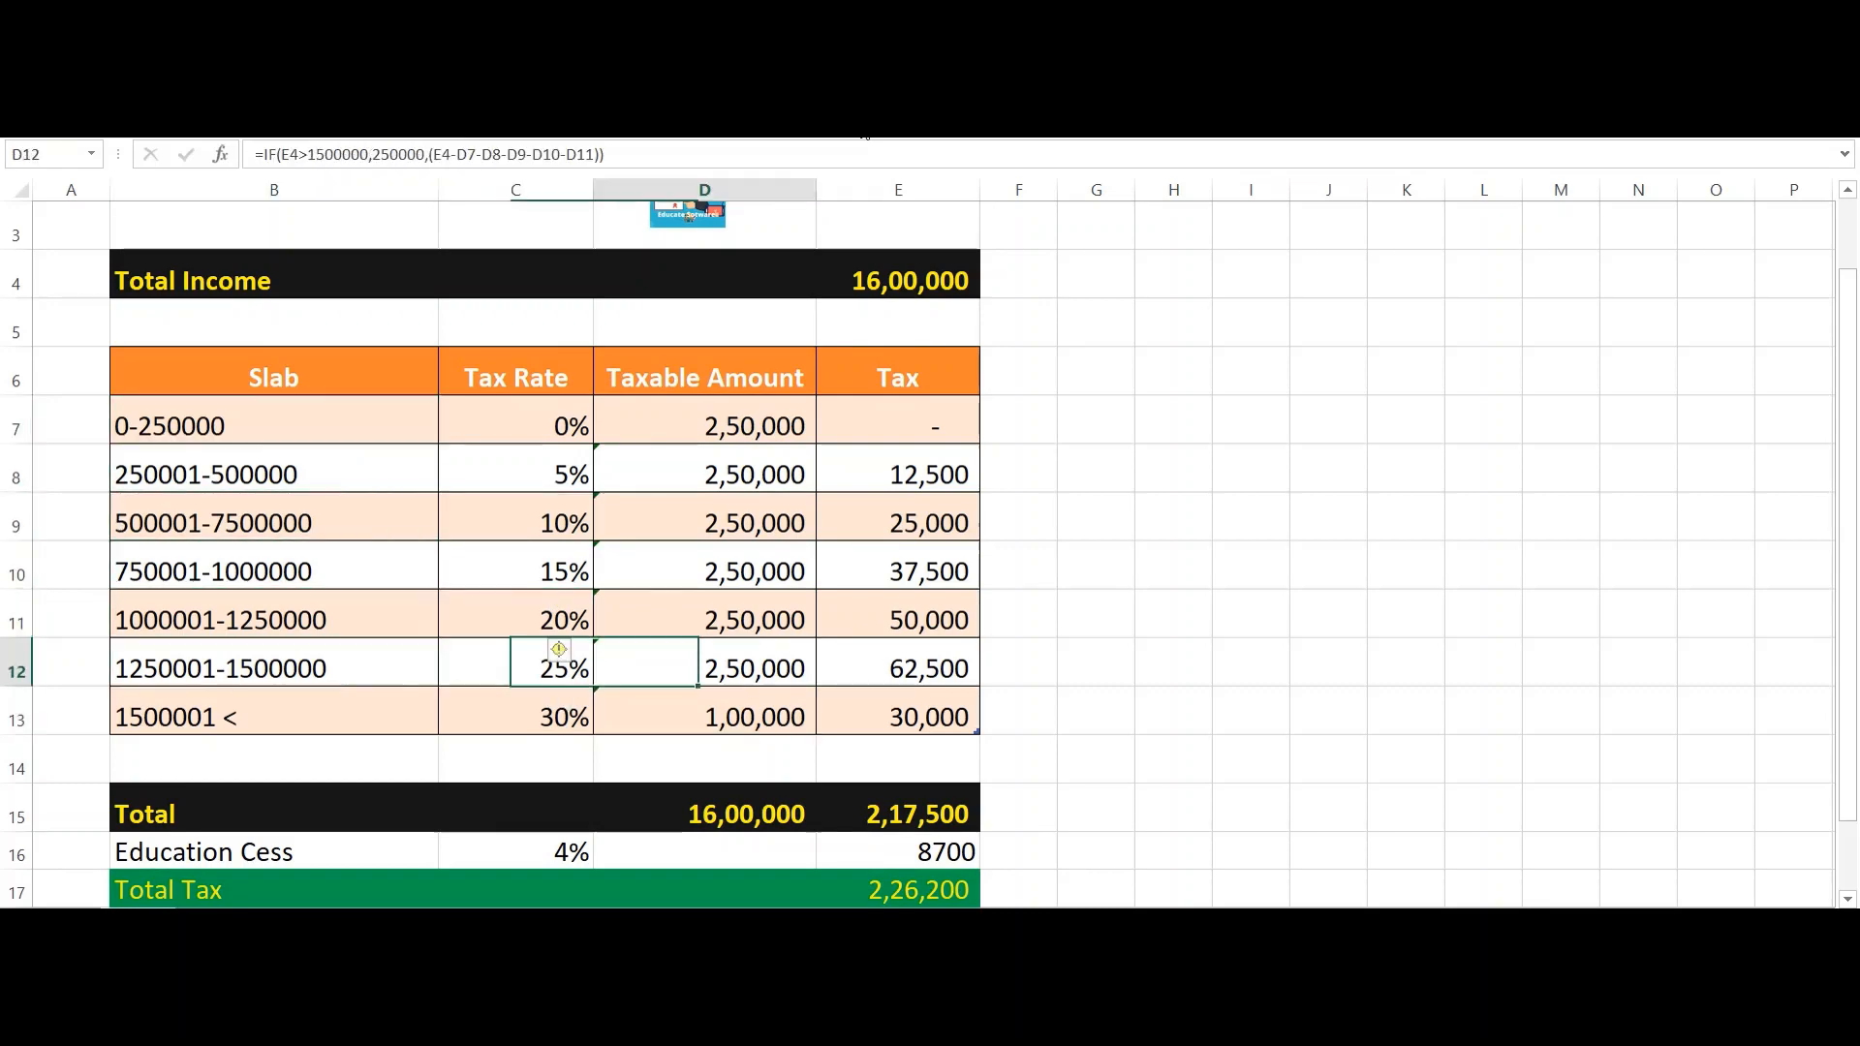
key(Down)
key(Down)
key(Up)
key(Down)
key(Down)
key(Up)
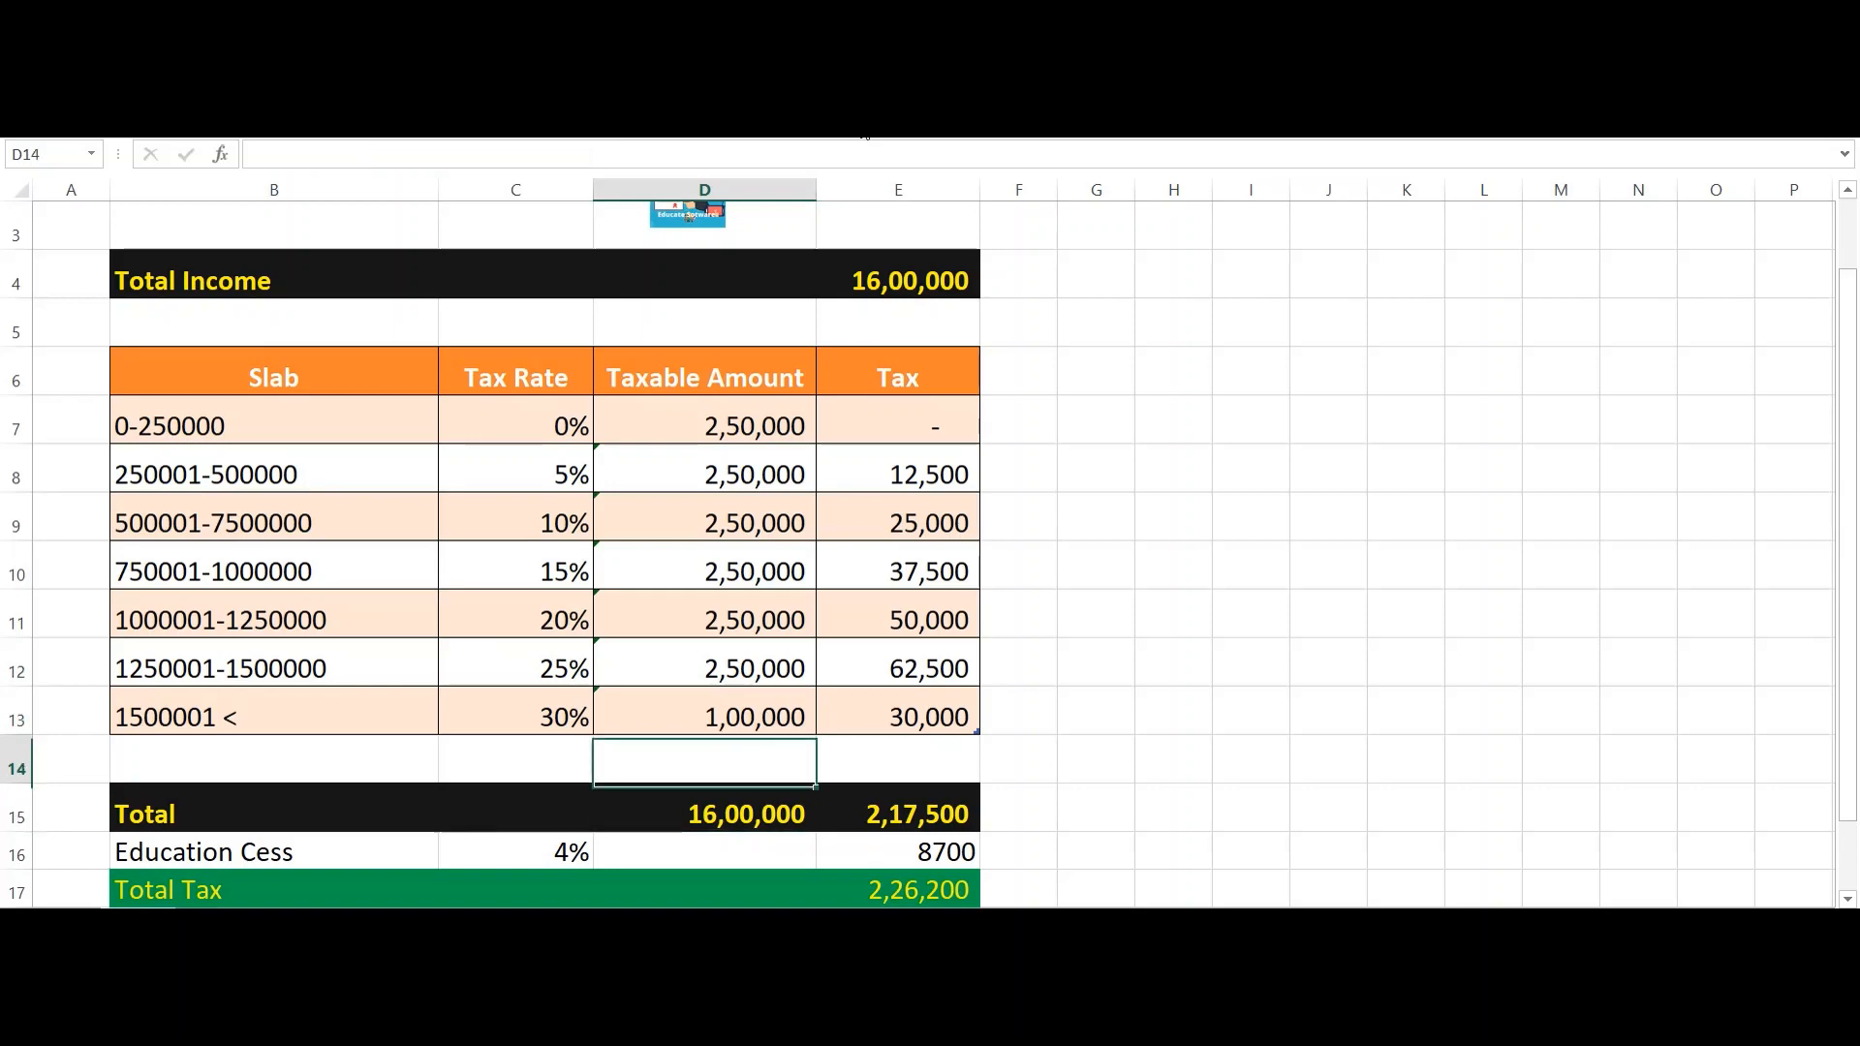
Step: Set the Total Income in E4 to 1000000 to test the calculator with a lower income
key(Right)
key(Up)
key(Up)
key(Up)
key(Up)
key(Up)
key(Up)
key(Up)
key(Up)
key(Up)
key(Up)
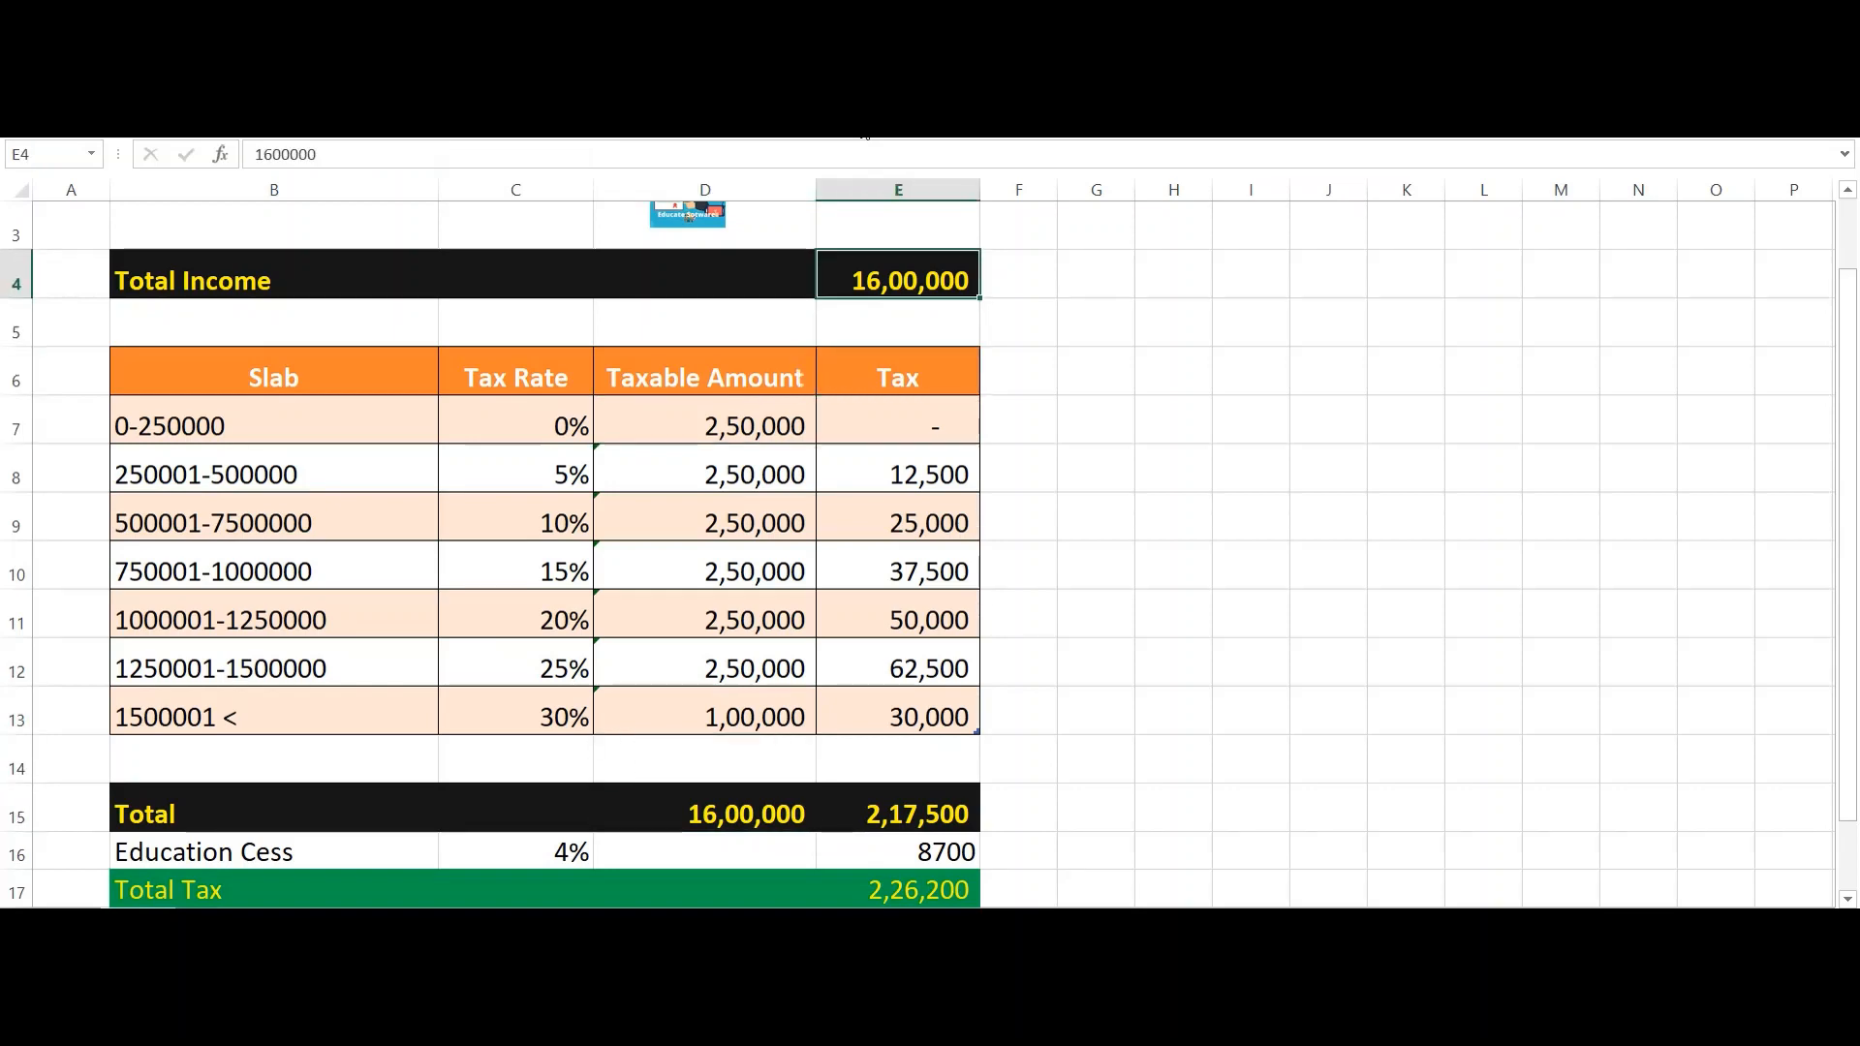
text(1000000)
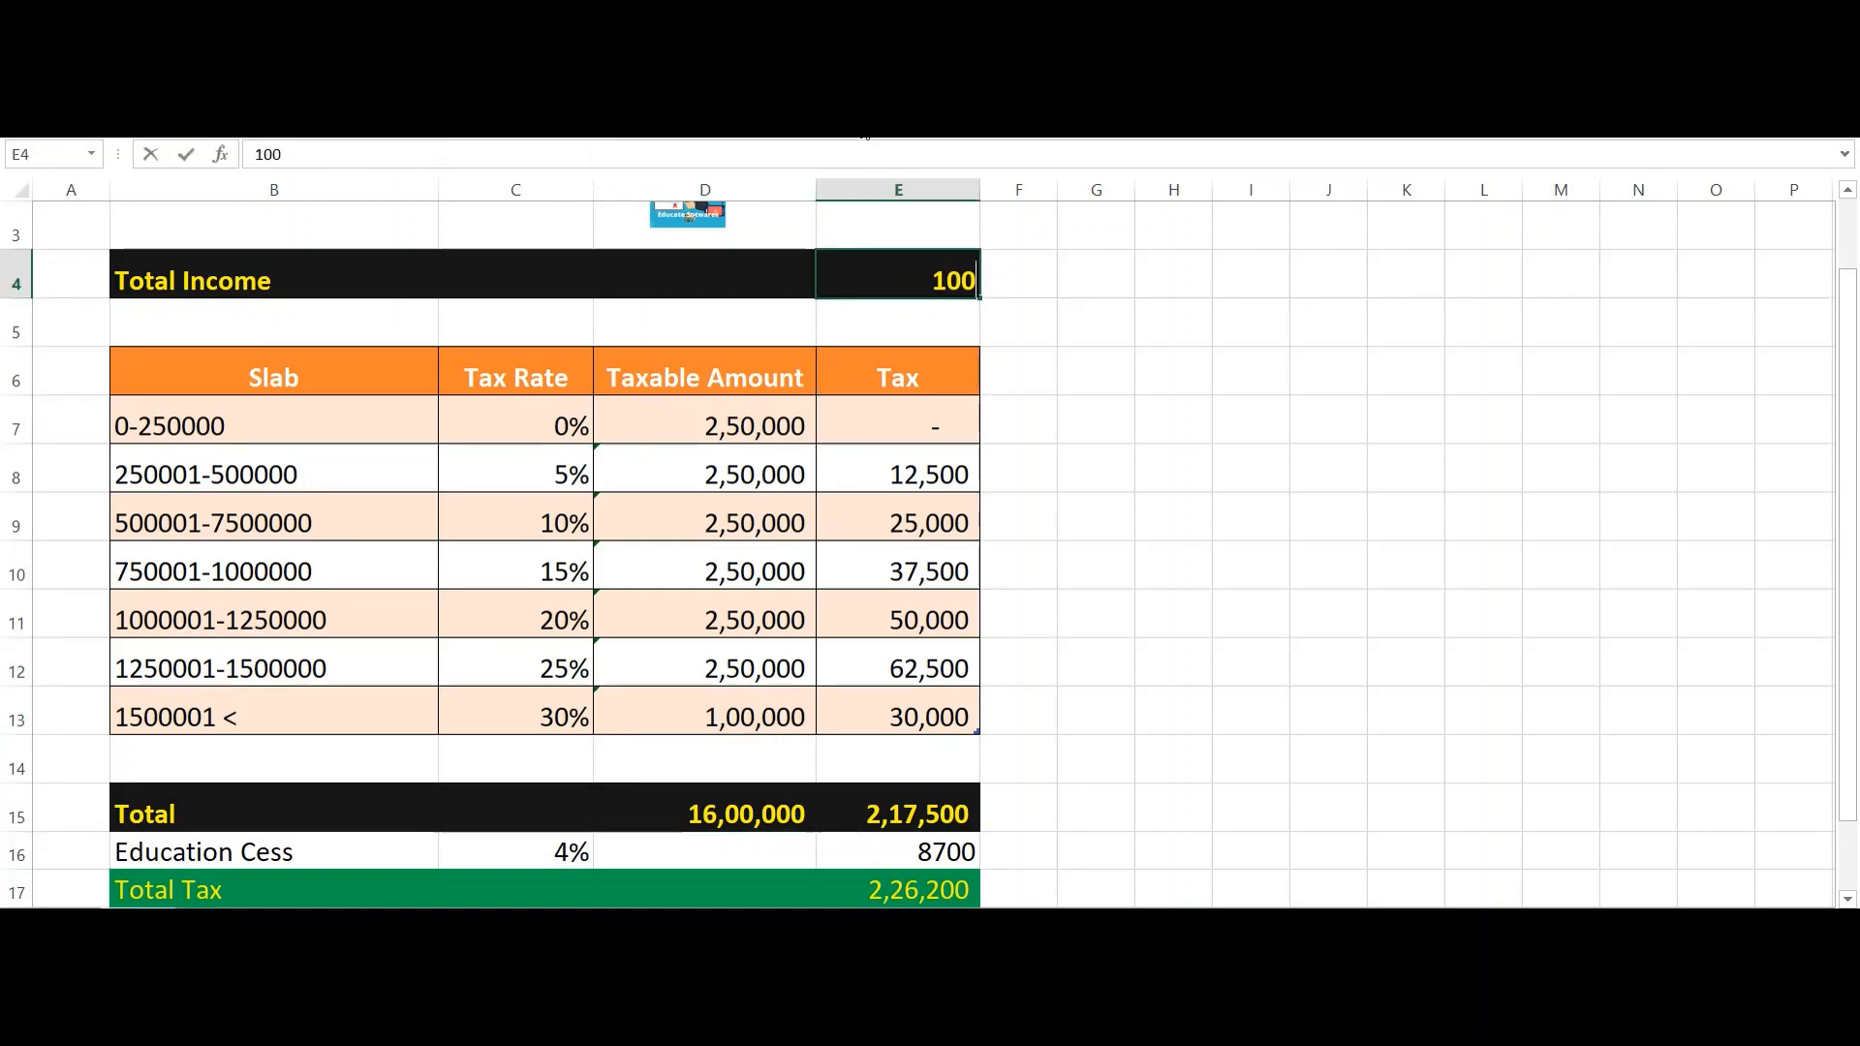
key(Return)
Step: Examine the tax and taxable amounts for each slab down to the 1500001 < row
key(Down)
key(Down)
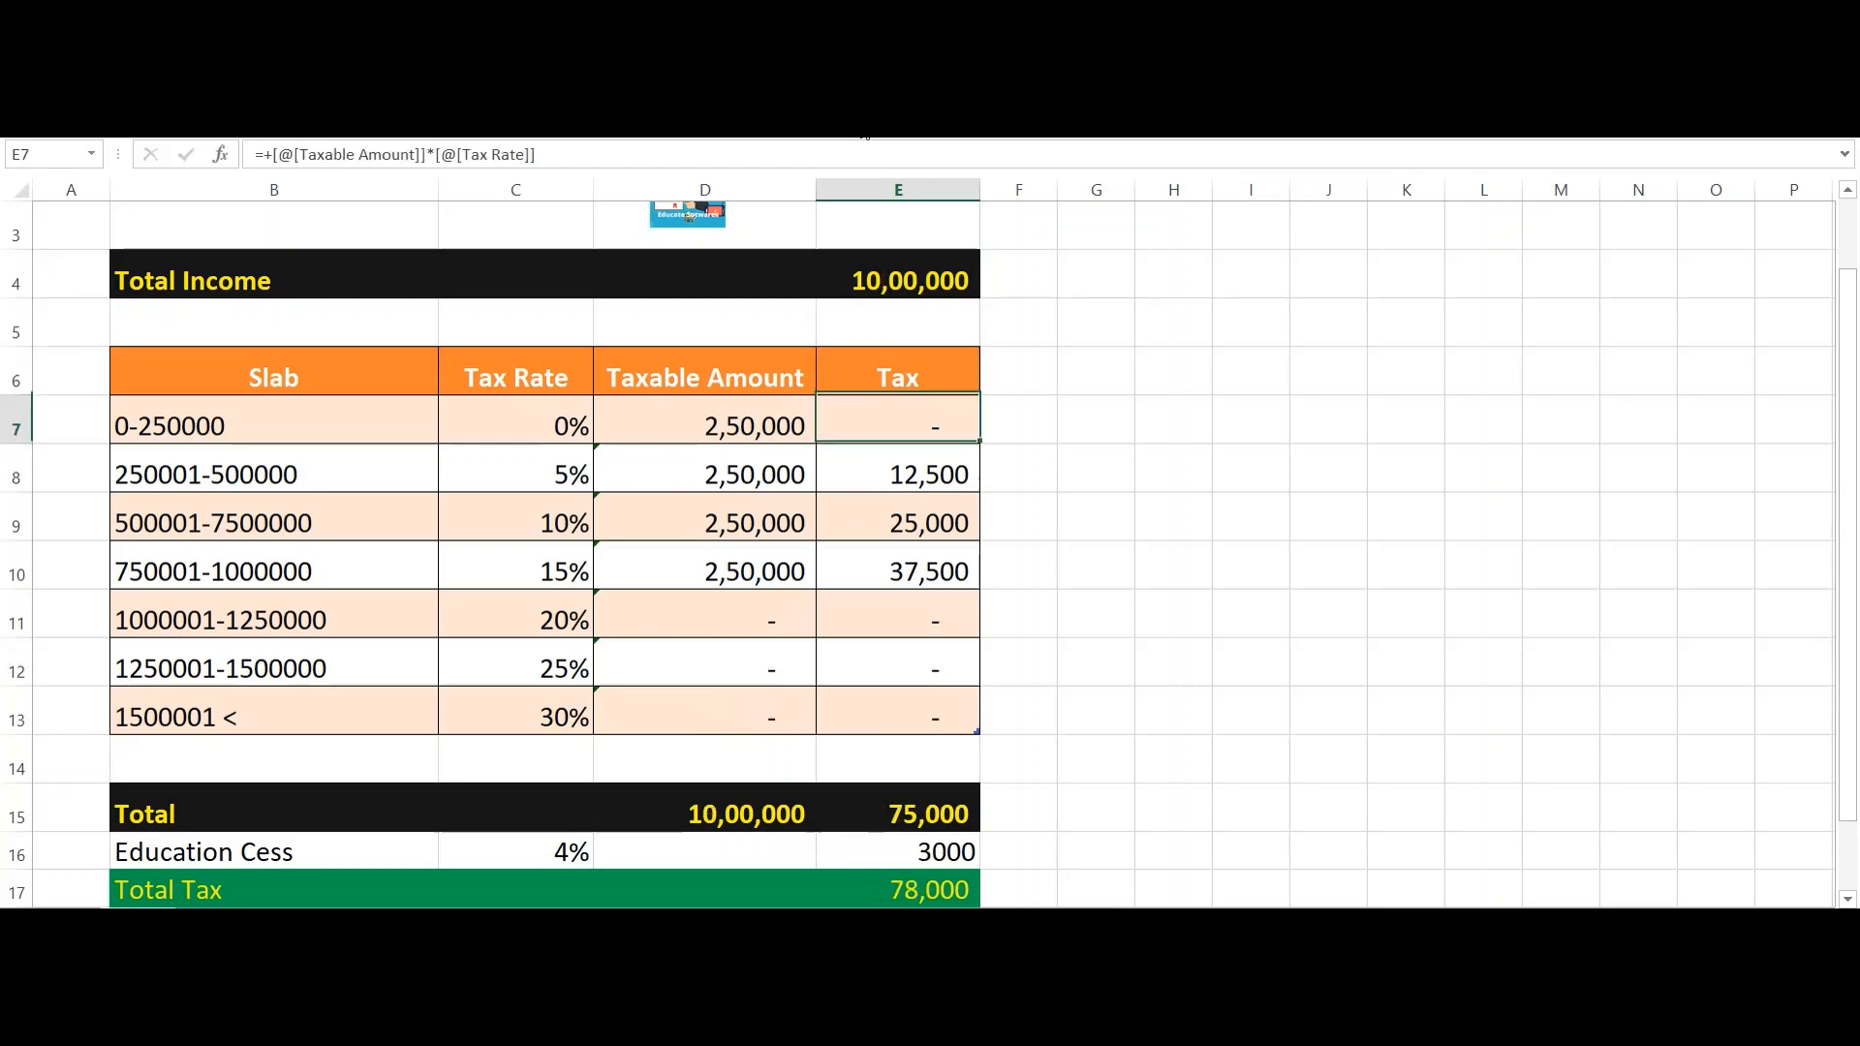
key(Down)
key(Left)
key(Down)
key(Down)
key(Down)
key(Down)
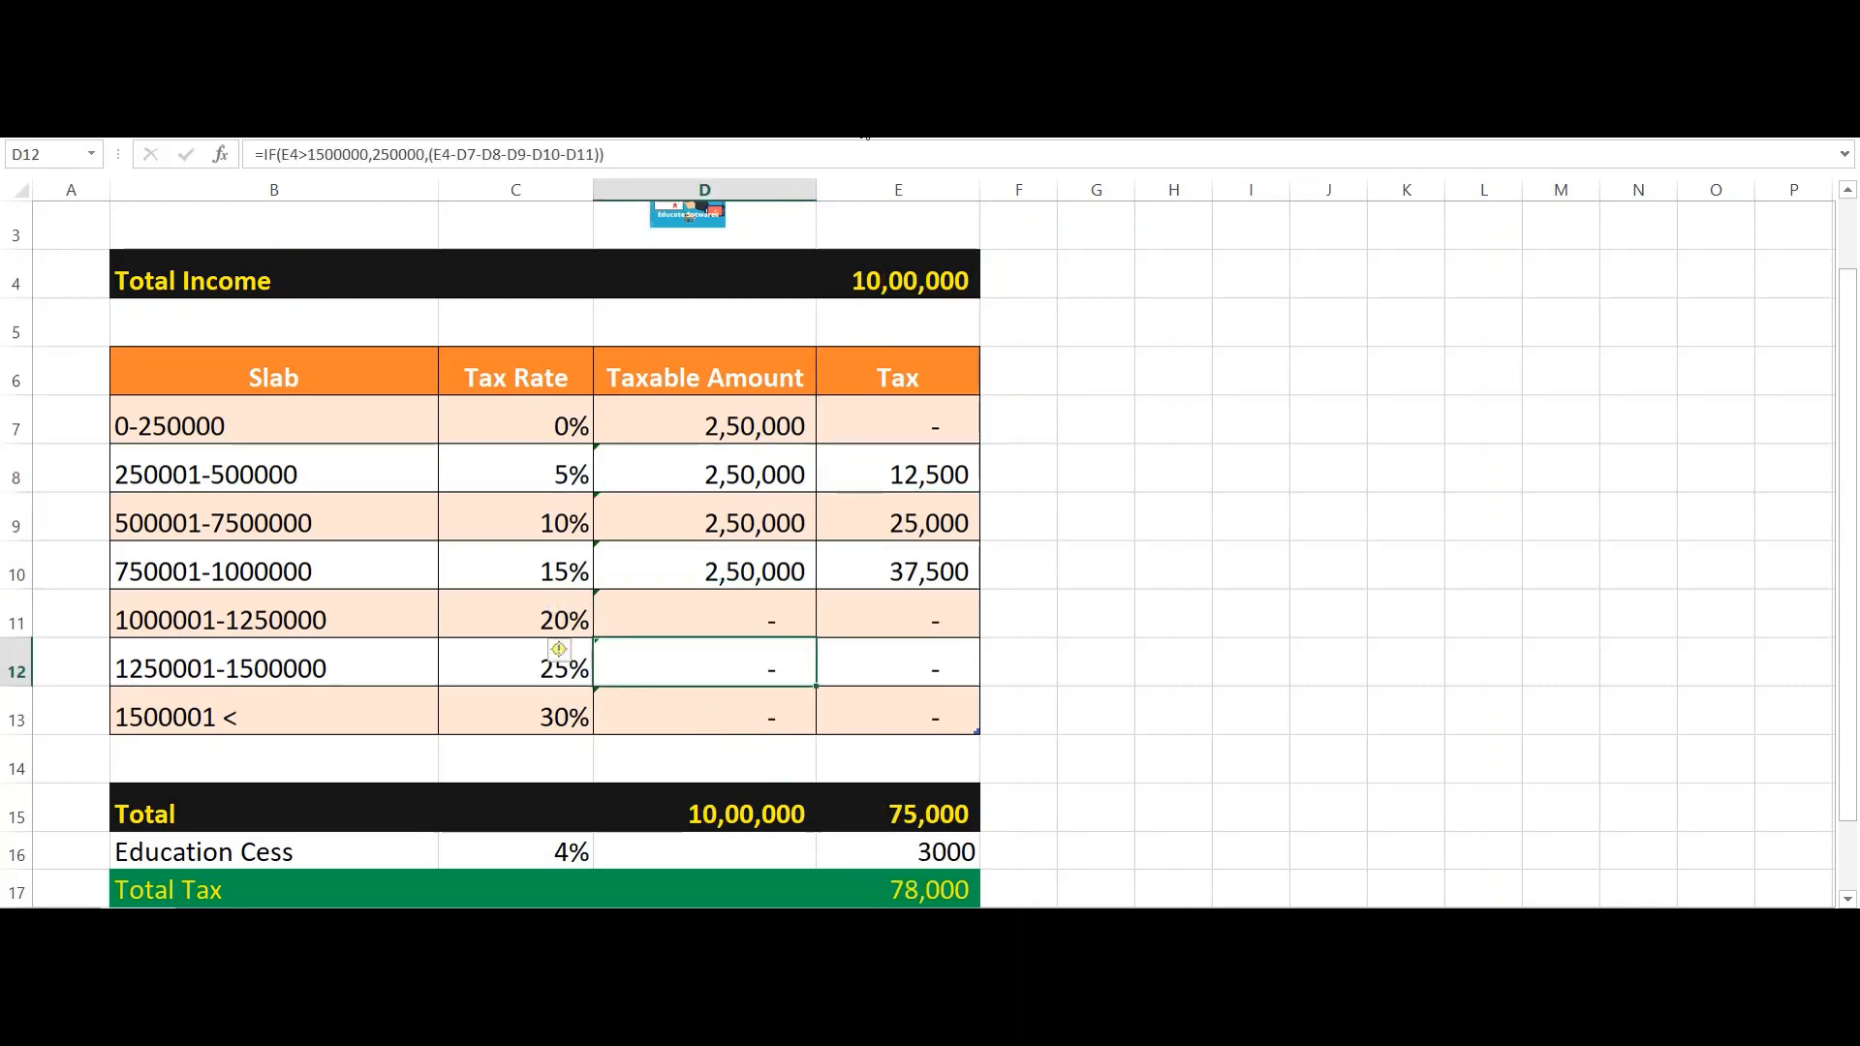
key(Down)
key(Left)
key(Left)
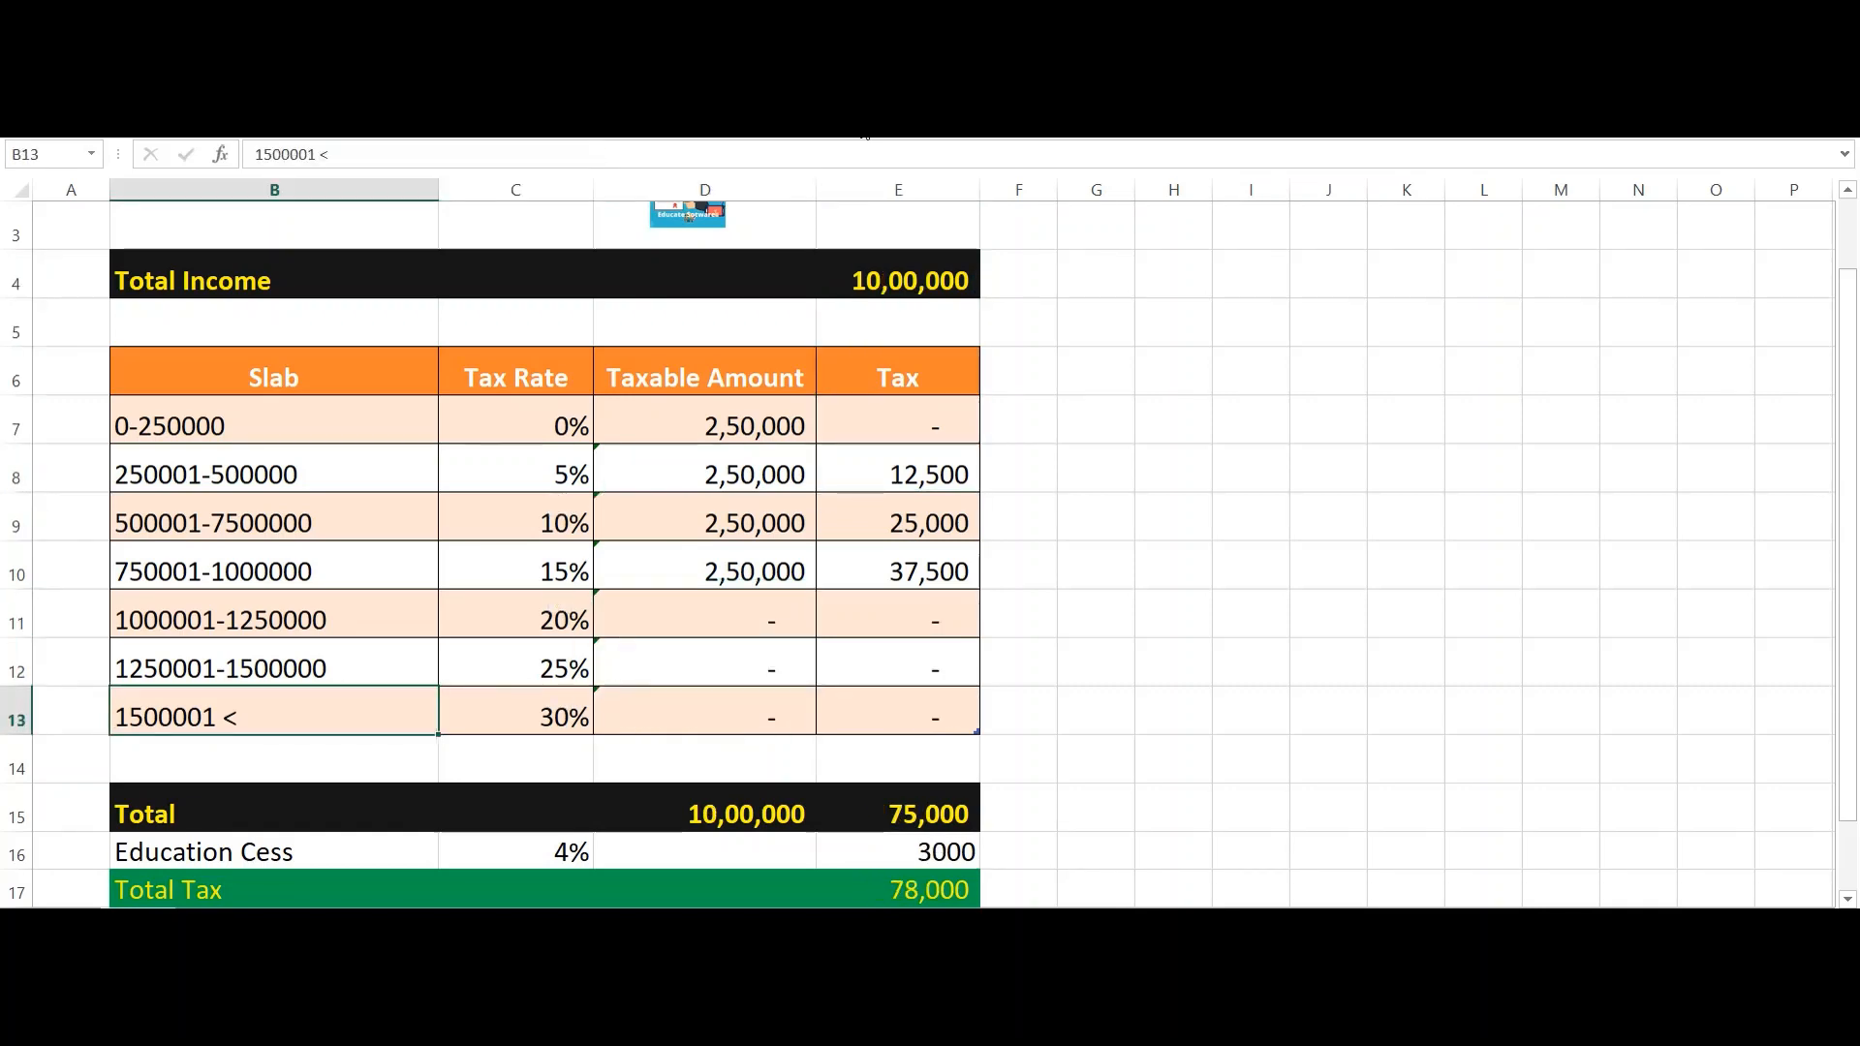
Step: Examine the taxable amount formula for the 1500001 < slab and the summary rows down to Total Tax
key(Right)
key(Right)
key(Right)
key(Left)
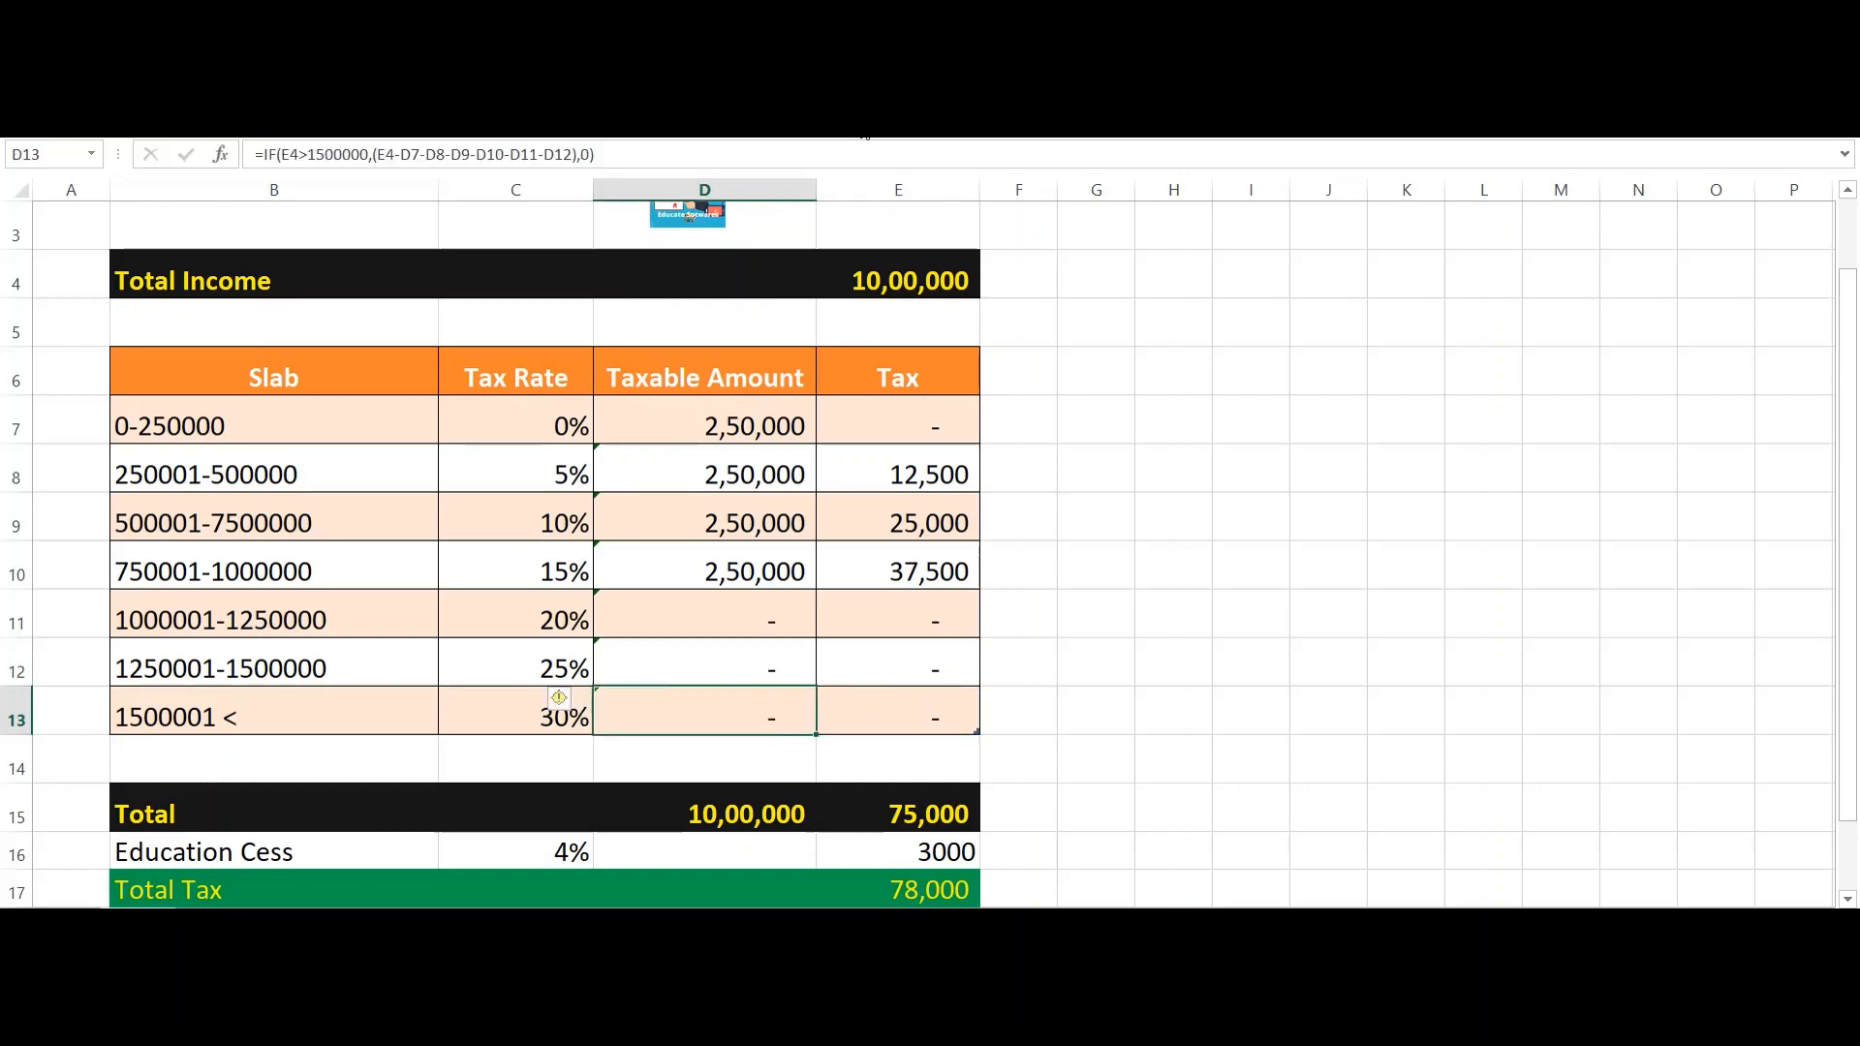
key(Left)
key(Right)
key(Right)
key(Left)
key(Down)
key(Down)
key(Down)
key(Down)
key(Down)
key(Down)
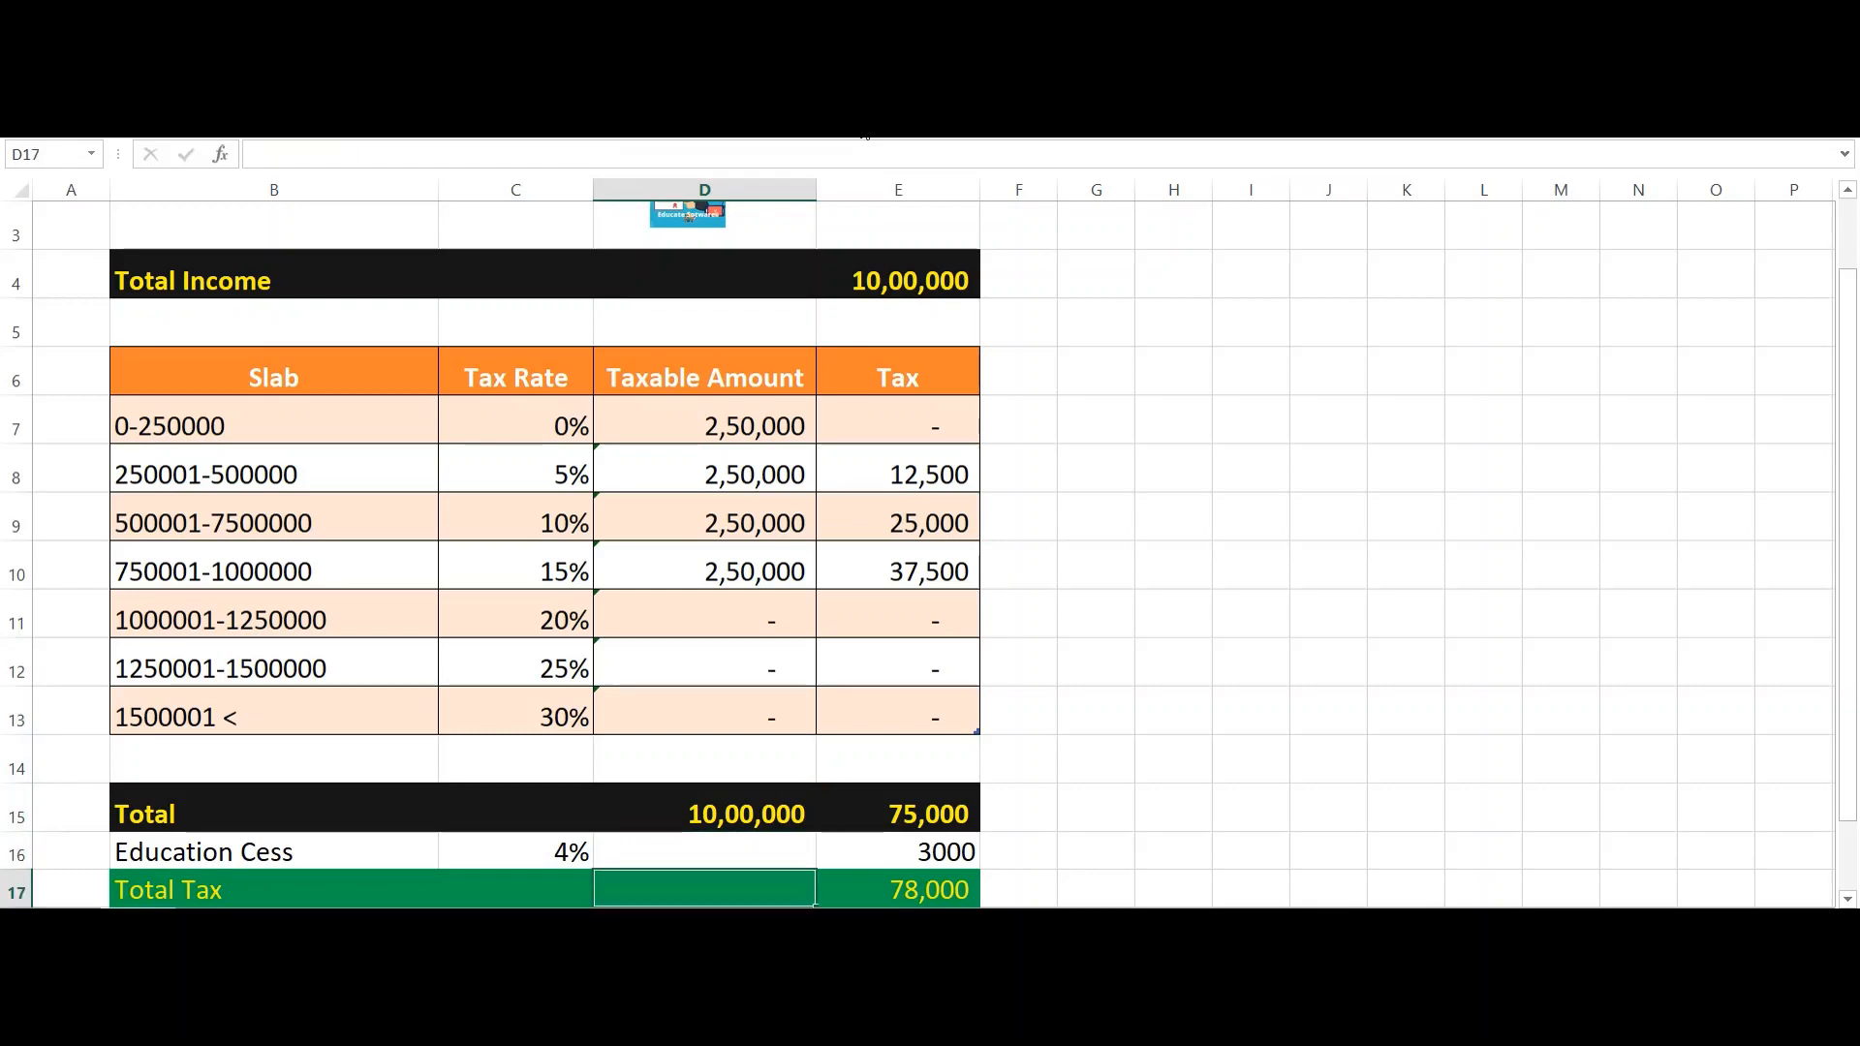
Step: Review the Tax column between the summary rows and the Total Income in E4
key(Up)
key(Right)
key(Up)
key(Up)
key(Up)
key(Up)
key(Up)
key(Up)
key(Up)
key(Up)
key(Up)
key(Up)
key(Up)
key(Up)
key(Up)
key(Up)
key(Up)
key(Up)
key(Up)
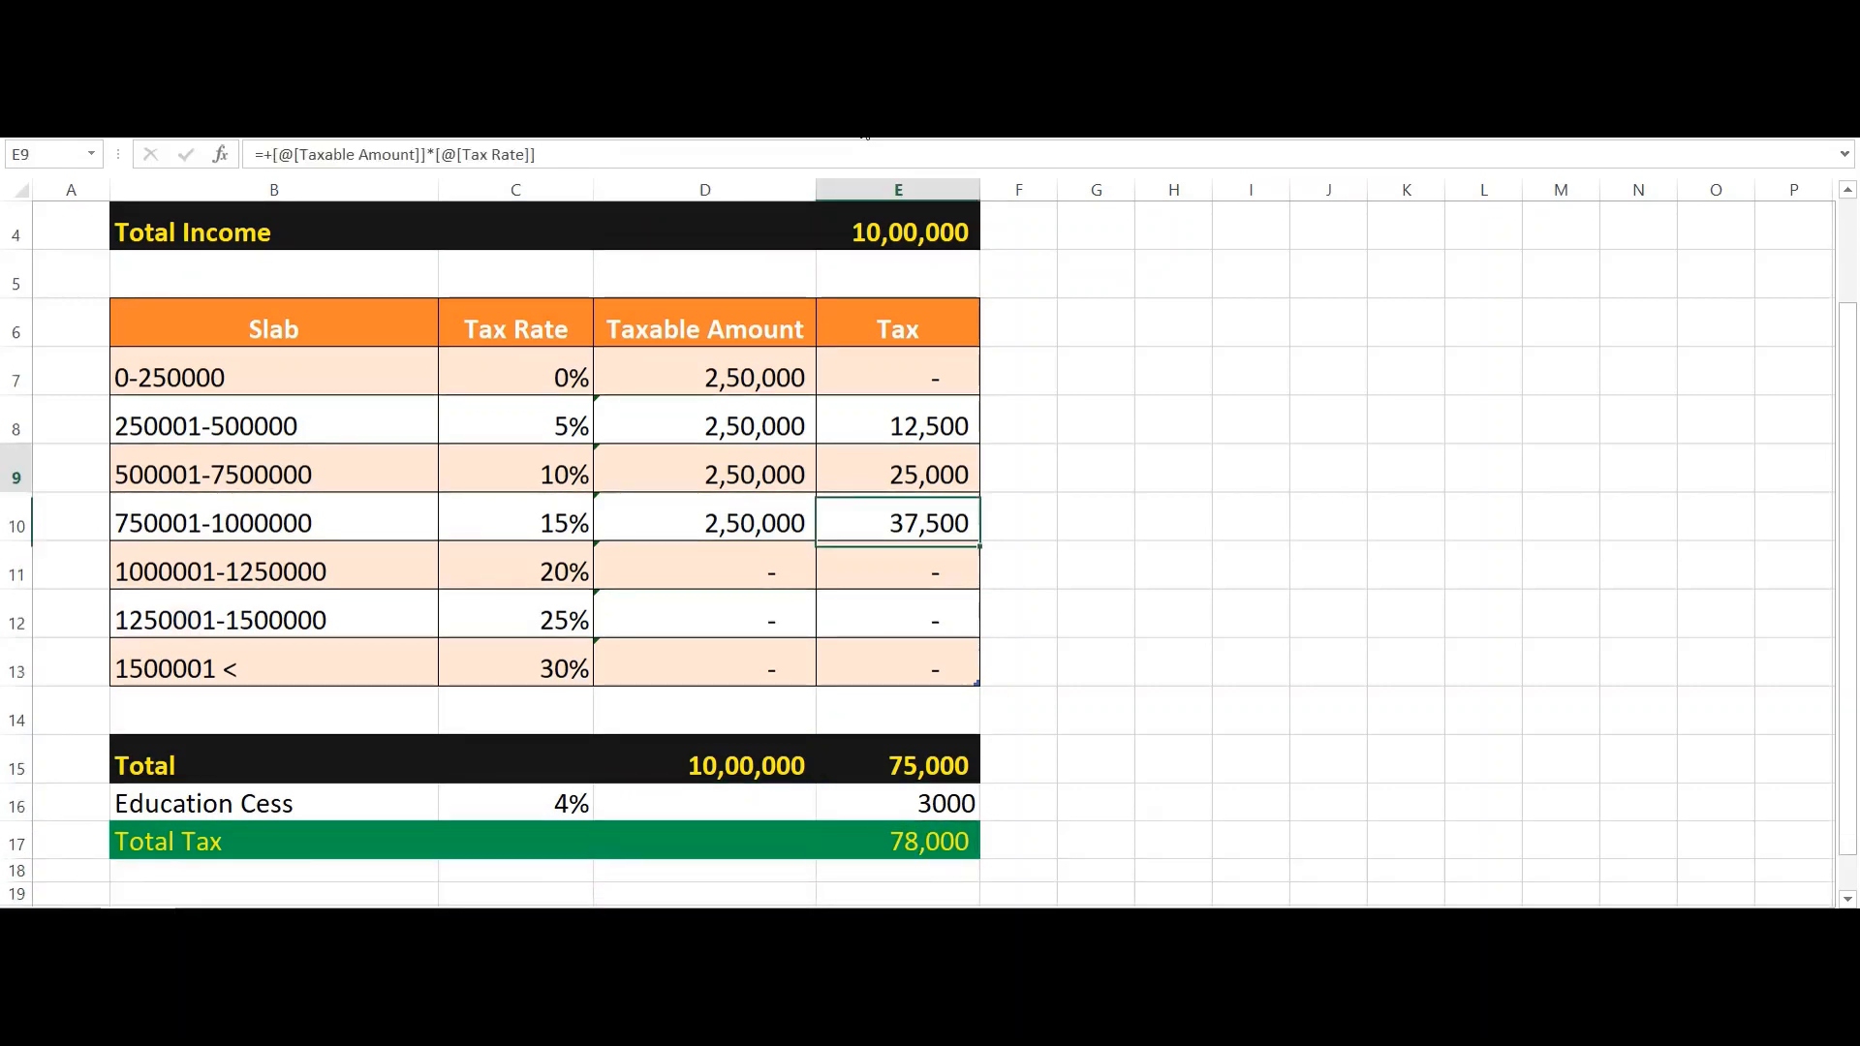
key(Down)
key(Down)
key(Down)
key(Down)
key(Down)
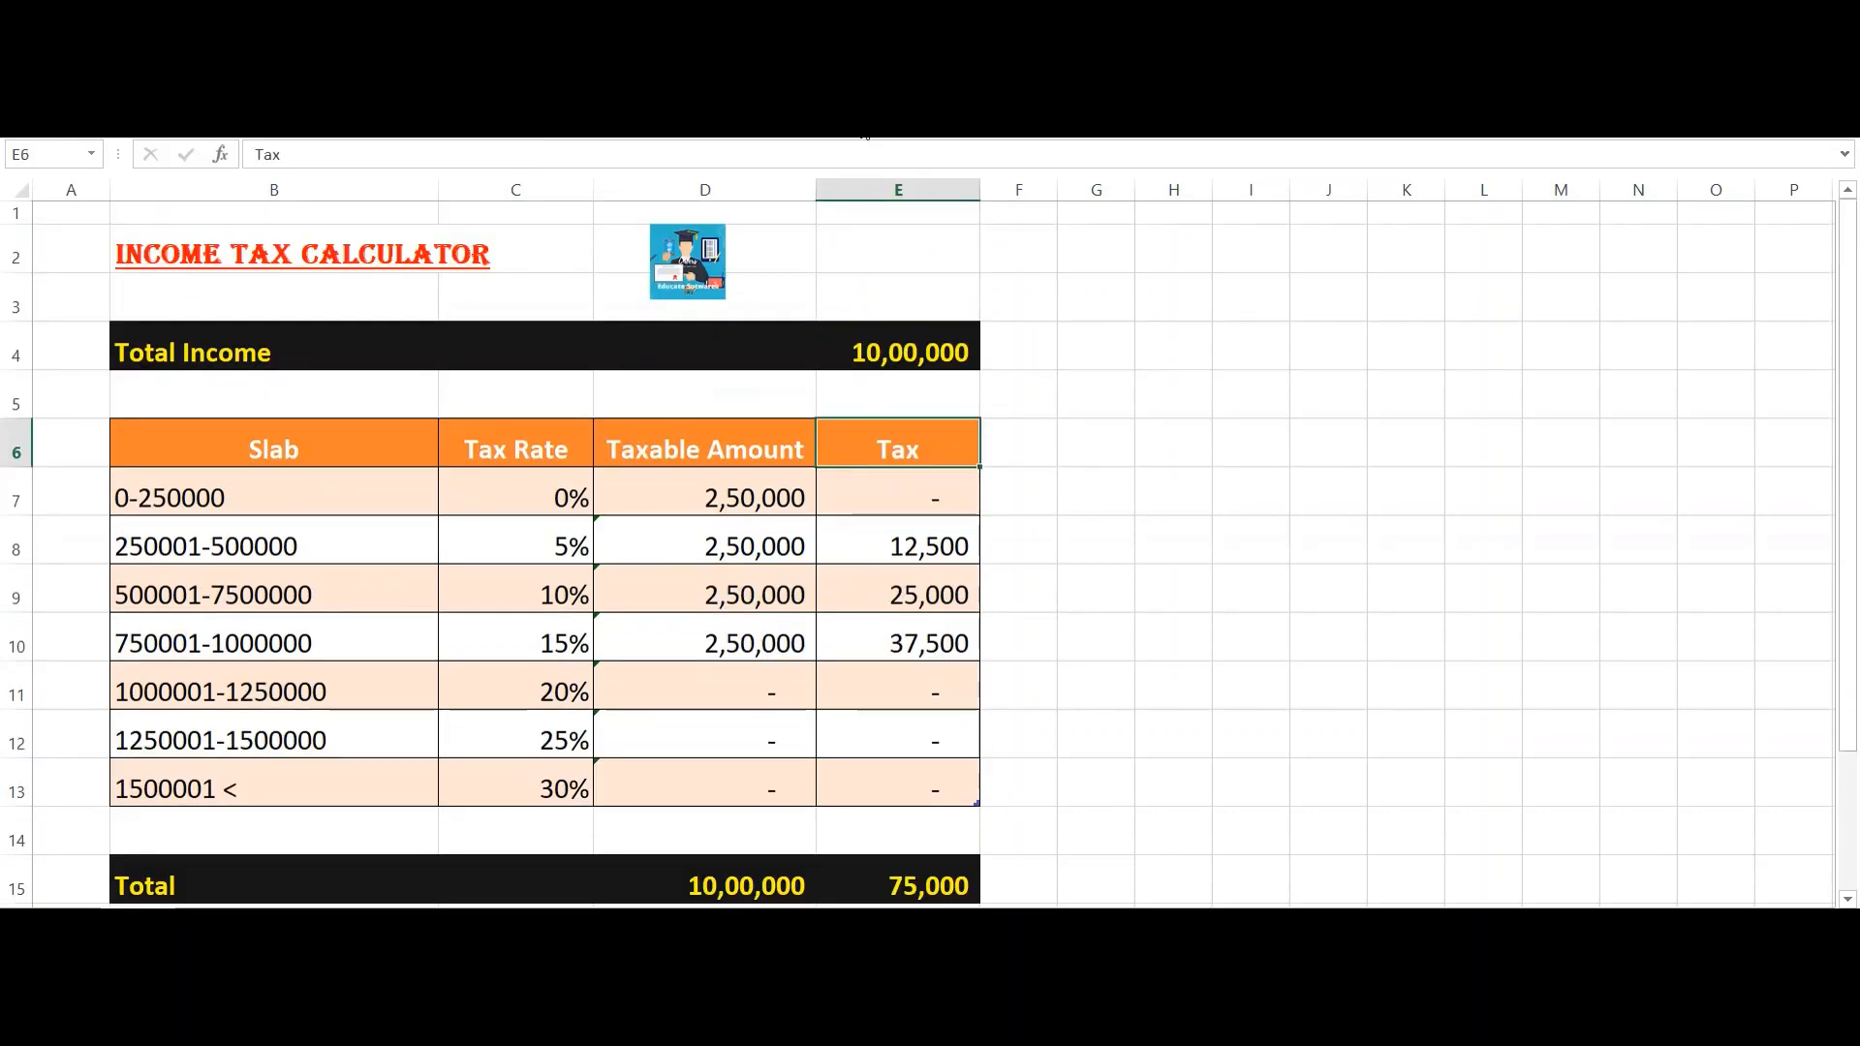
key(Up)
key(Up)
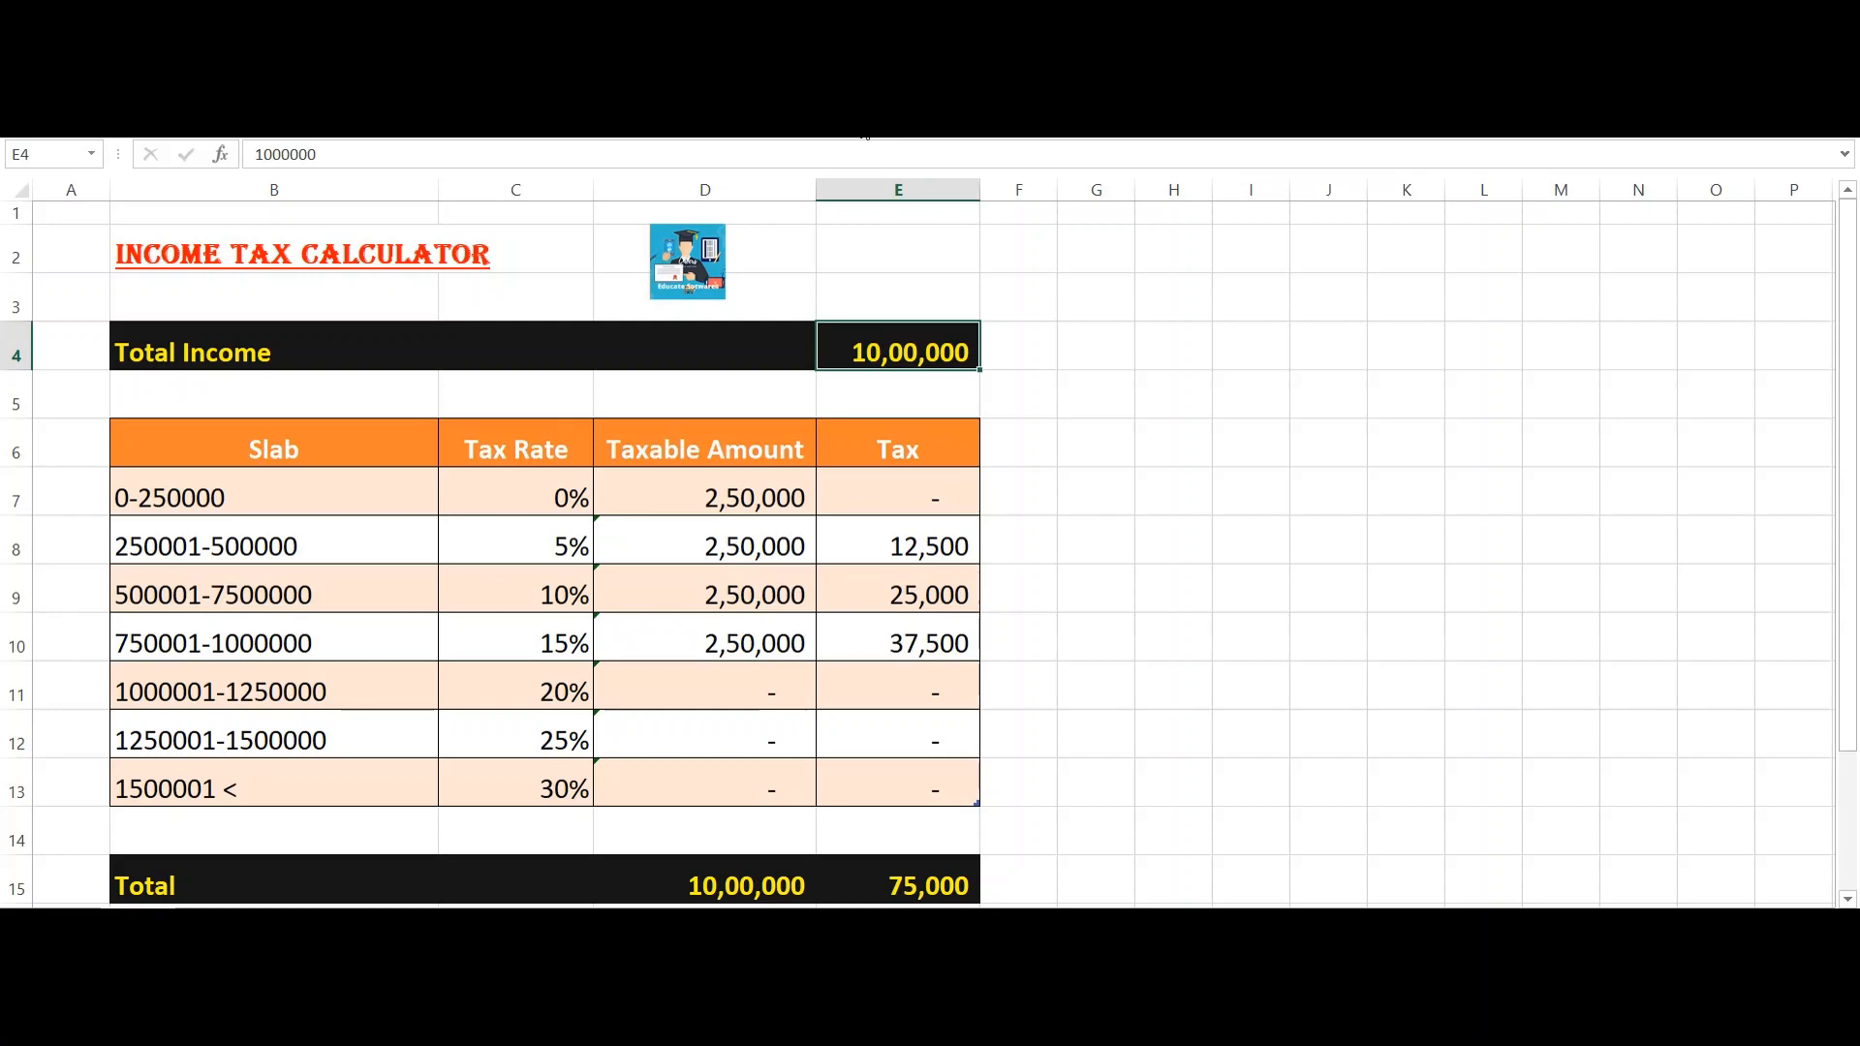
key(Left)
key(Left)
key(Down)
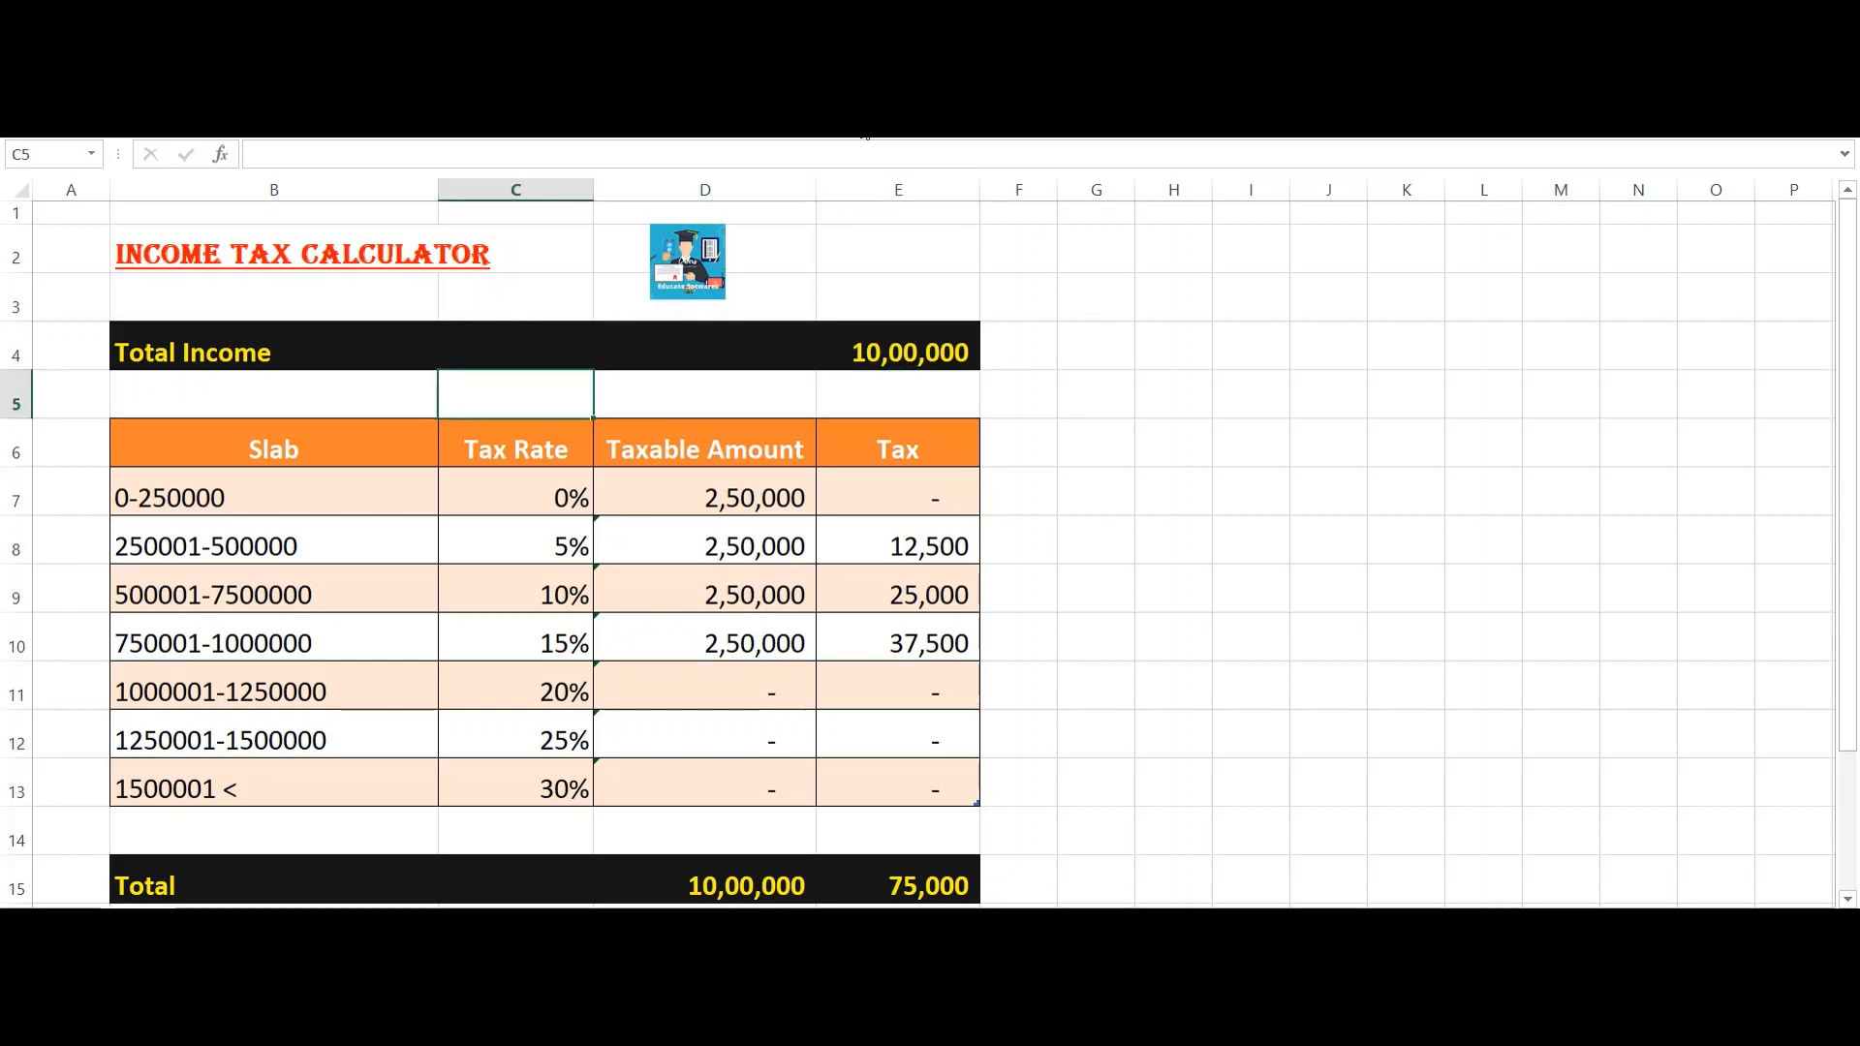
key(Down)
key(Down)
key(Down)
key(Left)
key(Up)
key(Right)
key(Down)
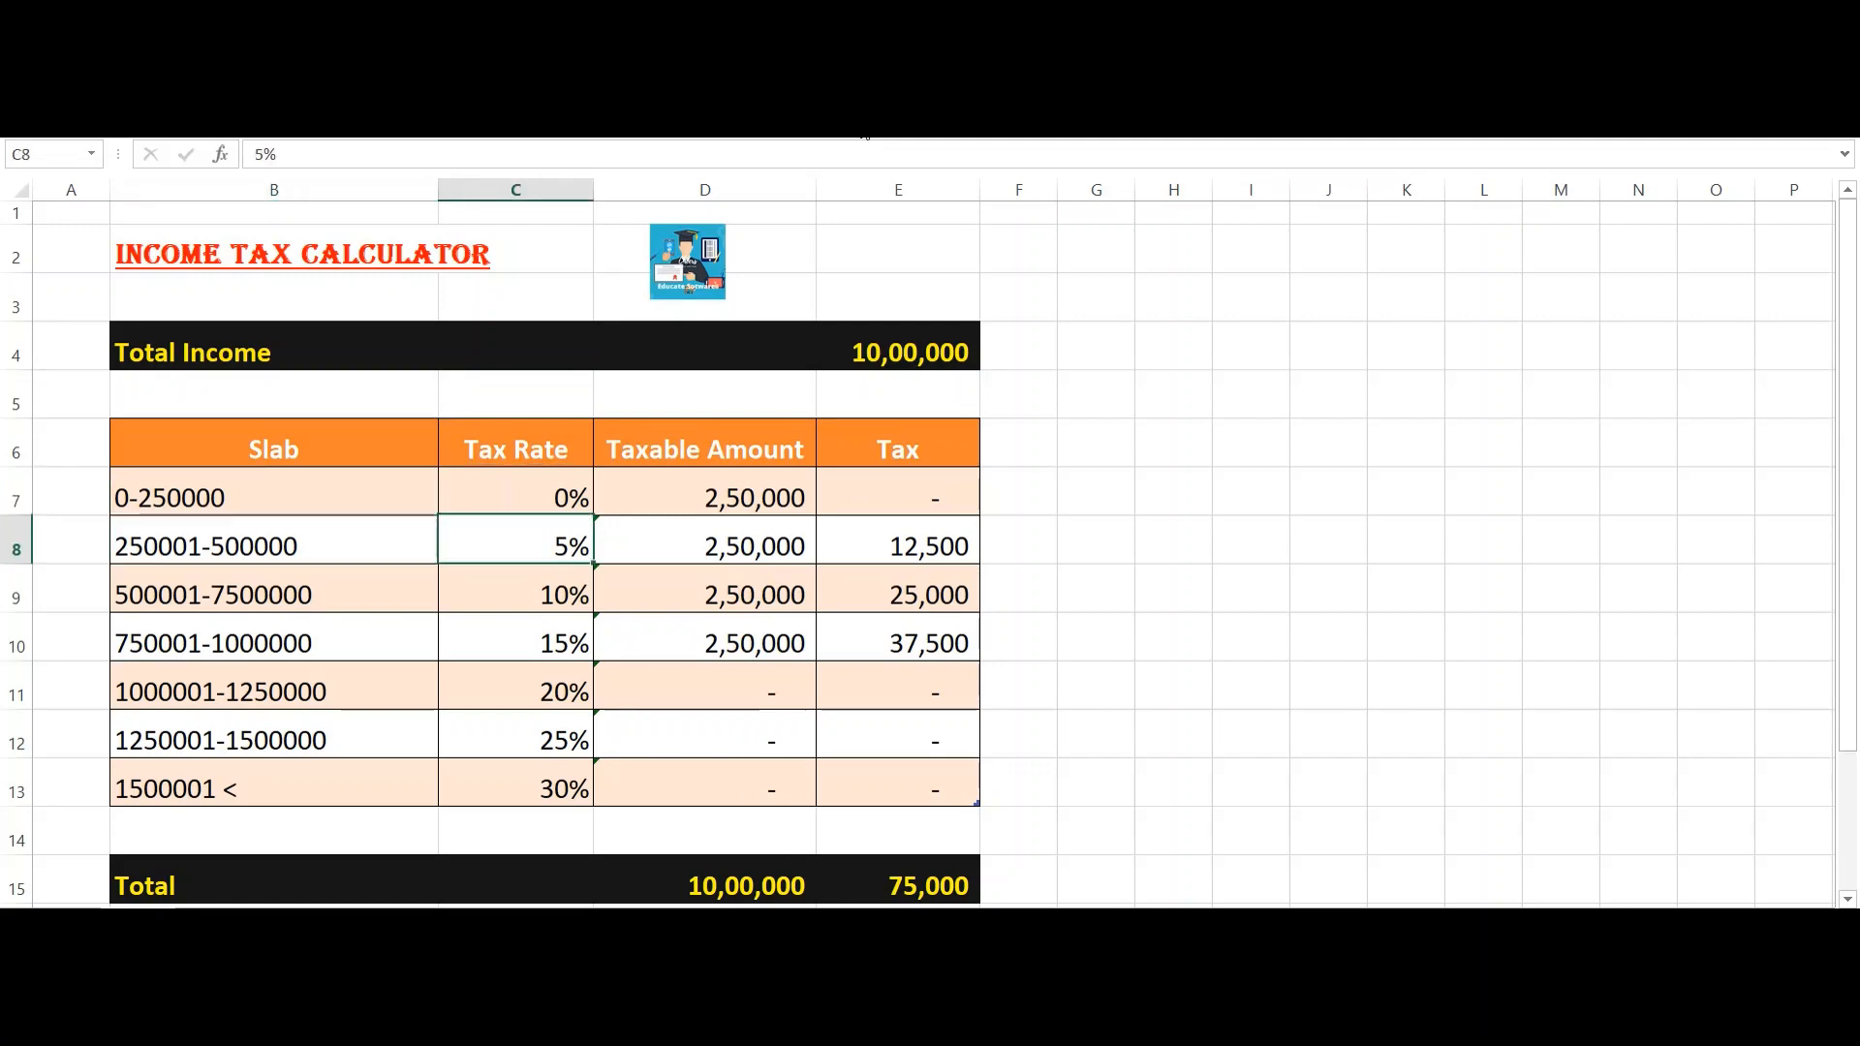
key(Up)
text(10)
key(Return)
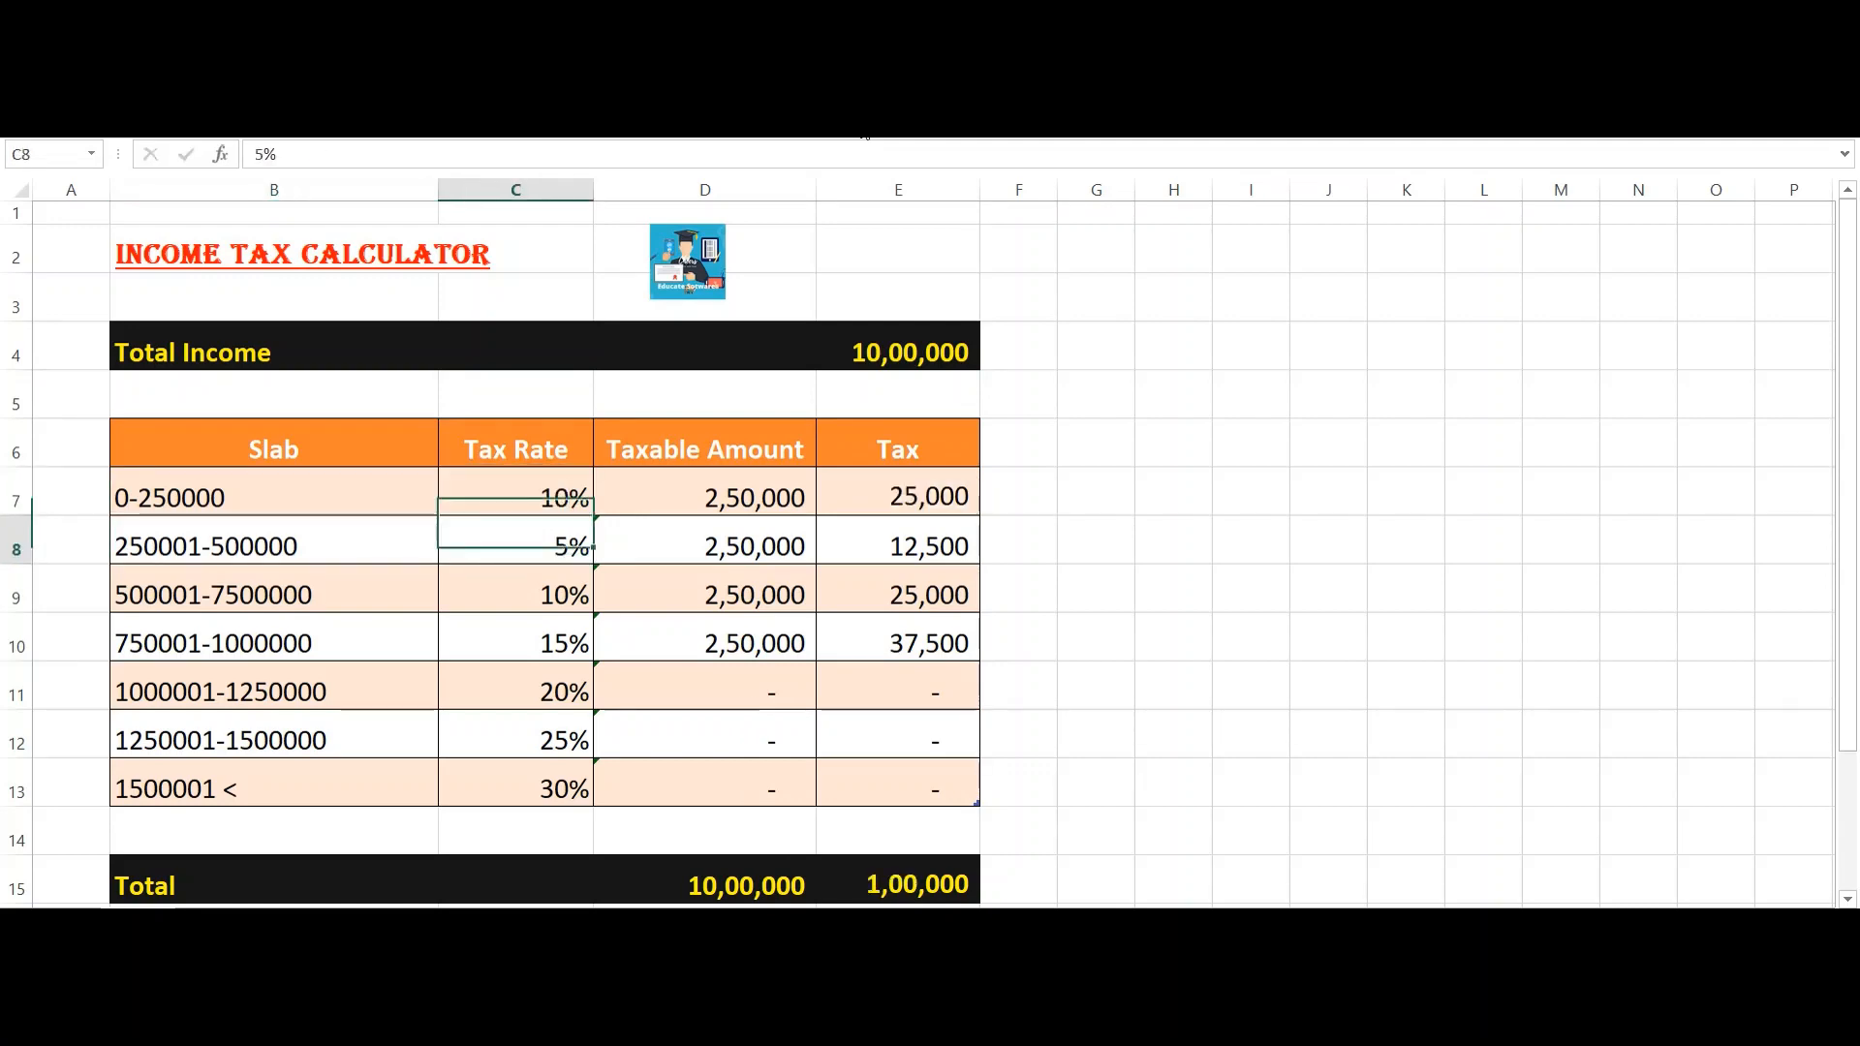
text(5)
key(Return)
Step: Set the tax rates in C9 to C12 to 15%, 20%, 25% and 30%
text(15)
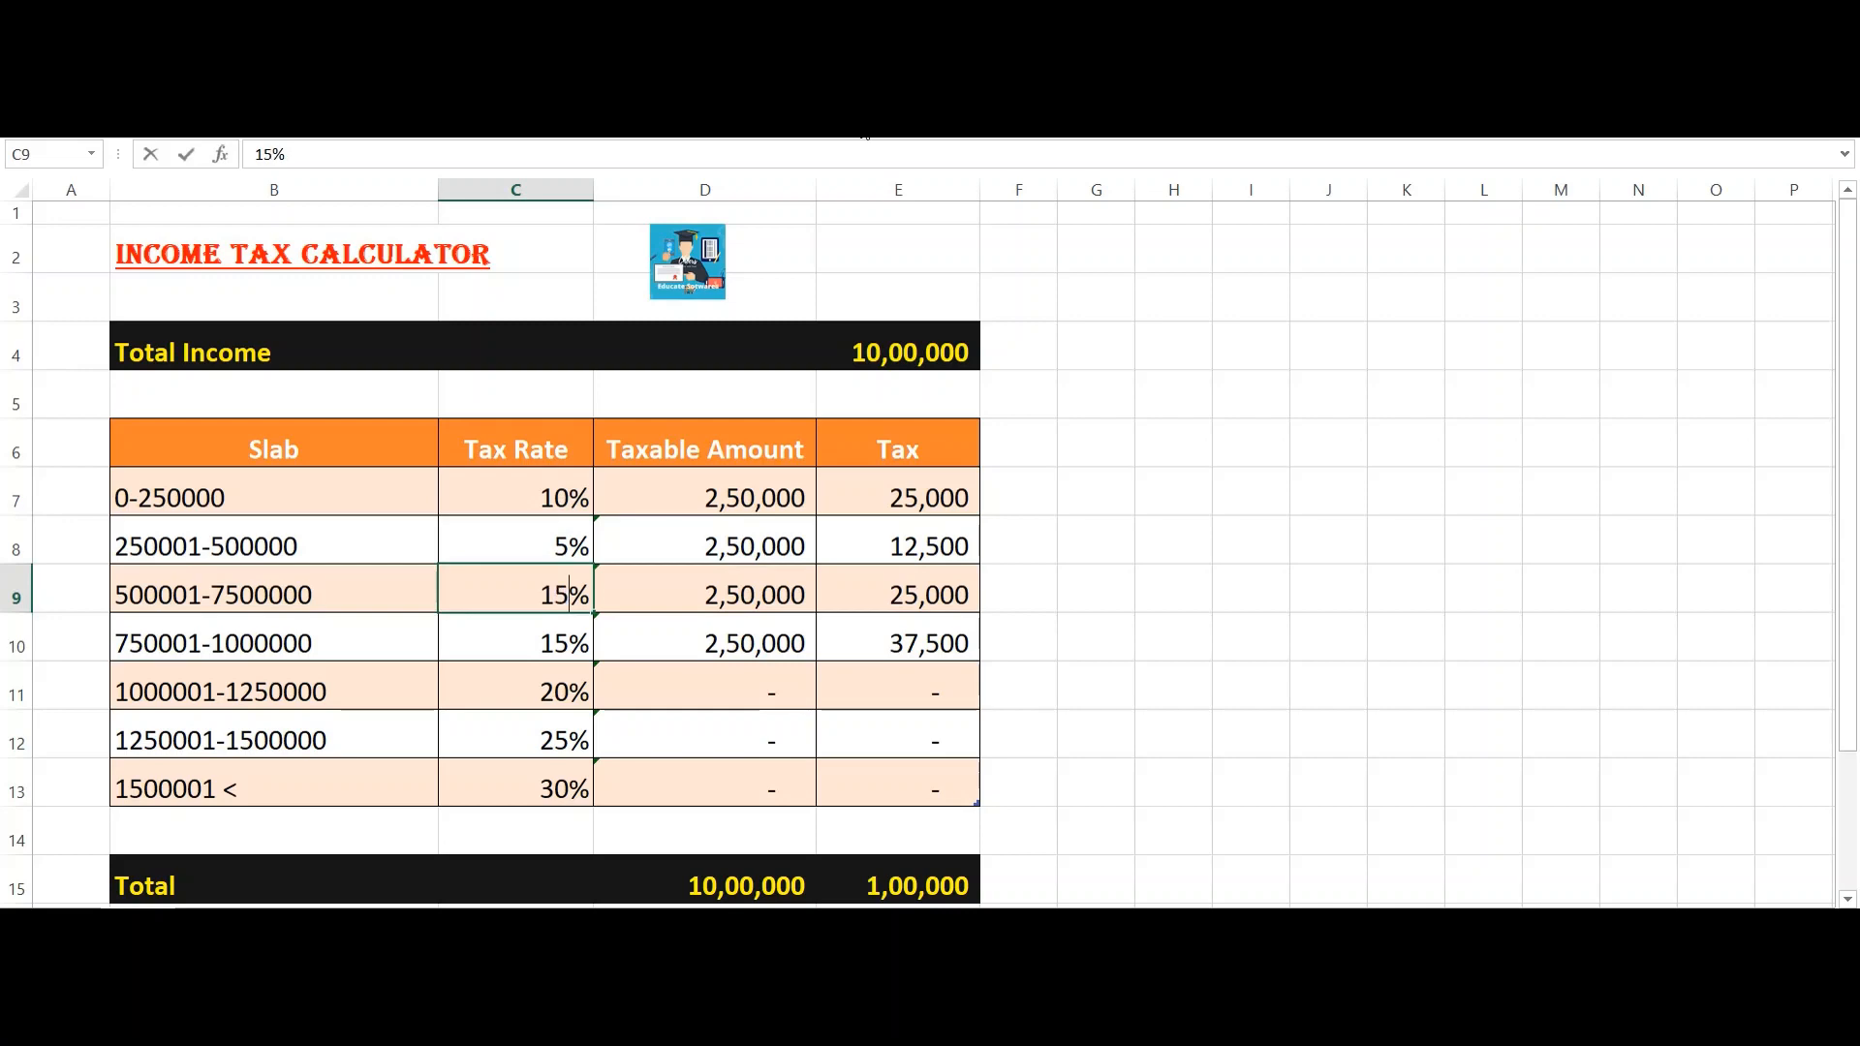
key(Return)
text(20)
key(Return)
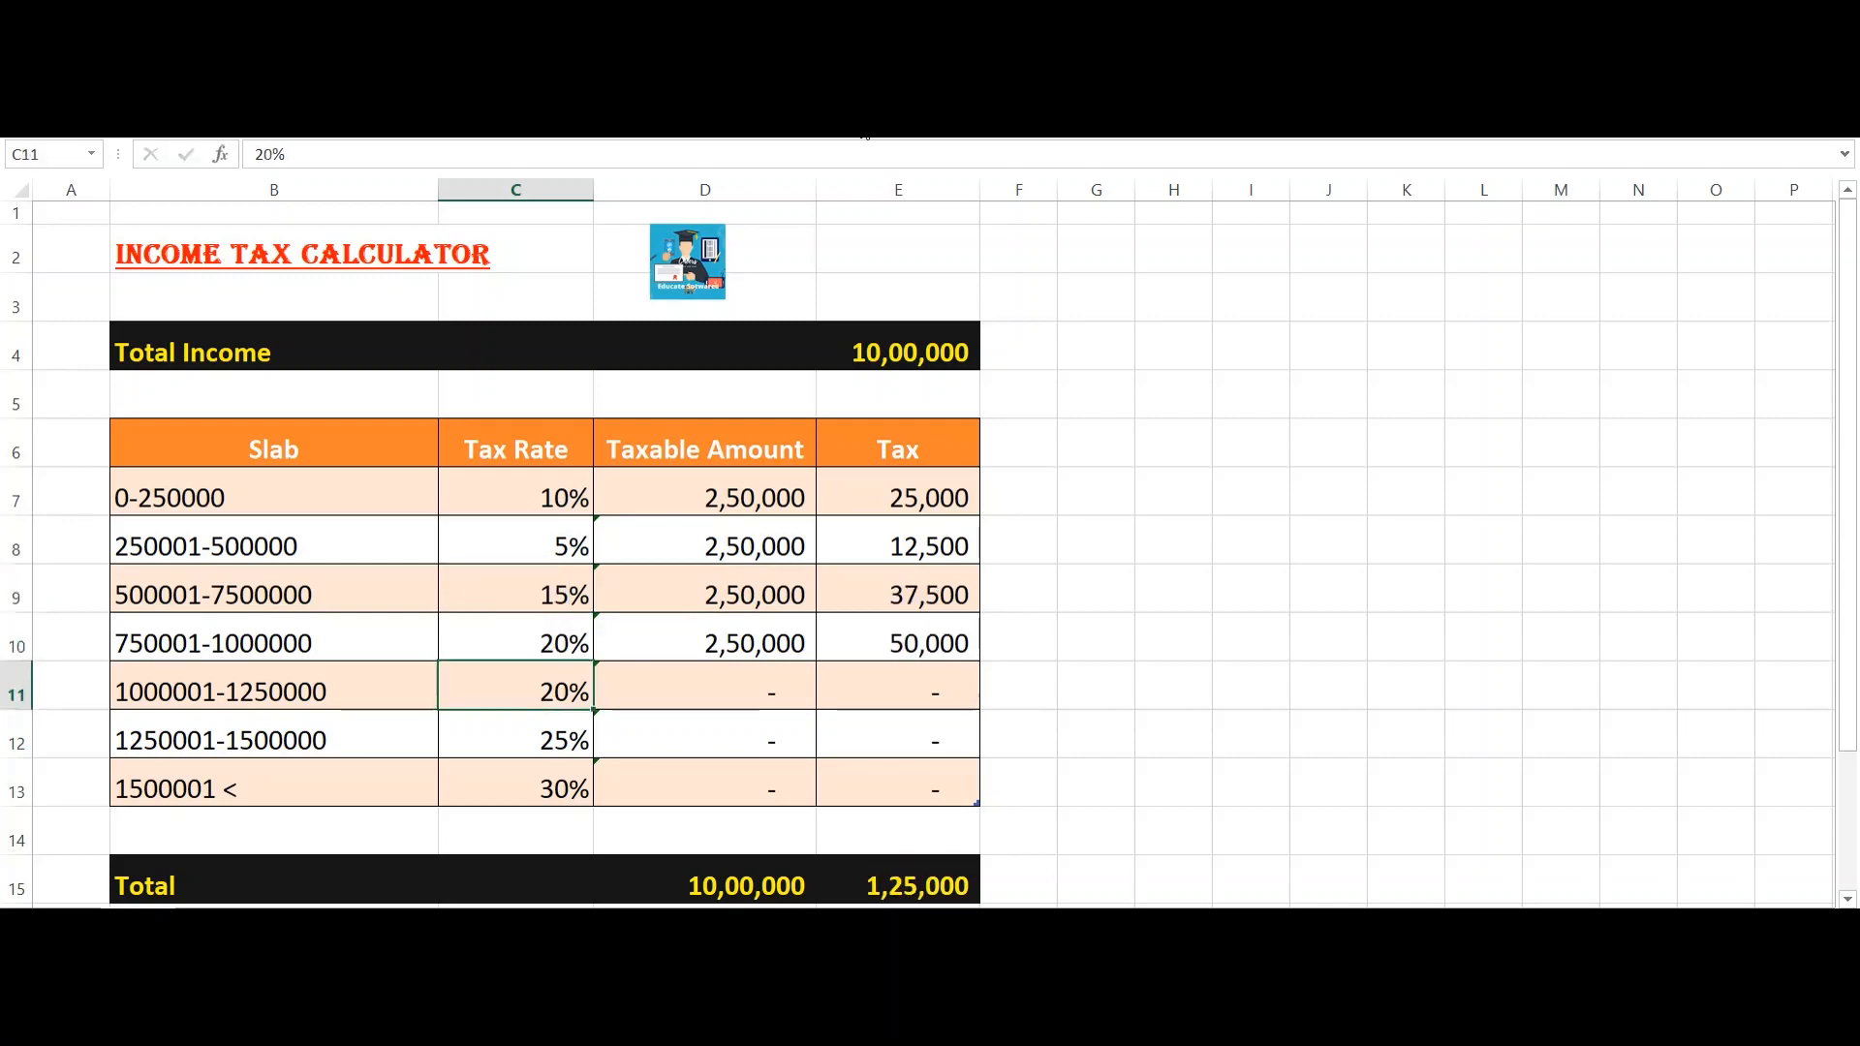
key(Return)
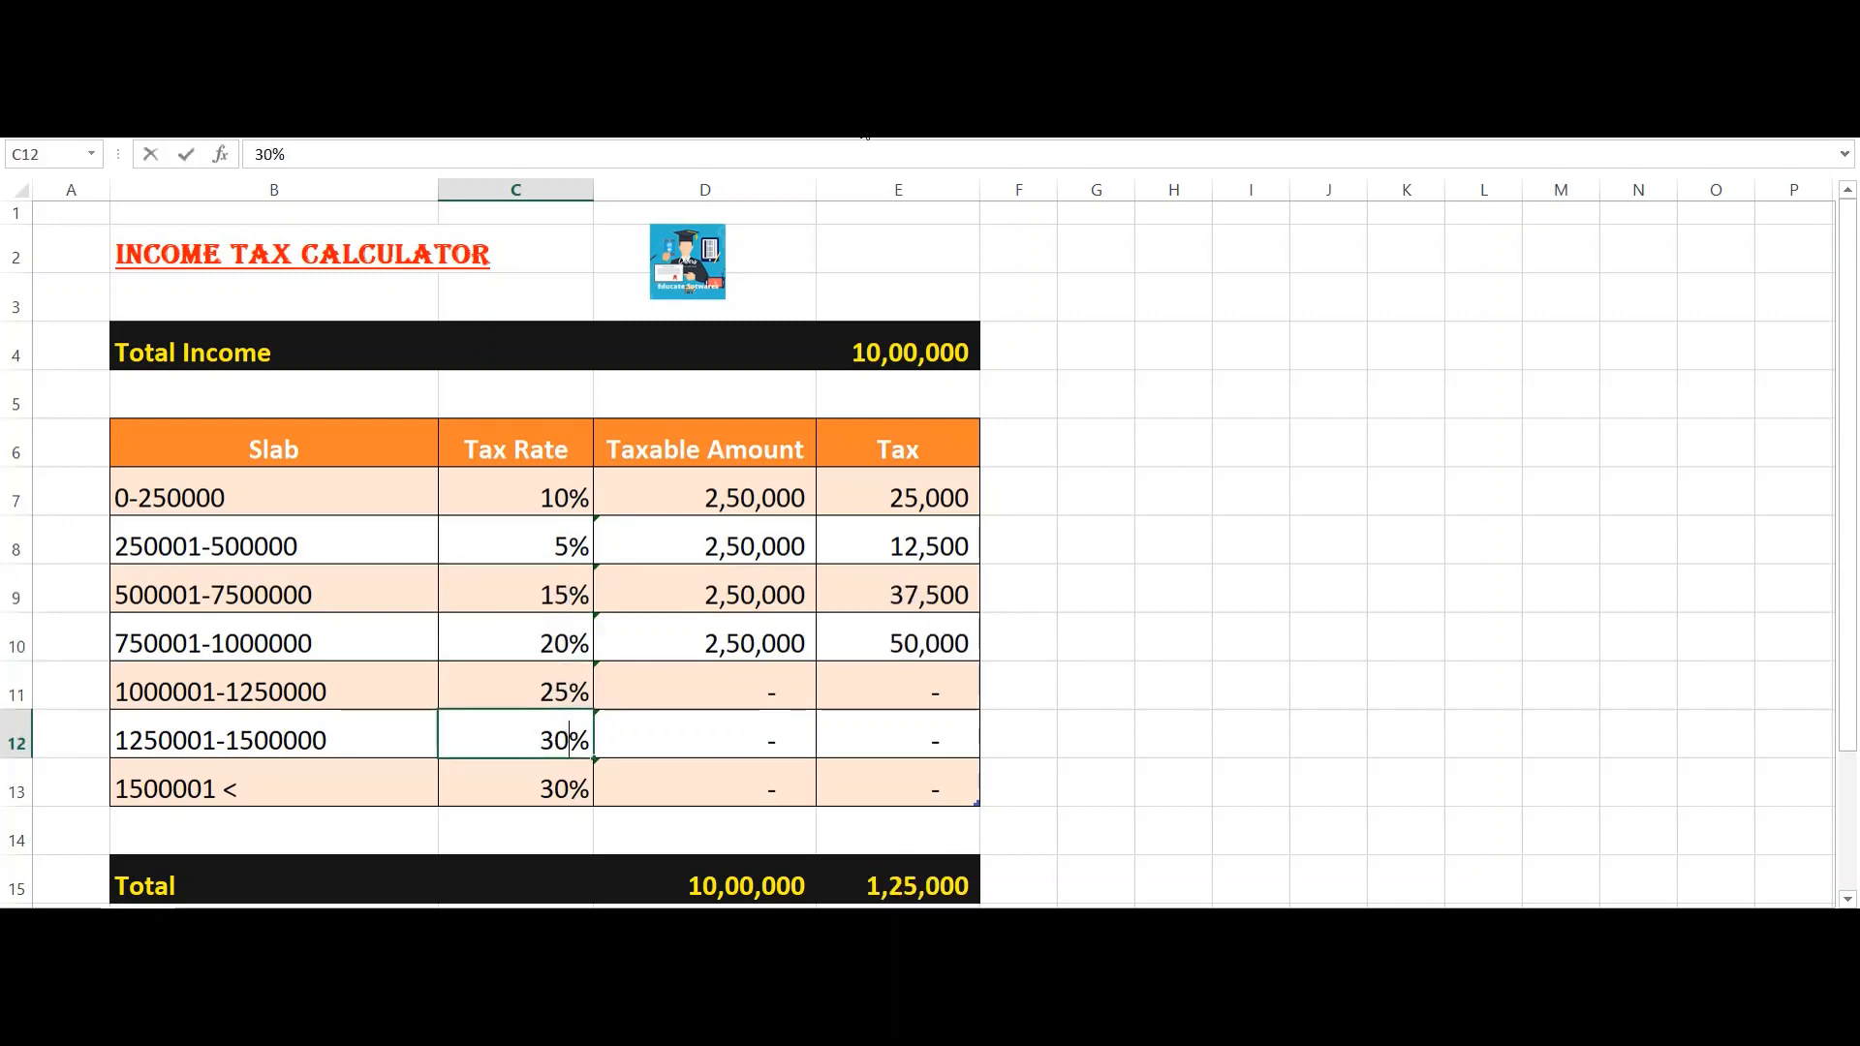
key(Return)
Step: Check the taxable amount and tax of the 0-250000 slab against its changed rate
key(Up)
key(Up)
key(Up)
key(Up)
key(Up)
key(Up)
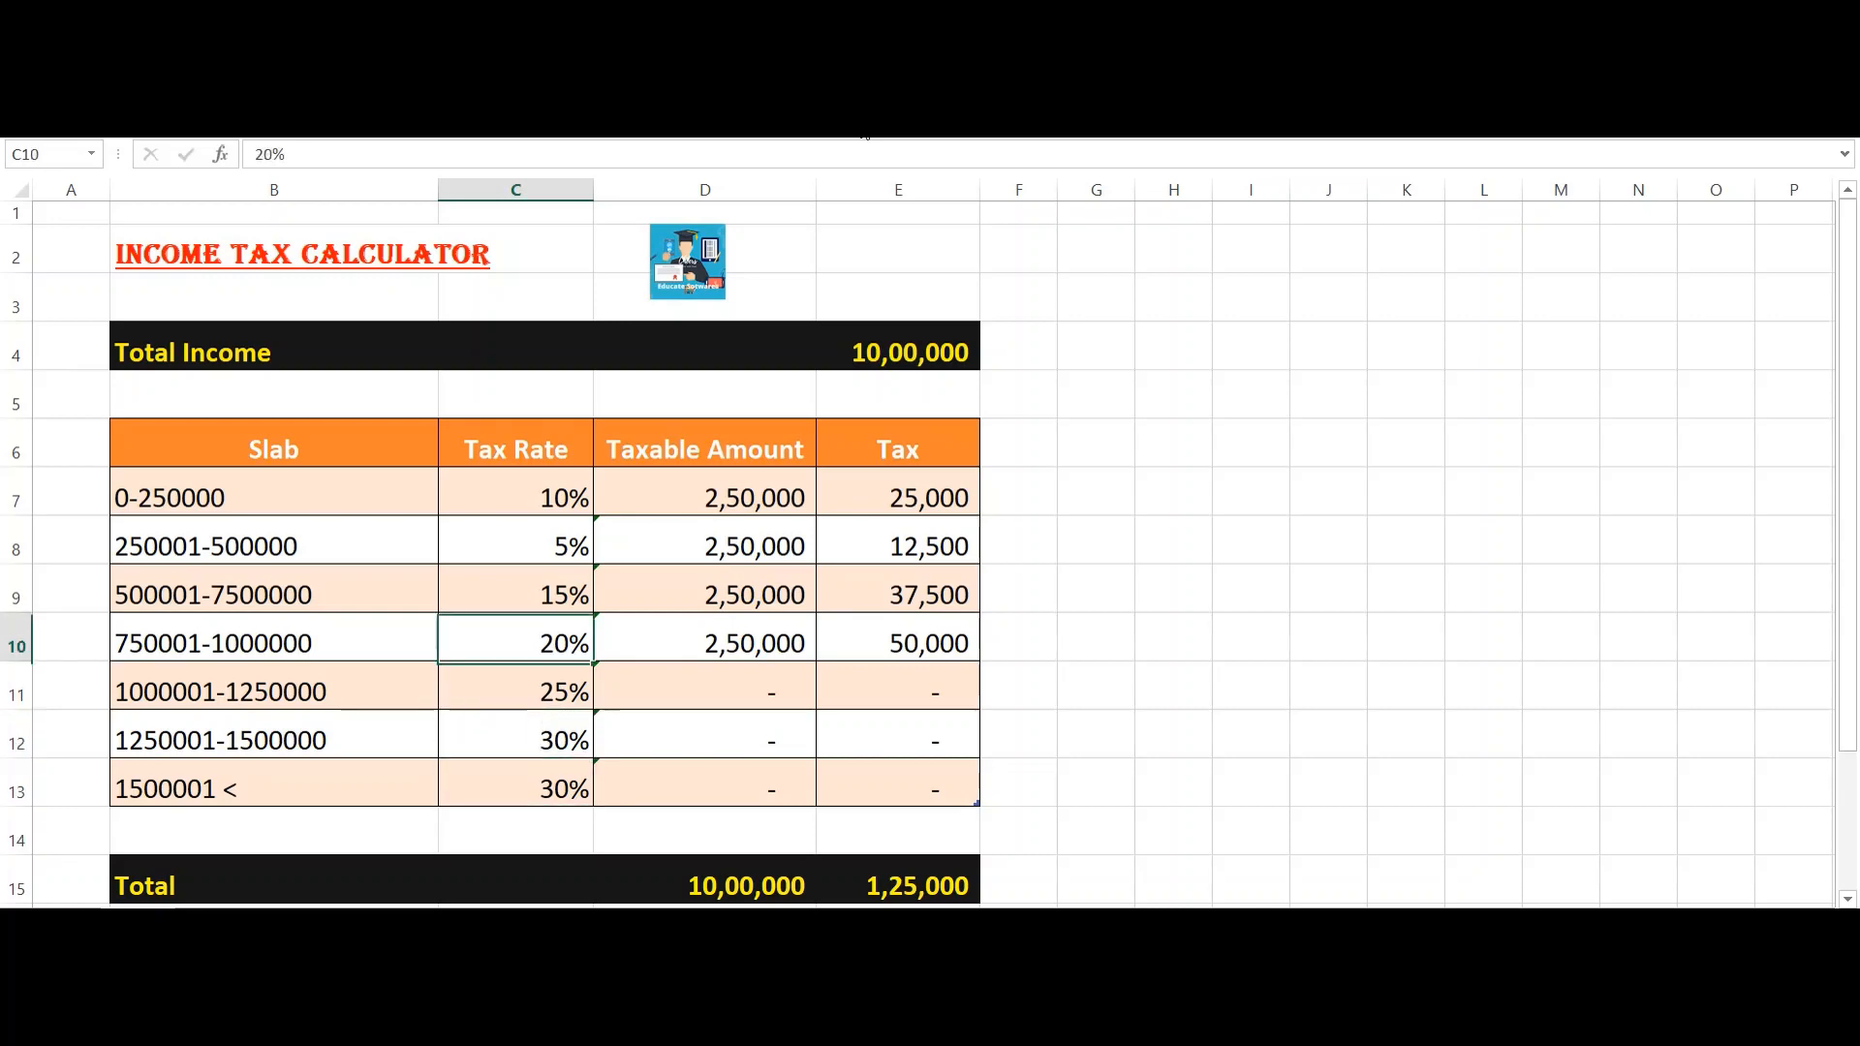
key(Right)
key(Up)
key(Up)
key(Down)
key(Right)
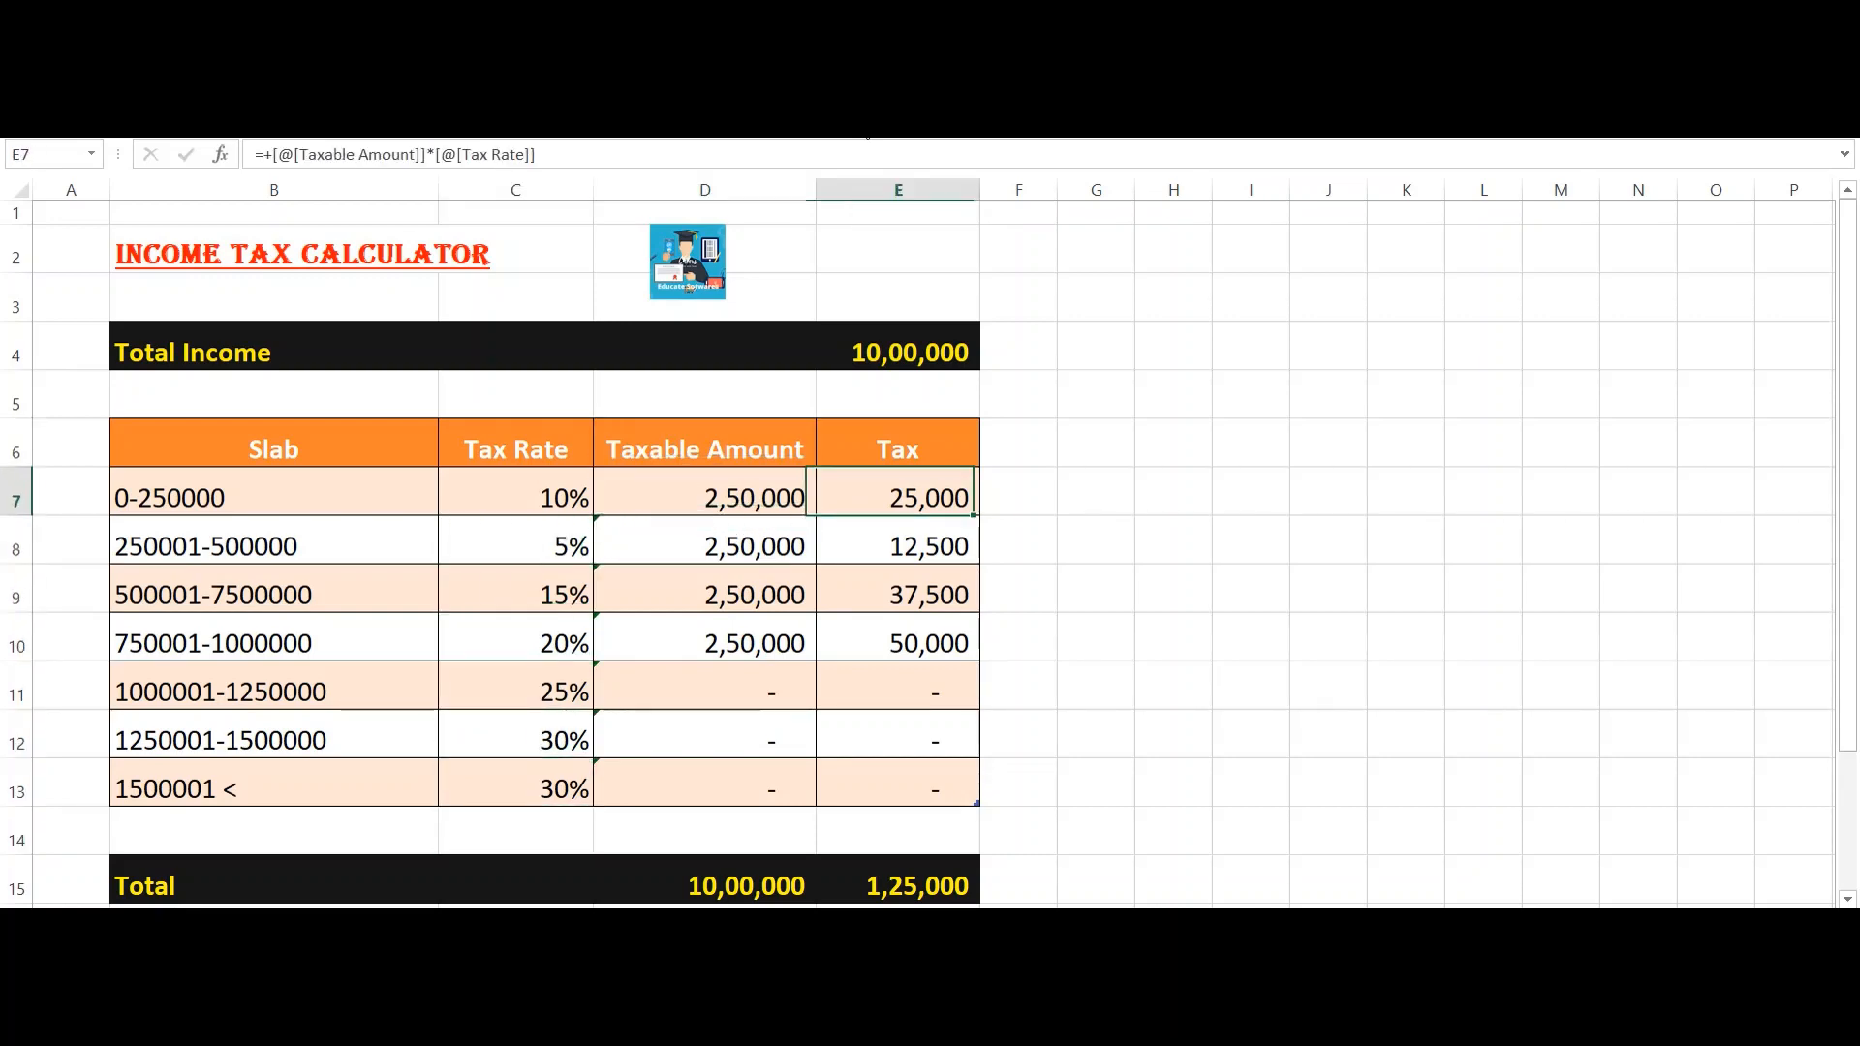
Step: Compare the slab limits down to the 1500001 < row with the changed tax rates
key(Left)
key(Left)
key(Left)
key(Down)
key(Down)
key(Down)
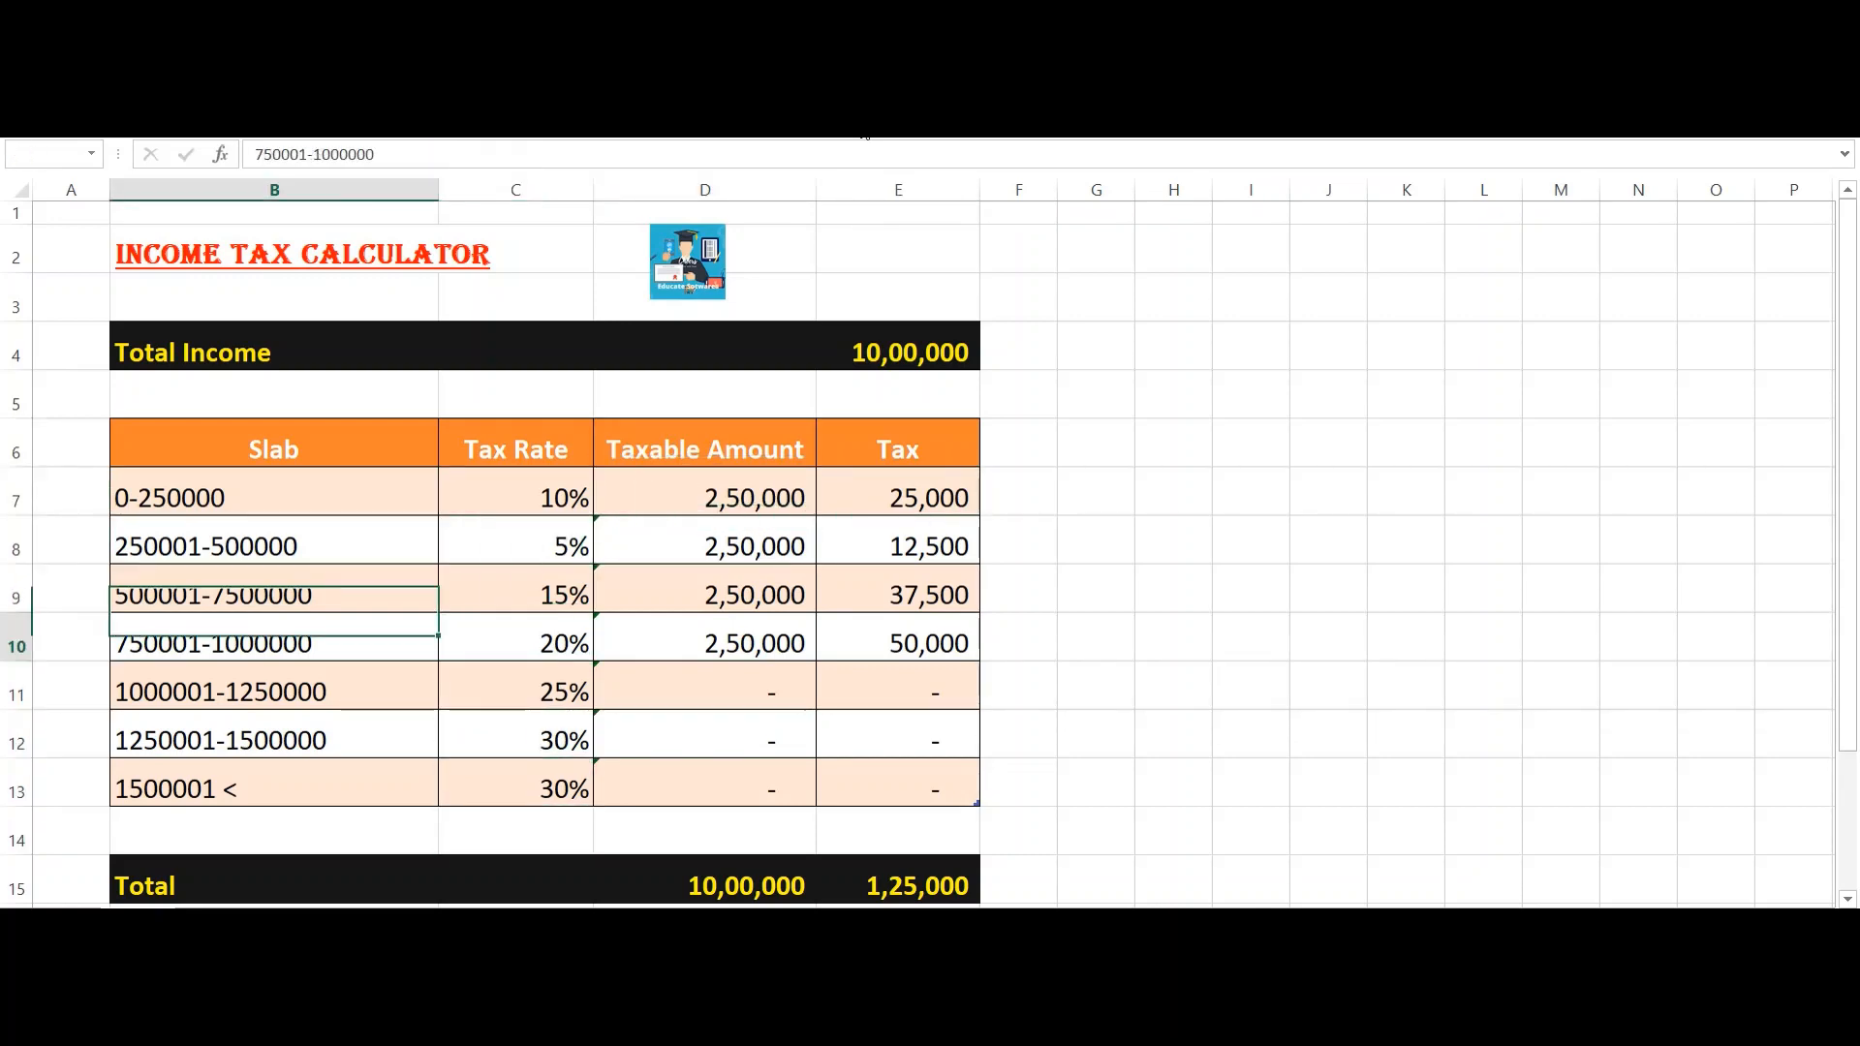
key(Down)
key(Down)
key(Down)
key(Down)
key(Down)
key(Right)
key(Up)
key(Up)
key(Up)
key(Up)
key(Up)
key(Up)
key(Up)
key(Up)
key(Up)
key(Up)
key(Up)
key(Up)
key(Up)
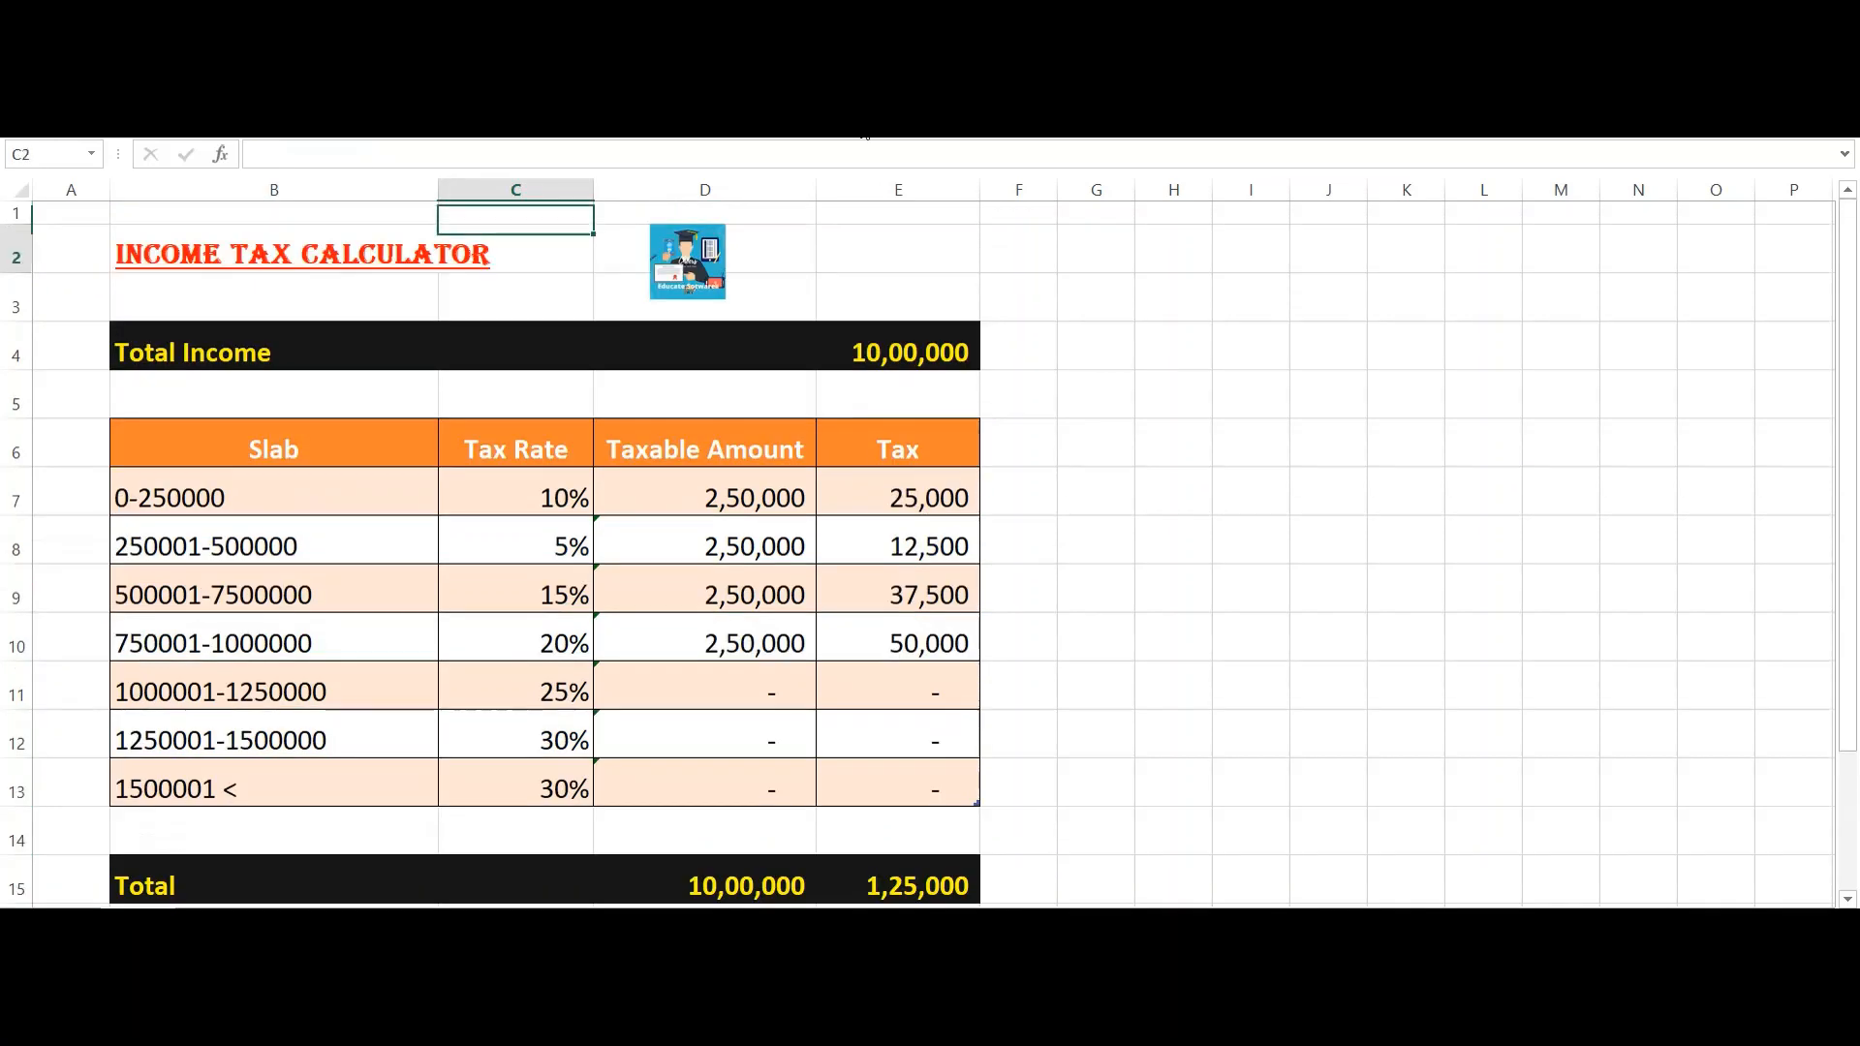
Step: Check the recalculated tax for each slab from E7 down to the total in E15
key(Down)
key(Down)
key(Down)
key(Down)
key(Down)
key(Down)
key(Down)
key(Right)
key(Right)
key(Up)
key(Up)
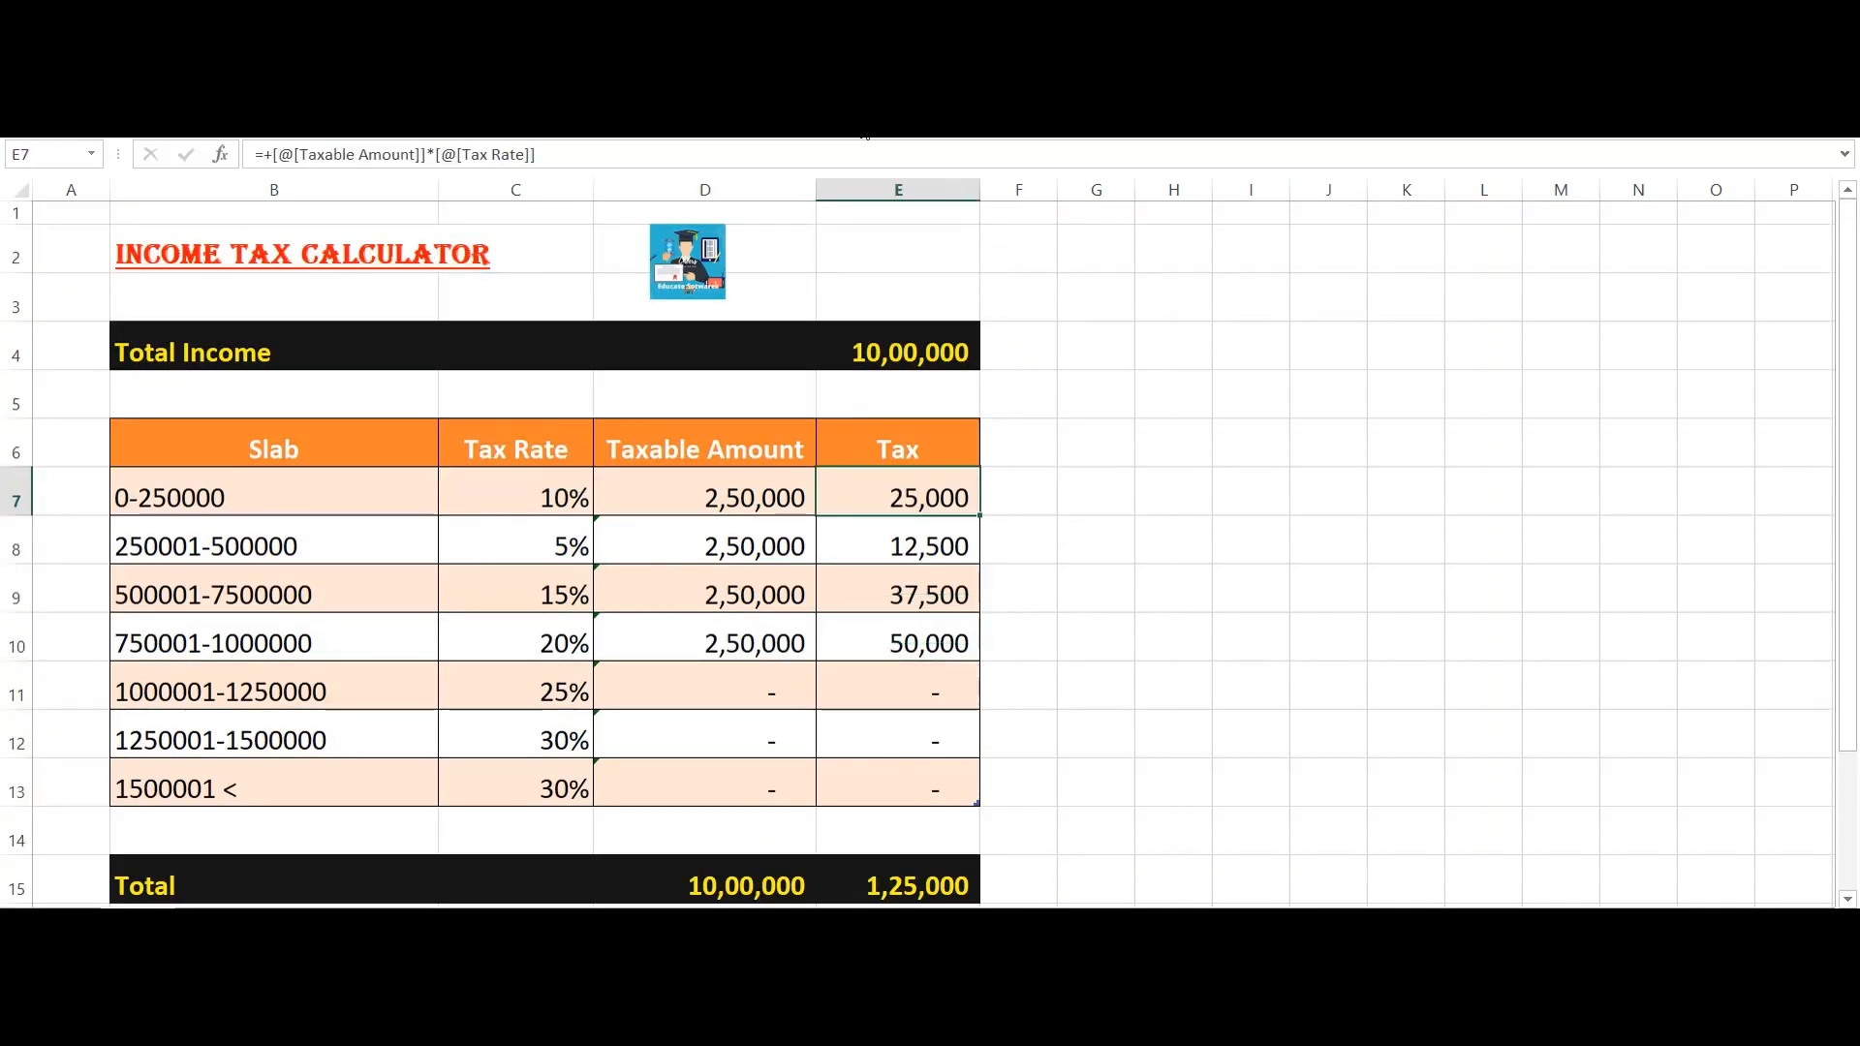
key(Down)
key(Down)
key(Down)
key(Down)
key(Down)
key(Down)
key(Down)
key(Down)
key(Down)
key(Down)
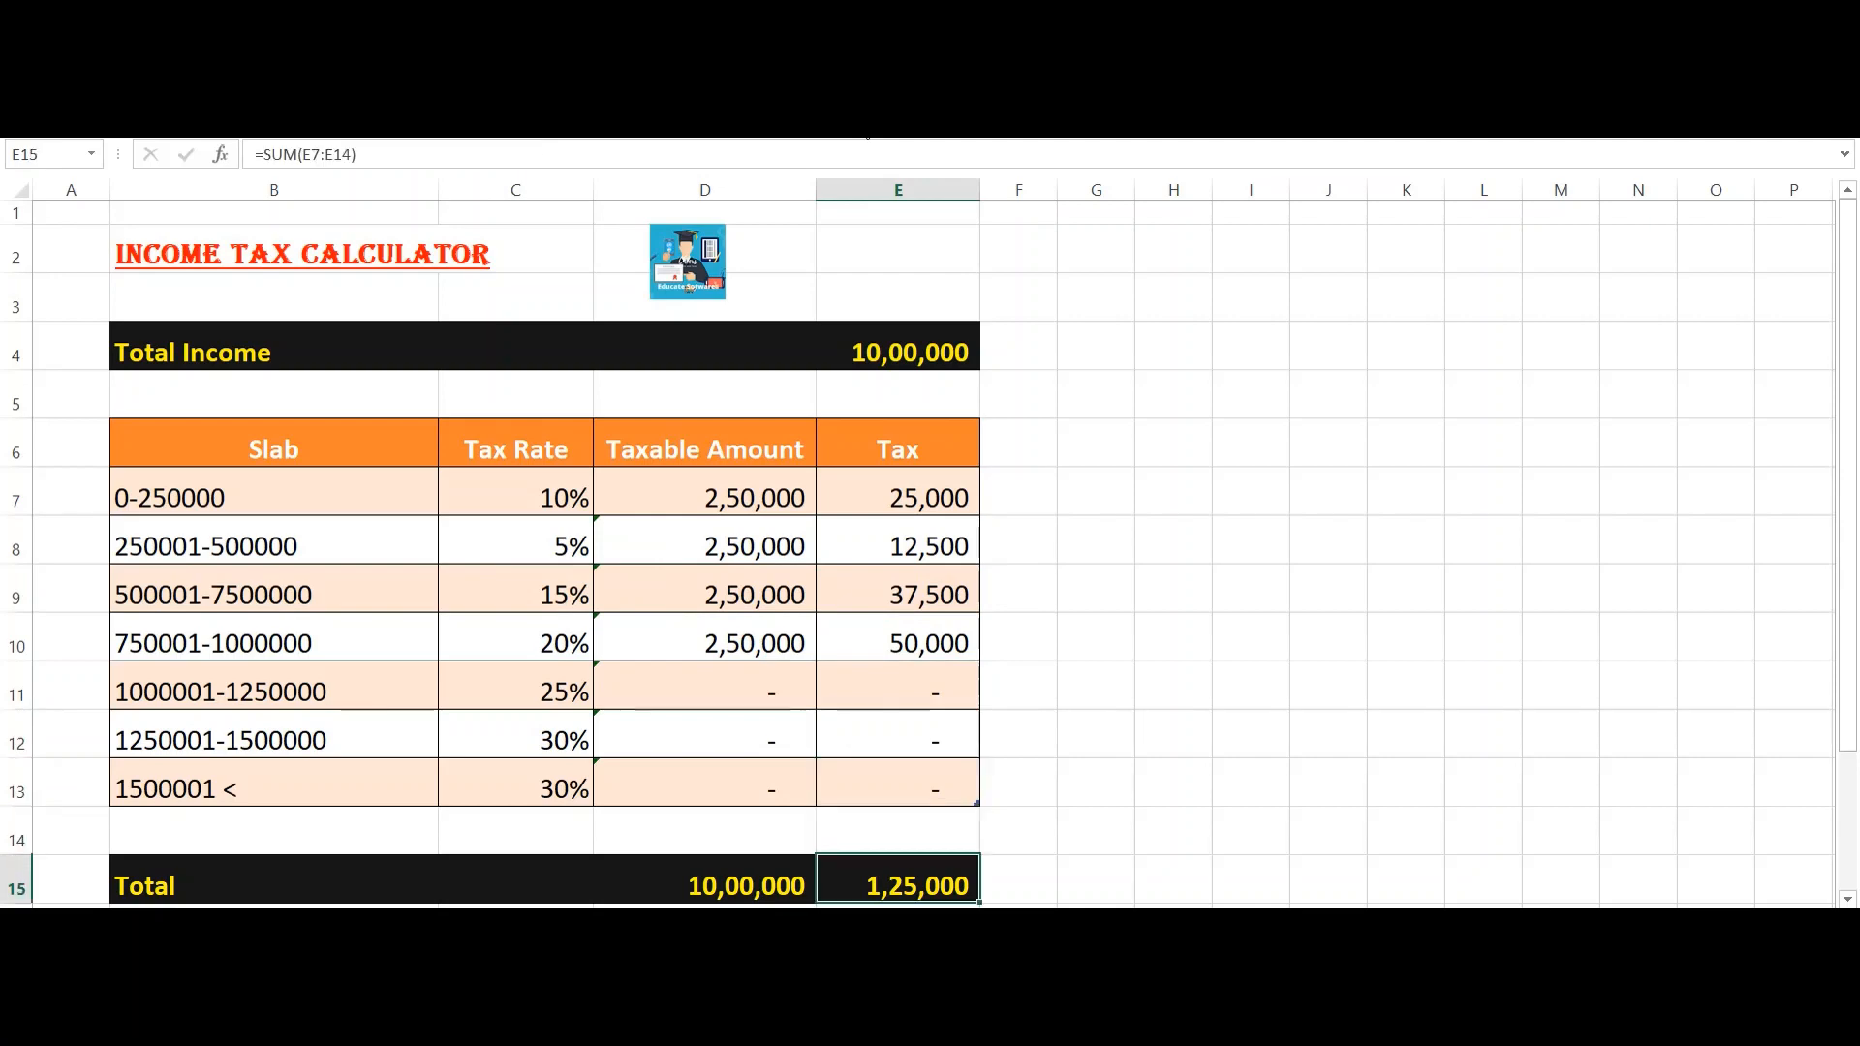
Step: Review the recalculated taxes together with the Education Cess and Total Tax rows
key(Up)
key(Up)
key(Up)
key(Up)
key(Up)
key(Up)
key(Up)
key(Up)
key(Up)
key(Up)
key(Up)
key(Up)
key(Up)
key(Up)
key(Up)
key(Up)
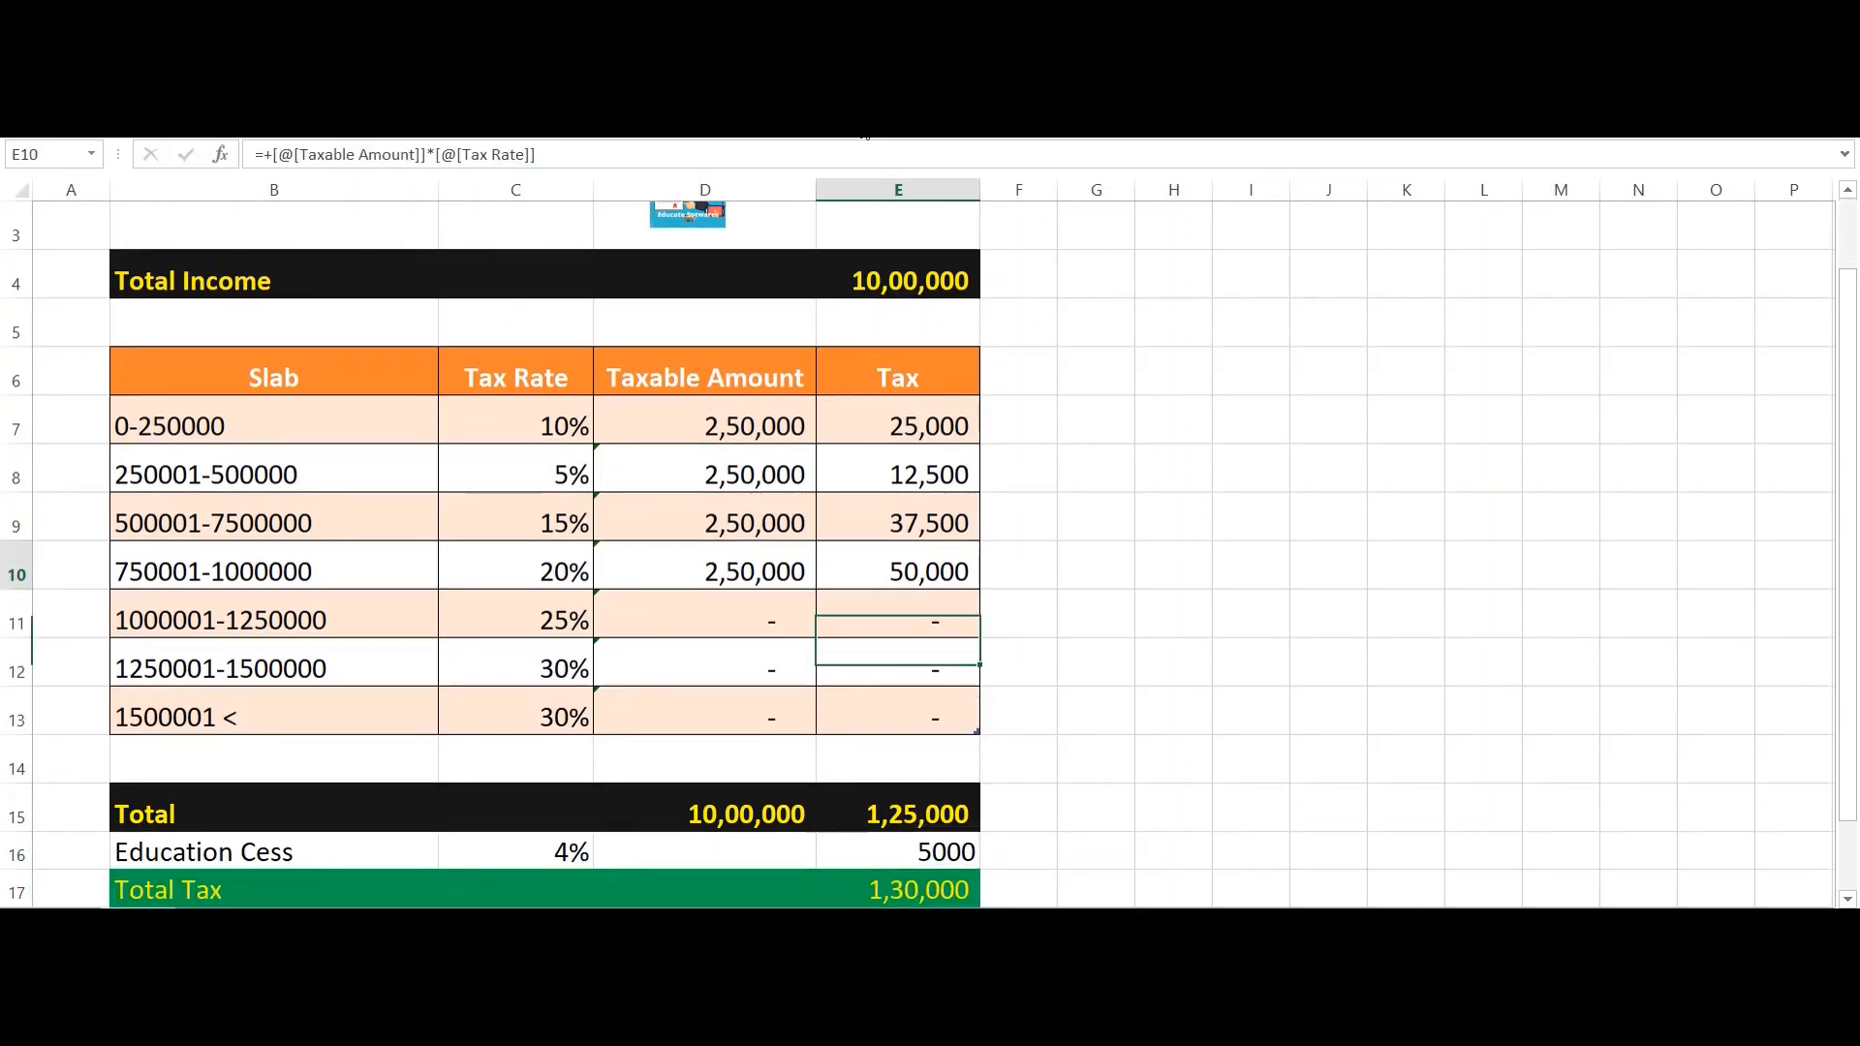
key(Down)
key(Down)
key(Down)
key(Down)
key(Down)
key(Left)
key(Left)
key(Left)
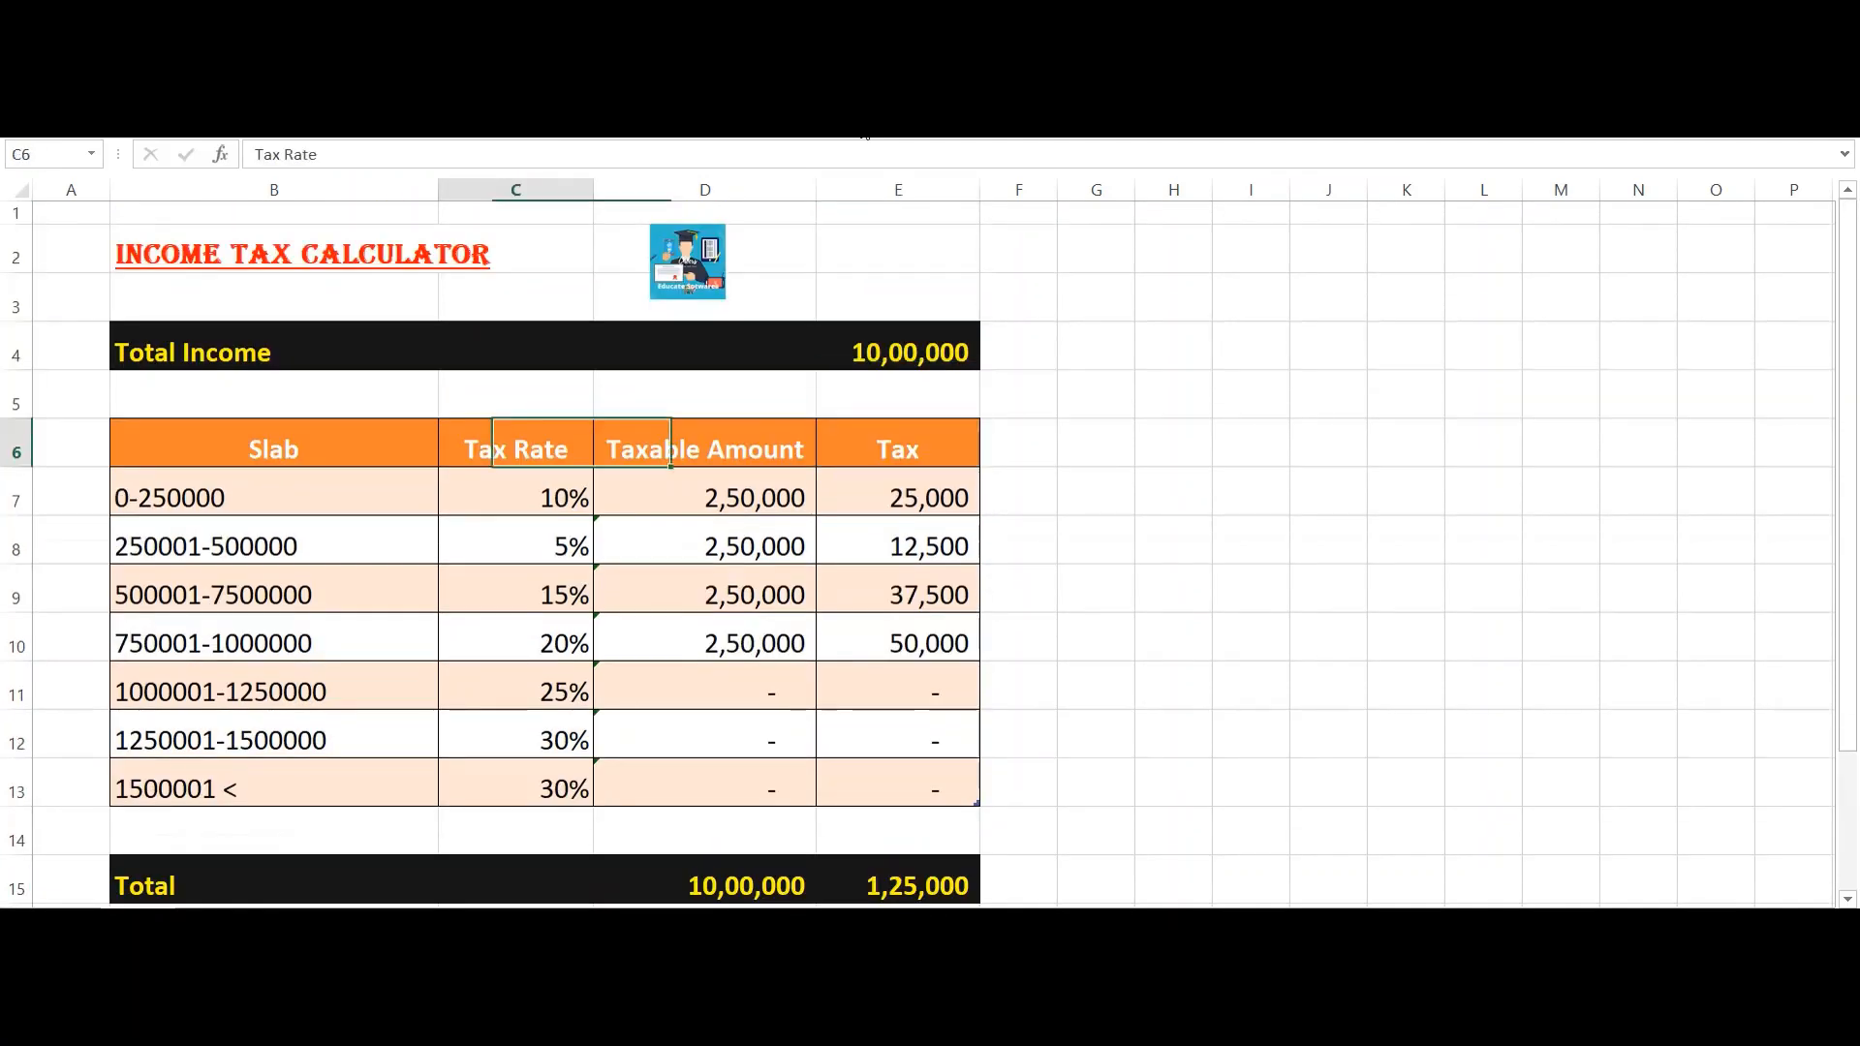
key(Left)
key(Down)
key(Right)
key(Right)
key(Right)
key(Right)
key(Right)
key(Right)
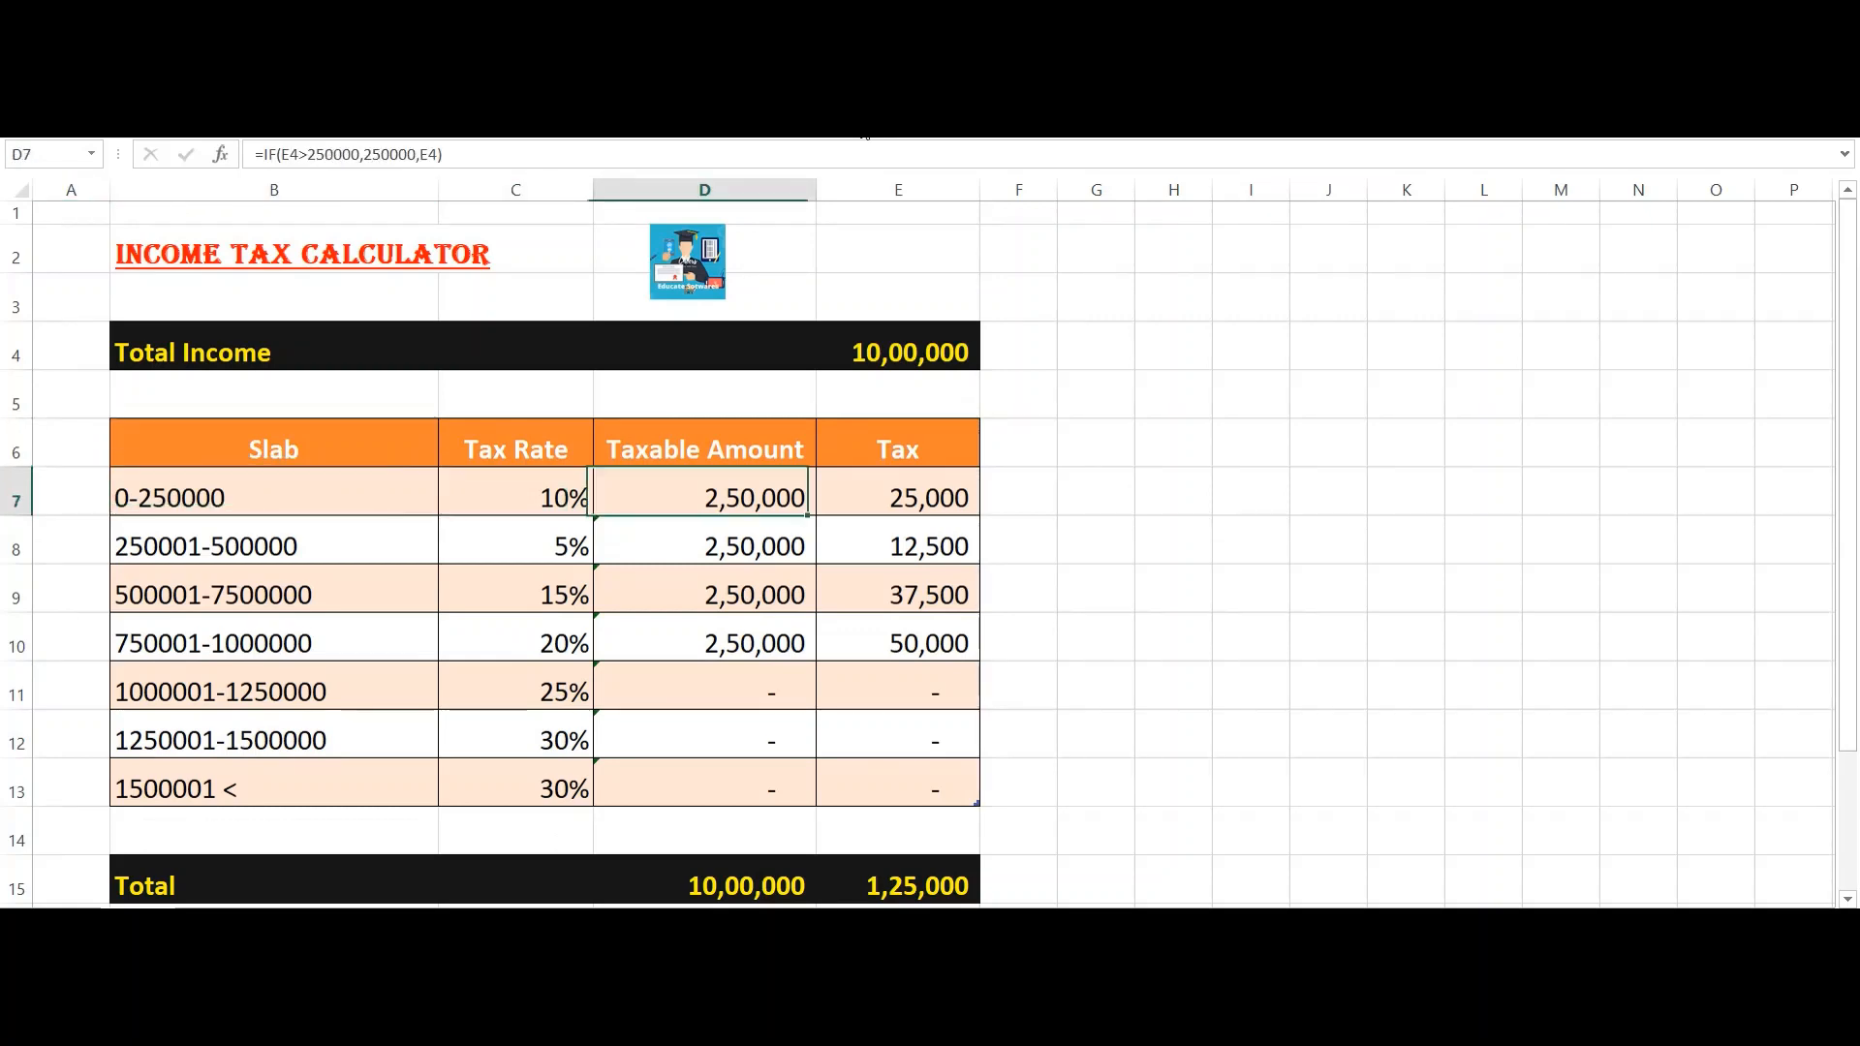
key(Left)
key(Down)
key(Down)
key(Down)
key(Down)
key(Down)
key(Down)
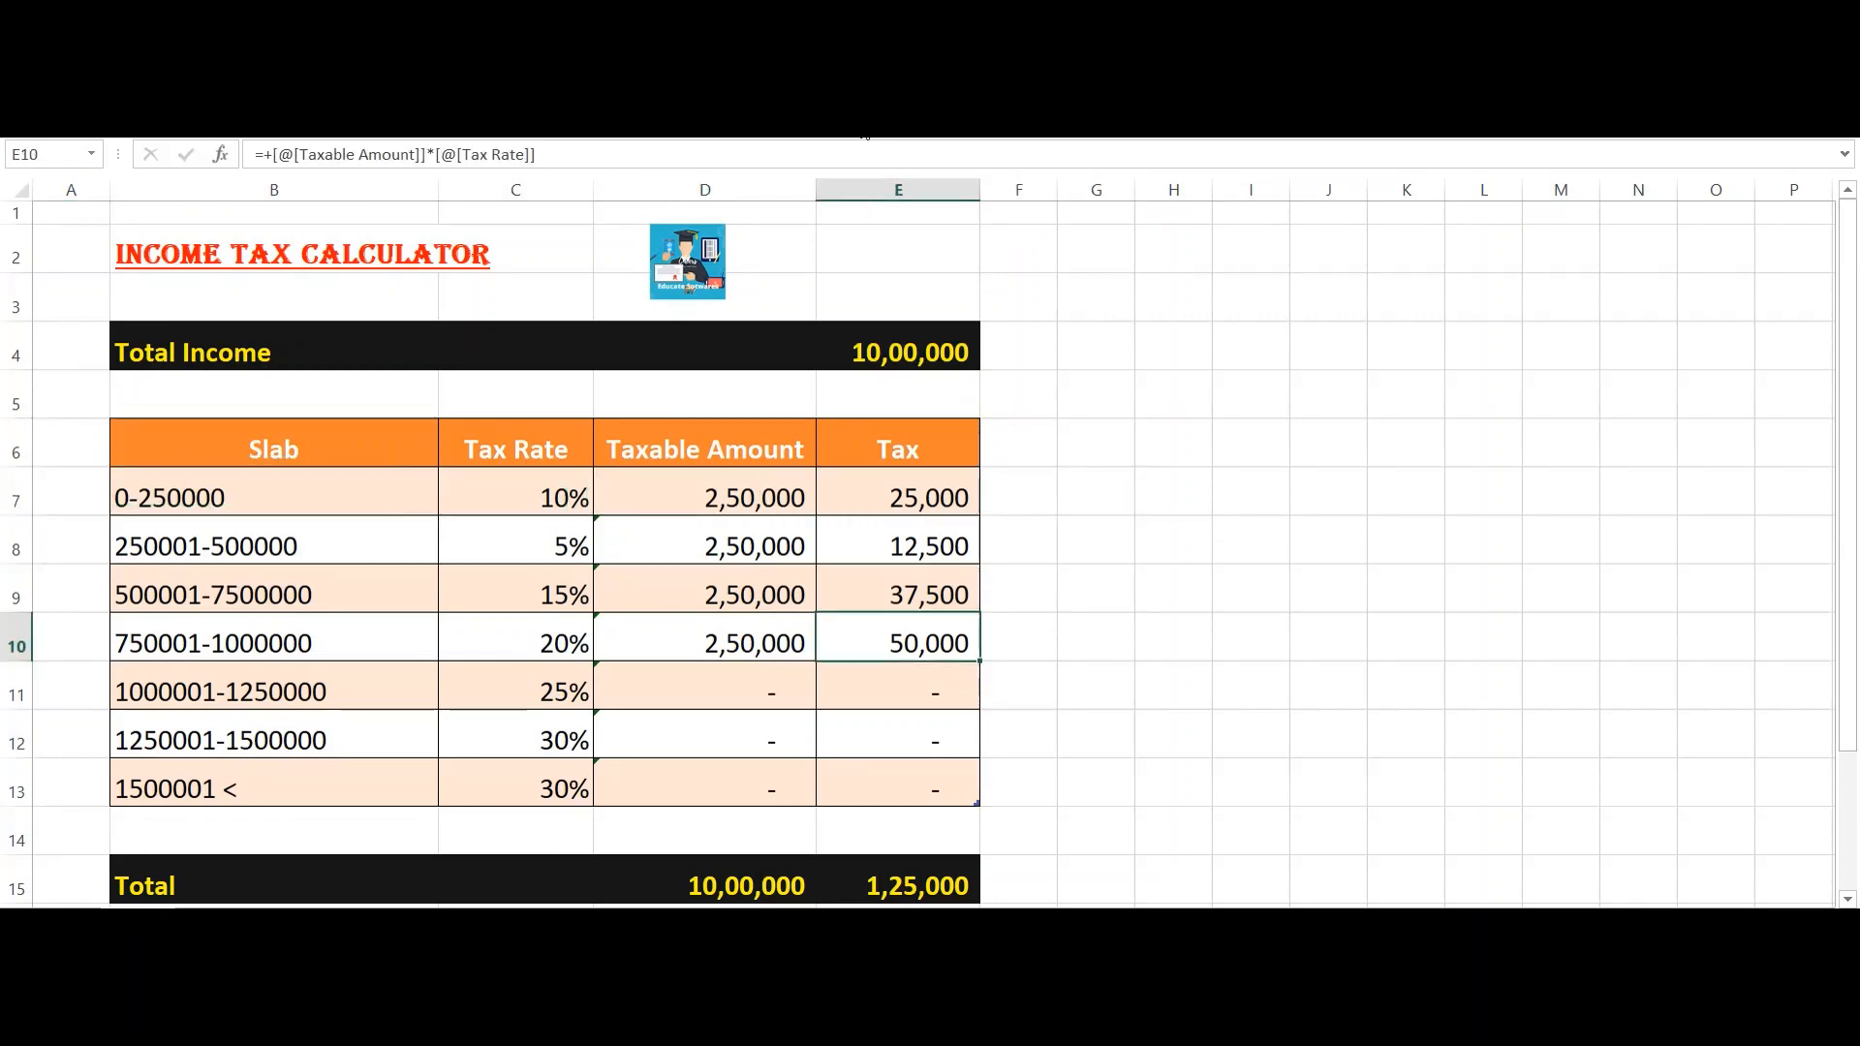
Step: Review the slab limits in column B and the IF formula for the 0-250000 slab's taxable amount in D7
key(Left)
key(Left)
key(Left)
key(Up)
key(Up)
key(Up)
key(Up)
key(Up)
key(Up)
key(Up)
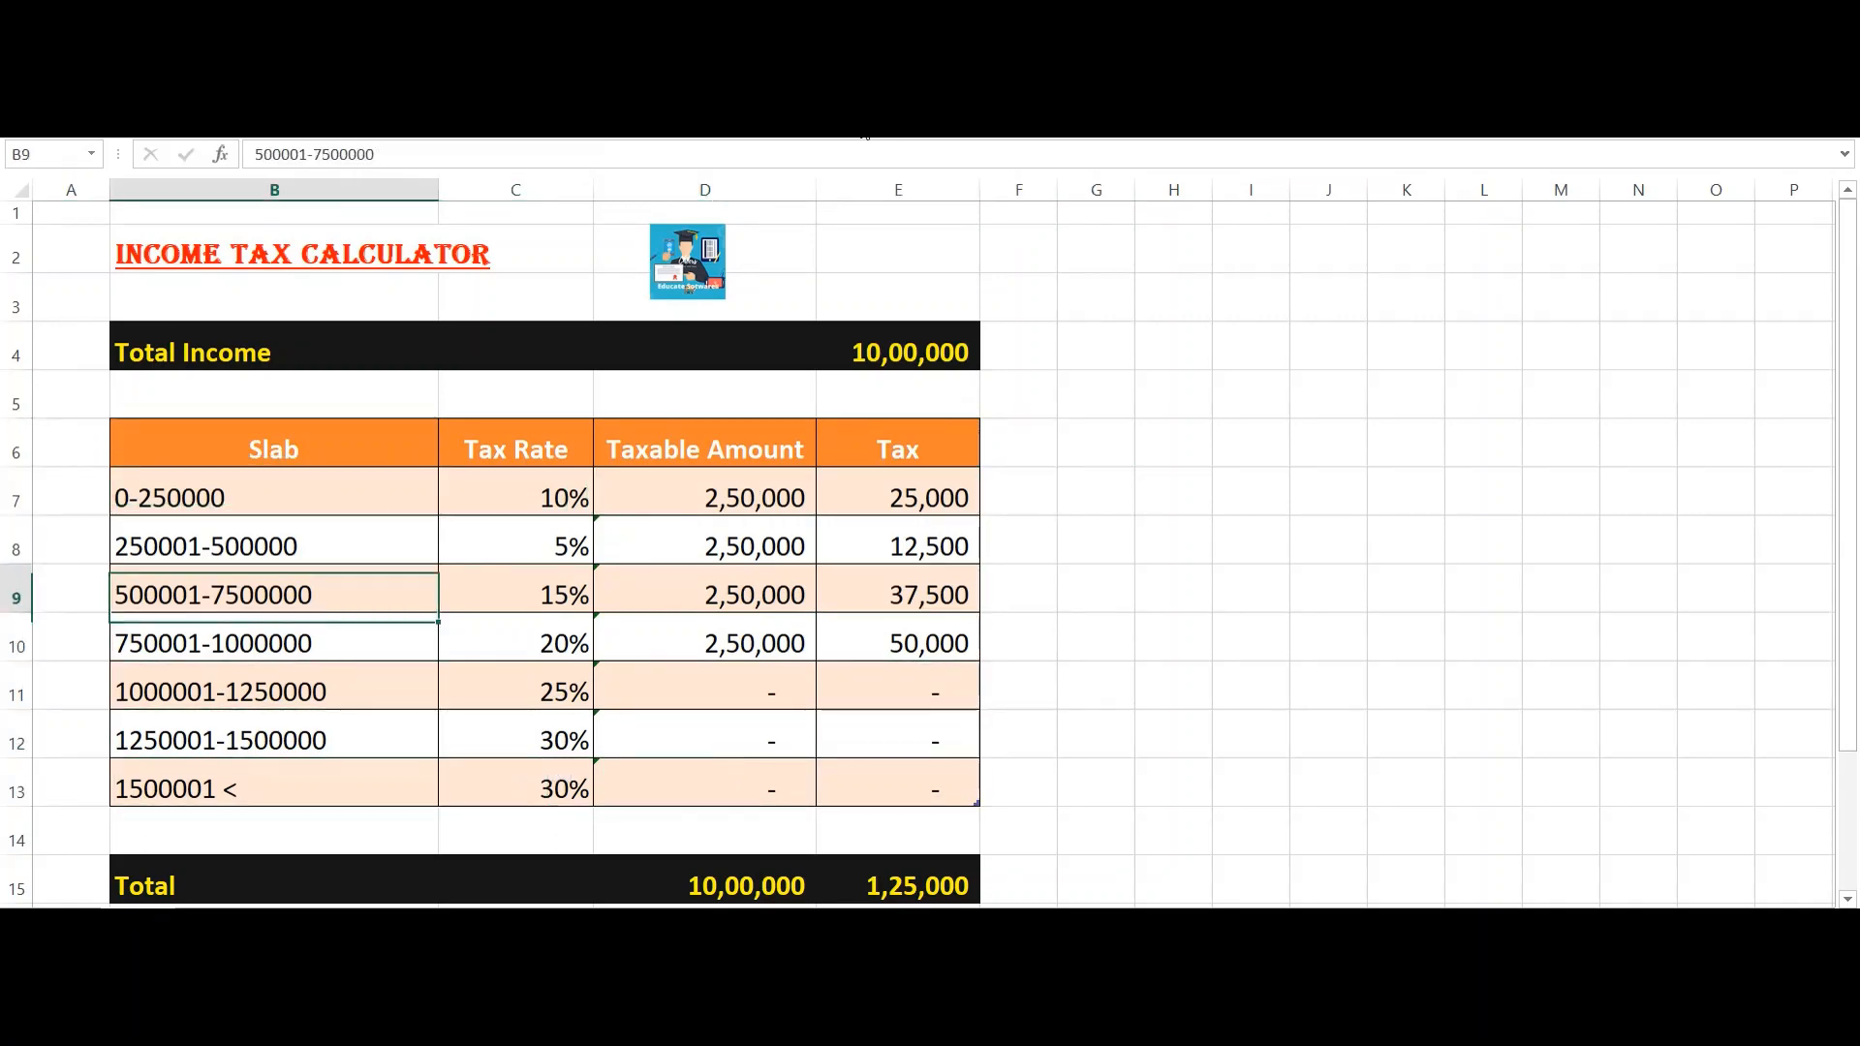
key(Right)
key(Right)
key(Down)
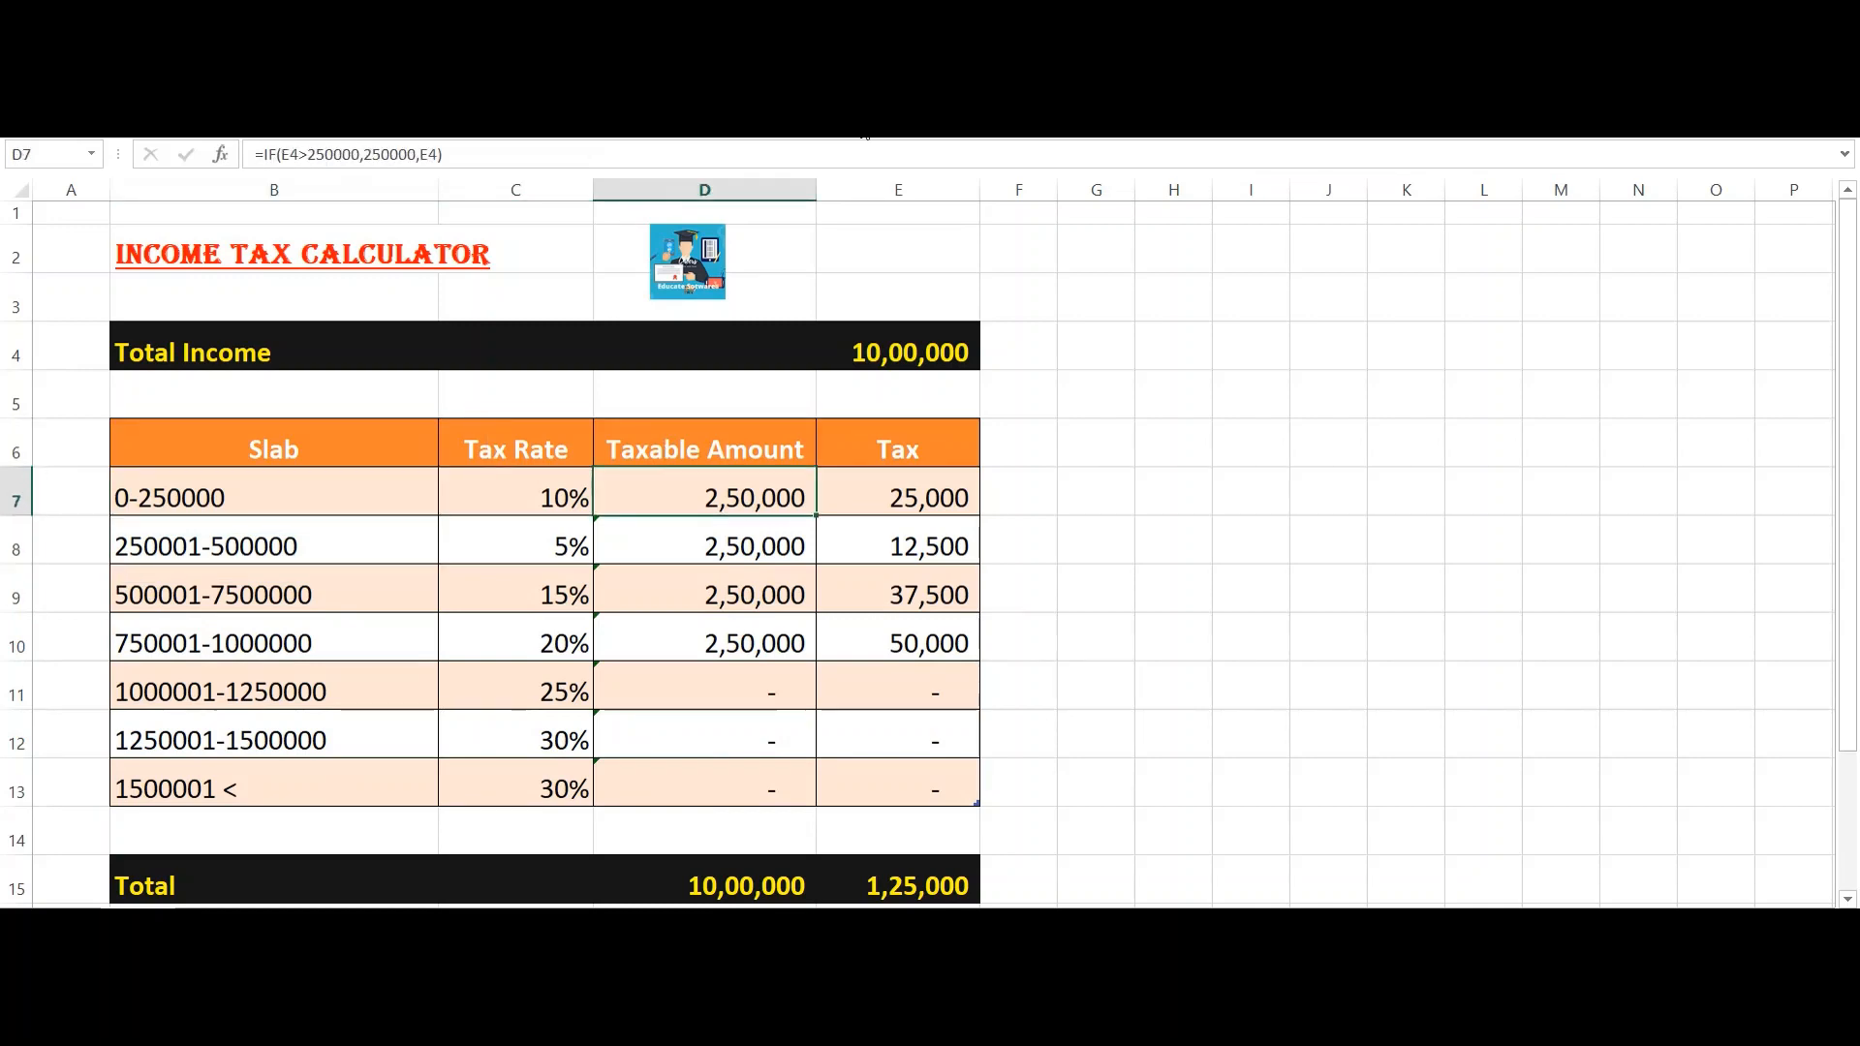
Step: Examine the tax rates down column C and the taxable amount formula of the 1500001 < slab in D13
key(Up)
key(Left)
key(Left)
key(Down)
key(Right)
key(Down)
key(Down)
key(Down)
key(Down)
key(Down)
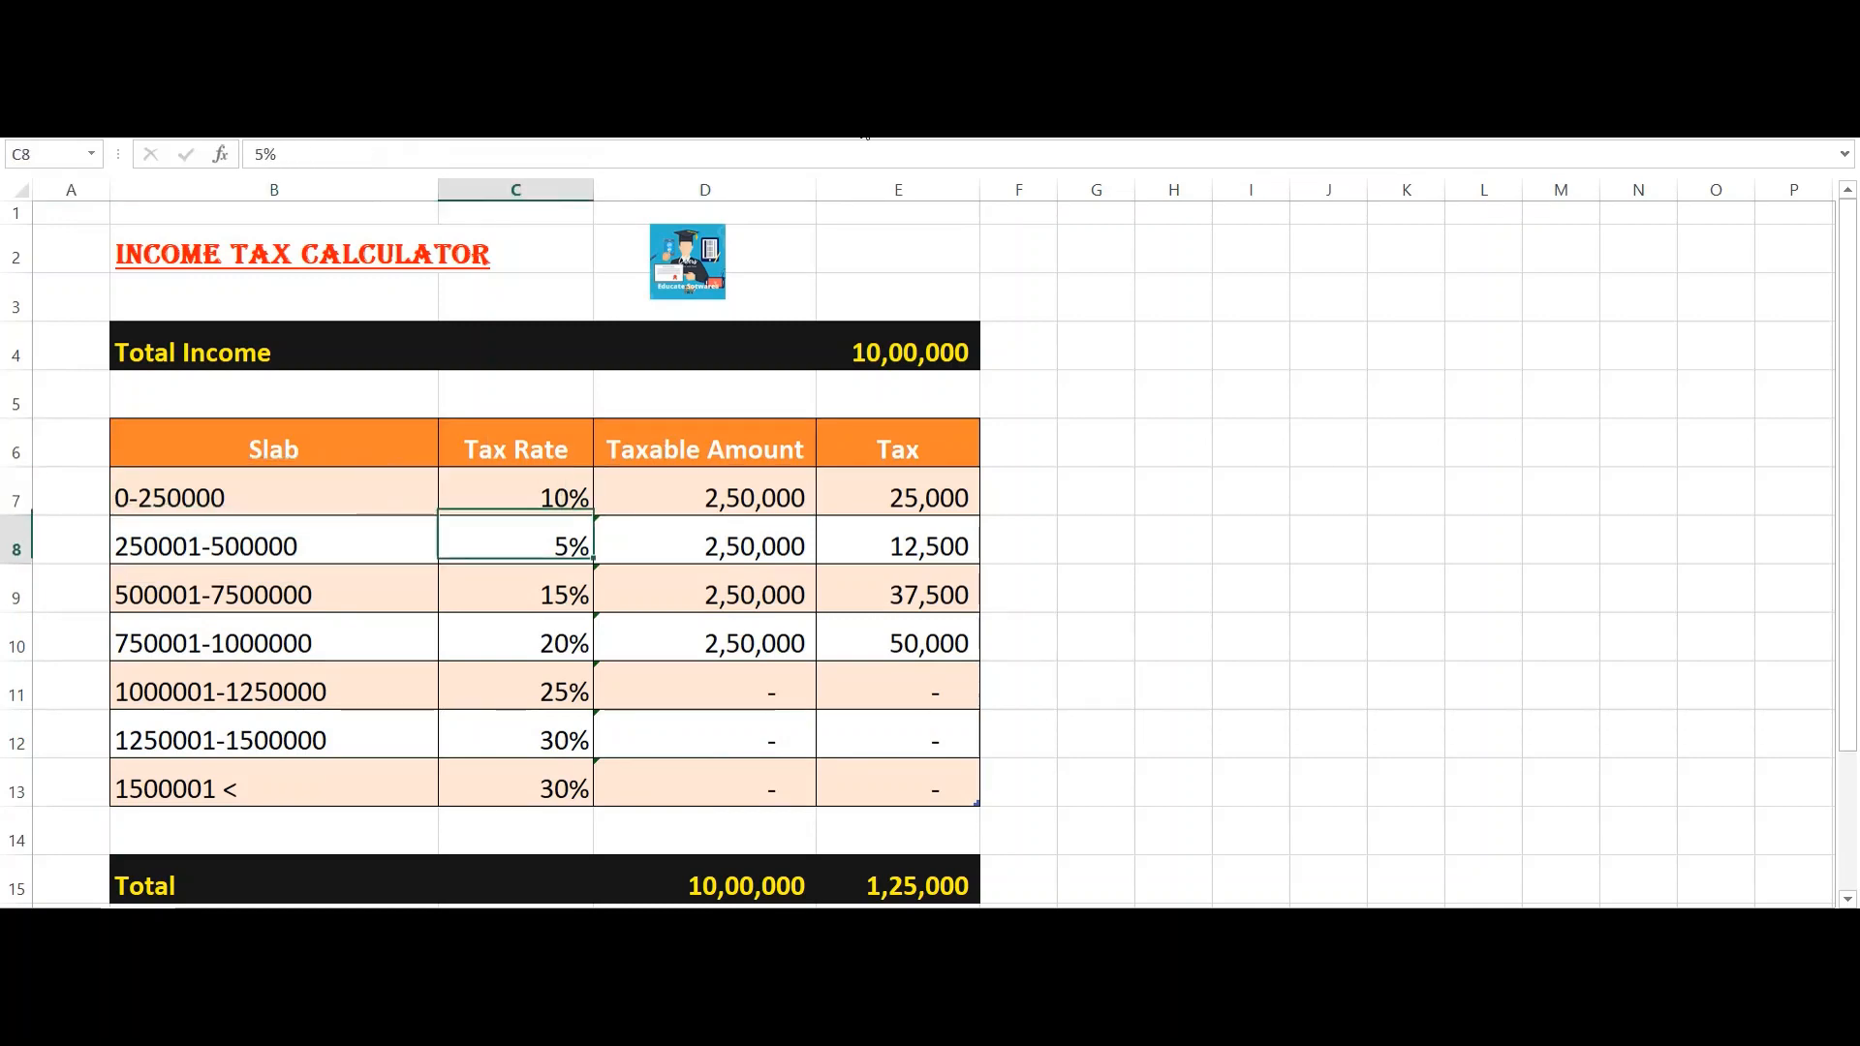
key(Down)
key(Down)
key(Right)
key(Up)
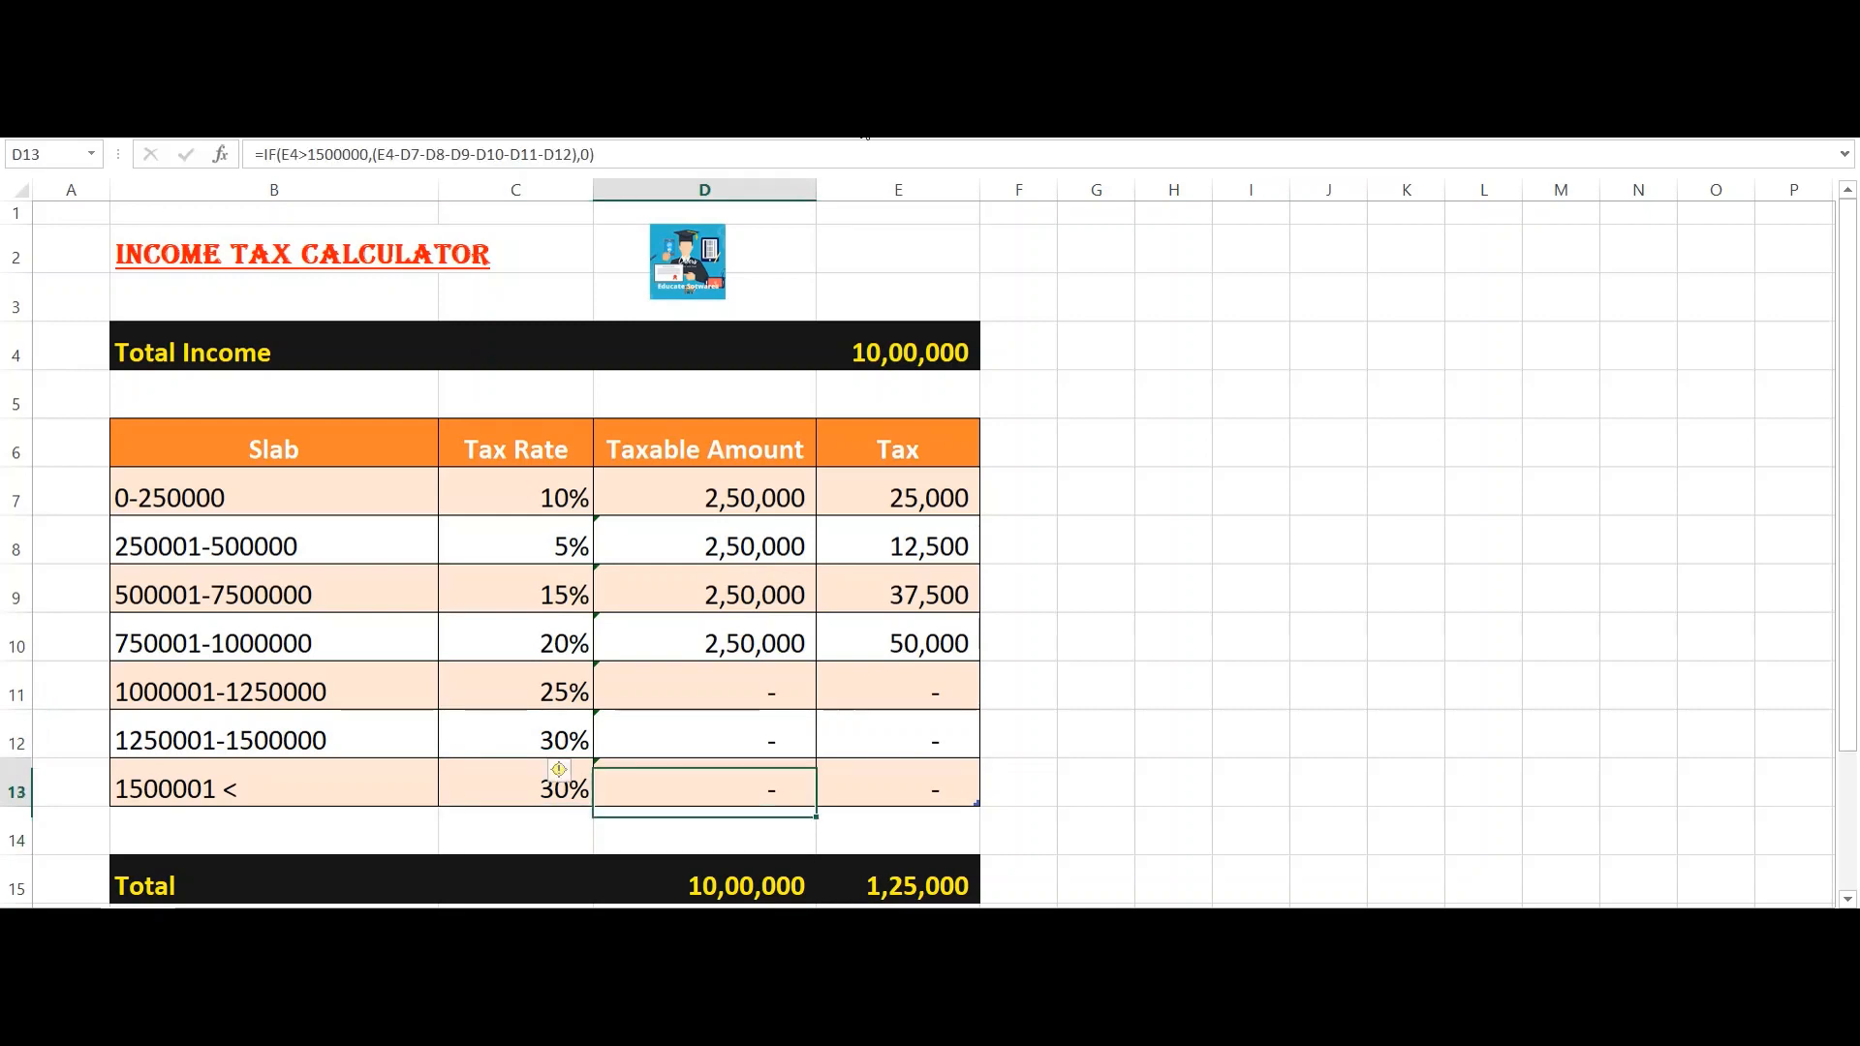
Step: Inspect the tax formulas in column E and the Total, Education Cess and Total Tax rows below them
key(Up)
key(Right)
key(Up)
key(Up)
key(Up)
key(Up)
key(Down)
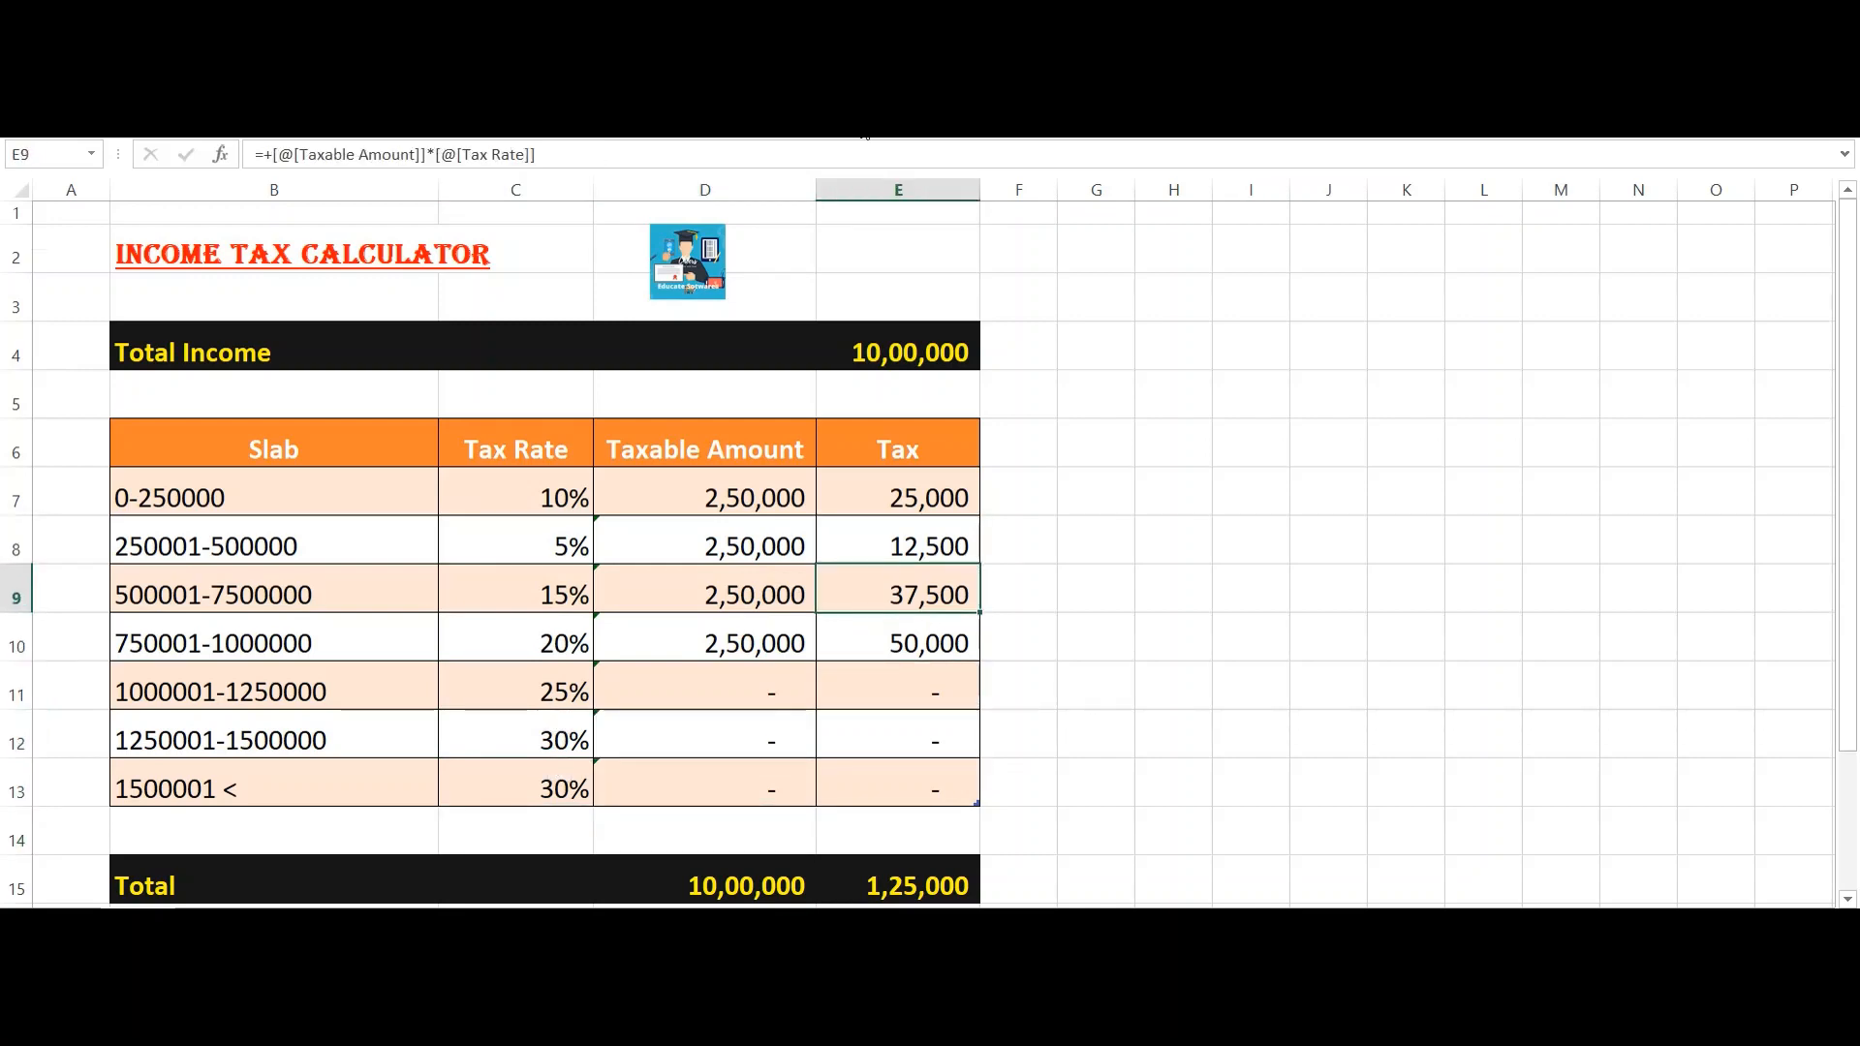
key(Down)
key(Down)
key(Down)
key(Down)
key(Down)
key(Down)
key(Down)
key(Down)
Step: Check the Total Income entry in E4 against the taxes calculated below it
key(Up)
key(Up)
key(Up)
key(Up)
key(Up)
key(Up)
key(Up)
key(Up)
key(Up)
key(Up)
key(Up)
key(Up)
key(Up)
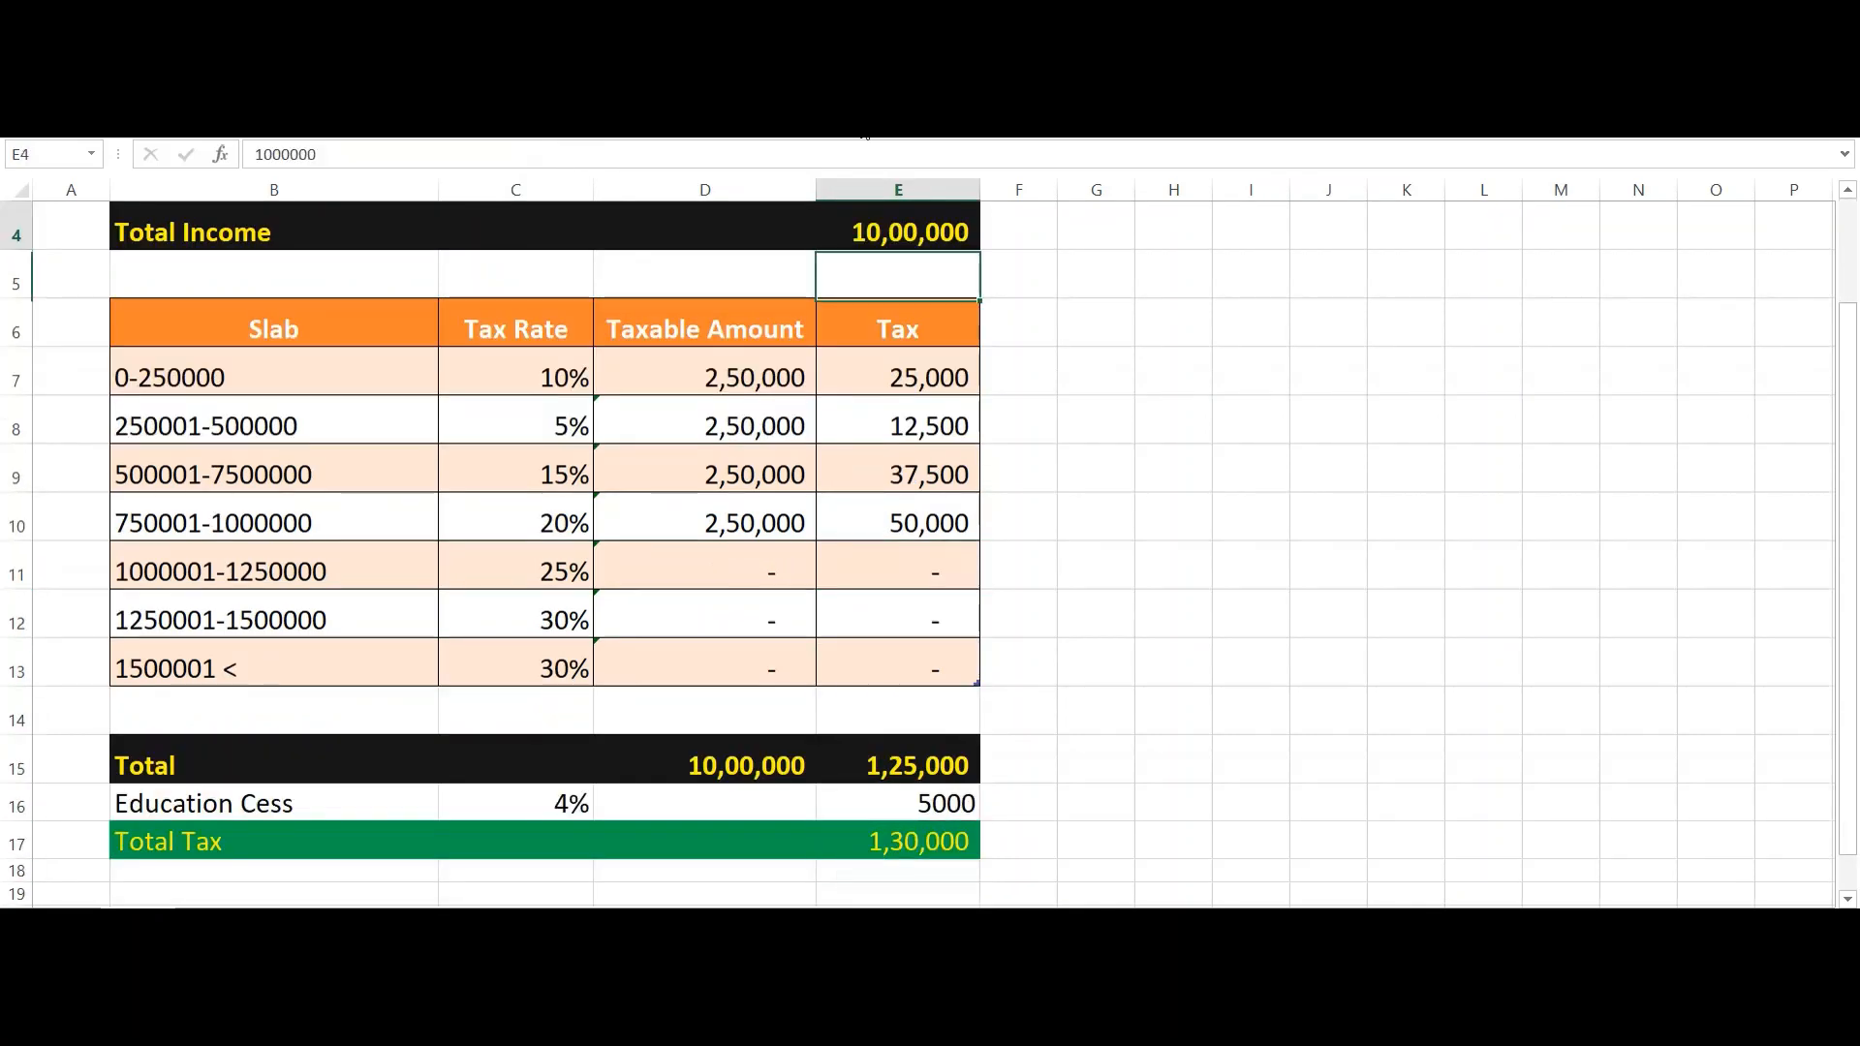
key(Up)
key(Up)
key(Up)
key(Down)
key(Down)
key(Down)
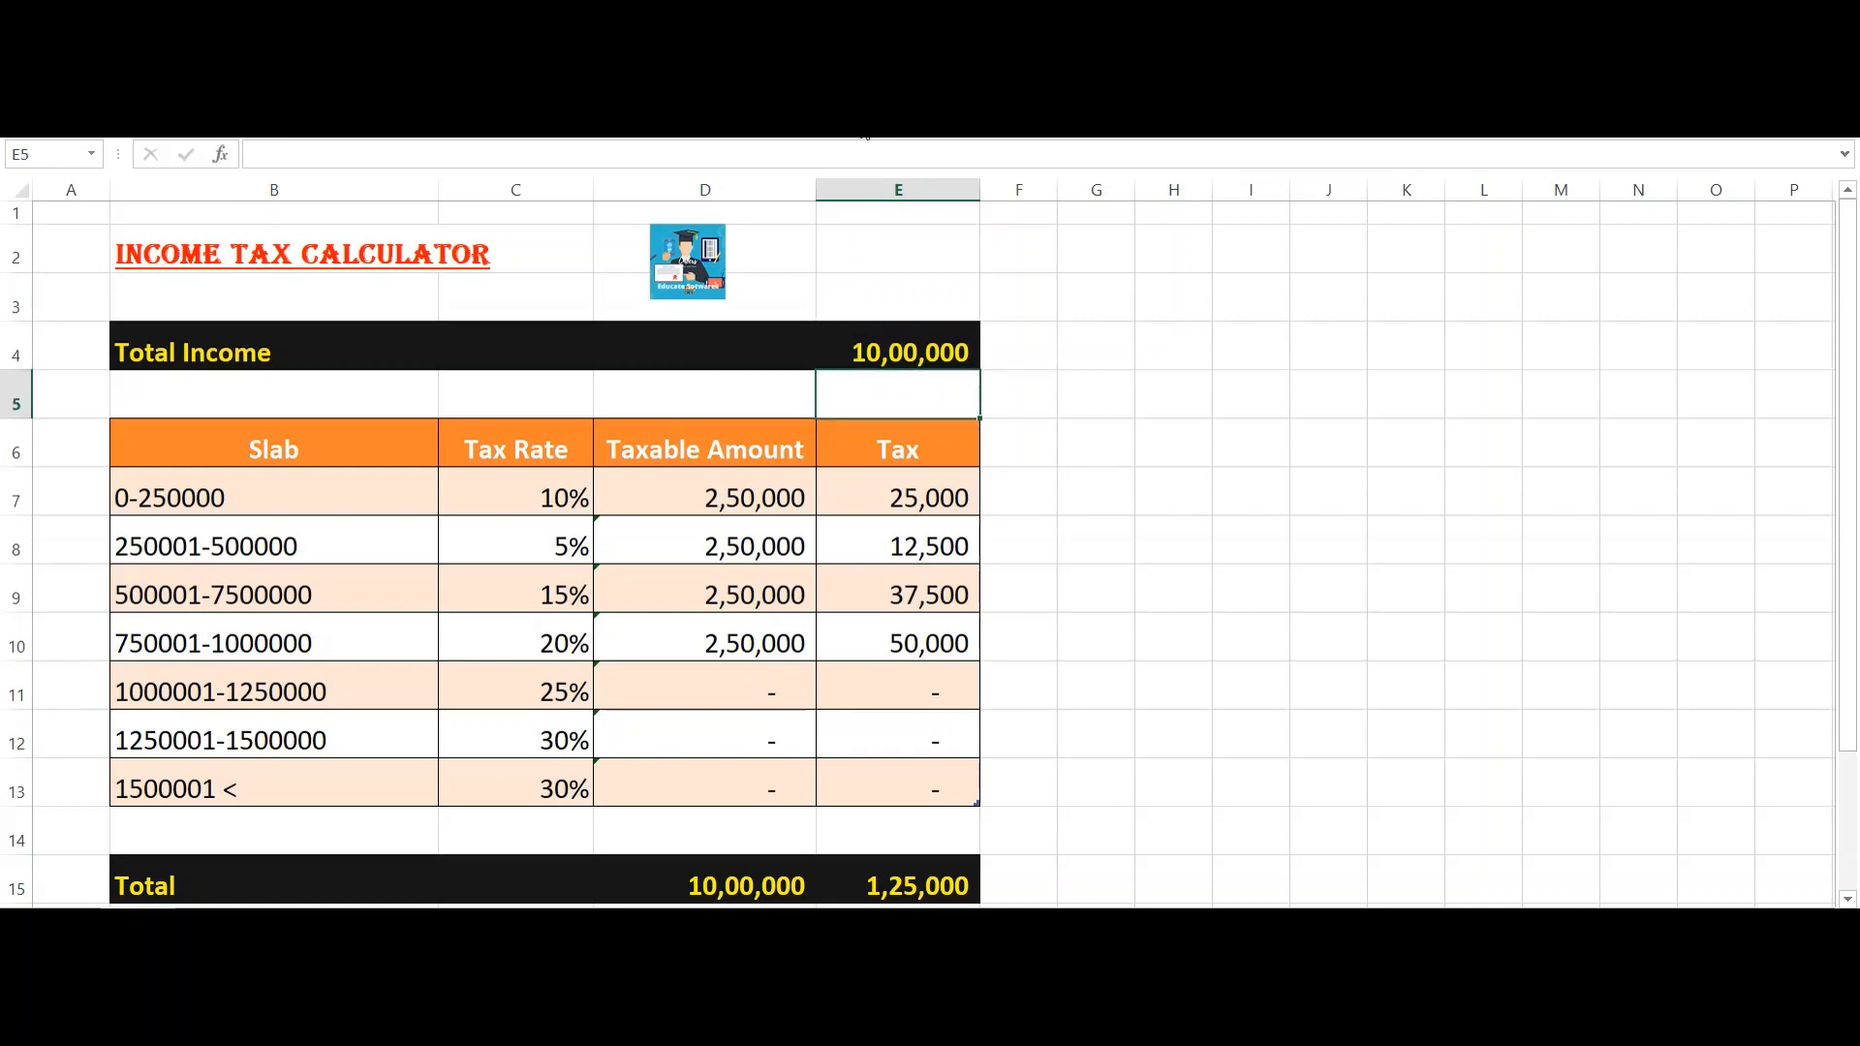
Step: Follow the Tax column from its header in E6 down to the Total Tax formula in E17
key(Down)
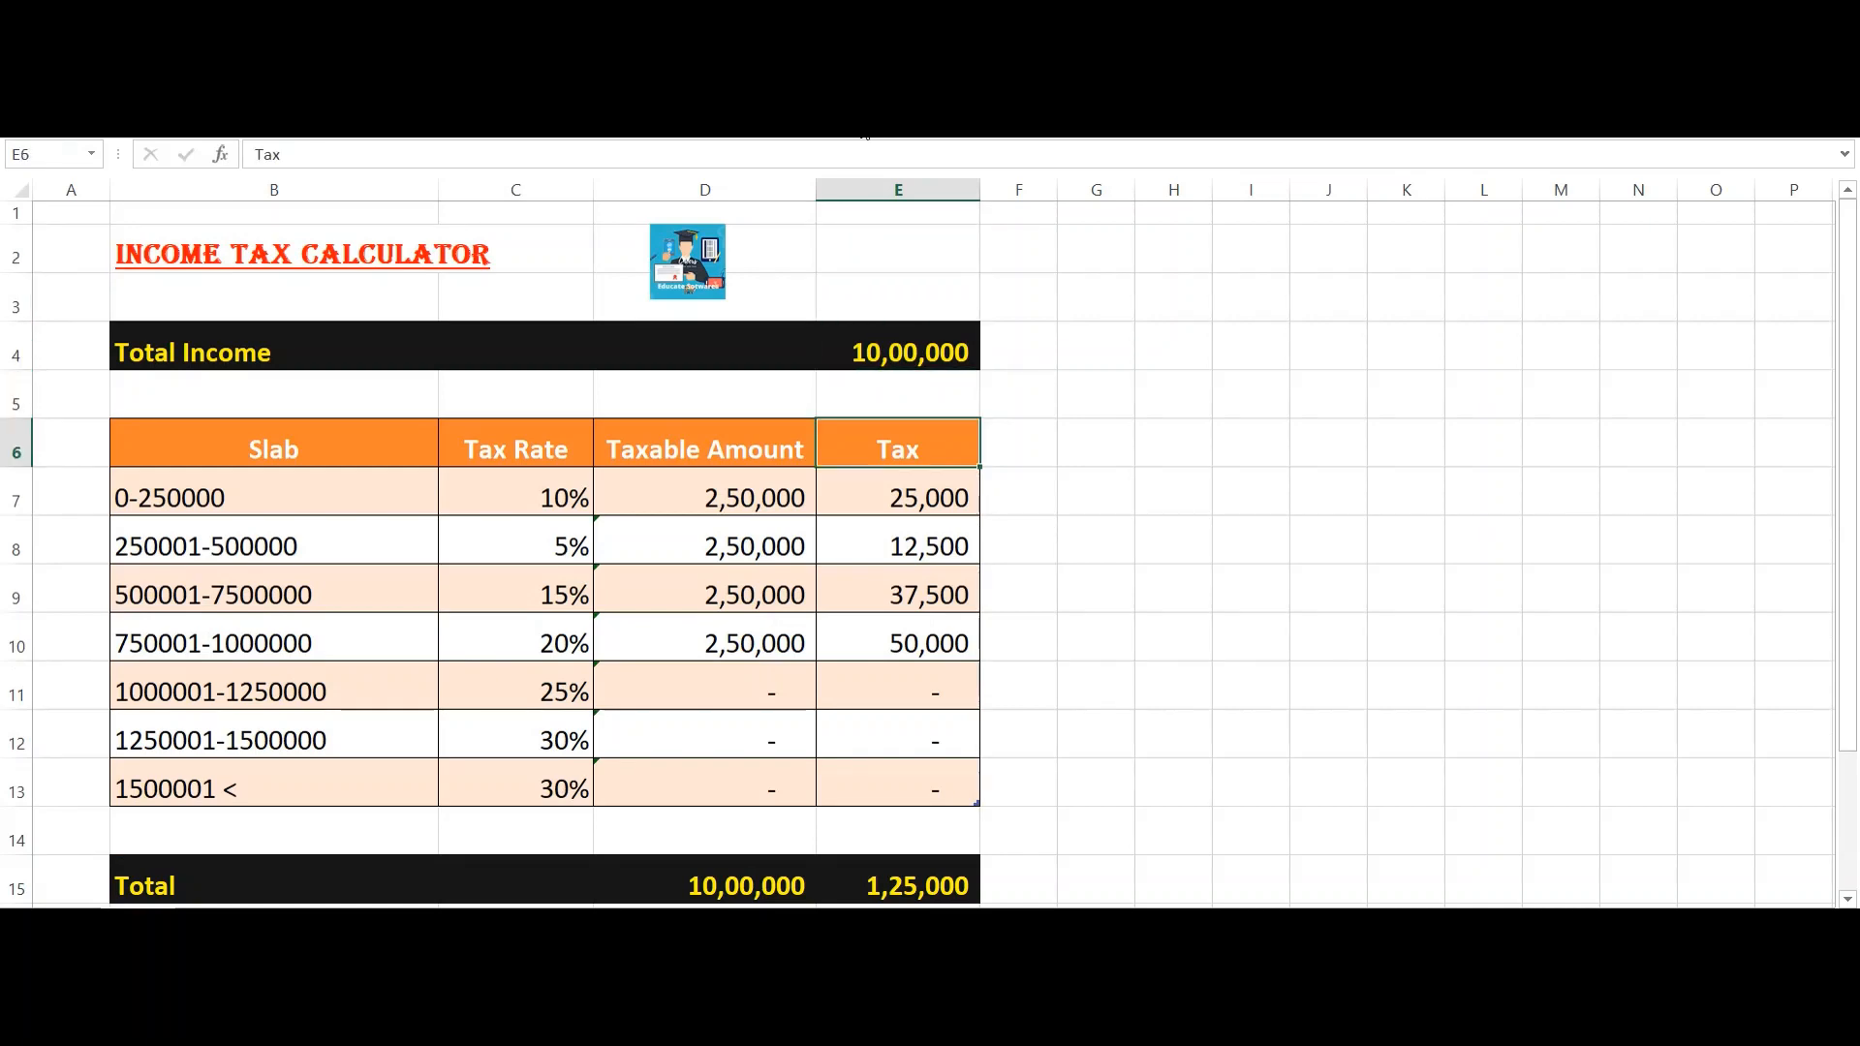
key(Down)
key(Down)
key(Down)
key(Down)
key(Down)
key(Down)
key(Down)
key(Down)
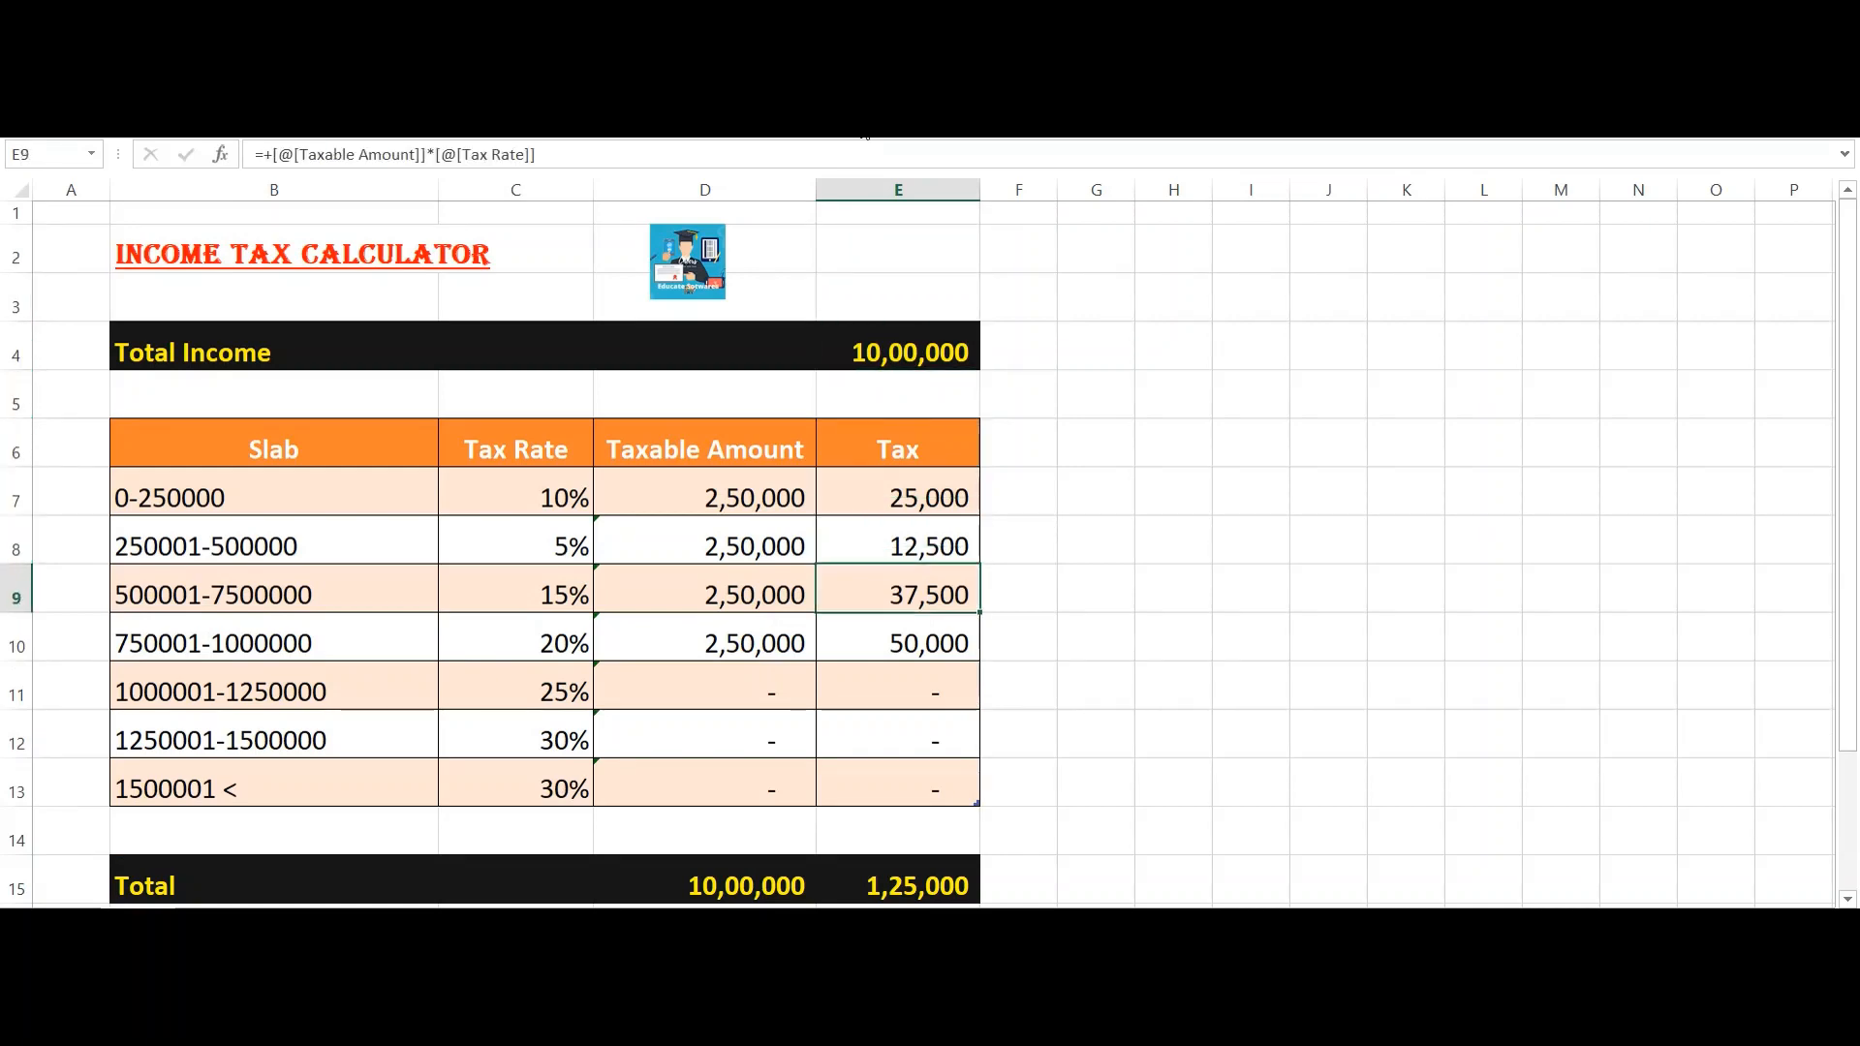
key(Down)
key(Down)
key(Down)
key(Down)
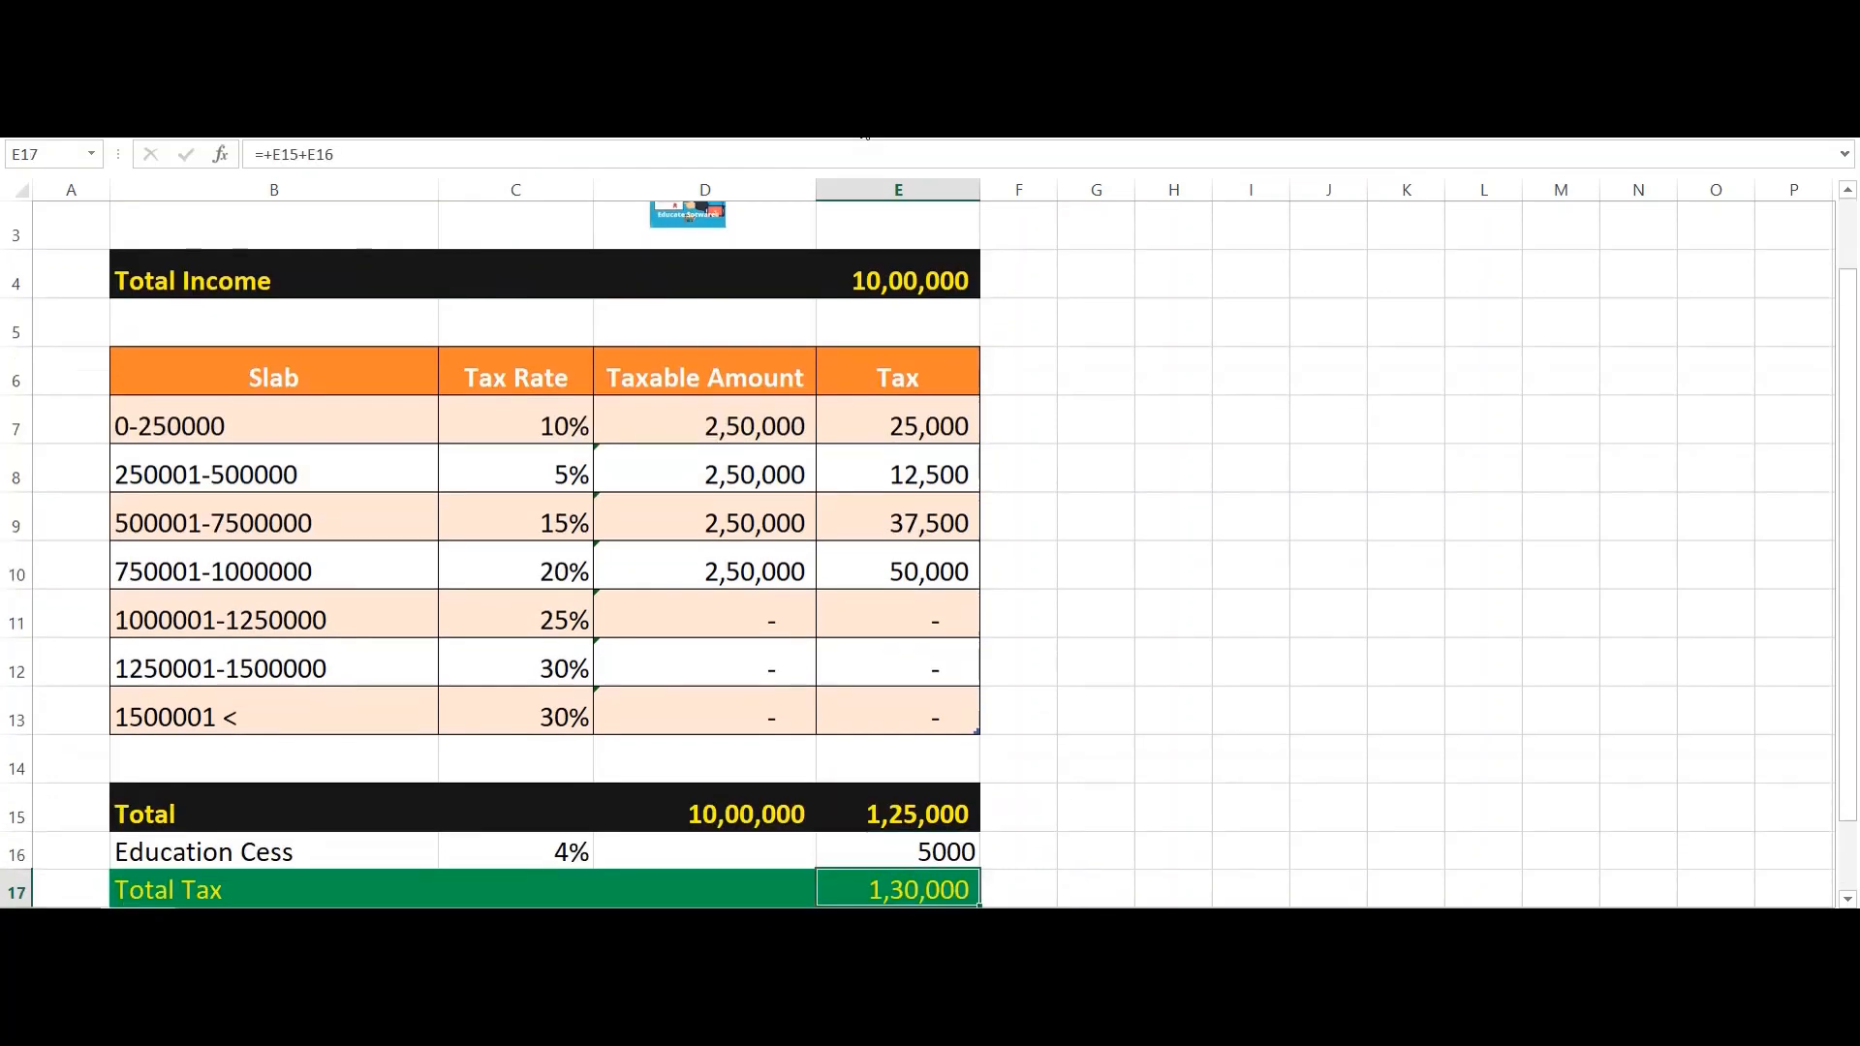